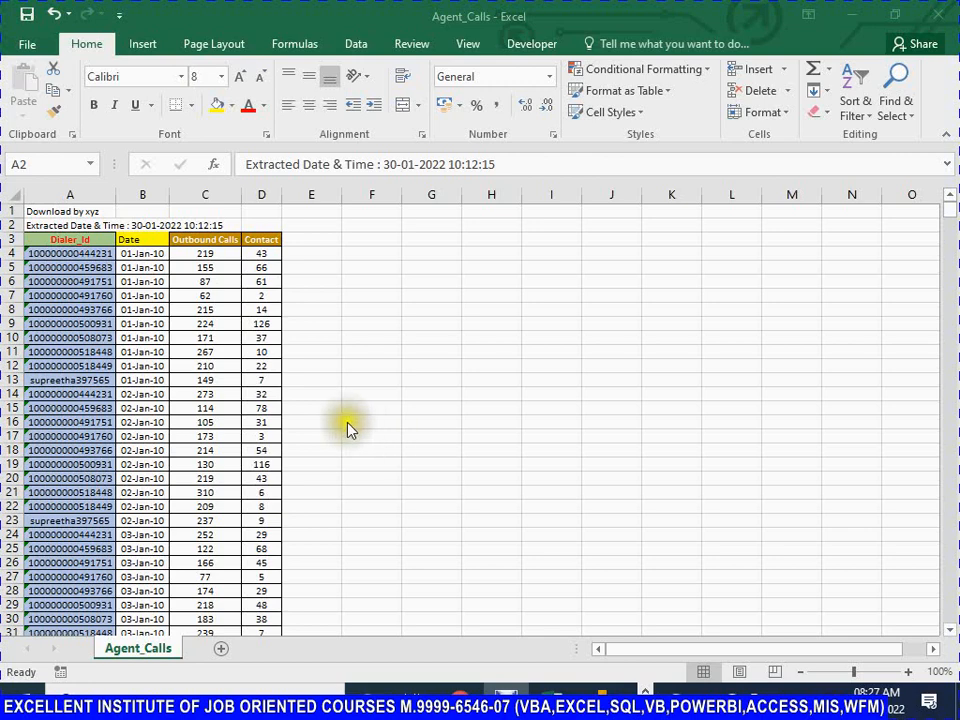
# Step: Save the Agent_Calls workbook and widen column A slightly
pyautogui.hotkey('ctrl', 's')
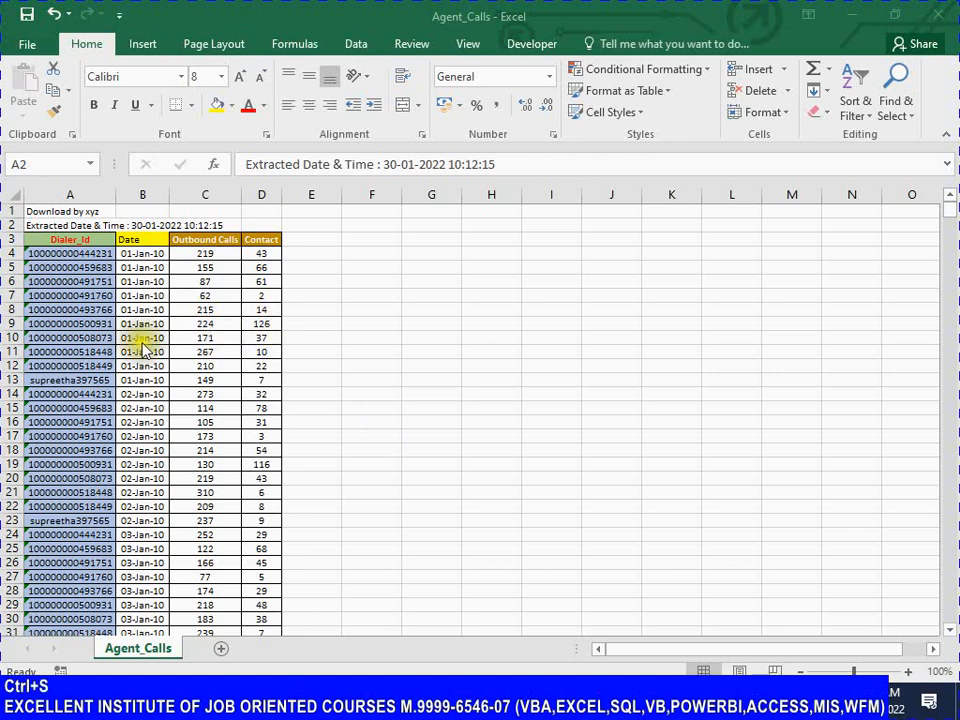
pyautogui.click(44, 211)
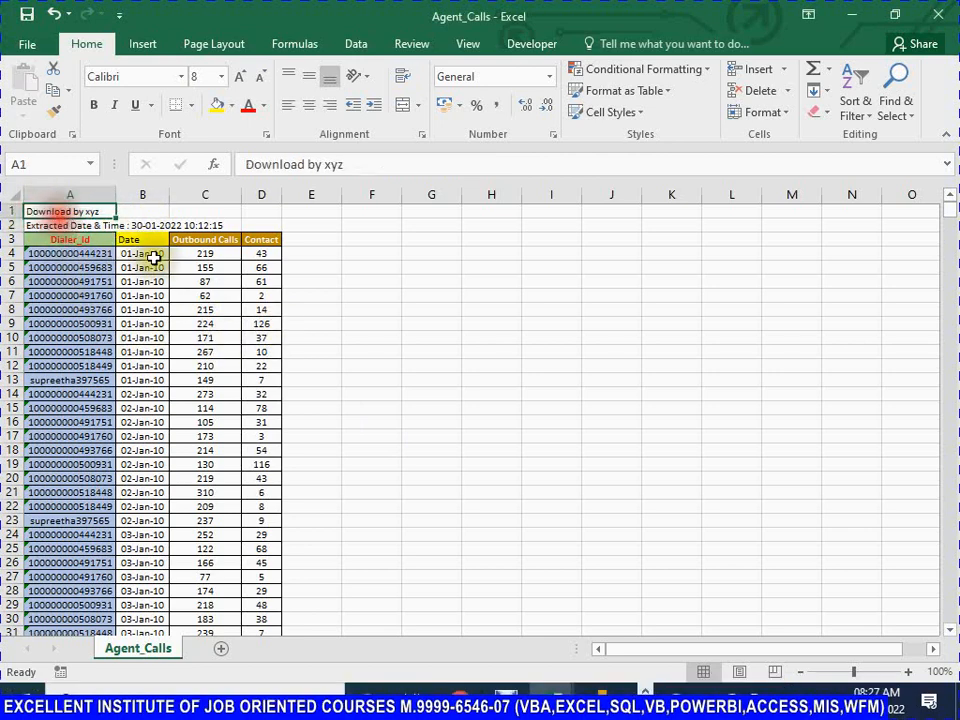
pyautogui.moveTo(115, 195); pyautogui.dragTo(138, 195)
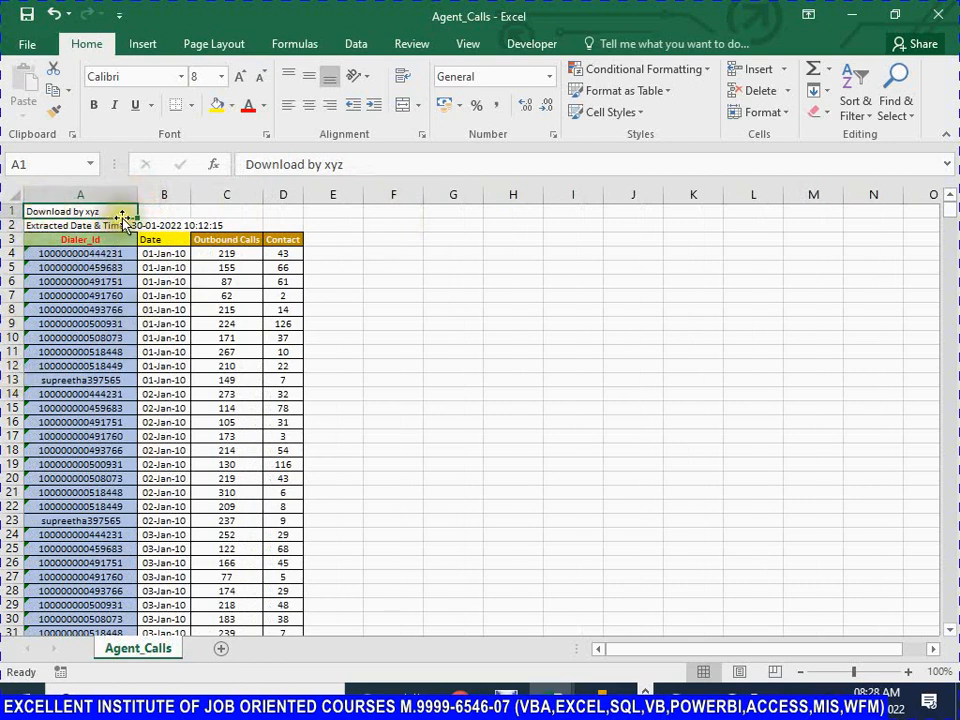
# Step: Examine the two extra information rows above the Dialer_Id, Date, Outbound Calls and Contact headers
pyautogui.click(388, 209)
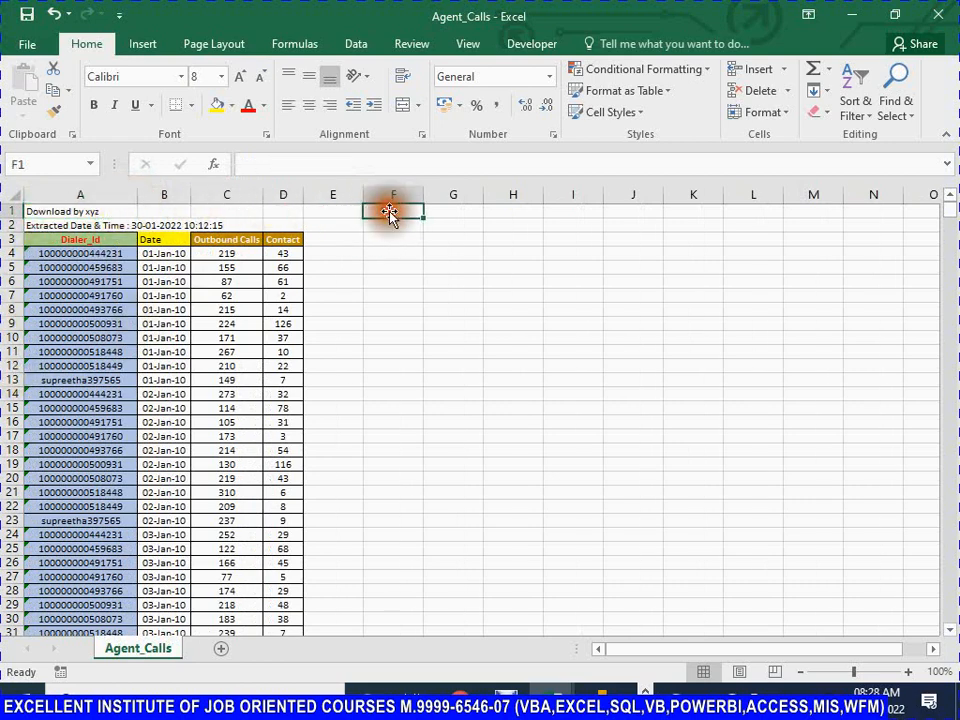
pyautogui.click(30, 226)
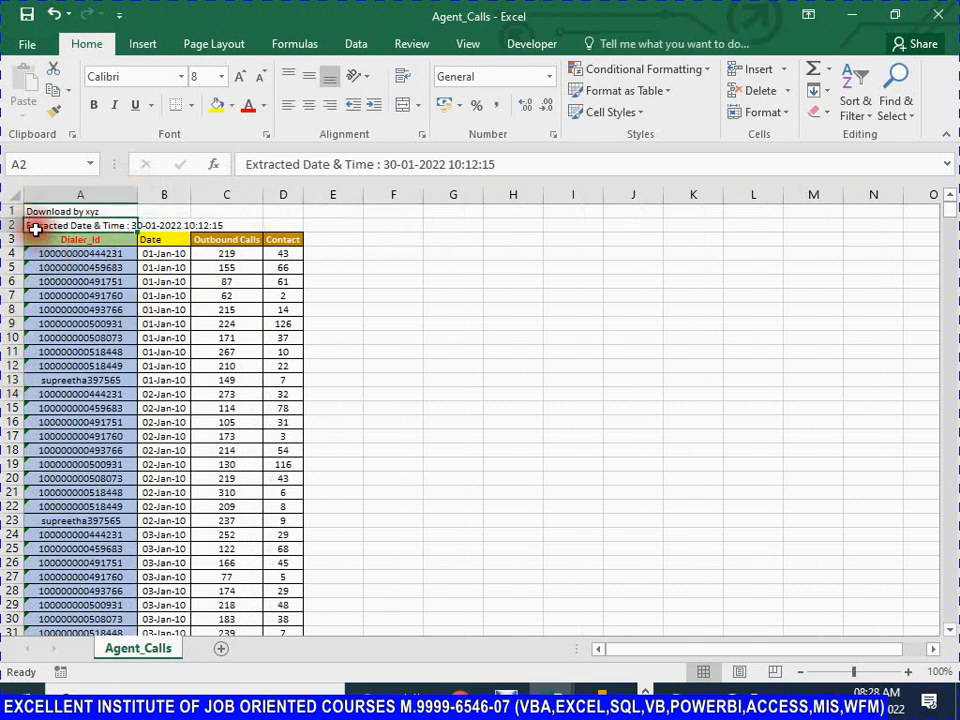
pyautogui.click(219, 228)
pyautogui.click(8, 243)
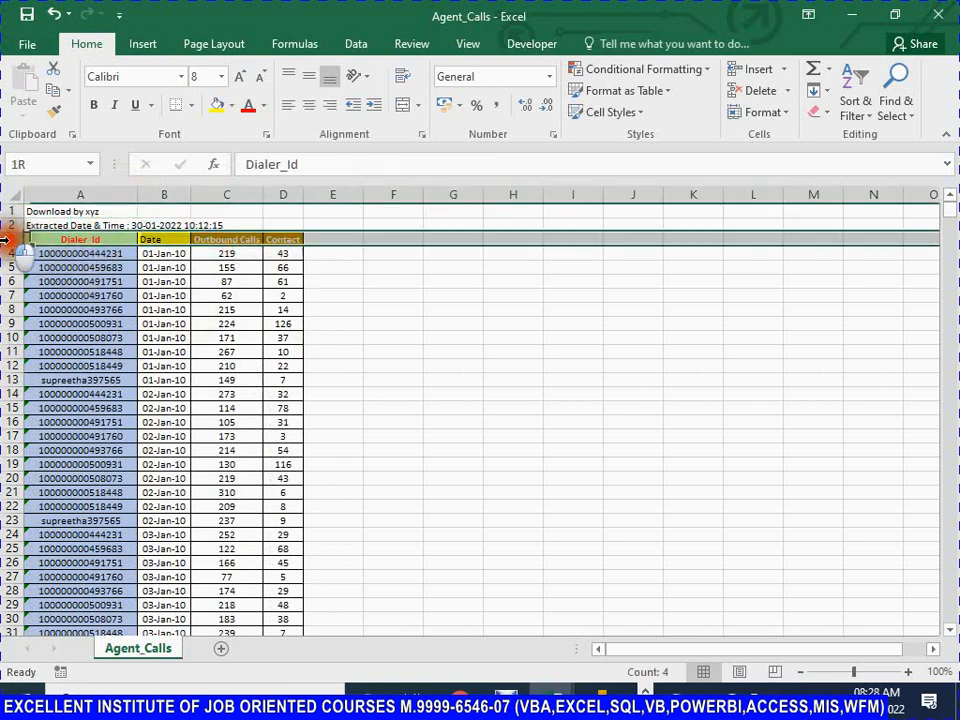
pyautogui.click(50, 241)
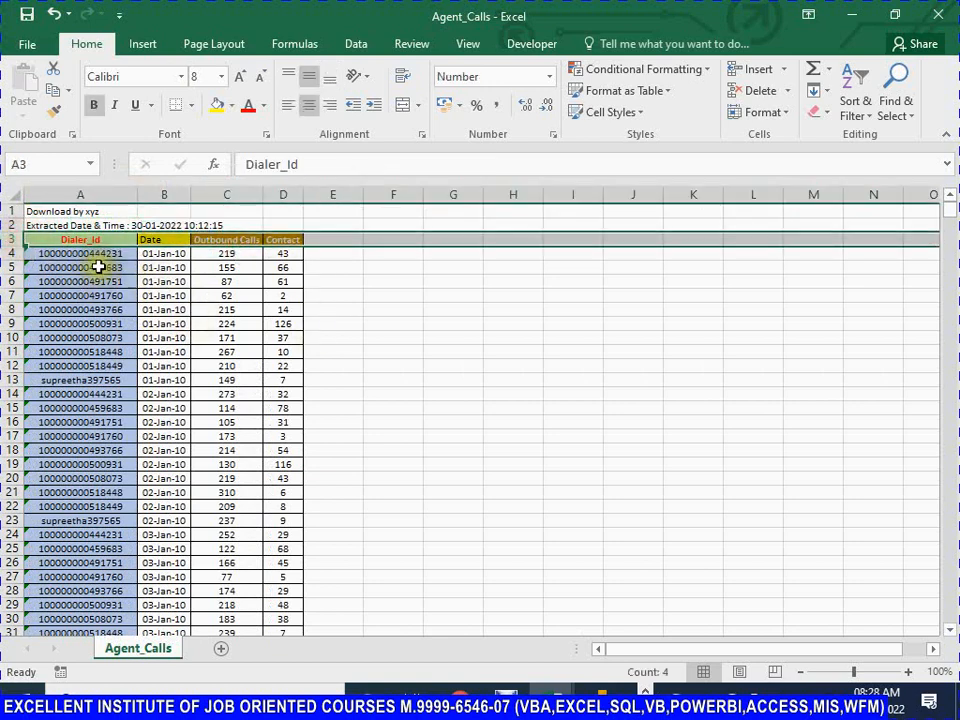
pyautogui.click(164, 295)
pyautogui.click(168, 380)
pyautogui.click(60, 243)
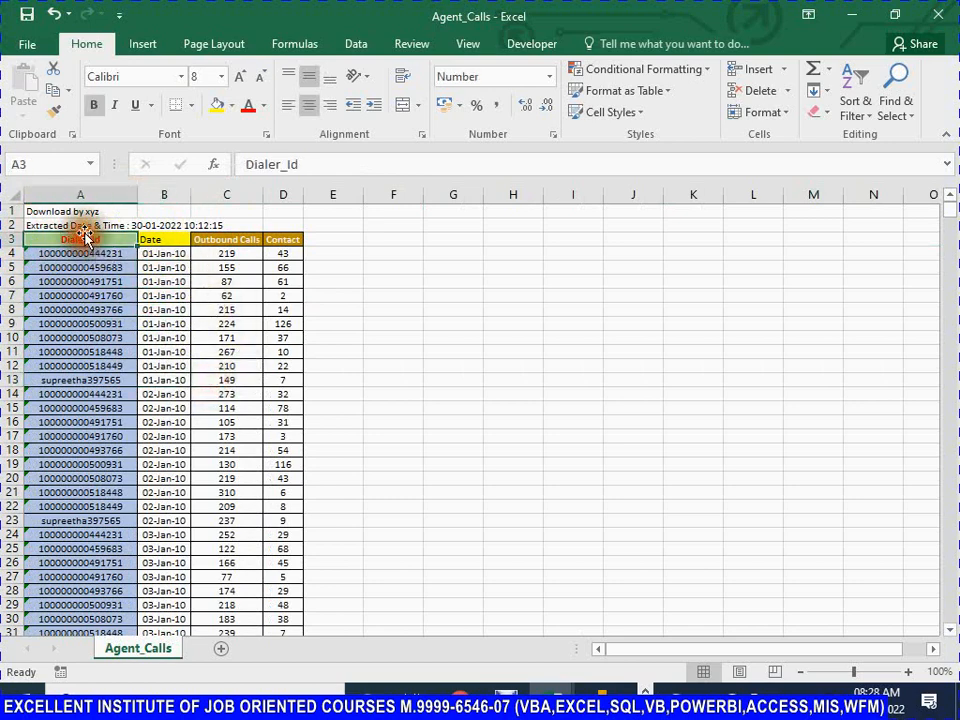
pyautogui.click(66, 212)
pyautogui.click(90, 225)
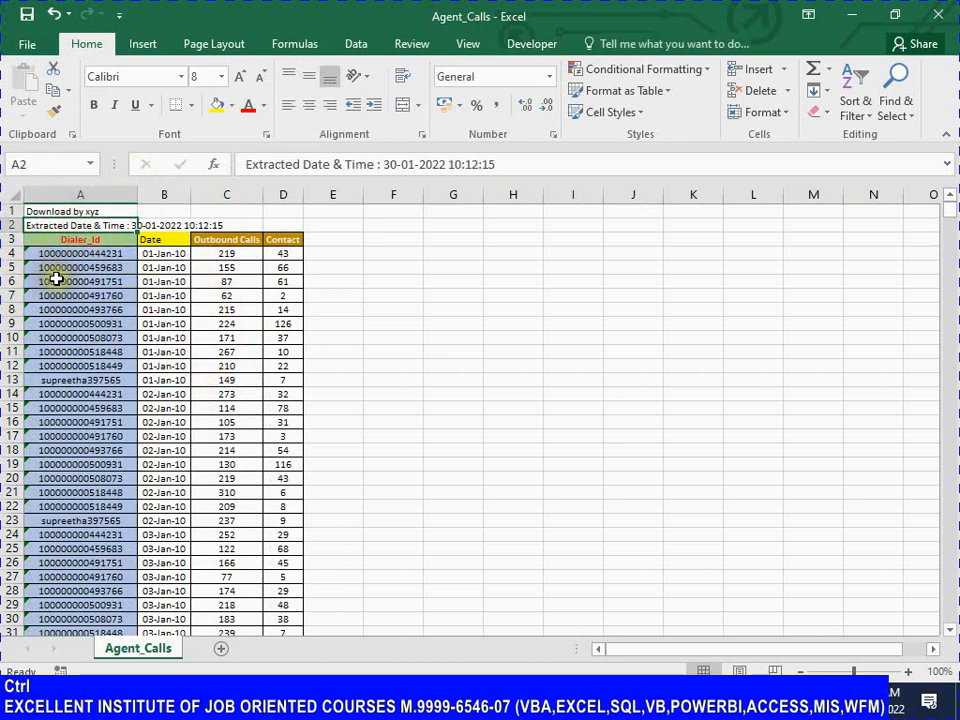
# Step: Check rows 1 and 2 above the header row and save the Agent_Calls workbook
pyautogui.hotkey('ctrl', 's')
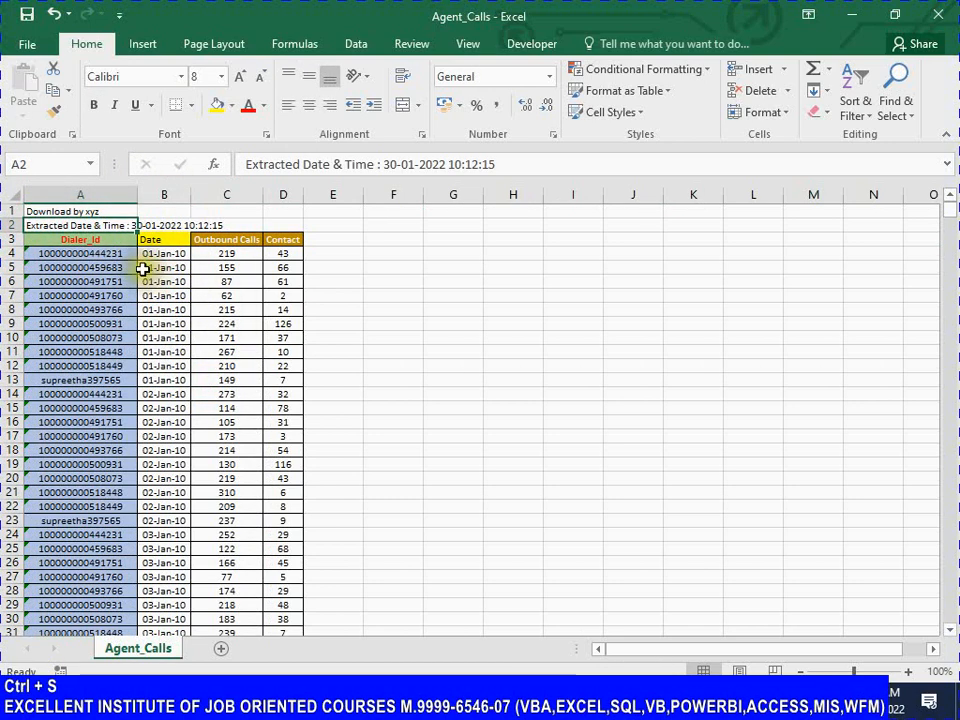
pyautogui.click(47, 212)
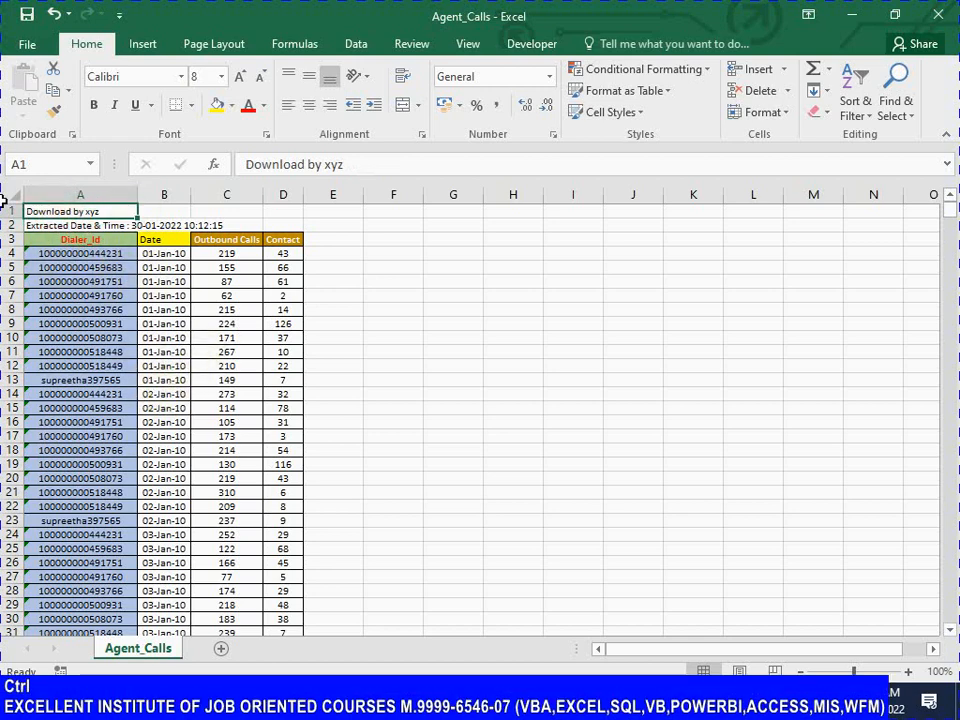
pyautogui.hotkey('ctrl', 's')
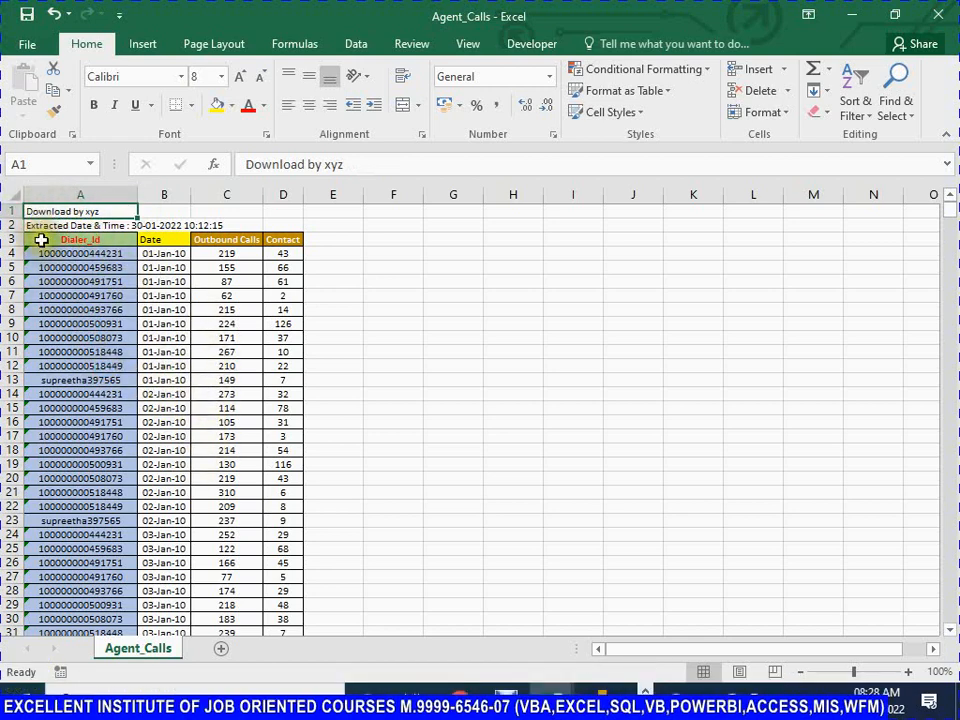
pyautogui.click(12, 211)
pyautogui.click(8, 225)
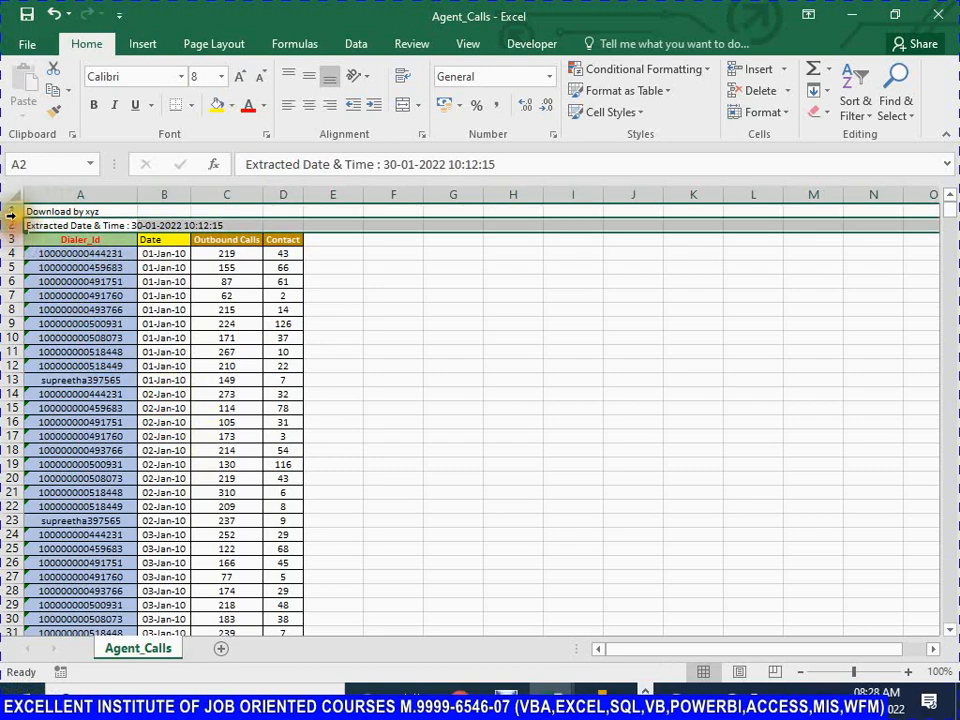
pyautogui.click(13, 212)
pyautogui.click(14, 225)
pyautogui.click(47, 251)
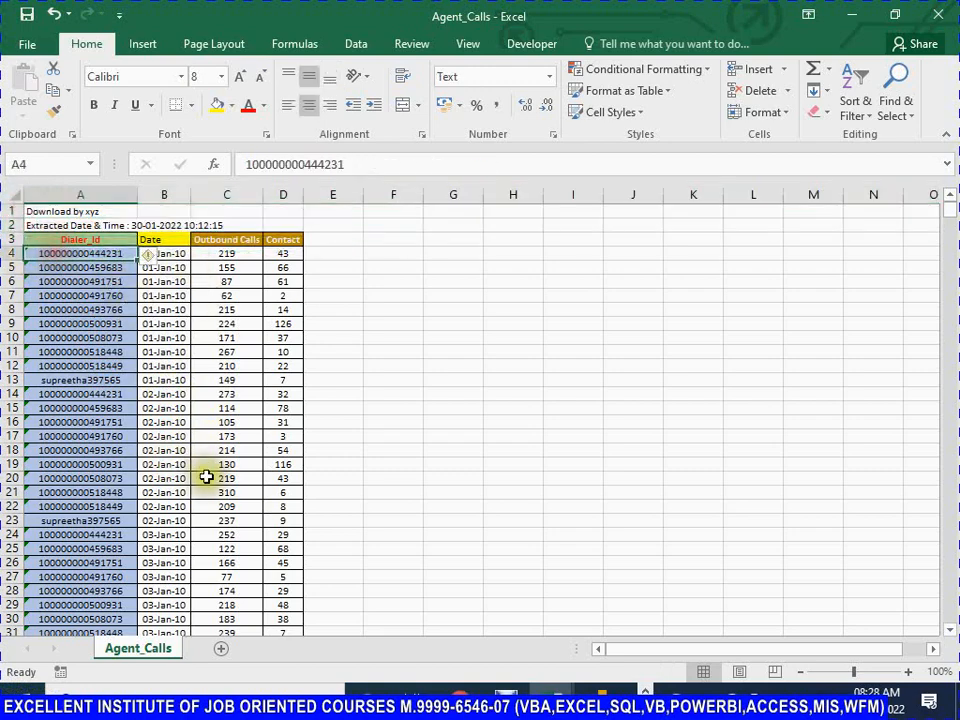
pyautogui.hotkey('ctrl', 's')
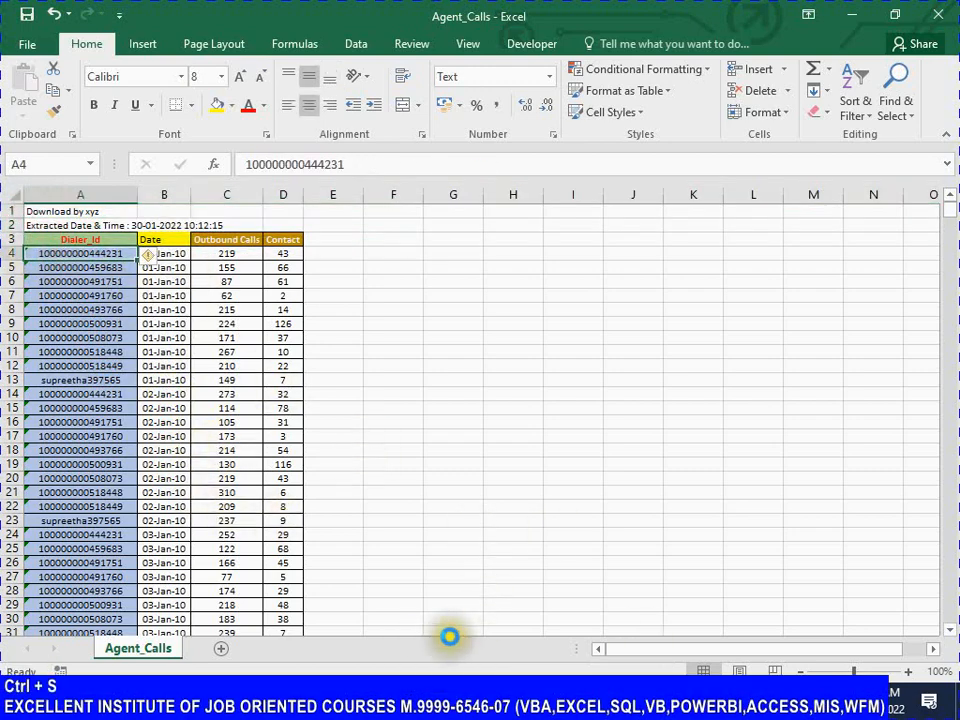
pyautogui.click(603, 696)
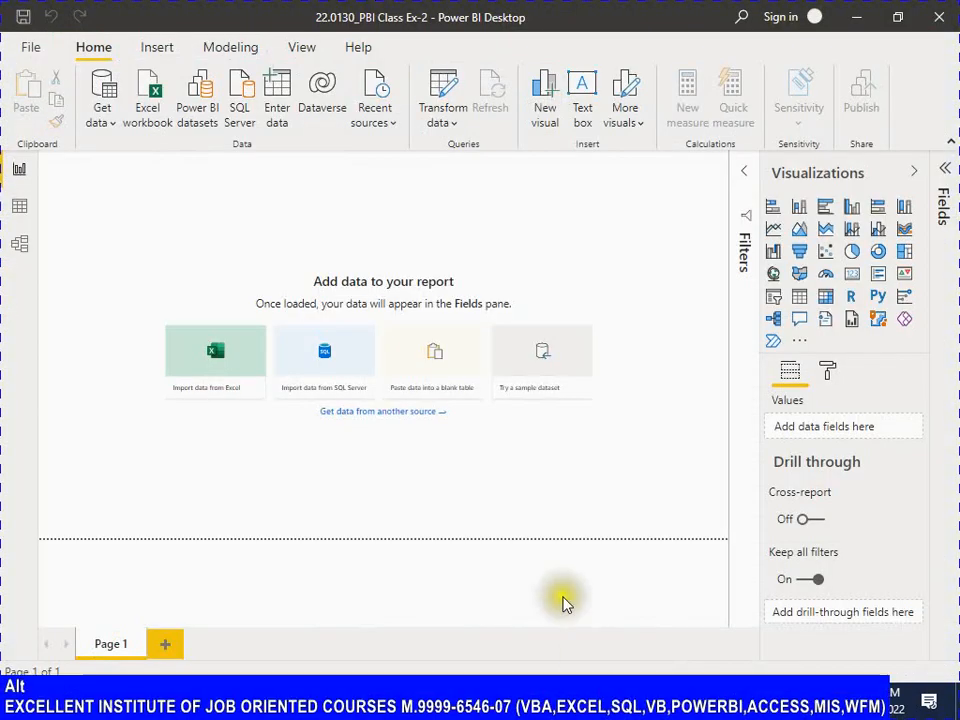
pyautogui.hotkey('alt', 'Tab')
pyautogui.click(75, 224)
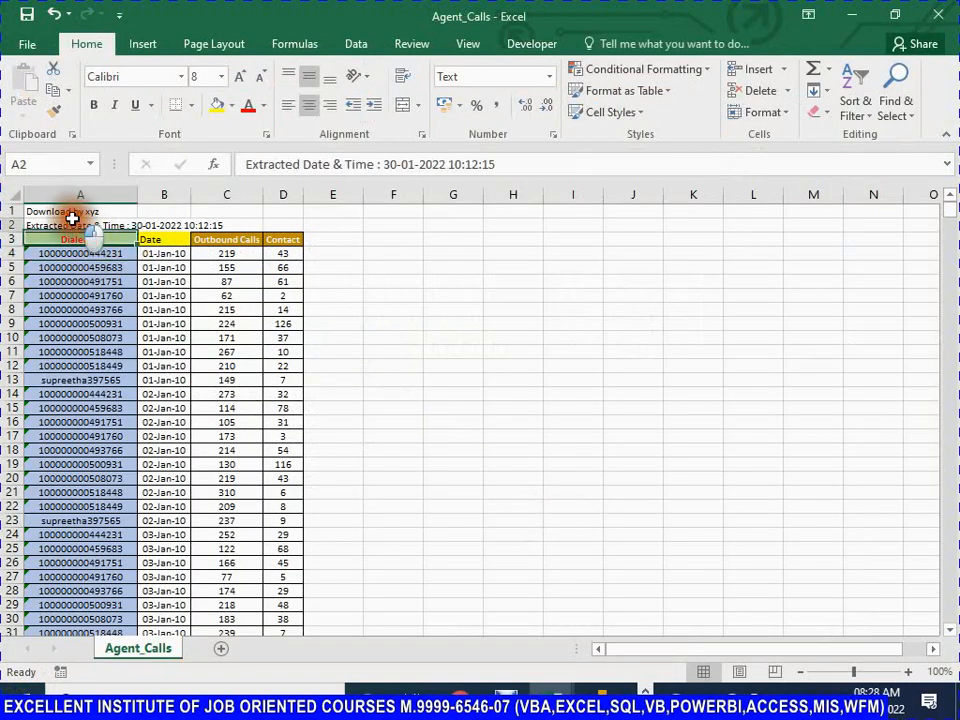
pyautogui.click(71, 208)
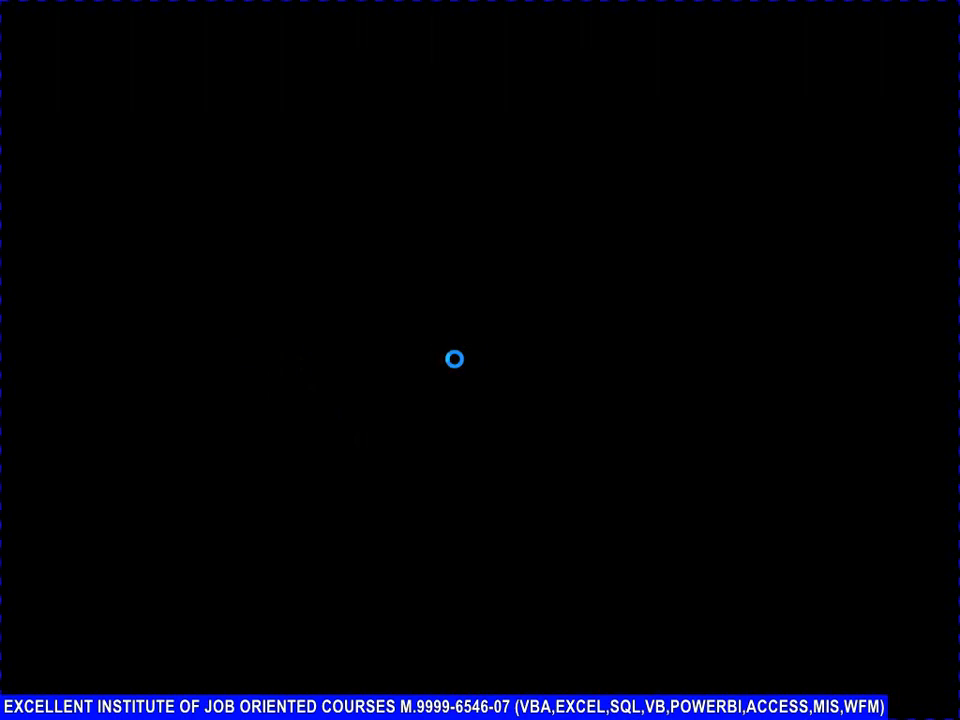
pyautogui.hotkey('alt', 'Tab')
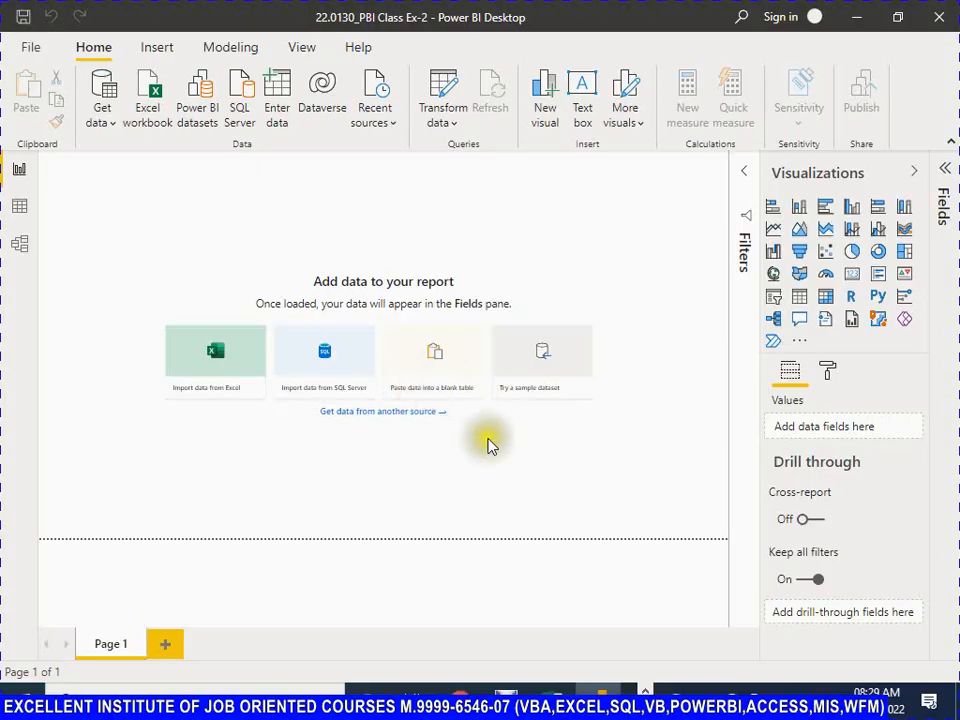
pyautogui.hotkey('ctrl', 'alt', 'Tab')
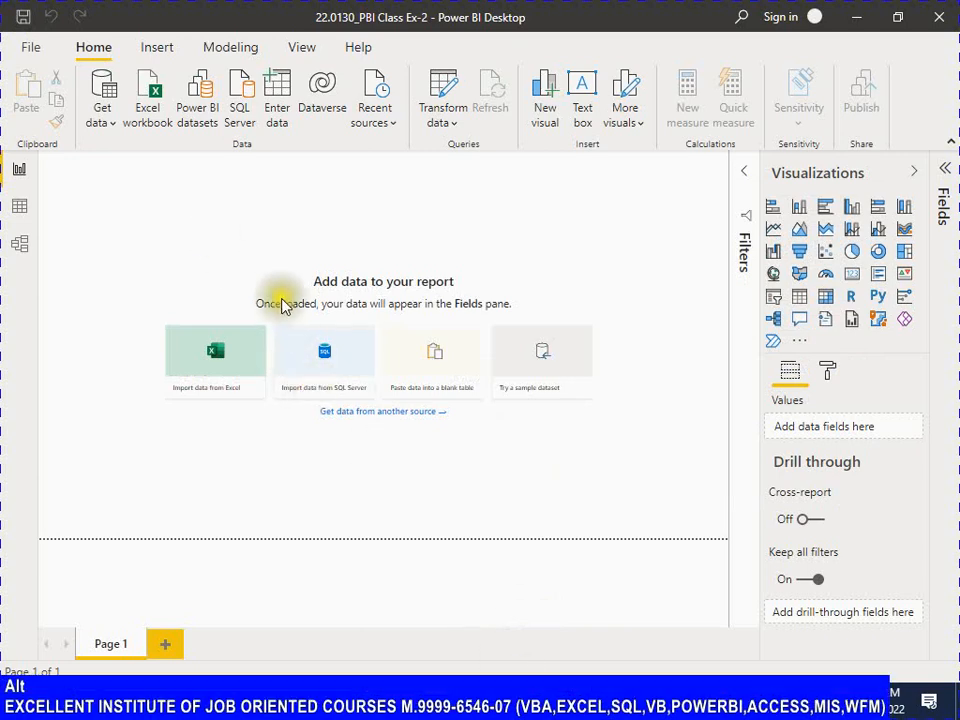
# Step: Switch back to Excel and close the Agent_Calls workbook
pyautogui.hotkey('alt', 'Tab')
pyautogui.hotkey('alt', 'Tab')
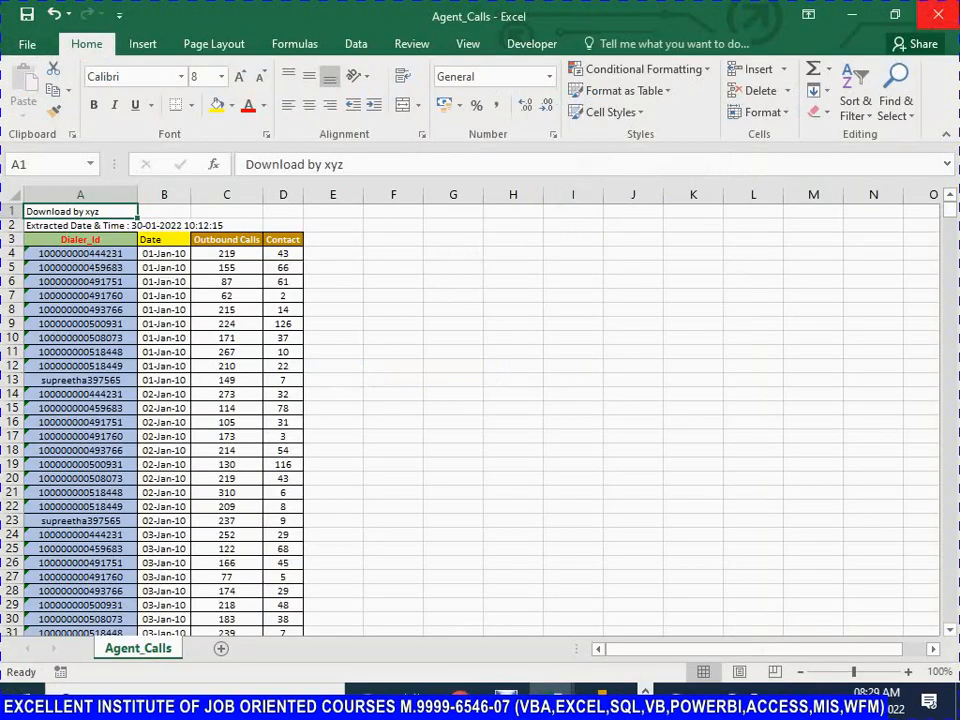
pyautogui.click(945, 16)
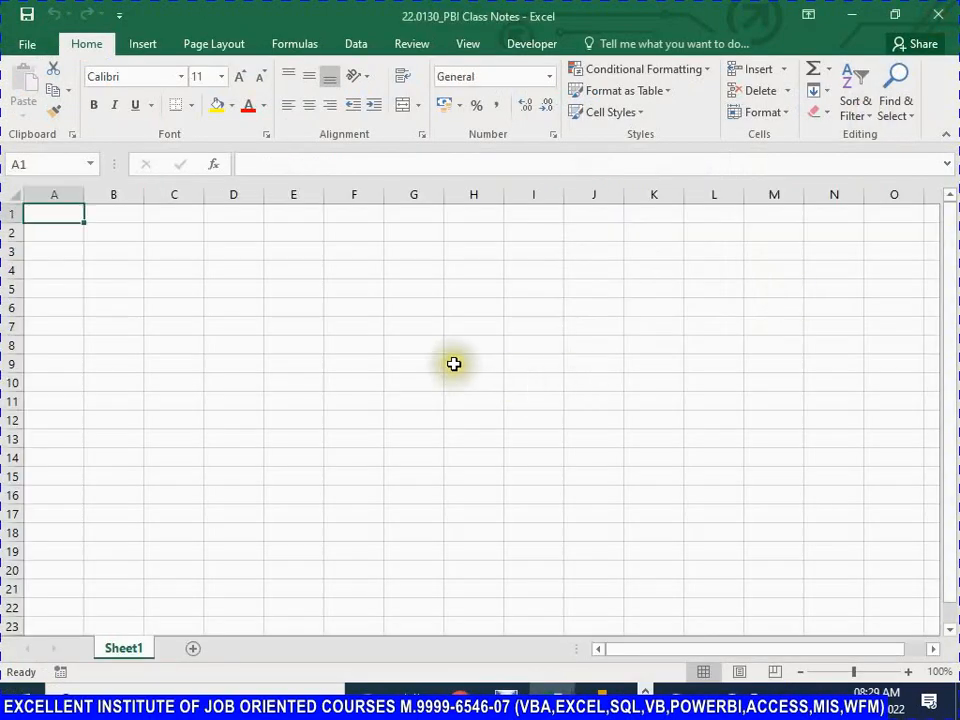
# Step: Switch to File Explorer and copy the full path of the 22.0130_Class_11 folder
pyautogui.hotkey('alt', 'Tab')
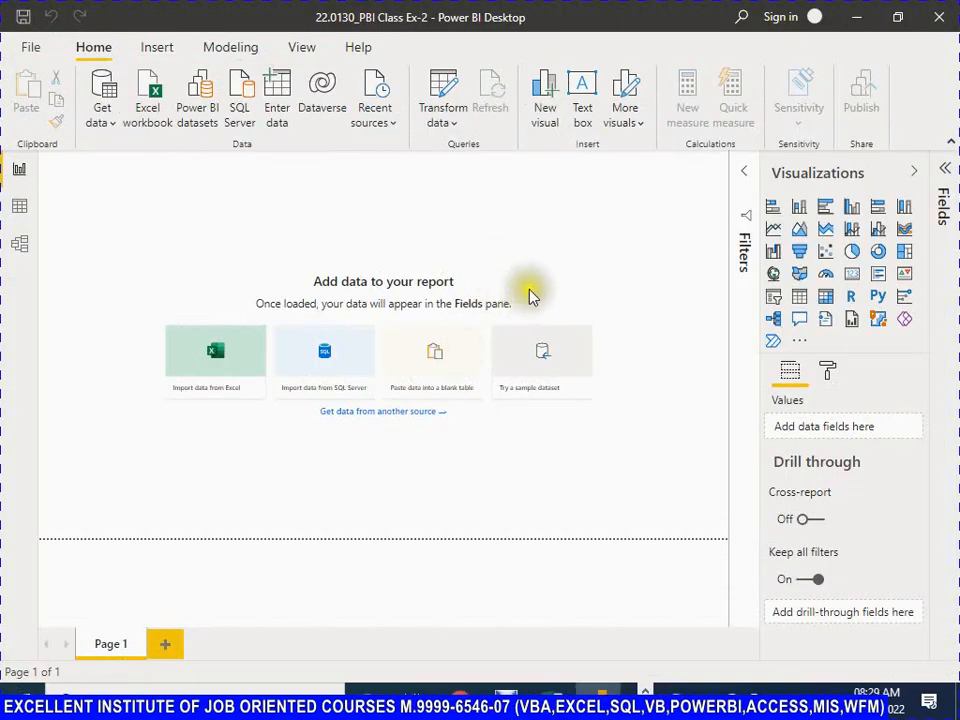
pyautogui.hotkey('alt', 'Tab')
pyautogui.hotkey('alt', 'Tab')
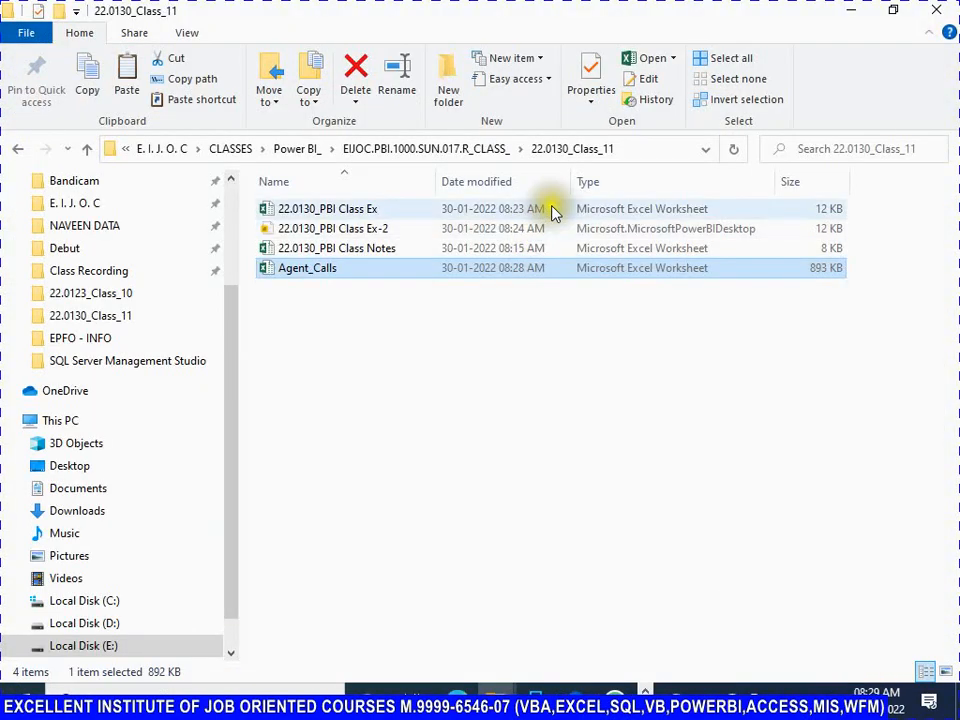
pyautogui.click(670, 150)
pyautogui.hotkey('ctrl', 'c')
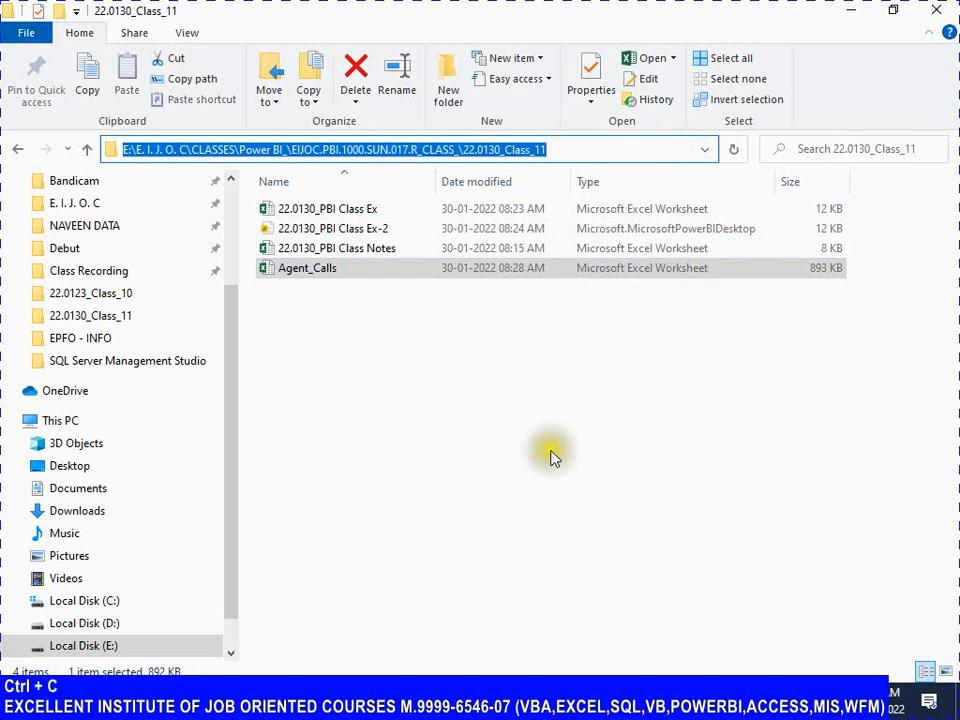
# Step: Switch to Power BI Desktop and get data from the Agent_Calls Excel workbook, using the copied folder path to locate it
pyautogui.hotkey('alt', 'Tab')
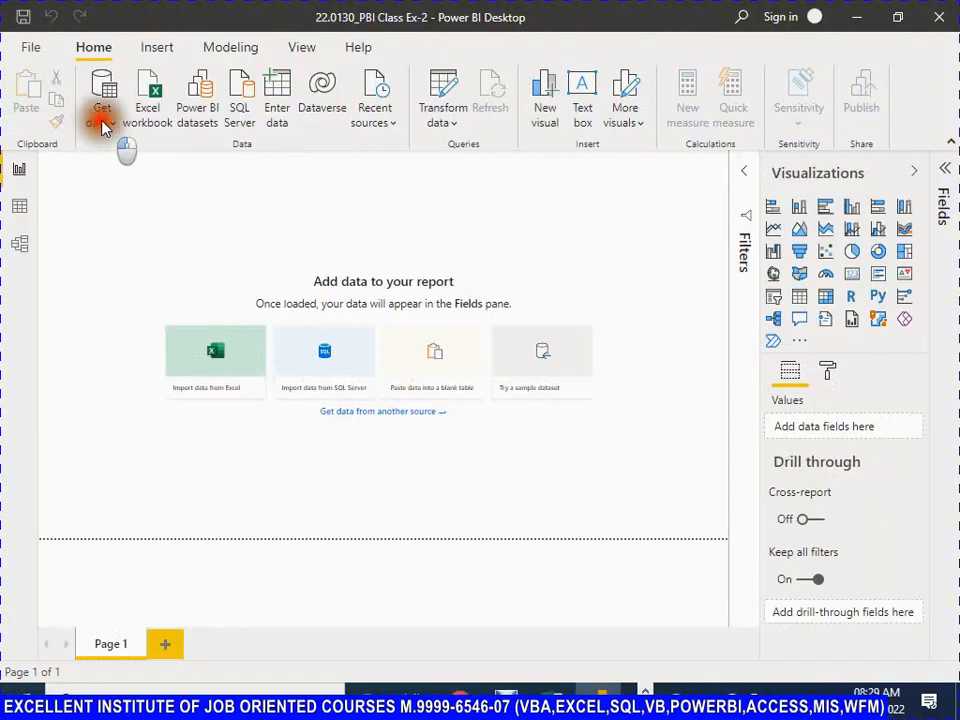
pyautogui.click(103, 126)
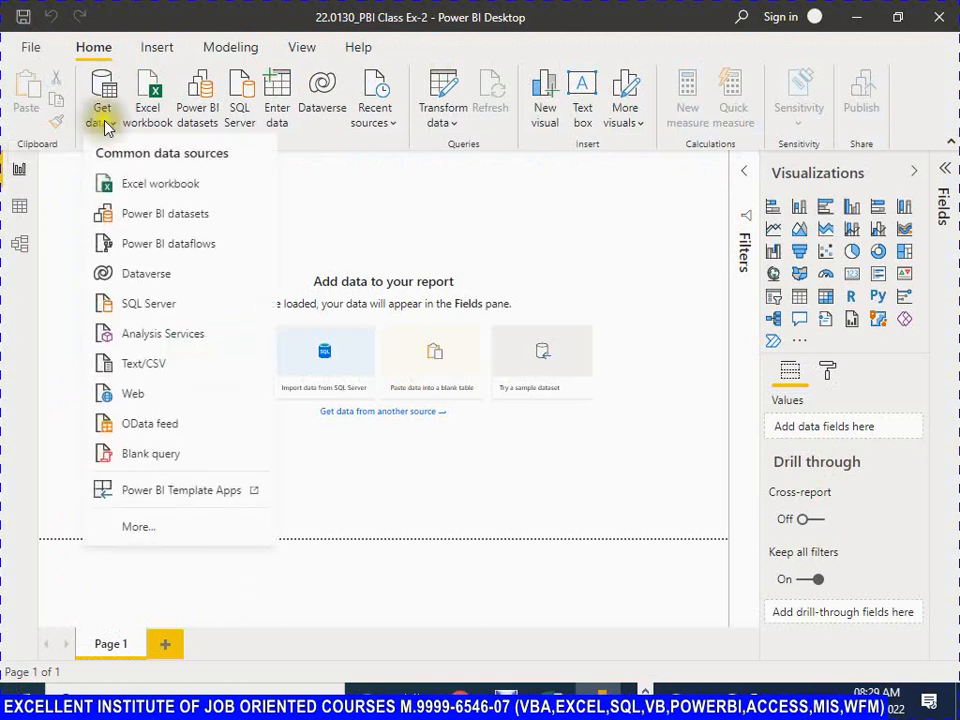
pyautogui.click(150, 192)
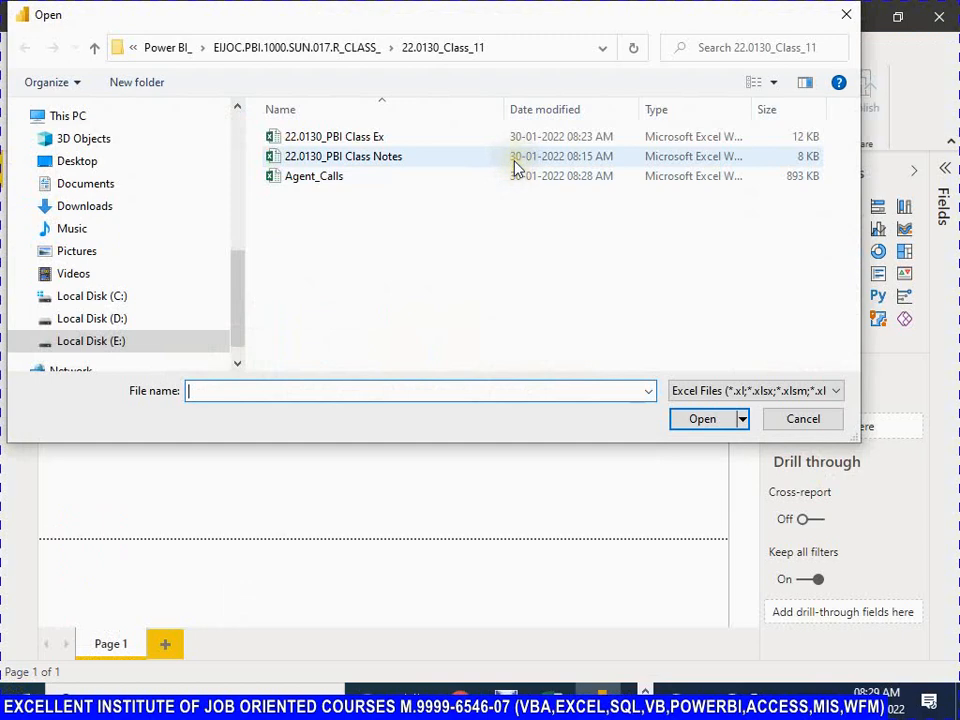
pyautogui.click(548, 48)
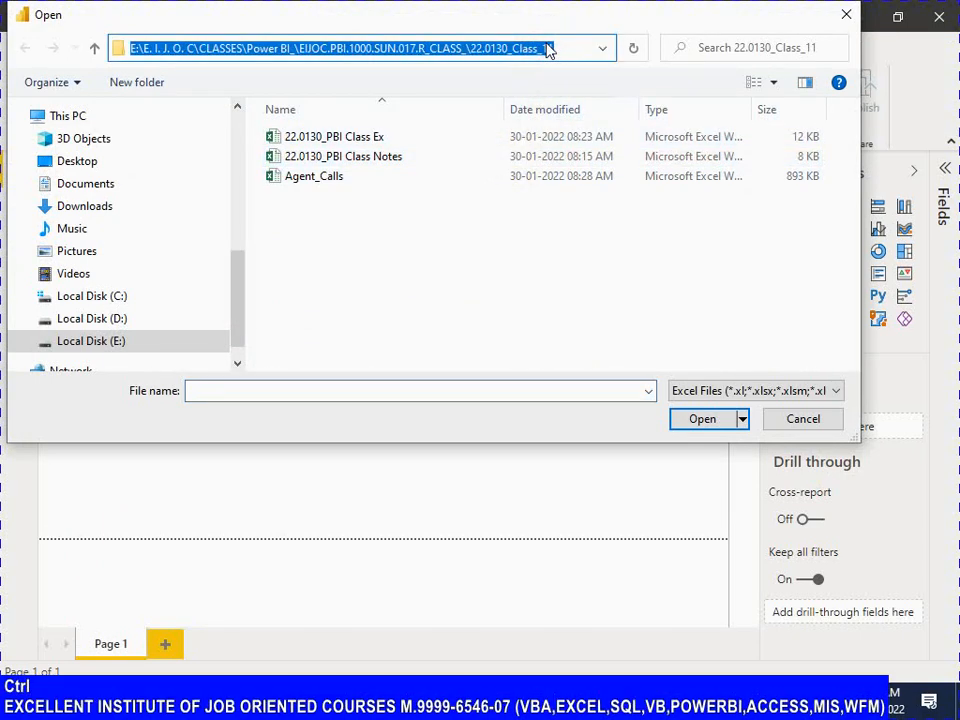
pyautogui.hotkey('ctrl', 'v')
pyautogui.press('Return')
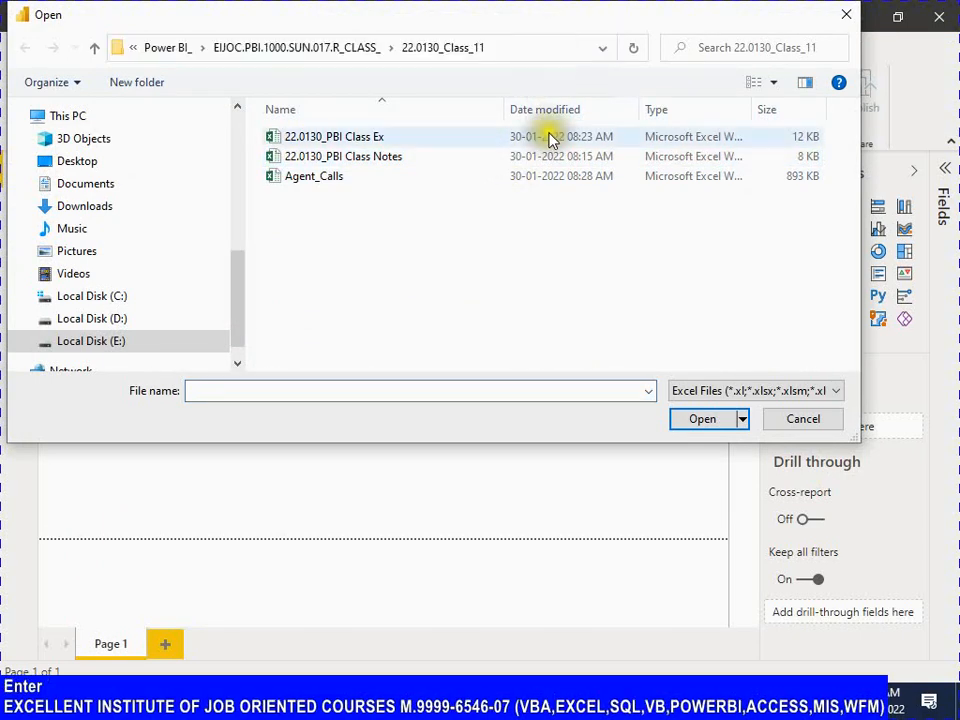
pyautogui.click(326, 182)
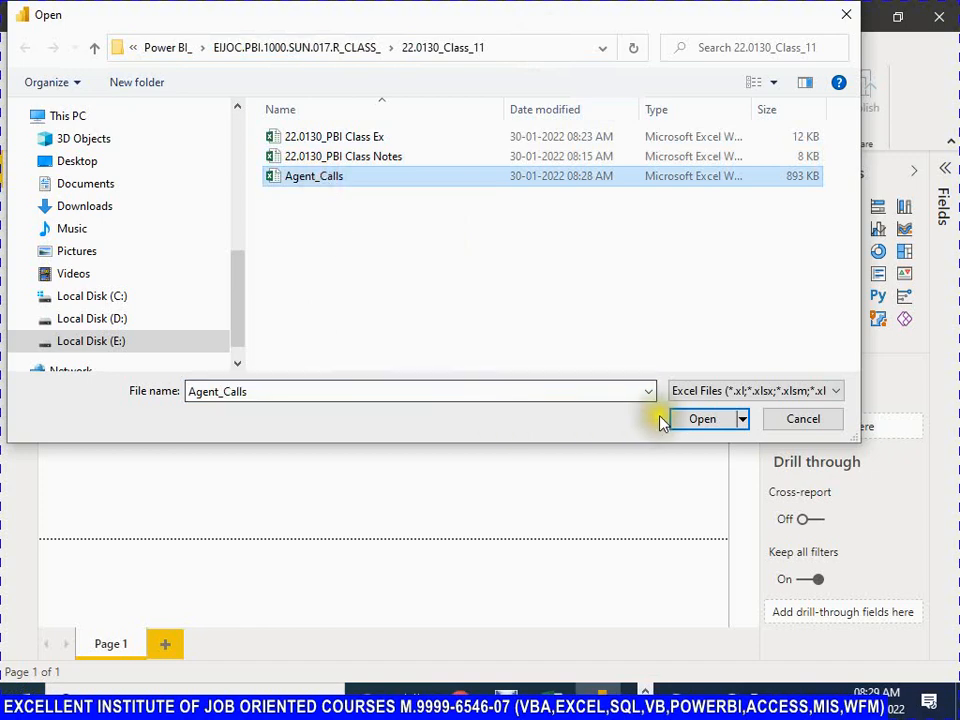
pyautogui.click(706, 420)
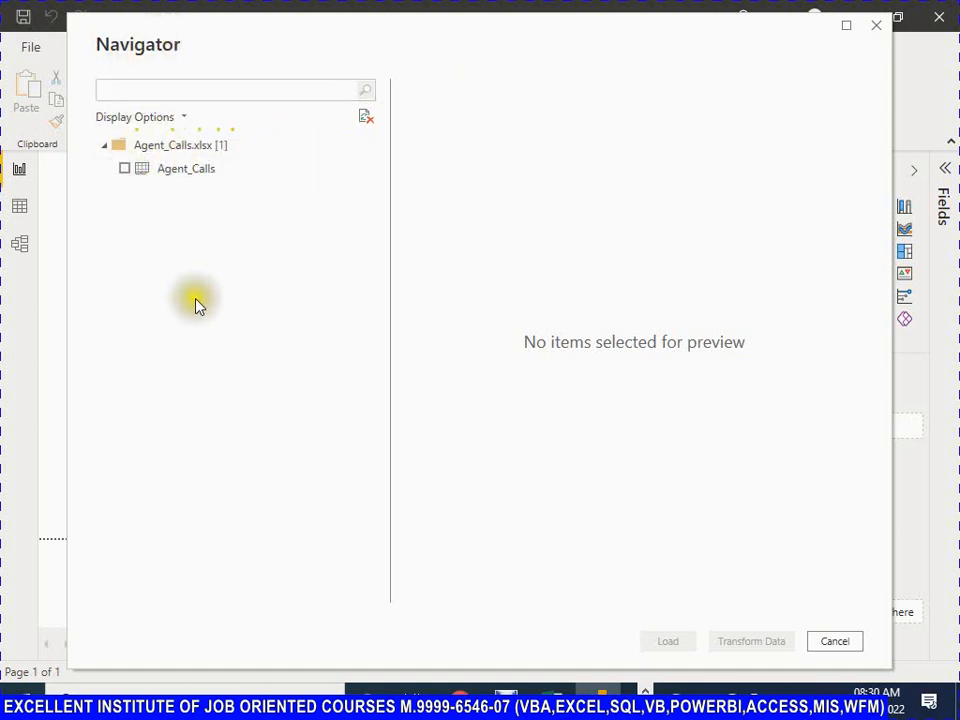
# Step: Select the Agent_Calls sheet for import and review all columns in its preview
pyautogui.click(125, 170)
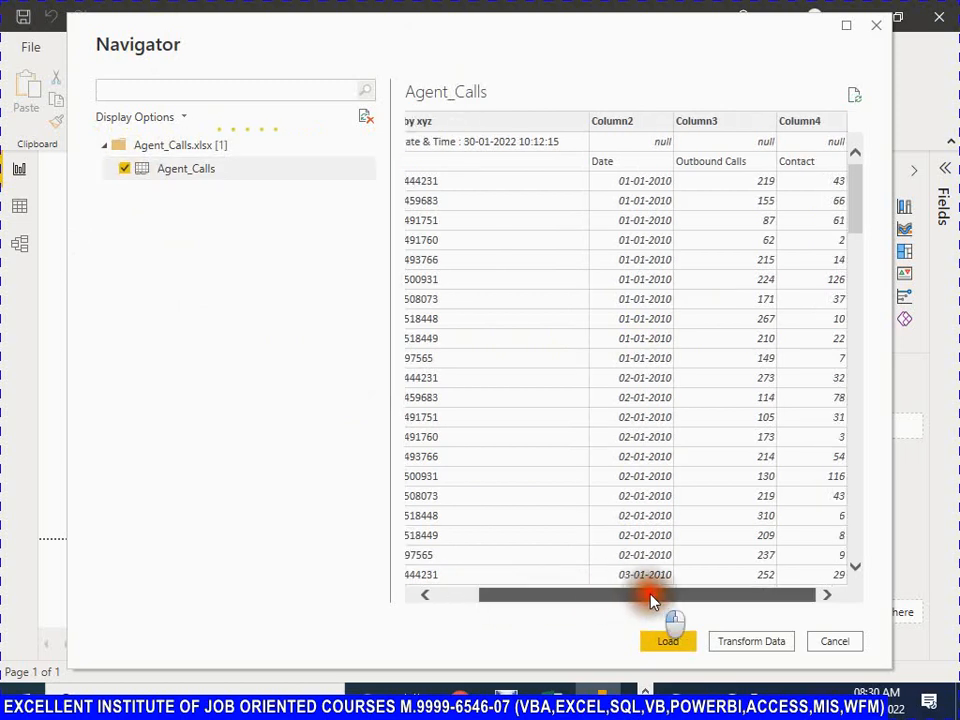
pyautogui.moveTo(656, 598); pyautogui.dragTo(565, 598)
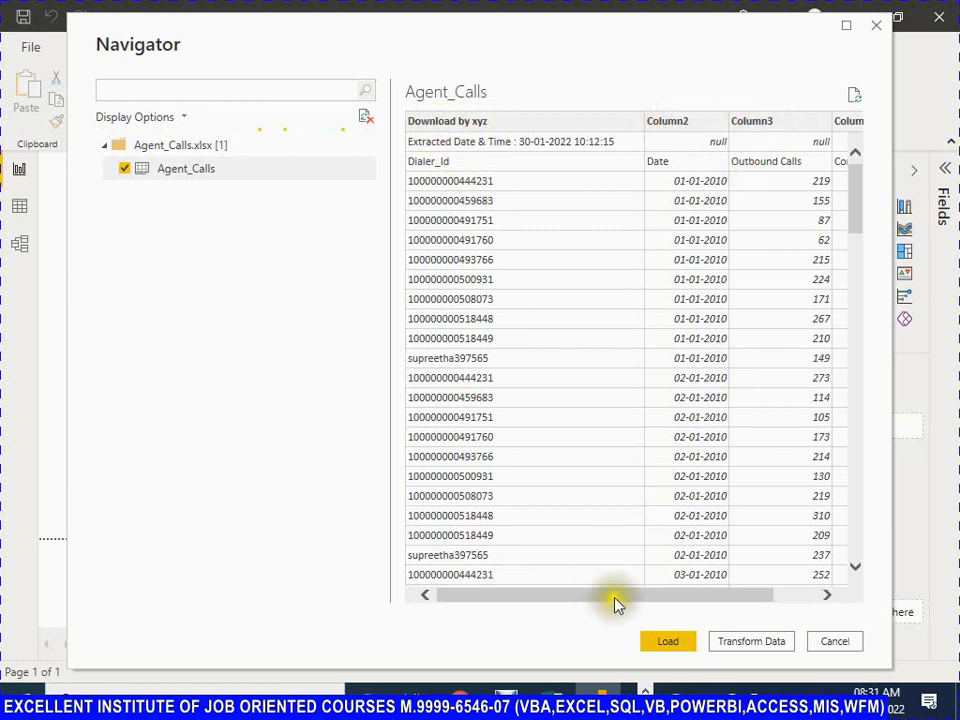
pyautogui.moveTo(615, 595); pyautogui.dragTo(445, 594)
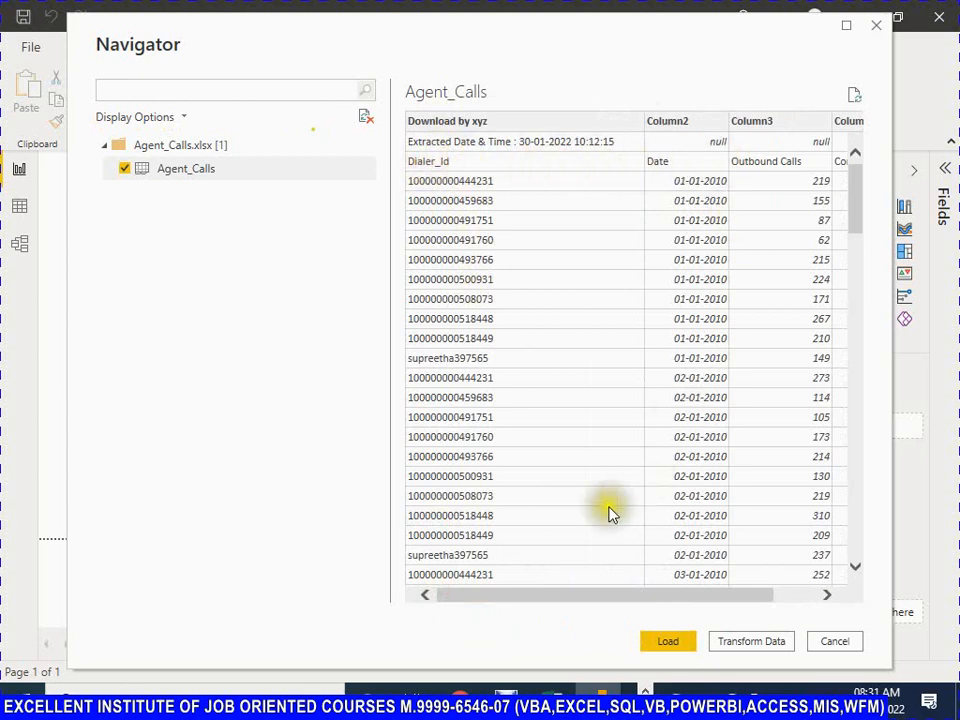
# Step: Review the Agent_Calls preview across its columns and open the sheet for transformation in Power Query Editor
pyautogui.moveTo(632, 600); pyautogui.dragTo(765, 590)
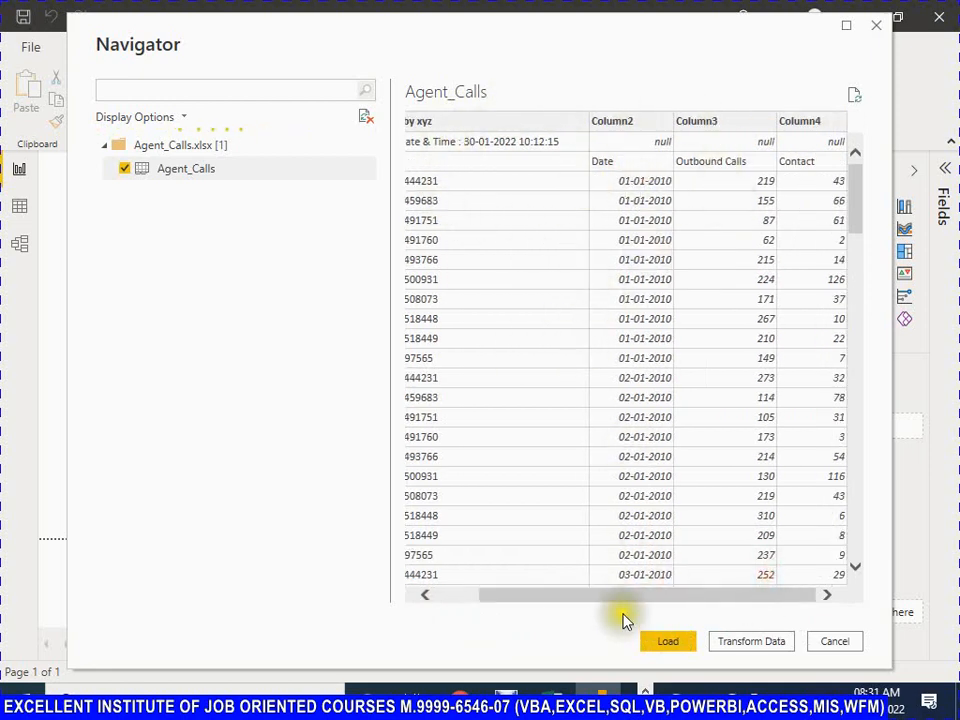
pyautogui.moveTo(626, 598); pyautogui.dragTo(542, 598)
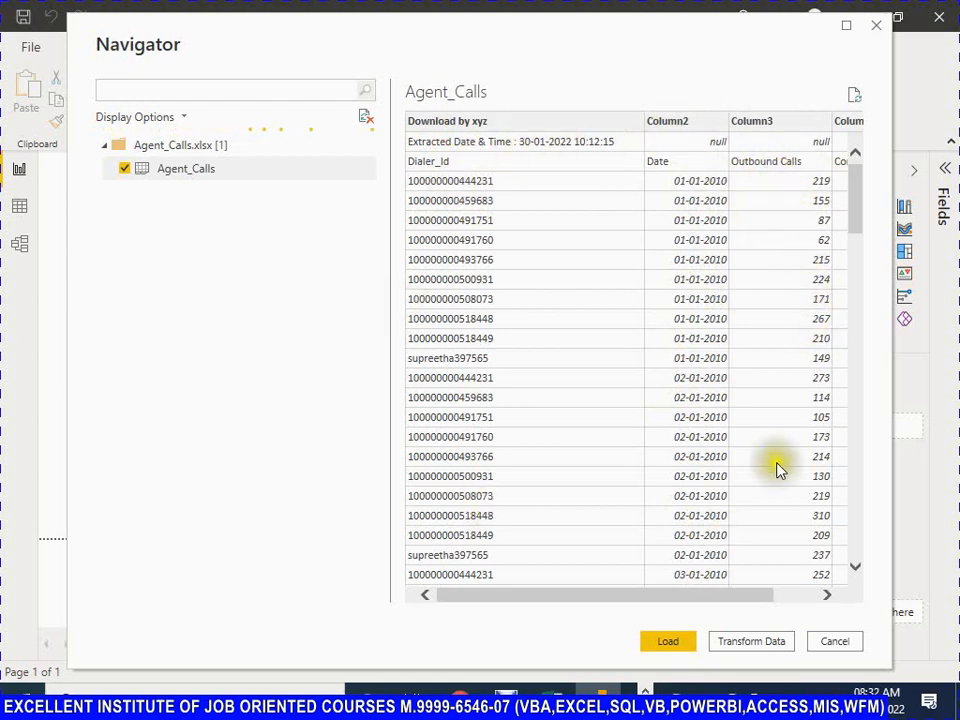
pyautogui.moveTo(662, 604); pyautogui.dragTo(600, 621)
pyautogui.click(755, 643)
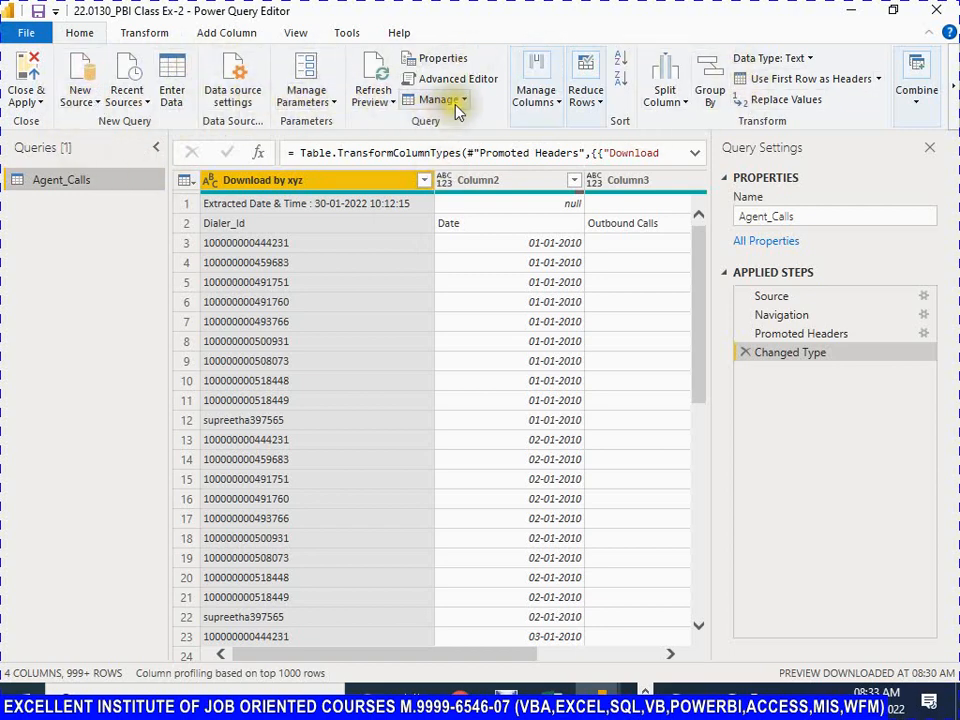
# Step: Remove the top 2 rows from the Agent_Calls query
pyautogui.click(601, 108)
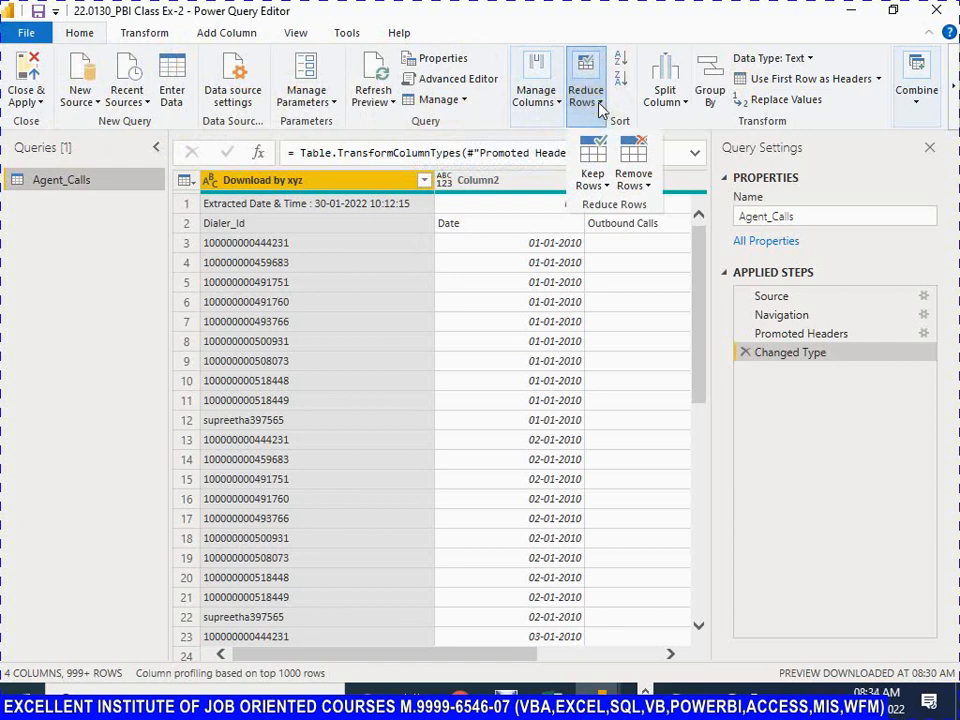
pyautogui.click(650, 188)
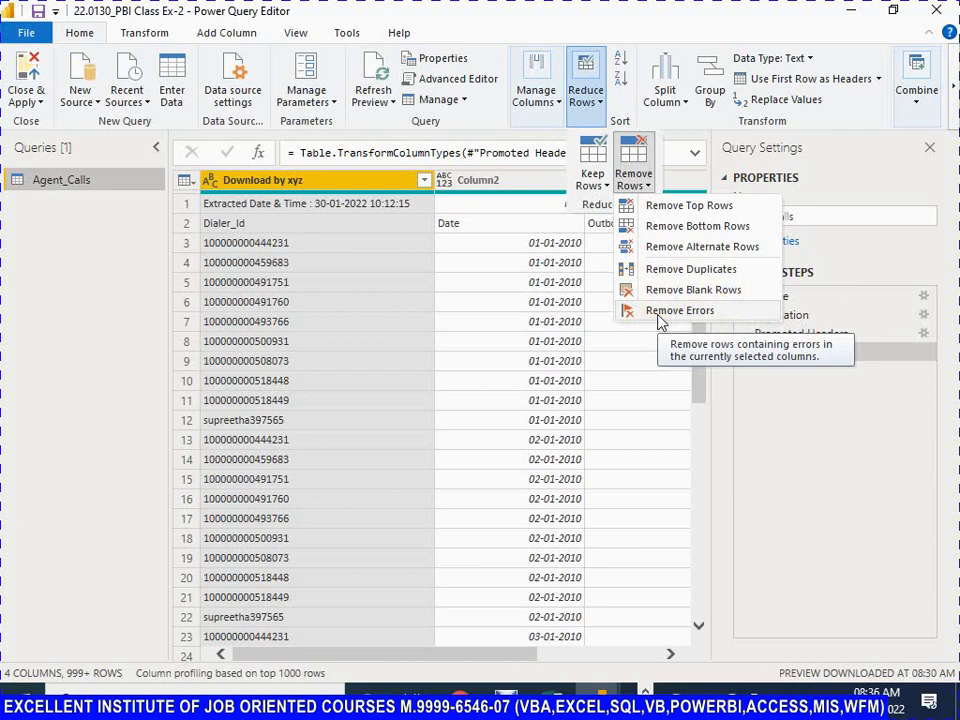
pyautogui.click(670, 208)
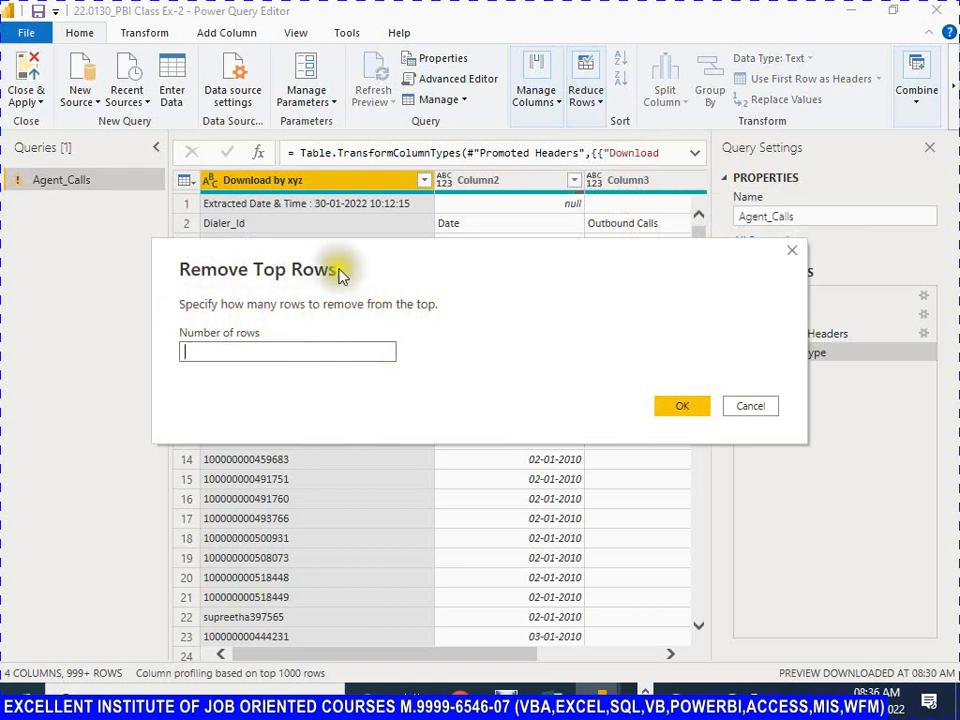
pyautogui.moveTo(426, 264); pyautogui.dragTo(456, 334)
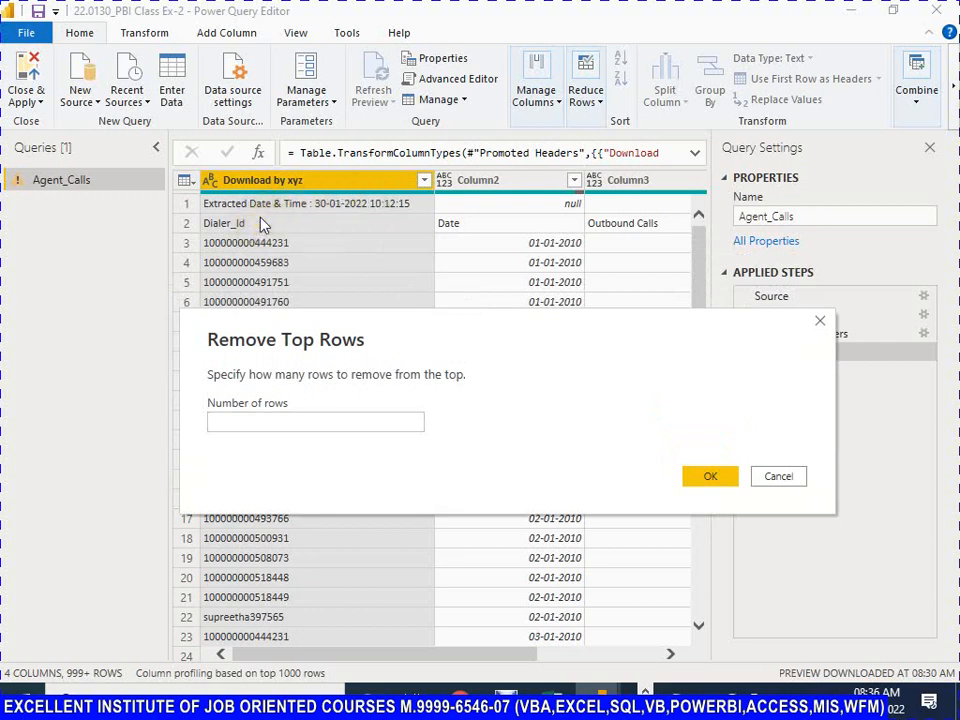
pyautogui.press('2')
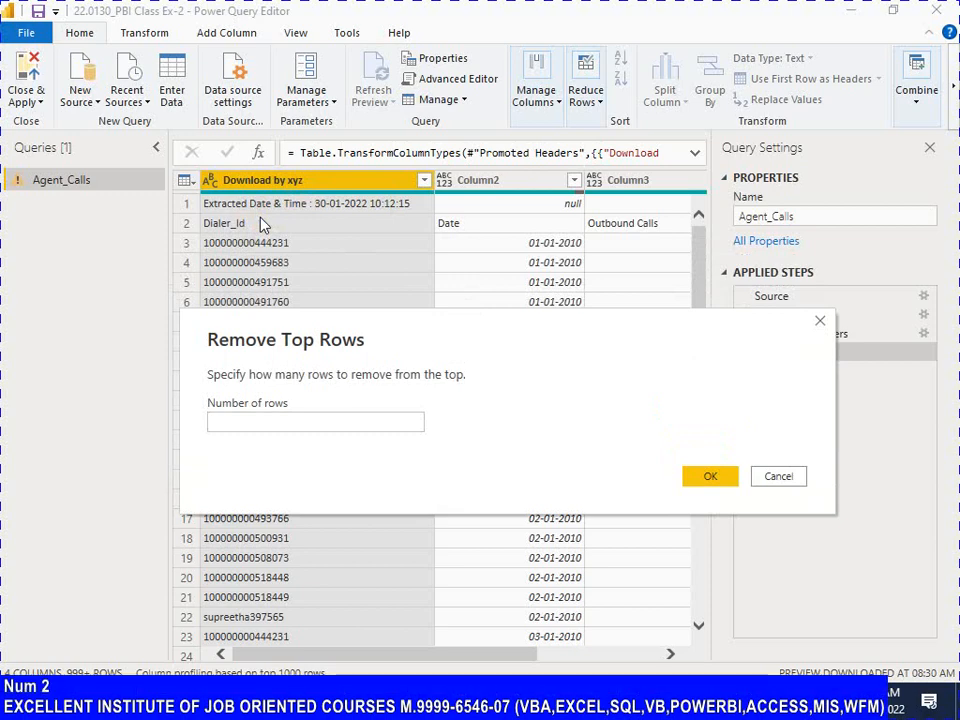
pyautogui.click(287, 421)
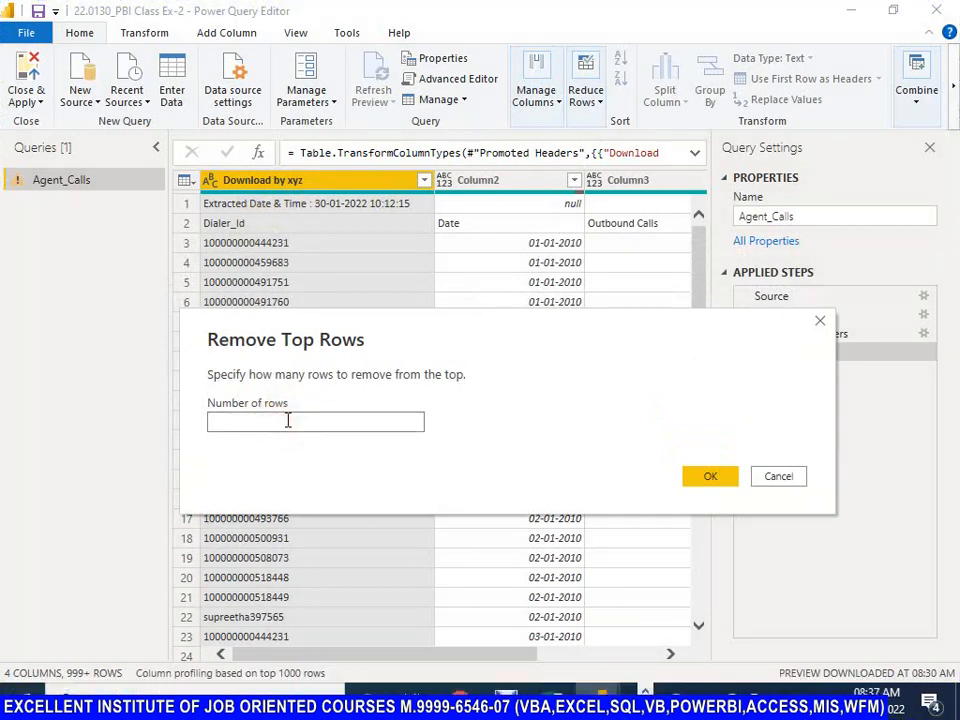
pyautogui.write('2')
pyautogui.click(716, 477)
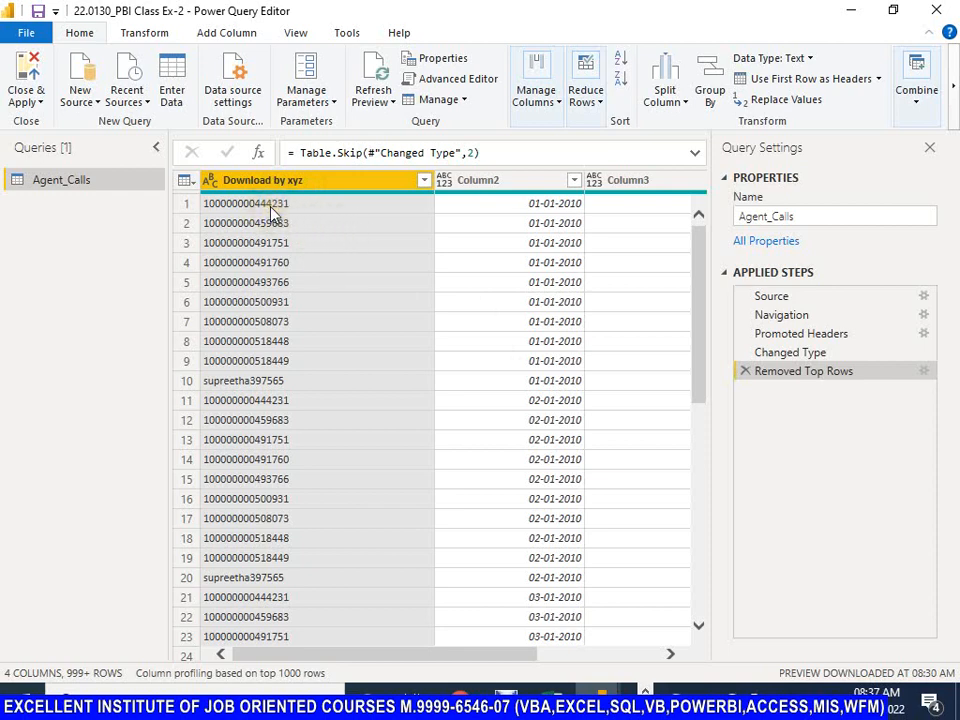
# Step: Examine the first rows and the column headers of Agent_Calls to check whether the header names are still present
pyautogui.click(225, 204)
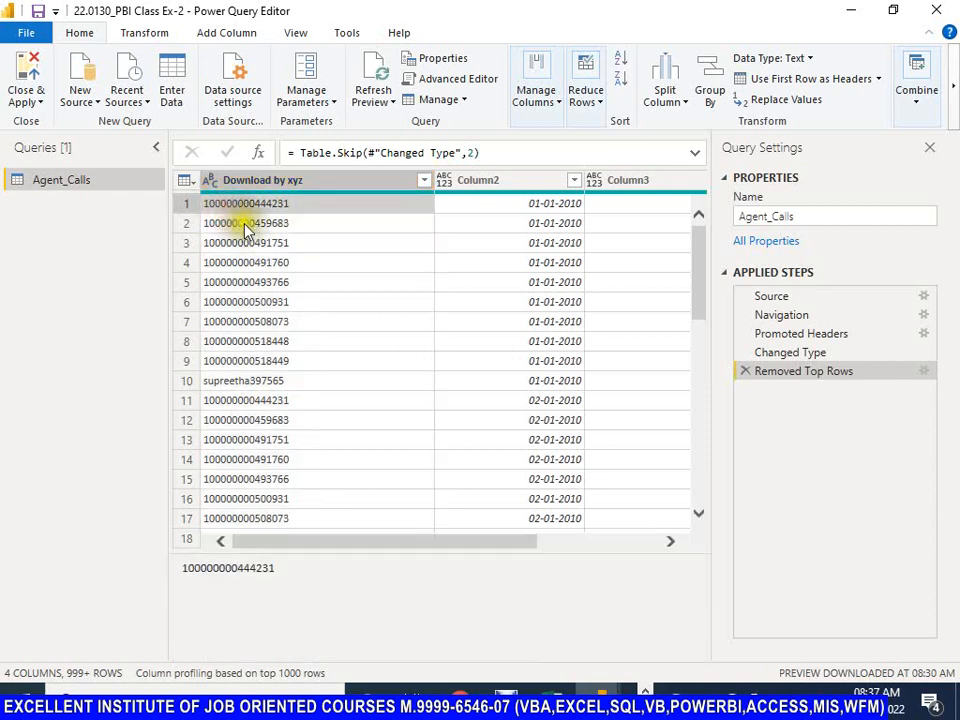
pyautogui.click(245, 224)
pyautogui.click(235, 181)
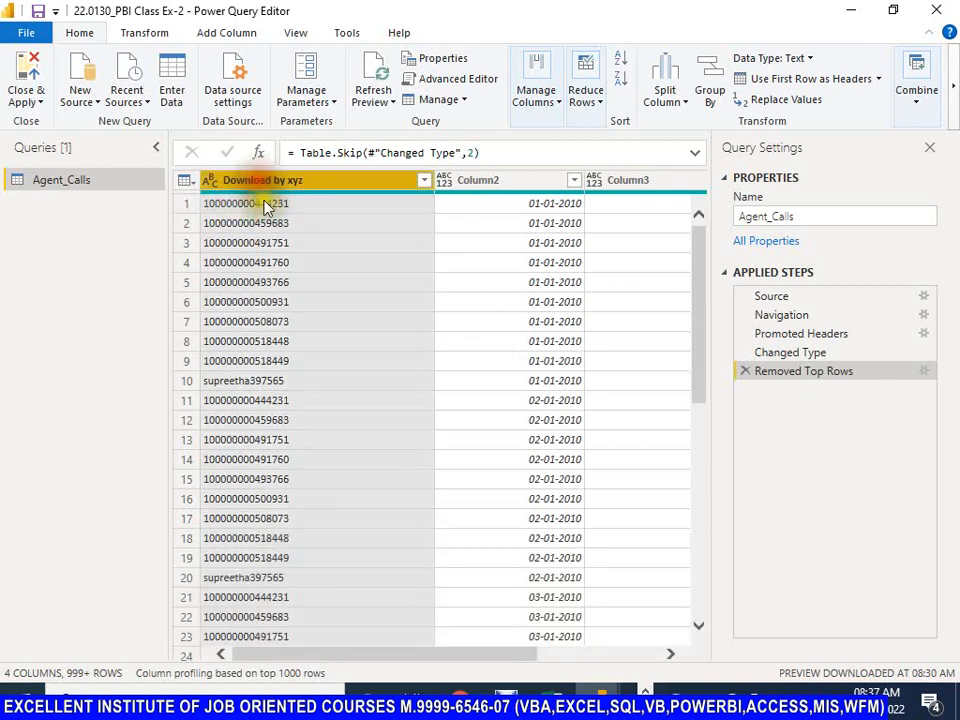
pyautogui.click(255, 206)
pyautogui.click(260, 224)
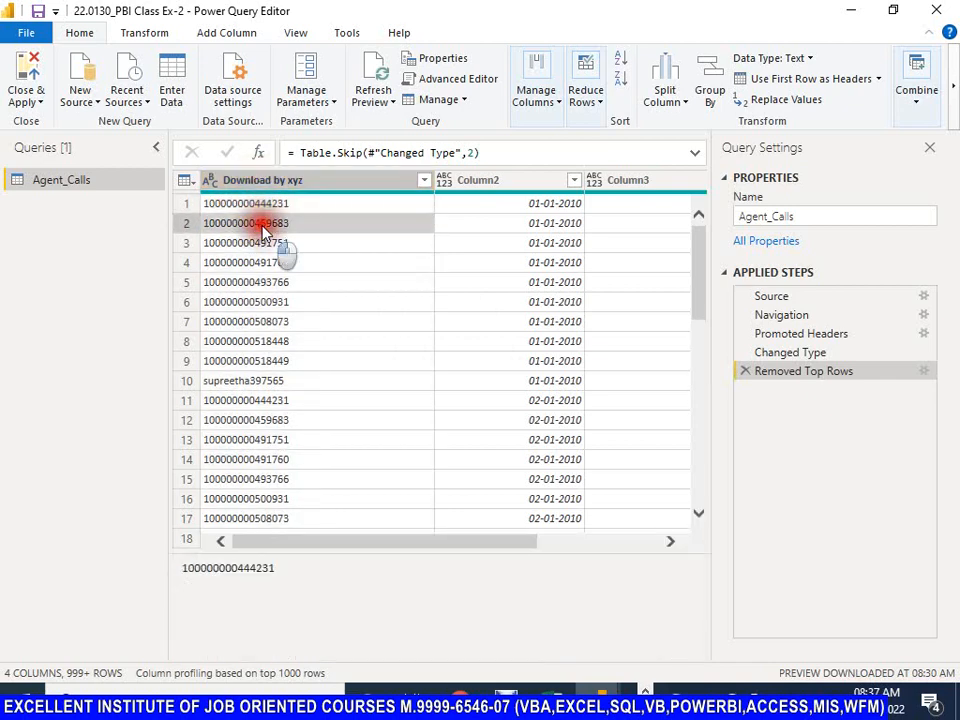
pyautogui.click(255, 204)
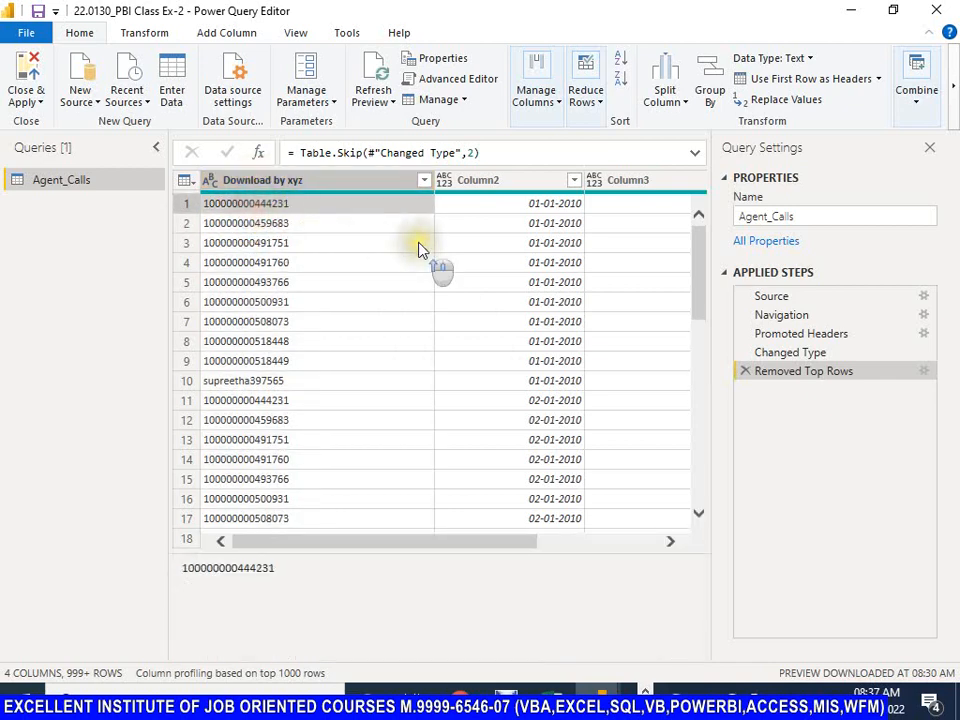
pyautogui.moveTo(420, 542); pyautogui.dragTo(396, 549)
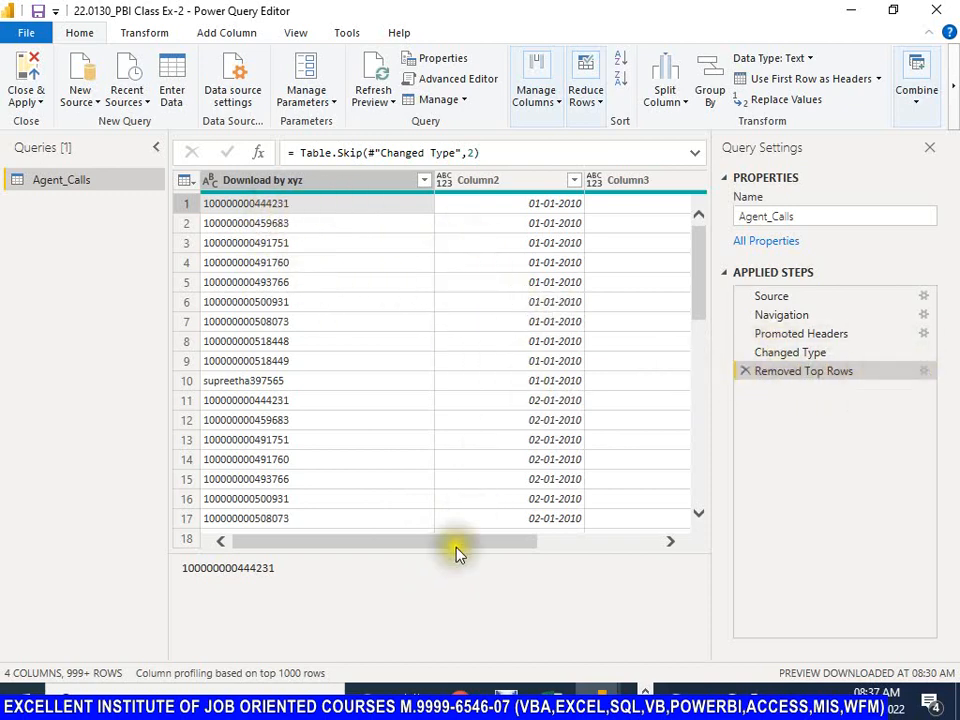
pyautogui.moveTo(452, 545); pyautogui.dragTo(364, 546)
pyautogui.moveTo(460, 548); pyautogui.dragTo(264, 536)
pyautogui.moveTo(402, 545); pyautogui.dragTo(352, 545)
# Step: Delete the Removed Top Rows applied step and inspect the first two rows of the table
pyautogui.click(747, 372)
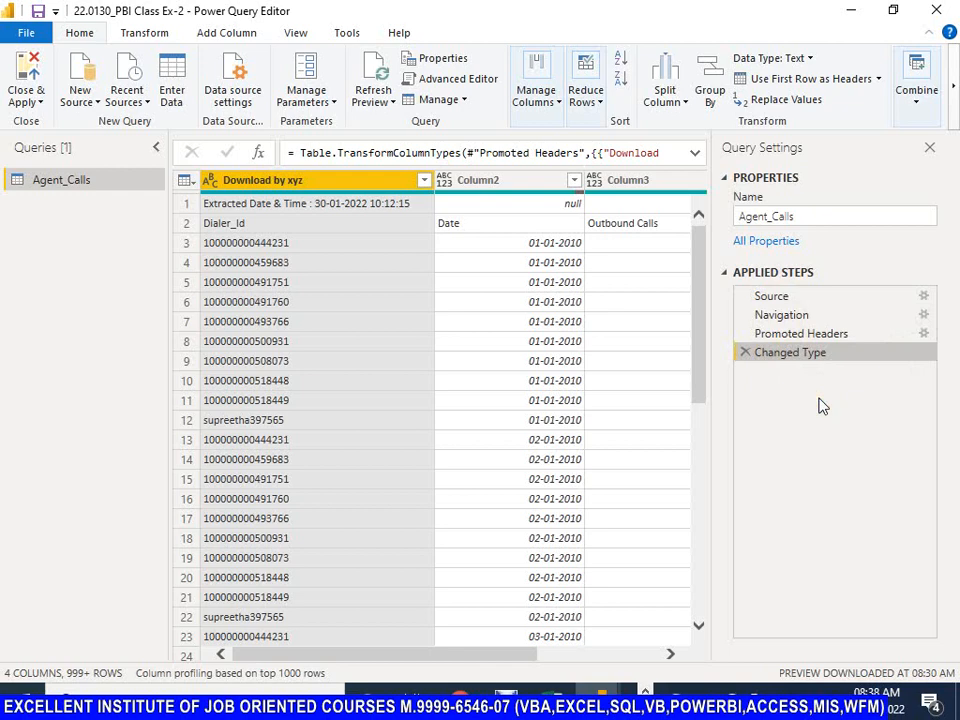
pyautogui.click(191, 226)
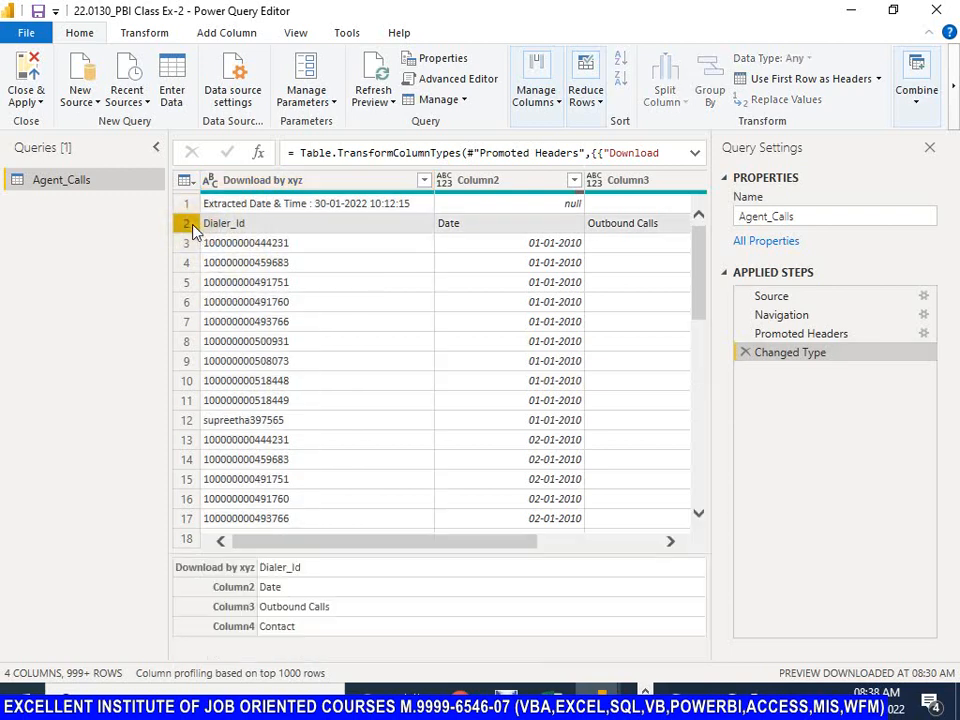
pyautogui.click(197, 232)
pyautogui.click(186, 203)
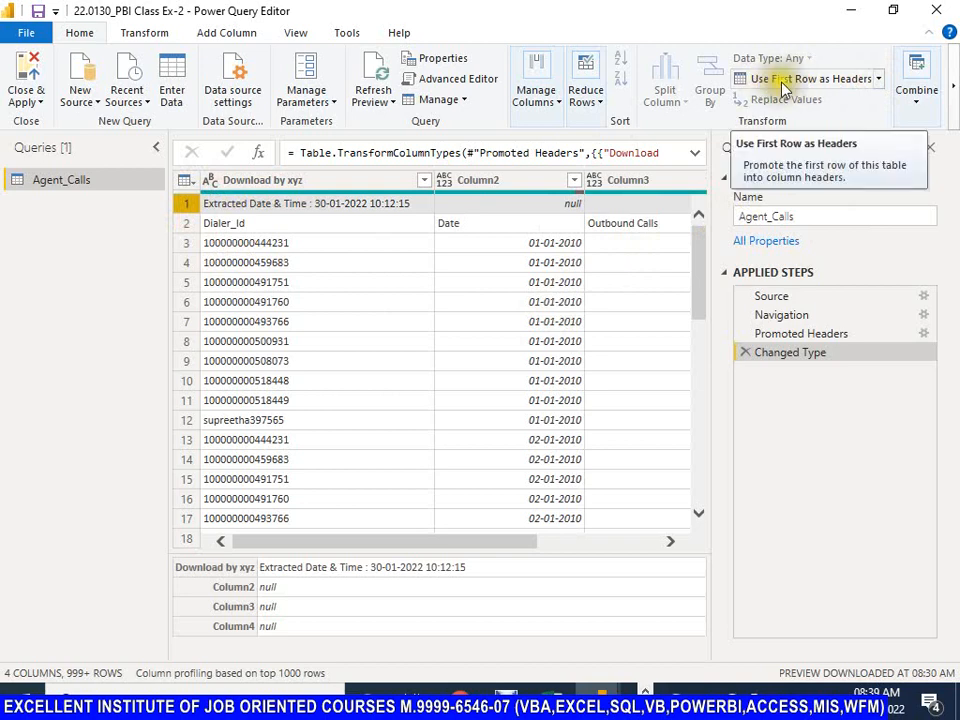
# Step: Try using the extraction date row as headers, and delete the resulting Changed Type1 and Promoted Headers1 applied steps
pyautogui.click(878, 79)
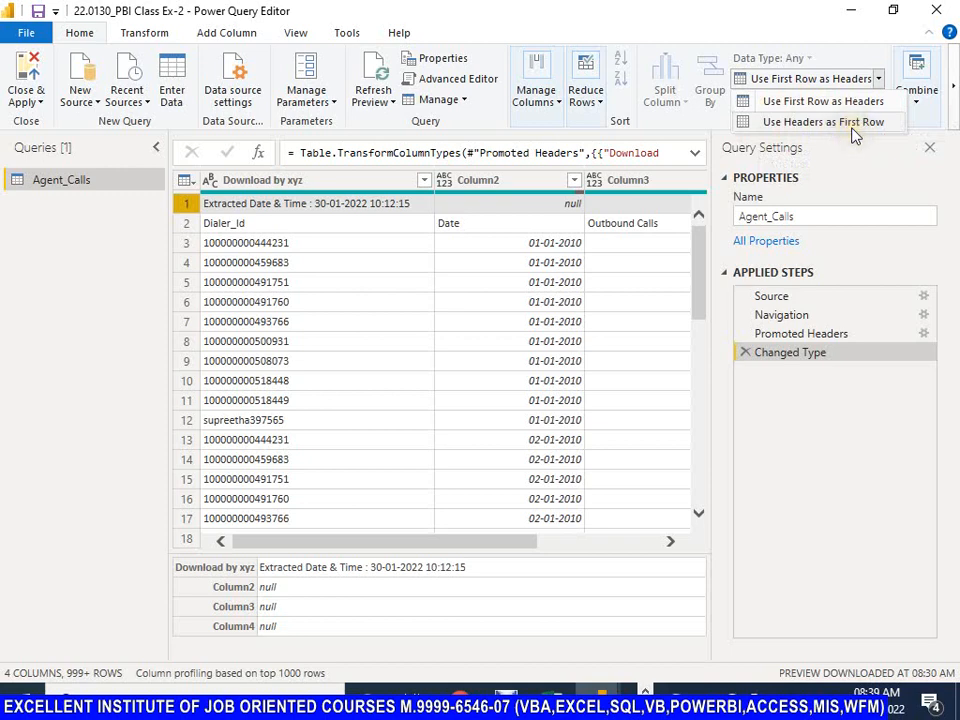
pyautogui.click(799, 104)
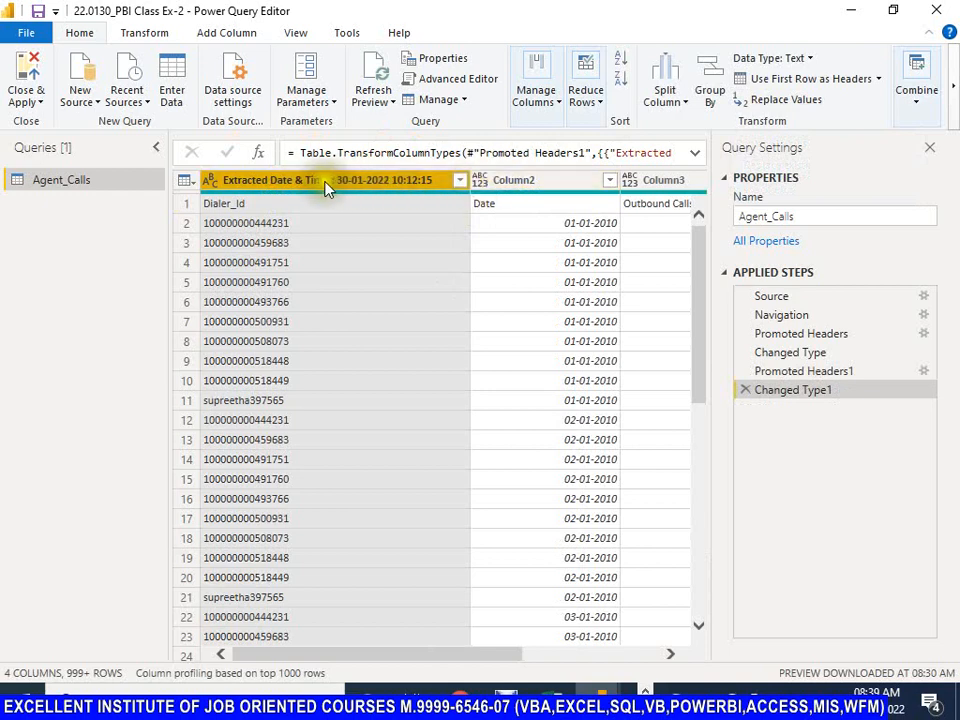
pyautogui.click(878, 79)
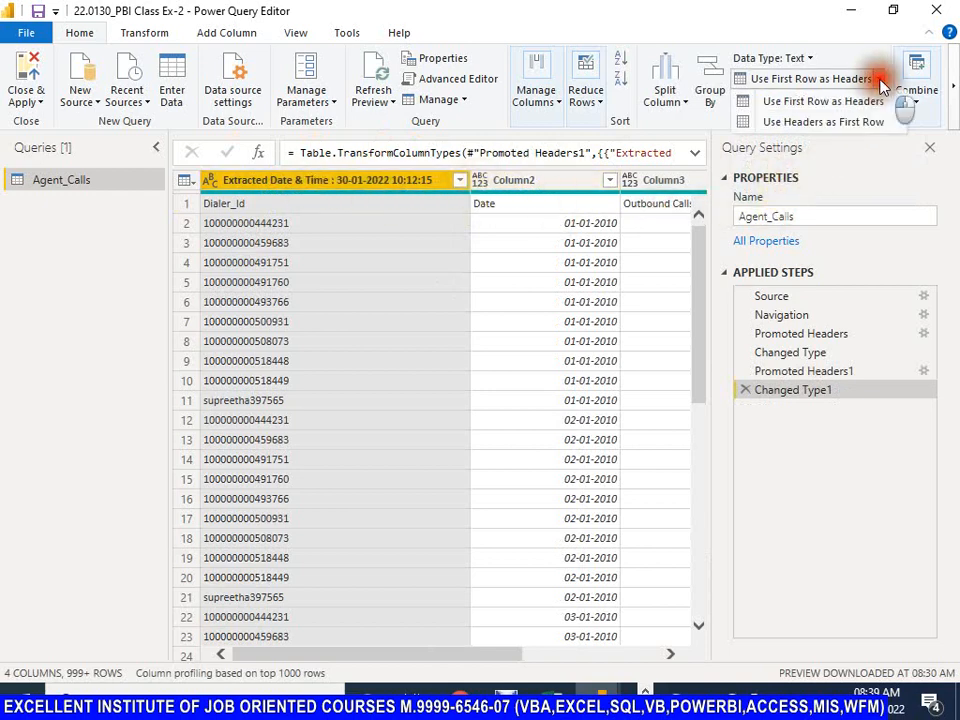
pyautogui.click(769, 43)
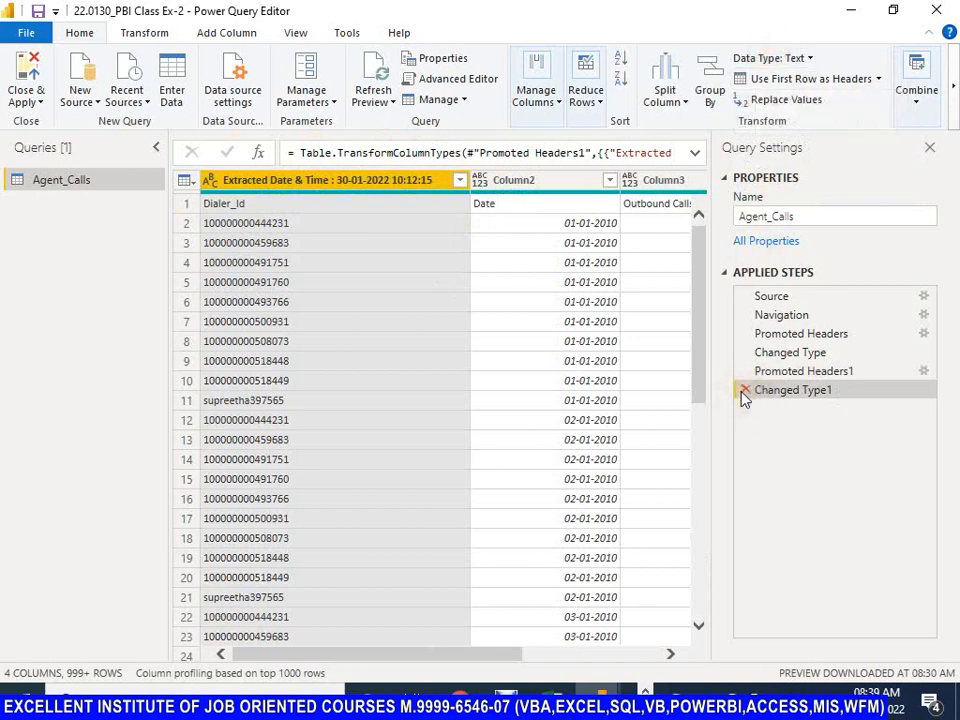
pyautogui.click(744, 391)
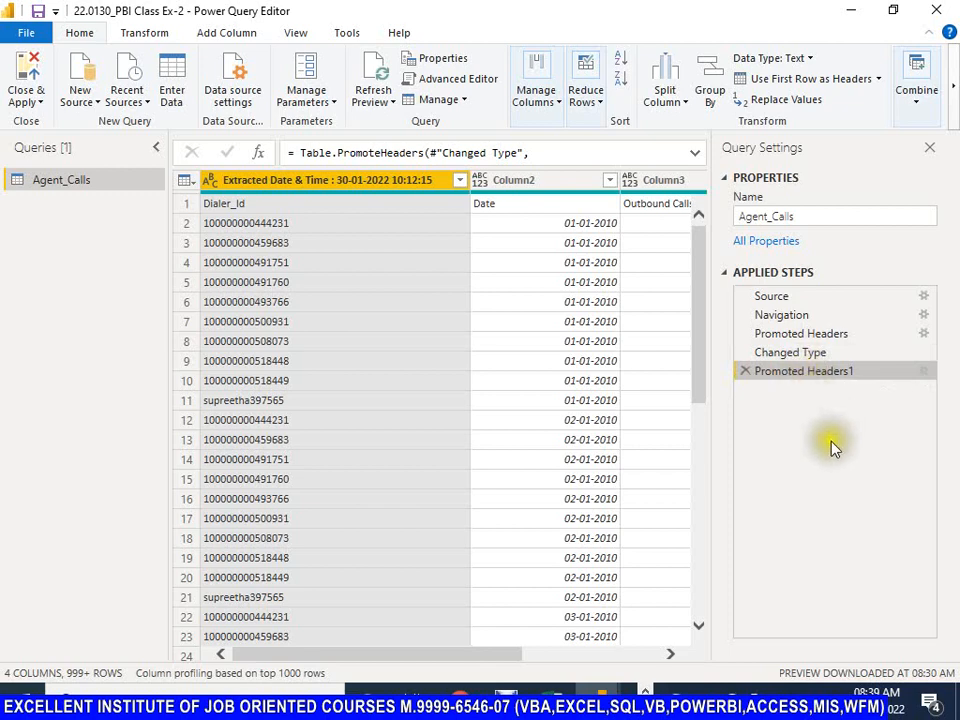
pyautogui.click(744, 371)
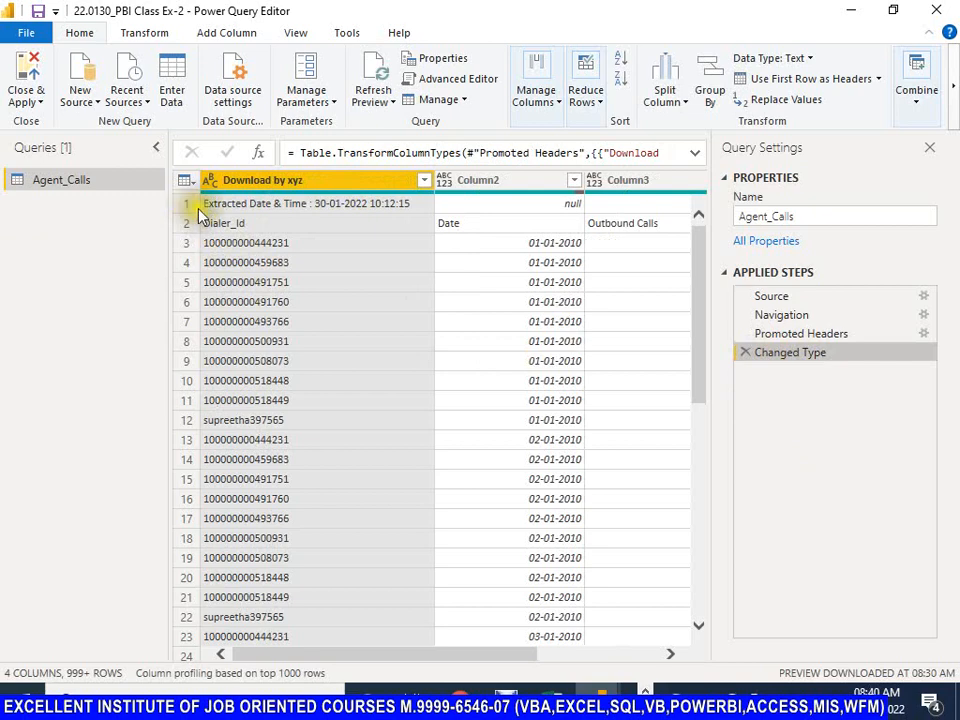
# Step: Remove the top 1 row, holding the extraction date and time, from the Agent_Calls query
pyautogui.click(601, 100)
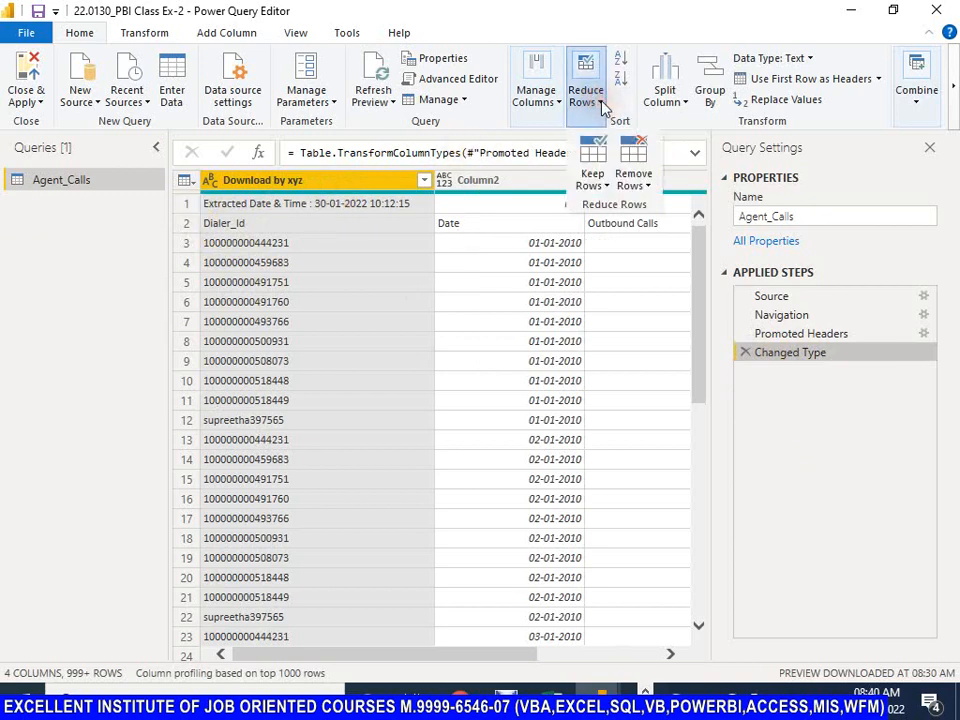
pyautogui.click(645, 186)
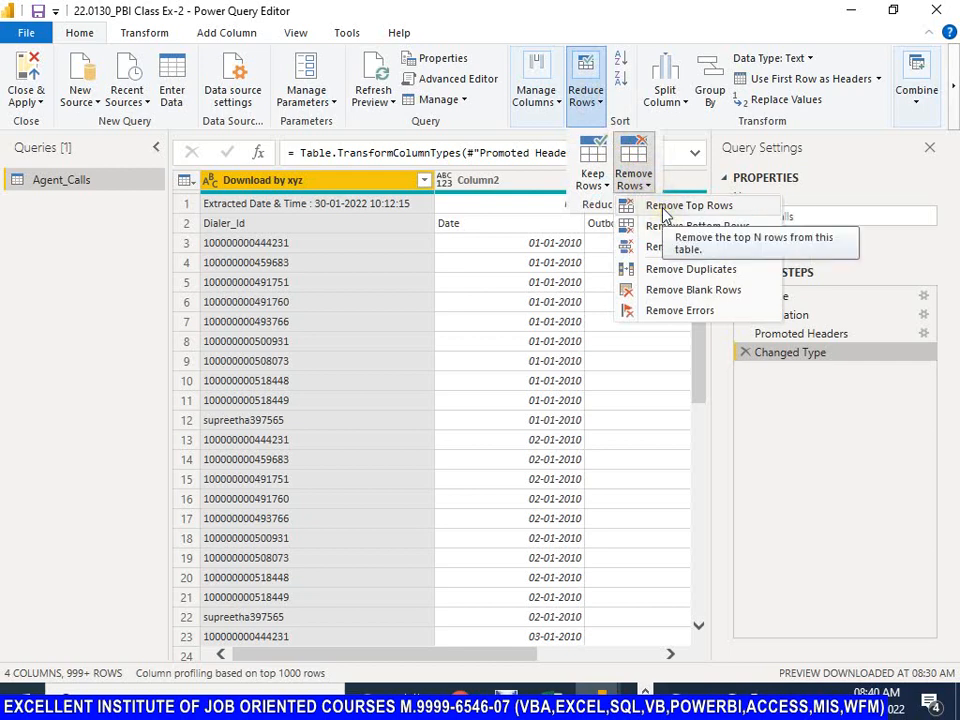
pyautogui.click(663, 208)
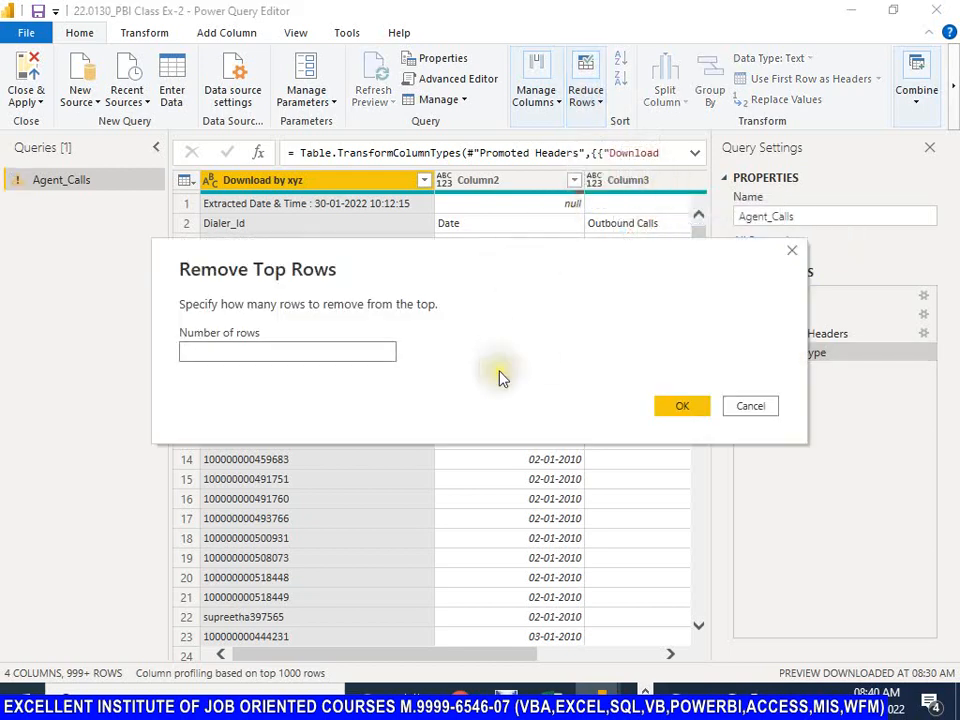
pyautogui.write('1')
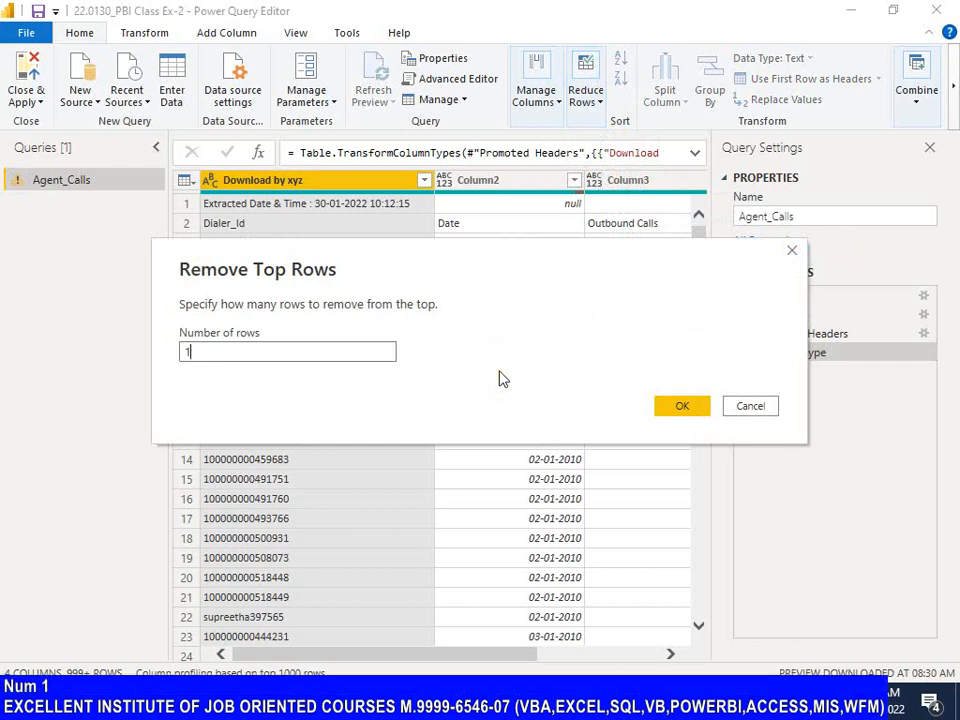
pyautogui.click(684, 408)
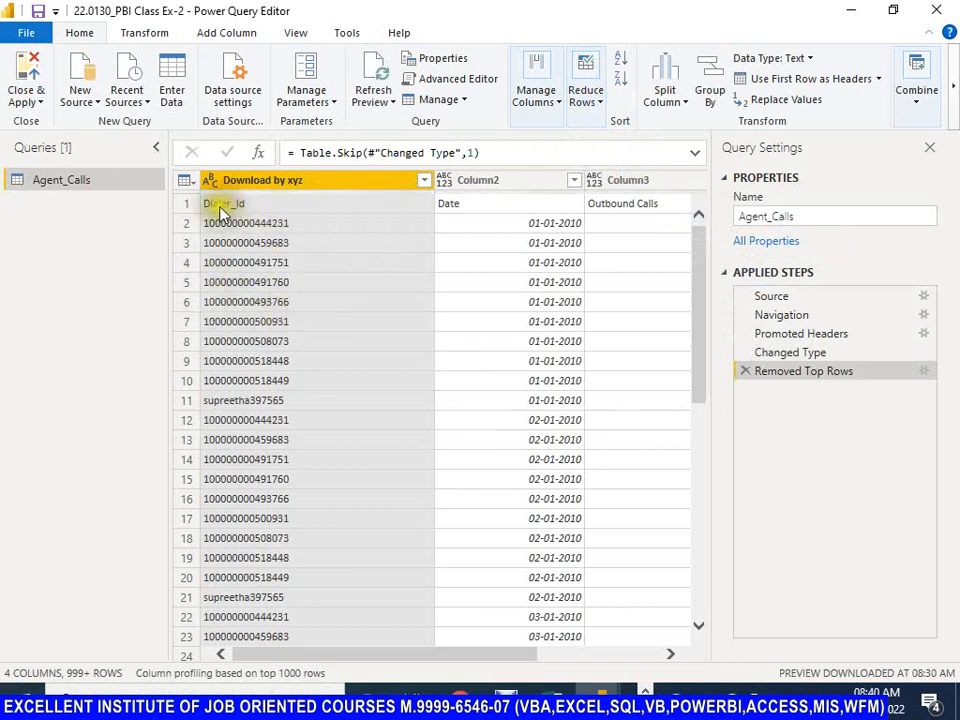
# Step: Demote the current headers to the first row and promote that row back to headers
pyautogui.click(880, 80)
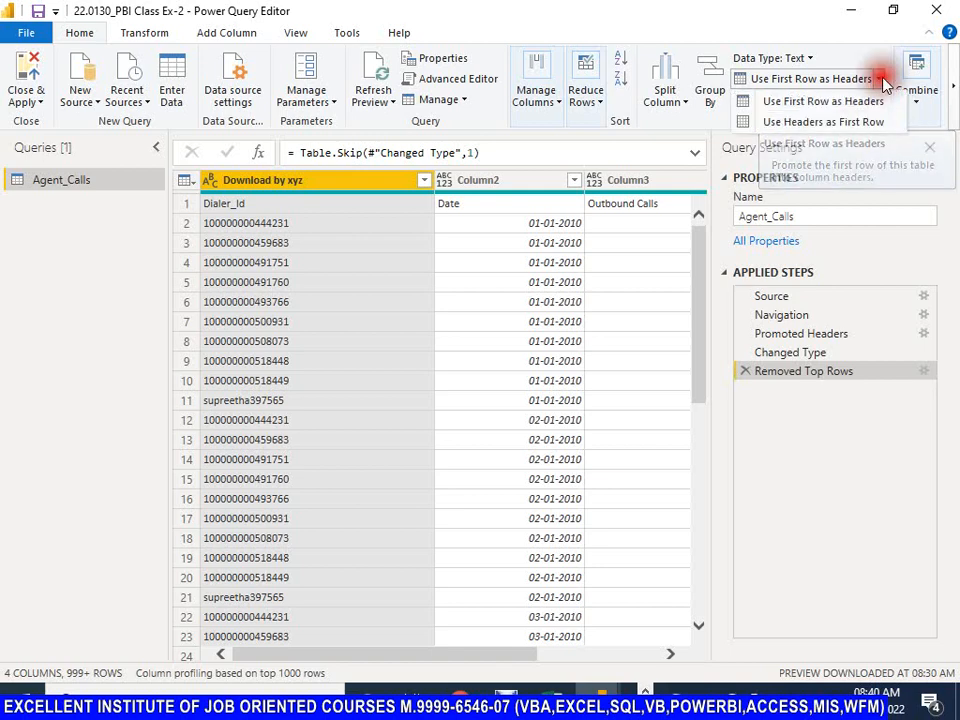
pyautogui.click(815, 121)
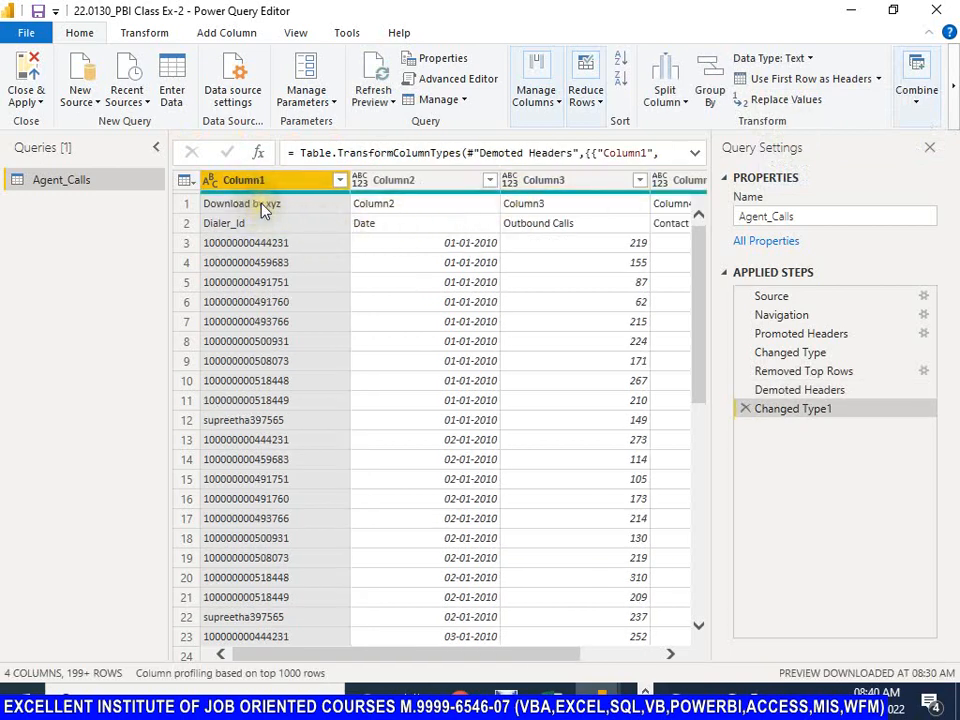
pyautogui.click(879, 79)
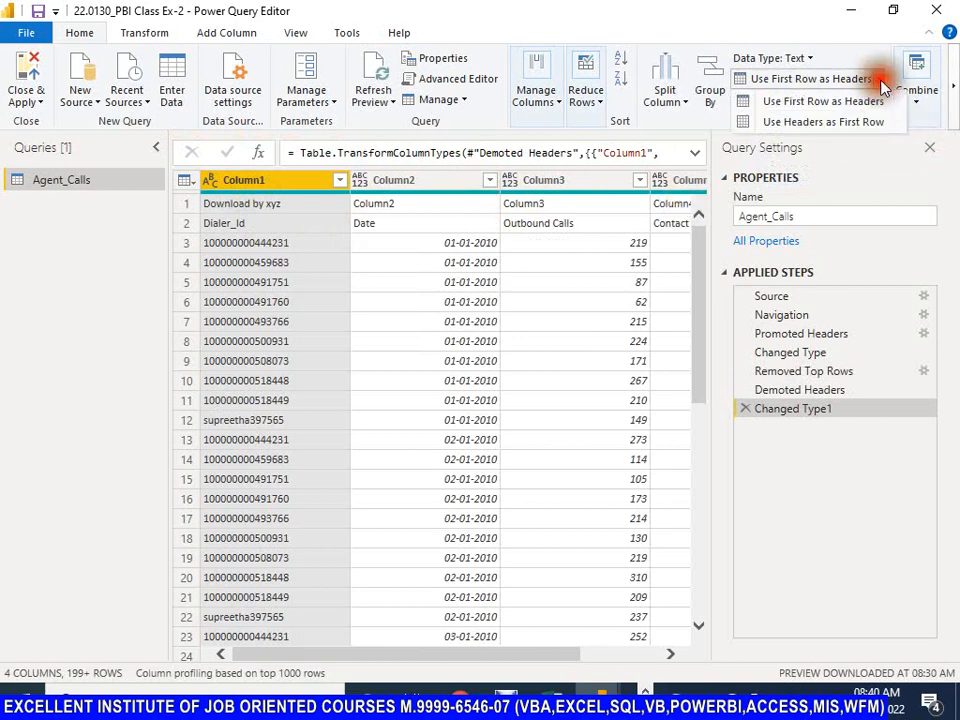
pyautogui.click(856, 104)
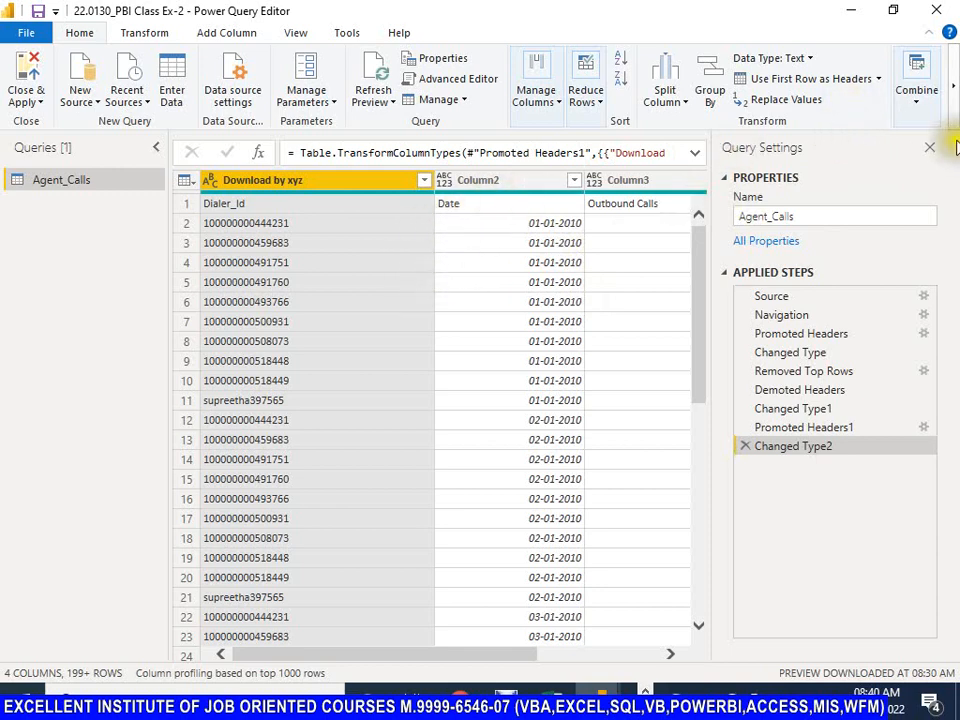
# Step: Use the first row, containing Dialer_Id, Date and Outbound Calls, as the column headers
pyautogui.click(879, 79)
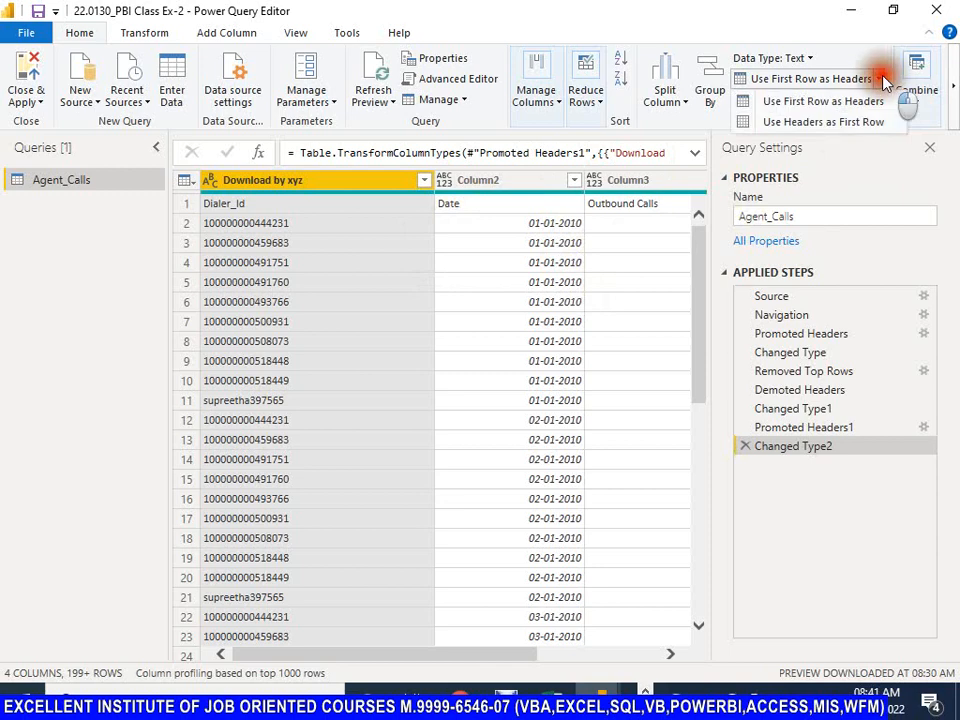
pyautogui.click(803, 103)
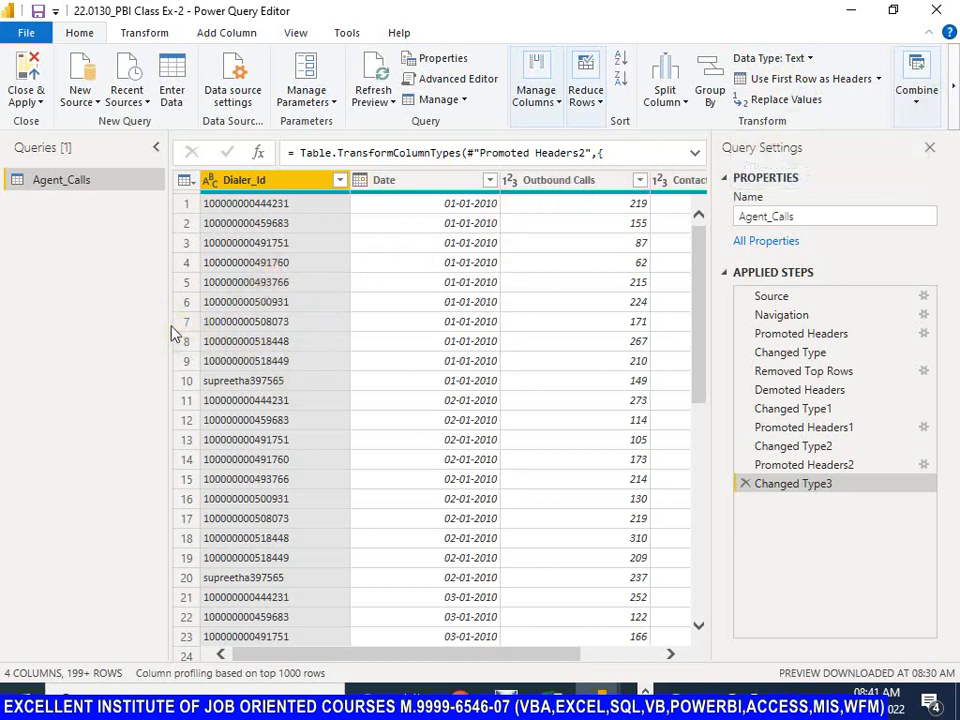
# Step: Narrow the Queries pane, then save the file and apply the pending changes to the Agent_Calls query
pyautogui.moveTo(167, 323); pyautogui.dragTo(124, 328)
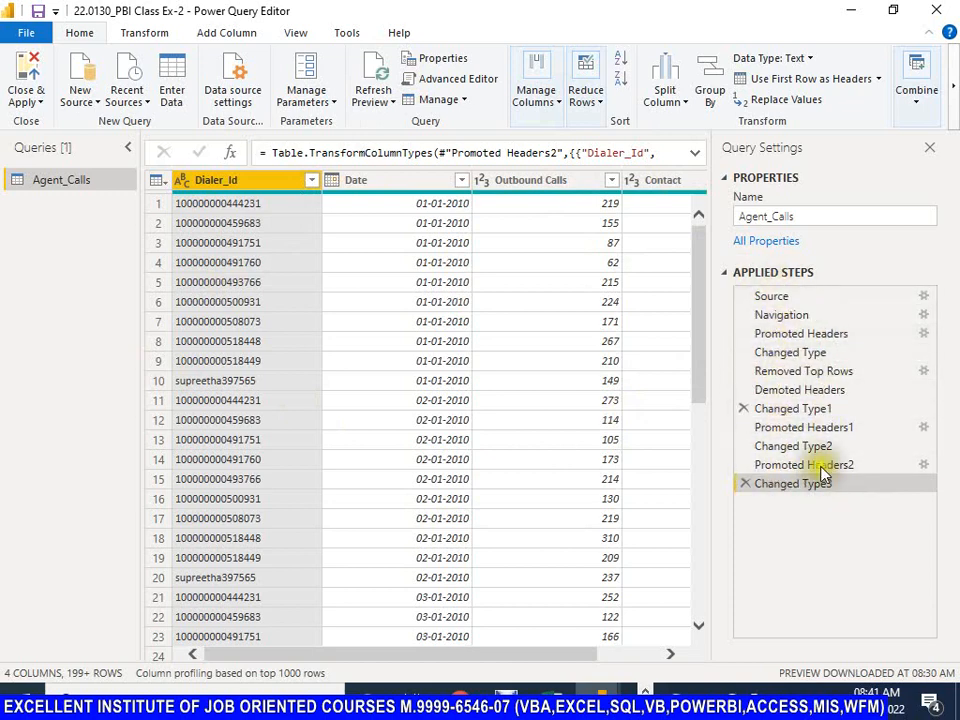
pyautogui.click(38, 13)
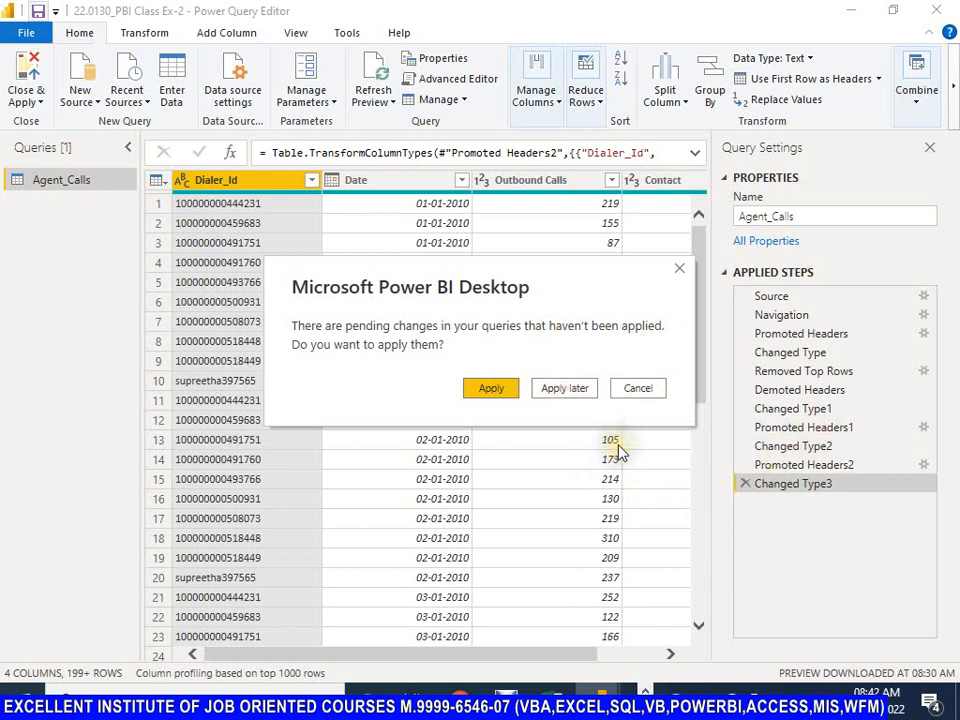
pyautogui.click(487, 390)
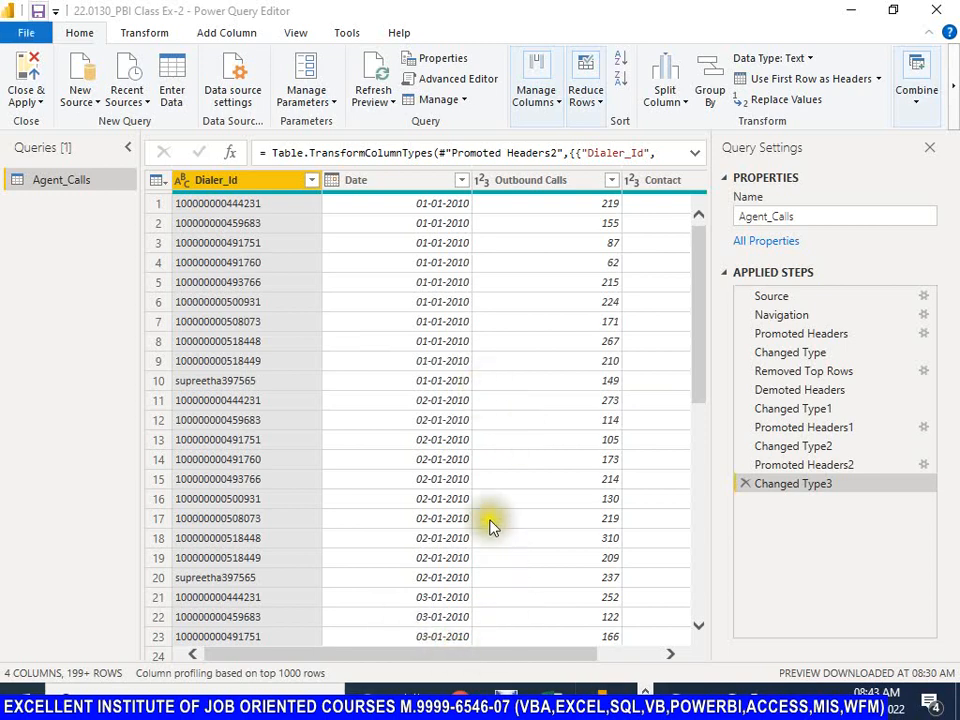
# Step: Check the report window for the loaded Agent_Calls table and return to the Power Query Editor
pyautogui.hotkey('alt', 'Tab')
pyautogui.hotkey('alt', 'Tab')
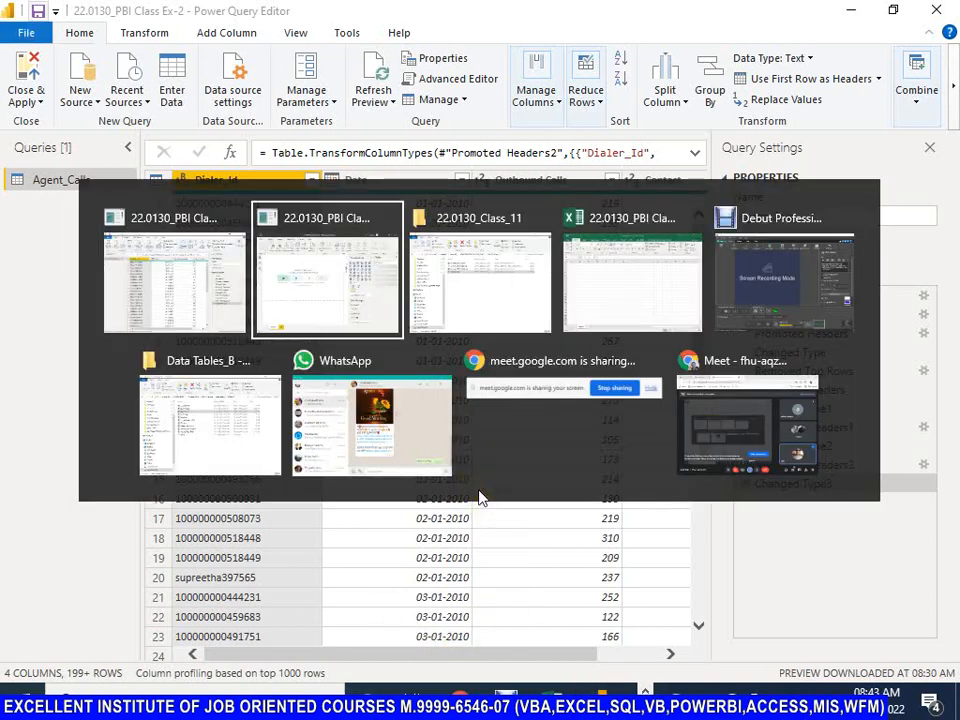
pyautogui.hotkey('alt', 'Tab')
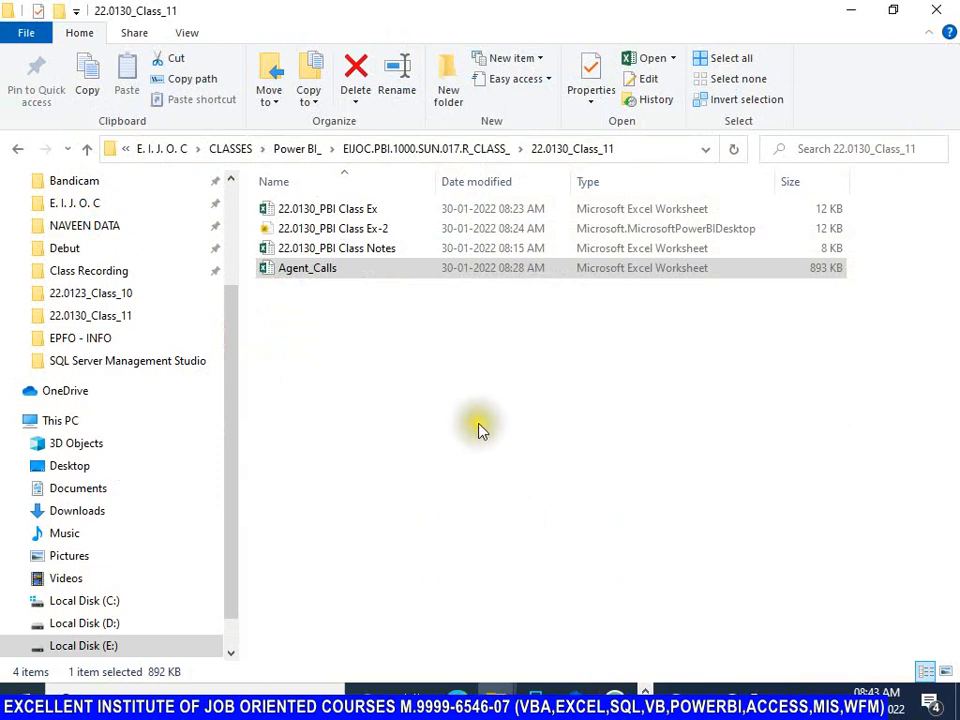
pyautogui.hotkey('alt', 'Tab')
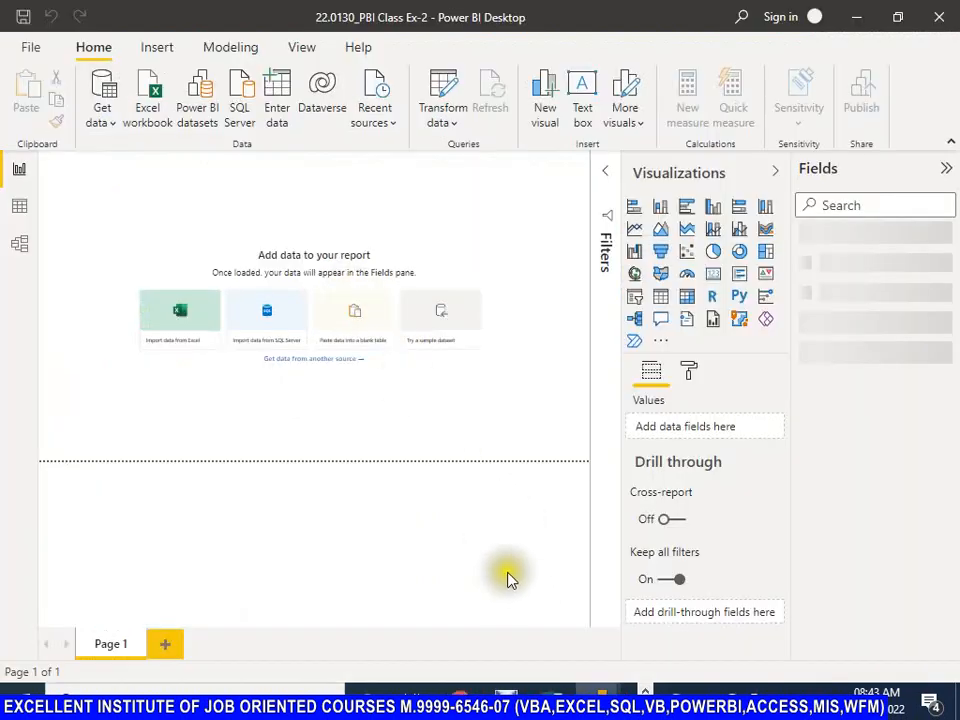
pyautogui.hotkey('alt', 'Tab')
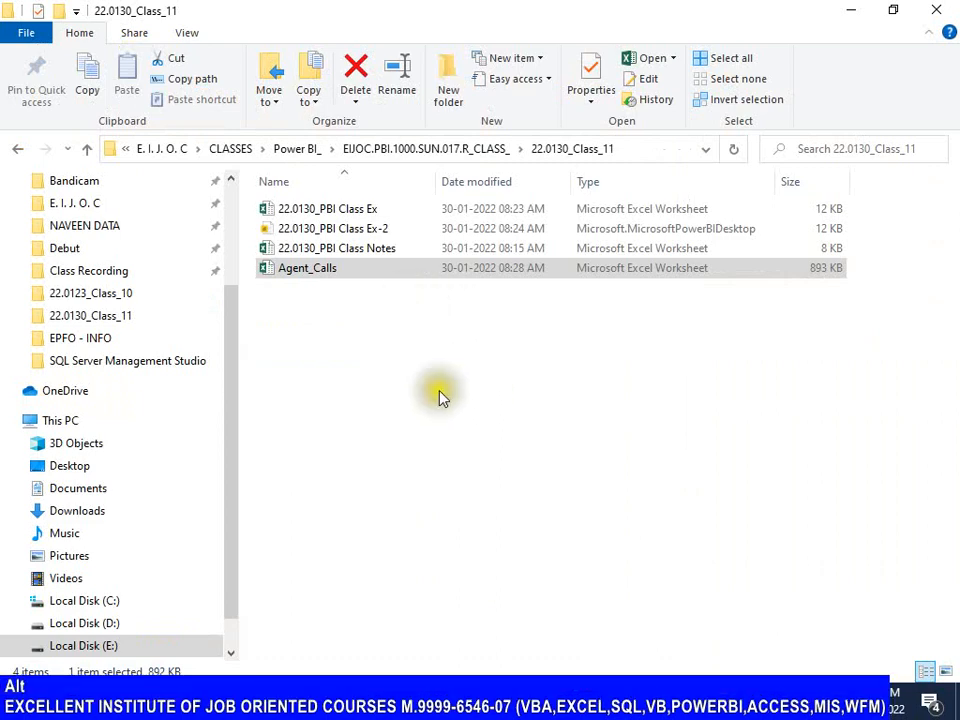
pyautogui.hotkey('alt', 'Tab')
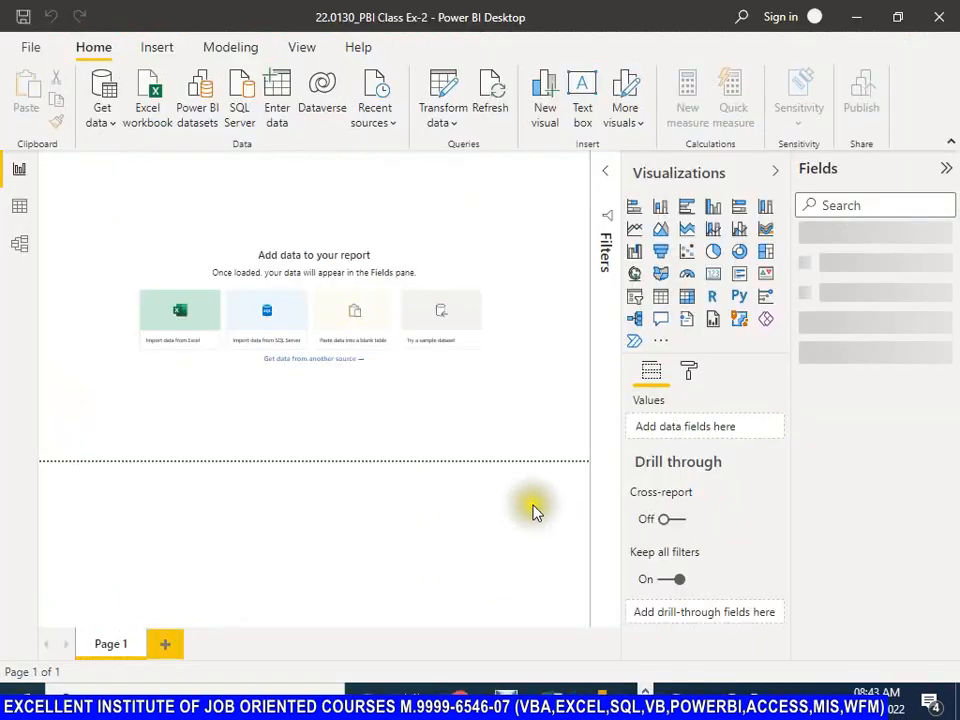
pyautogui.hotkey('alt', 'Tab')
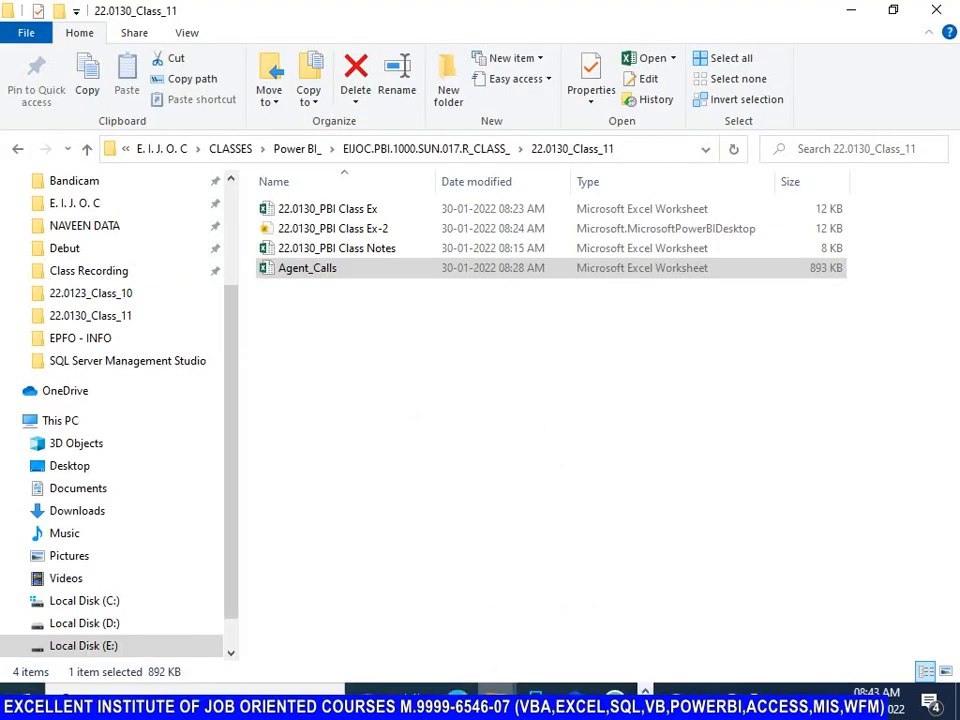
pyautogui.hotkey('alt', 'Tab')
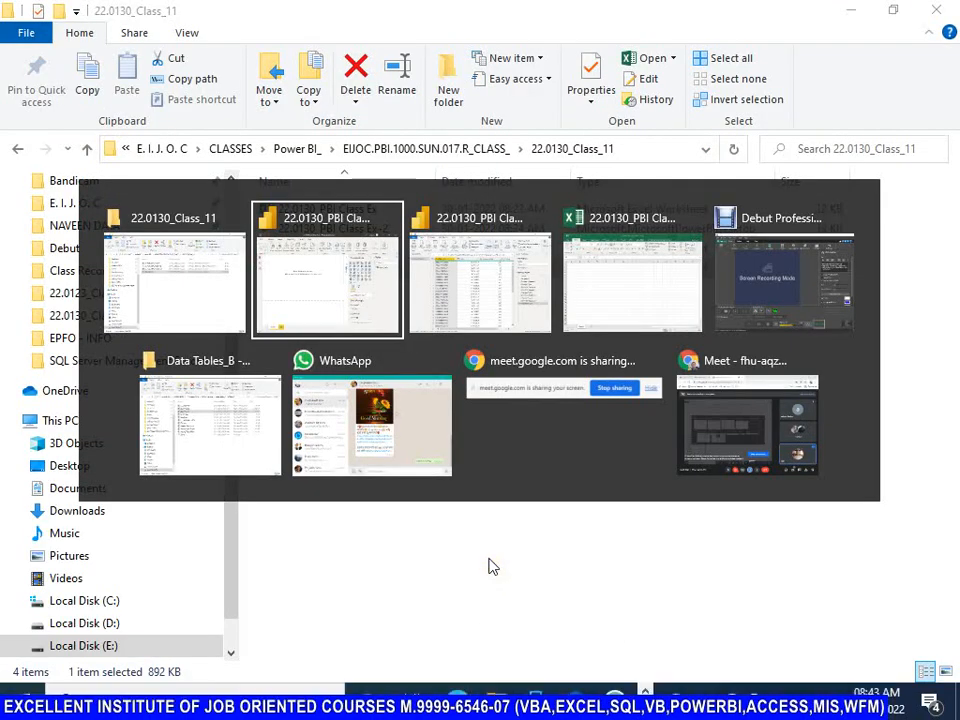
pyautogui.hotkey('alt', 'Tab')
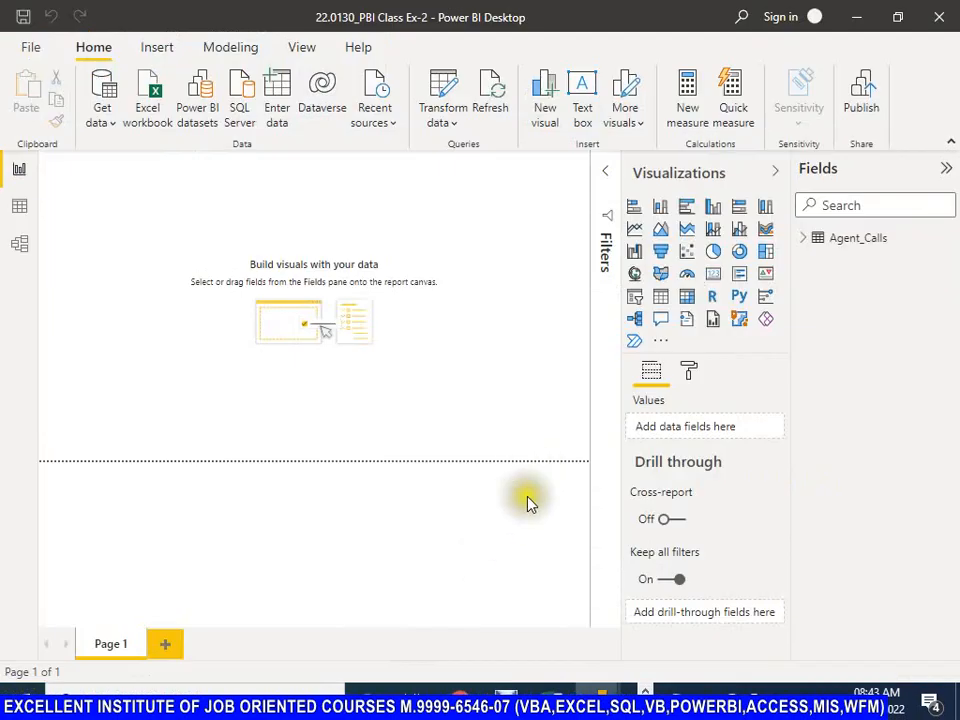
pyautogui.moveTo(600, 697)
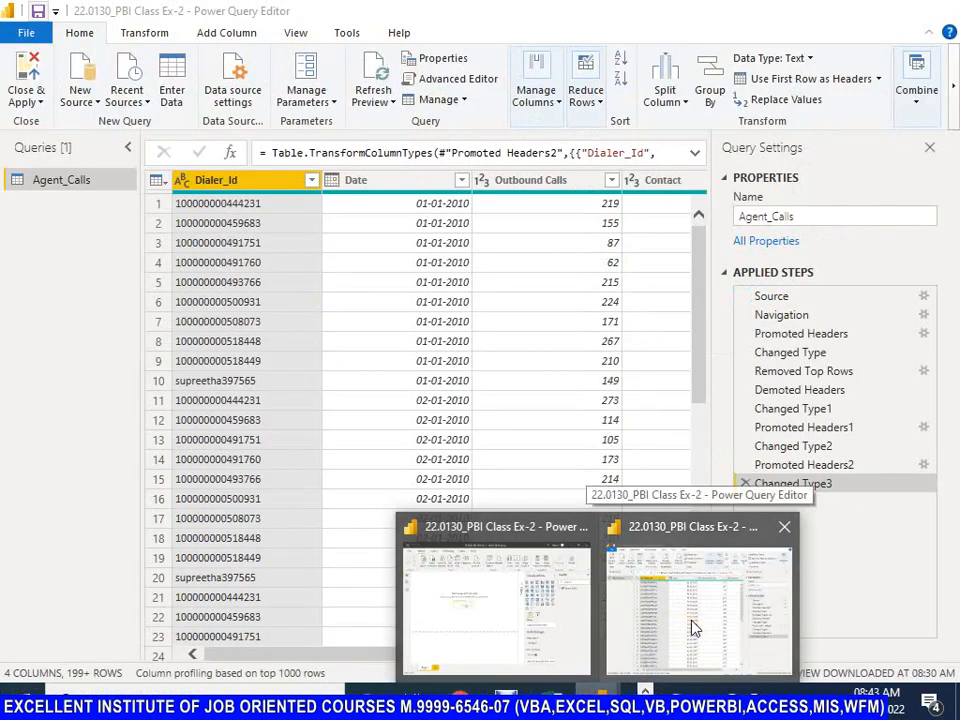
pyautogui.click(692, 628)
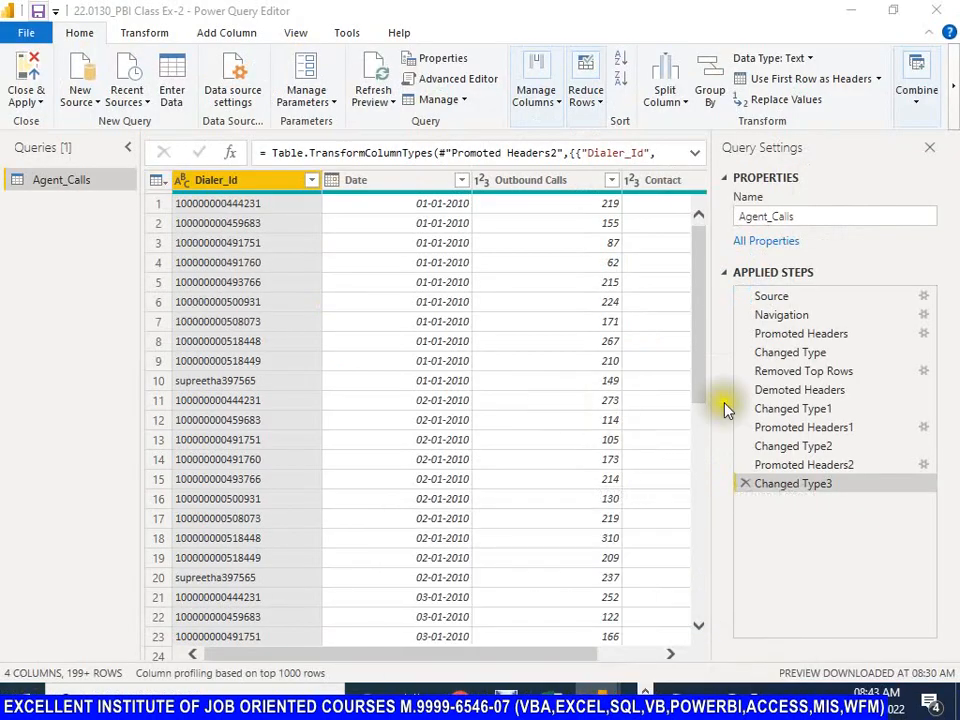
pyautogui.hotkey('alt', 'Tab')
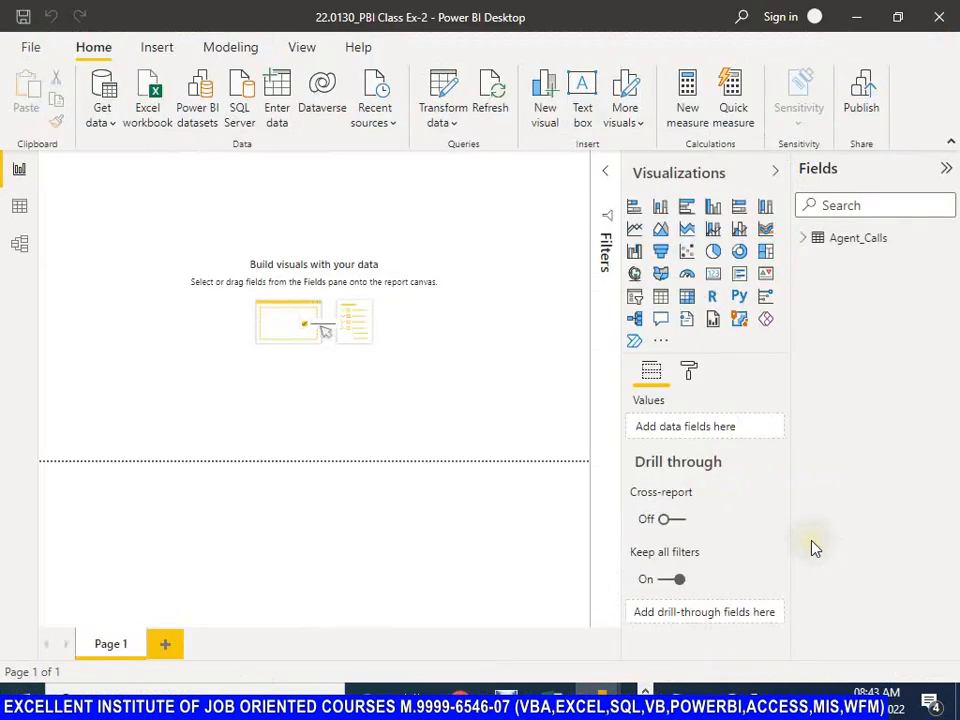
pyautogui.moveTo(601, 694)
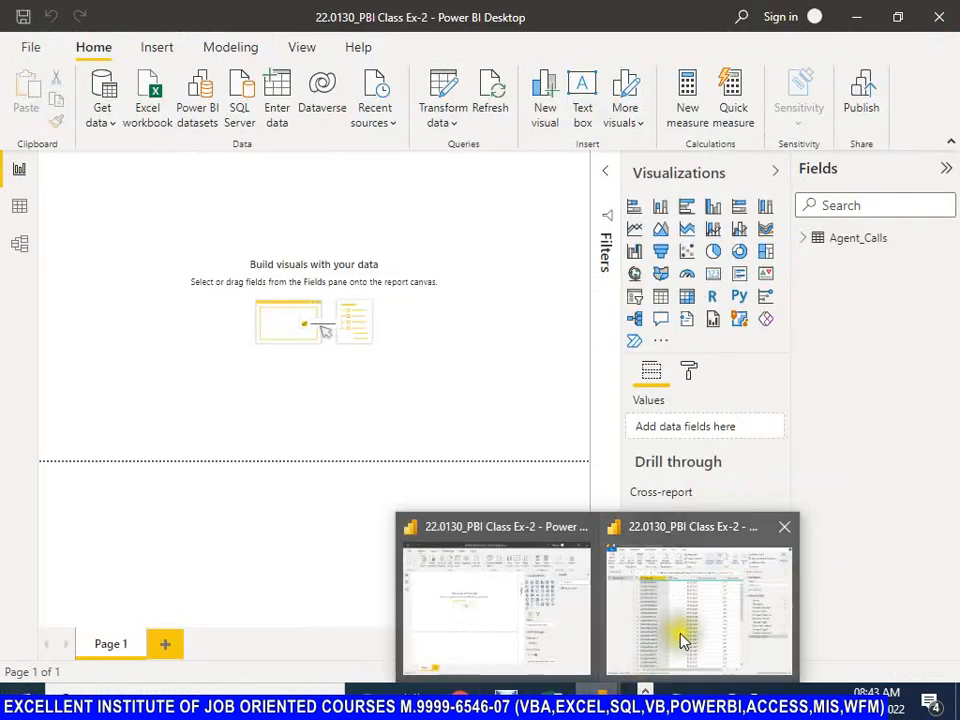
pyautogui.click(686, 636)
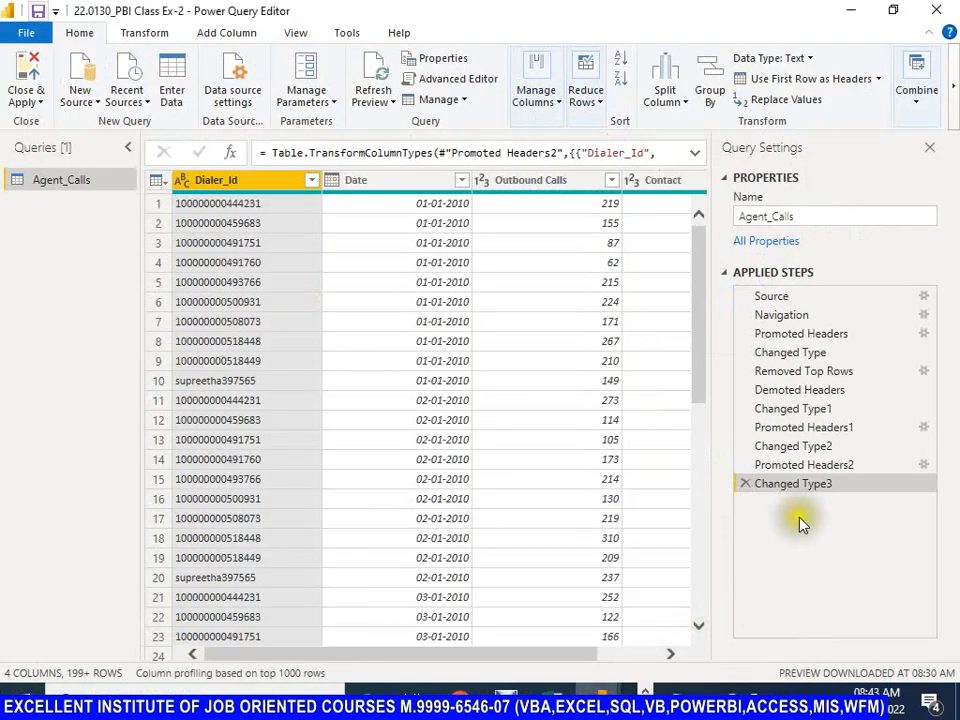
# Step: Inspect the type options in the Promoted Headers2 step's settings and the actions available for Promoted Headers1, changing nothing
pyautogui.click(821, 467)
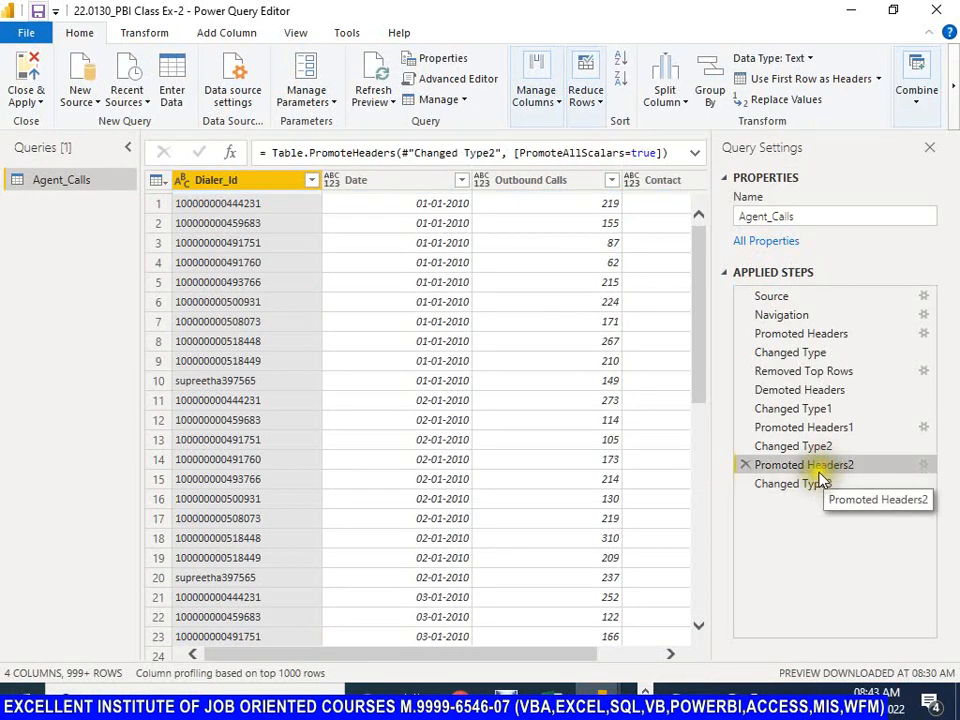
pyautogui.click(925, 466)
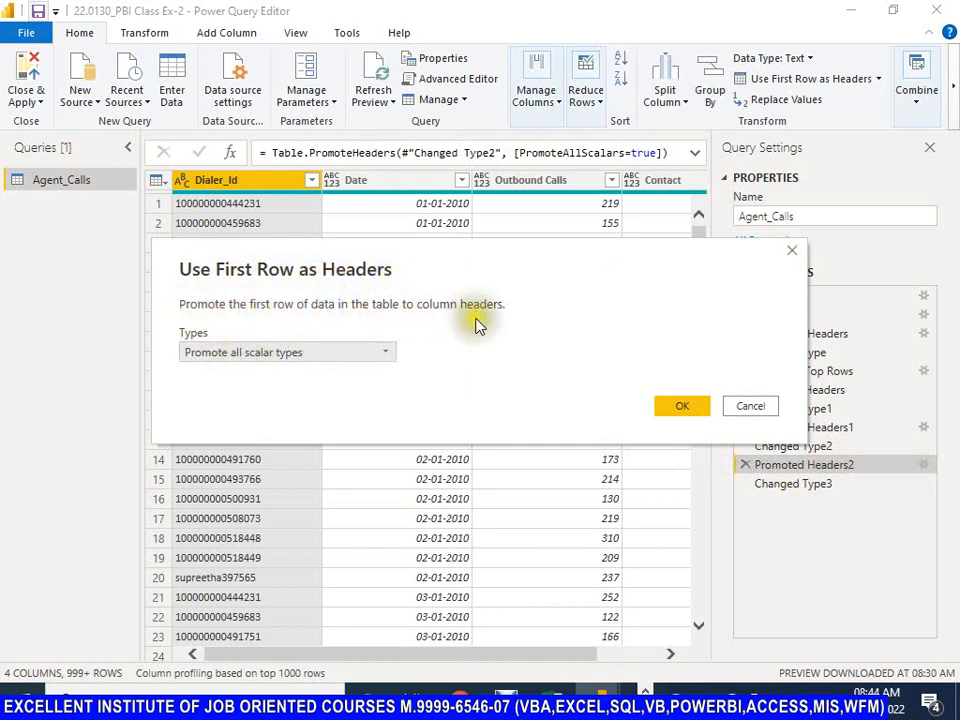
pyautogui.click(391, 355)
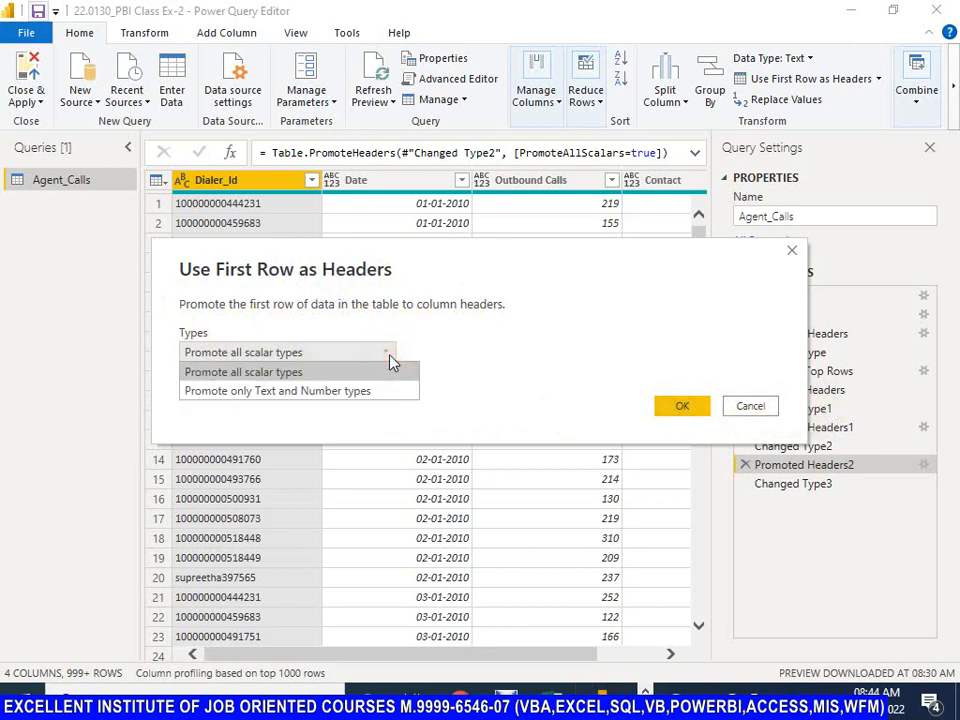
pyautogui.click(484, 347)
pyautogui.click(752, 407)
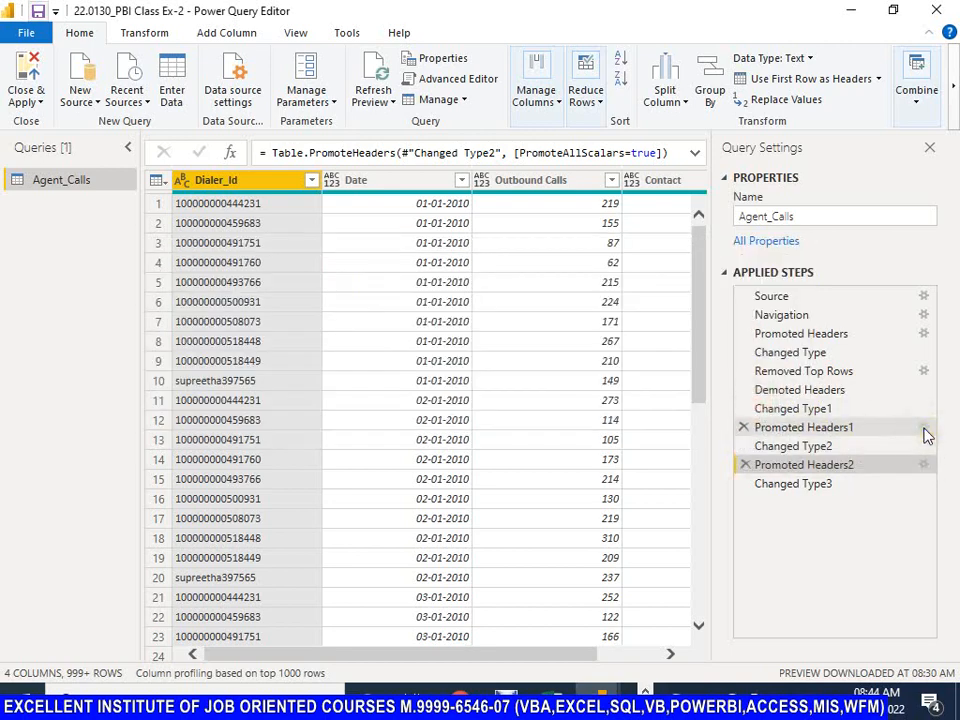
pyautogui.rightClick(924, 433)
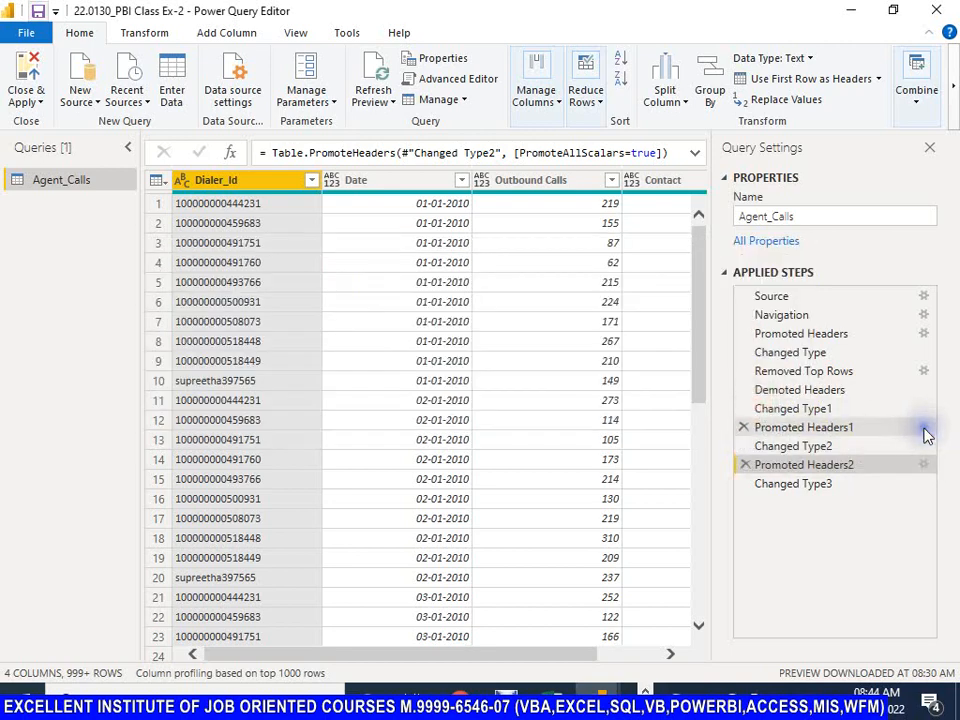
pyautogui.click(773, 569)
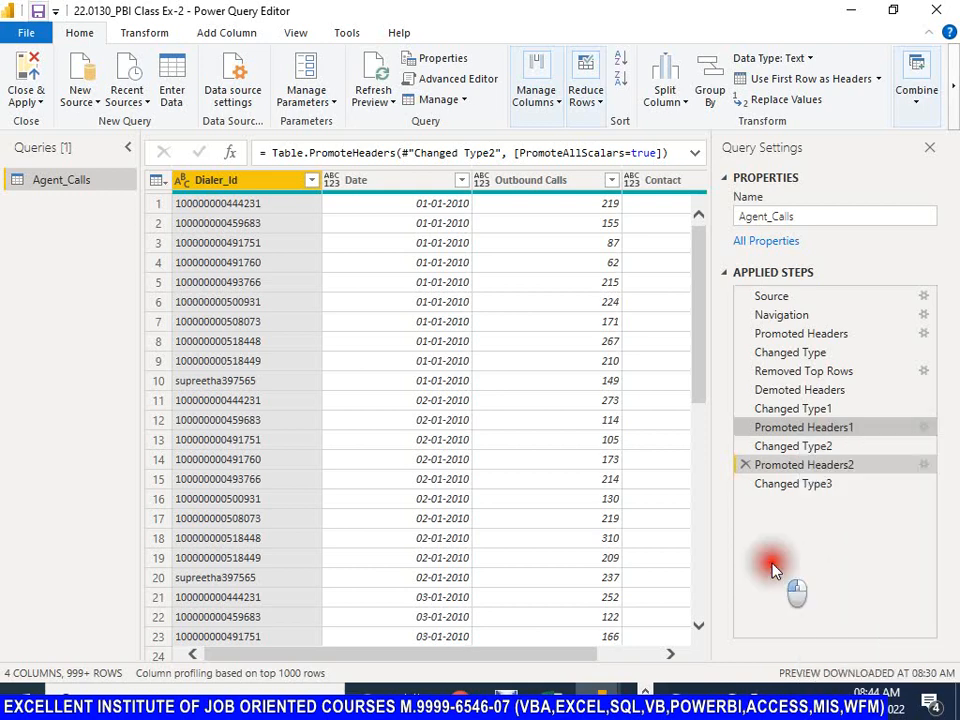
# Step: Review the Agent_Calls preview at each applied step, going backwards from Changed Type3 to Changed Type
pyautogui.click(800, 488)
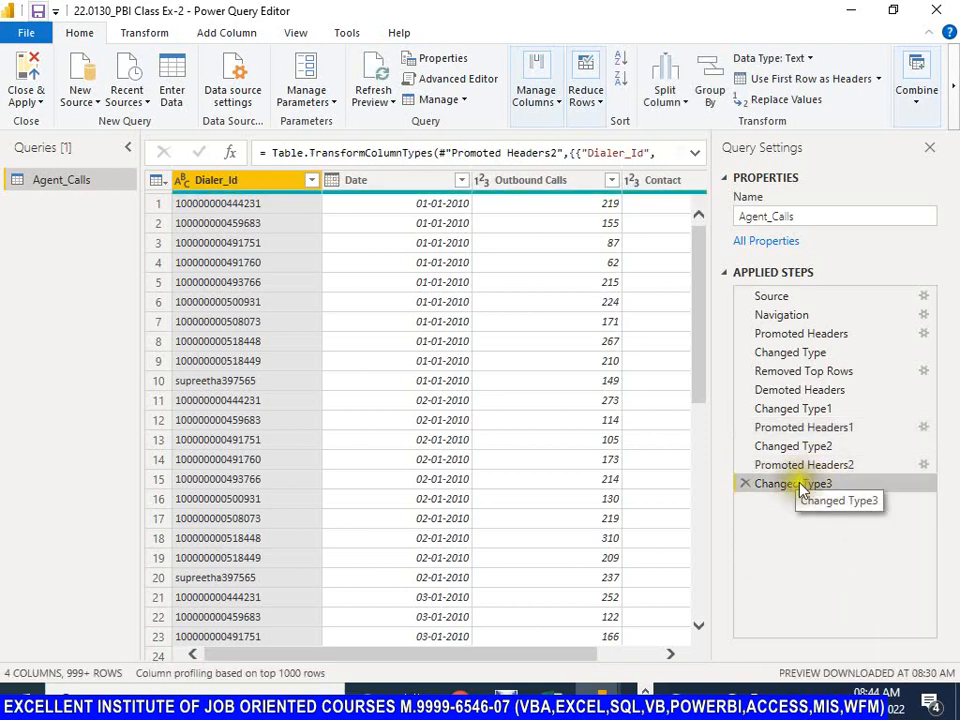
pyautogui.click(802, 466)
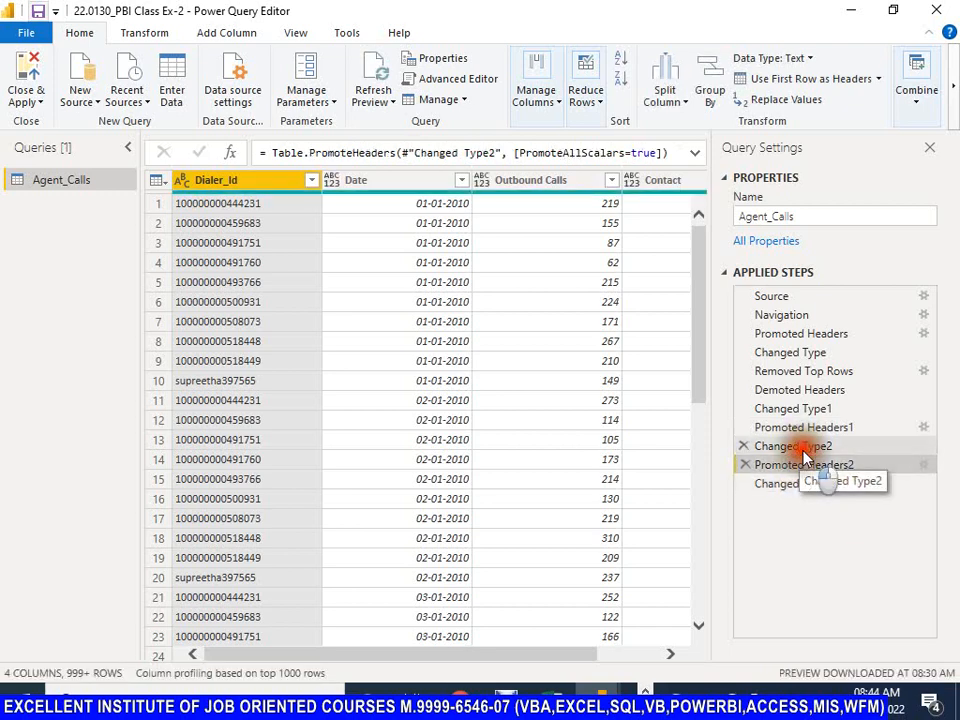
pyautogui.click(802, 451)
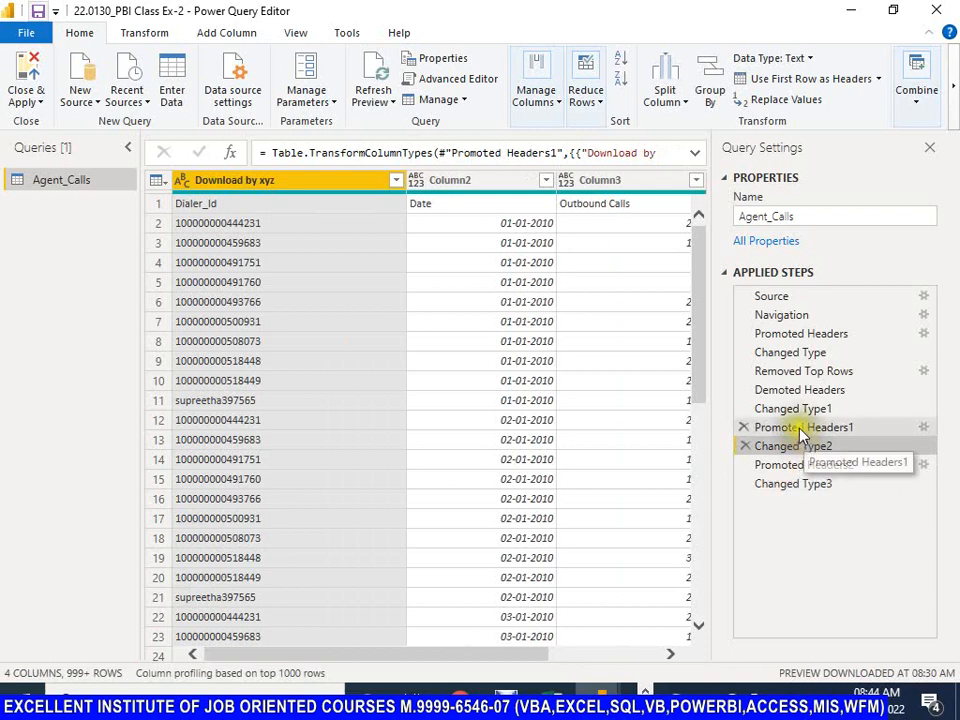
pyautogui.click(802, 430)
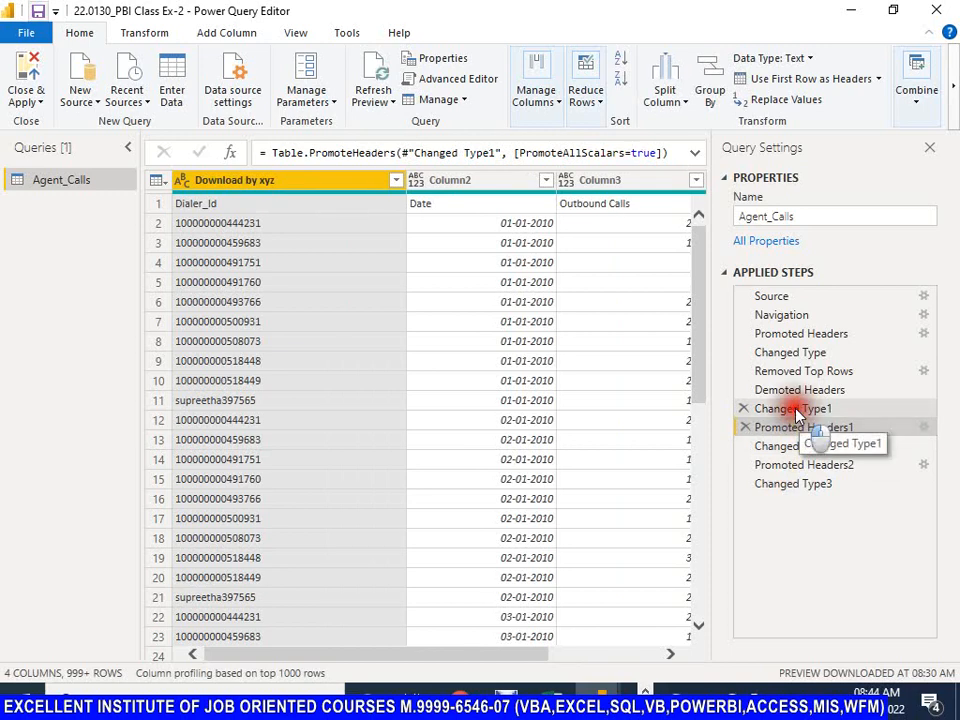
pyautogui.click(795, 410)
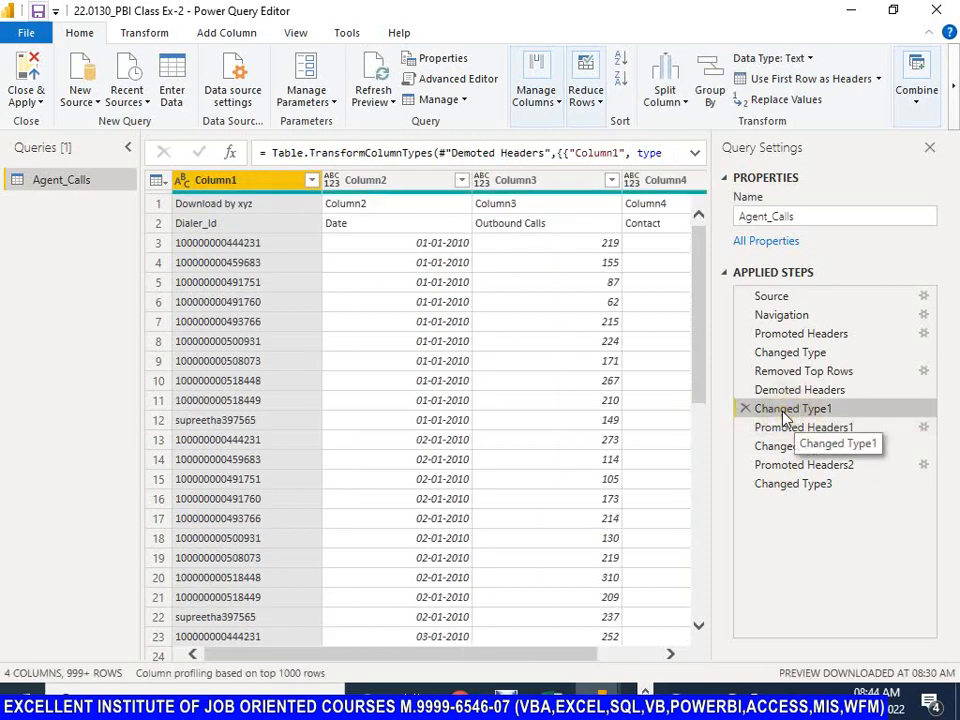
pyautogui.click(786, 390)
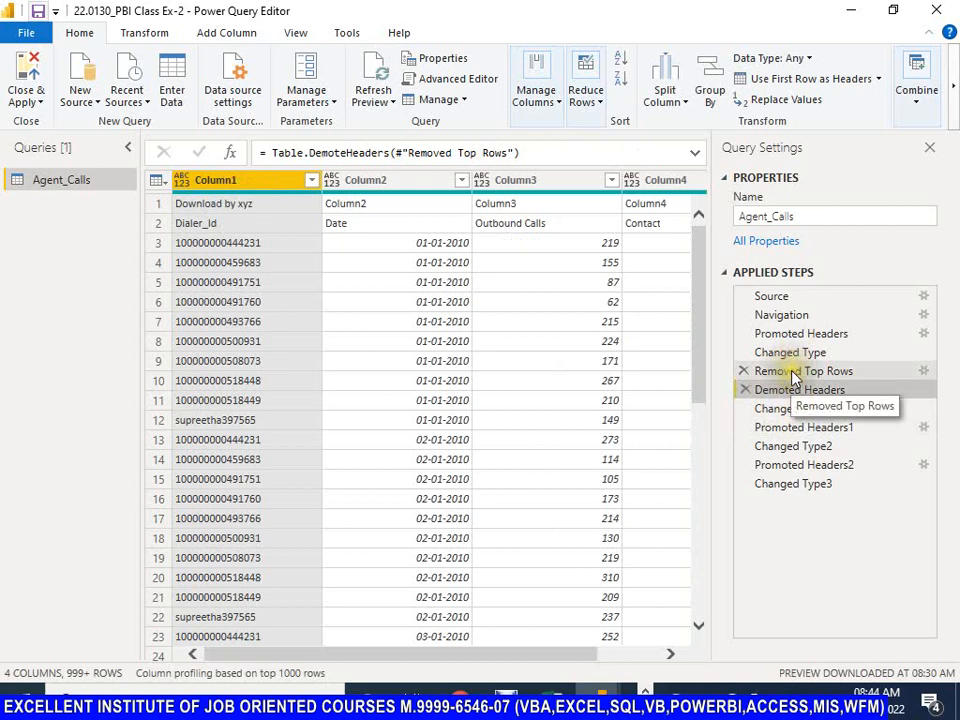
pyautogui.click(790, 371)
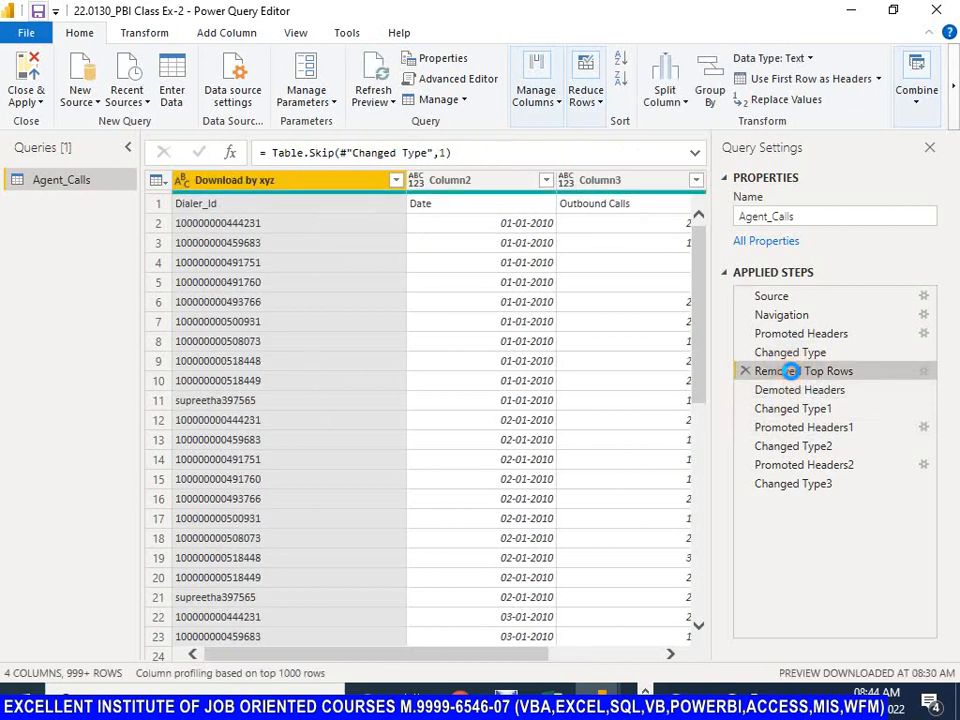
pyautogui.click(800, 356)
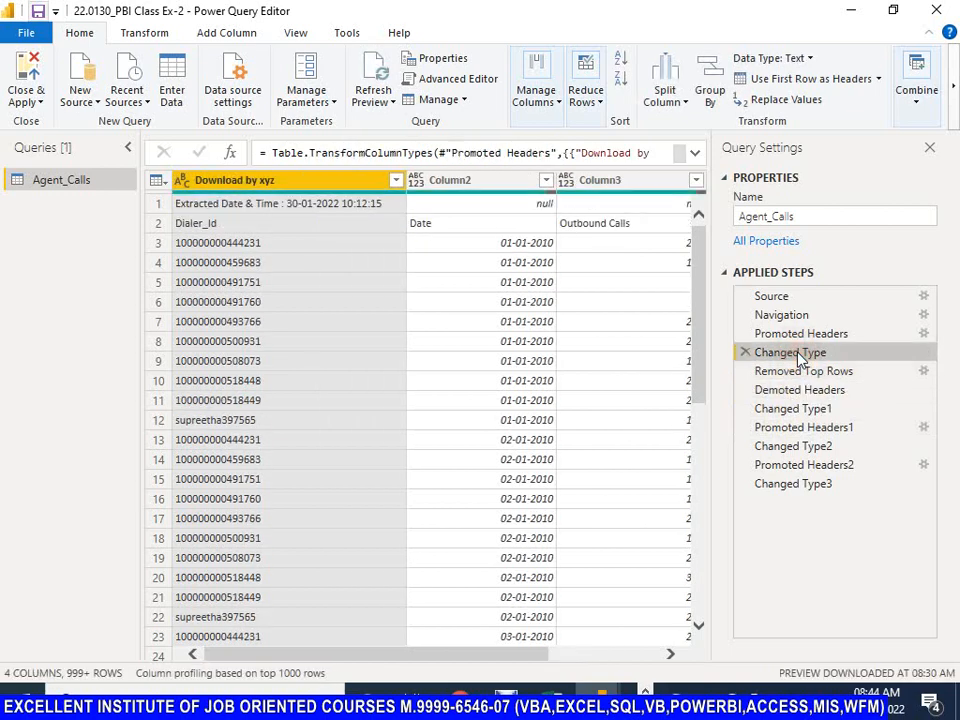
# Step: Review the Agent_Calls preview forward through the applied steps from Removed Top Rows to Promoted Headers2
pyautogui.click(795, 371)
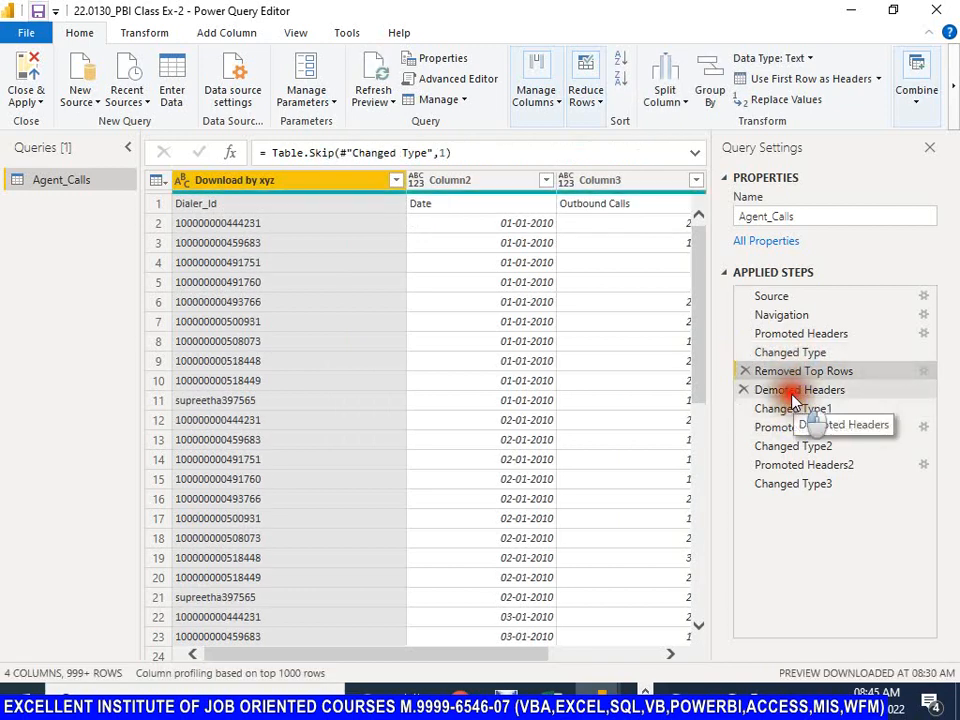
pyautogui.click(790, 389)
pyautogui.click(793, 409)
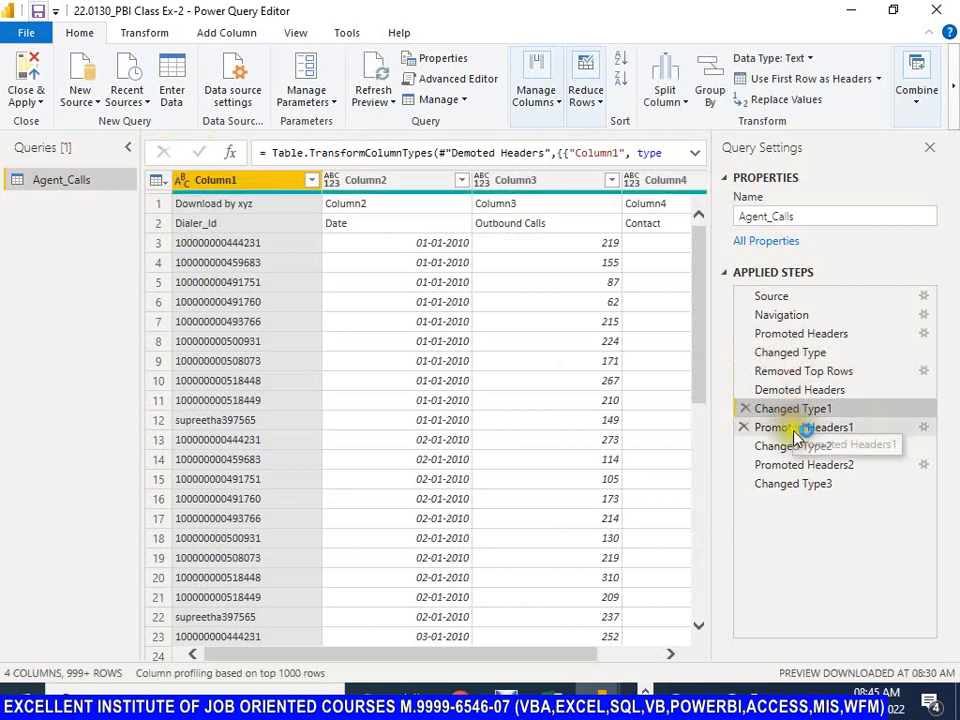
pyautogui.click(798, 430)
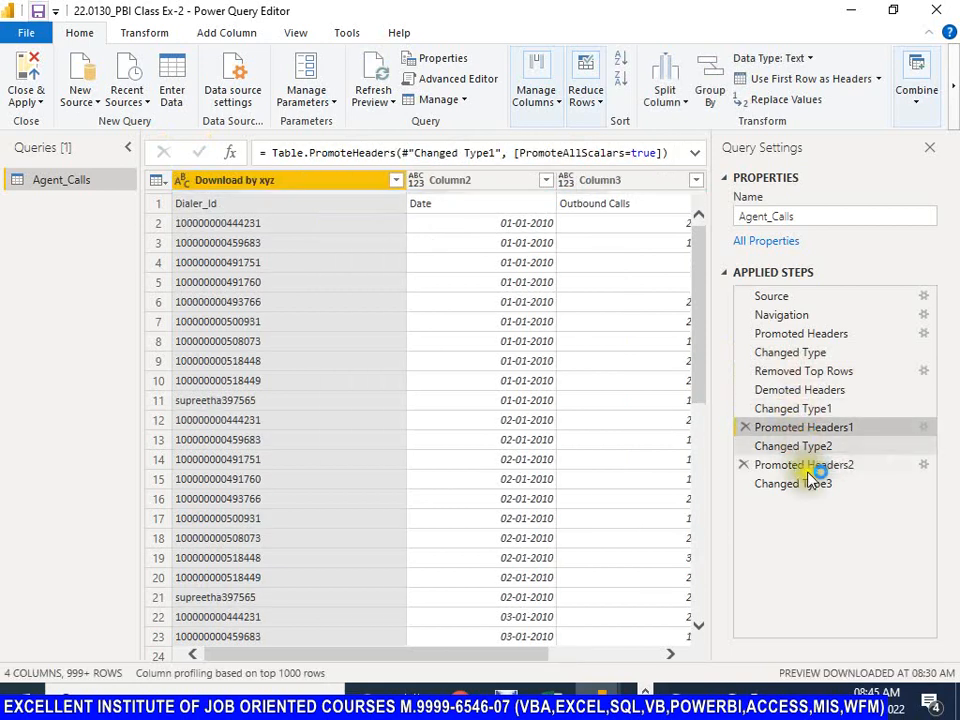
pyautogui.click(805, 446)
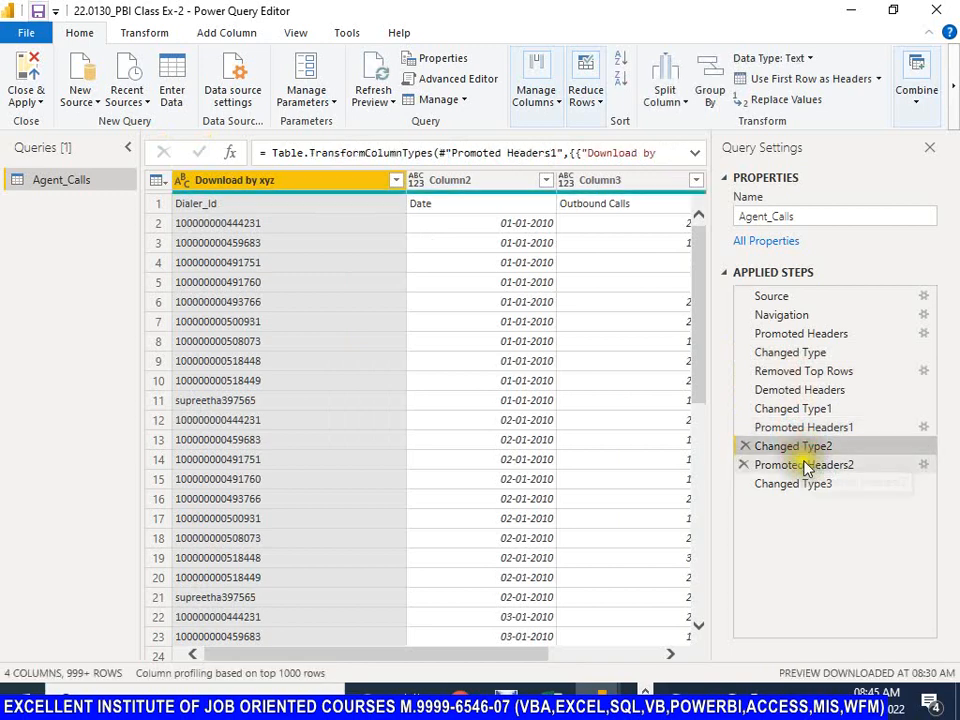
pyautogui.click(805, 466)
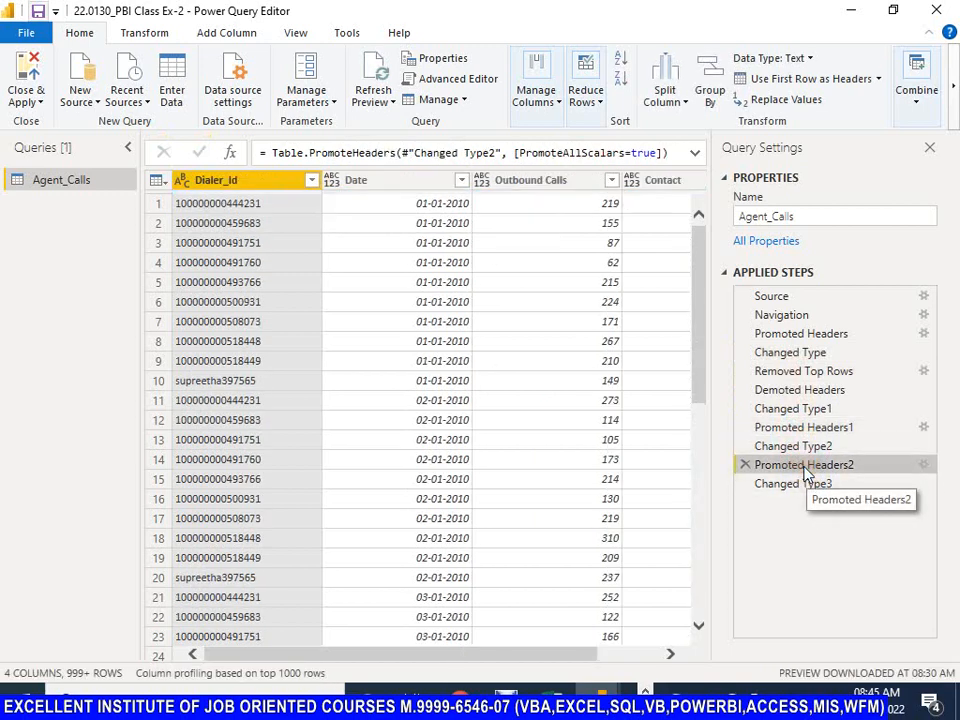
# Step: Examine the full Changed Type3 formula, including the data types assigned to Dialer_Id, Date and Outbound Calls
pyautogui.click(800, 488)
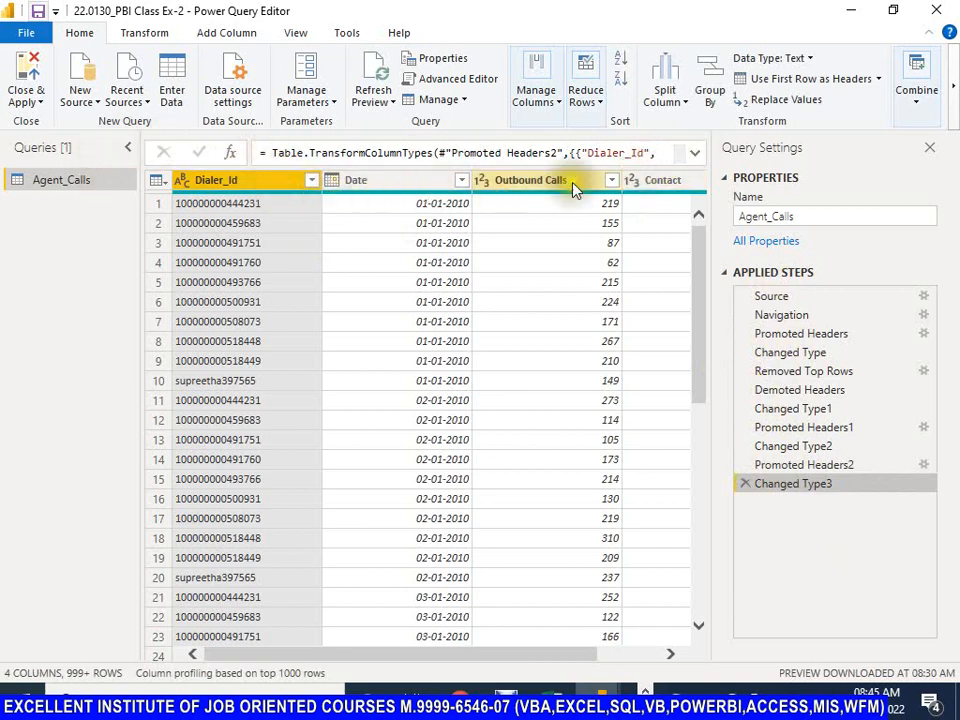
pyautogui.click(694, 153)
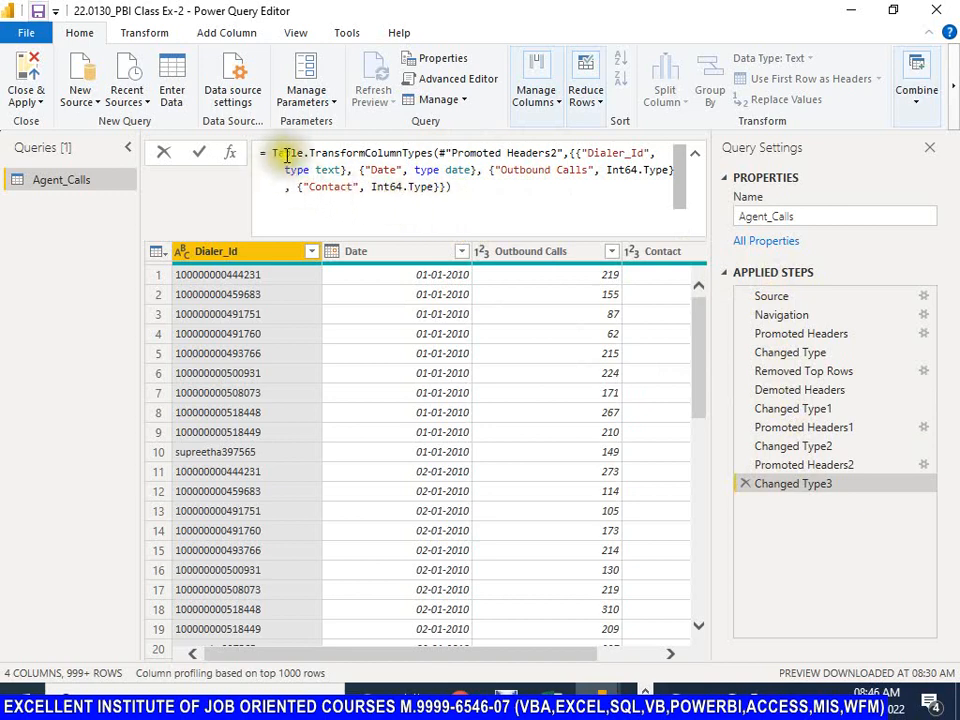
pyautogui.moveTo(314, 157)
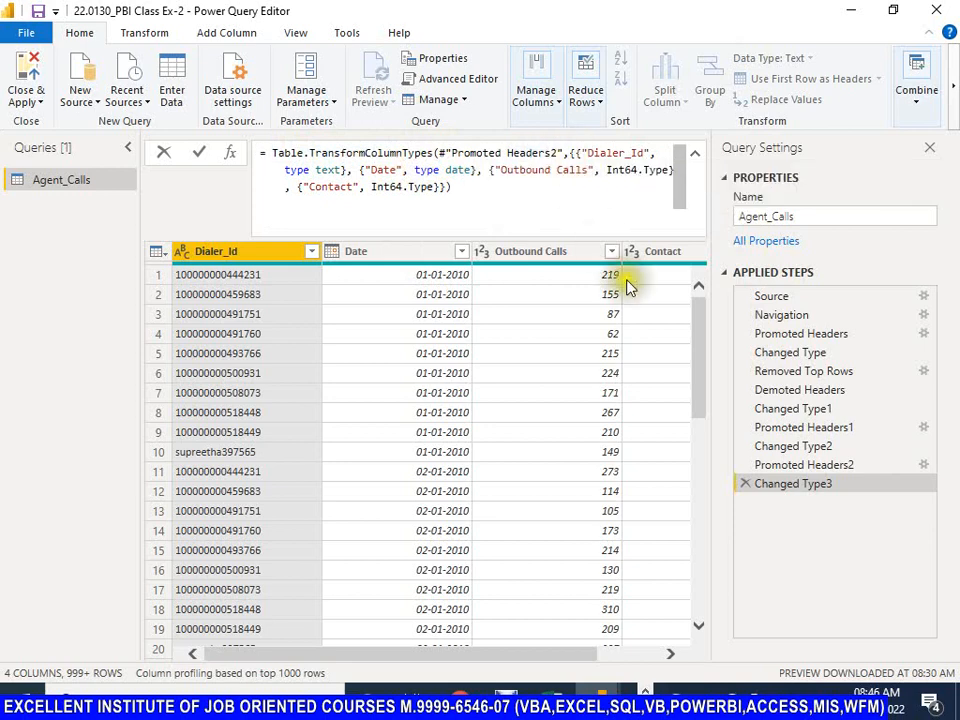
pyautogui.click(585, 155)
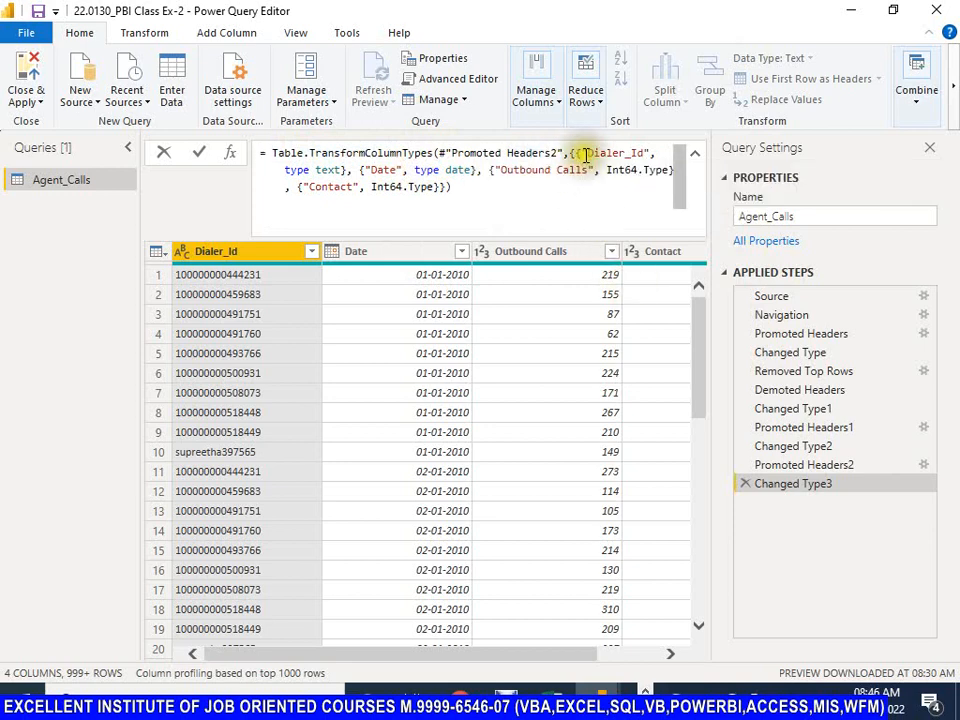
pyautogui.click(638, 153)
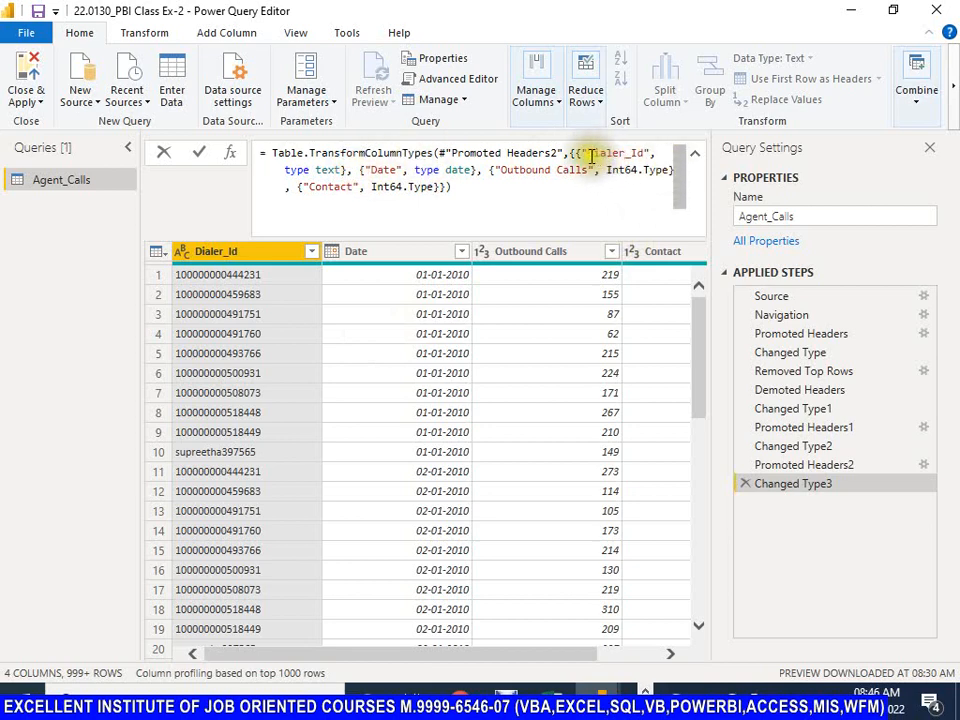
pyautogui.moveTo(590, 153); pyautogui.dragTo(646, 153)
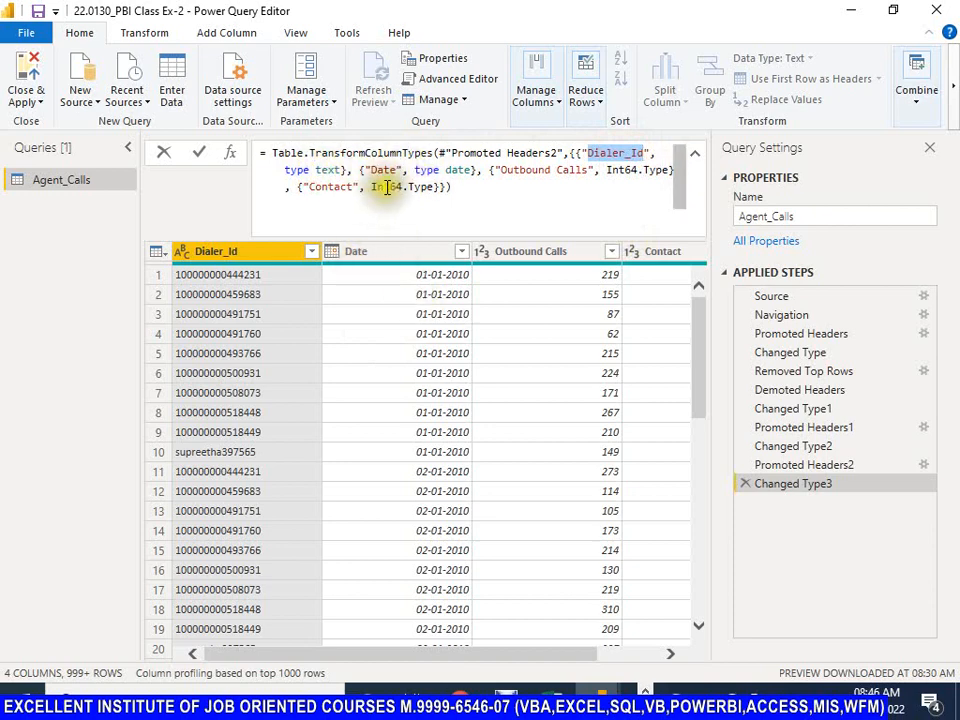
pyautogui.moveTo(417, 171); pyautogui.dragTo(476, 171)
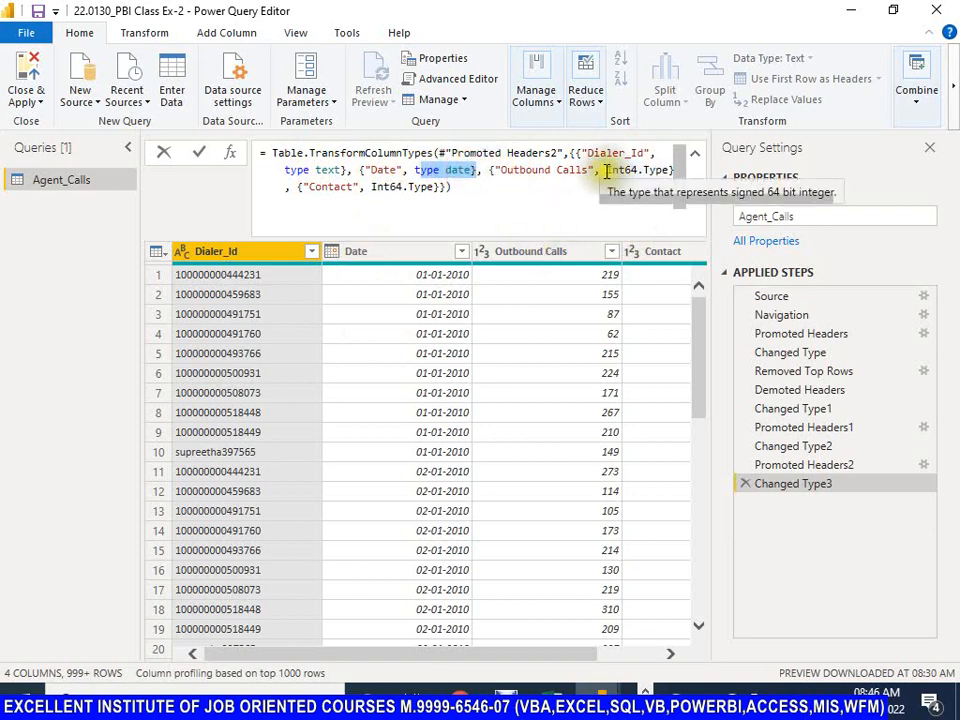
pyautogui.moveTo(607, 171); pyautogui.dragTo(673, 171)
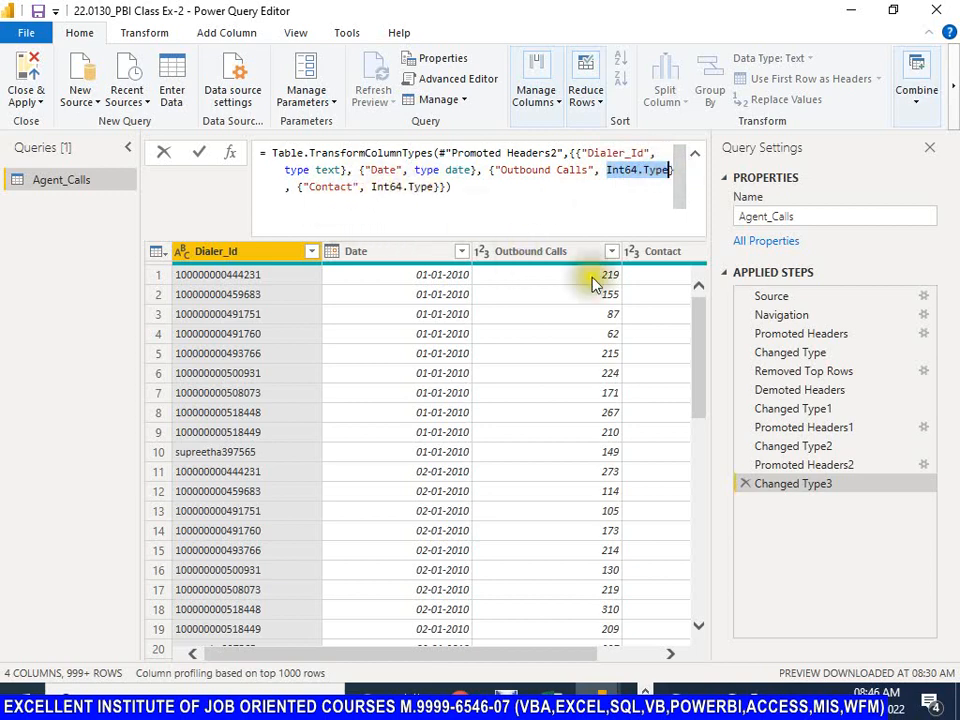
# Step: Review the formulas of the applied steps backwards from Promoted Headers2 to Removed Top Rows
pyautogui.click(805, 468)
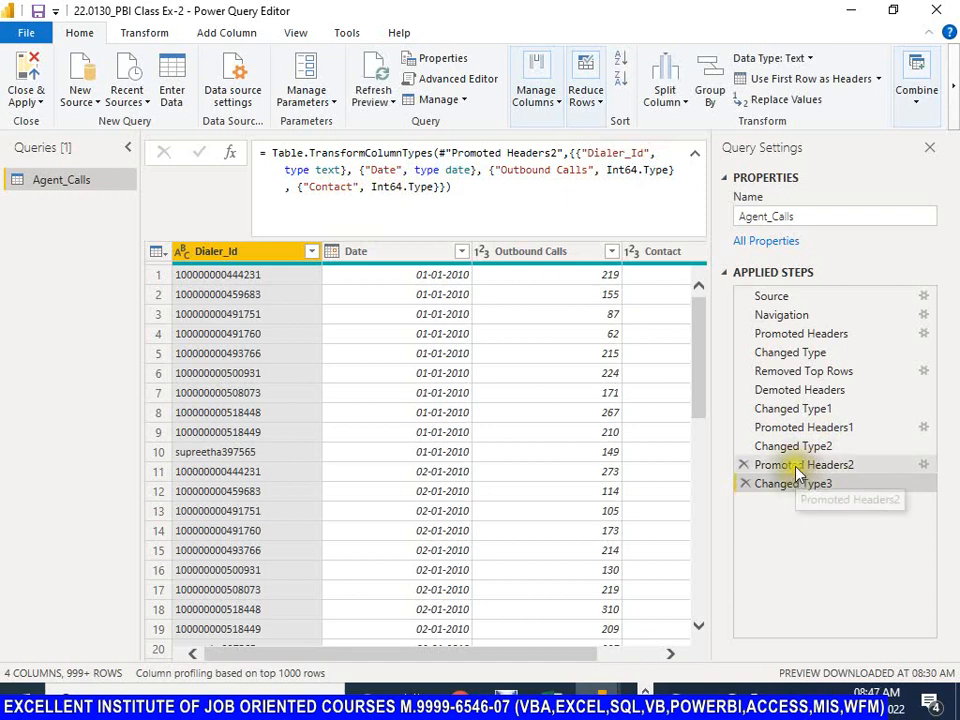
pyautogui.click(799, 465)
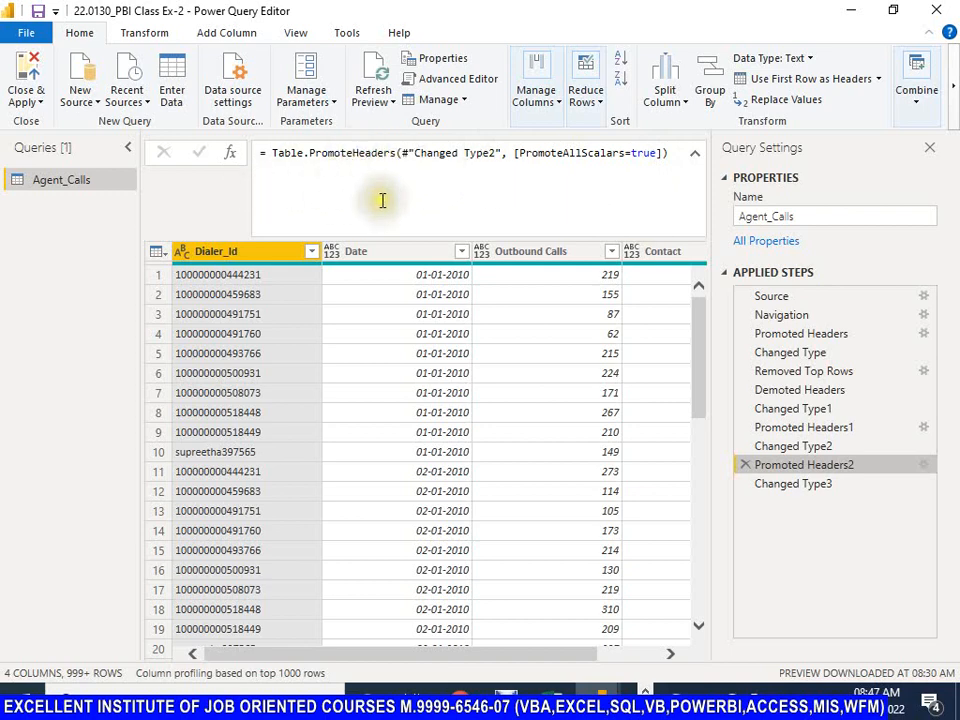
pyautogui.moveTo(817, 444); pyautogui.dragTo(815, 446)
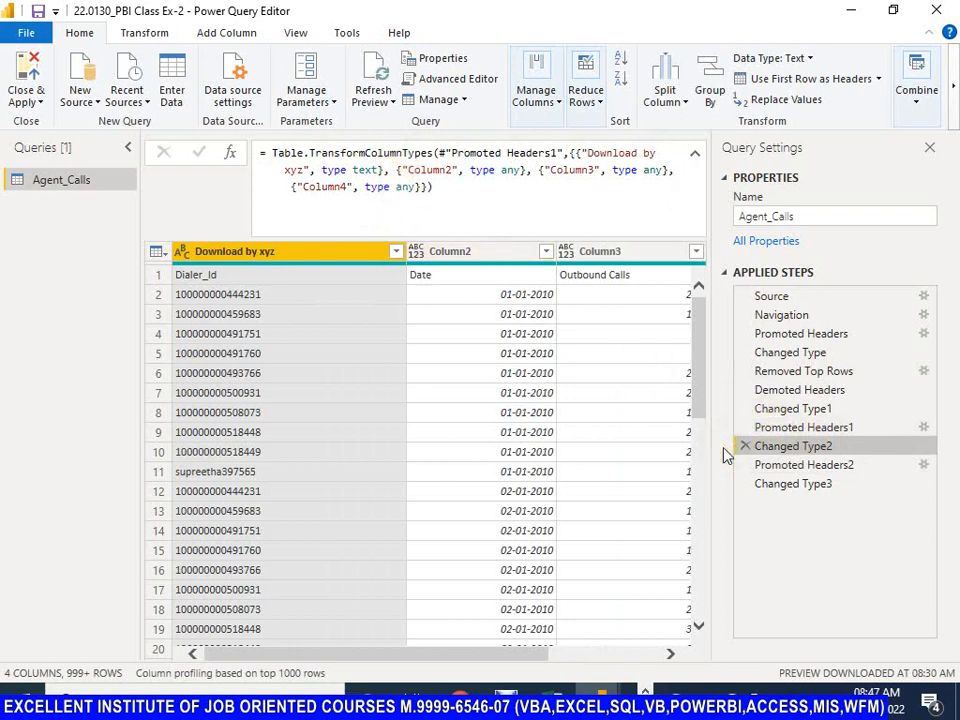
pyautogui.click(778, 432)
pyautogui.moveTo(778, 432)
pyautogui.mouseDown()
pyautogui.moveTo(821, 409)
pyautogui.moveTo(823, 371)
pyautogui.moveTo(811, 424)
pyautogui.mouseUp()
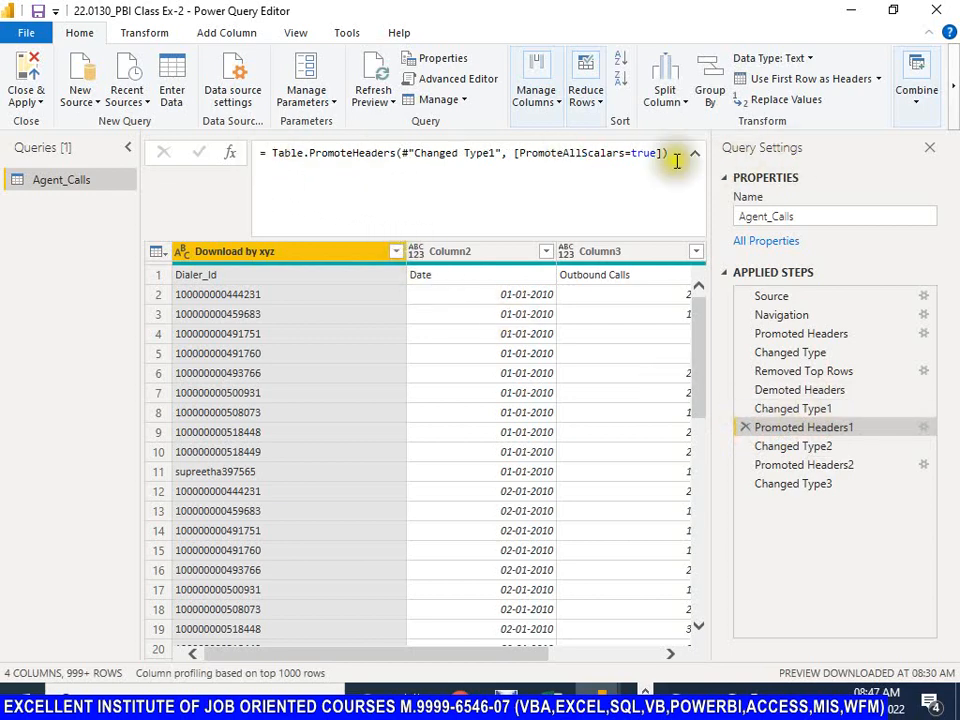
pyautogui.moveTo(673, 156); pyautogui.dragTo(268, 155)
pyautogui.click(266, 154)
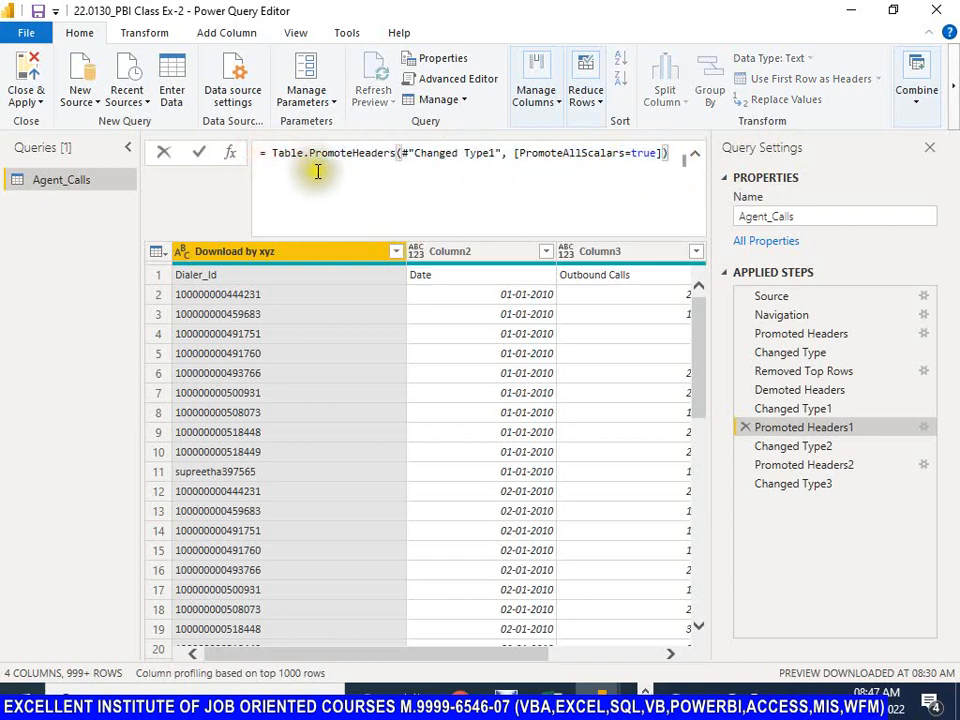
pyautogui.click(794, 415)
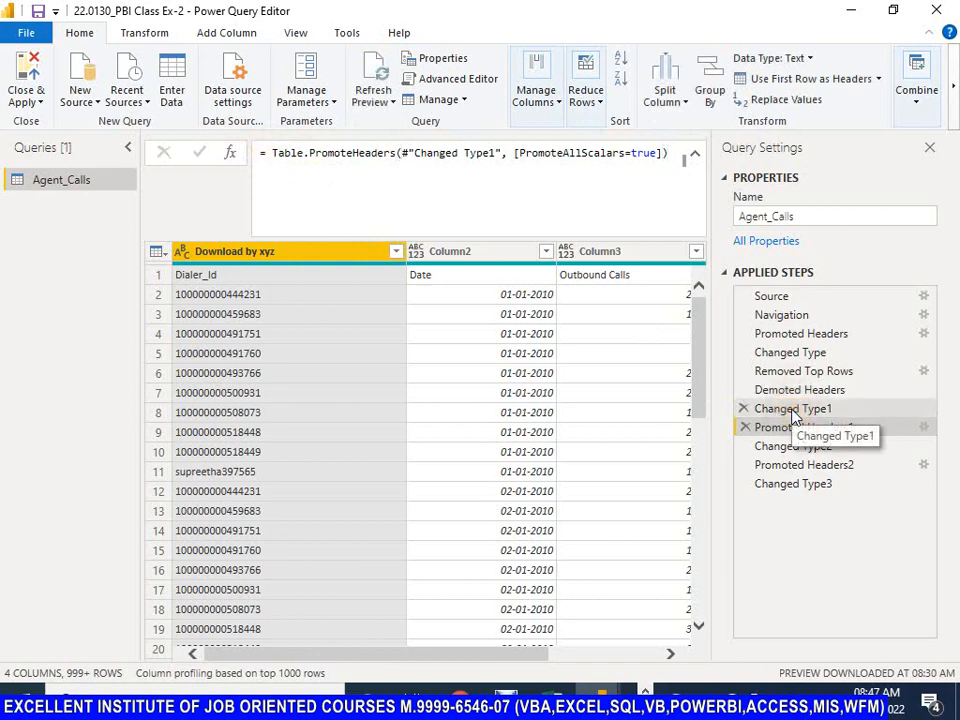
pyautogui.click(792, 410)
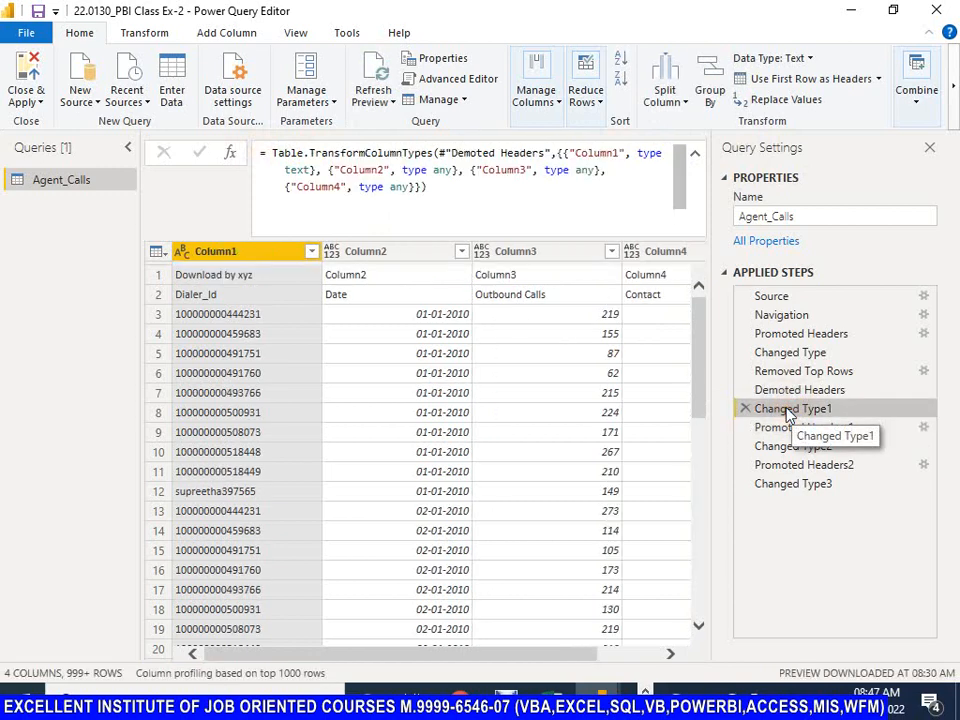
pyautogui.click(781, 392)
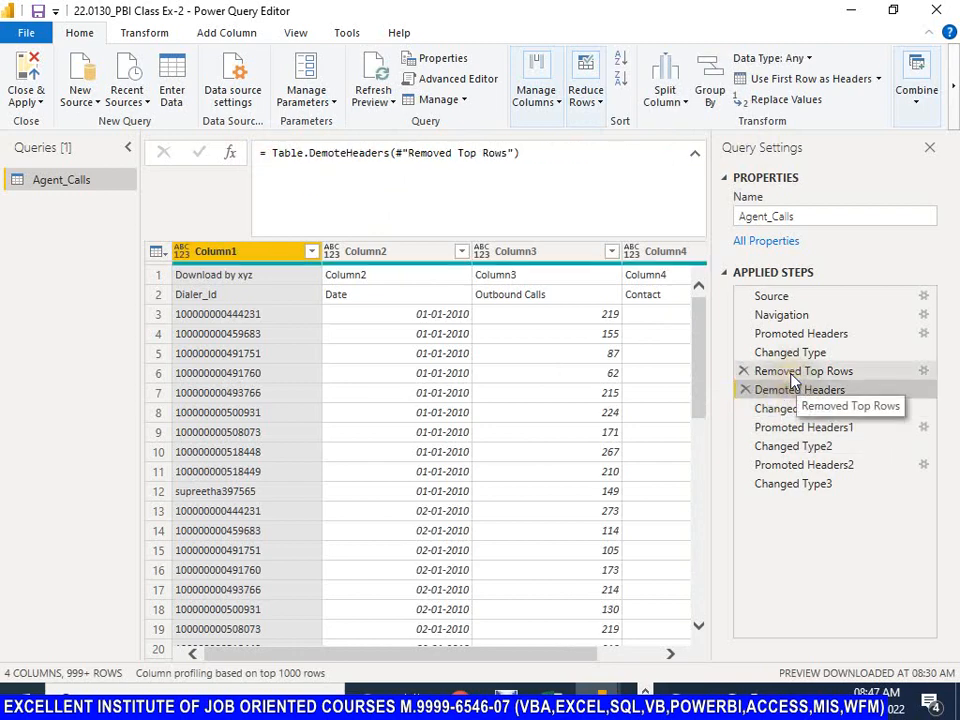
pyautogui.click(784, 373)
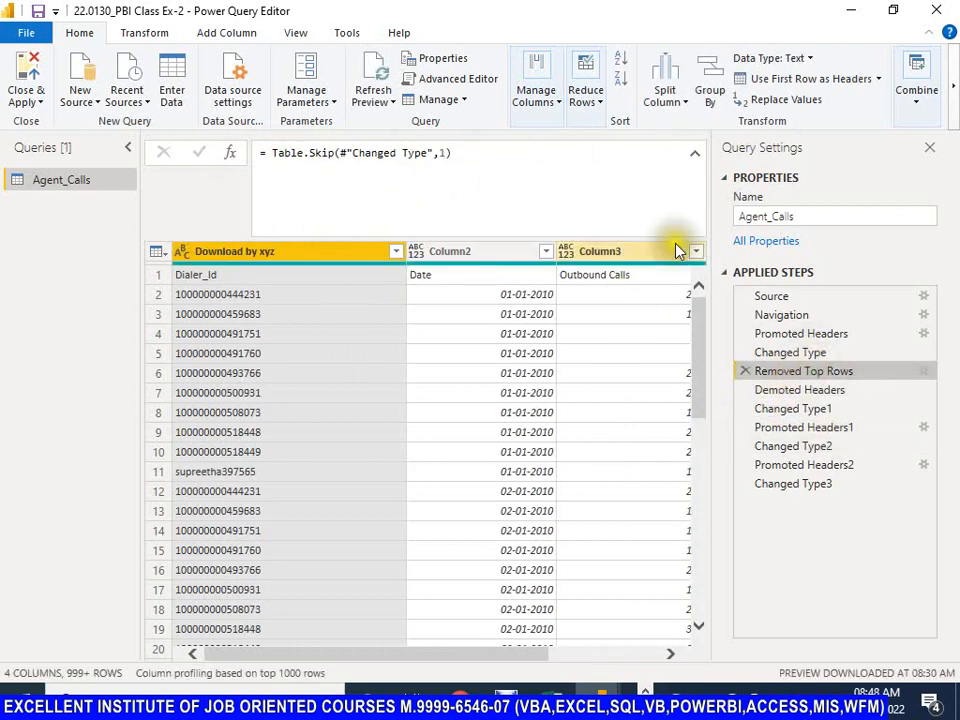
# Step: Review the applied steps forward from Demoted Headers through Promoted Headers1, Changed Type2 and Promoted Headers2 to Changed Type3
pyautogui.click(781, 392)
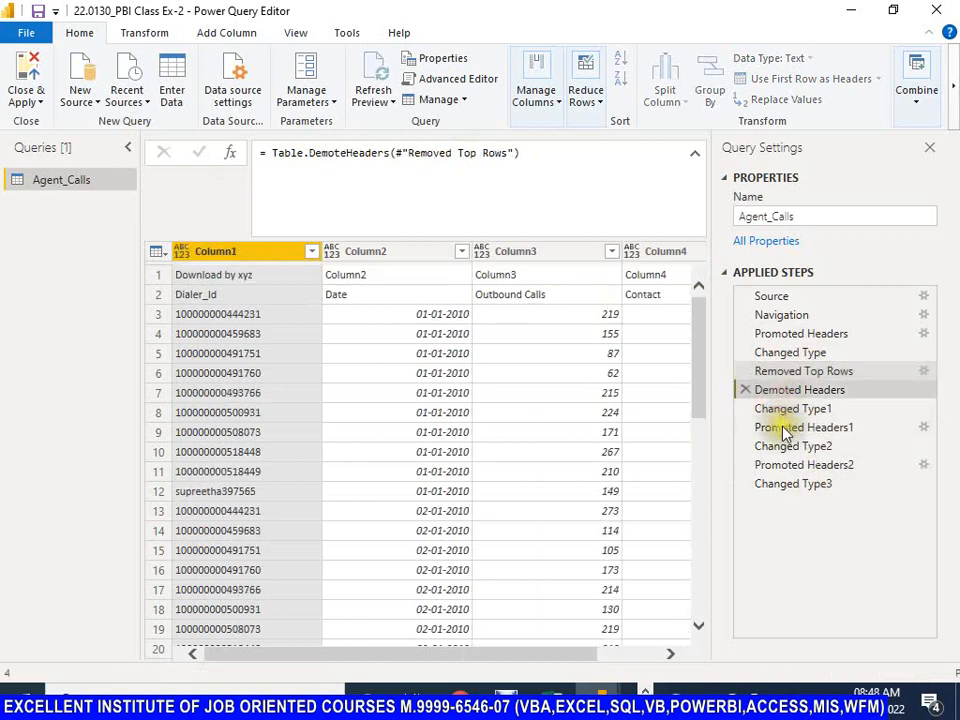
pyautogui.click(780, 428)
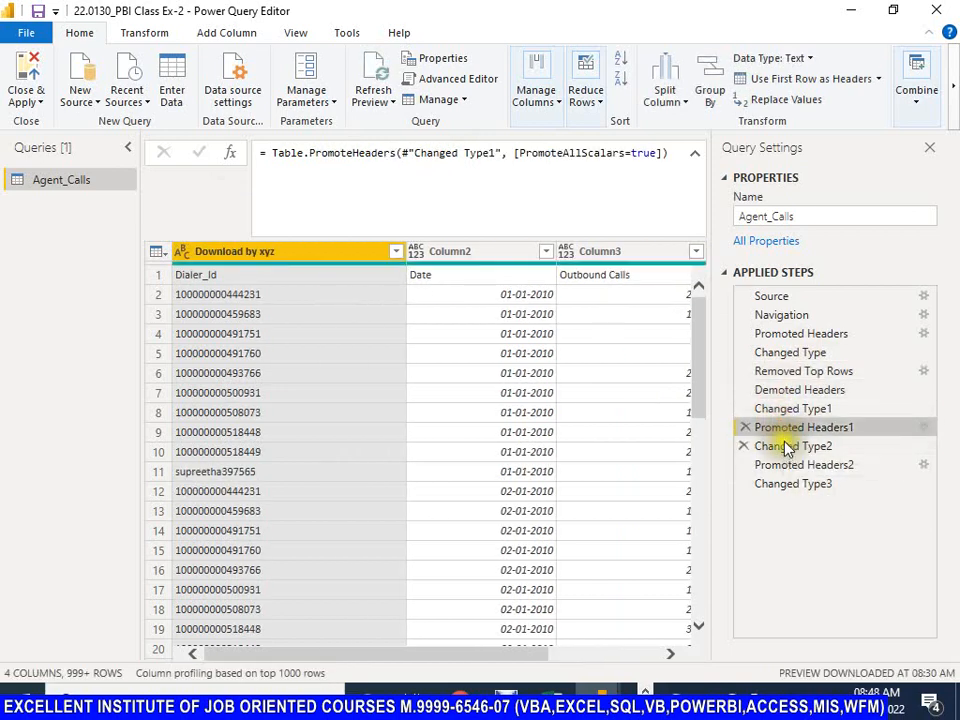
pyautogui.click(765, 447)
pyautogui.click(793, 463)
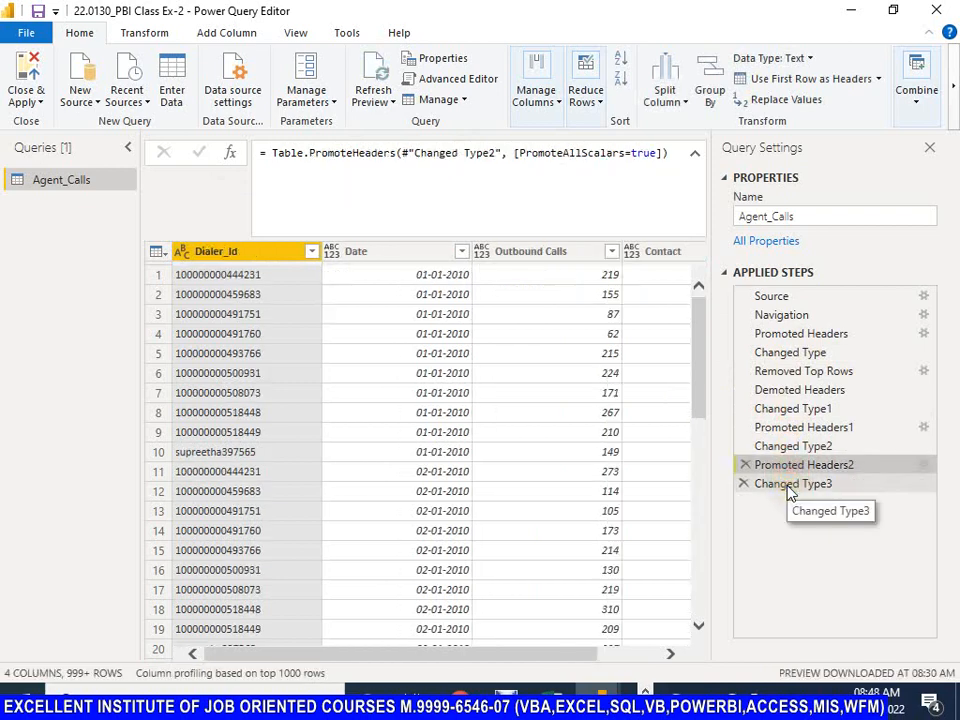
pyautogui.click(791, 484)
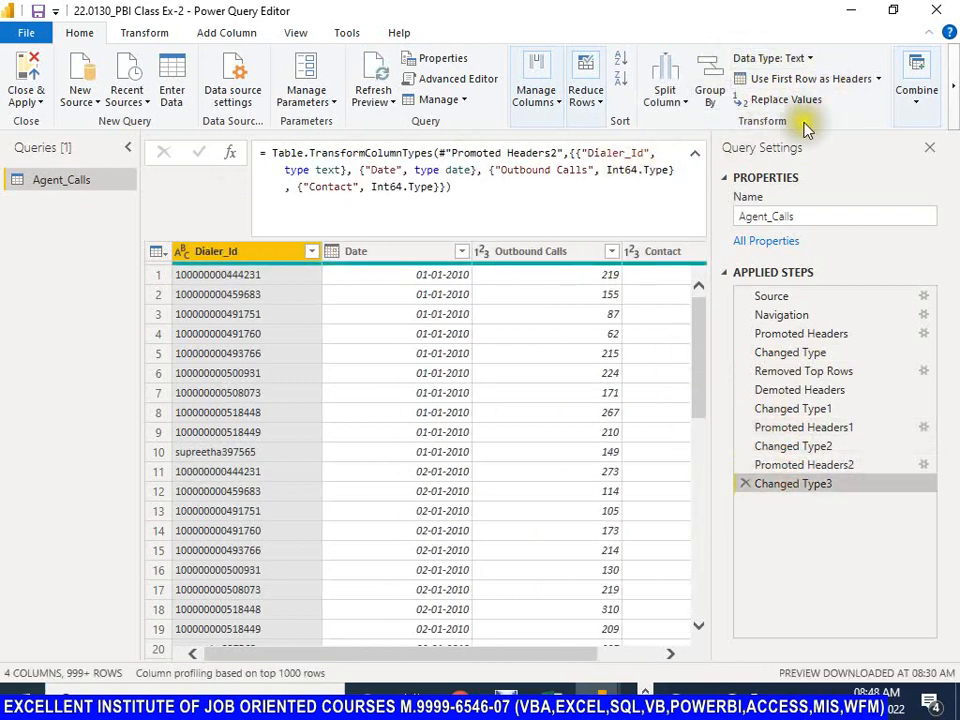
# Step: Inspect the Remove Bottom Rows settings for Agent_Calls and close them without removing any rows
pyautogui.click(600, 96)
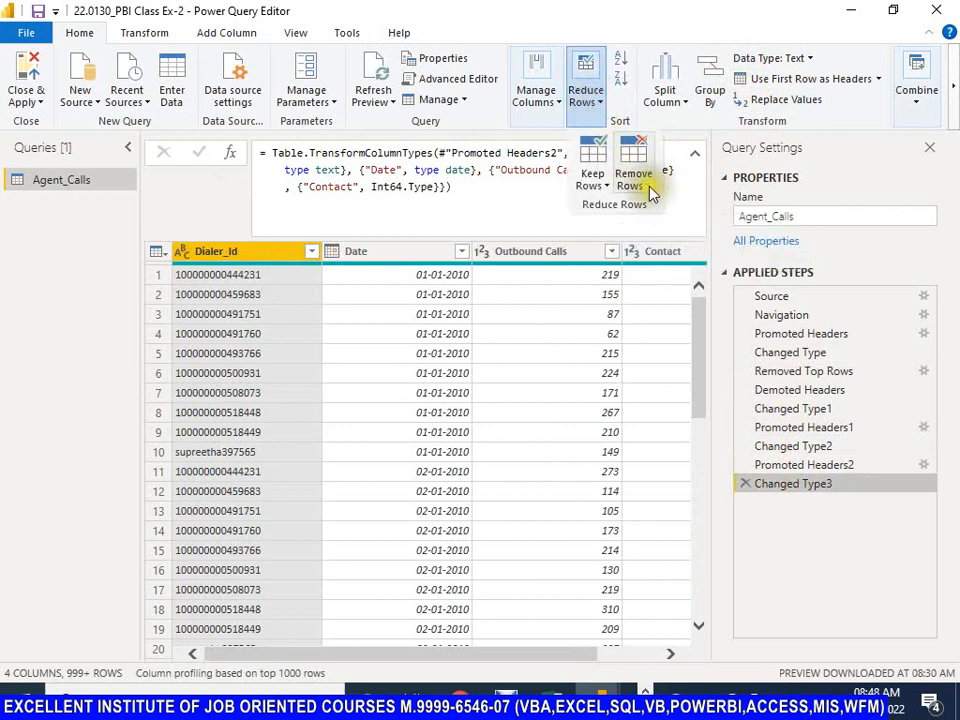
pyautogui.click(648, 187)
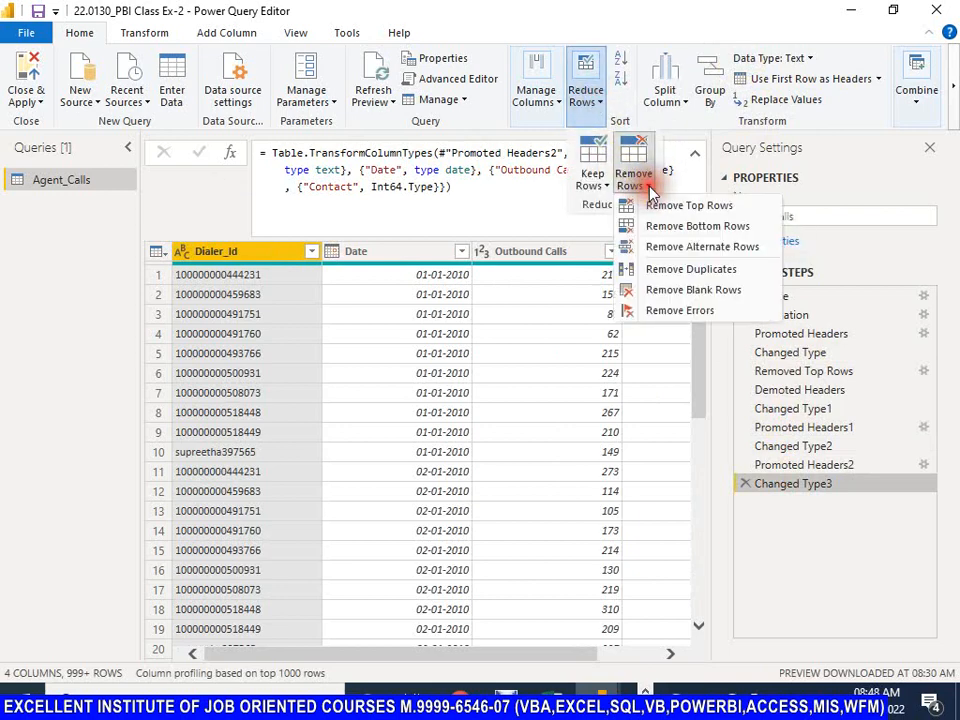
pyautogui.click(694, 228)
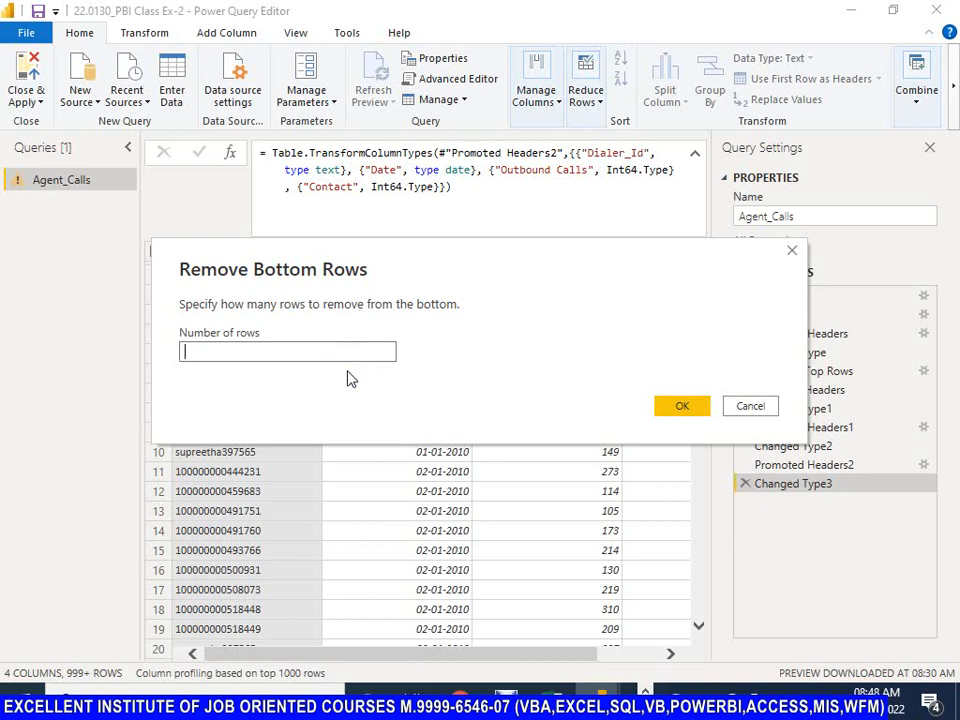
pyautogui.click(751, 406)
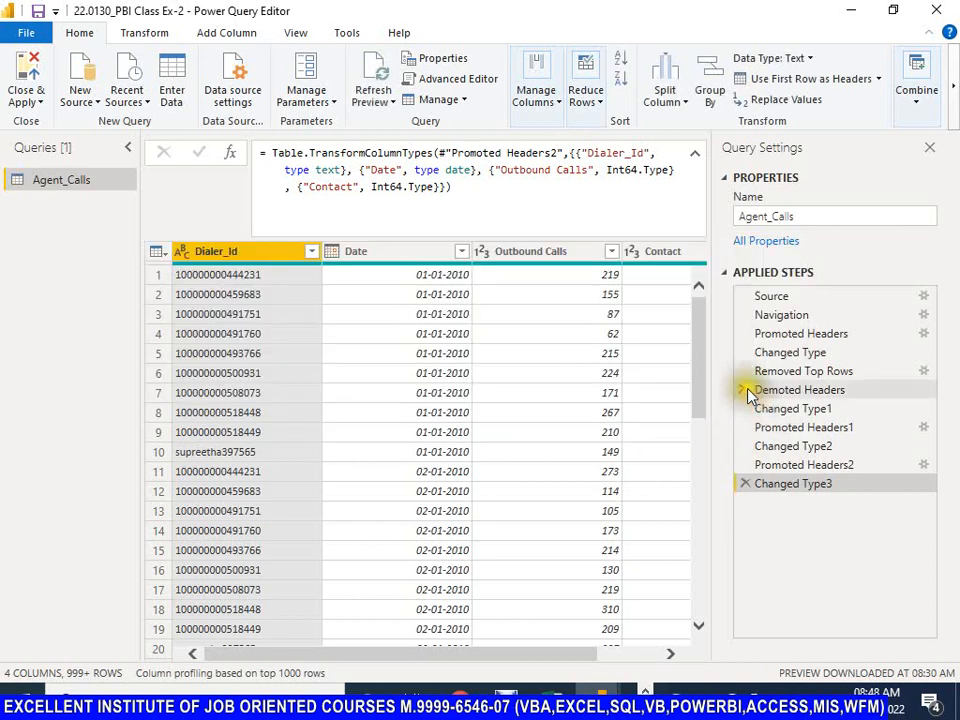
# Step: Inspect the Remove Alternate Rows settings for first row, rows to remove and rows to keep, and close them without removing any rows
pyautogui.click(603, 103)
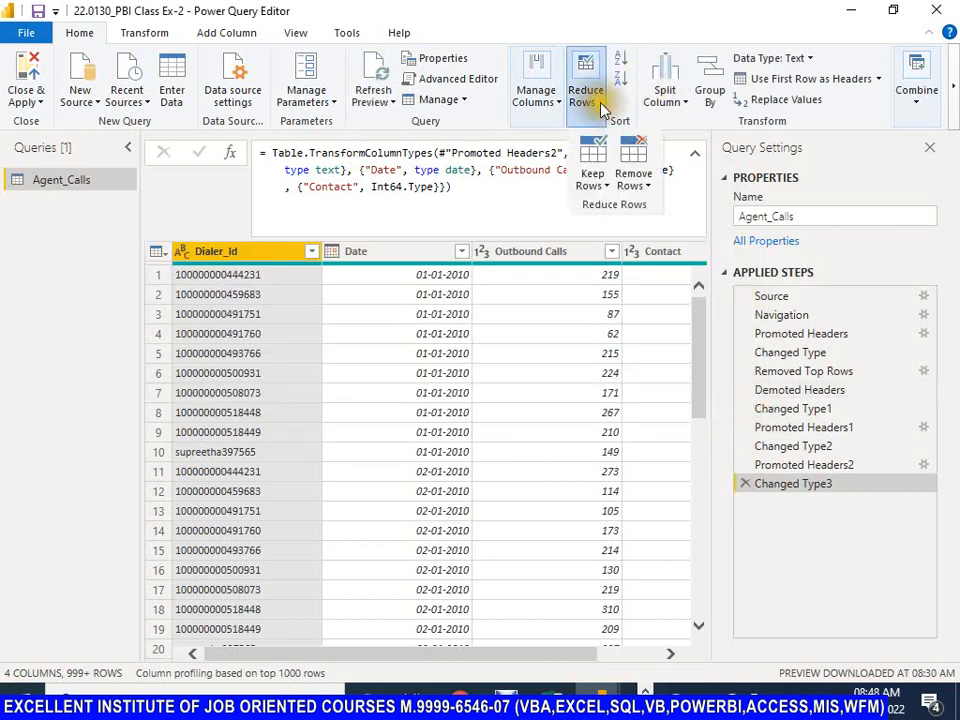
pyautogui.click(655, 196)
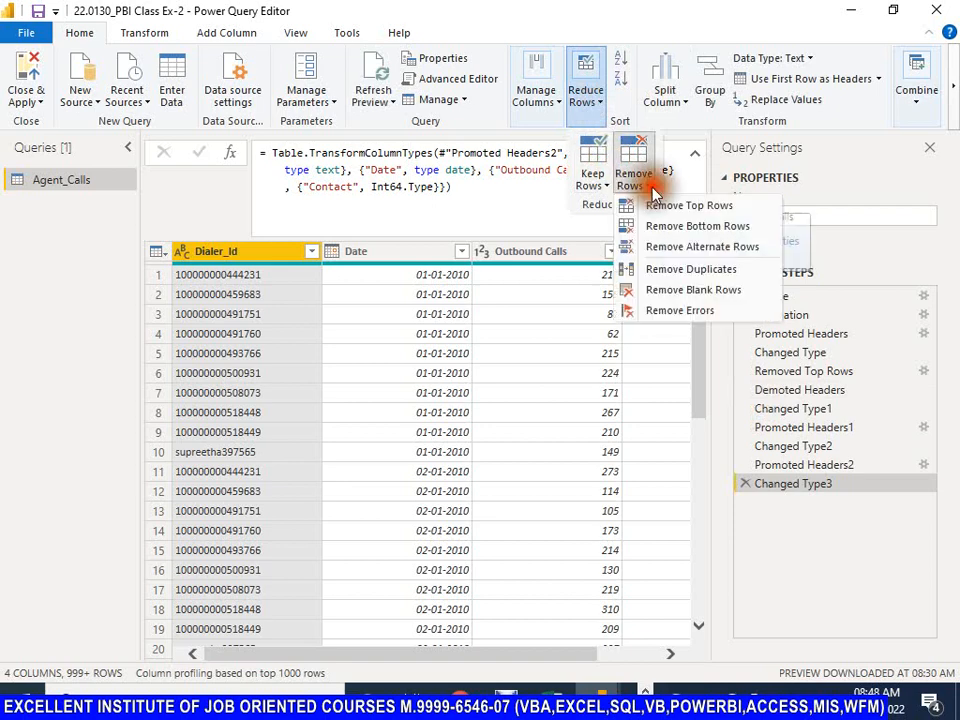
pyautogui.click(697, 256)
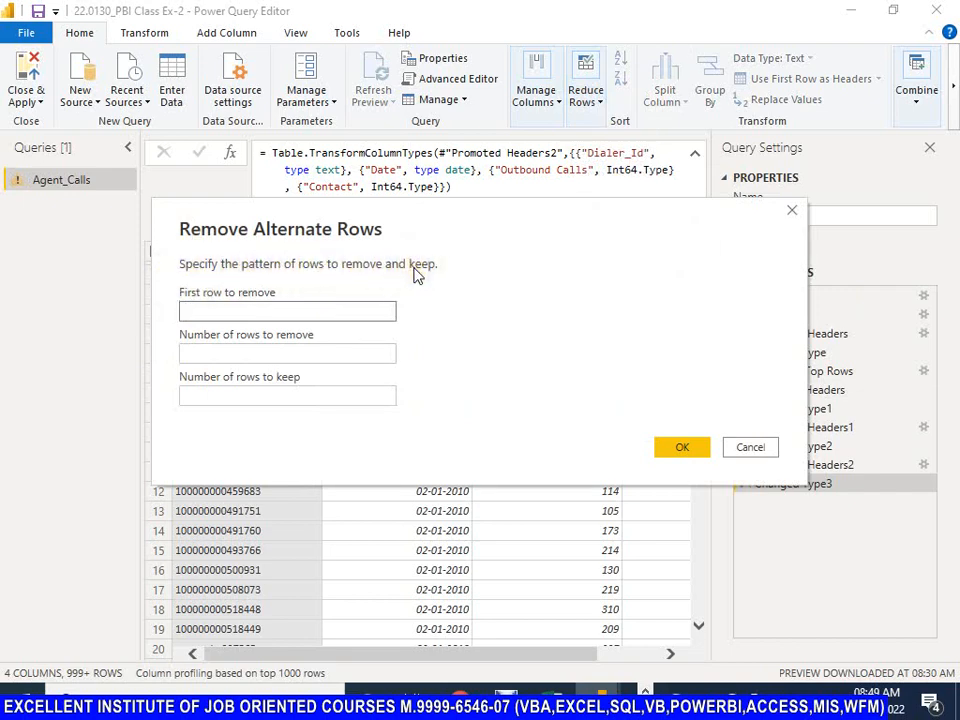
pyautogui.click(194, 311)
pyautogui.moveTo(429, 214); pyautogui.dragTo(602, 207)
pyautogui.click(438, 350)
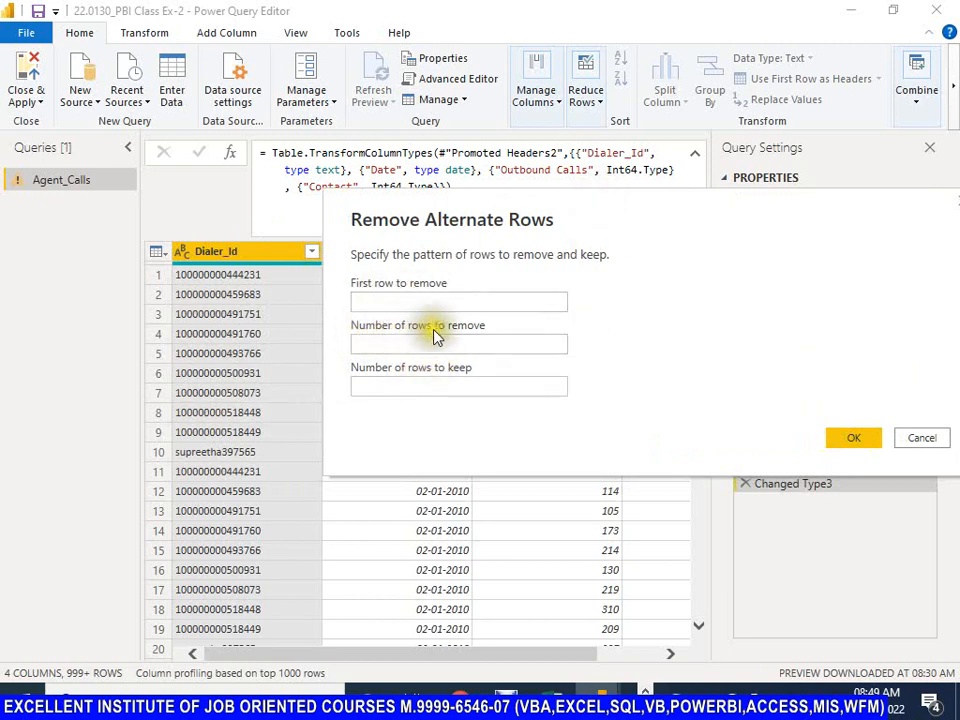
pyautogui.click(358, 301)
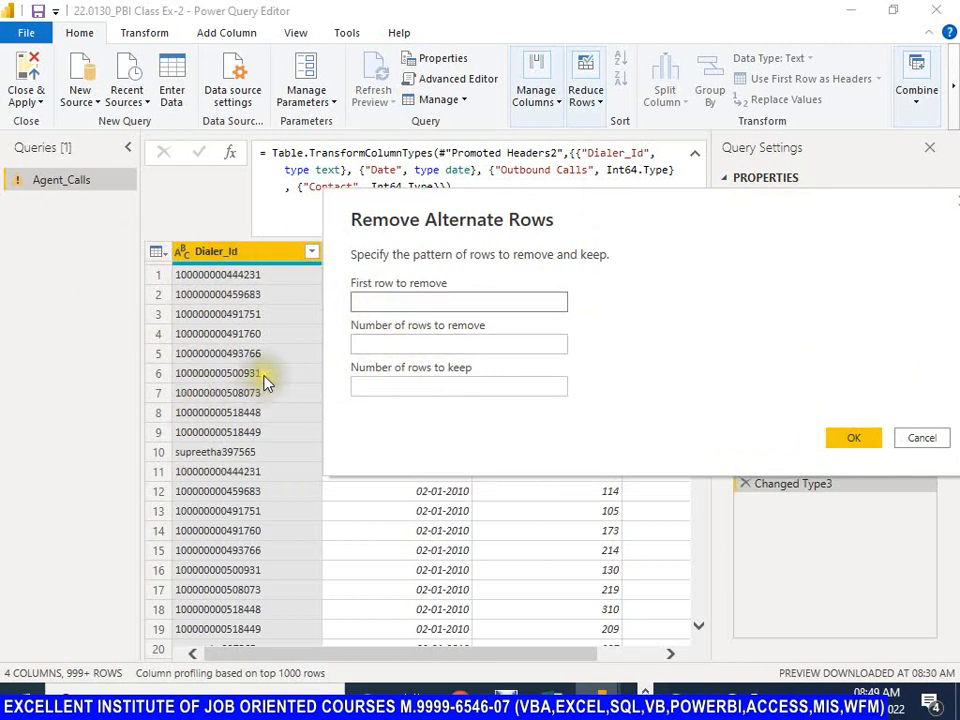
pyautogui.click(381, 345)
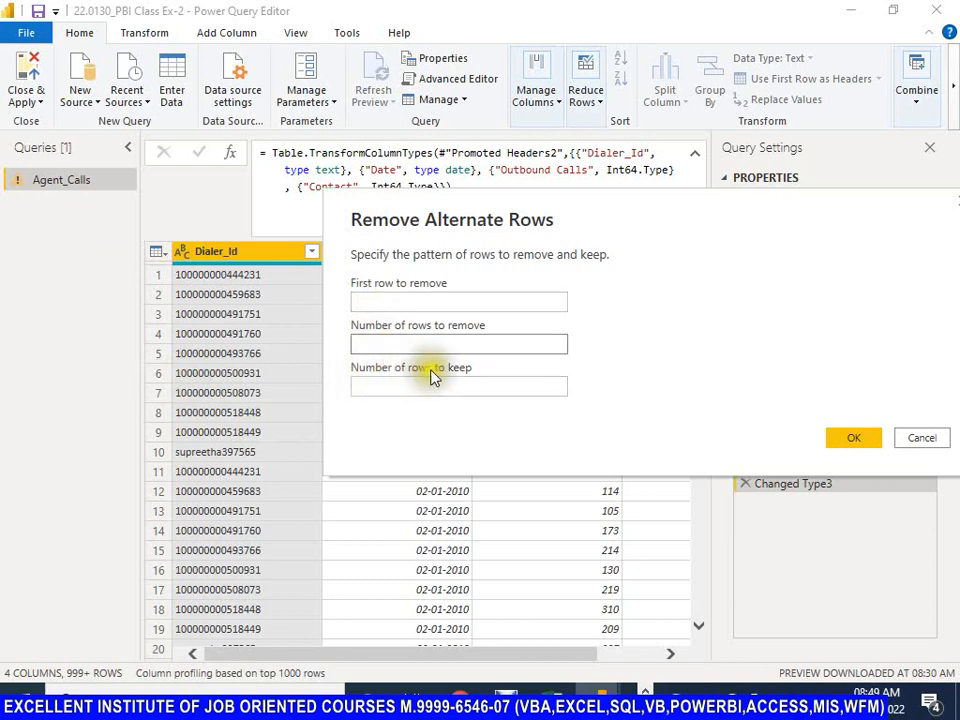
pyautogui.click(382, 390)
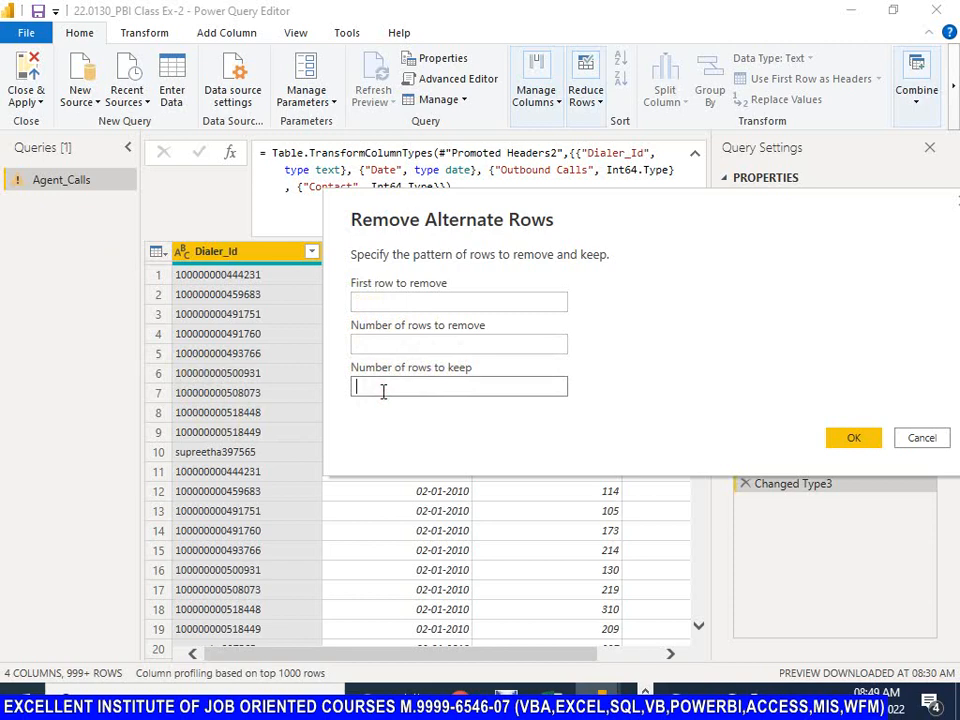
pyautogui.click(391, 305)
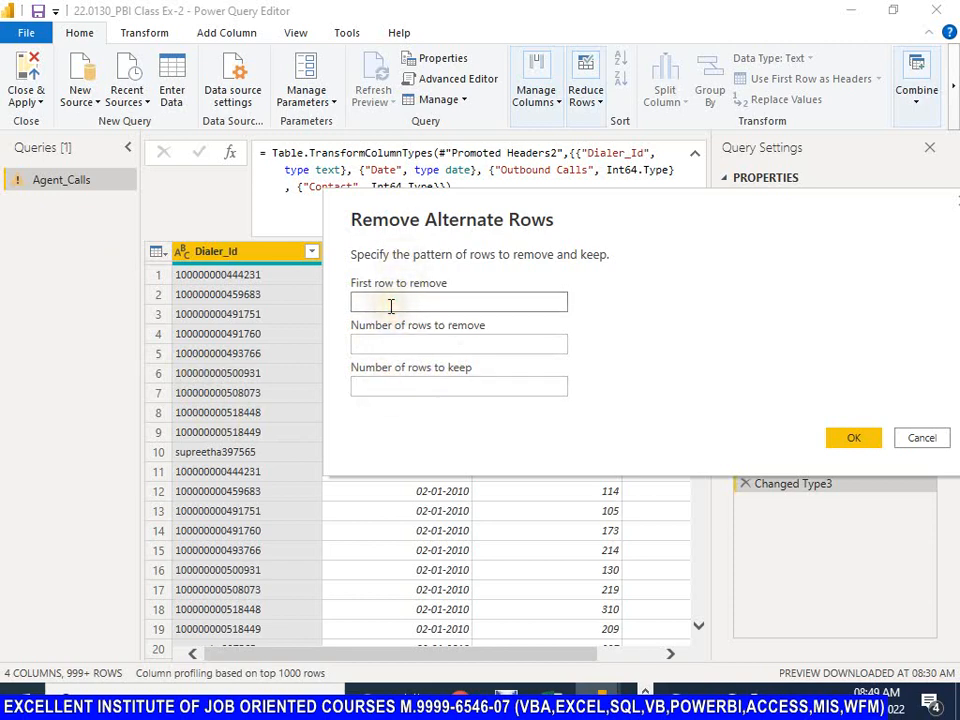
pyautogui.click(377, 345)
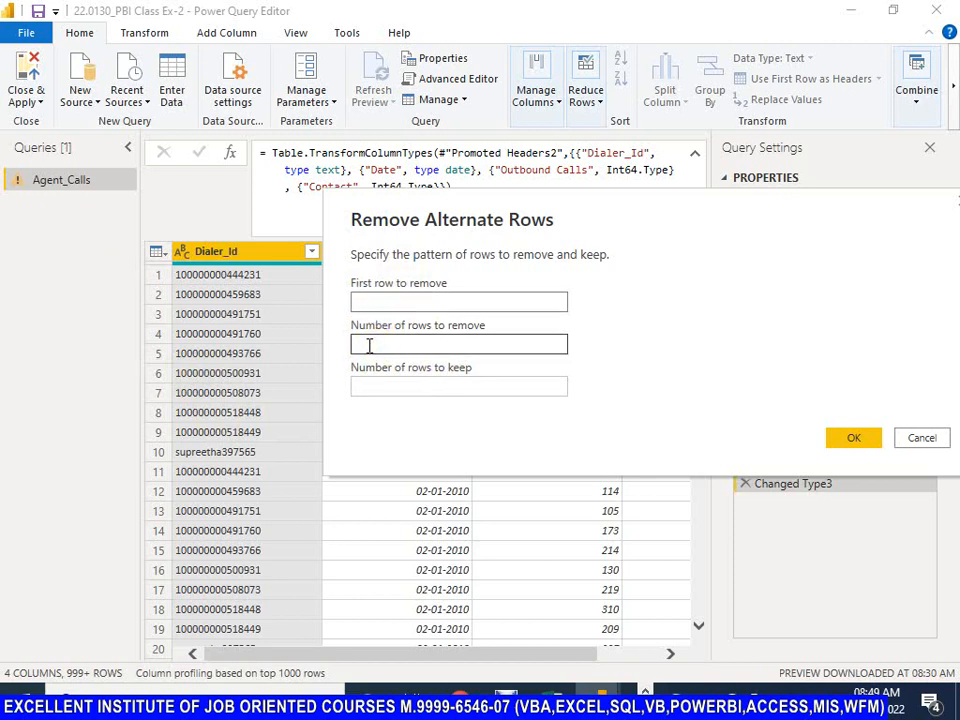
pyautogui.click(364, 343)
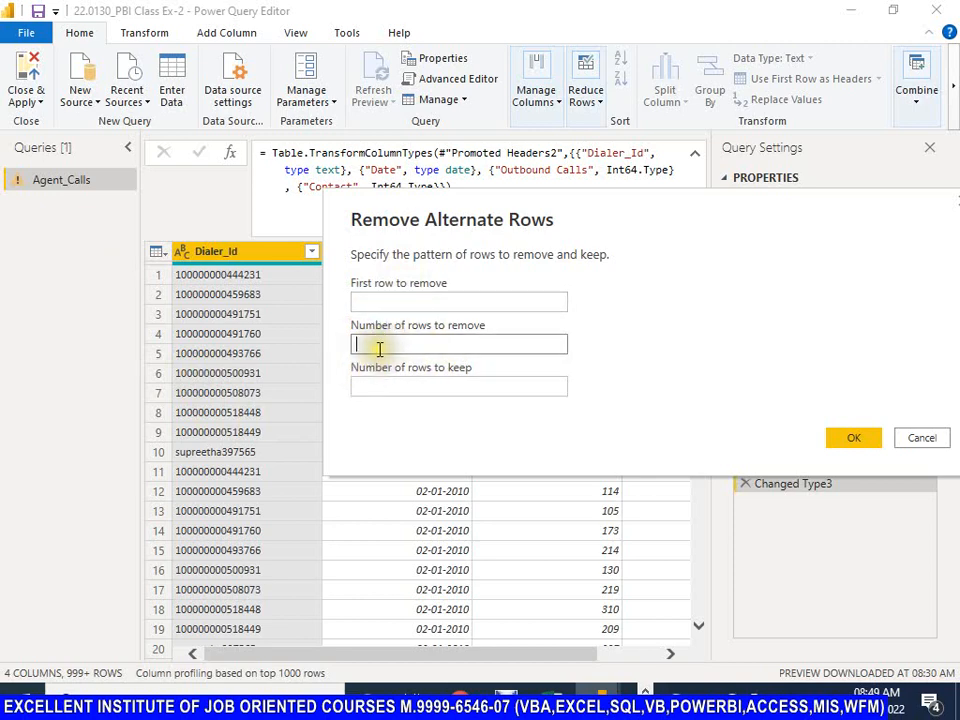
pyautogui.click(380, 387)
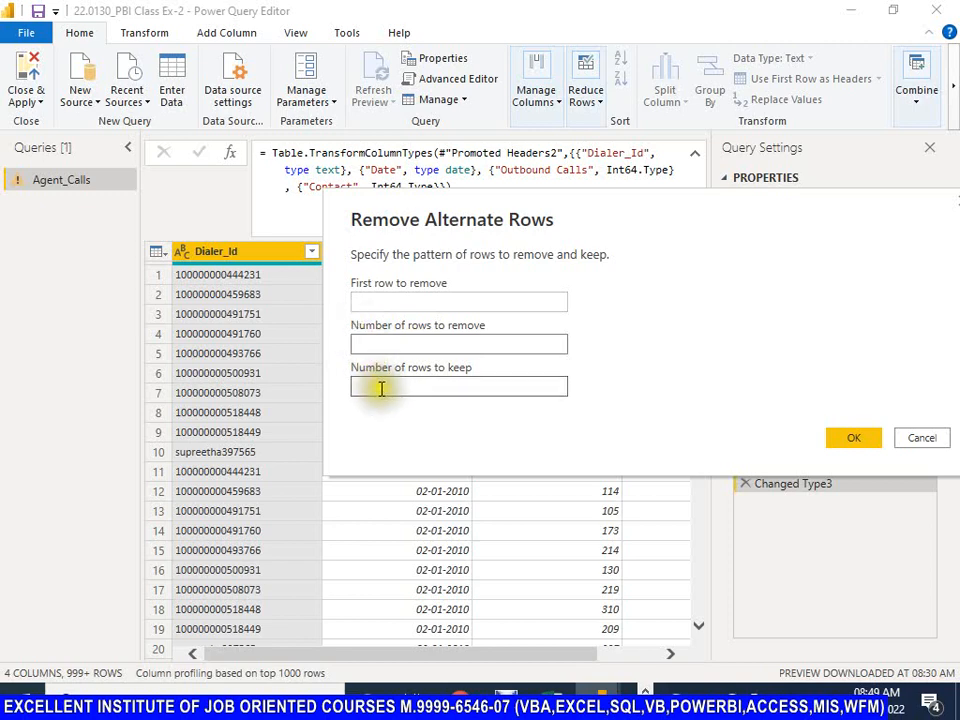
pyautogui.click(364, 388)
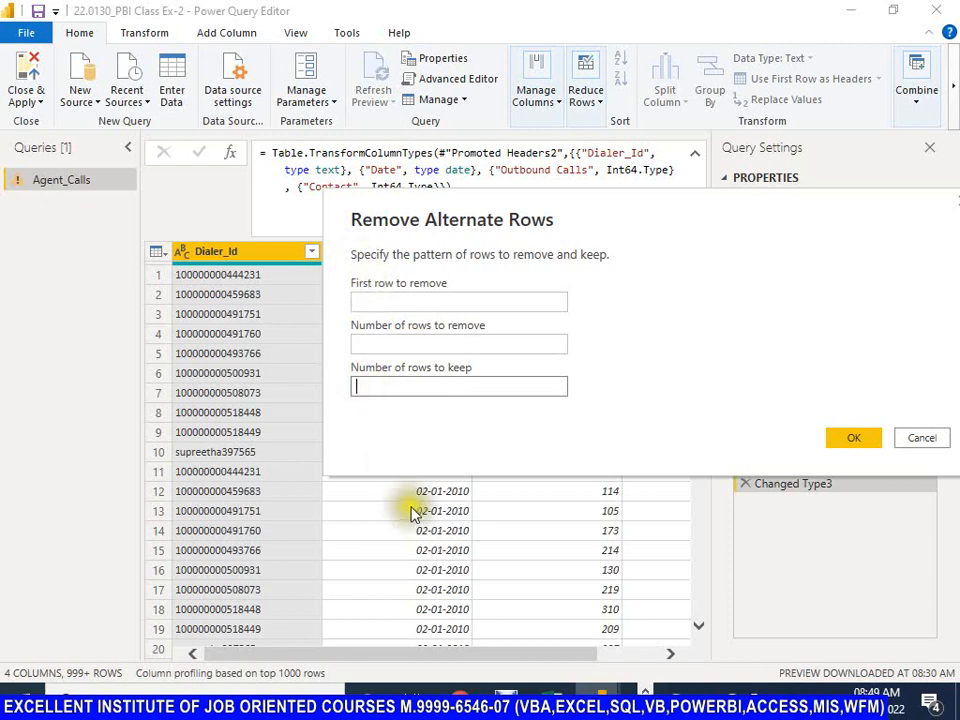
pyautogui.moveTo(542, 206); pyautogui.dragTo(350, 200)
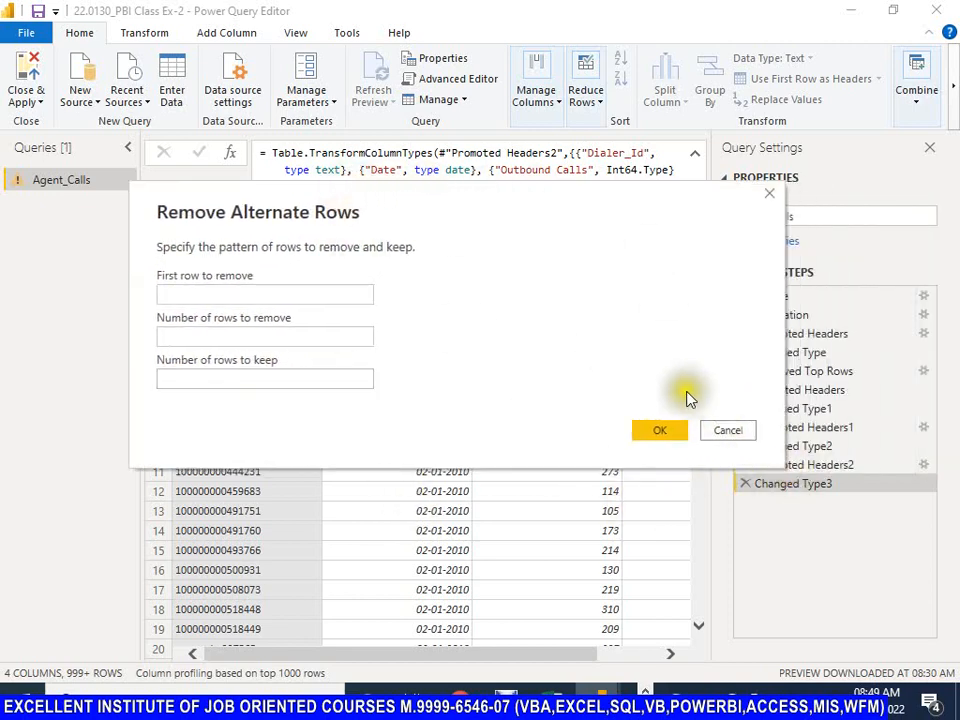
pyautogui.click(728, 435)
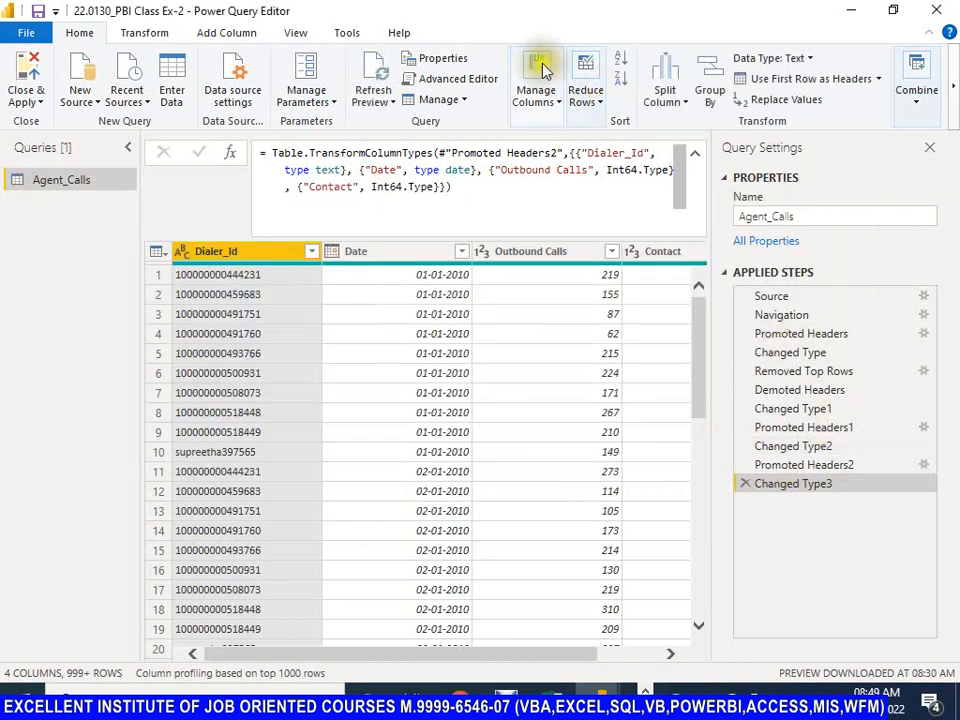
# Step: Try removing duplicate rows from Agent_Calls based on the Dialer_Id column, and delete the Removed Duplicates step
pyautogui.click(596, 102)
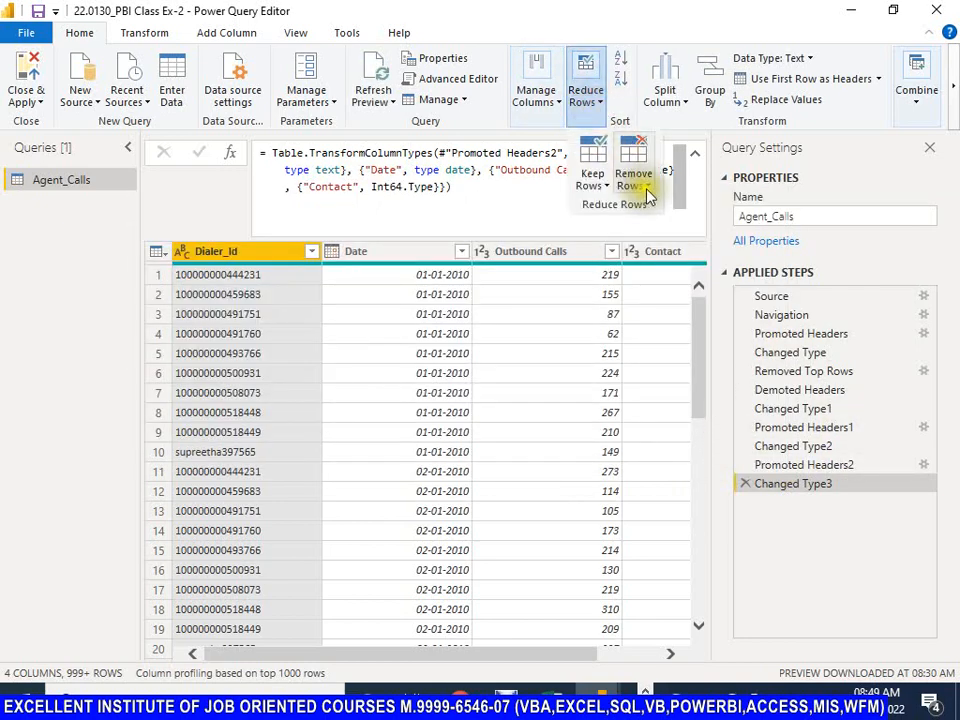
pyautogui.click(646, 186)
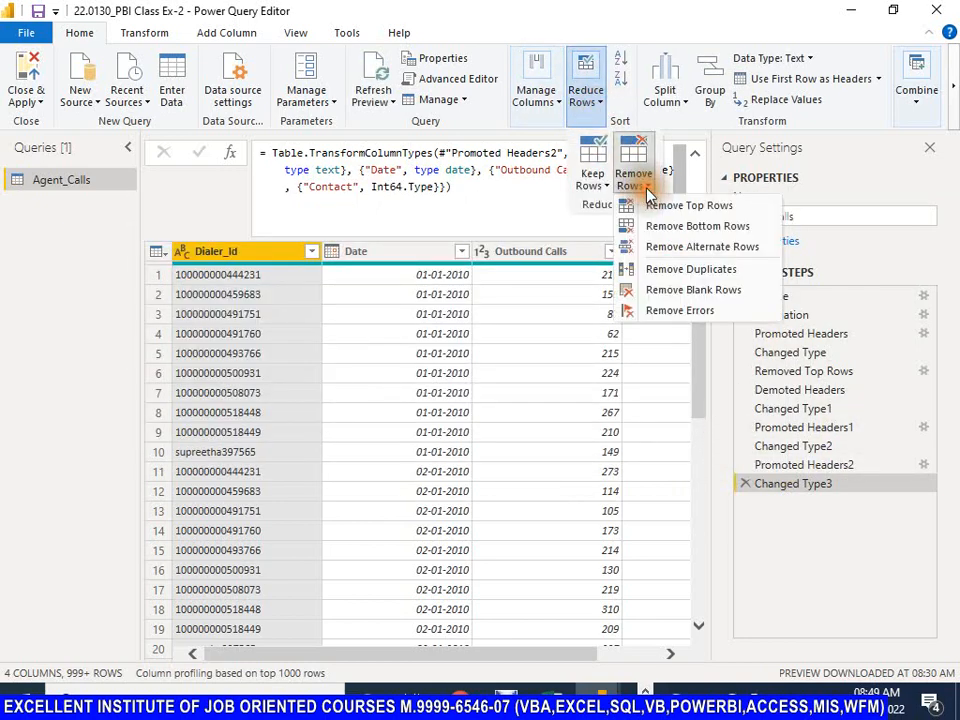
pyautogui.click(670, 274)
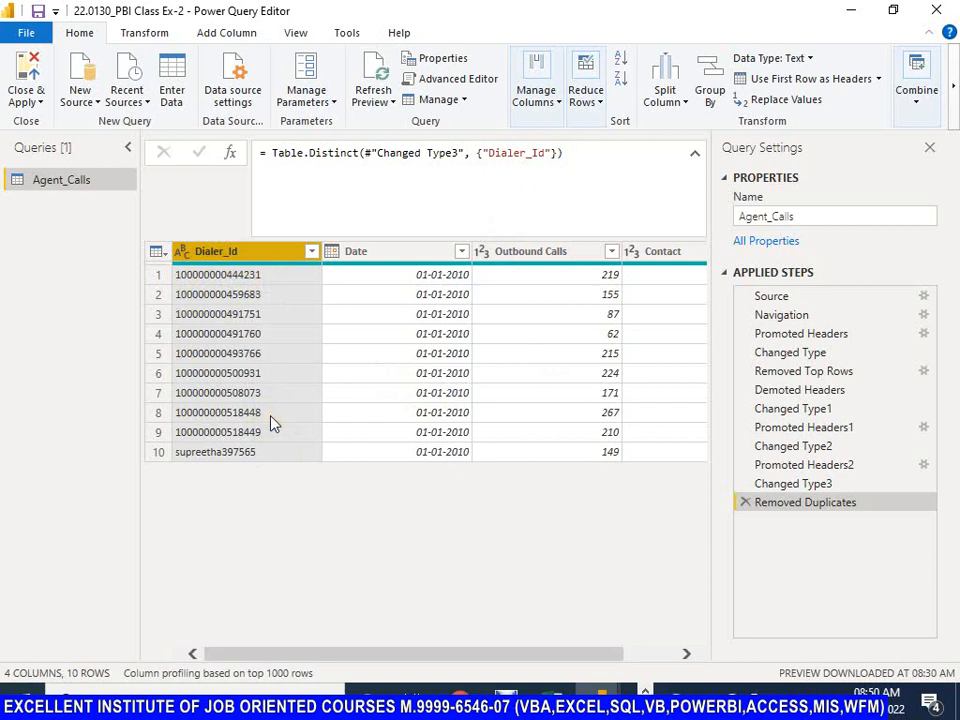
pyautogui.click(746, 504)
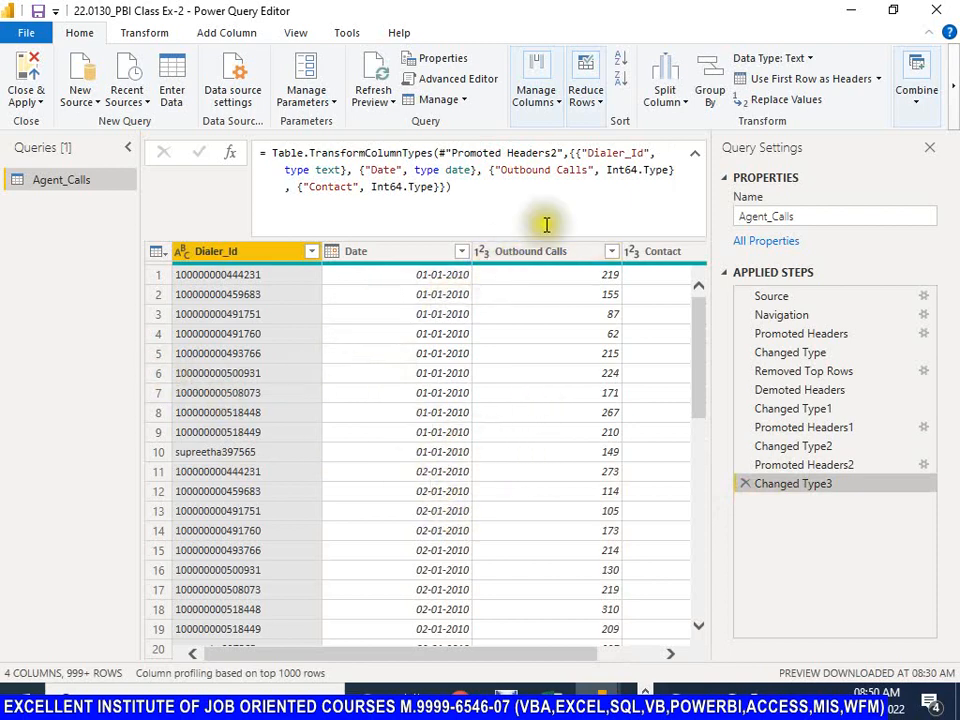
# Step: Remove rows duplicated across all four columns: Dialer_Id, Date, Outbound Calls and Contact
pyautogui.click(228, 256)
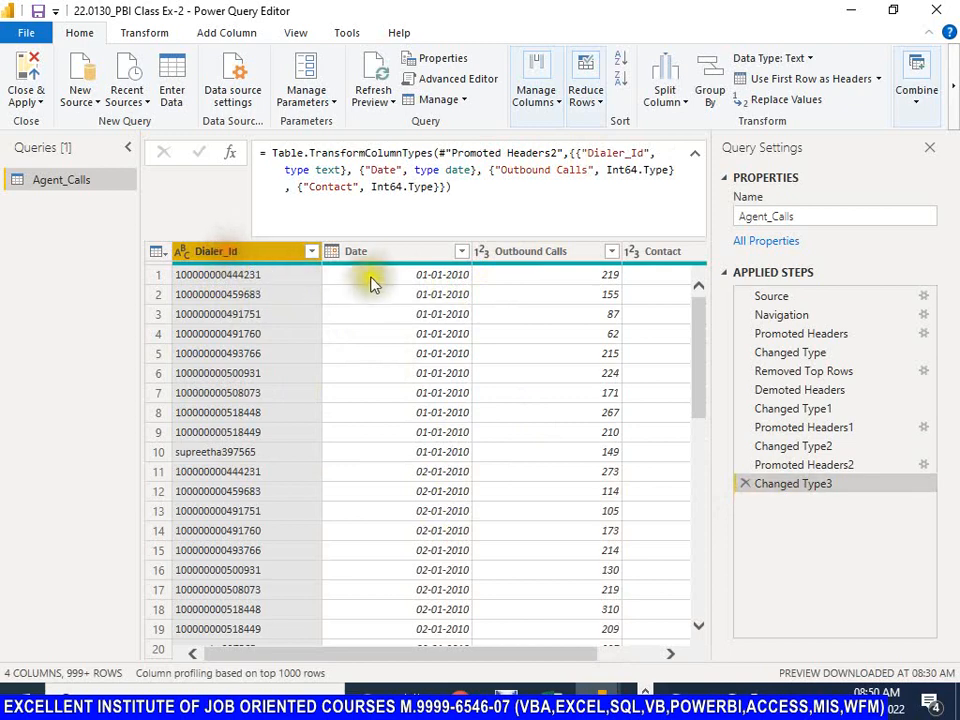
pyautogui.keyDown('ctrl'); pyautogui.click(386, 256); pyautogui.keyUp('ctrl')
pyautogui.keyDown('ctrl'); pyautogui.click(530, 258); pyautogui.keyUp('ctrl')
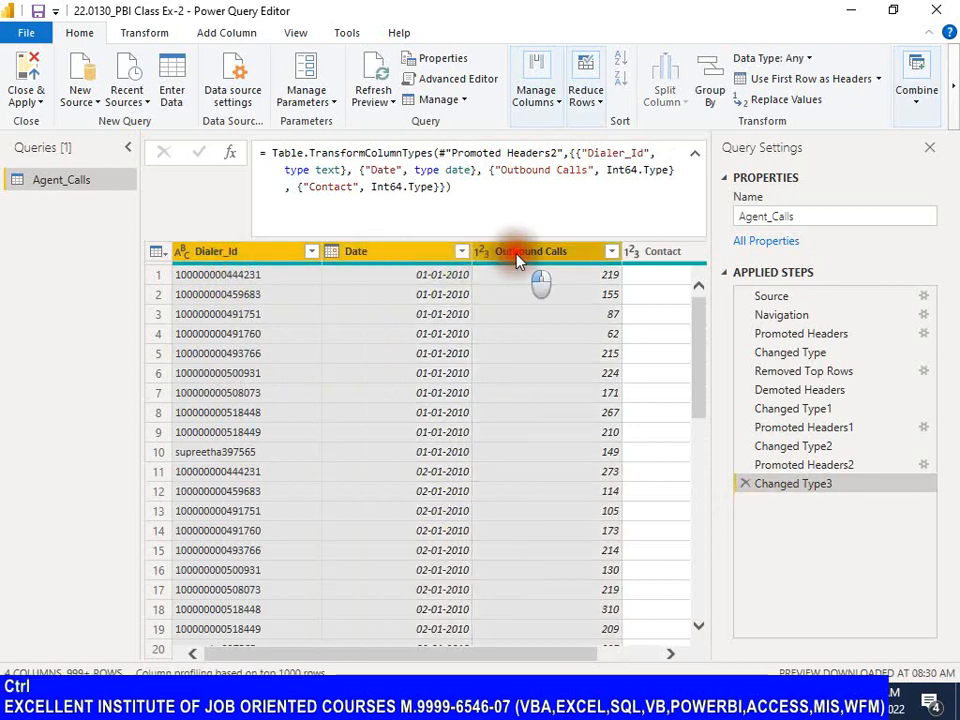
pyautogui.keyDown('ctrl'); pyautogui.click(638, 256); pyautogui.keyUp('ctrl')
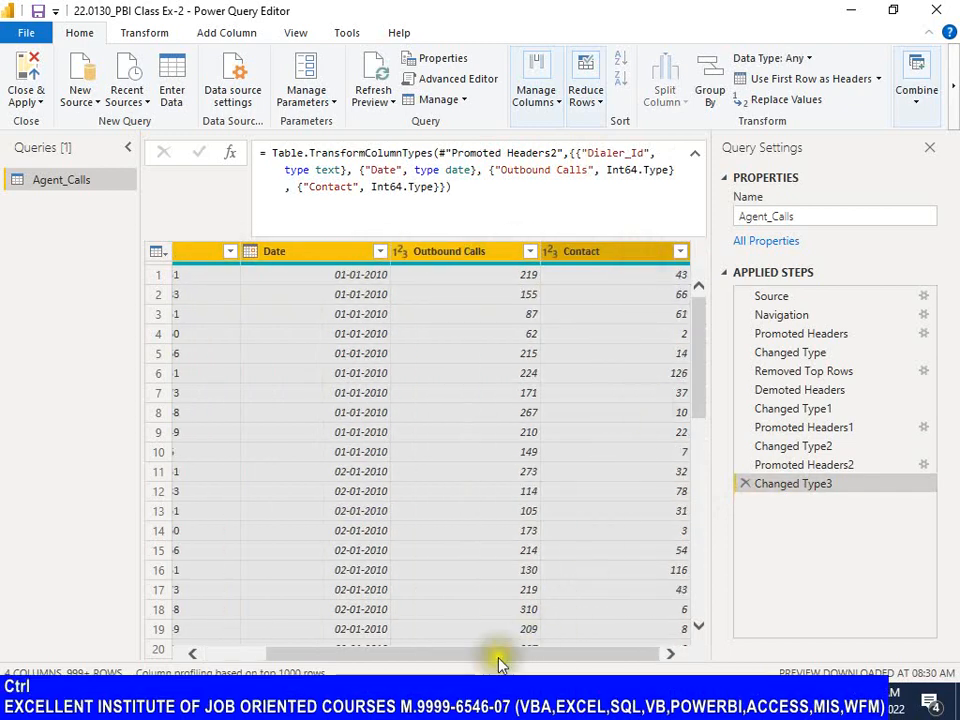
pyautogui.click(530, 655)
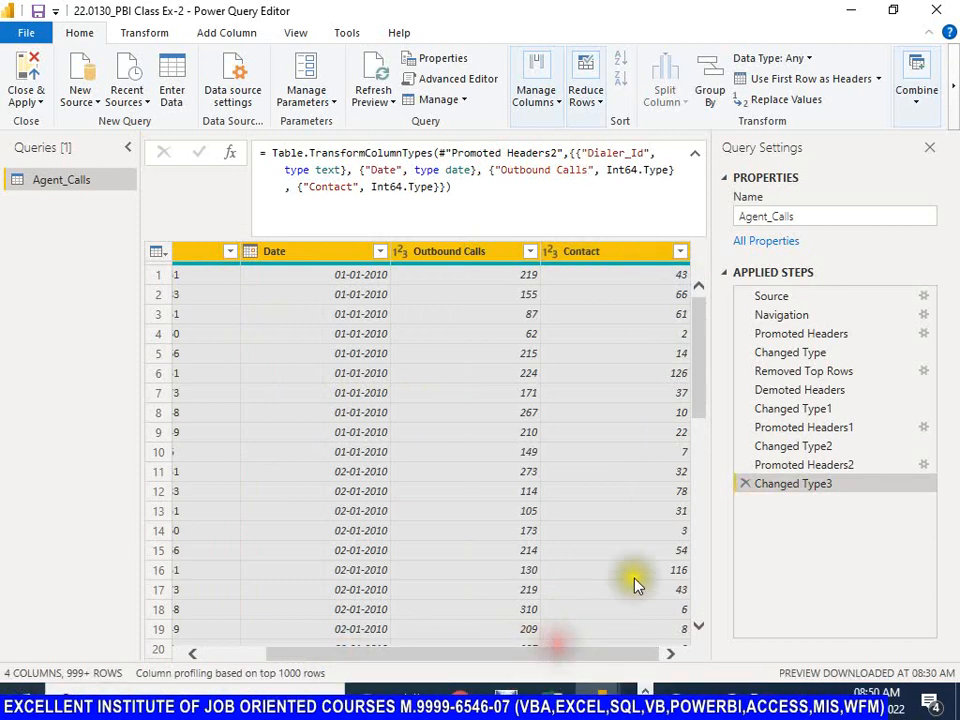
pyautogui.click(592, 98)
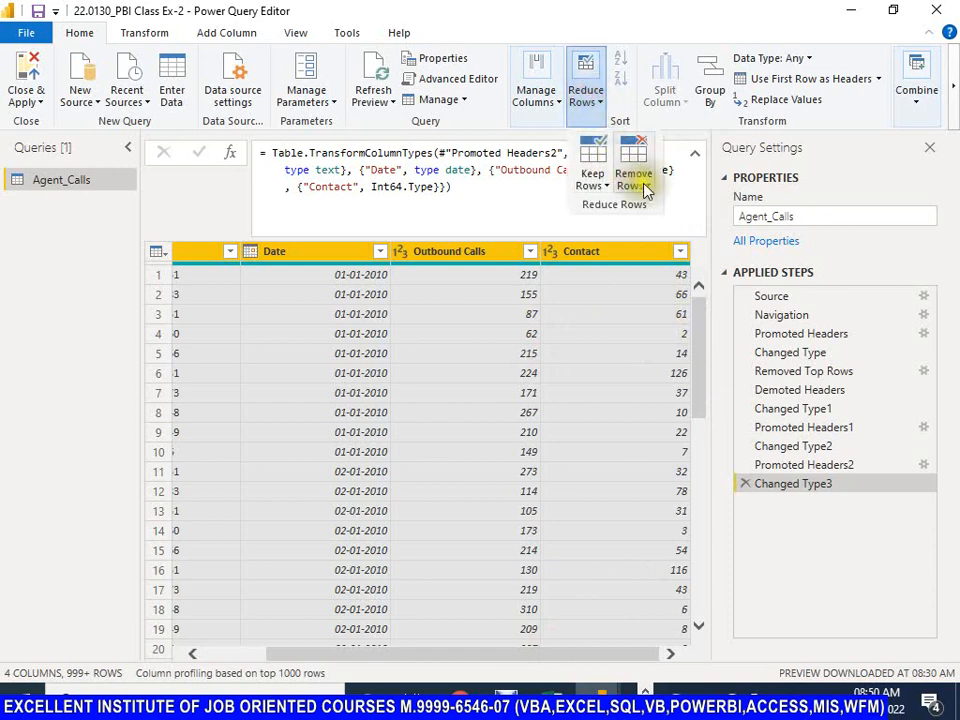
pyautogui.click(636, 182)
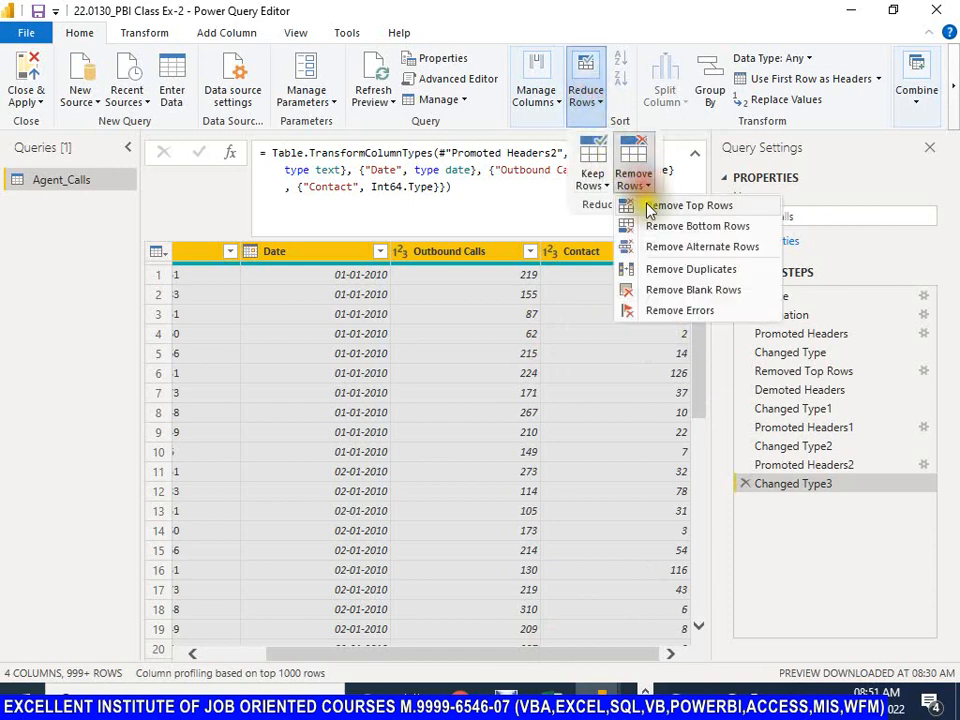
pyautogui.click(676, 272)
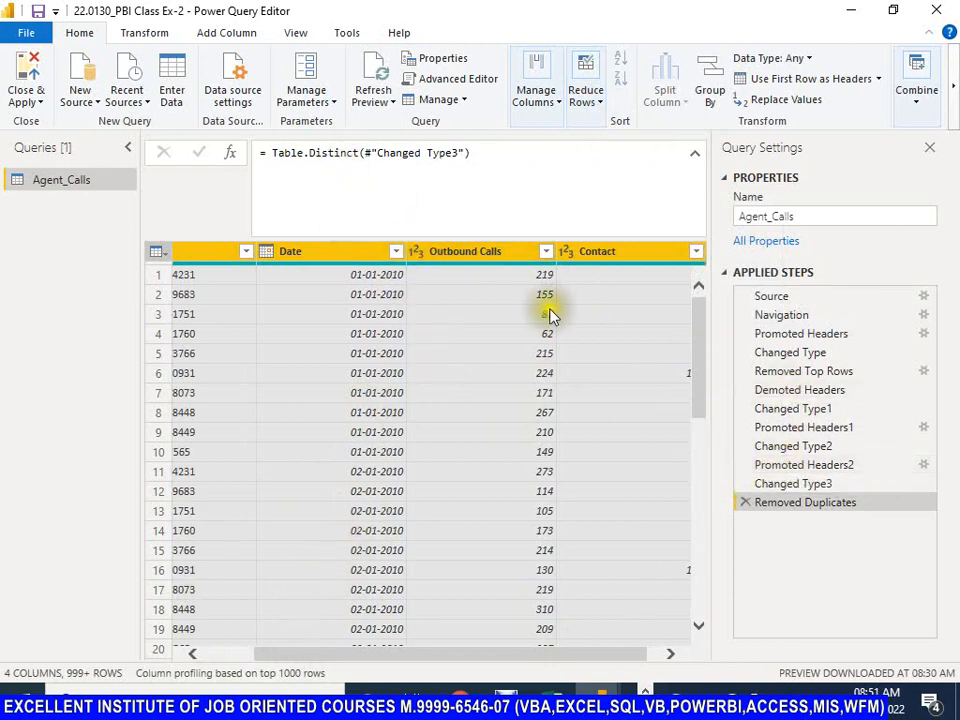
# Step: Compare the data in Changed Type3 and Removed Duplicates, and delete the all-column Removed Duplicates step
pyautogui.click(800, 485)
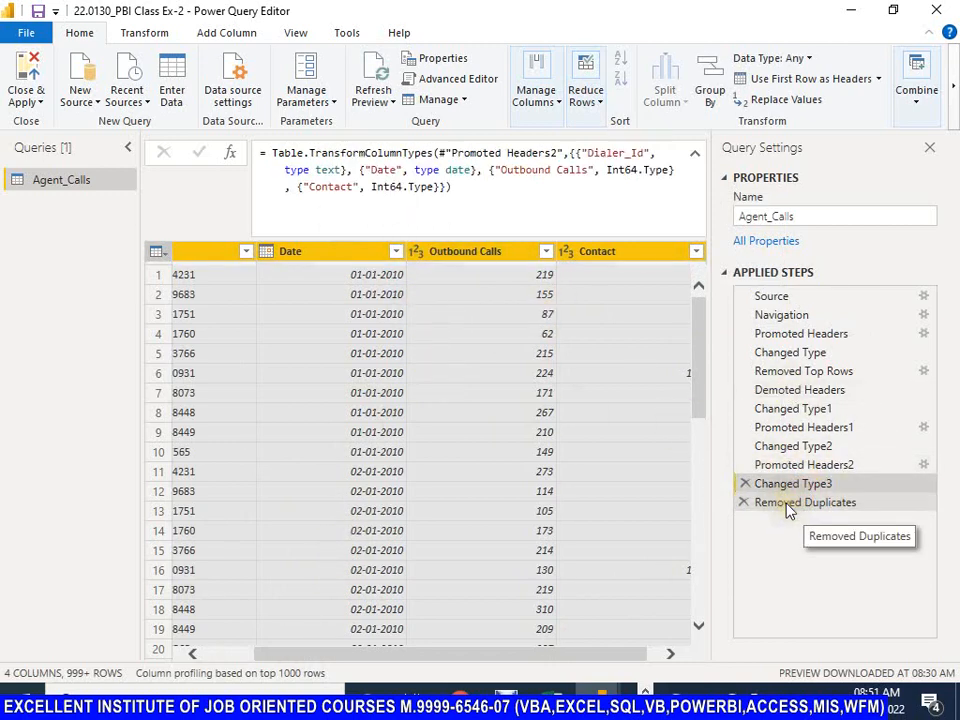
pyautogui.click(788, 507)
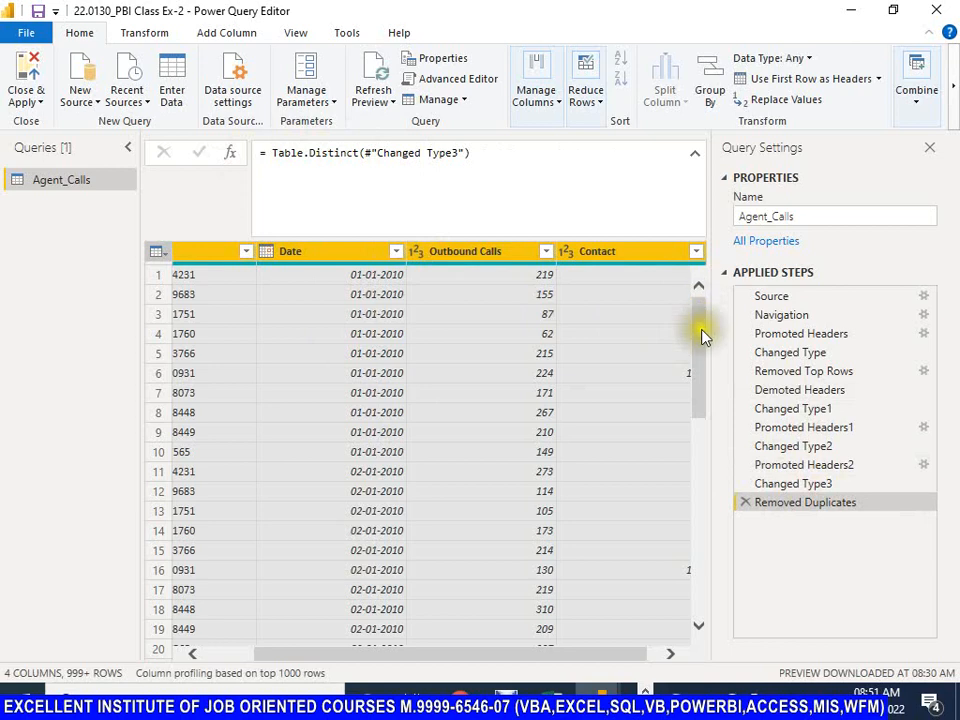
pyautogui.moveTo(698, 321)
pyautogui.mouseDown()
pyautogui.moveTo(712, 586)
pyautogui.moveTo(705, 307)
pyautogui.mouseUp()
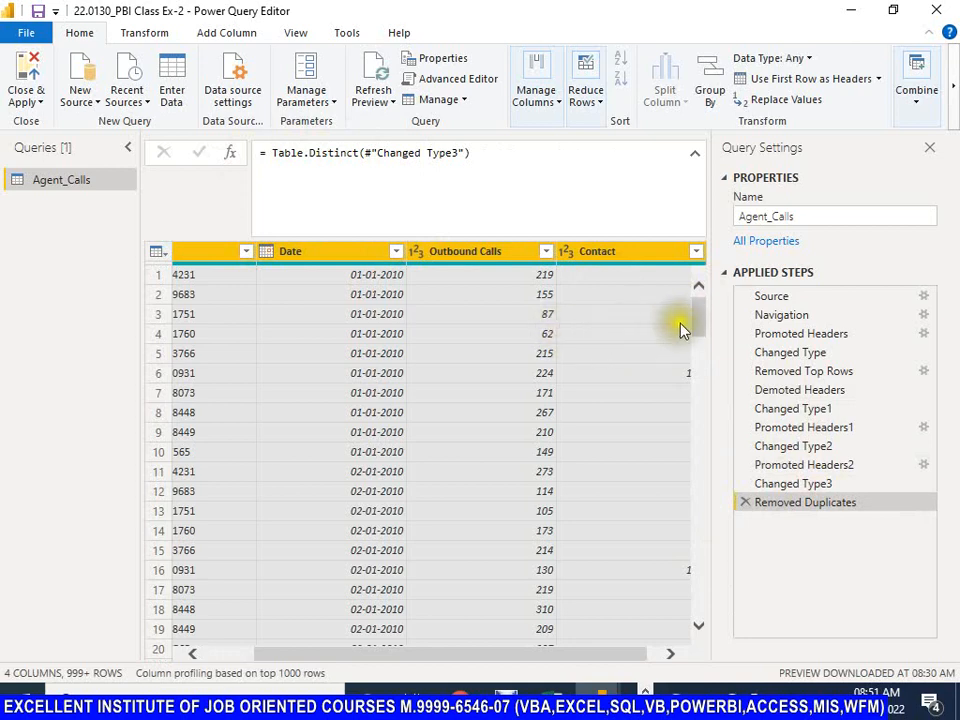
pyautogui.moveTo(696, 315)
pyautogui.mouseDown()
pyautogui.moveTo(714, 375)
pyautogui.moveTo(724, 500)
pyautogui.moveTo(718, 597)
pyautogui.moveTo(707, 576)
pyautogui.moveTo(707, 315)
pyautogui.mouseUp()
pyautogui.click(746, 504)
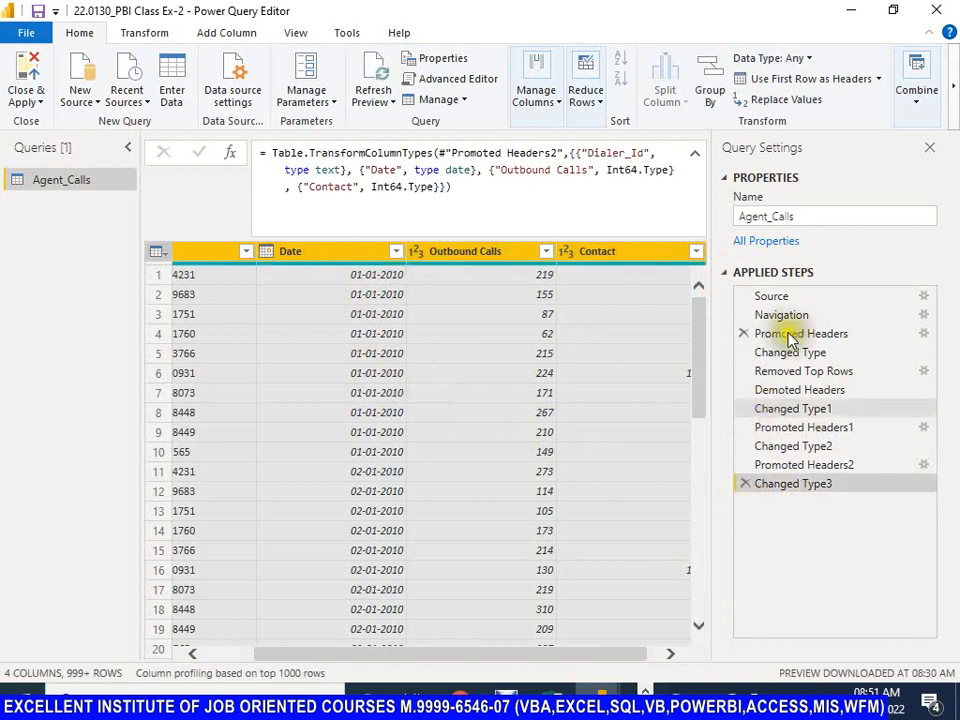
# Step: Remove duplicate rows based on the Date column and inspect the source step and column arguments of the Table.Distinct formula
pyautogui.click(332, 256)
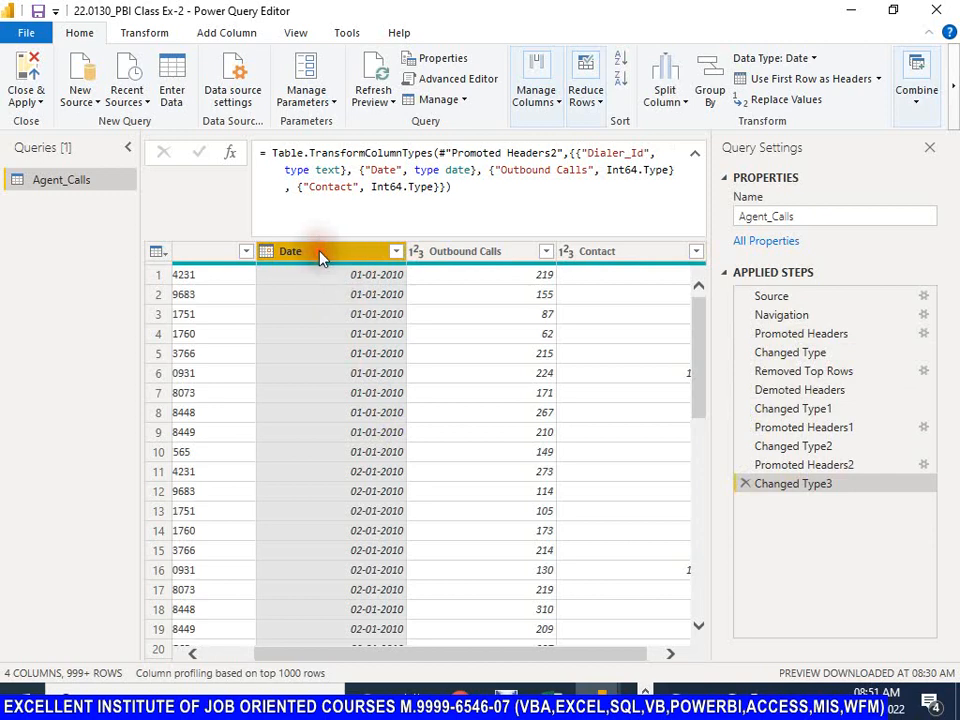
pyautogui.click(598, 104)
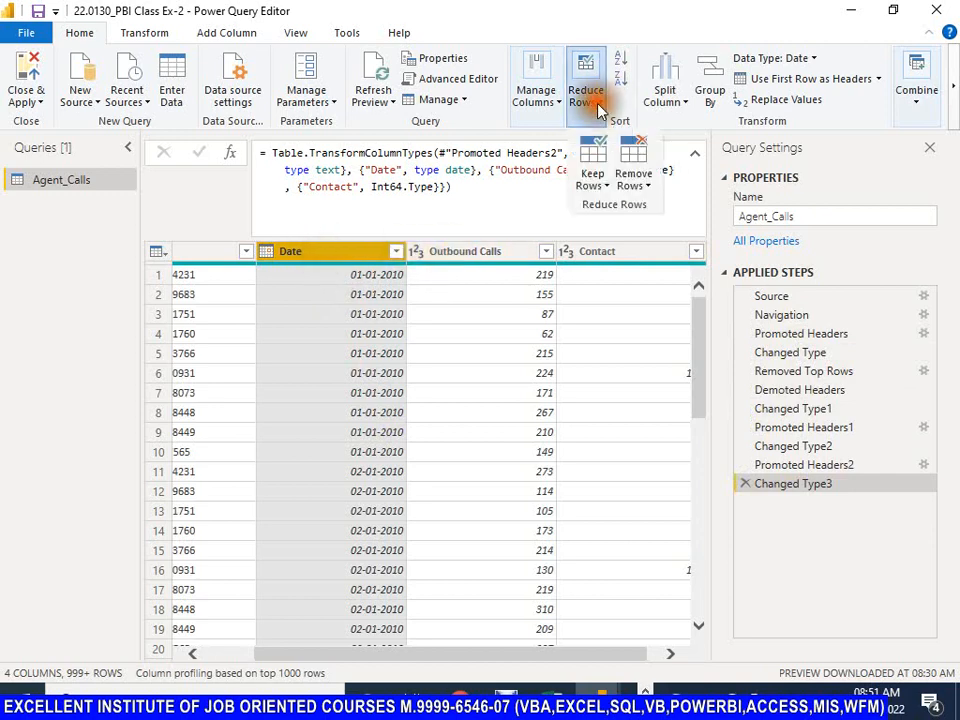
pyautogui.click(636, 180)
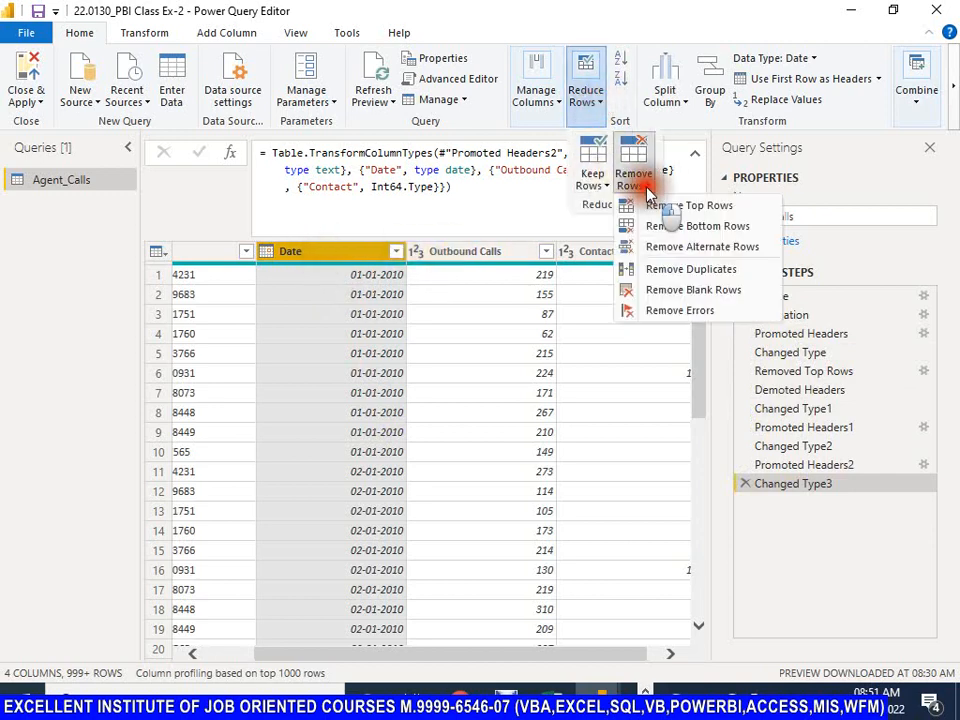
pyautogui.click(678, 272)
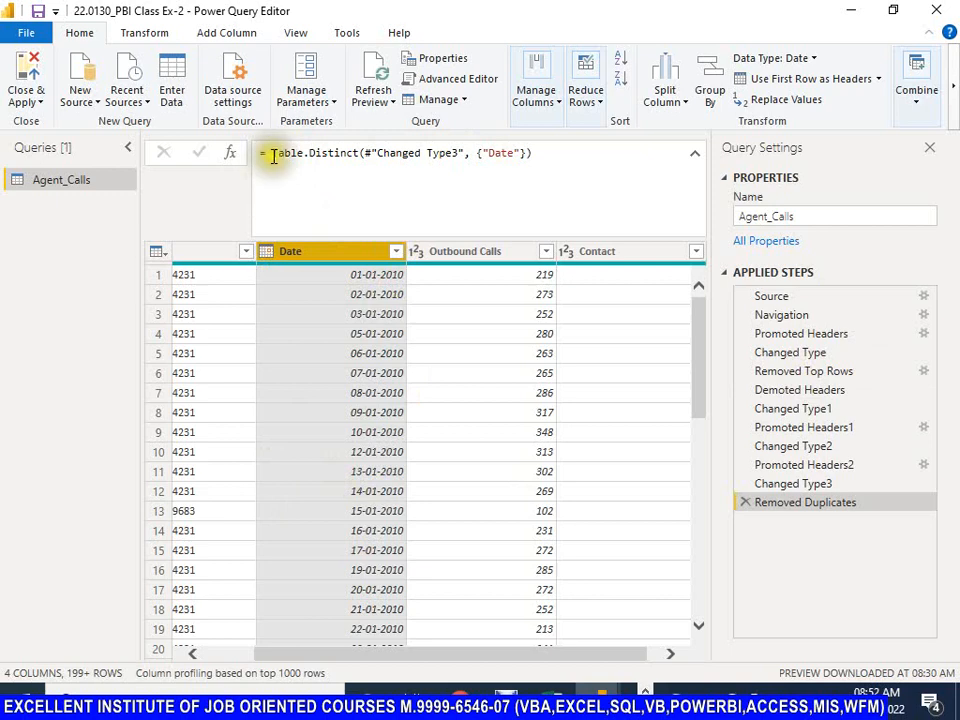
pyautogui.moveTo(271, 155); pyautogui.dragTo(460, 154)
pyautogui.click(370, 153)
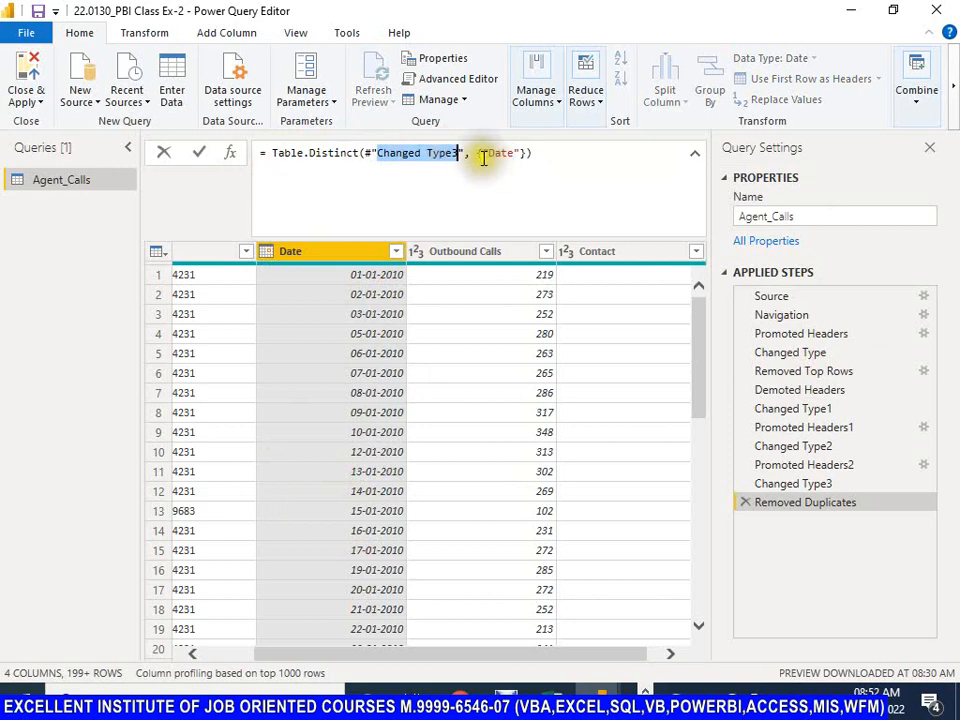
pyautogui.moveTo(484, 154); pyautogui.dragTo(527, 153)
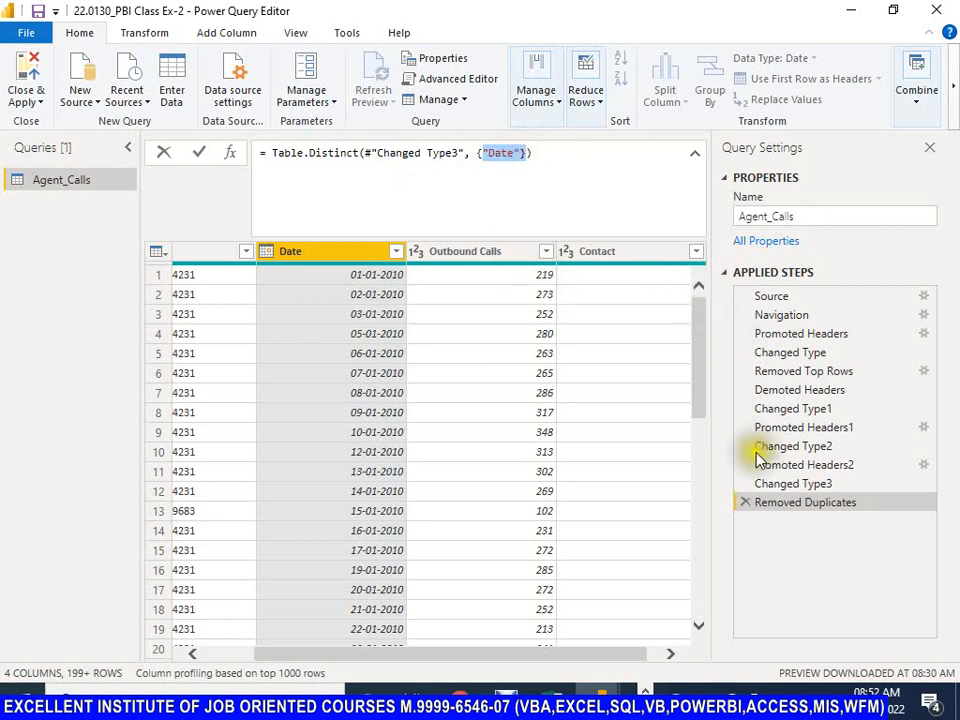
# Step: Delete the Date-based Removed Duplicates step and remove rows duplicated across the Dialer_Id and Date columns
pyautogui.click(748, 506)
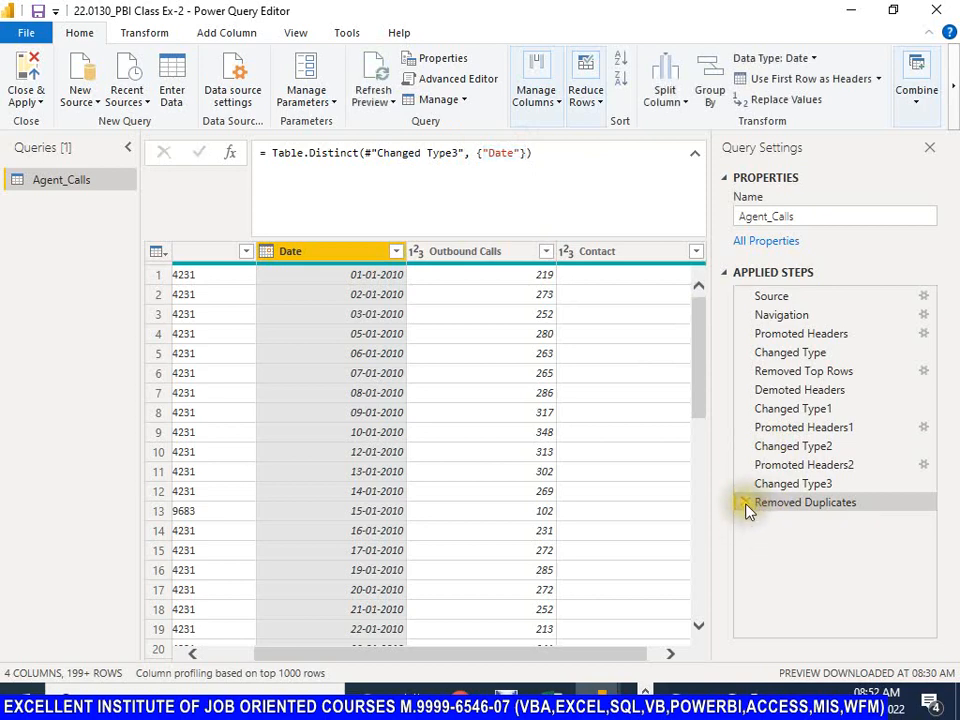
pyautogui.click(746, 505)
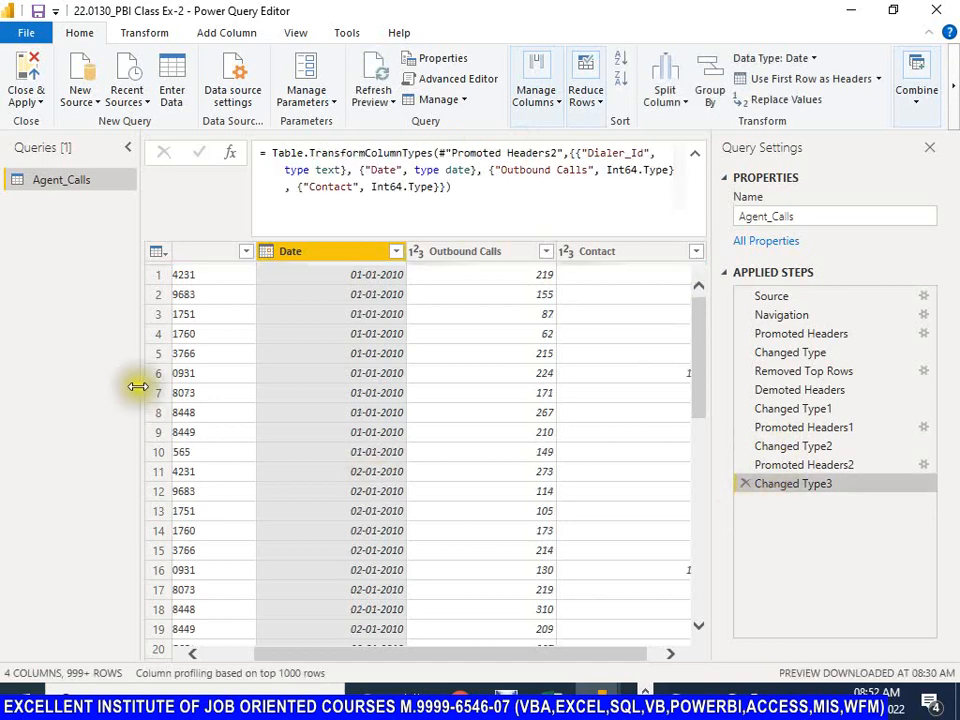
pyautogui.moveTo(343, 653); pyautogui.dragTo(242, 653)
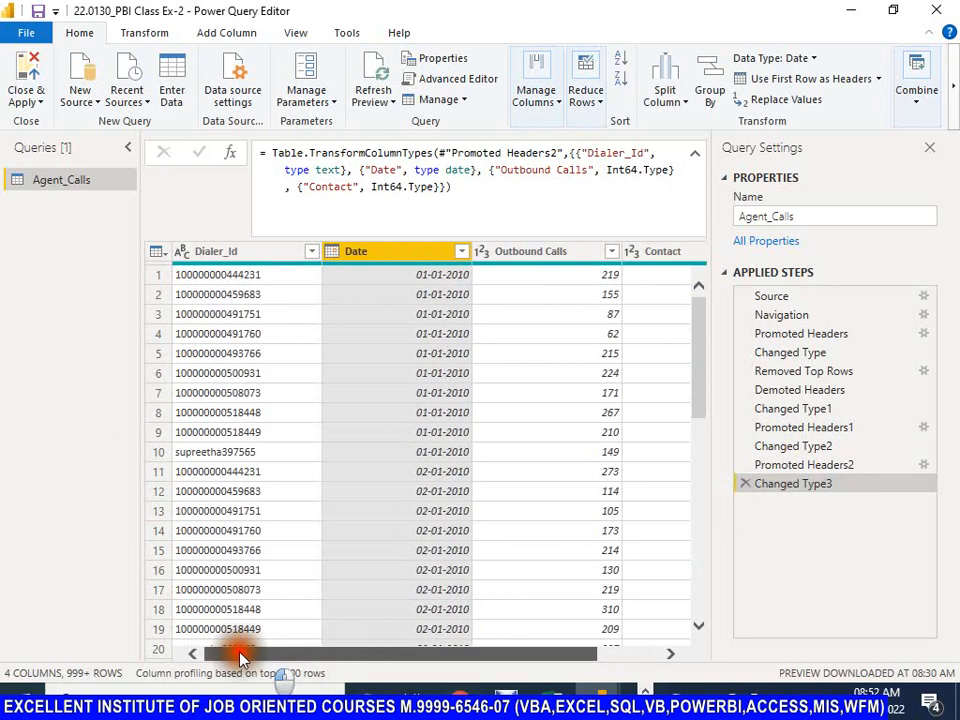
pyautogui.click(217, 251)
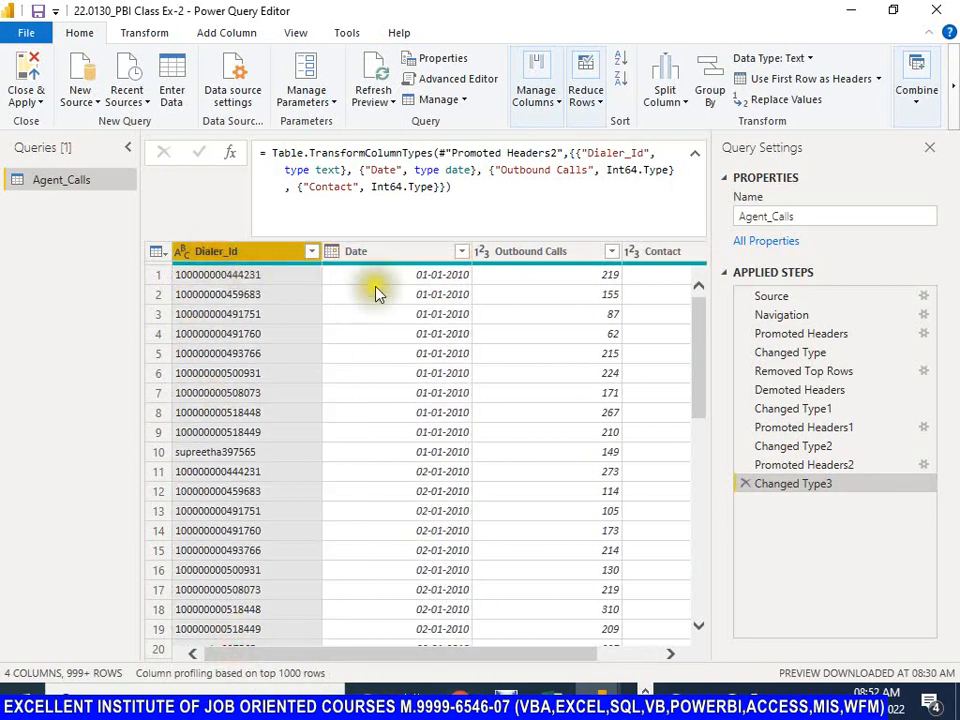
pyautogui.keyDown('ctrl'); pyautogui.click(390, 252); pyautogui.keyUp('ctrl')
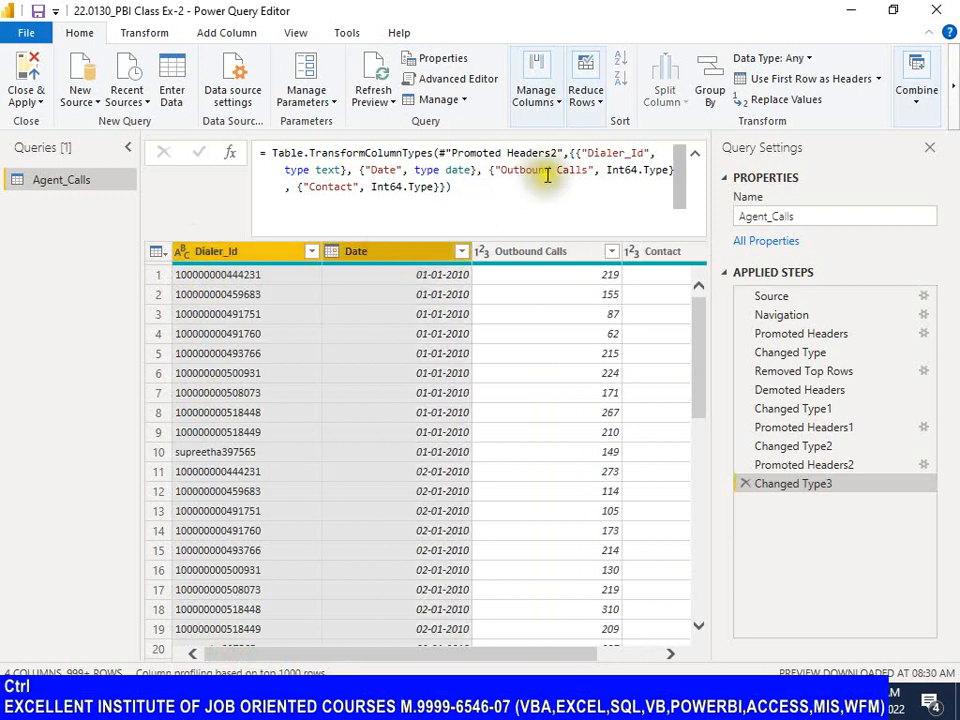
pyautogui.click(598, 100)
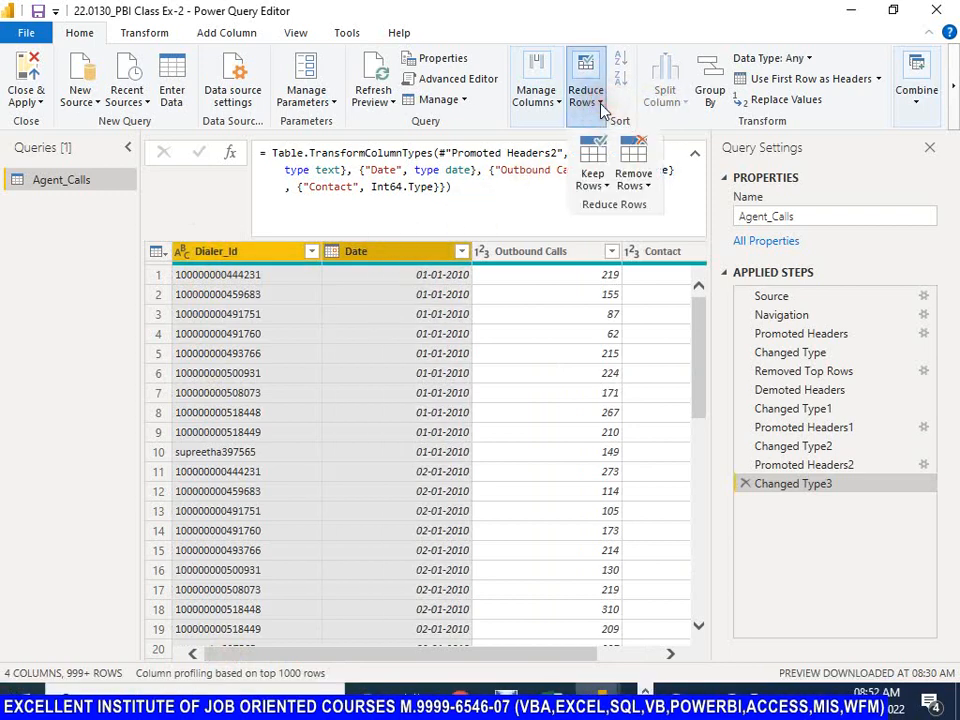
pyautogui.click(641, 184)
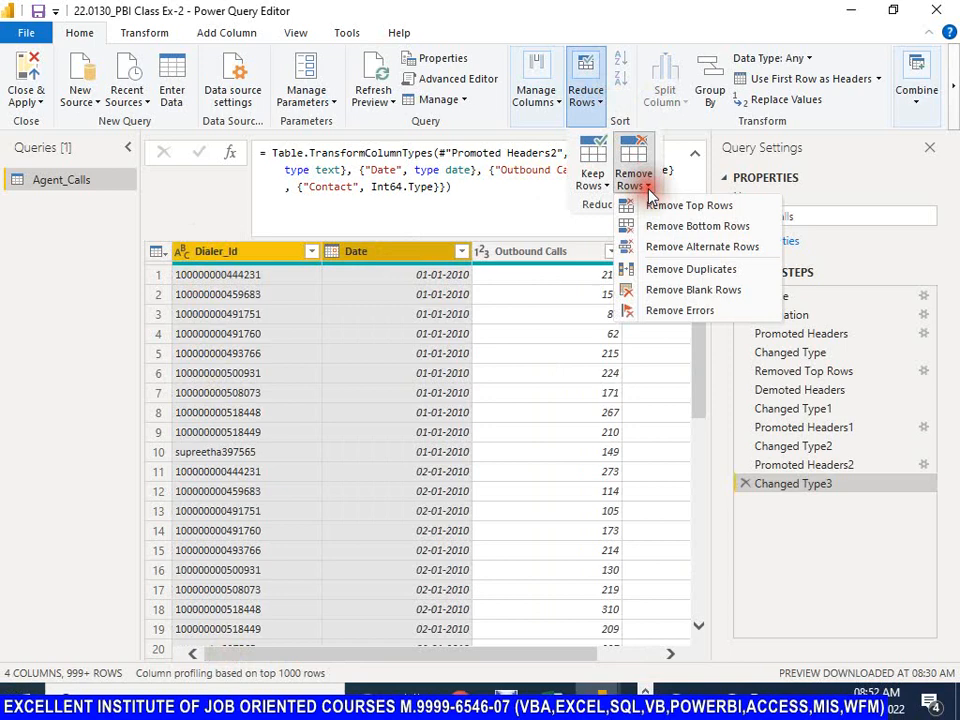
pyautogui.click(684, 270)
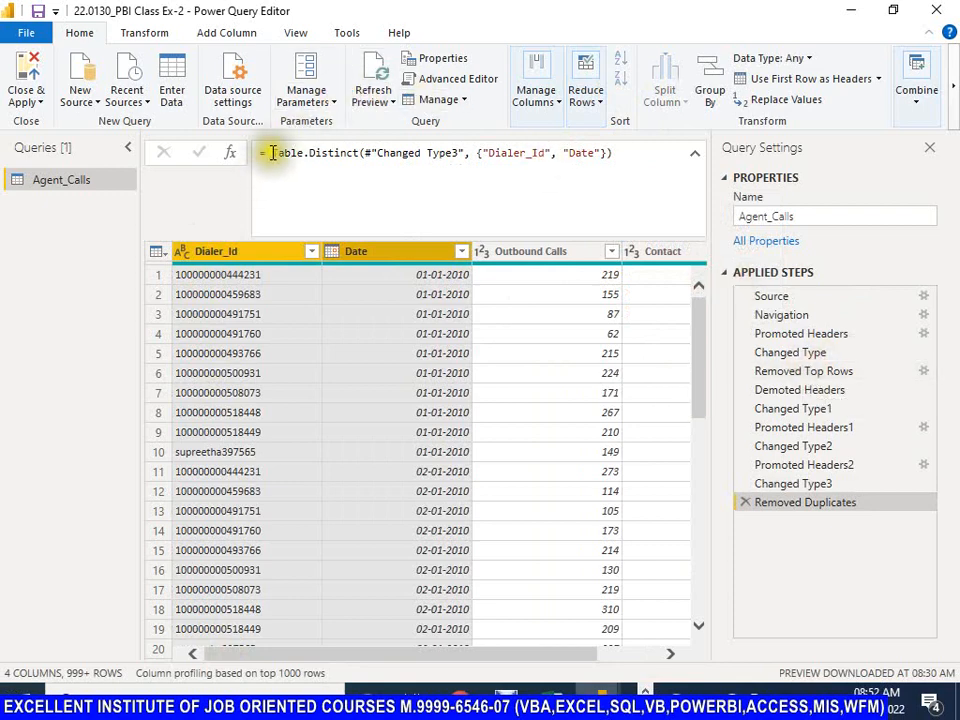
# Step: Add "Contact" as a third column after "Dialer_Id" and "Date" in the Removed Duplicates step's Table.Distinct formula and apply the edit
pyautogui.moveTo(269, 156); pyautogui.dragTo(485, 153)
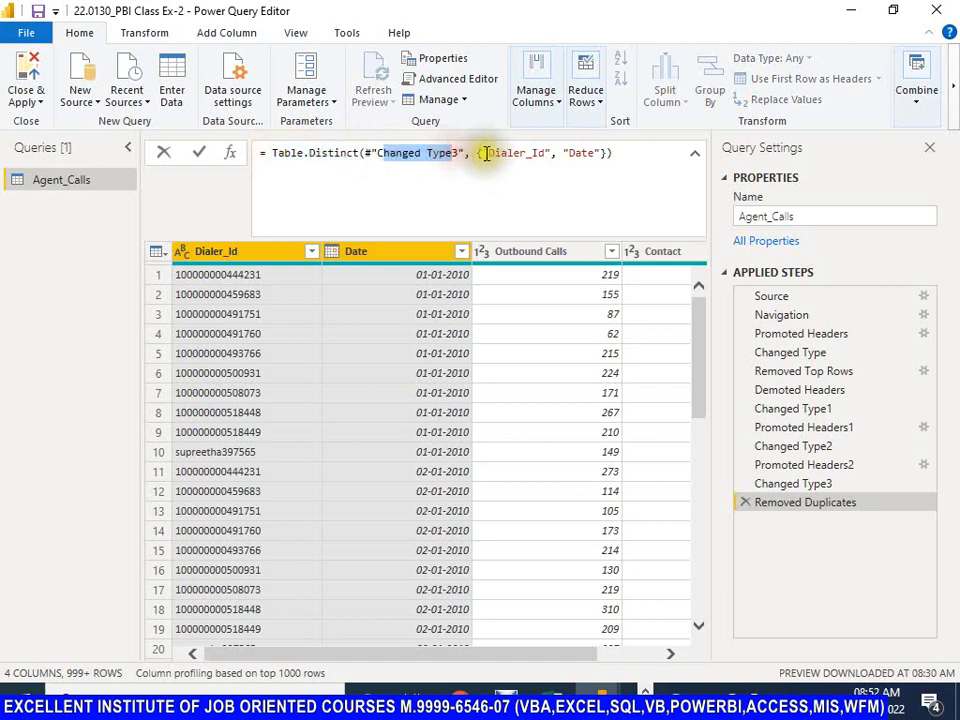
pyautogui.click(480, 154)
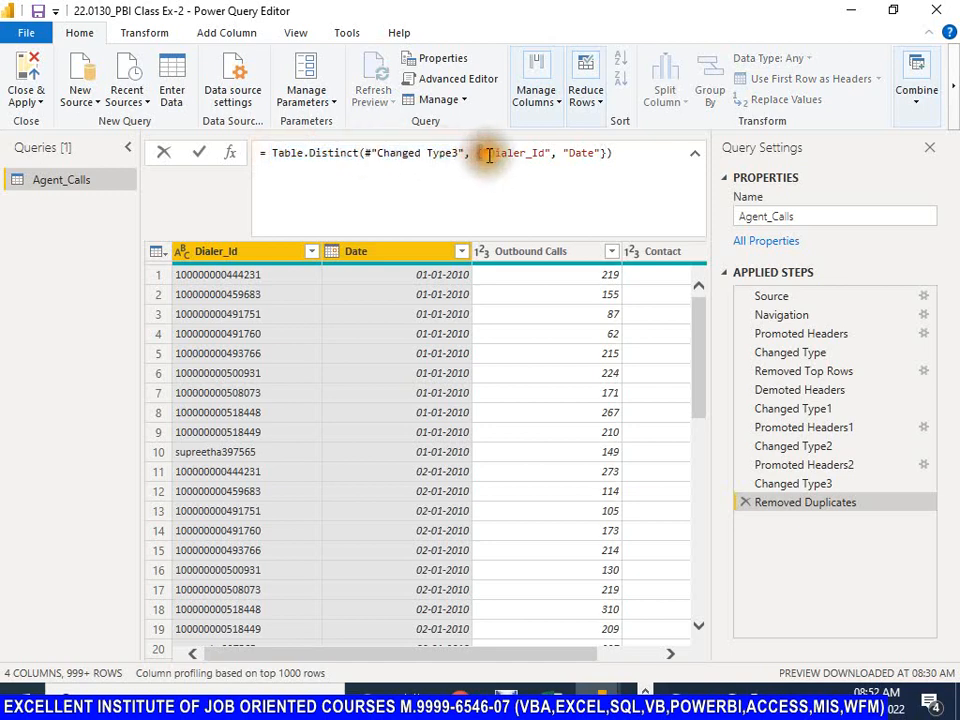
pyautogui.moveTo(486, 153); pyautogui.dragTo(601, 153)
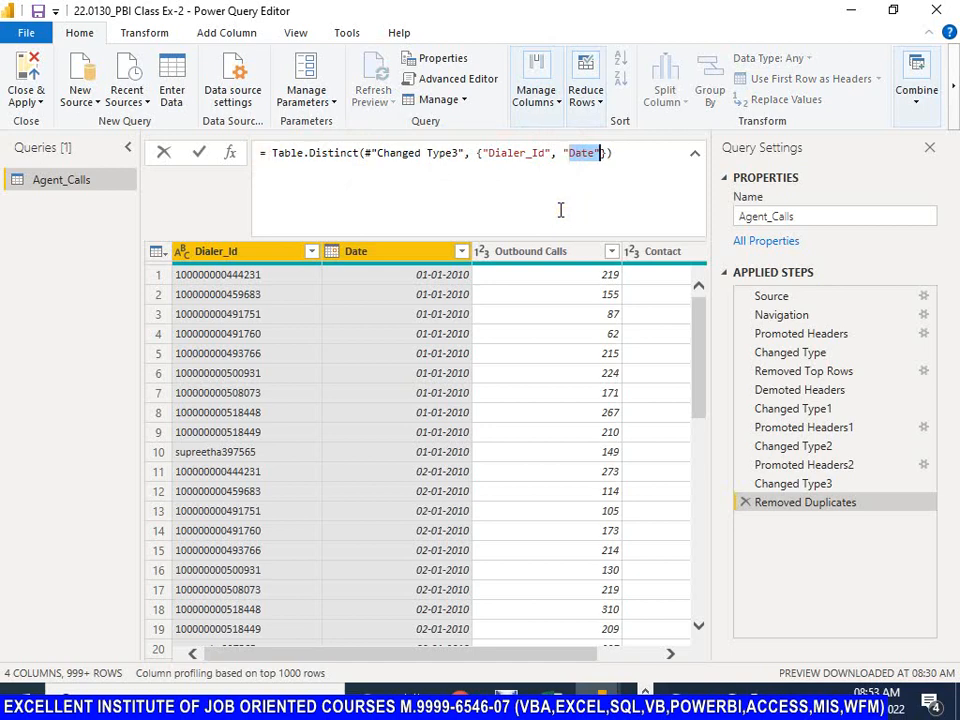
pyautogui.press('Left')
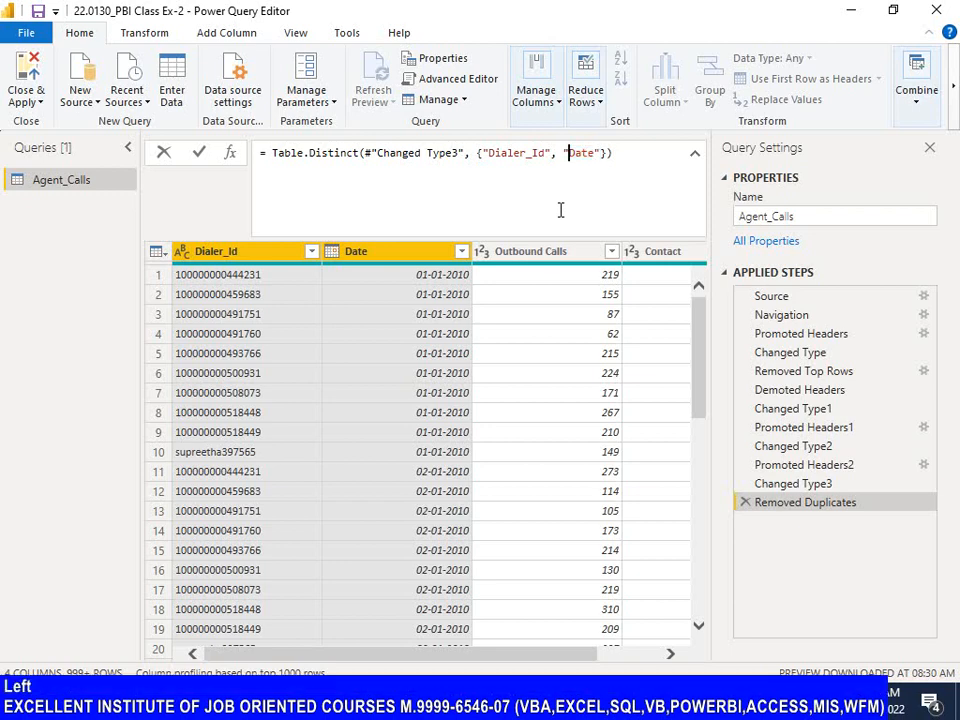
pyautogui.hotkey('shift', 'Right')
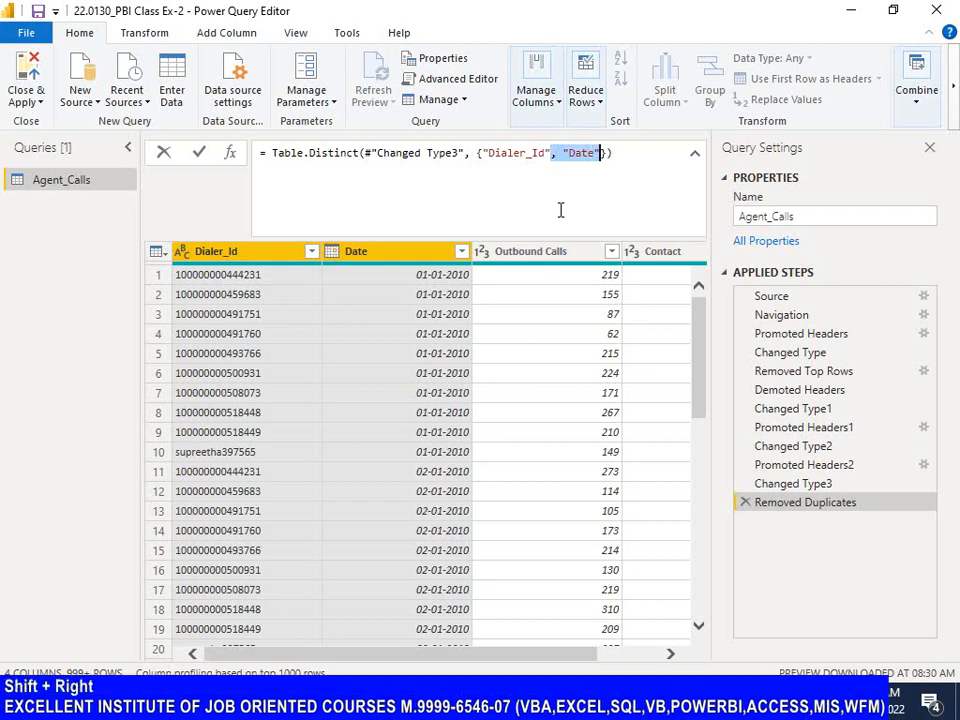
pyautogui.press('Right')
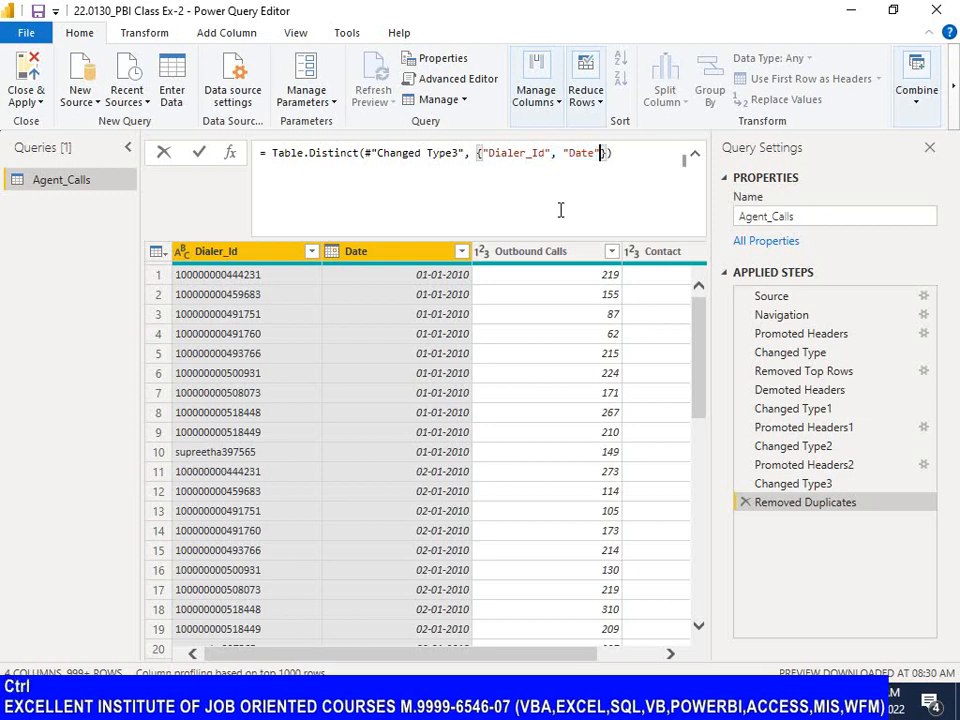
pyautogui.press('Left')
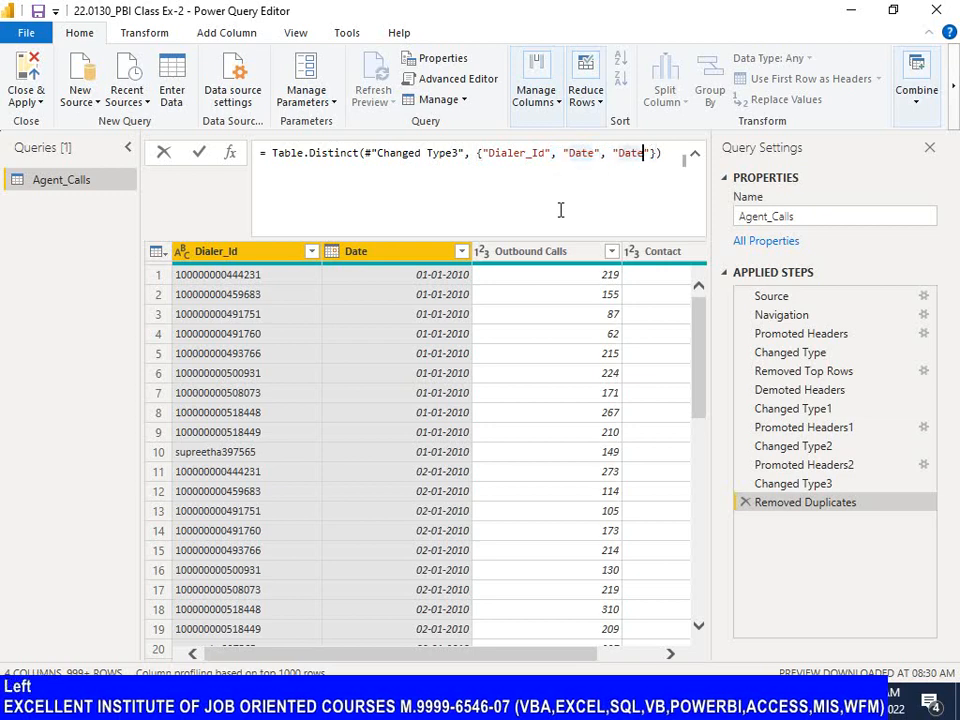
pyautogui.hotkey('shift', 'Left')
pyautogui.hotkey('shift', 'Left')
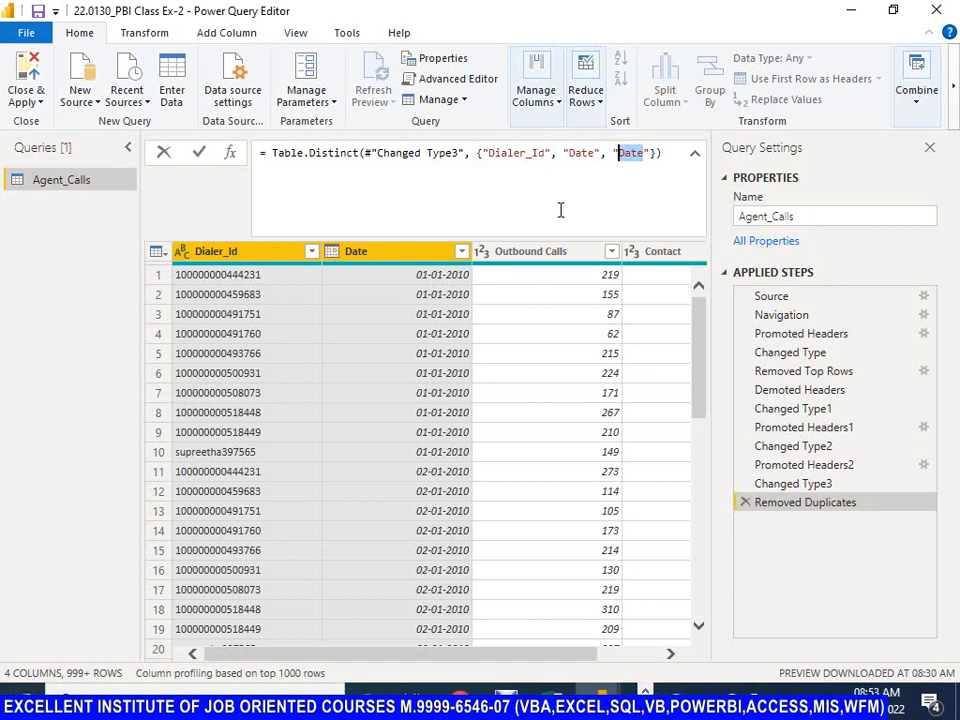
pyautogui.press('shift')
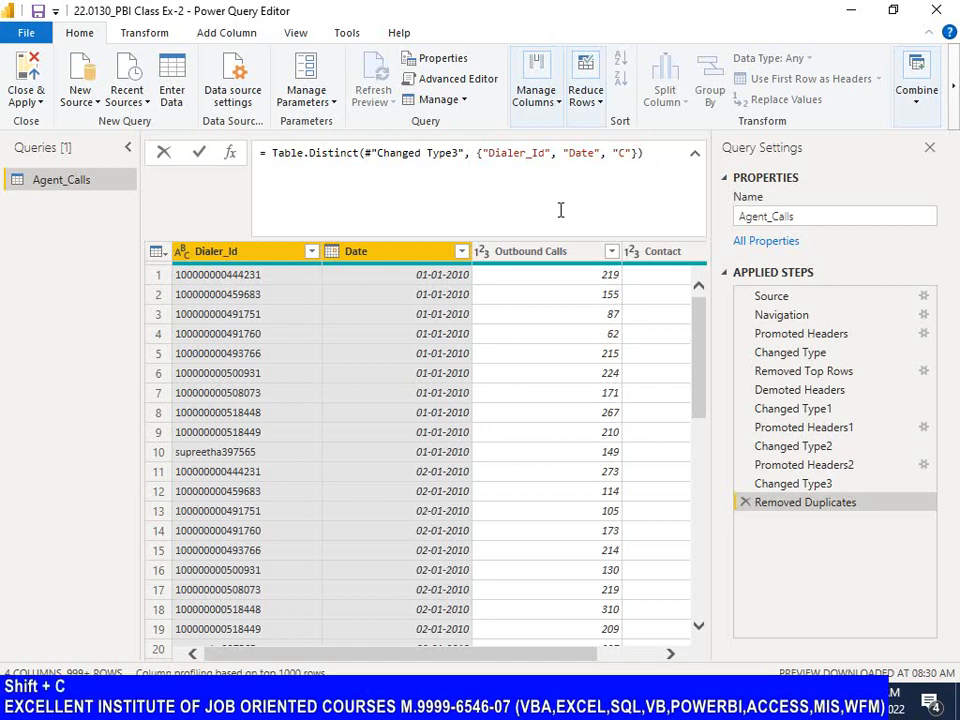
pyautogui.write('ontact')
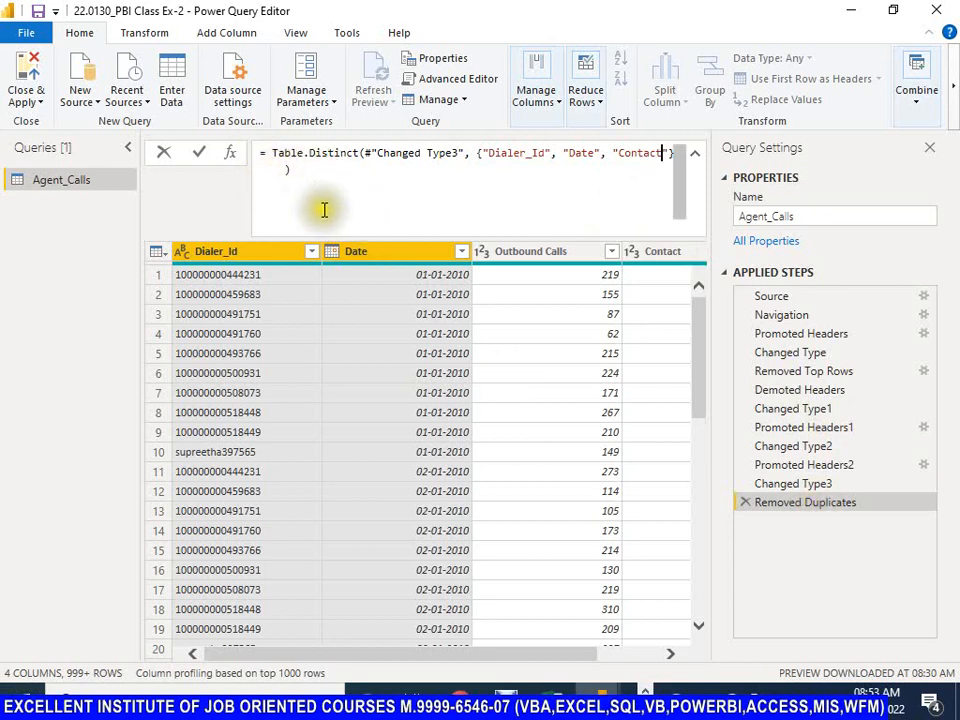
pyautogui.click(200, 154)
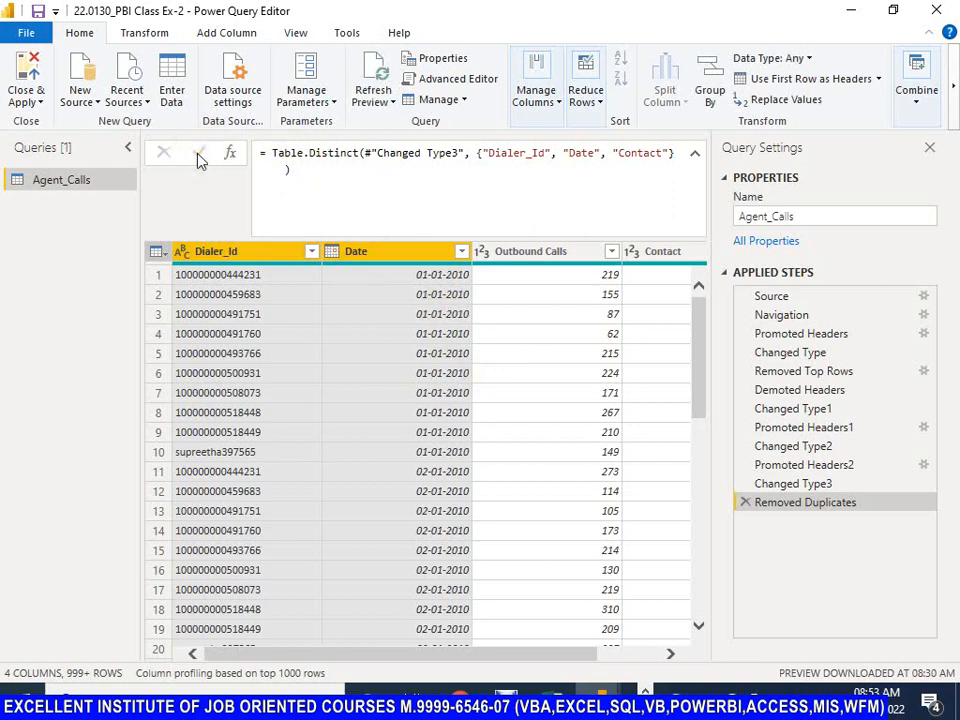
# Step: Compare the data in Changed Type3 and Removed Duplicates, and examine the Outbound Calls, Contact and Date columns
pyautogui.click(800, 485)
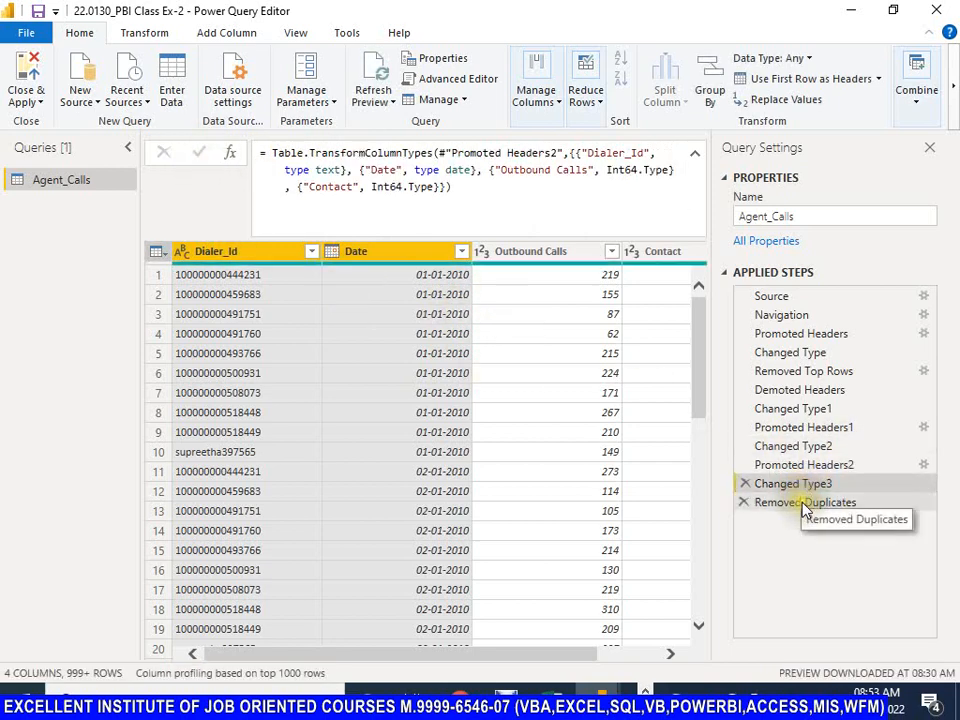
pyautogui.click(805, 506)
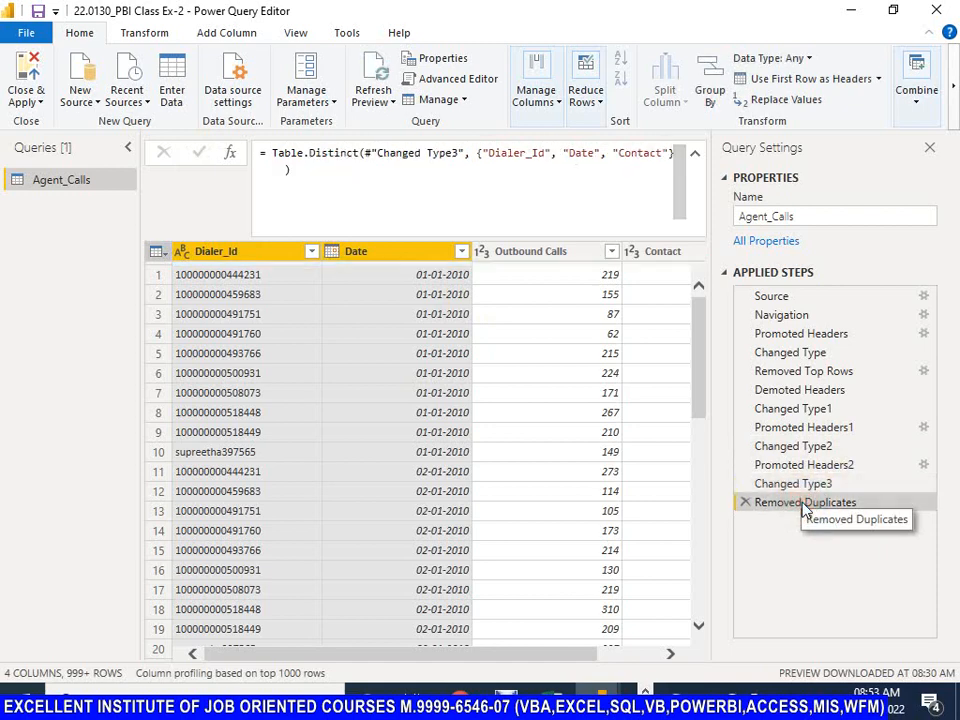
pyautogui.click(527, 253)
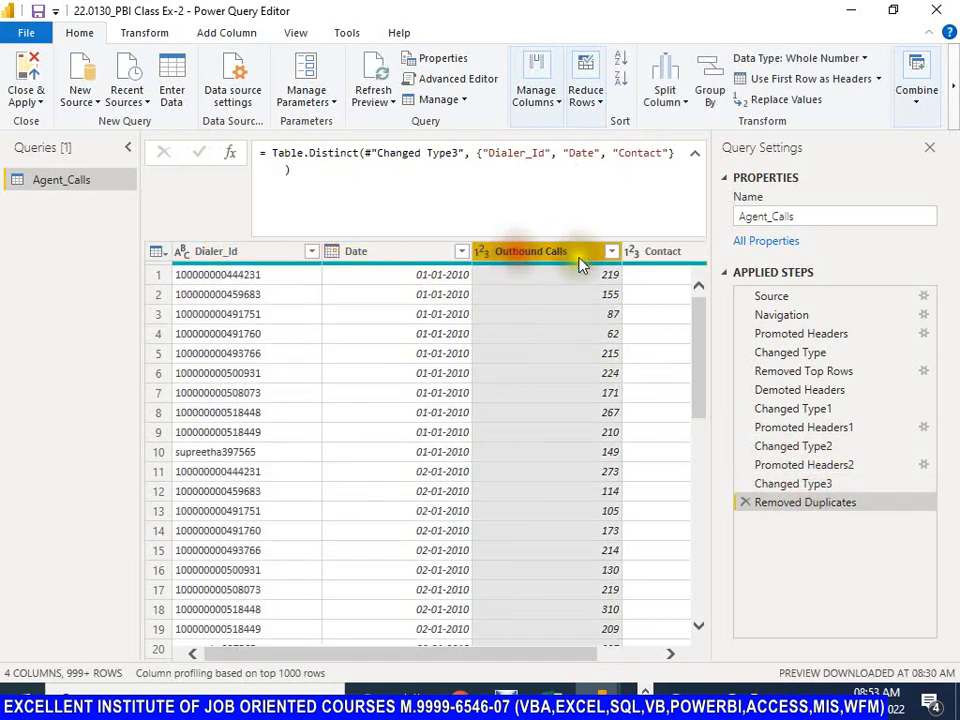
pyautogui.click(656, 254)
pyautogui.click(476, 258)
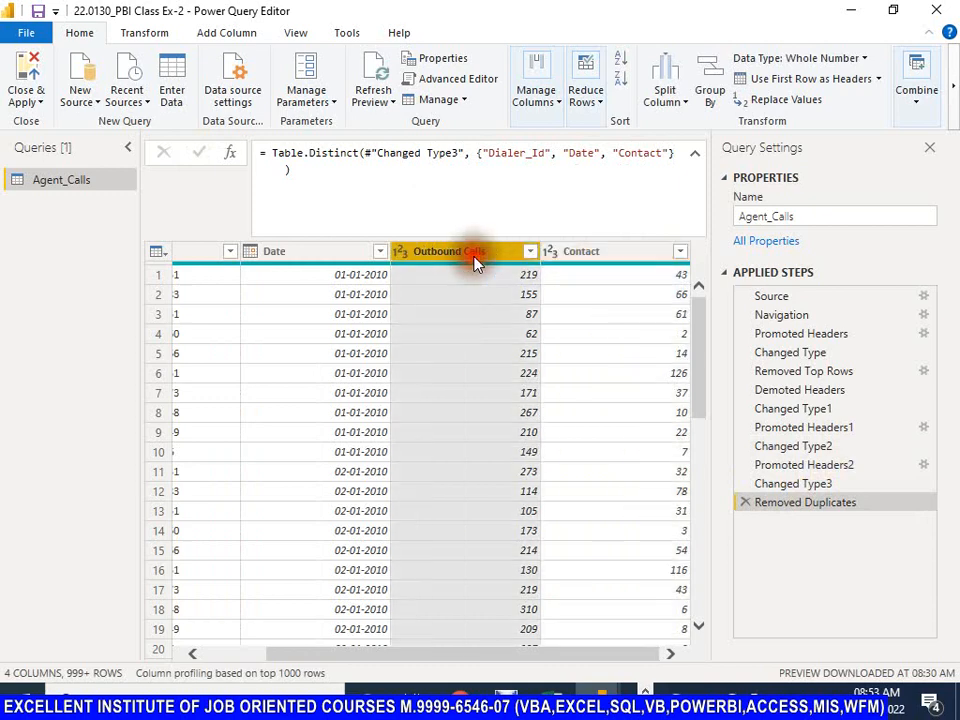
pyautogui.click(355, 253)
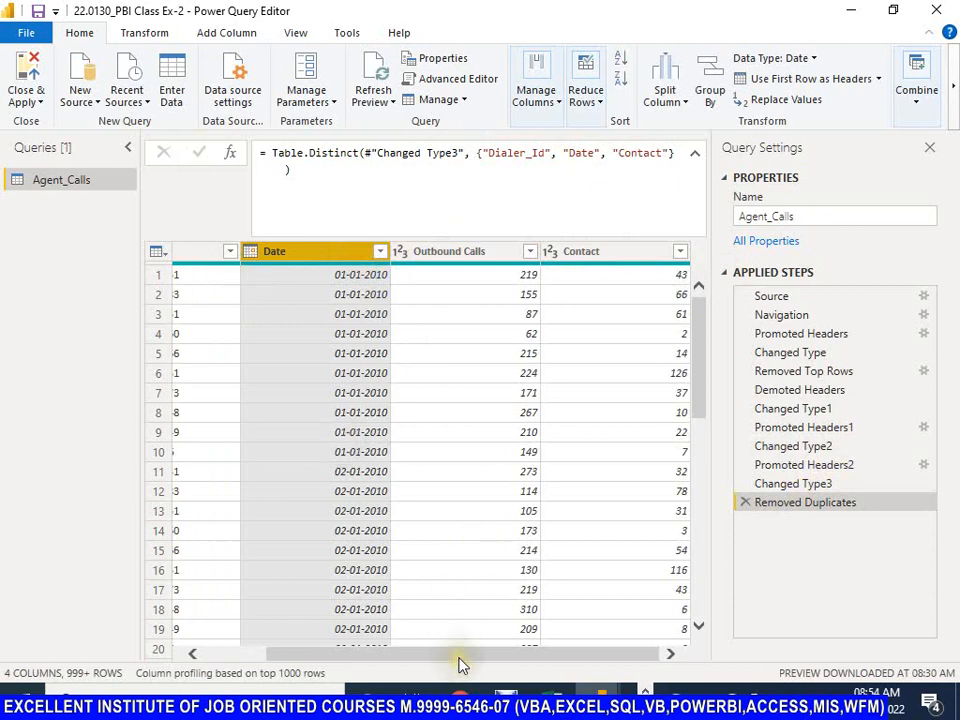
pyautogui.moveTo(461, 664); pyautogui.dragTo(364, 664)
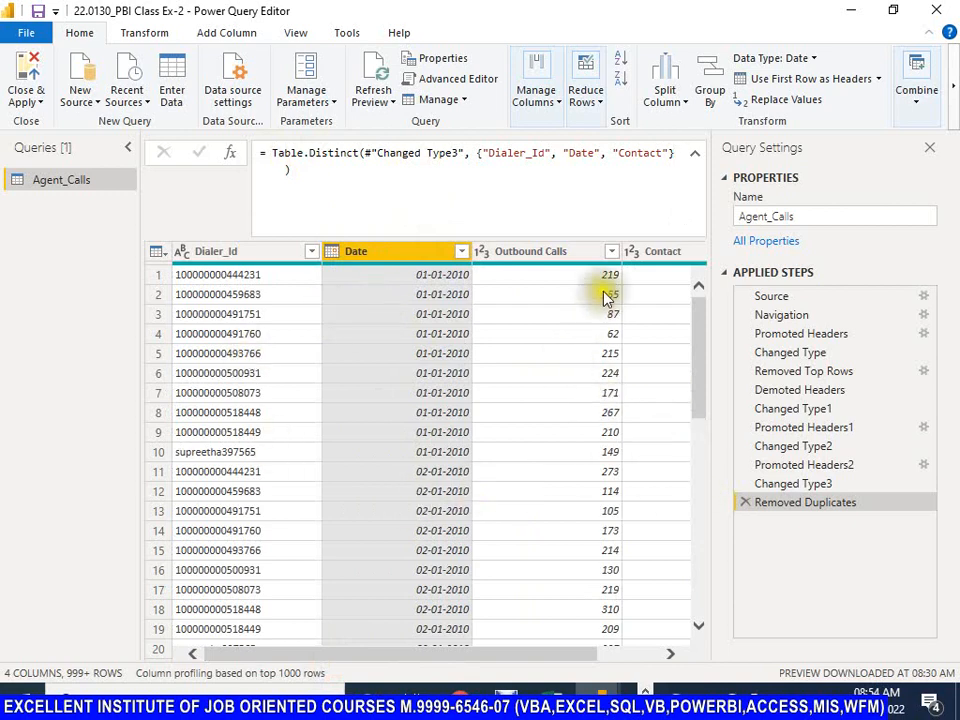
# Step: Open the Remove Rows options for the Agent_Calls query
pyautogui.click(594, 100)
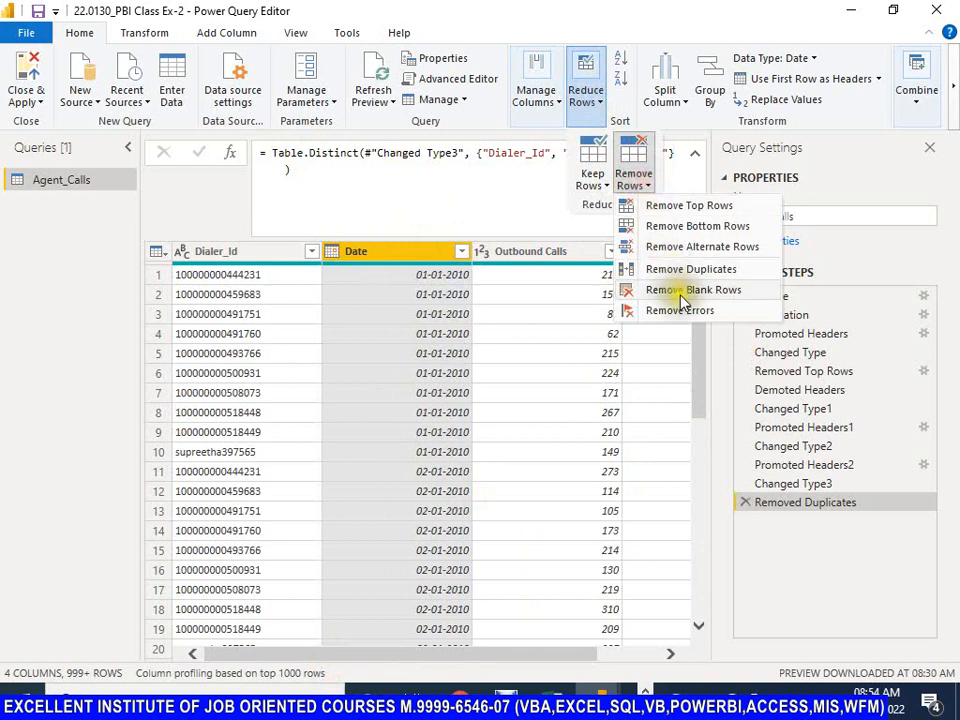
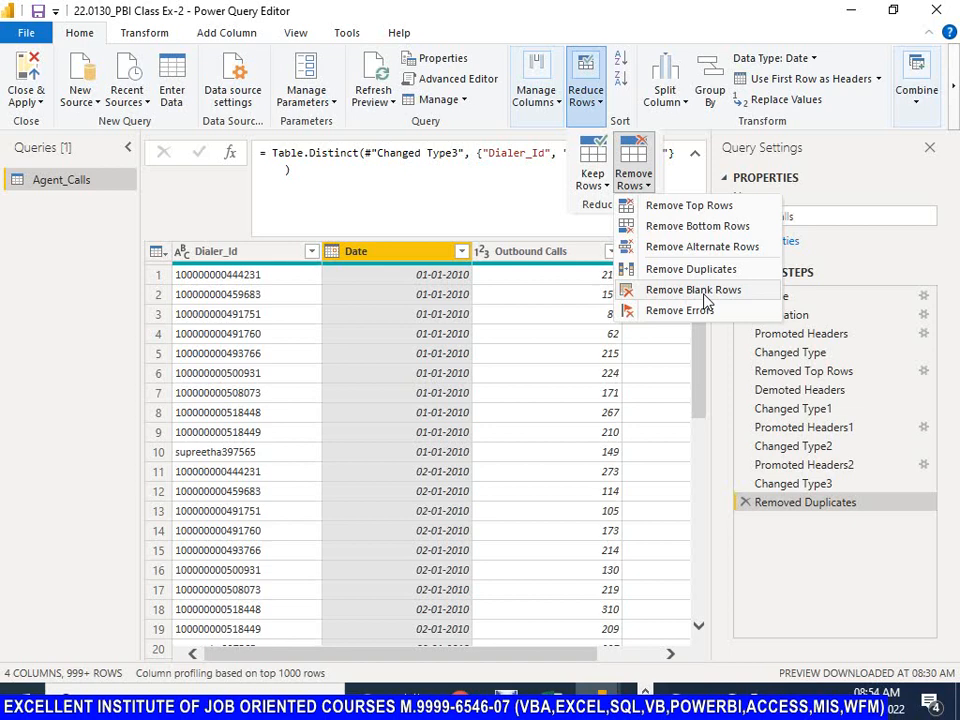
# Step: Remove the blank rows from Agent_Calls and check the Removed Blank Rows step's properties without changing them
pyautogui.click(704, 297)
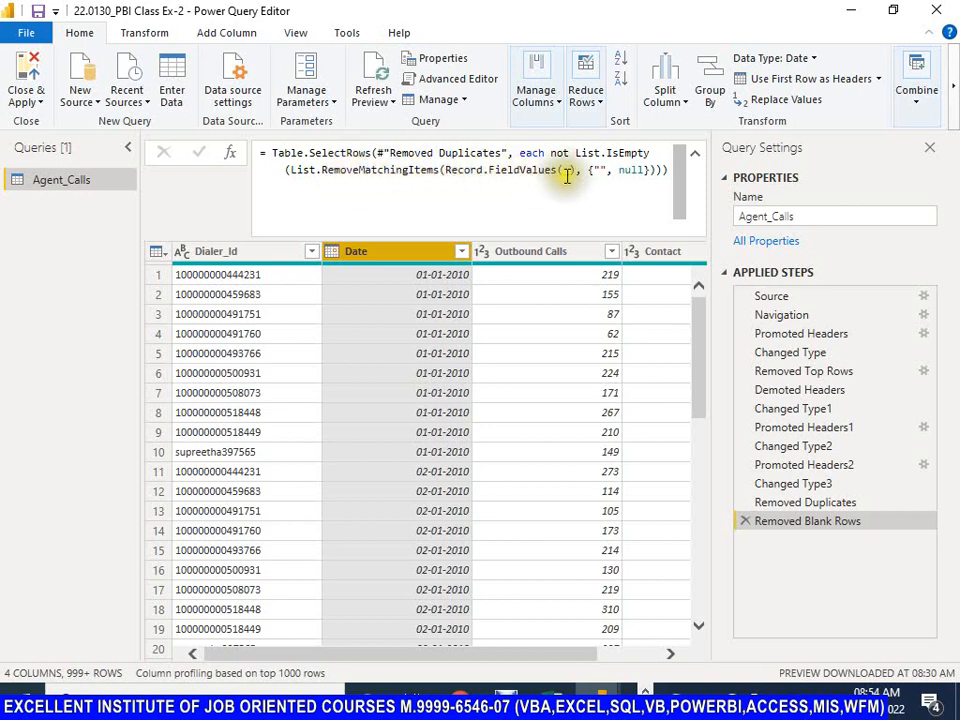
pyautogui.moveTo(680, 186)
pyautogui.mouseDown()
pyautogui.moveTo(679, 203)
pyautogui.moveTo(686, 193)
pyautogui.mouseUp()
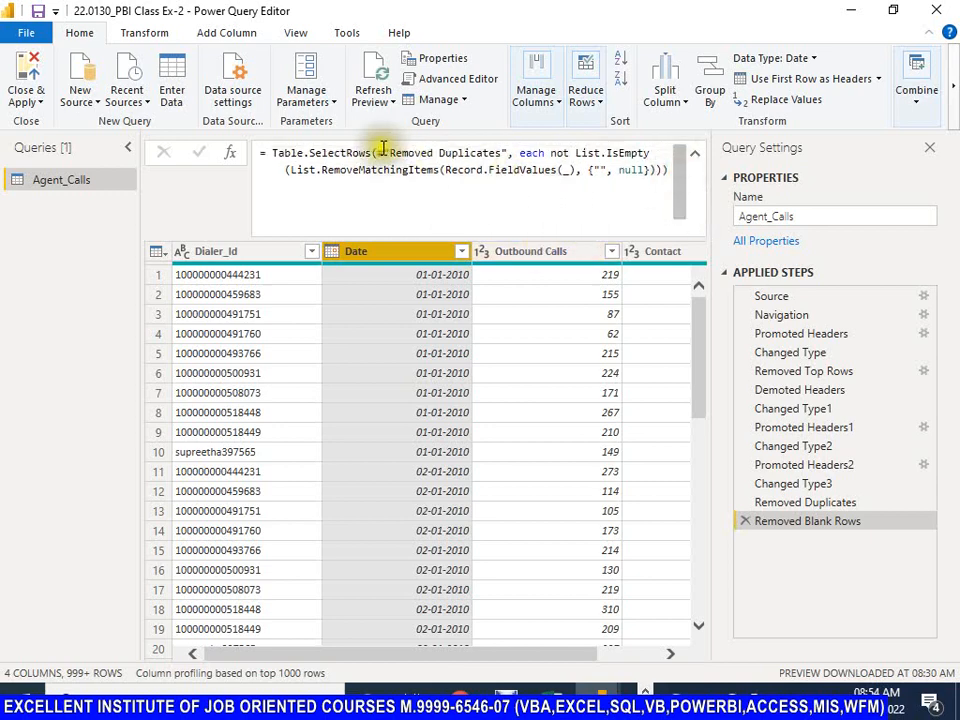
pyautogui.click(790, 524)
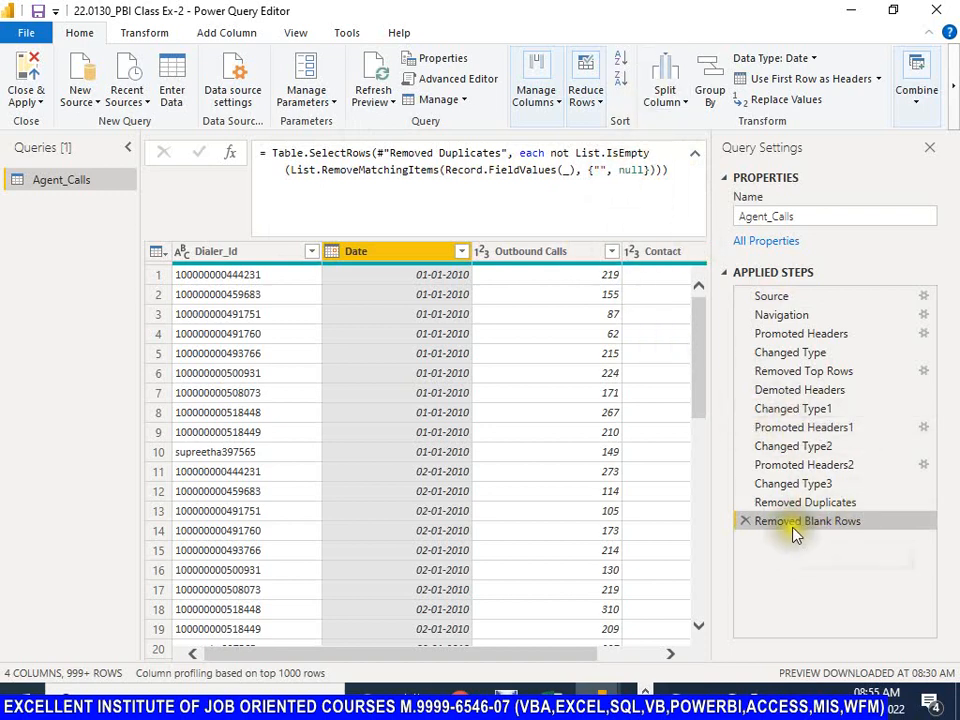
pyautogui.rightClick(797, 524)
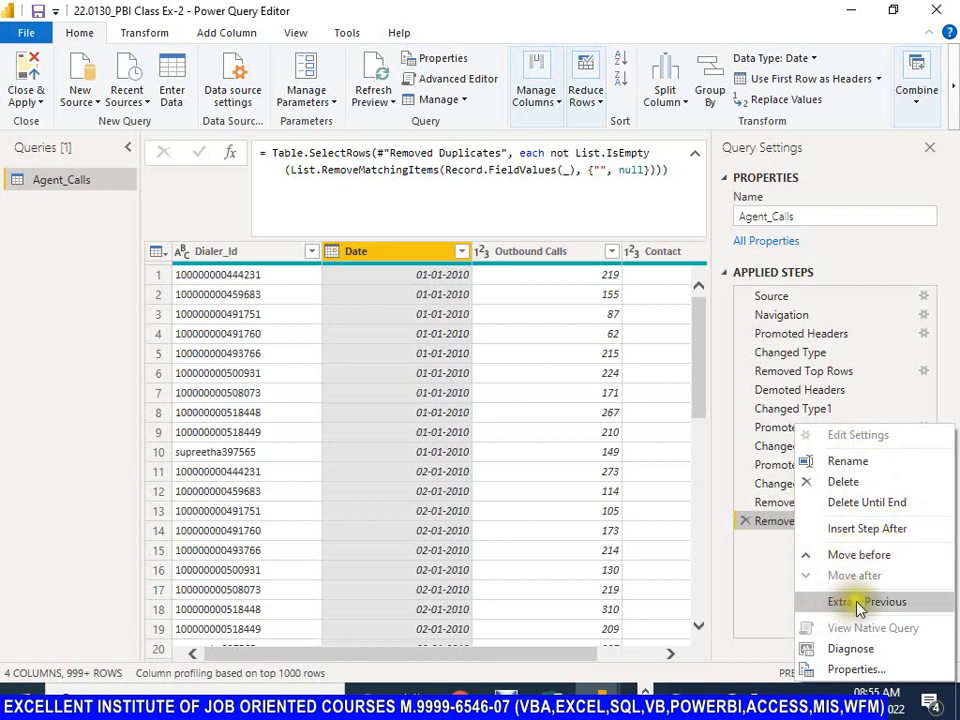
pyautogui.click(847, 673)
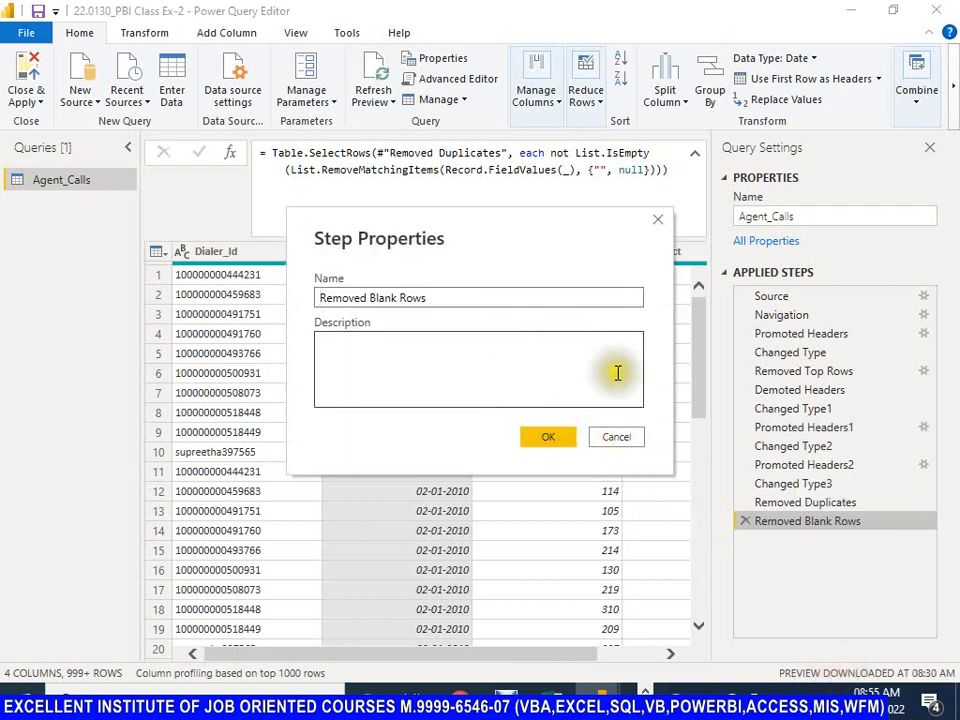
pyautogui.click(618, 437)
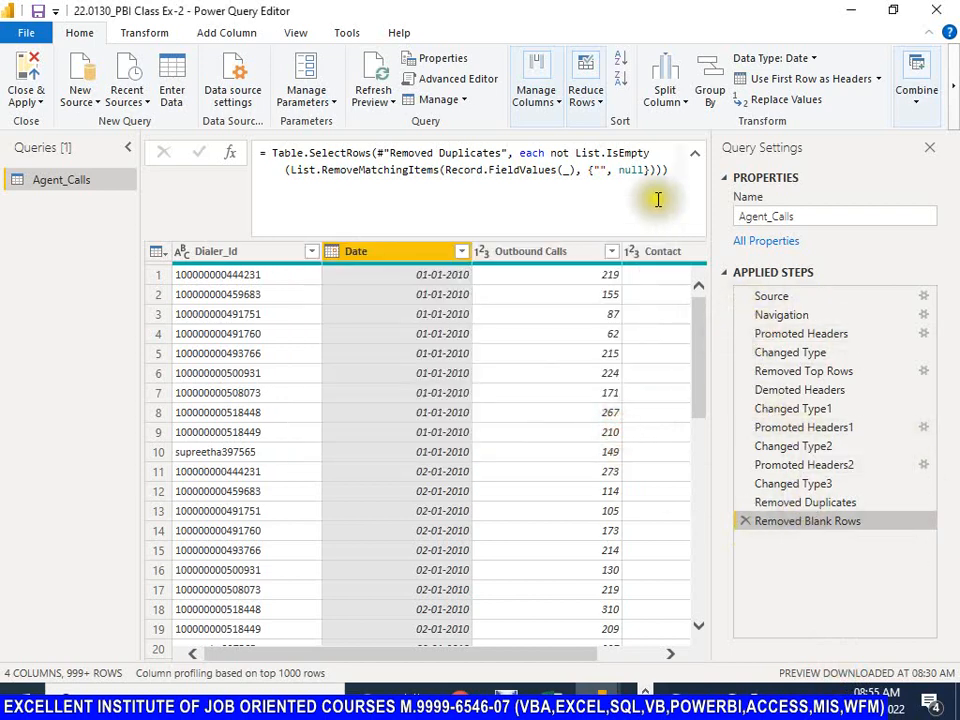
# Step: Try removing the rows with errors in the Date column only, compare with Removed Blank Rows, and delete the Removed Errors step
pyautogui.click(603, 100)
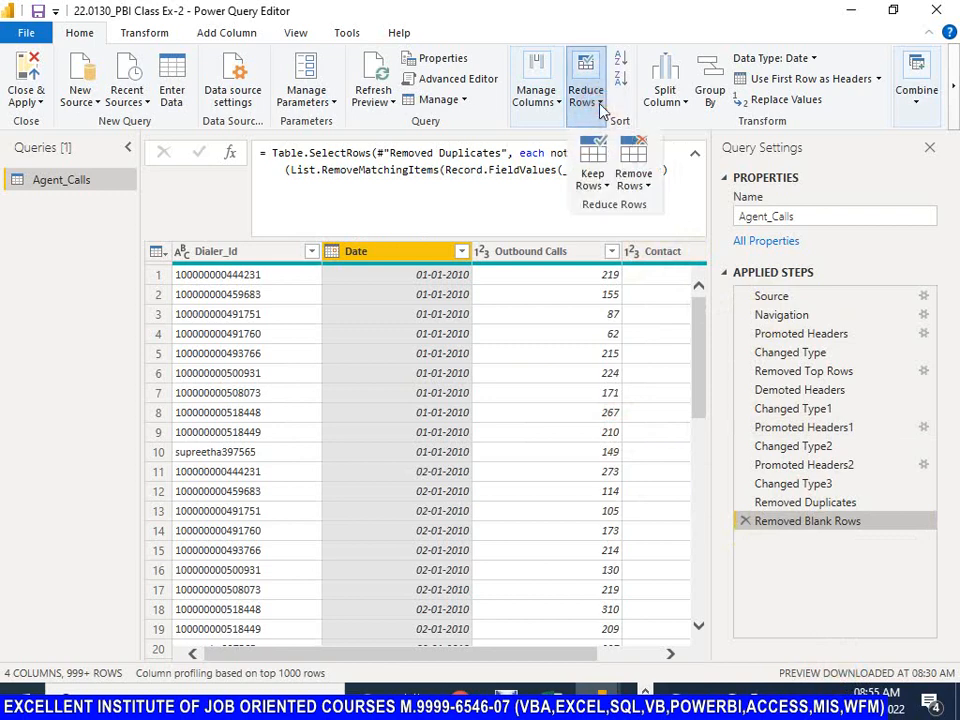
pyautogui.click(646, 188)
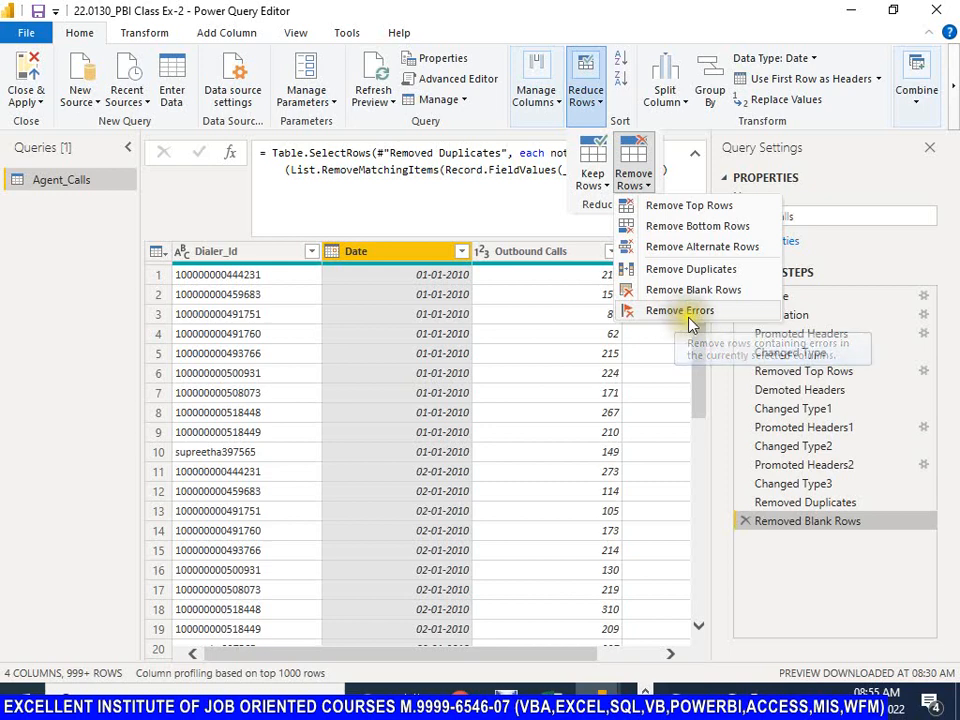
pyautogui.click(661, 320)
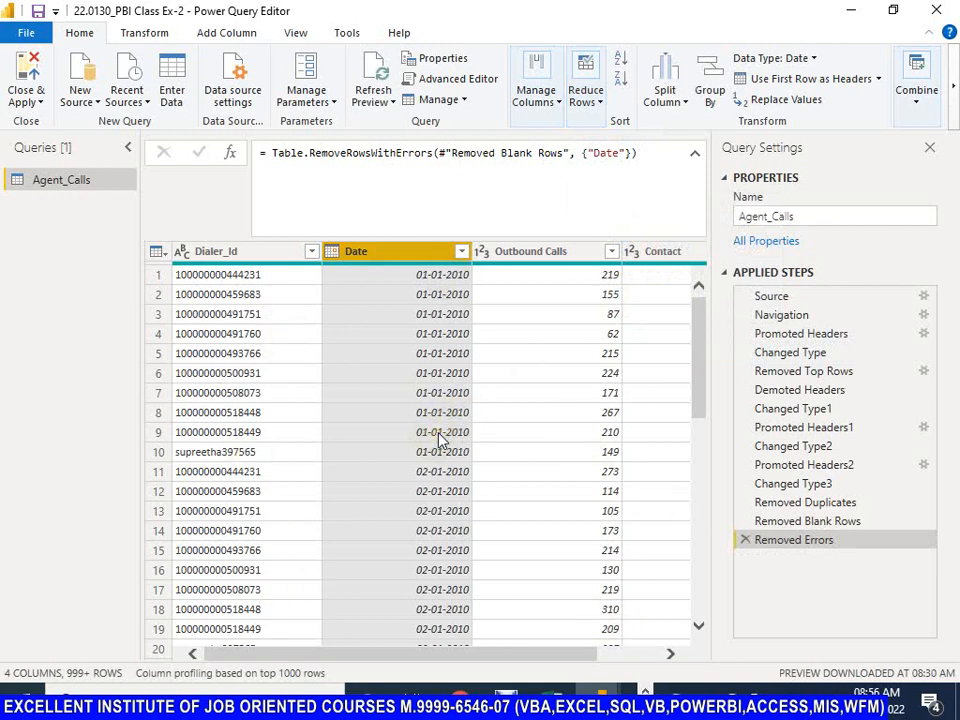
pyautogui.click(770, 528)
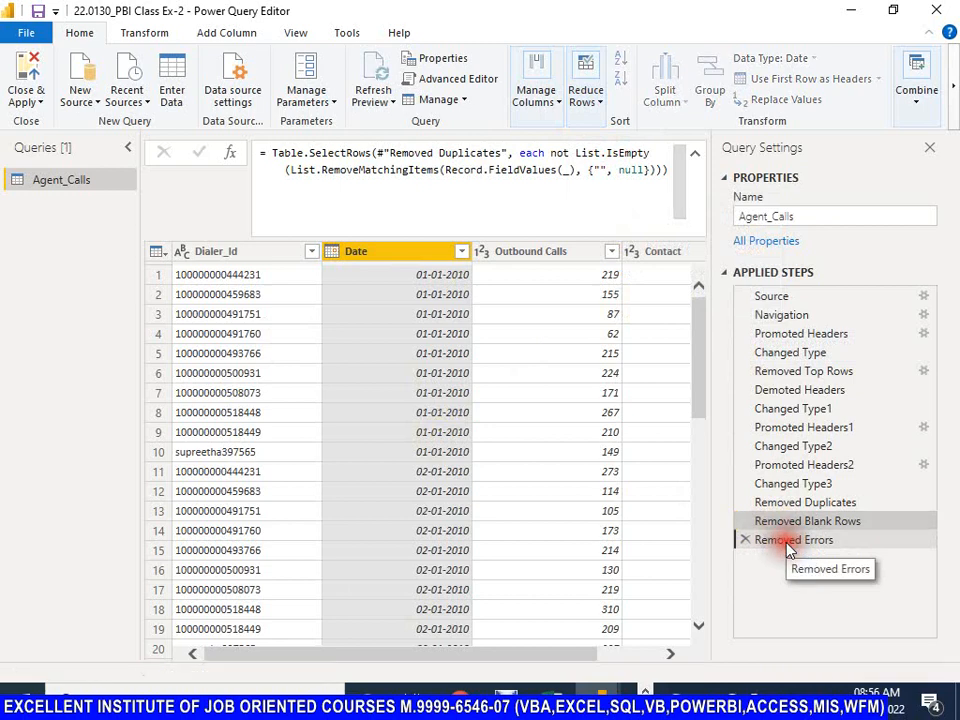
pyautogui.click(789, 546)
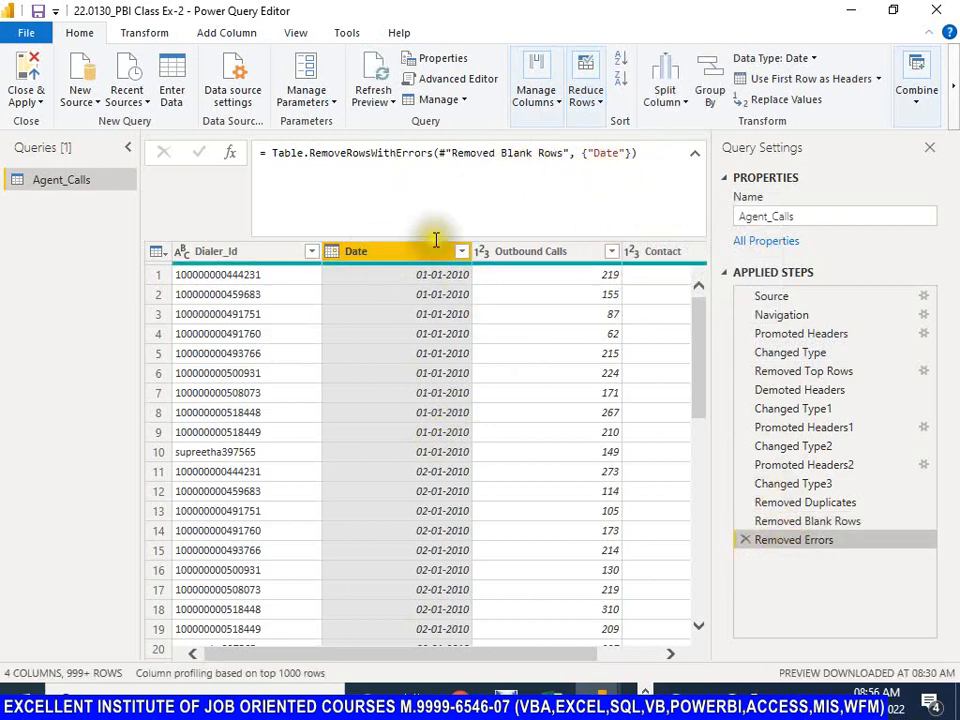
pyautogui.click(745, 542)
pyautogui.click(745, 541)
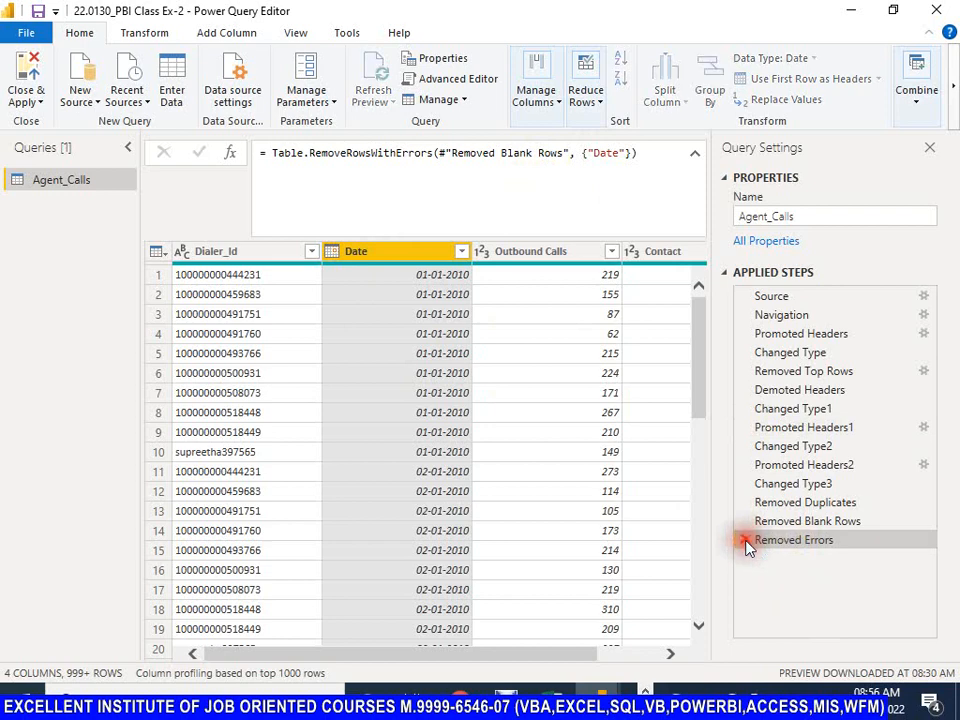
# Step: Select the entire Agent_Calls table and remove the rows containing errors in any column
pyautogui.click(155, 253)
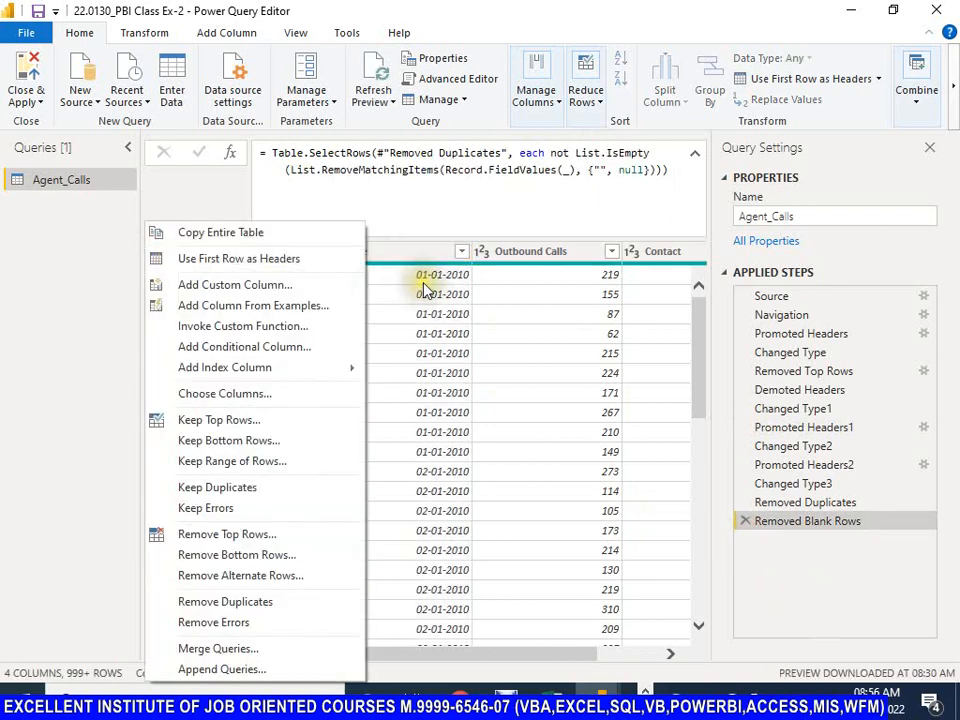
pyautogui.press('Escape')
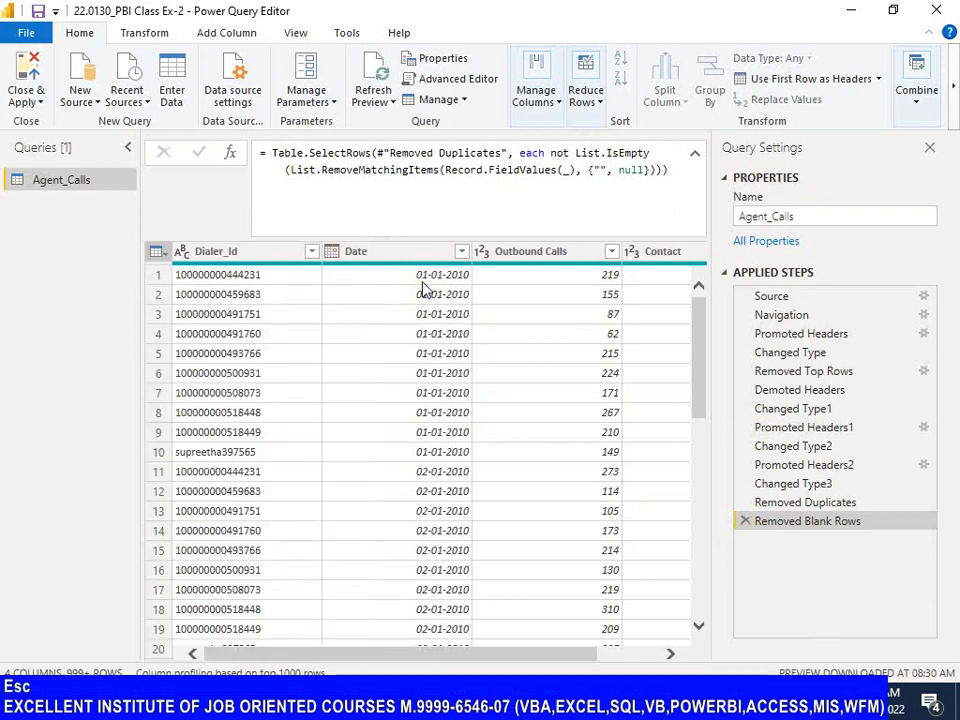
pyautogui.click(155, 254)
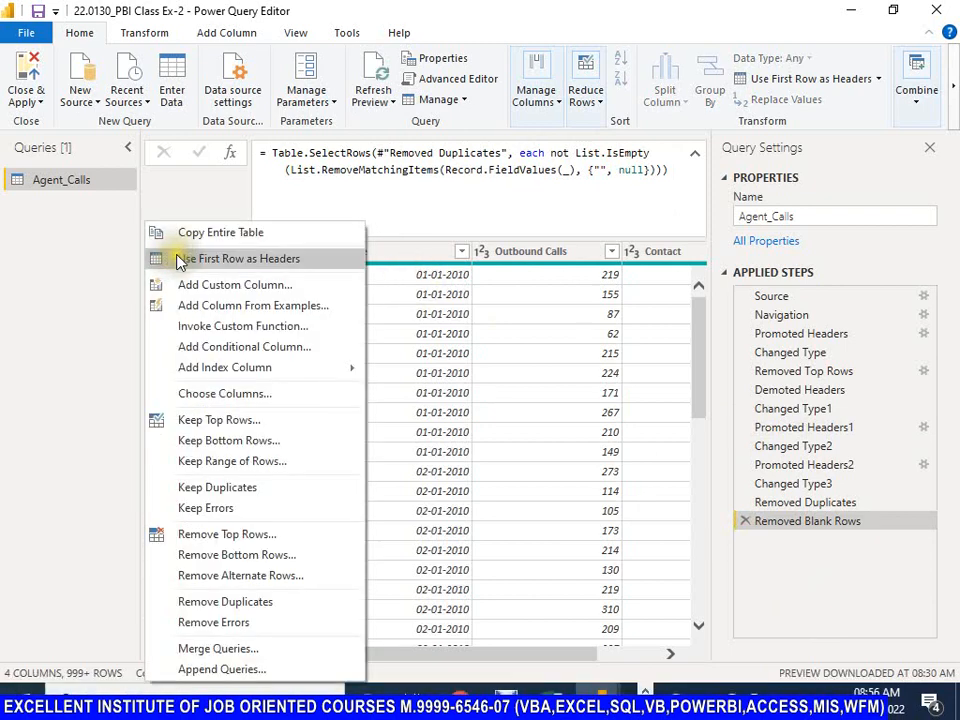
pyautogui.press('Escape')
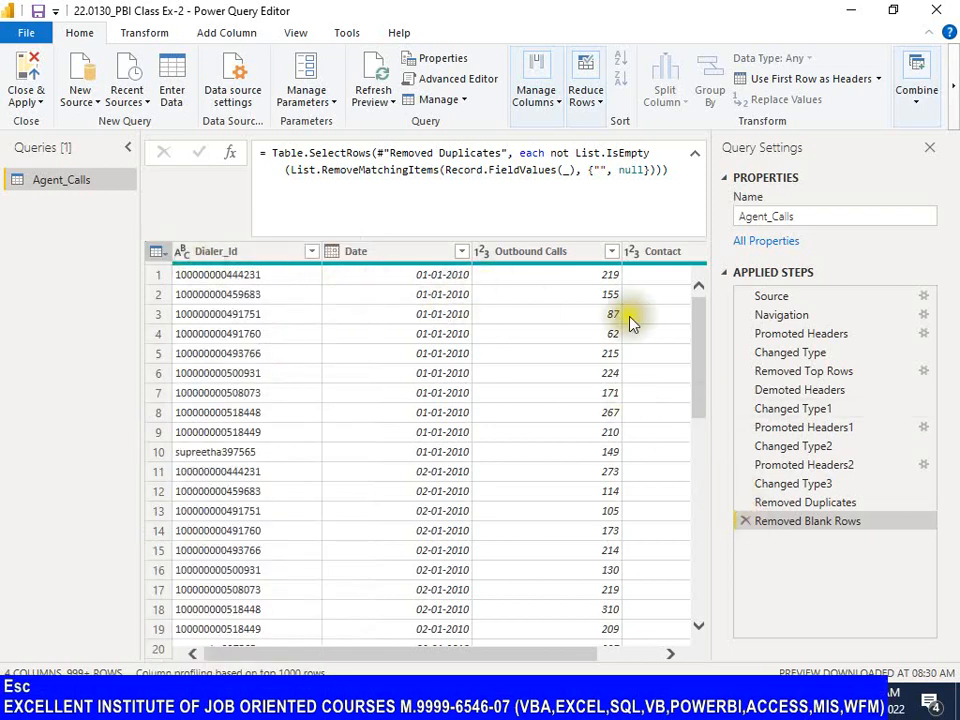
pyautogui.click(592, 105)
pyautogui.click(634, 180)
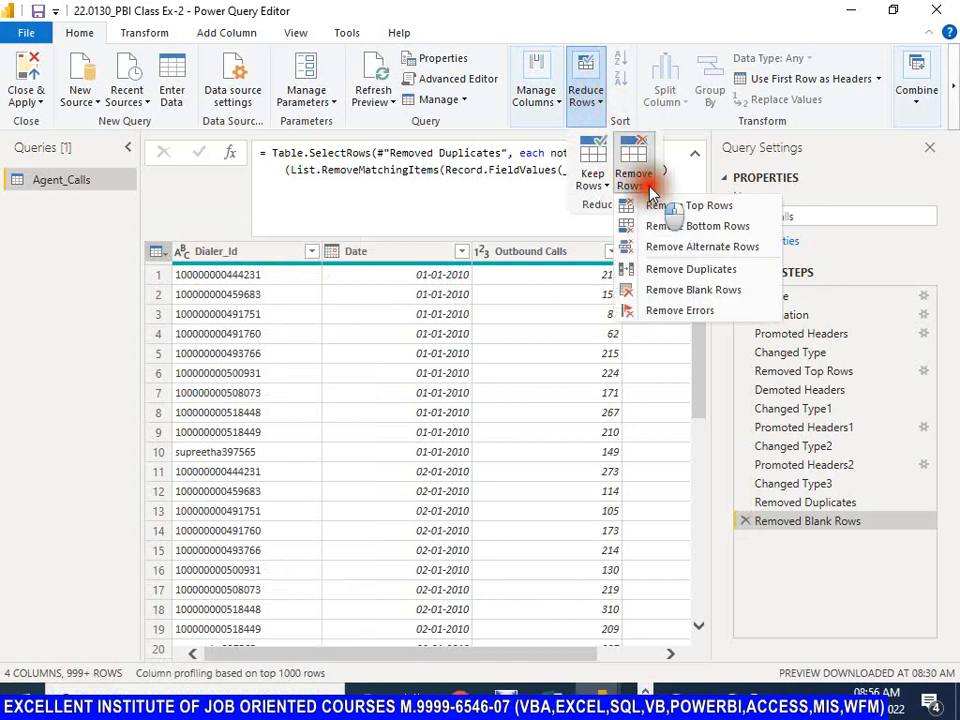
pyautogui.click(677, 309)
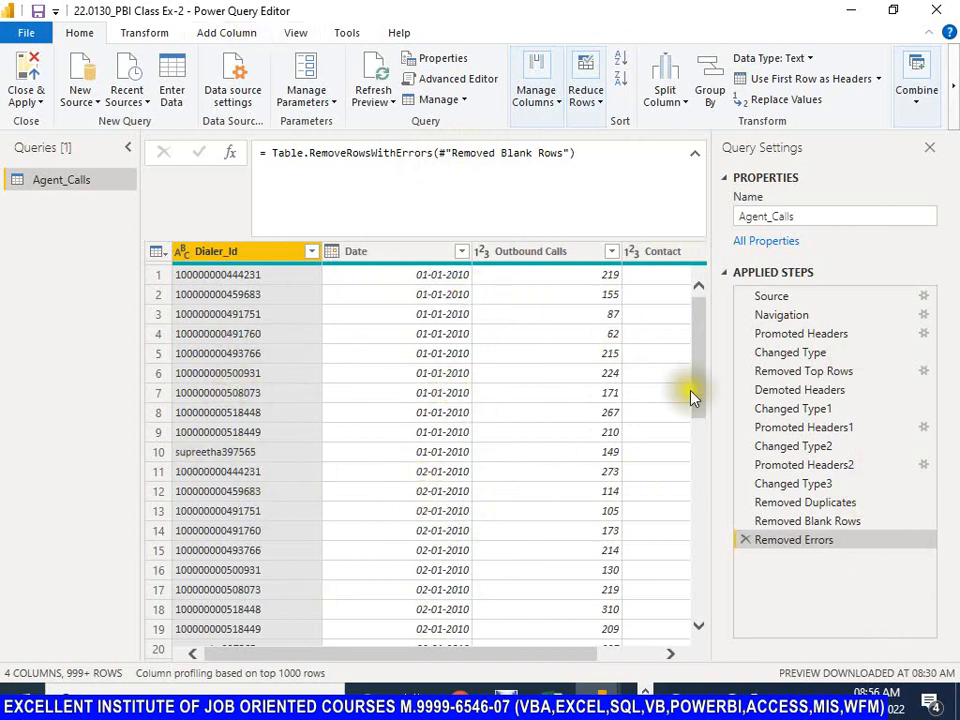
pyautogui.click(602, 102)
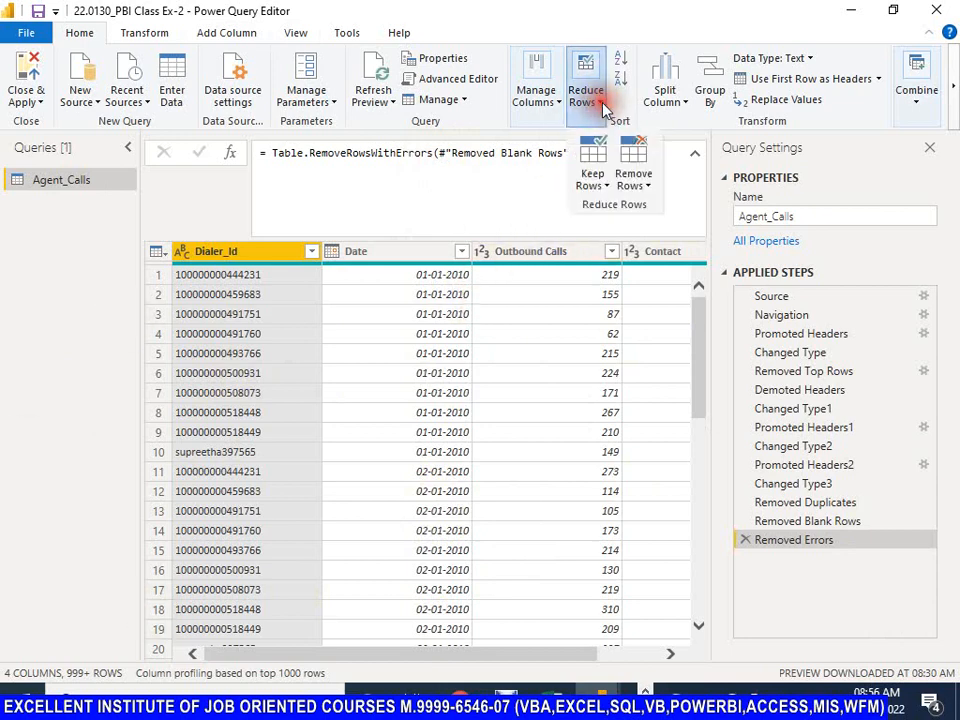
pyautogui.click(645, 190)
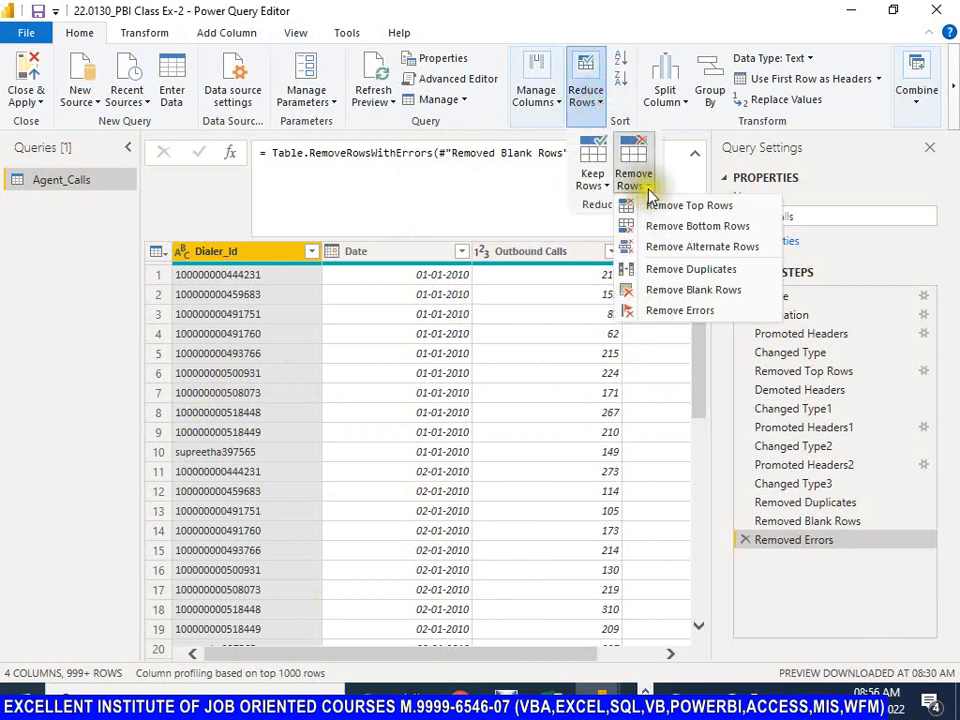
pyautogui.click(620, 20)
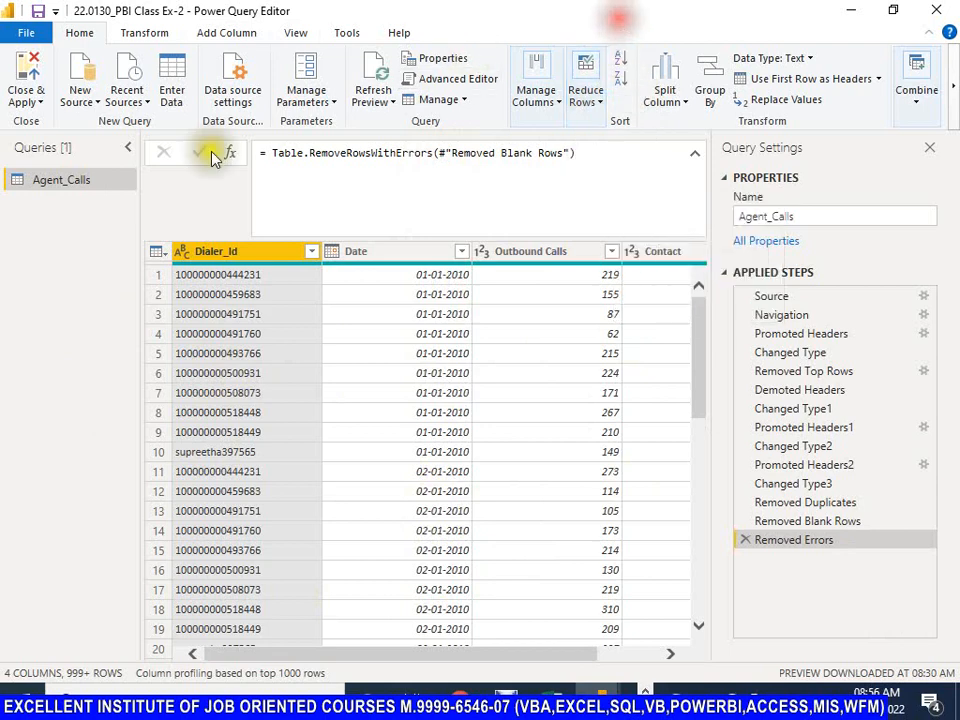
# Step: Save the file and apply the pending query changes
pyautogui.click(38, 11)
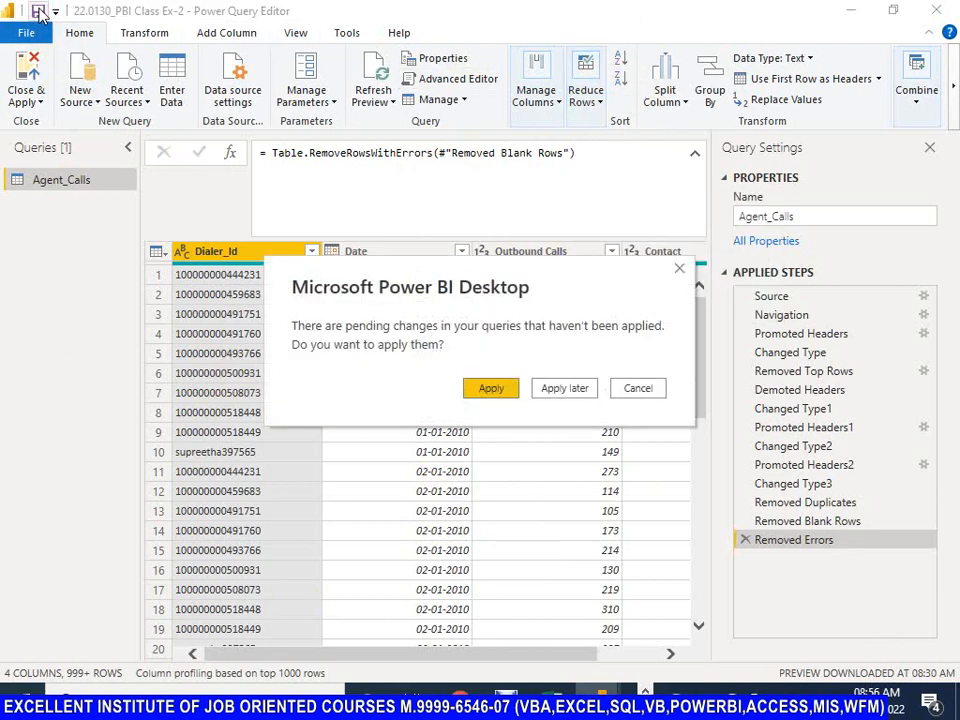
pyautogui.click(490, 392)
pyautogui.click(491, 391)
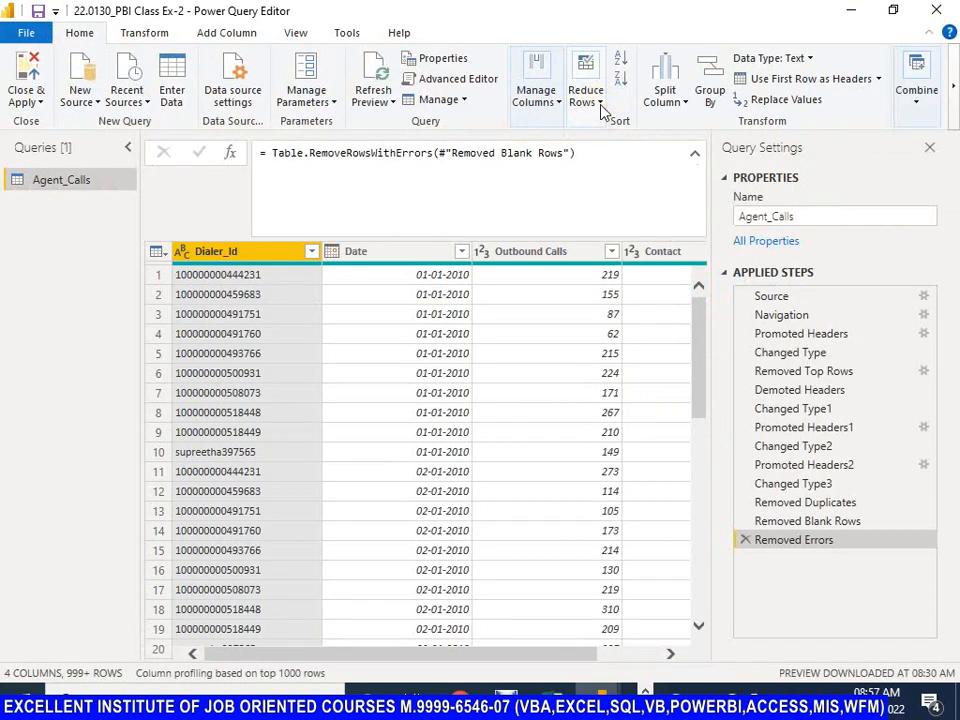
pyautogui.click(600, 100)
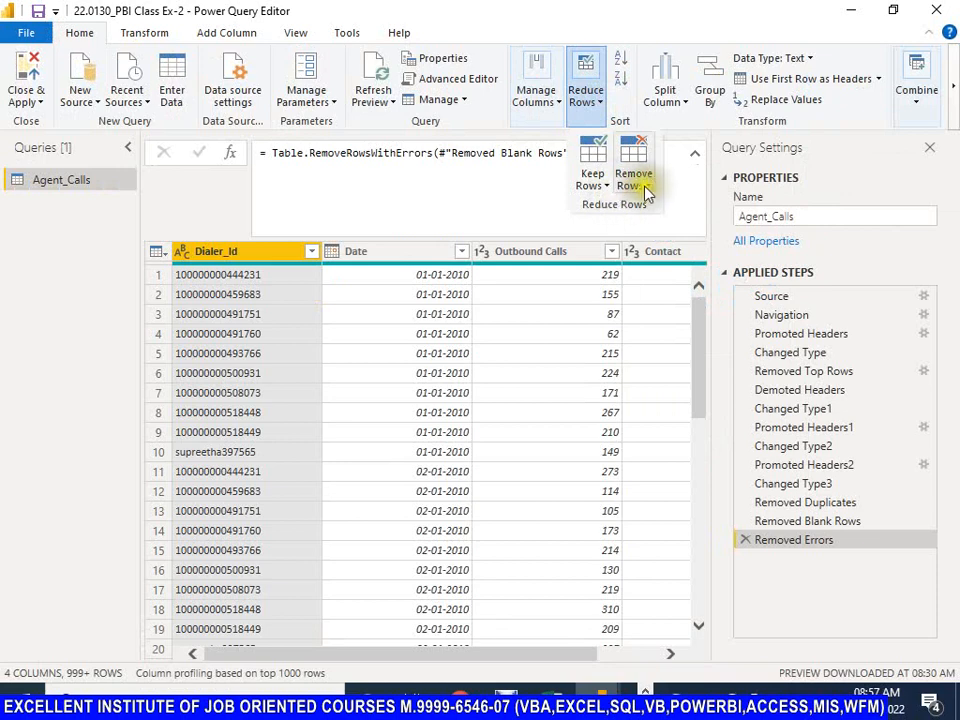
pyautogui.click(643, 188)
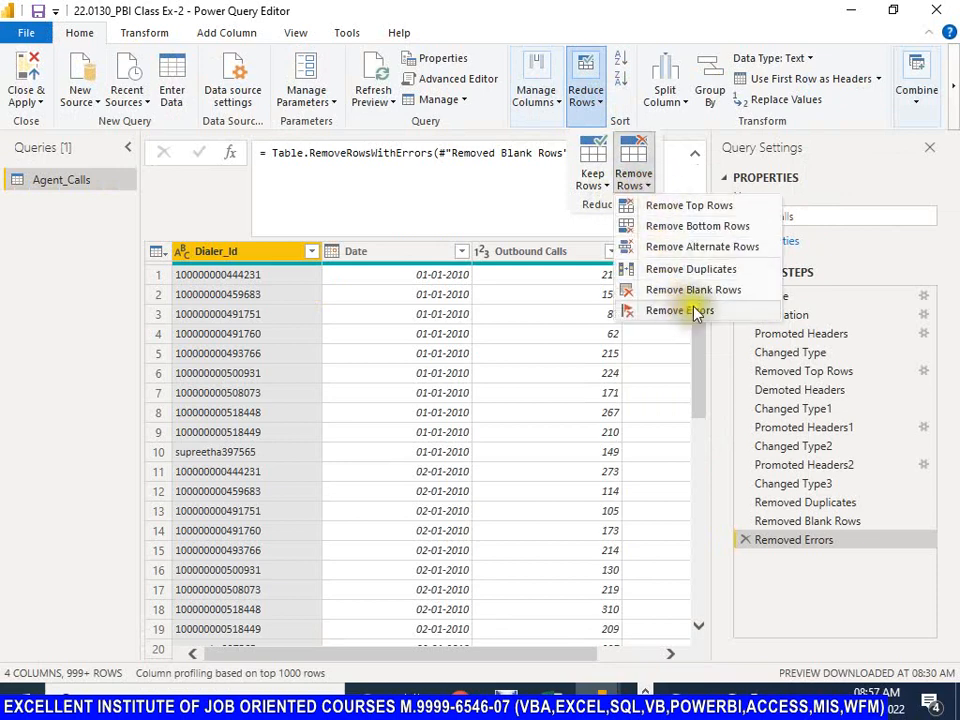
pyautogui.click(626, 16)
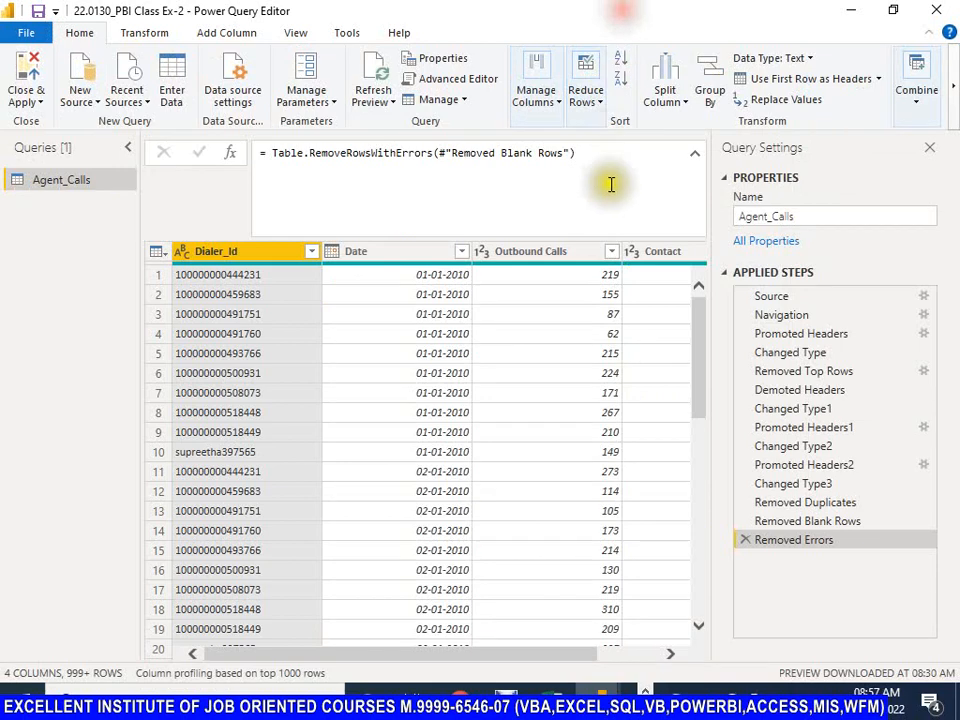
pyautogui.click(604, 106)
pyautogui.click(609, 190)
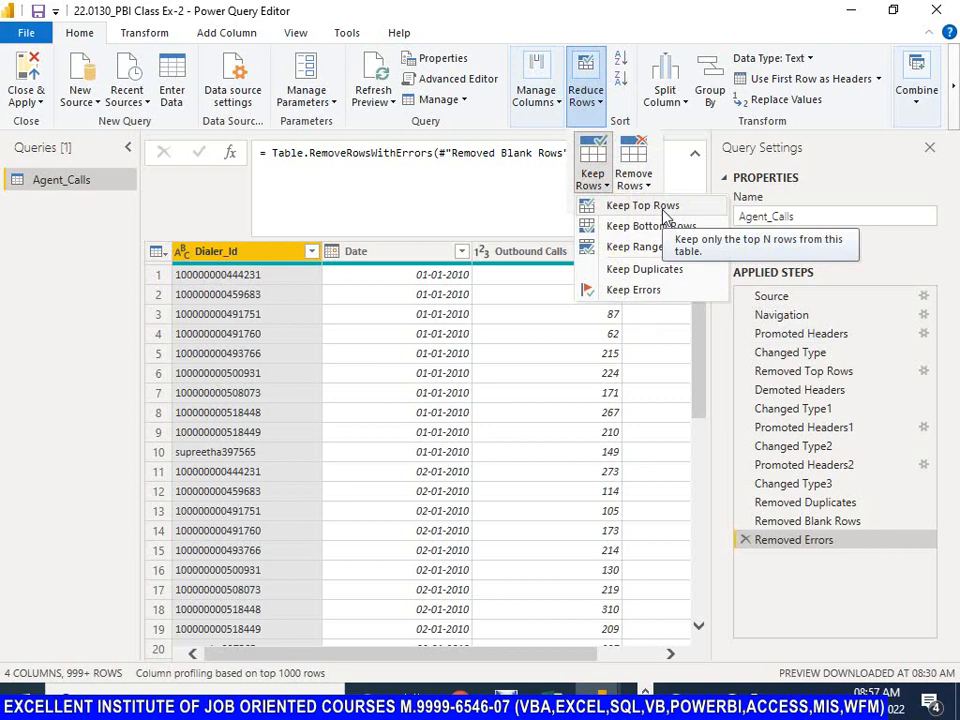
pyautogui.click(505, 690)
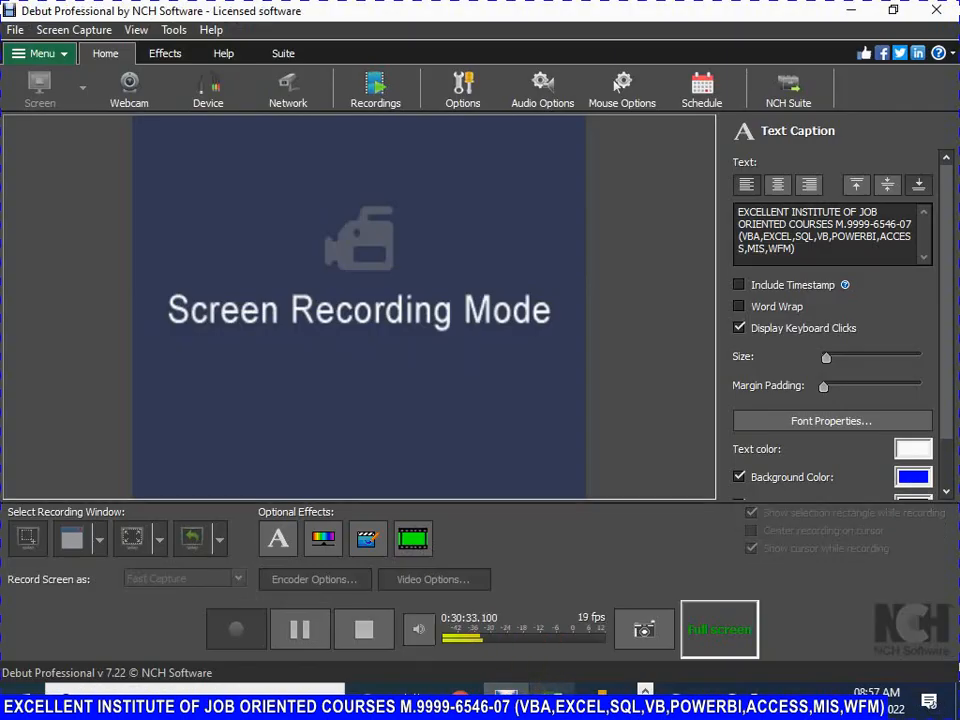
pyautogui.moveTo(601, 690)
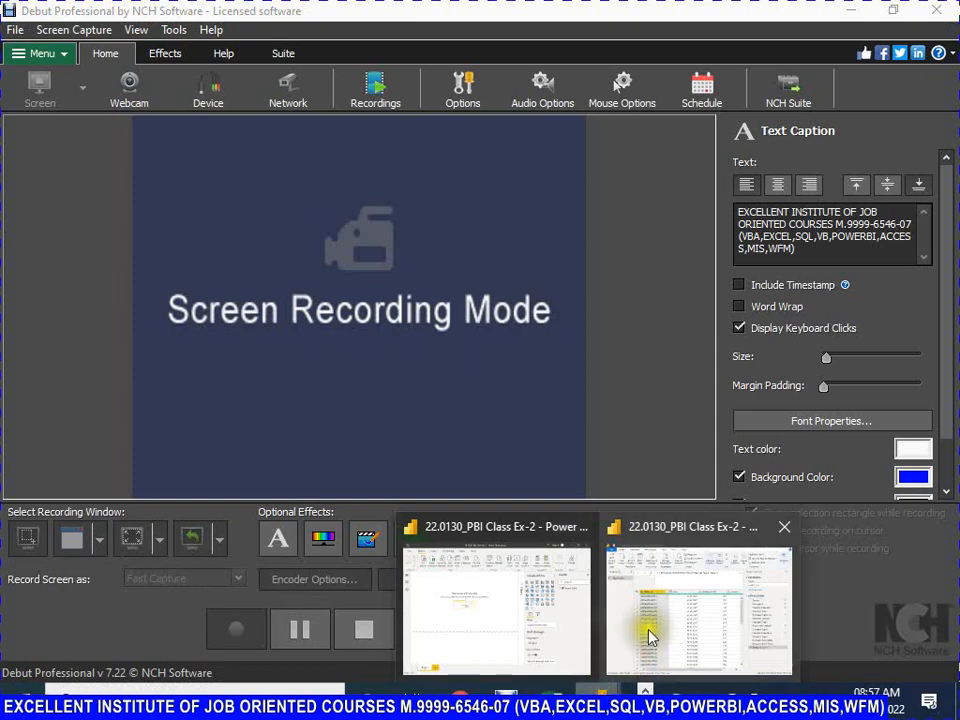
pyautogui.click(649, 632)
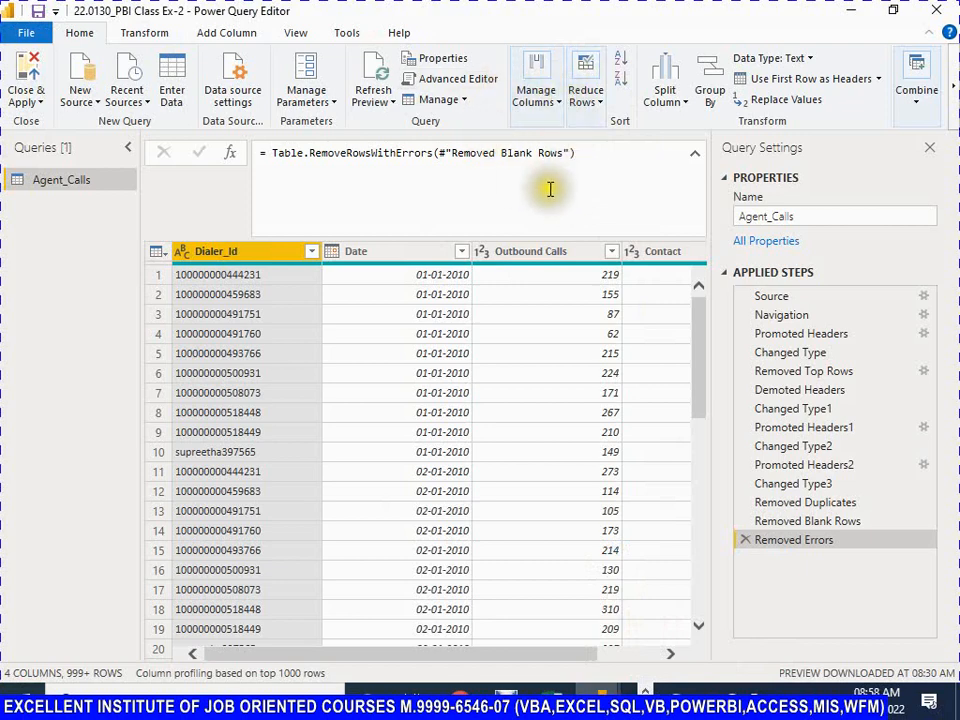
# Step: Keep only the top 8 rows of the Agent_Calls table
pyautogui.click(600, 110)
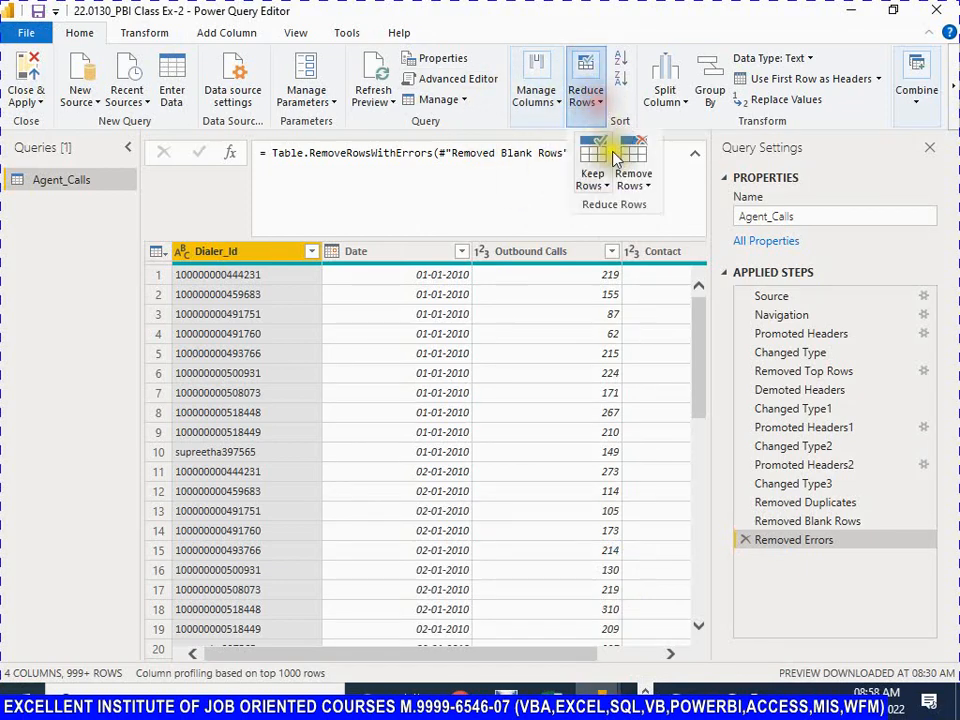
pyautogui.click(604, 185)
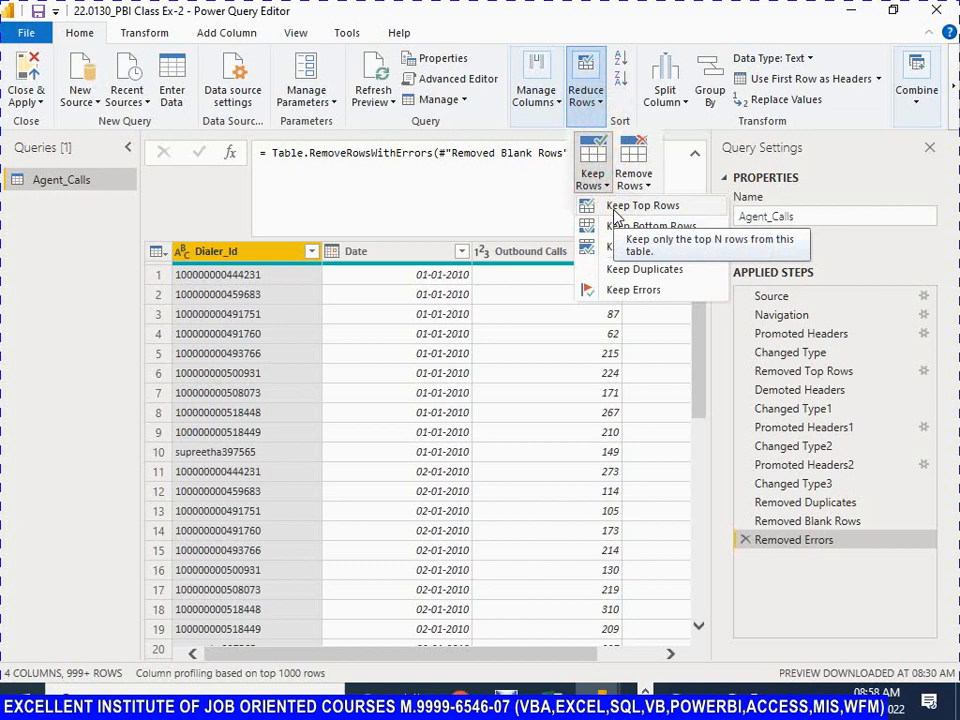
pyautogui.click(619, 211)
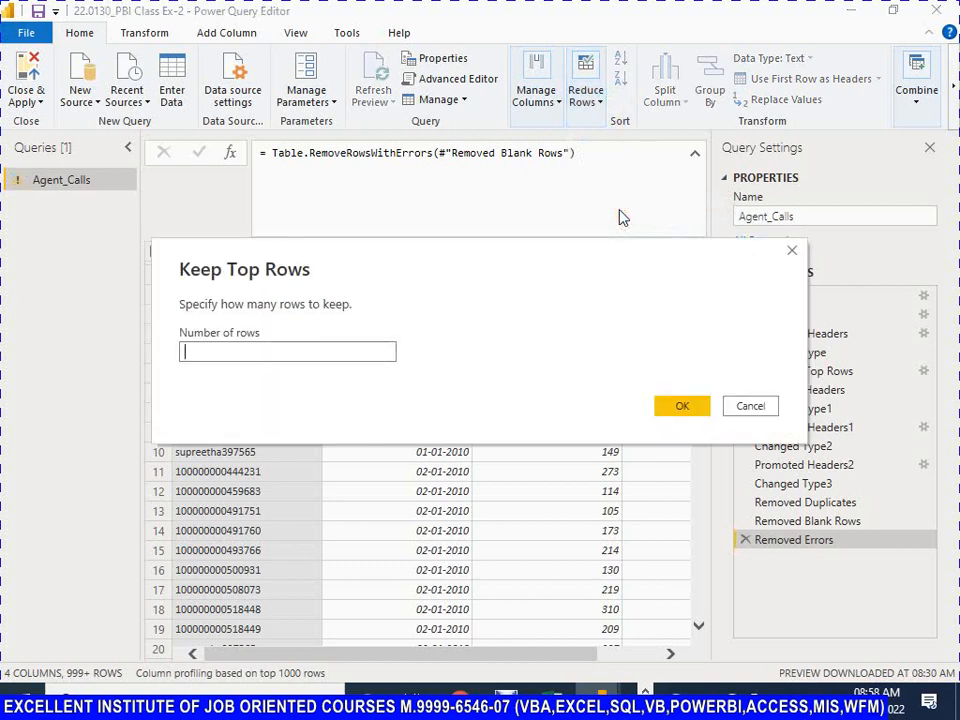
pyautogui.write('5')
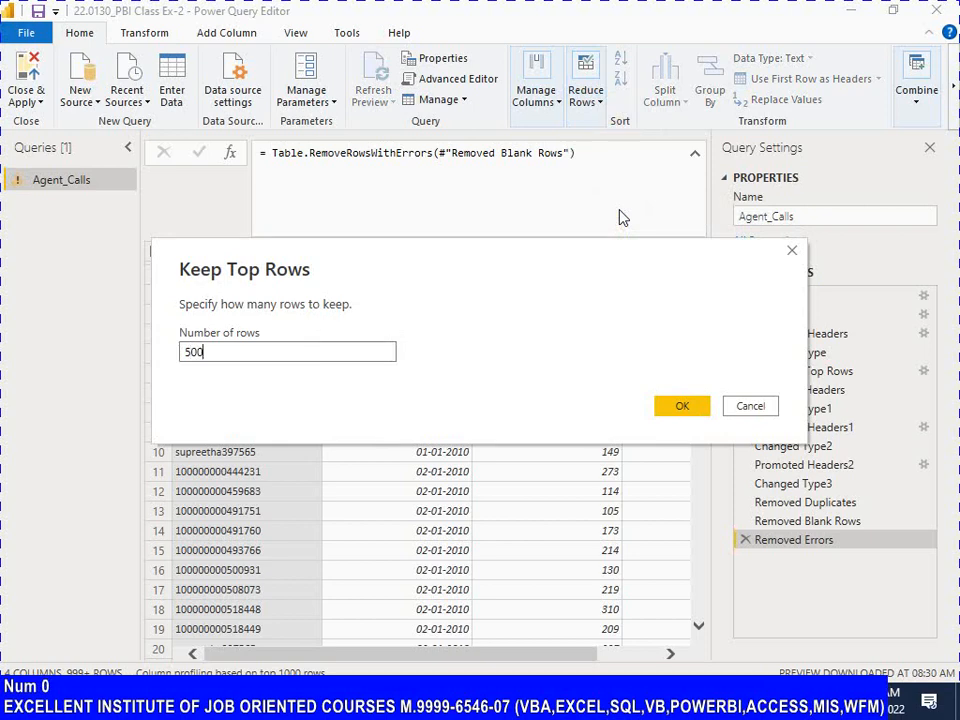
pyautogui.write('00')
pyautogui.press('BackSpace')
pyautogui.press('BackSpace')
pyautogui.press('BackSpace')
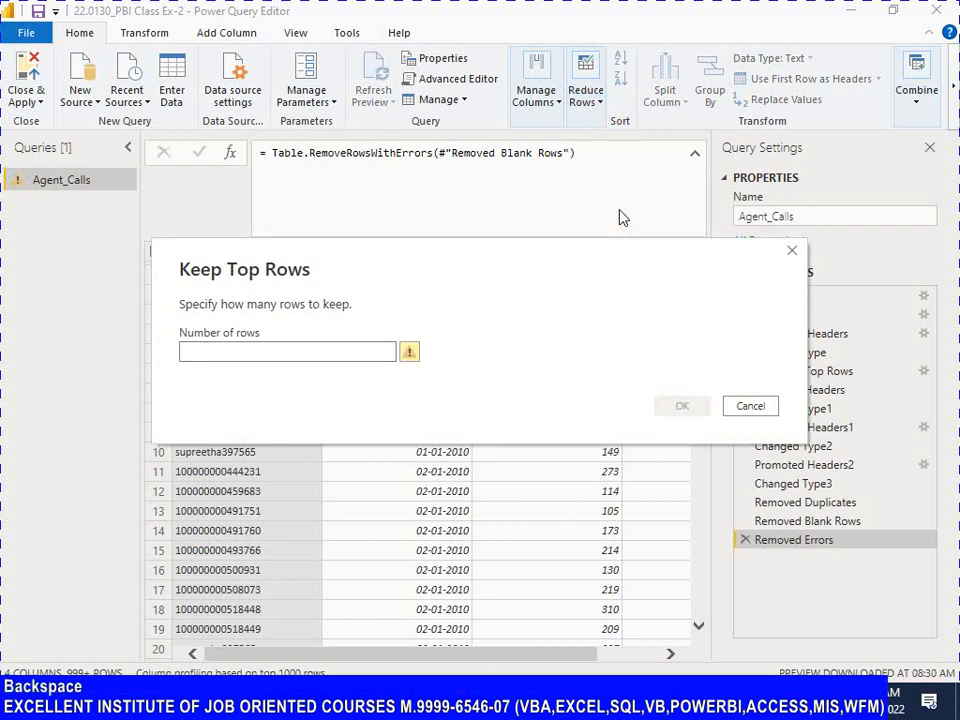
pyautogui.write('8')
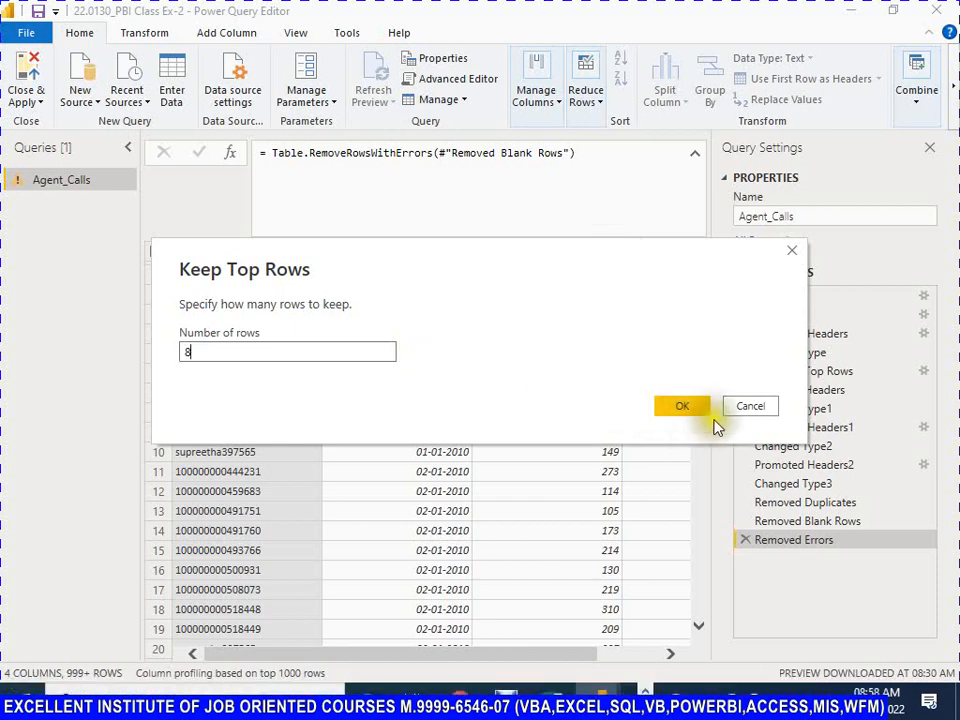
pyautogui.click(682, 408)
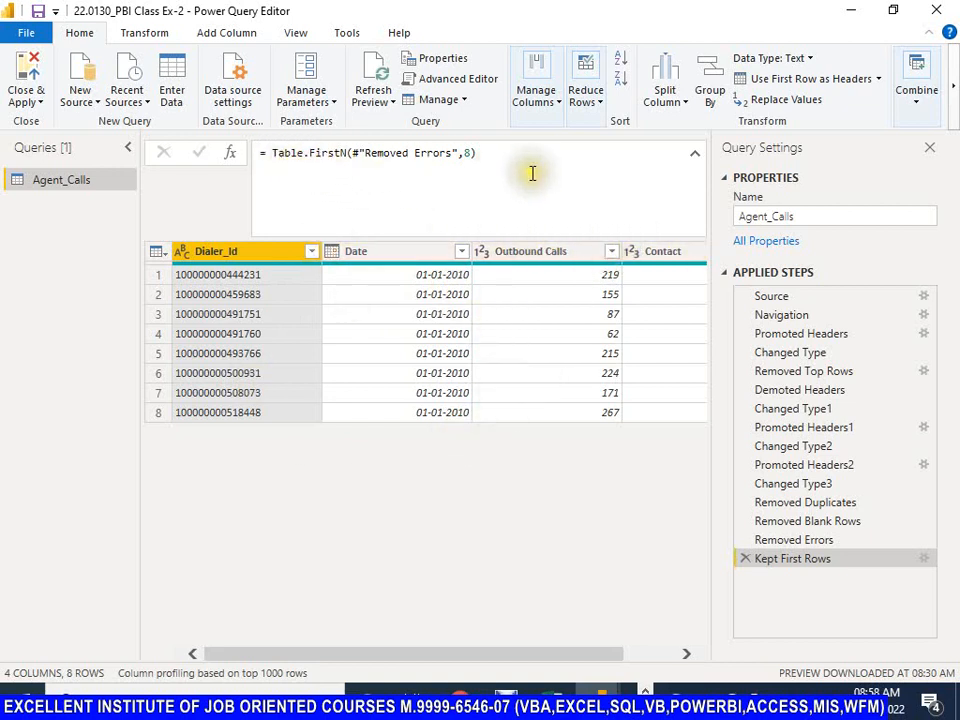
# Step: Review the step reference in the Kept First Rows formula and set its row count to 10
pyautogui.click(469, 153)
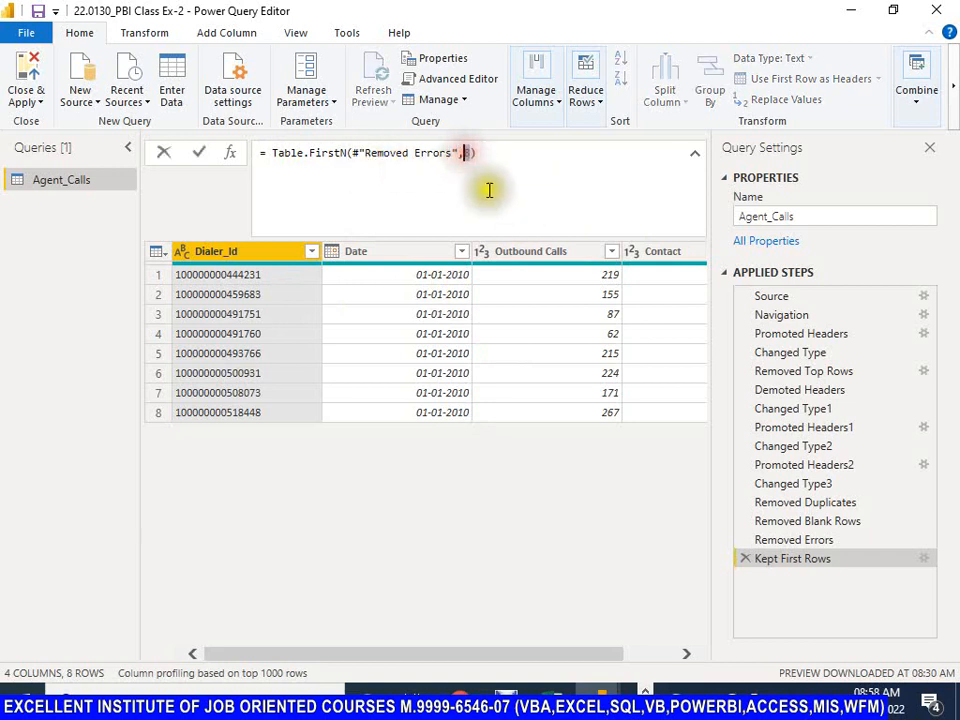
pyautogui.moveTo(307, 155)
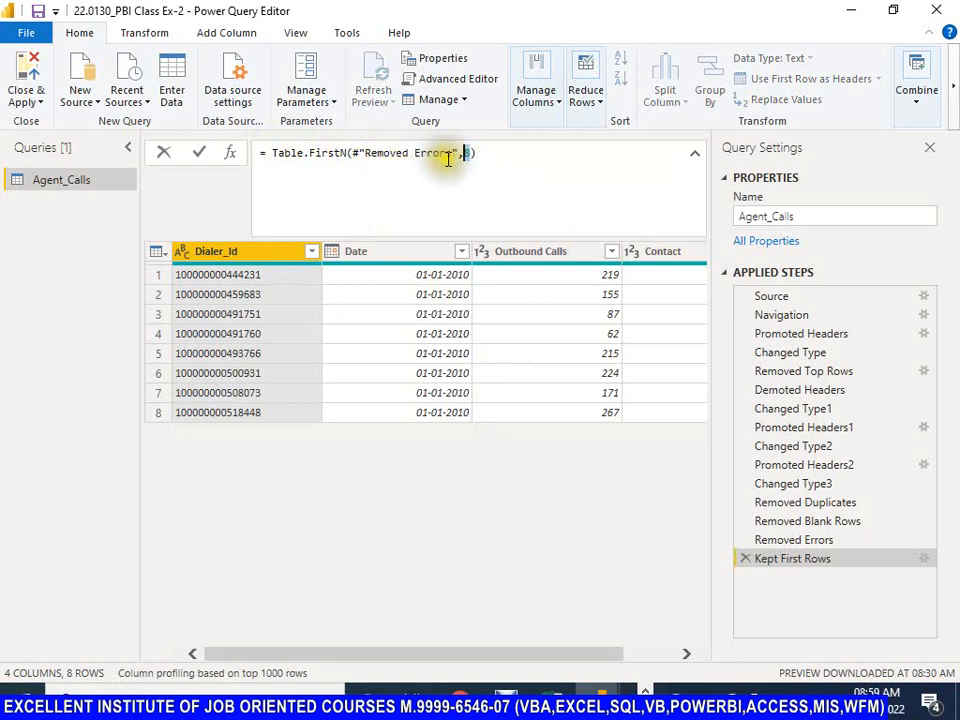
pyautogui.moveTo(460, 153); pyautogui.dragTo(365, 153)
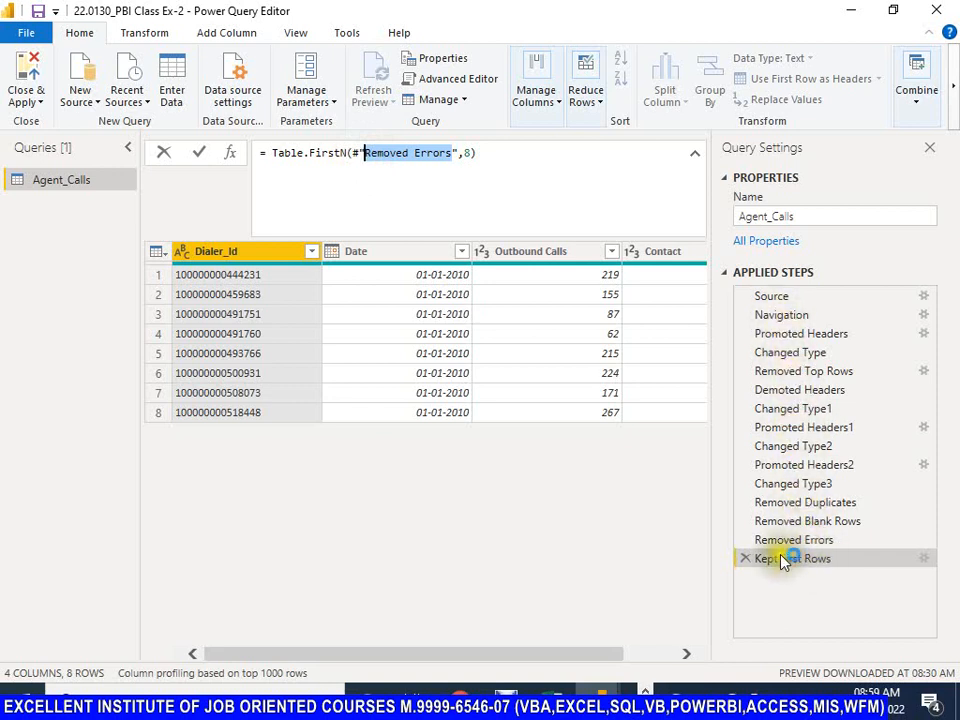
pyautogui.click(372, 158)
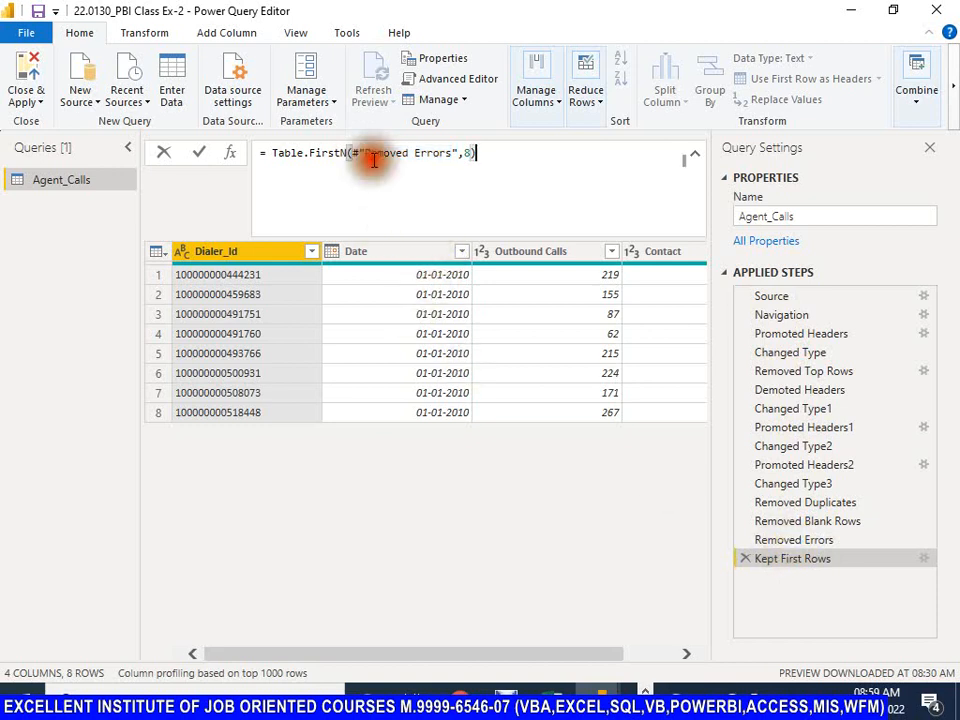
pyautogui.moveTo(362, 155); pyautogui.dragTo(460, 155)
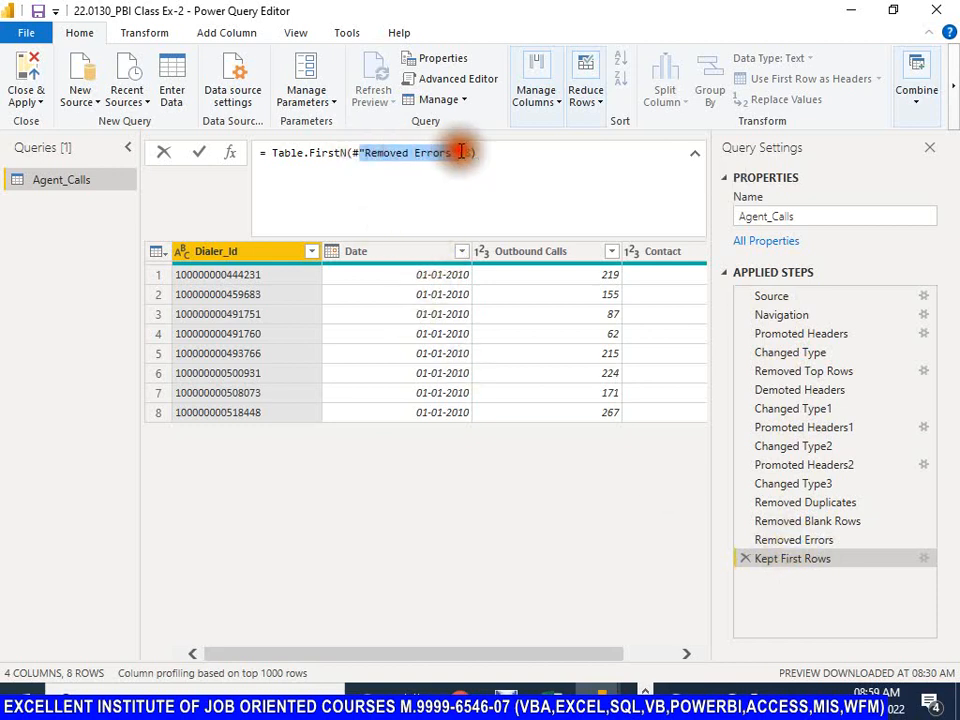
pyautogui.click(463, 152)
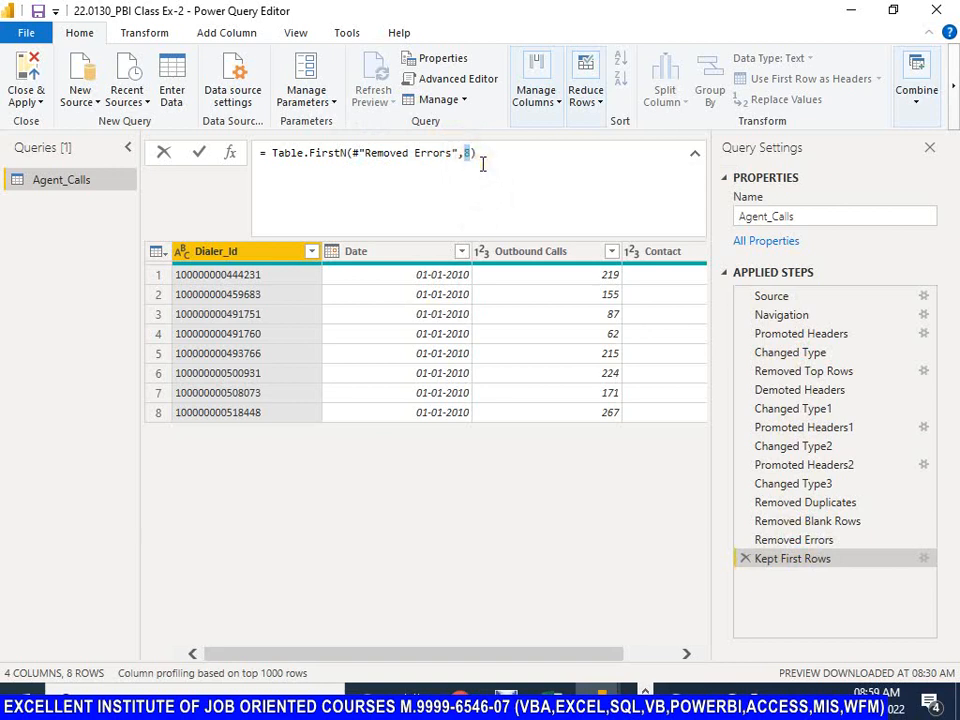
pyautogui.write('10')
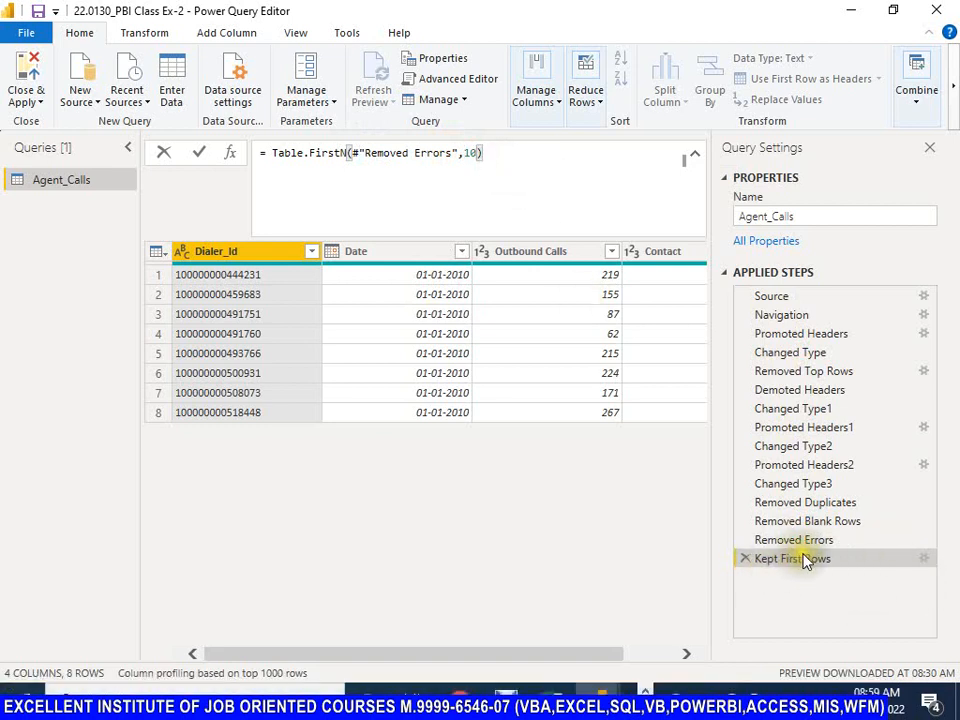
pyautogui.click(200, 155)
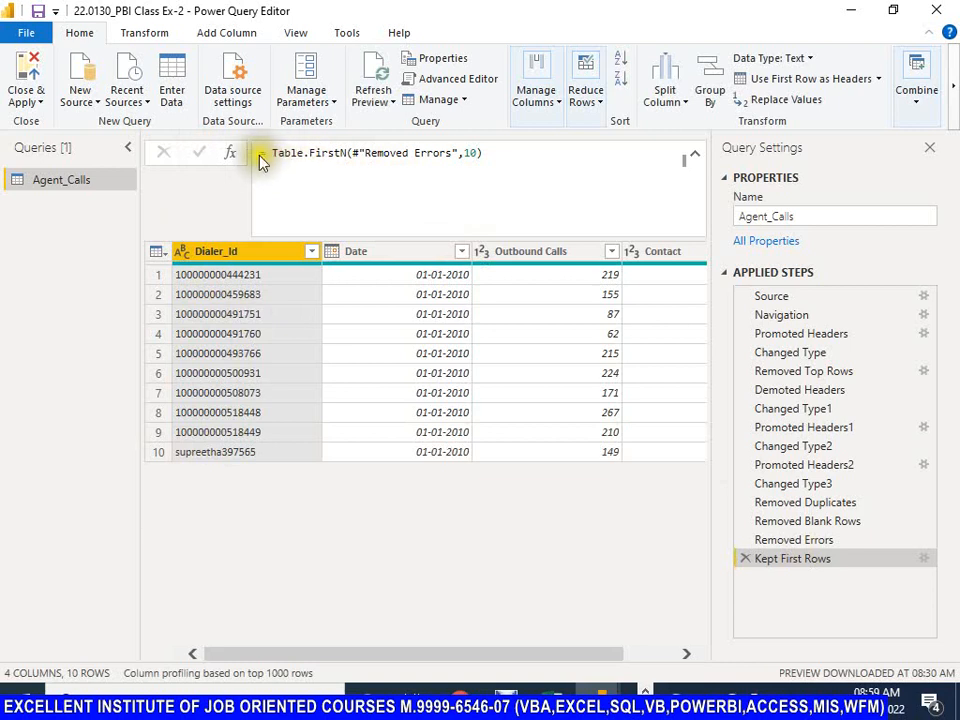
# Step: Set the row count in the Kept First Rows formula to 15 and apply the edit
pyautogui.moveTo(522, 155); pyautogui.dragTo(260, 155)
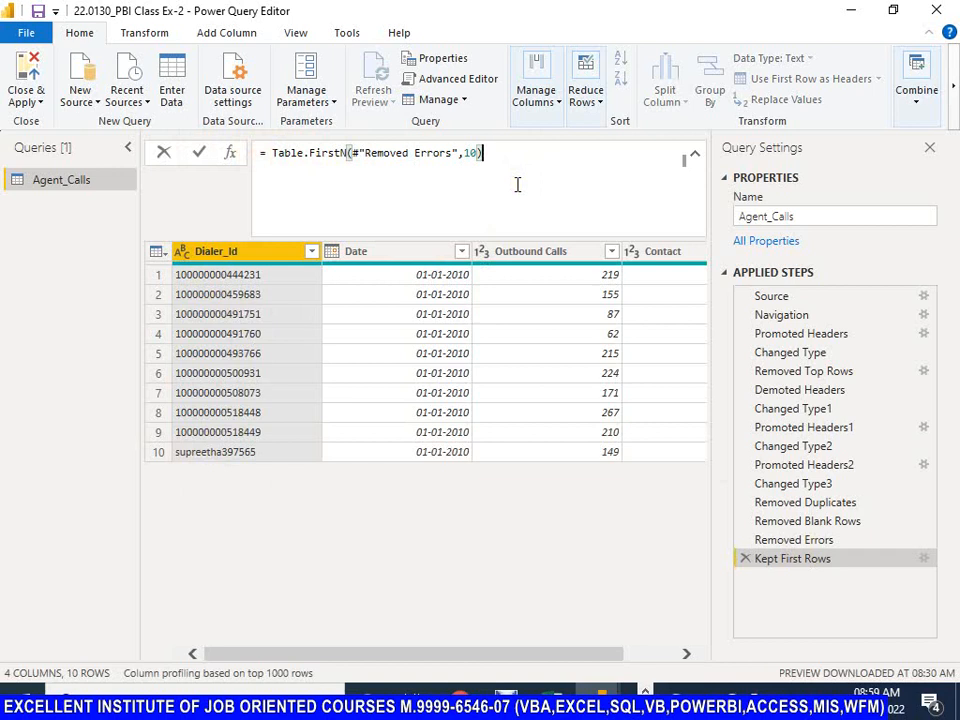
pyautogui.doubleClick(469, 155)
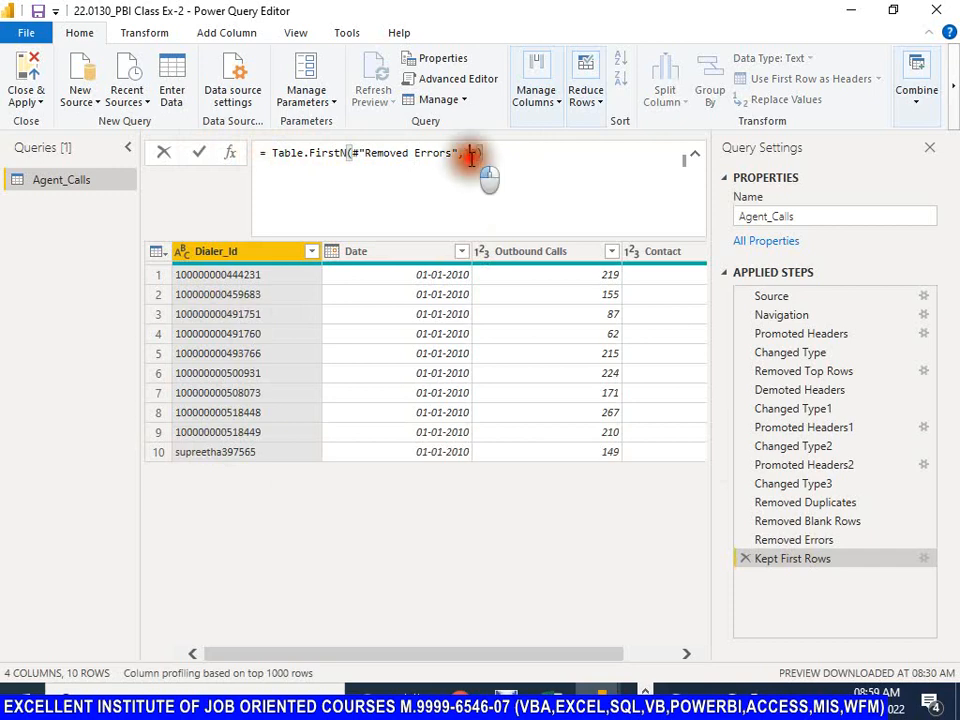
pyautogui.press('Delete')
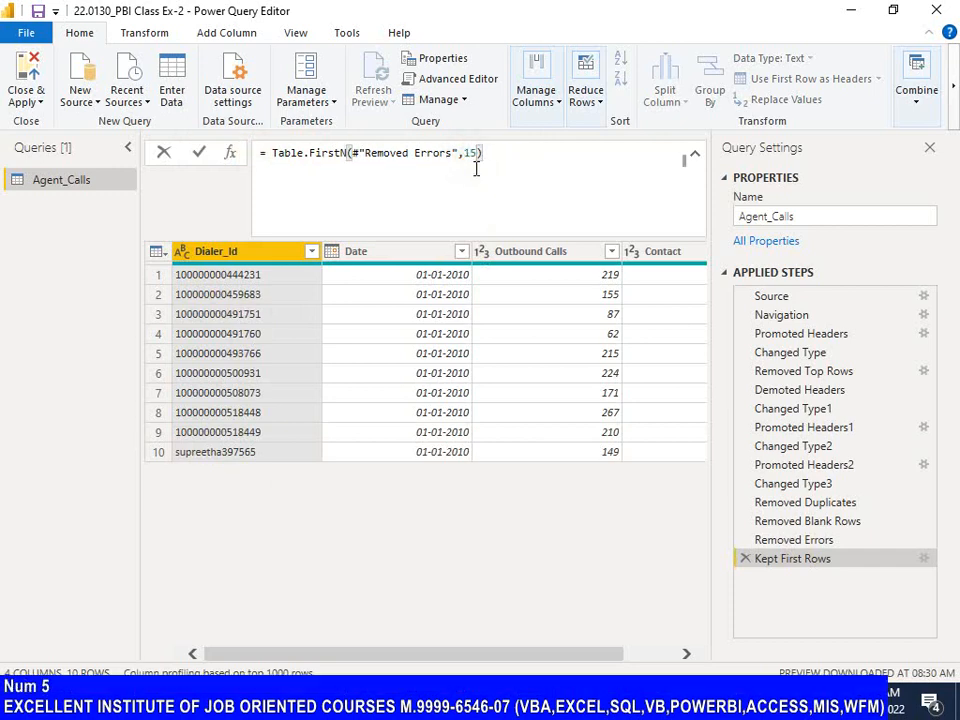
pyautogui.write('15')
pyautogui.click(199, 152)
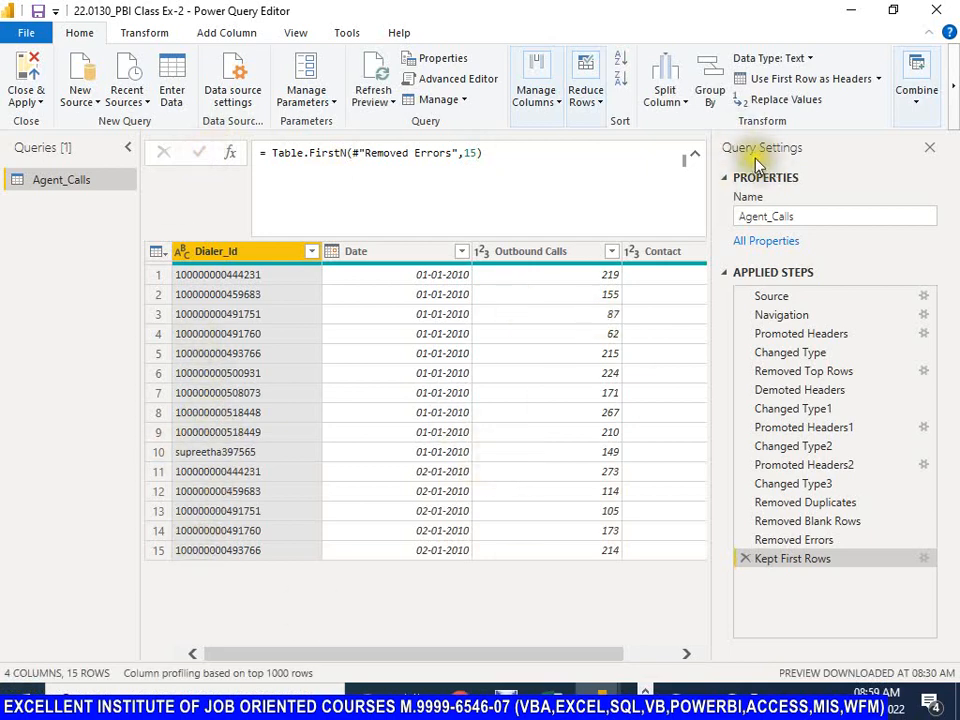
# Step: Keep only the bottom 10 rows of the reduced Agent_Calls table
pyautogui.click(604, 104)
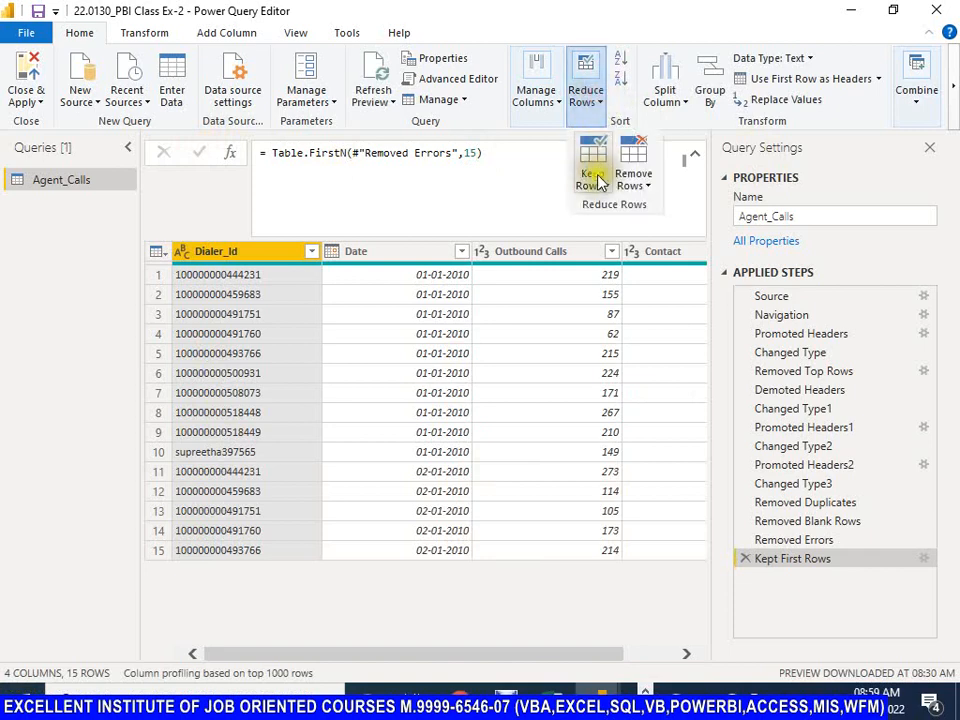
pyautogui.click(593, 180)
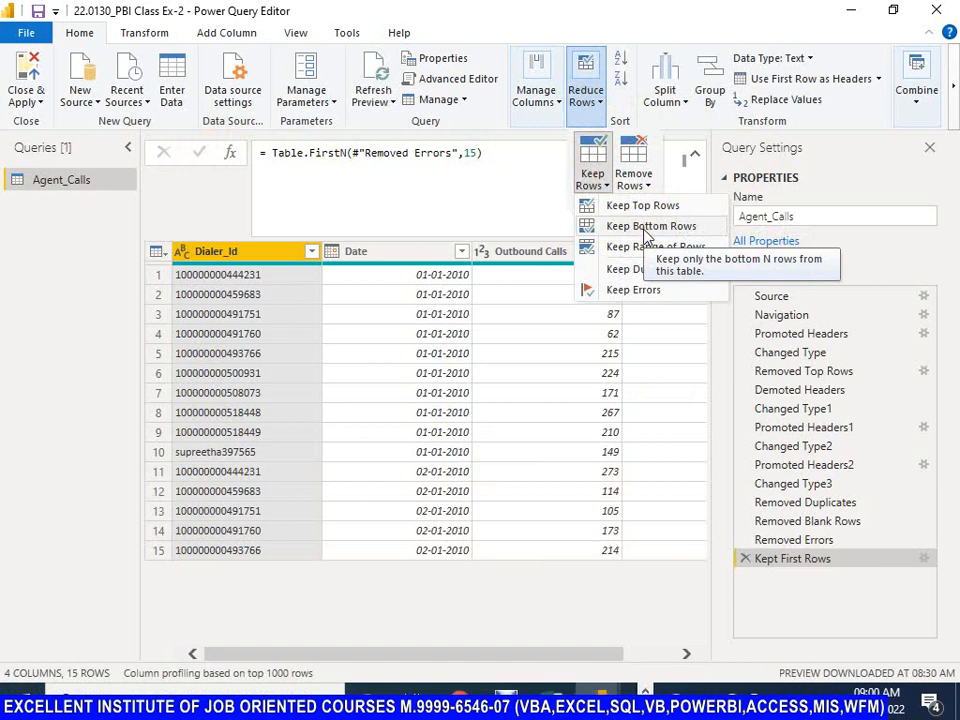
pyautogui.click(645, 230)
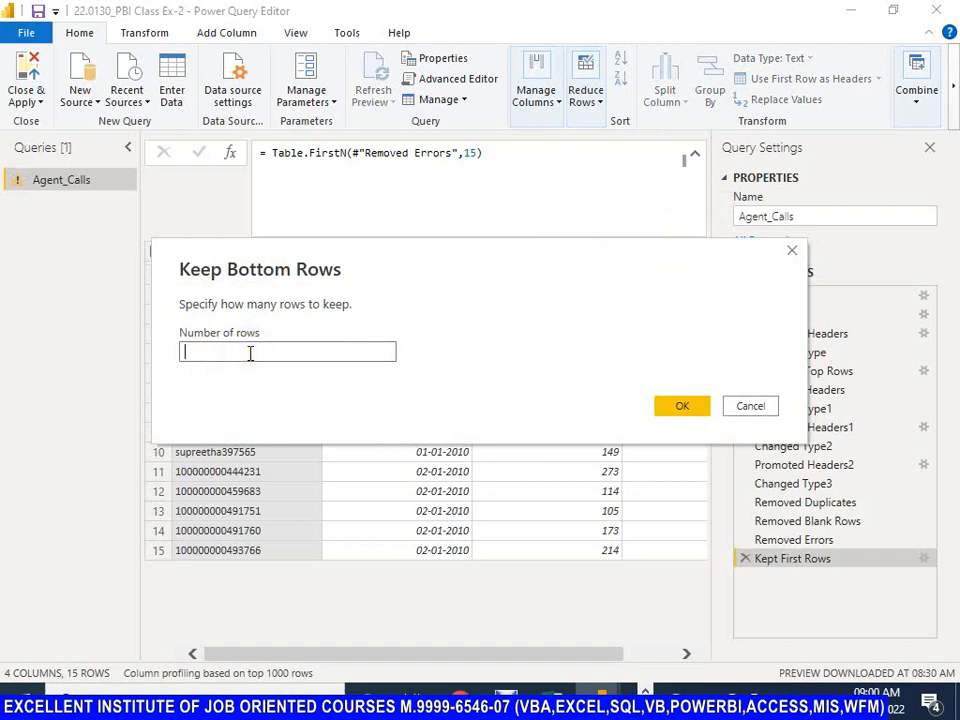
pyautogui.write('1')
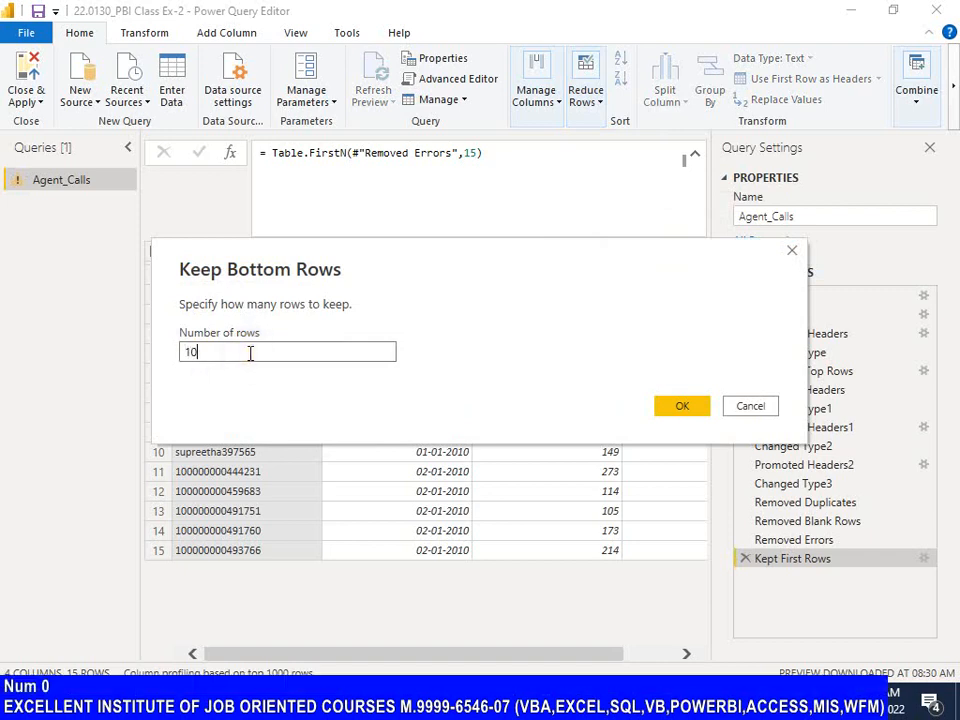
pyautogui.write('0')
pyautogui.click(692, 407)
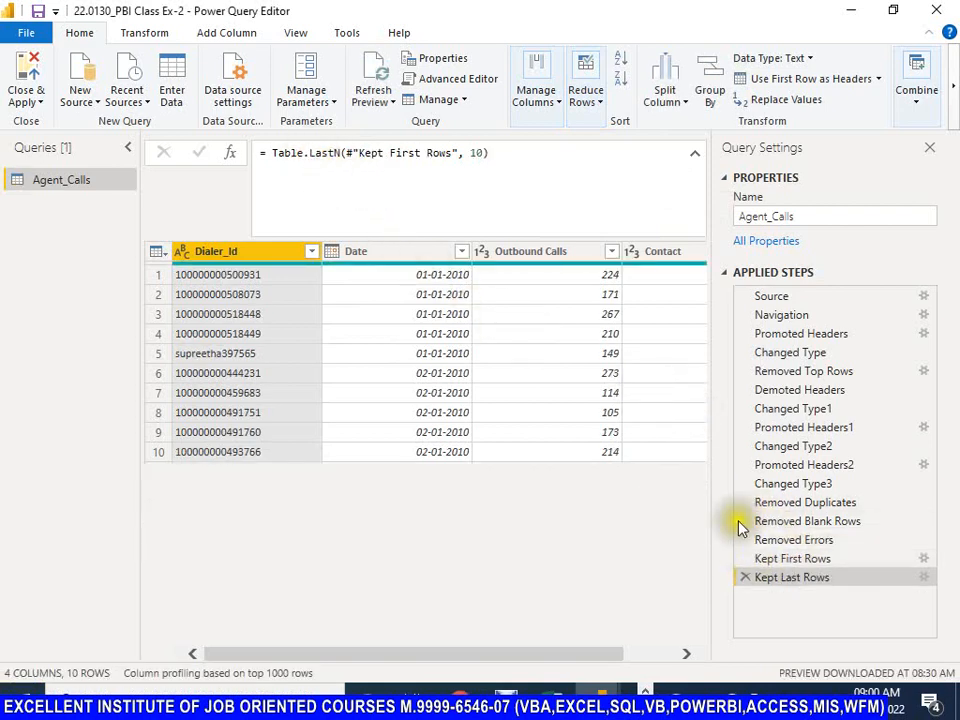
# Step: Compare the formulas of the Kept First Rows and Kept Last Rows steps, examining the function name, referenced step and row count
pyautogui.click(790, 559)
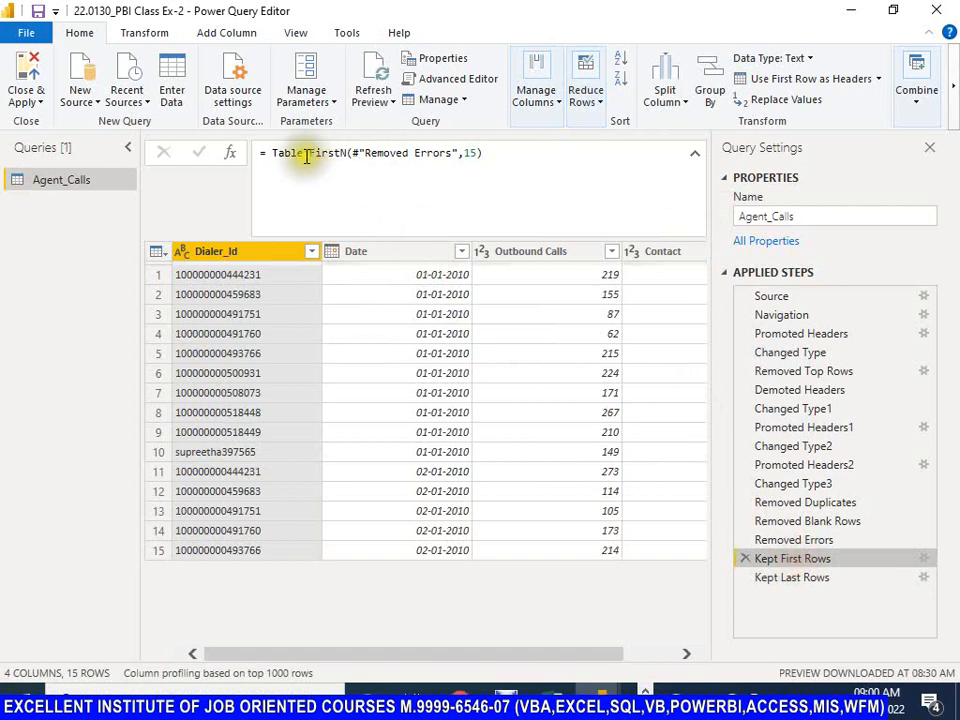
pyautogui.moveTo(309, 153); pyautogui.dragTo(341, 153)
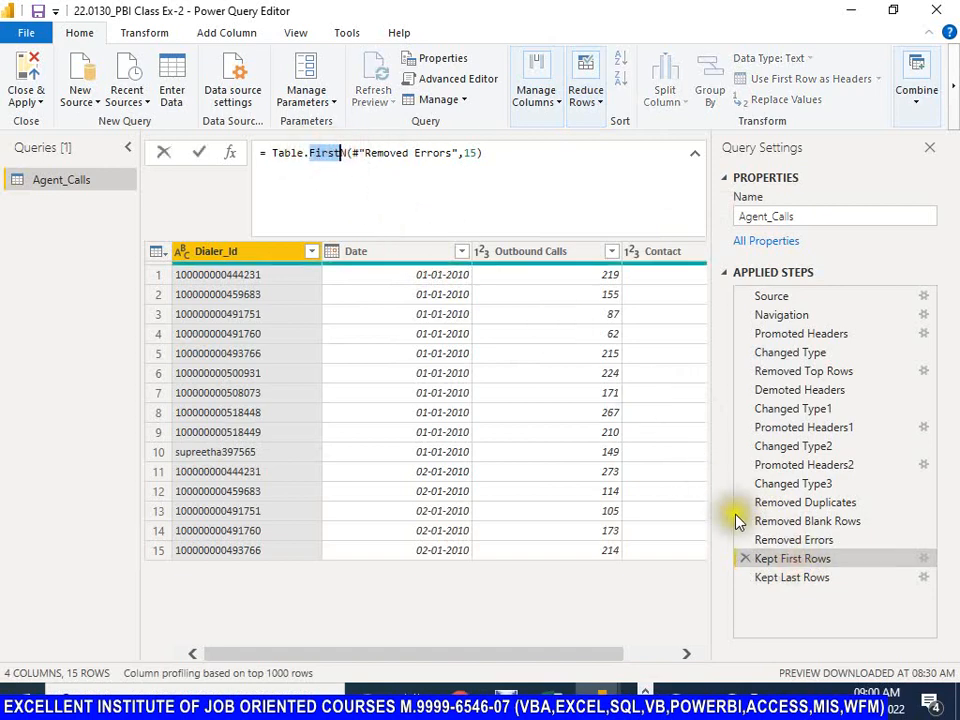
pyautogui.click(787, 579)
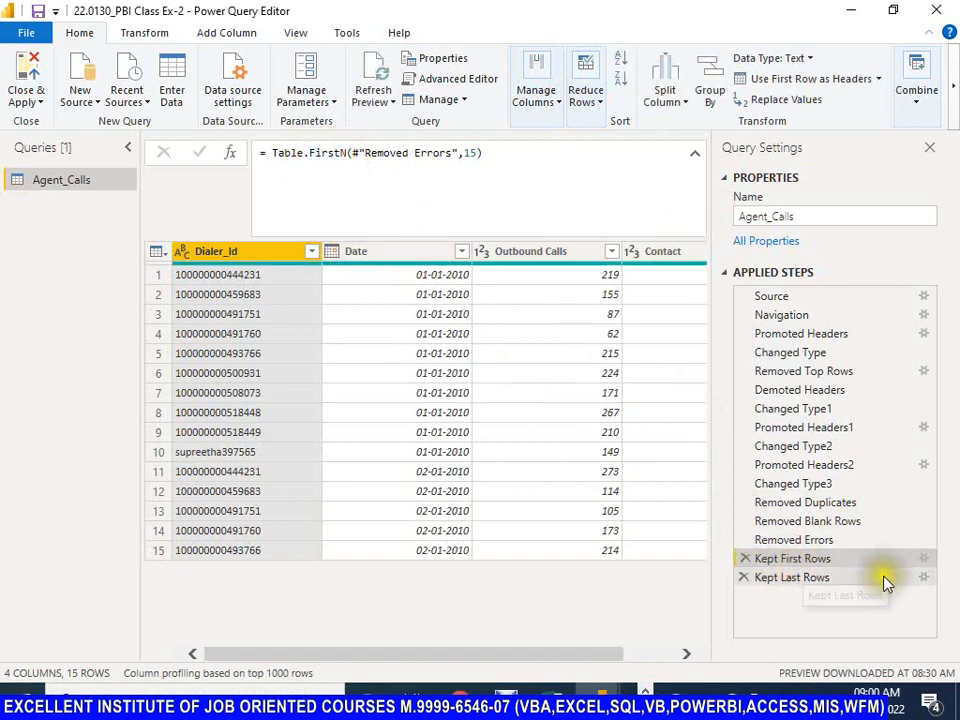
pyautogui.click(800, 577)
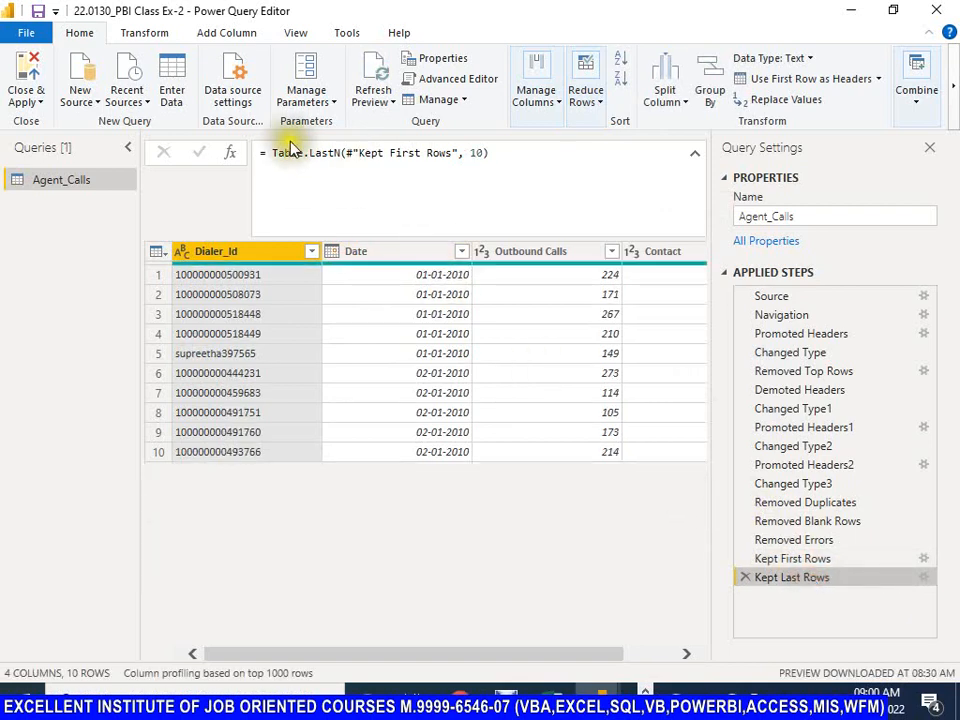
pyautogui.moveTo(310, 153); pyautogui.dragTo(341, 153)
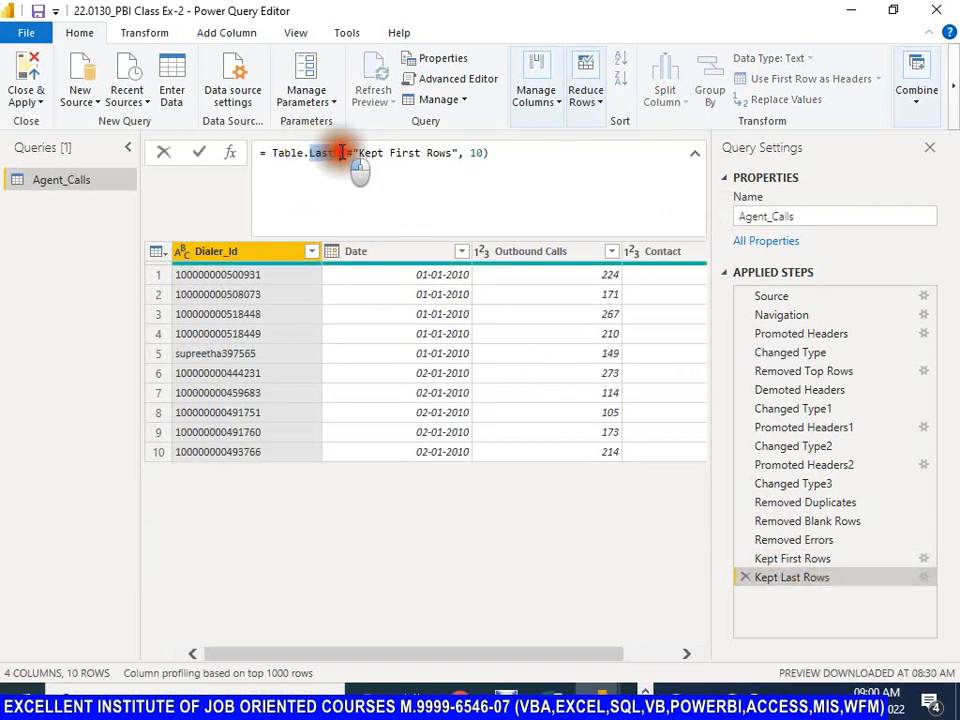
pyautogui.doubleClick(480, 152)
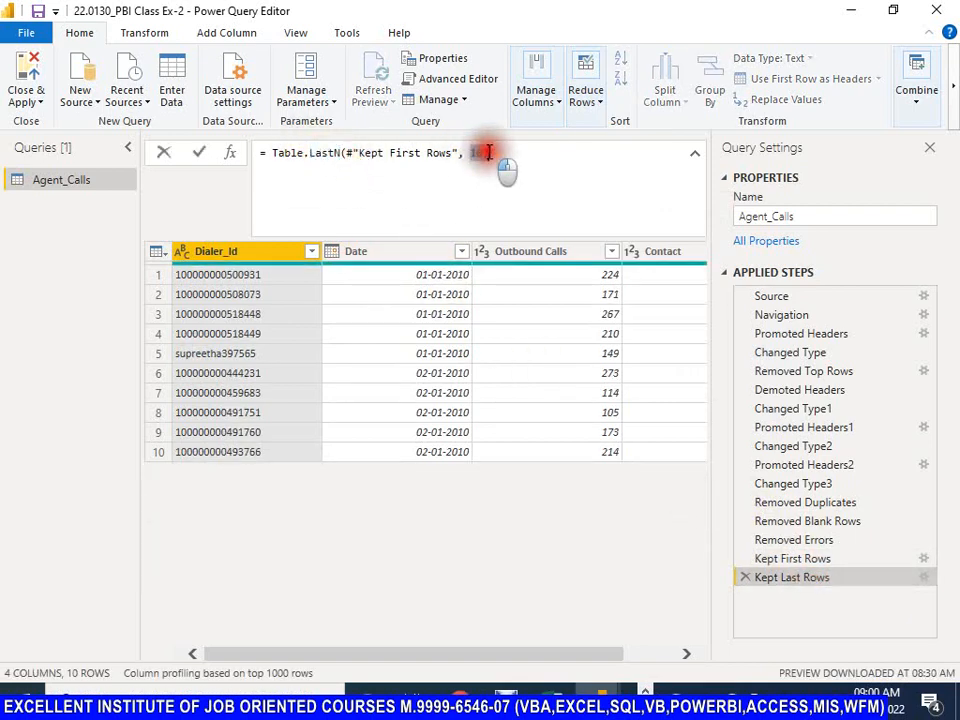
pyautogui.moveTo(359, 153); pyautogui.dragTo(452, 154)
pyautogui.click(868, 638)
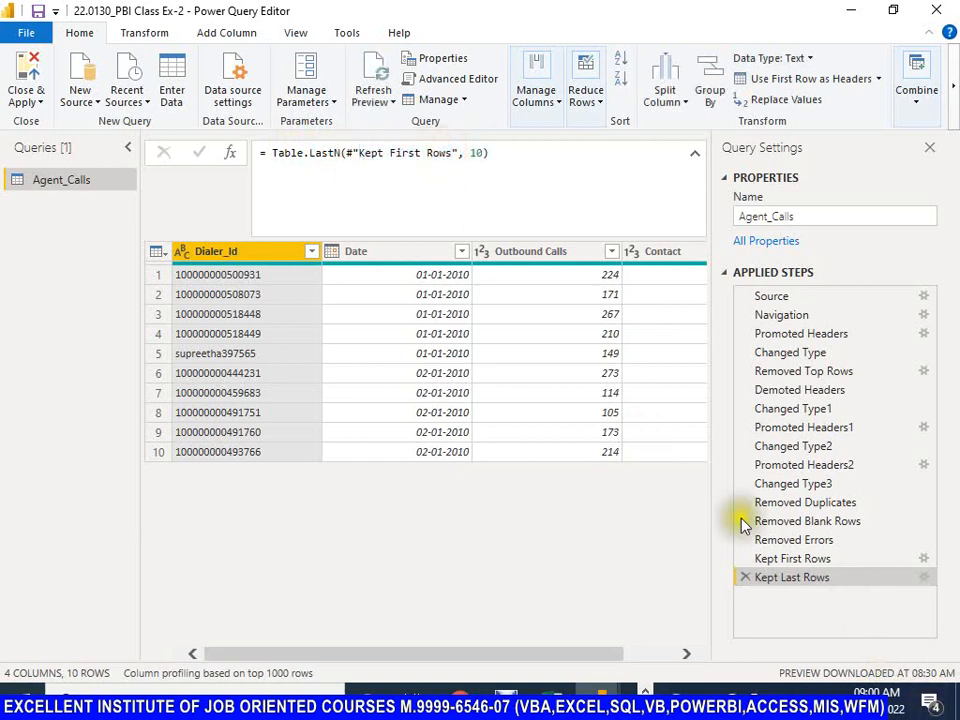
# Step: Set the row count in the Kept Last Rows formula to 8 and apply the edit
pyautogui.doubleClick(439, 153)
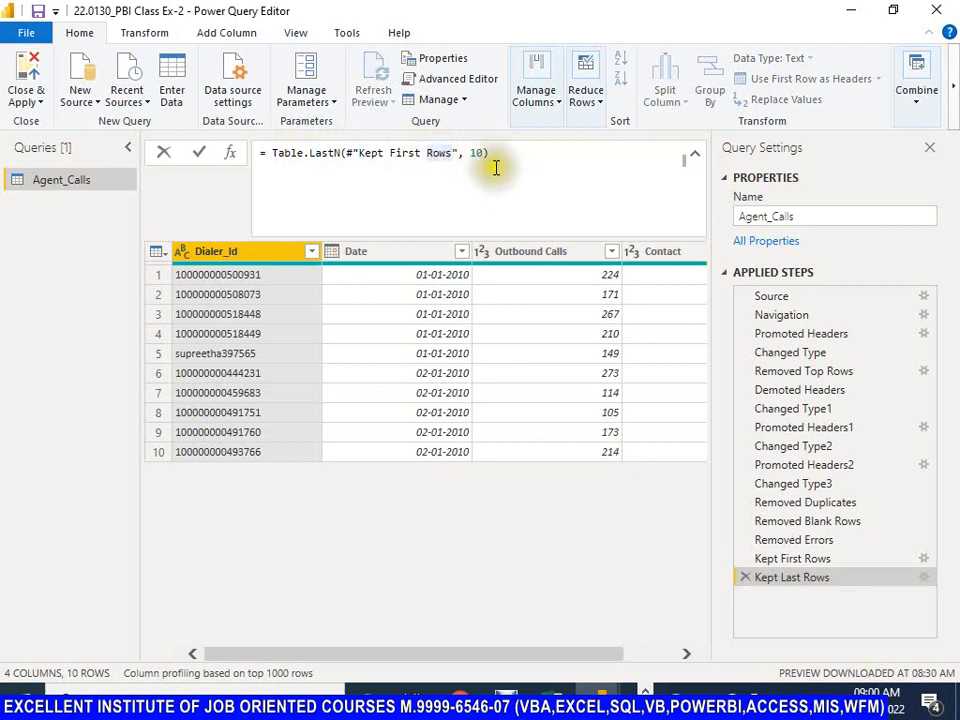
pyautogui.doubleClick(480, 152)
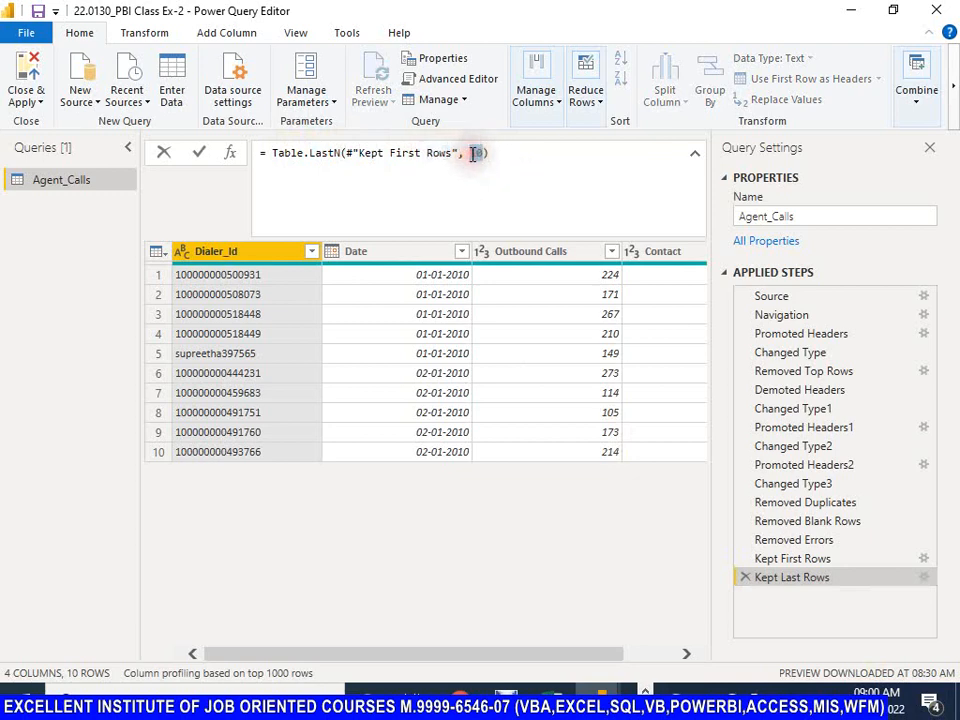
pyautogui.write('8')
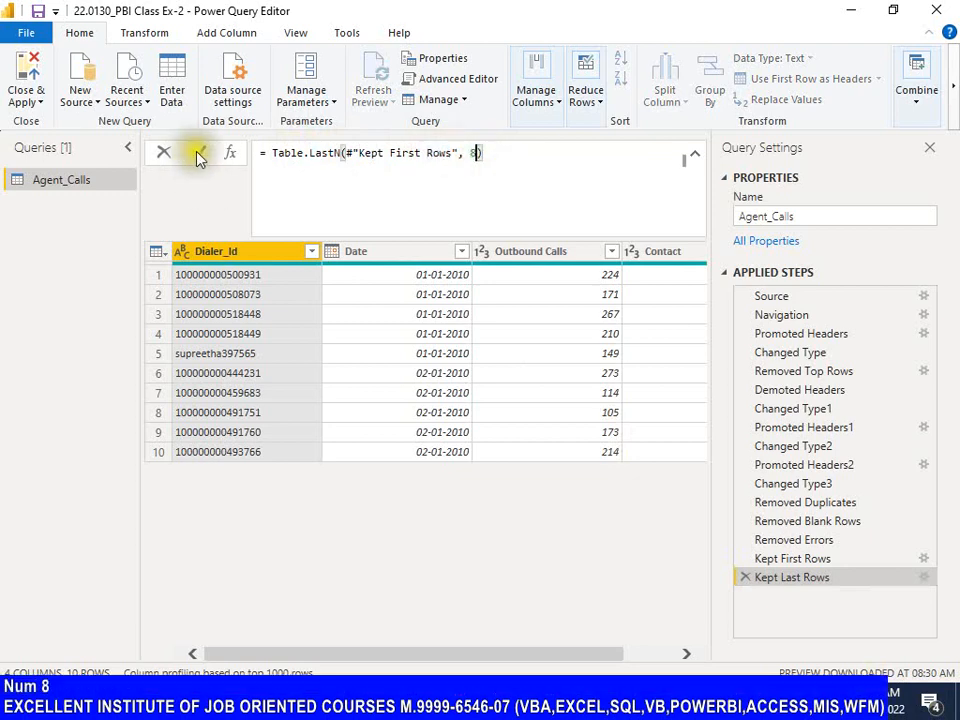
pyautogui.click(200, 152)
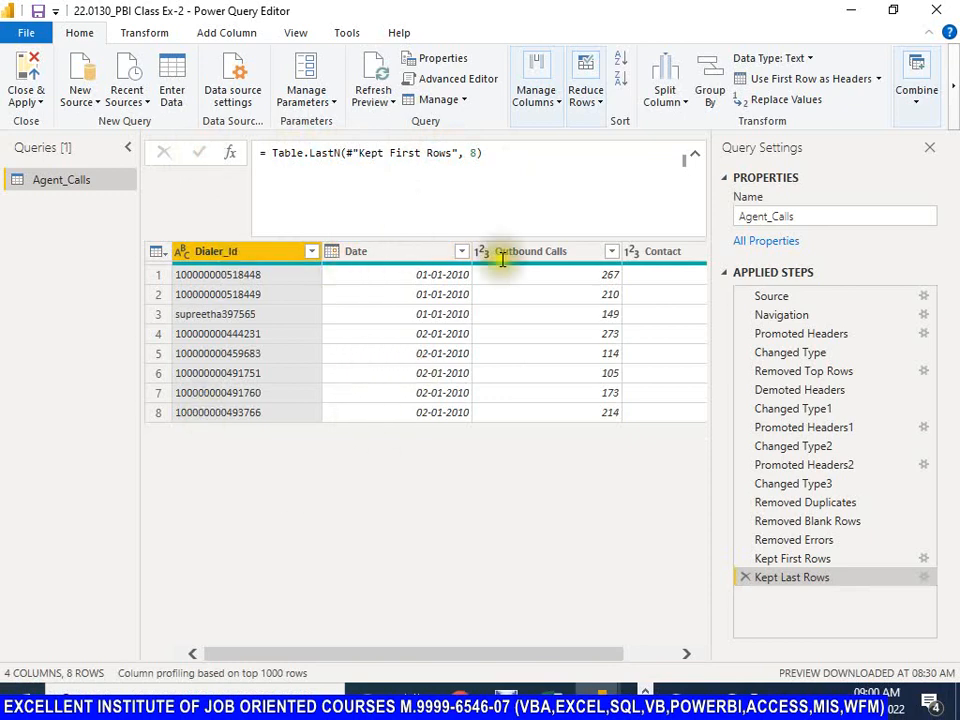
# Step: Keep a range of 4 rows starting at row 3 of the reduced Agent_Calls table, and examine the arguments in its formula
pyautogui.click(598, 106)
pyautogui.click(592, 180)
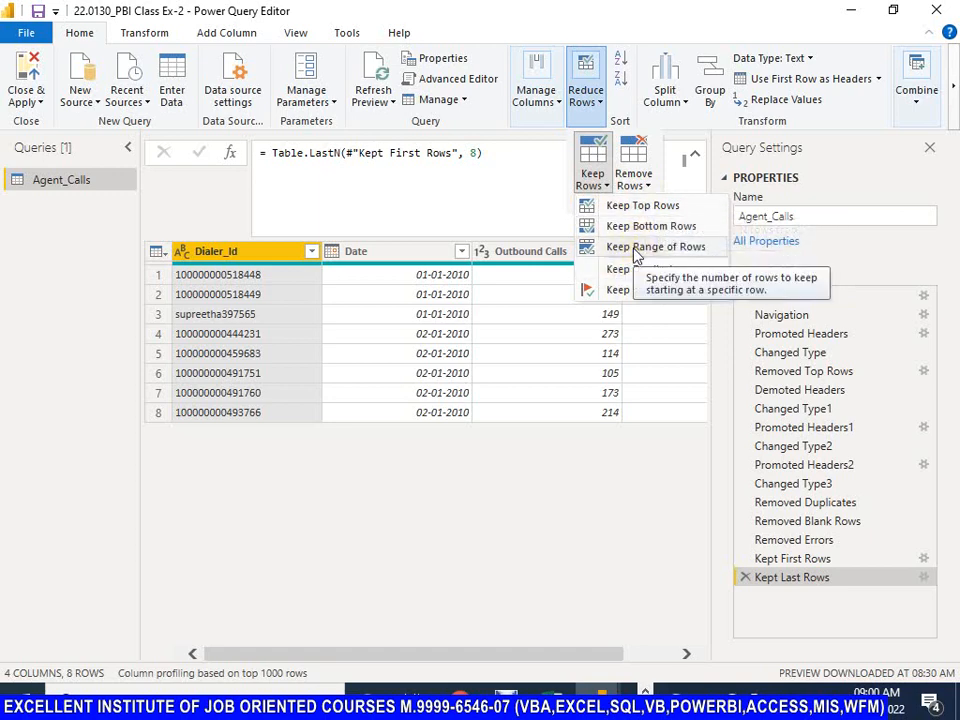
pyautogui.click(634, 248)
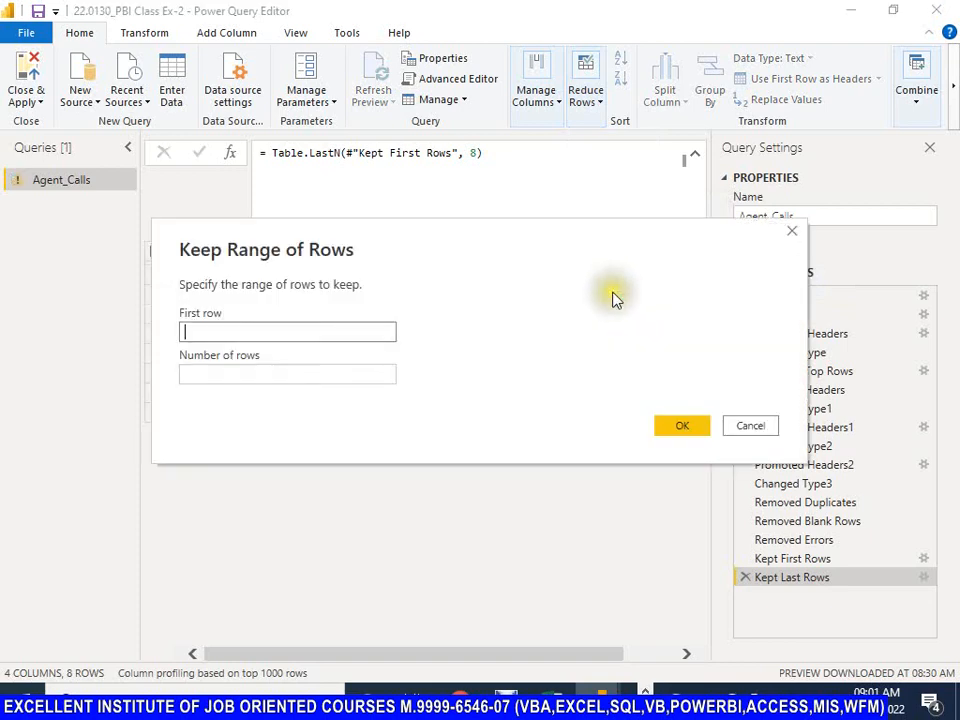
pyautogui.moveTo(325, 250); pyautogui.dragTo(459, 313)
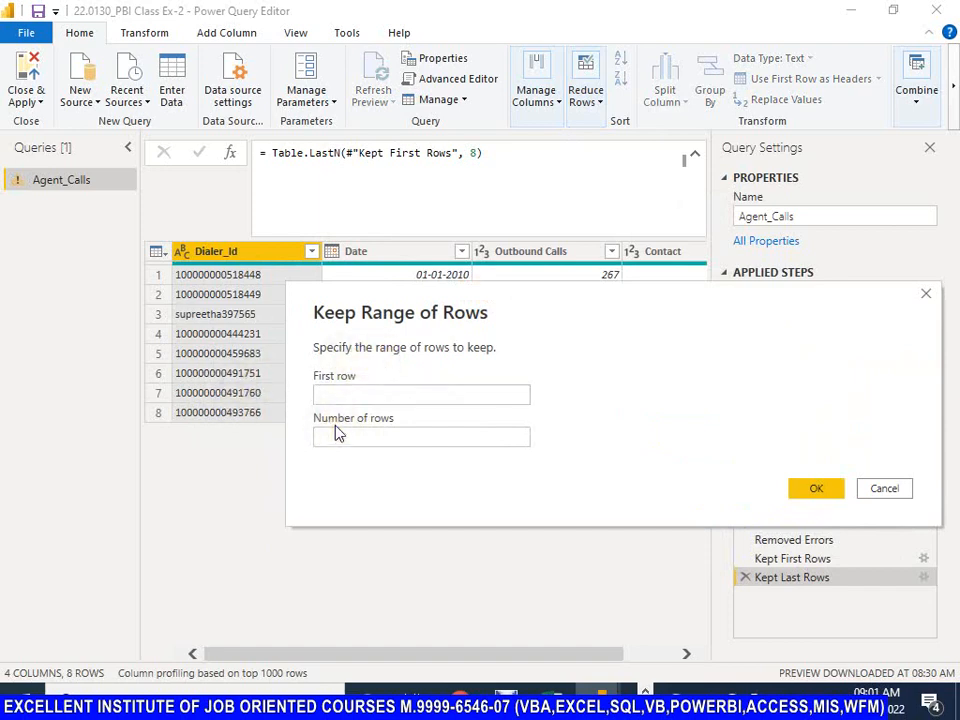
pyautogui.press('KP_3')
pyautogui.click(335, 397)
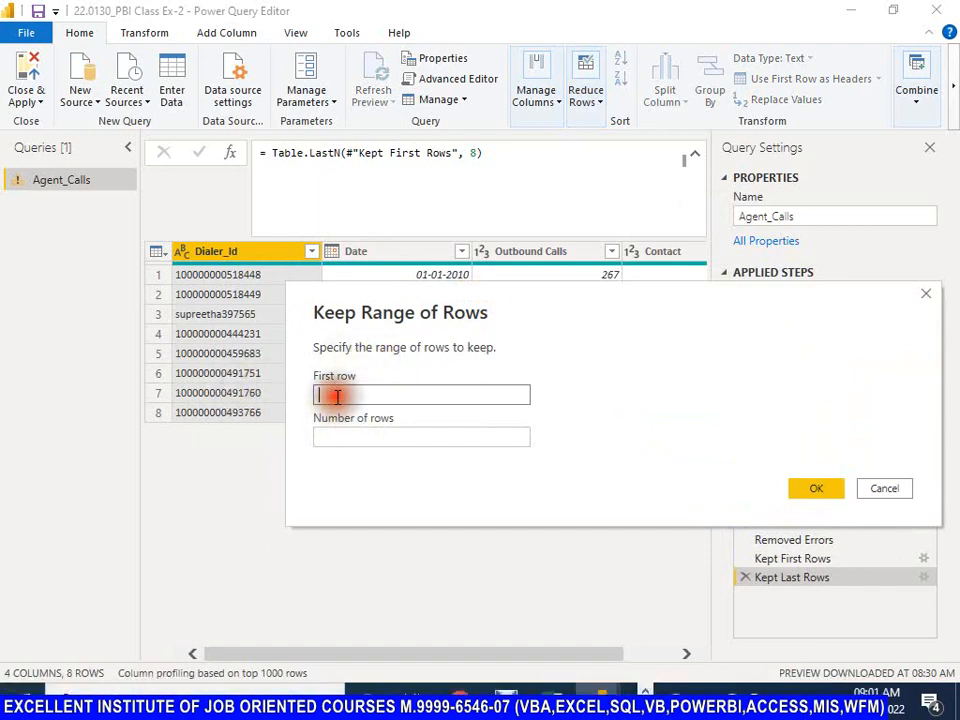
pyautogui.write('3')
pyautogui.click(336, 438)
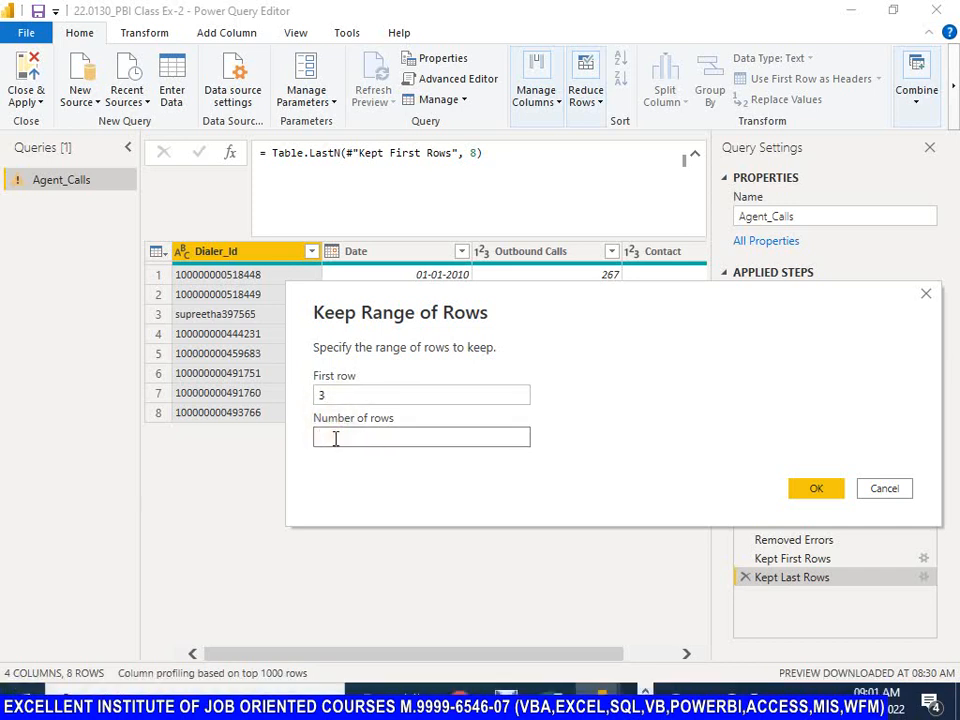
pyautogui.write('4')
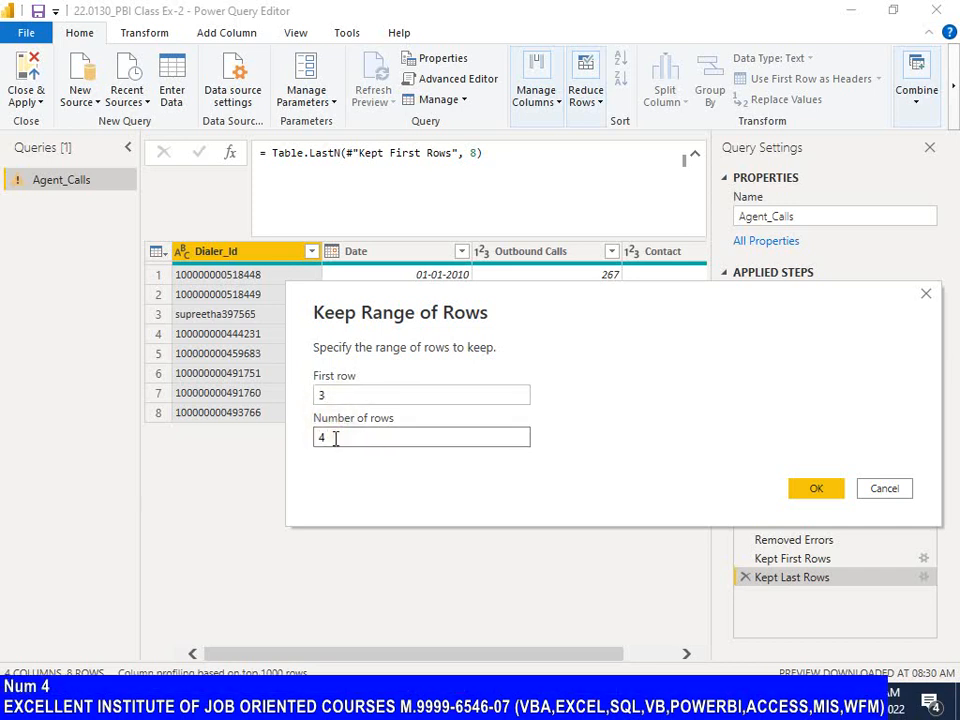
pyautogui.click(816, 488)
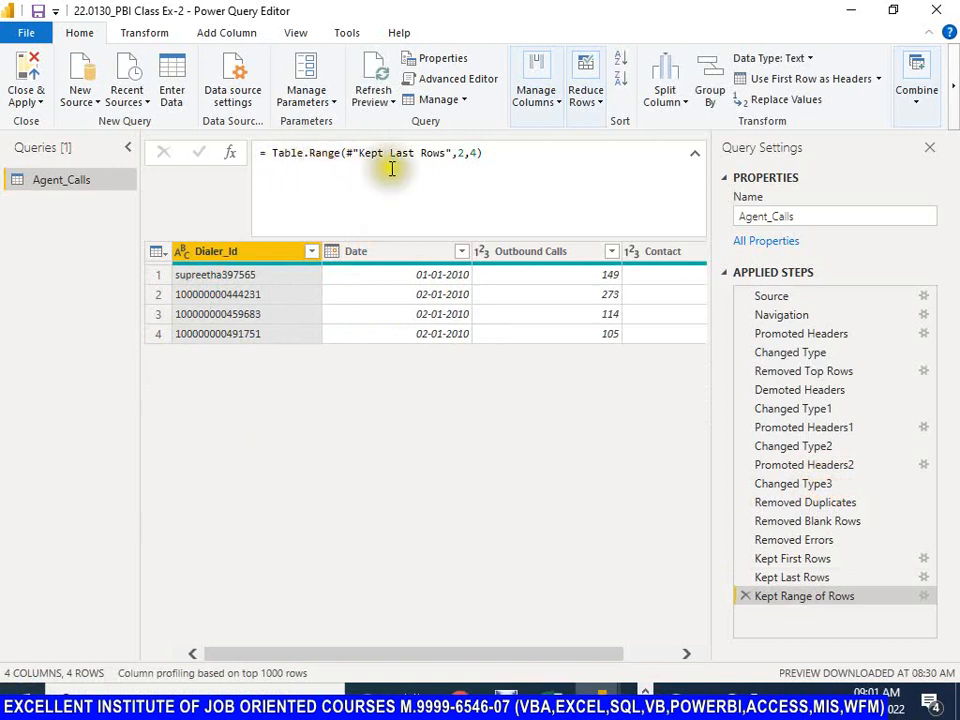
pyautogui.moveTo(358, 153); pyautogui.dragTo(473, 153)
pyautogui.click(464, 153)
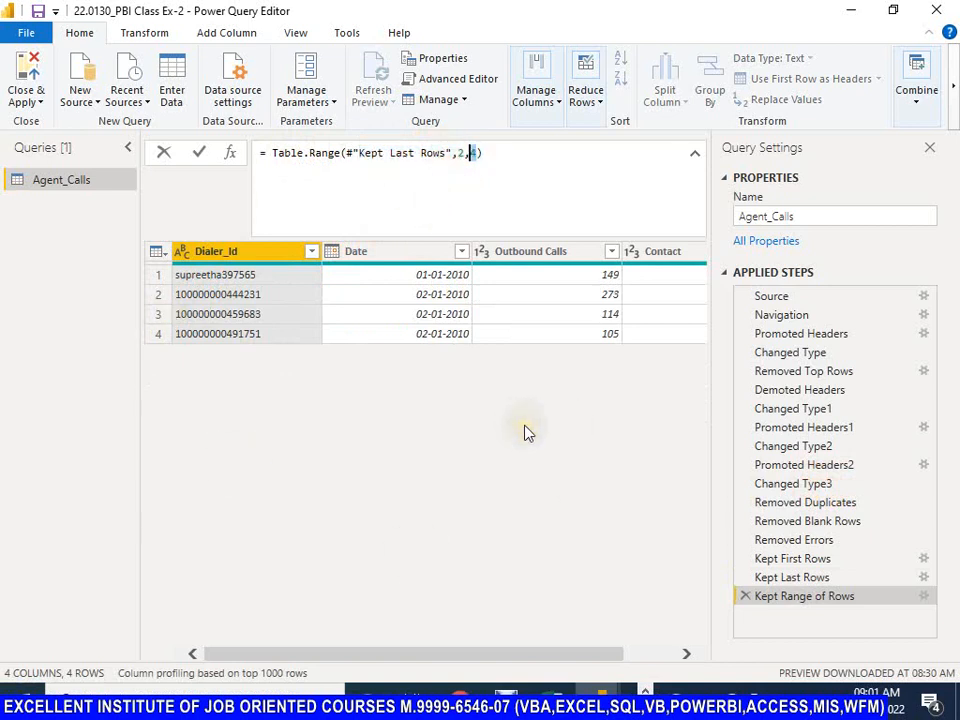
# Step: Try keeping only the rows with duplicate Dialer_Id values, and delete the resulting Kept Duplicates step
pyautogui.click(601, 104)
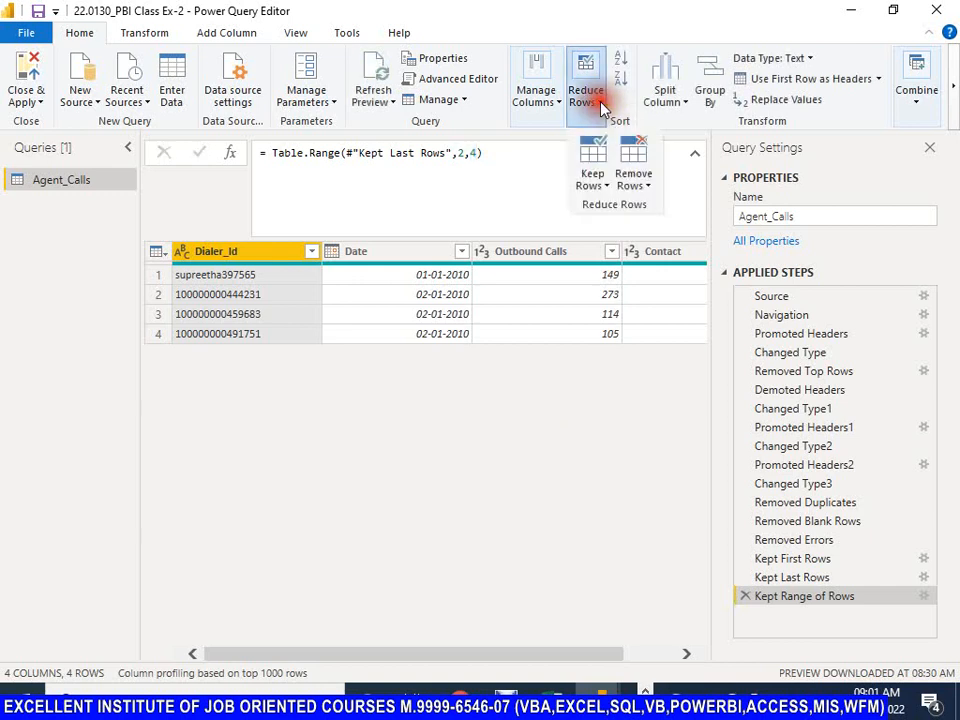
pyautogui.click(606, 190)
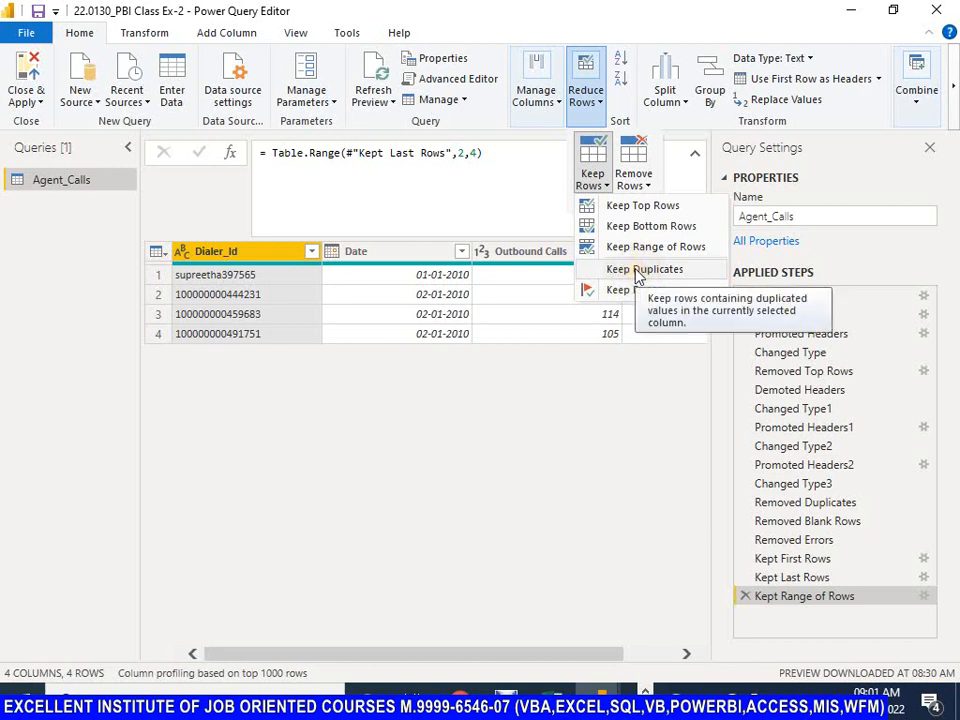
pyautogui.click(640, 270)
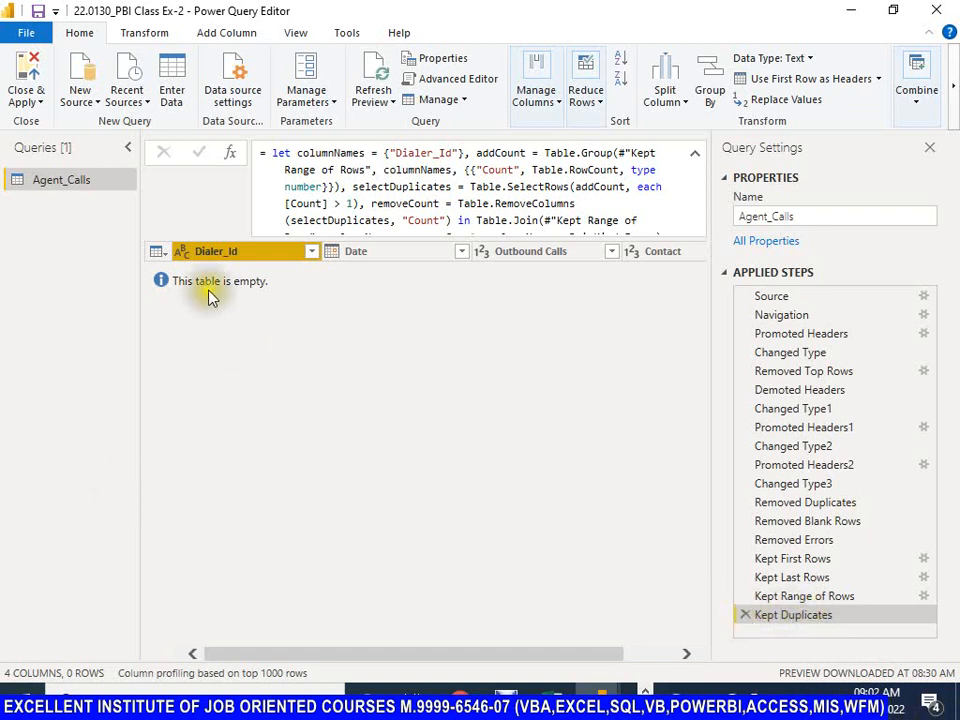
pyautogui.click(746, 616)
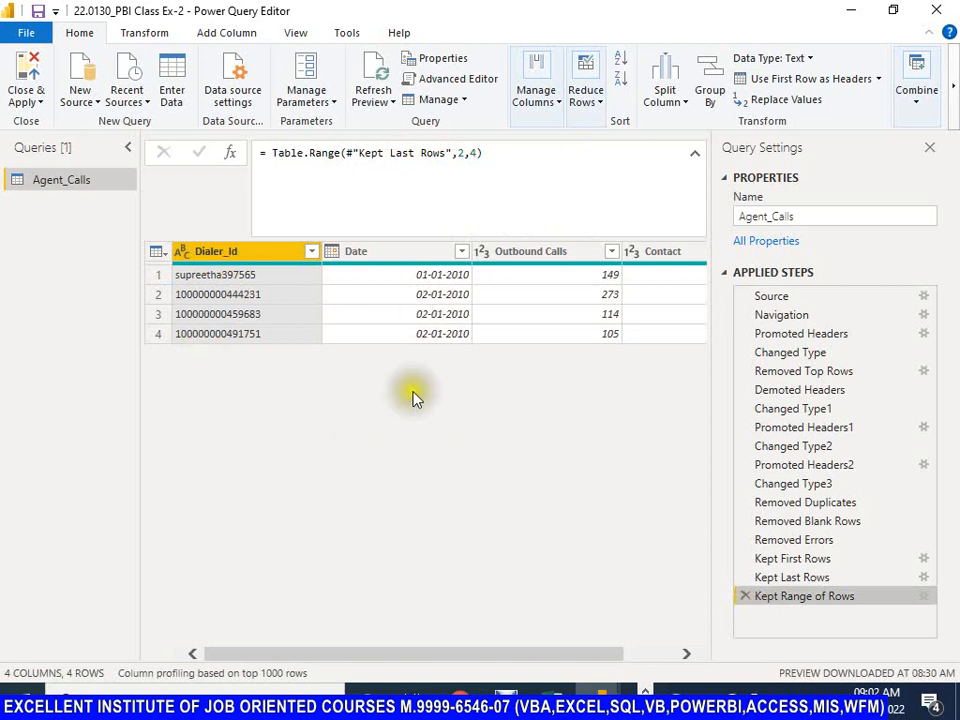
# Step: Try keeping only the rows with errors in the Dialer_Id column, and delete the resulting Kept Errors step
pyautogui.click(599, 100)
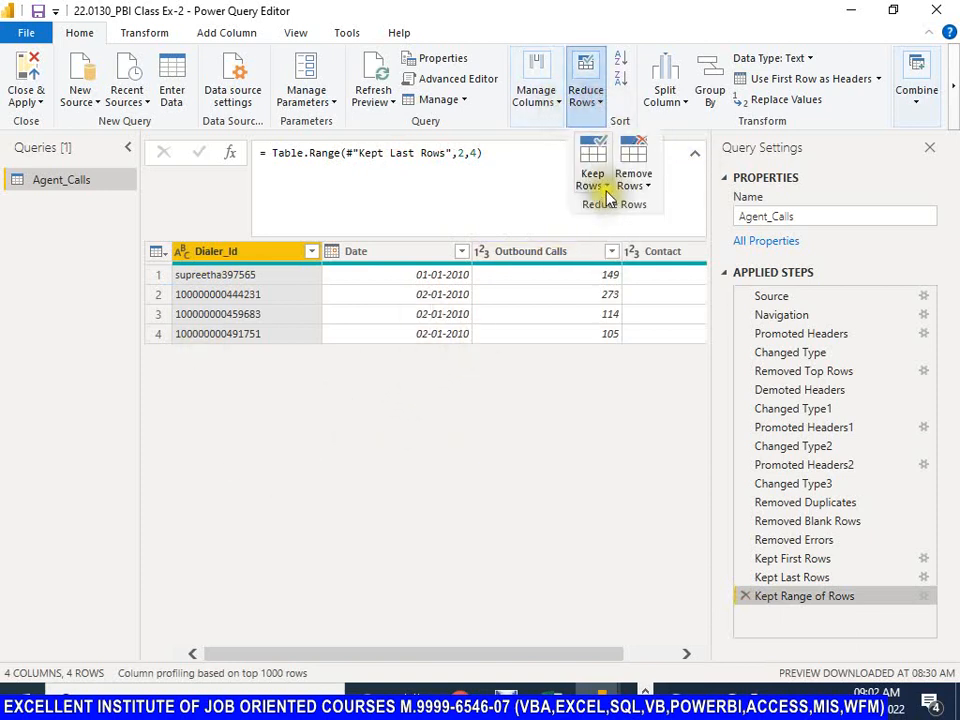
pyautogui.click(598, 180)
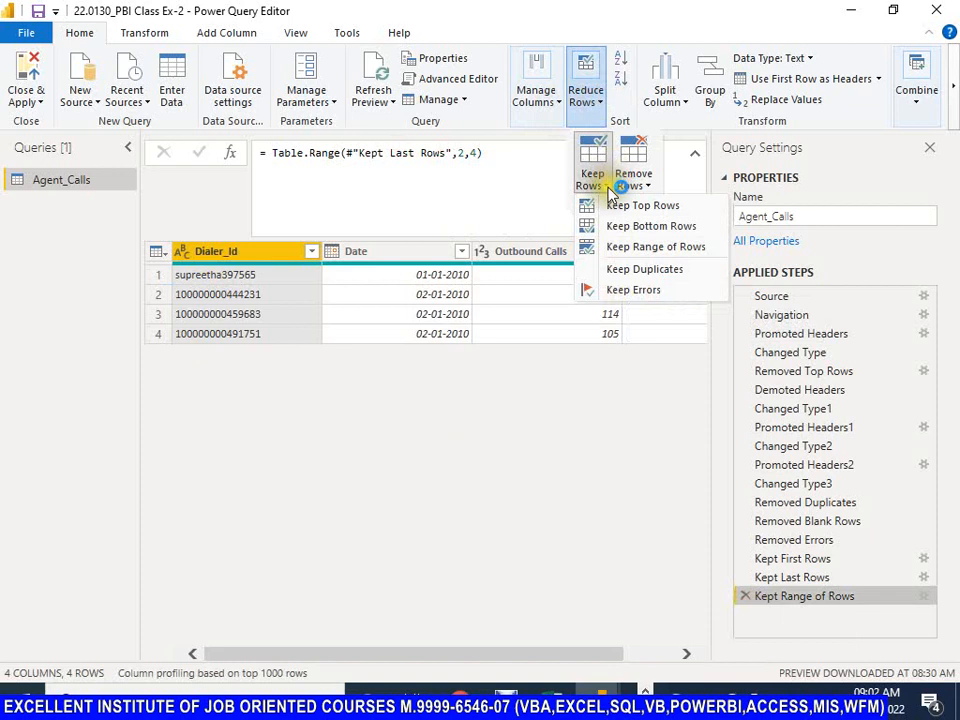
pyautogui.click(650, 187)
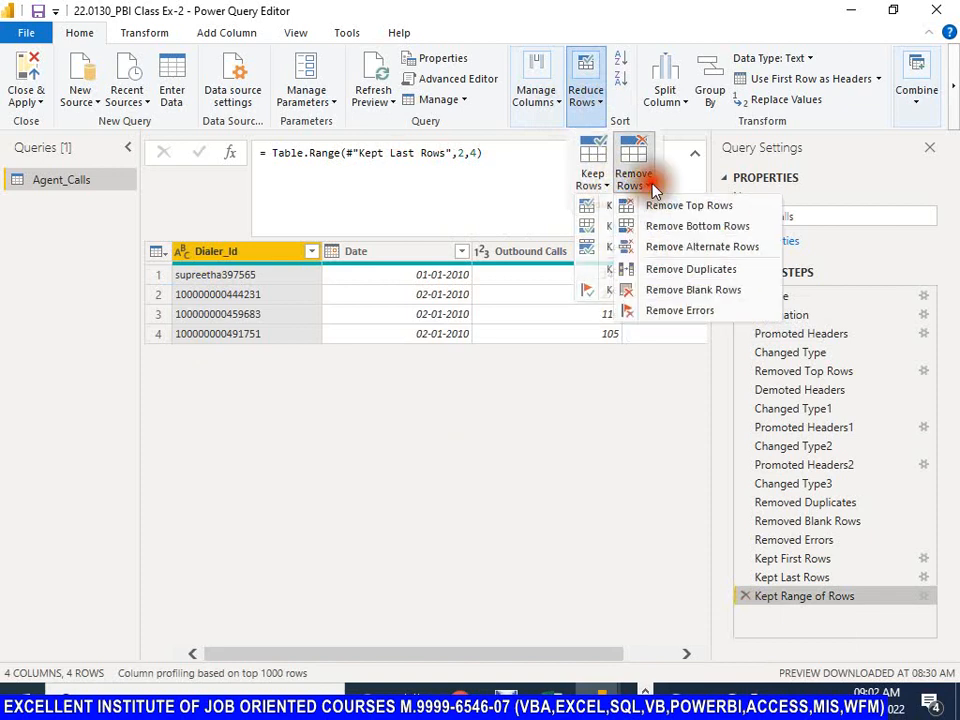
pyautogui.click(592, 182)
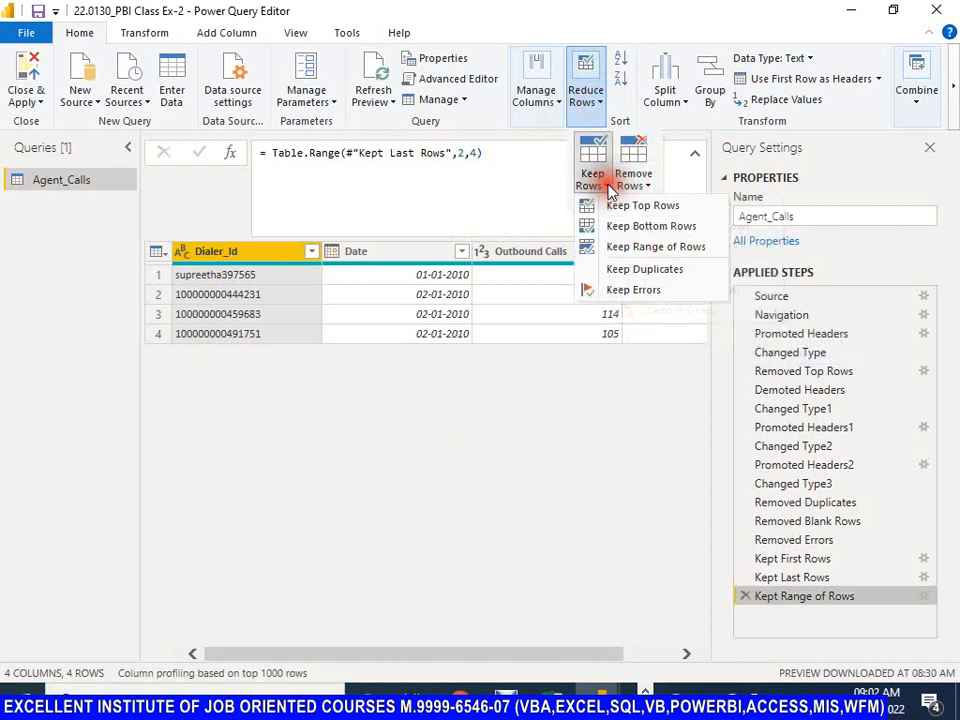
pyautogui.click(618, 291)
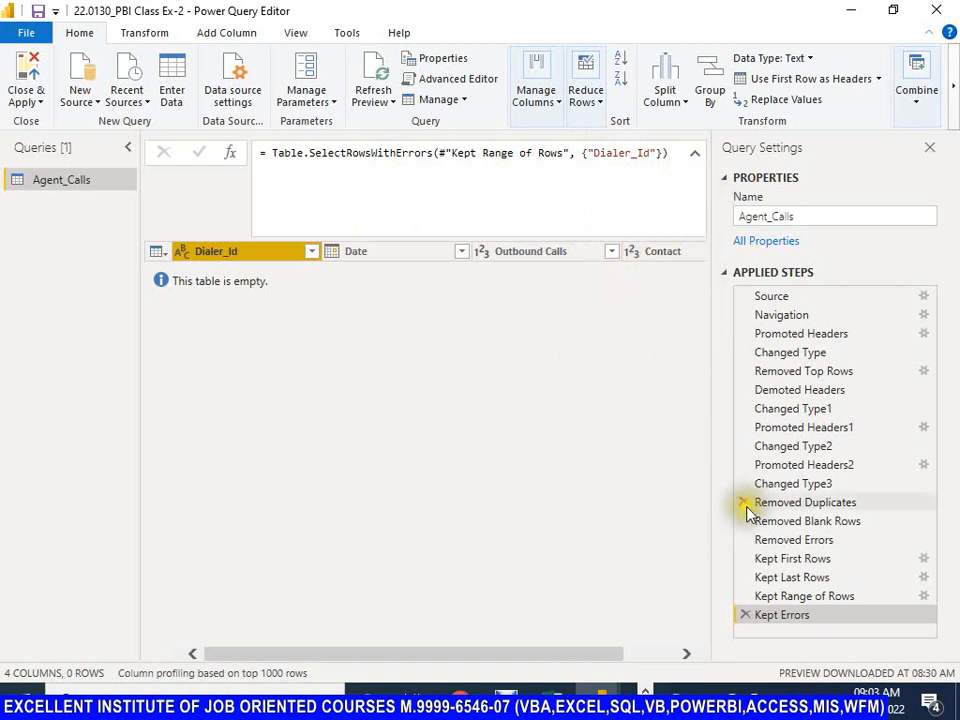
pyautogui.click(746, 617)
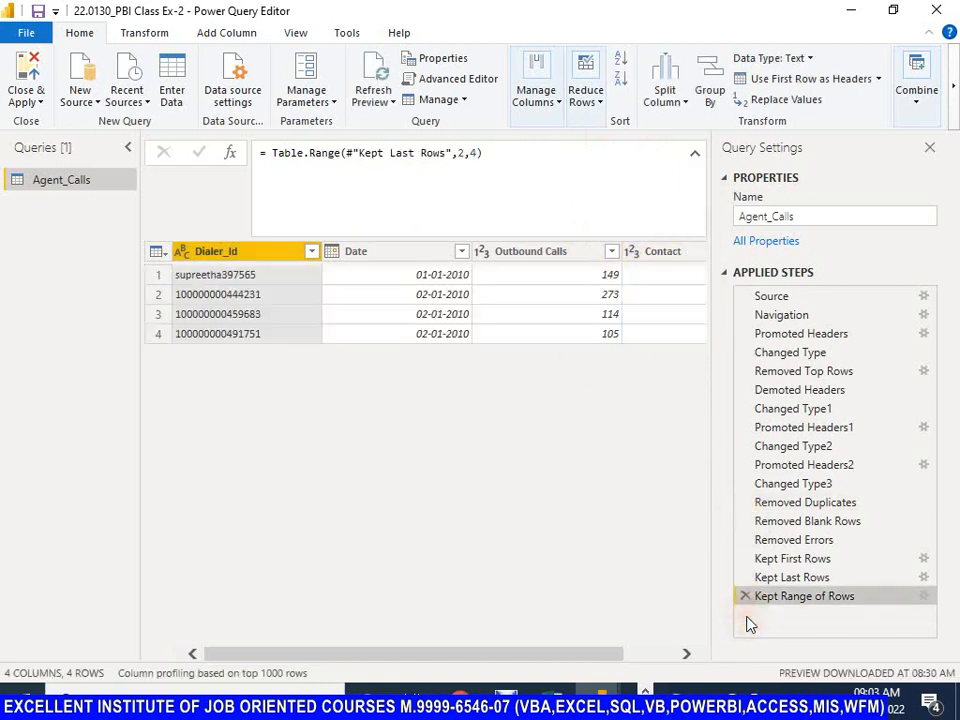
# Step: Examine the whole-table commands of Agent_Calls, covering header promotion, column additions, keeping or removing rows, and merging or appending queries
pyautogui.press('Escape')
pyautogui.click(170, 257)
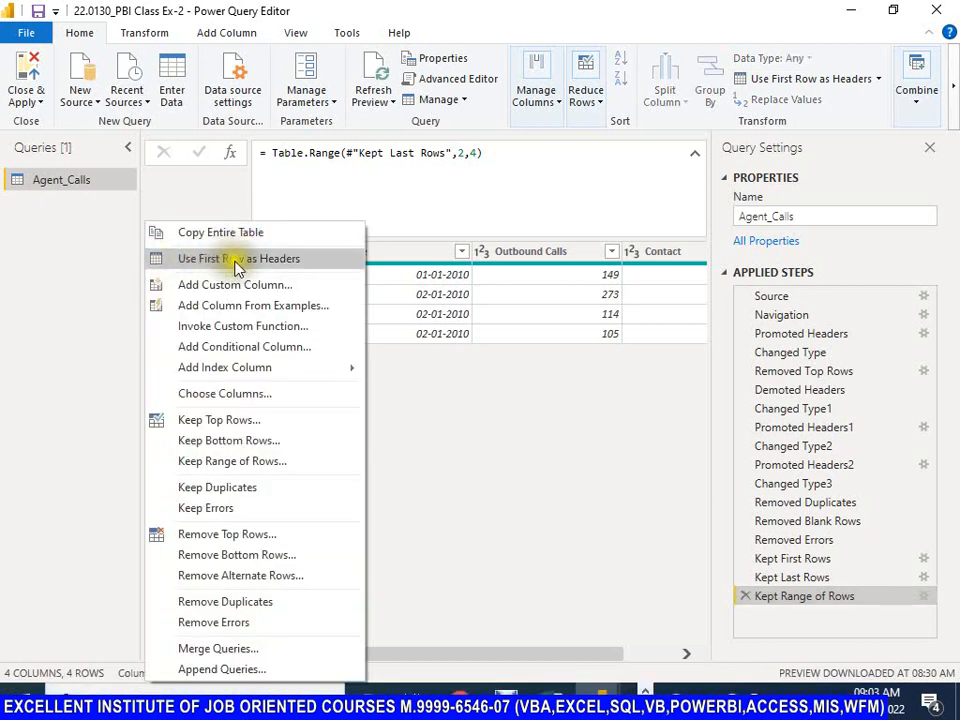
pyautogui.press('Escape')
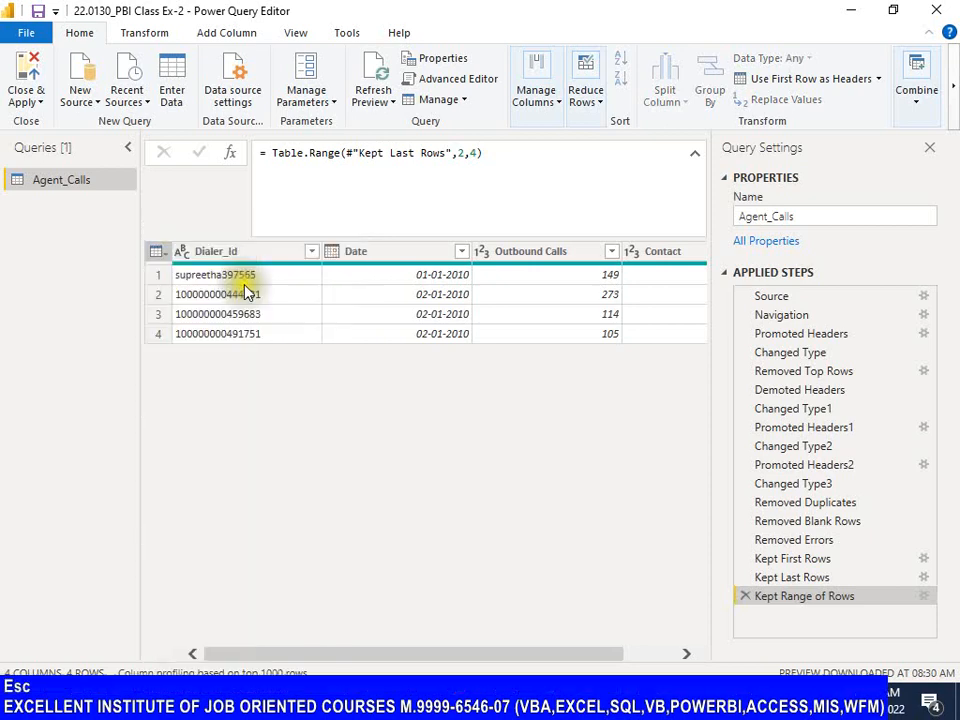
pyautogui.click(158, 255)
pyautogui.press('Escape')
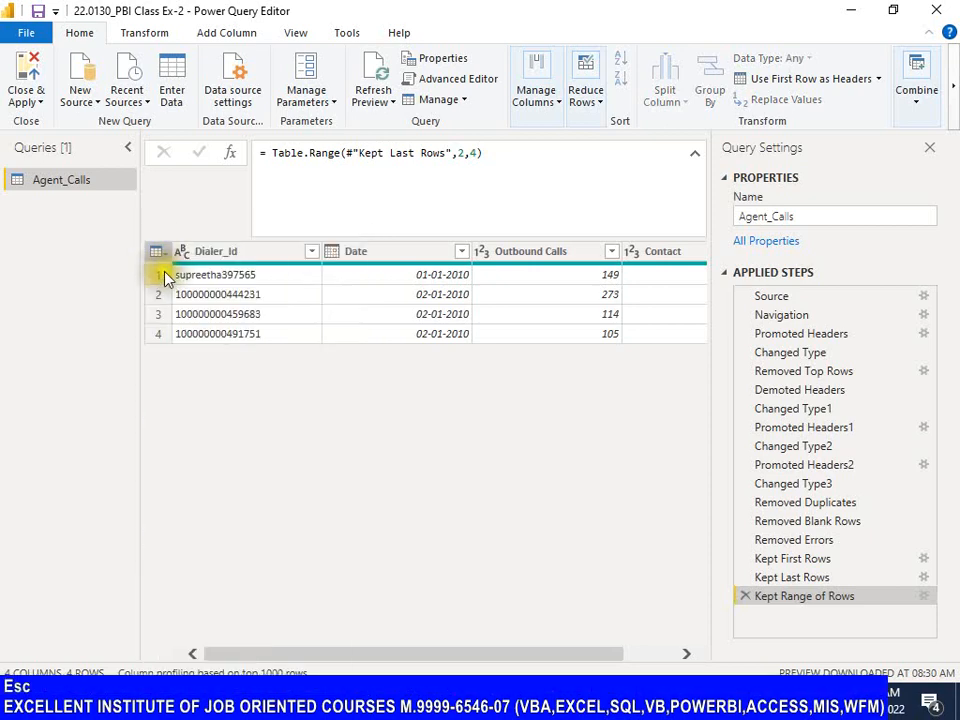
pyautogui.click(160, 255)
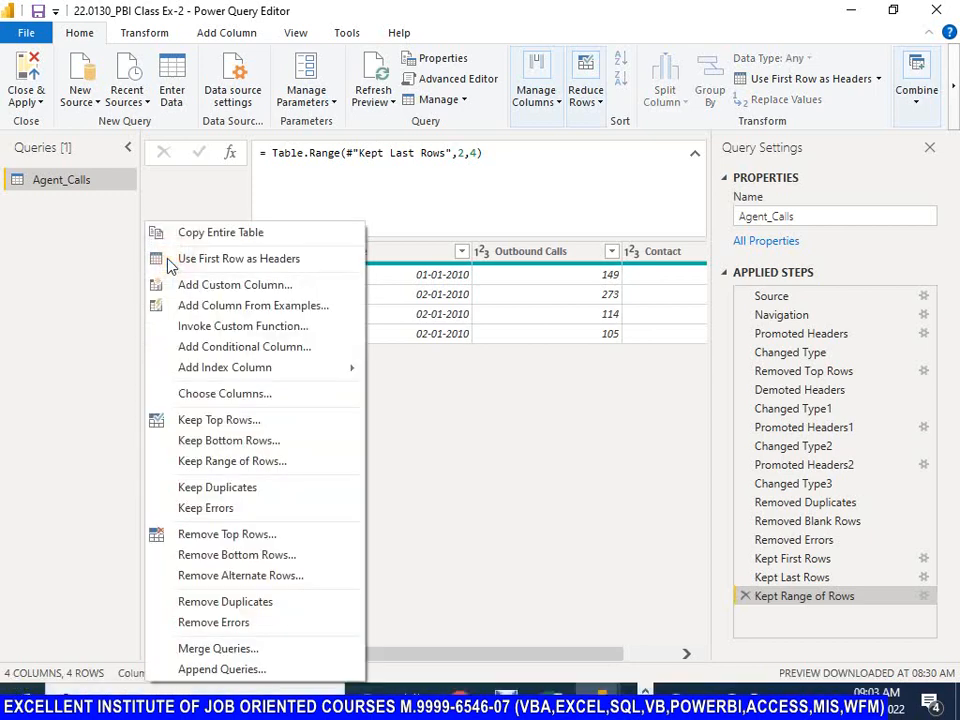
pyautogui.press('Escape')
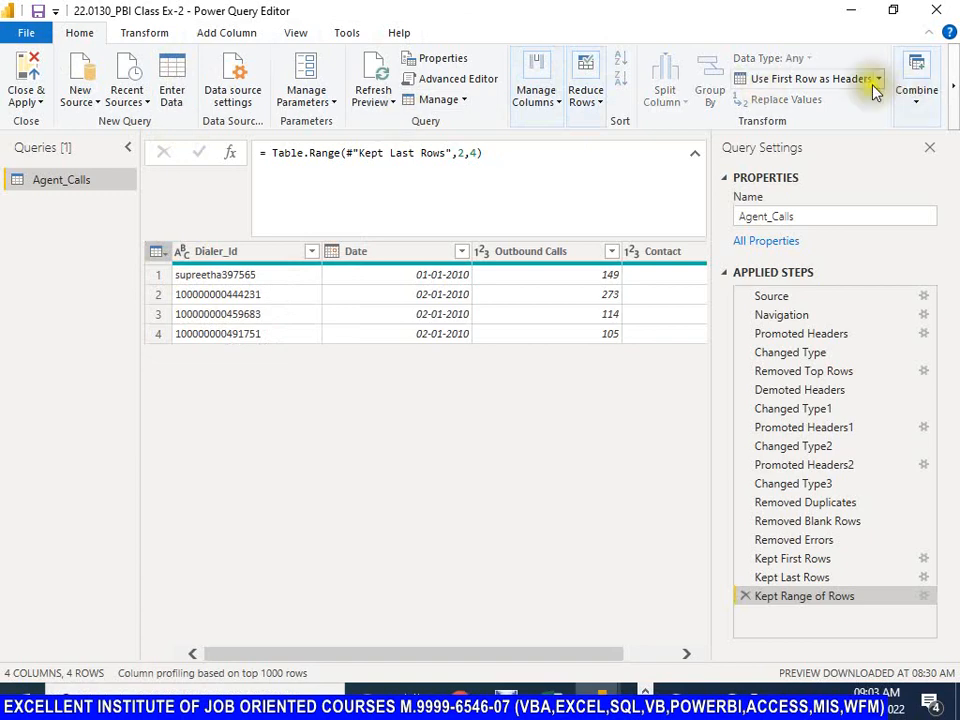
pyautogui.press('Escape')
pyautogui.click(156, 251)
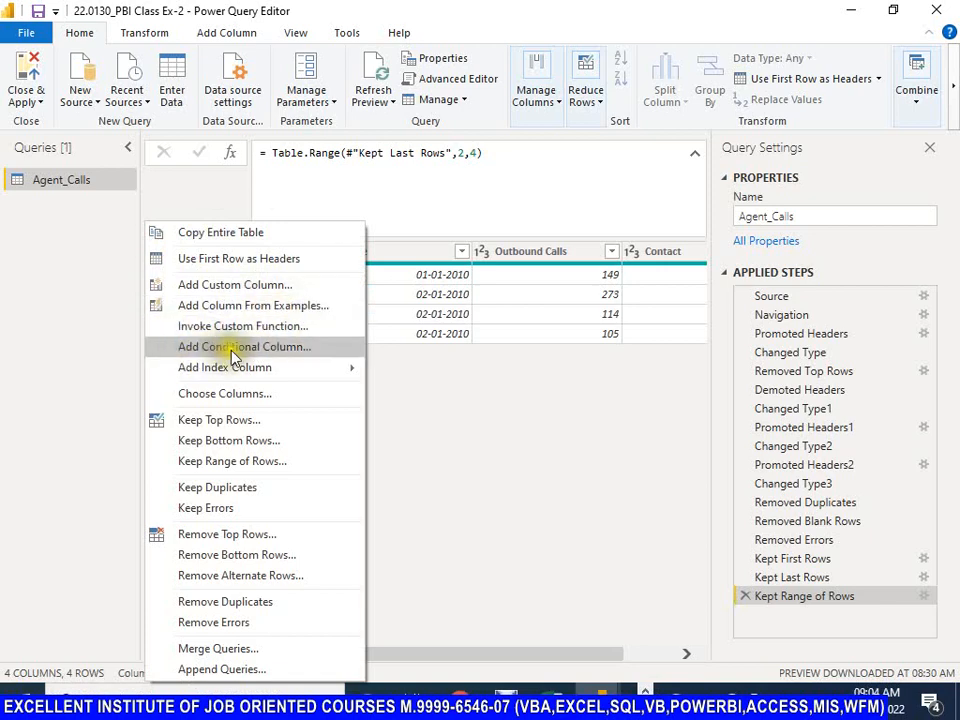
pyautogui.moveTo(210, 375)
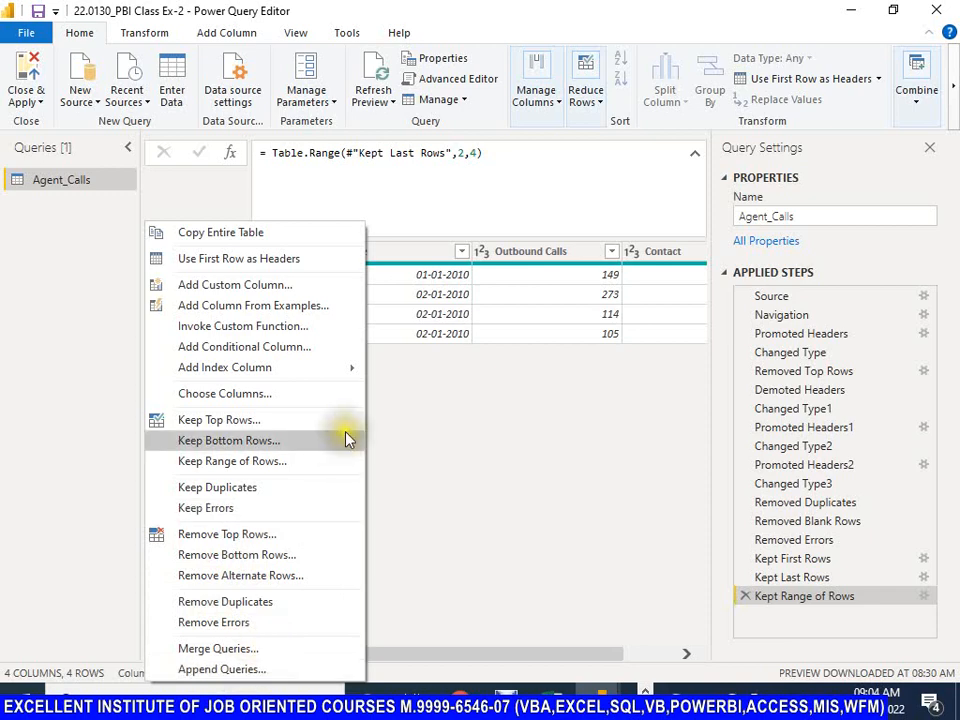
pyautogui.click(211, 194)
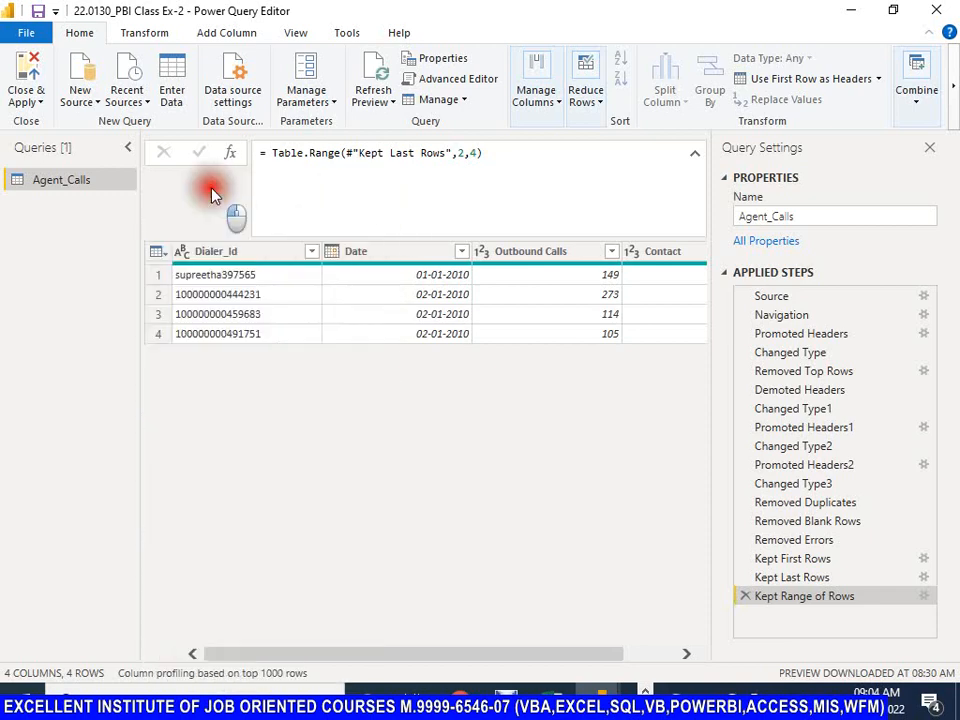
pyautogui.click(160, 253)
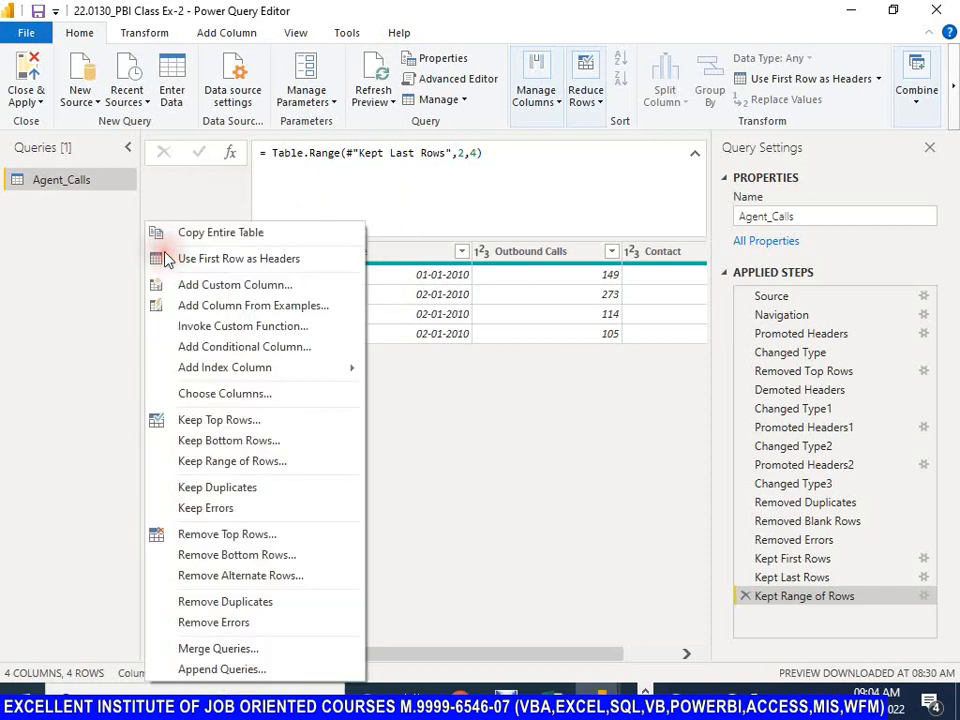
pyautogui.click(172, 199)
pyautogui.click(160, 252)
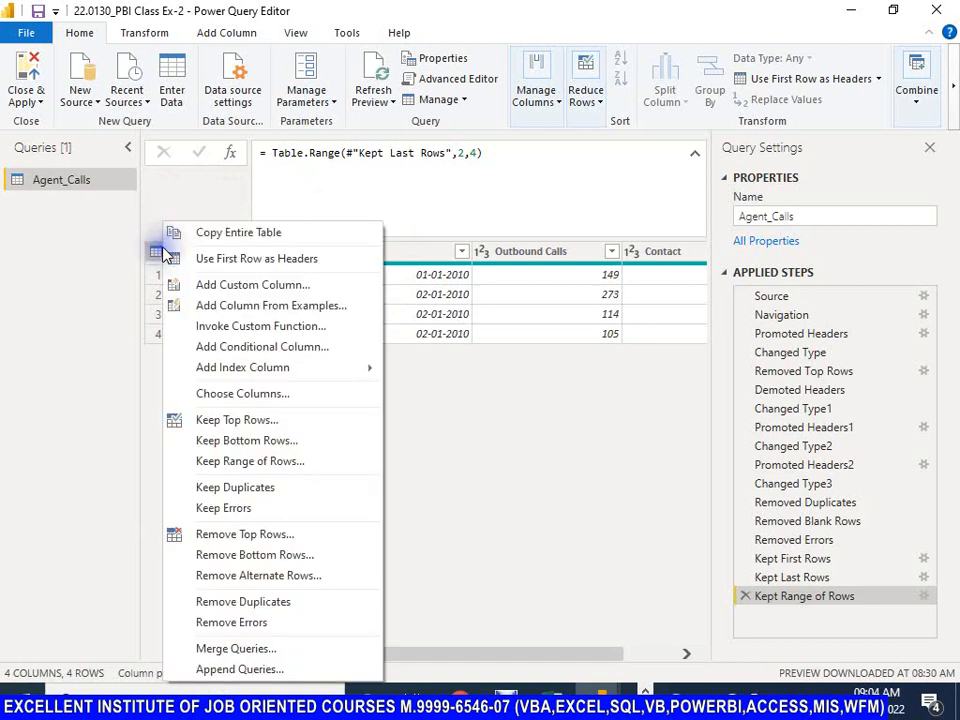
pyautogui.click(190, 205)
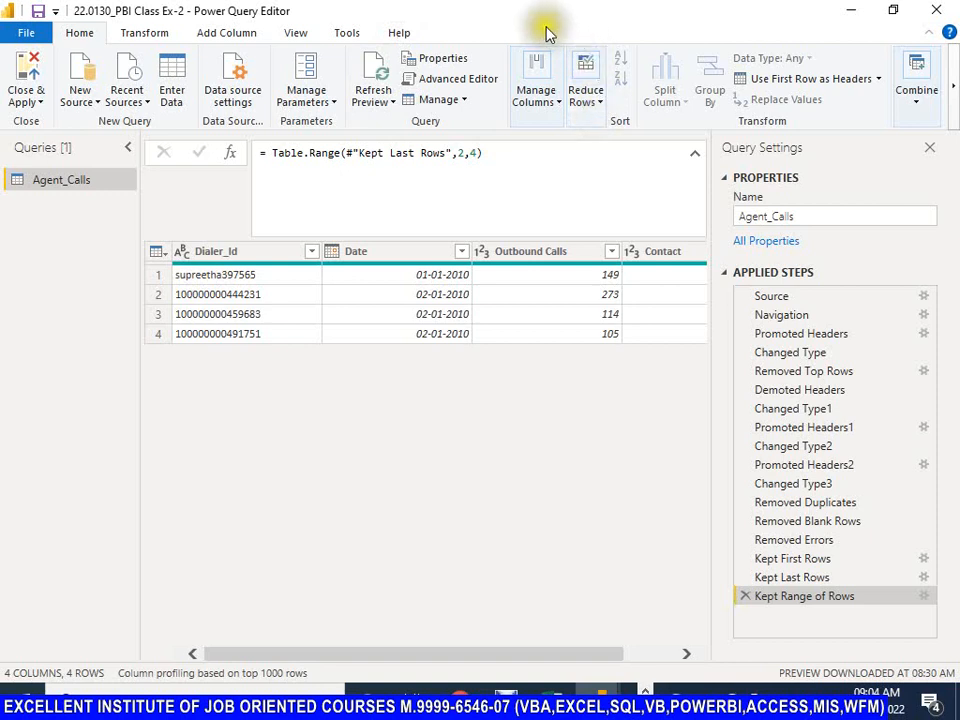
# Step: Compare the available options for keeping rows with those for choosing and removing columns in Agent_Calls
pyautogui.click(604, 104)
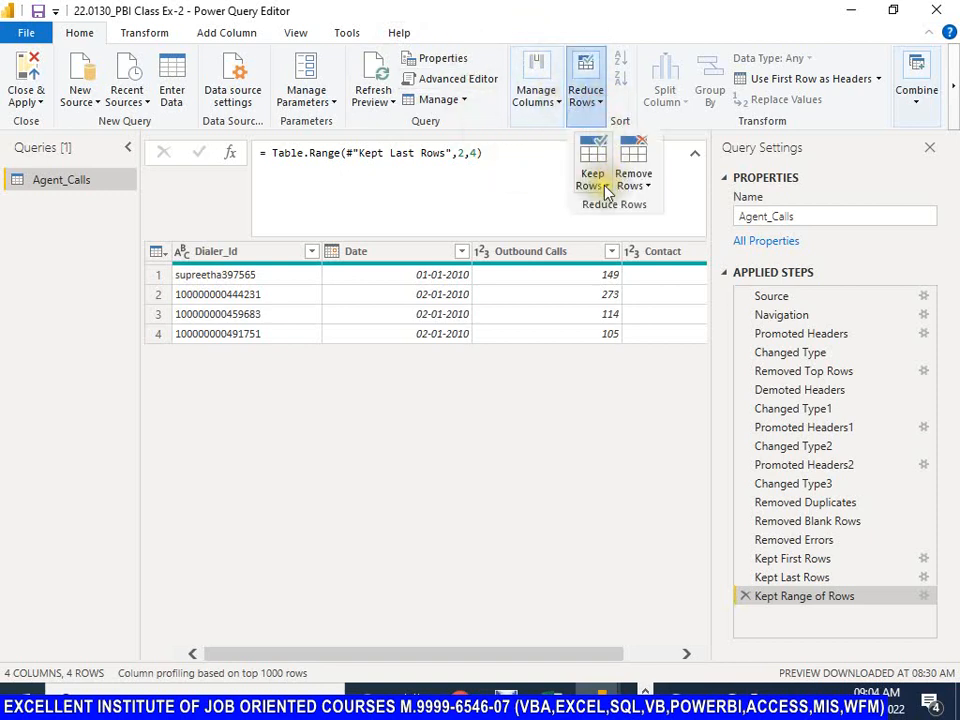
pyautogui.click(610, 186)
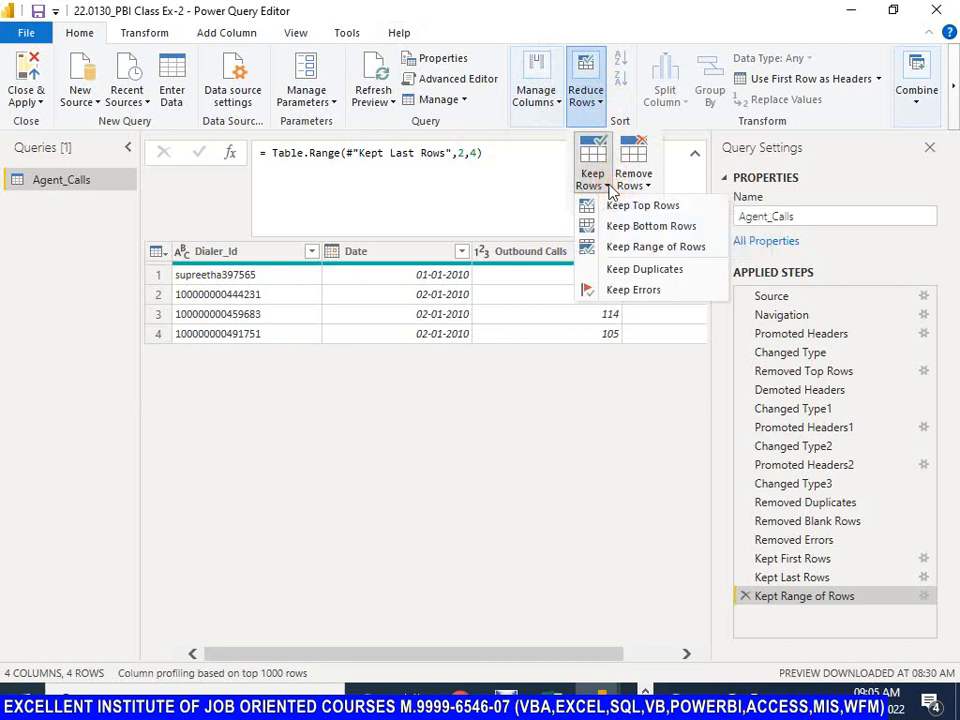
pyautogui.click(574, 22)
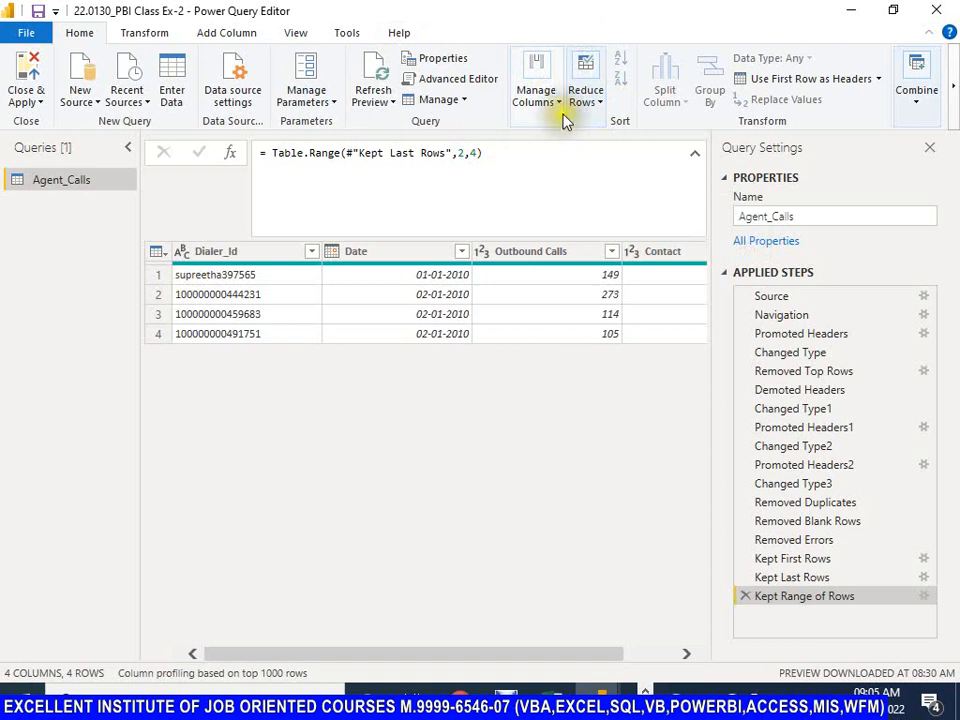
pyautogui.click(560, 105)
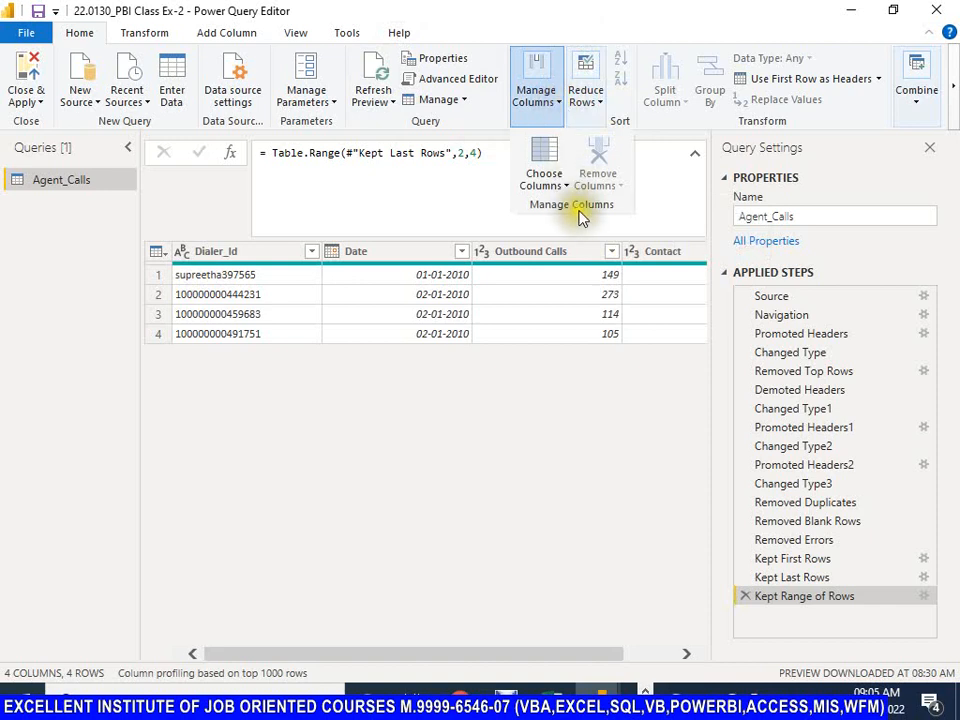
pyautogui.click(557, 106)
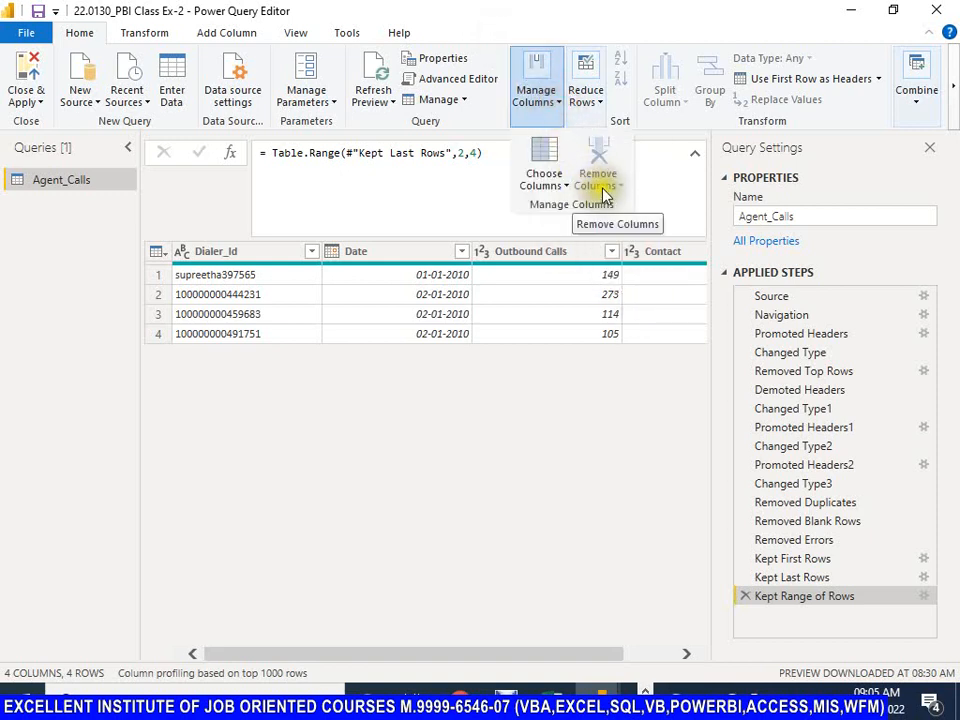
pyautogui.click(511, 19)
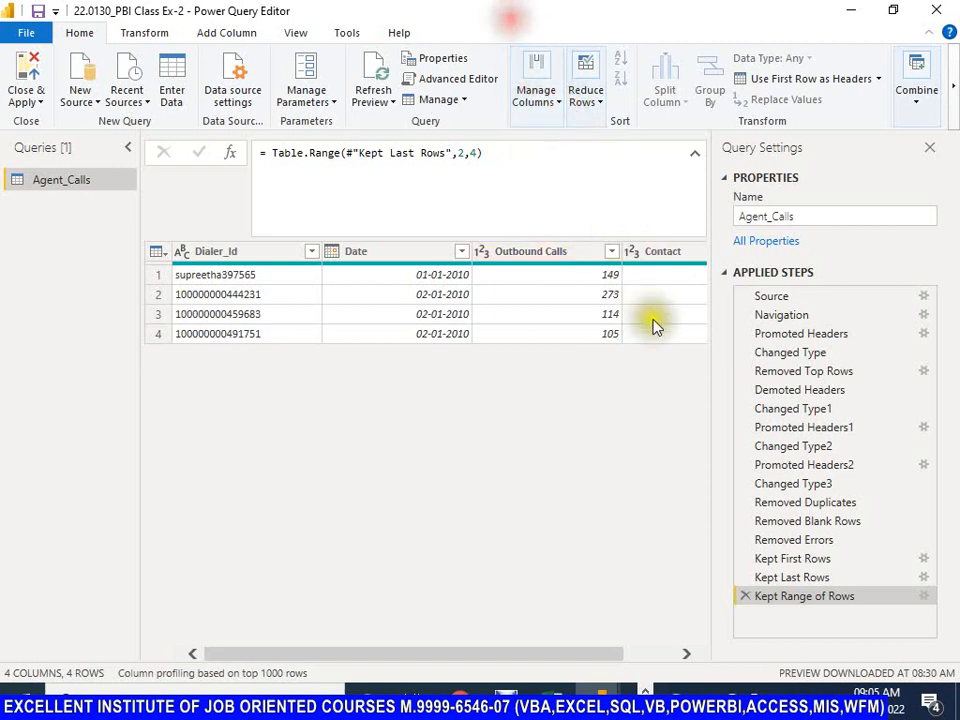
# Step: Compare the options for removing and choosing columns with the Contact column selected and with no column selected
pyautogui.click(658, 254)
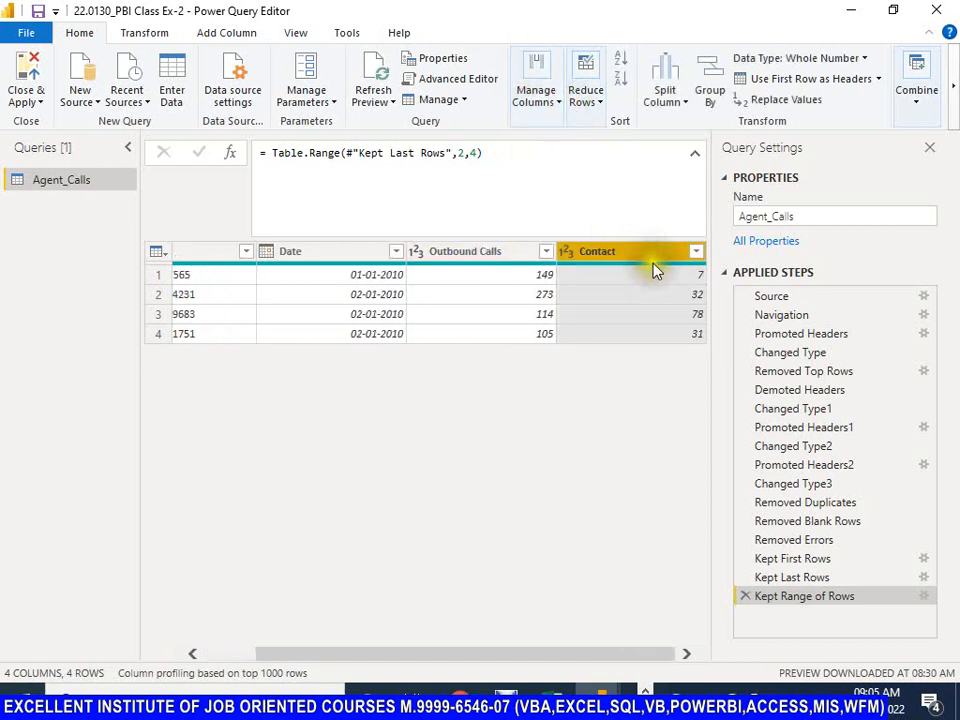
pyautogui.click(555, 100)
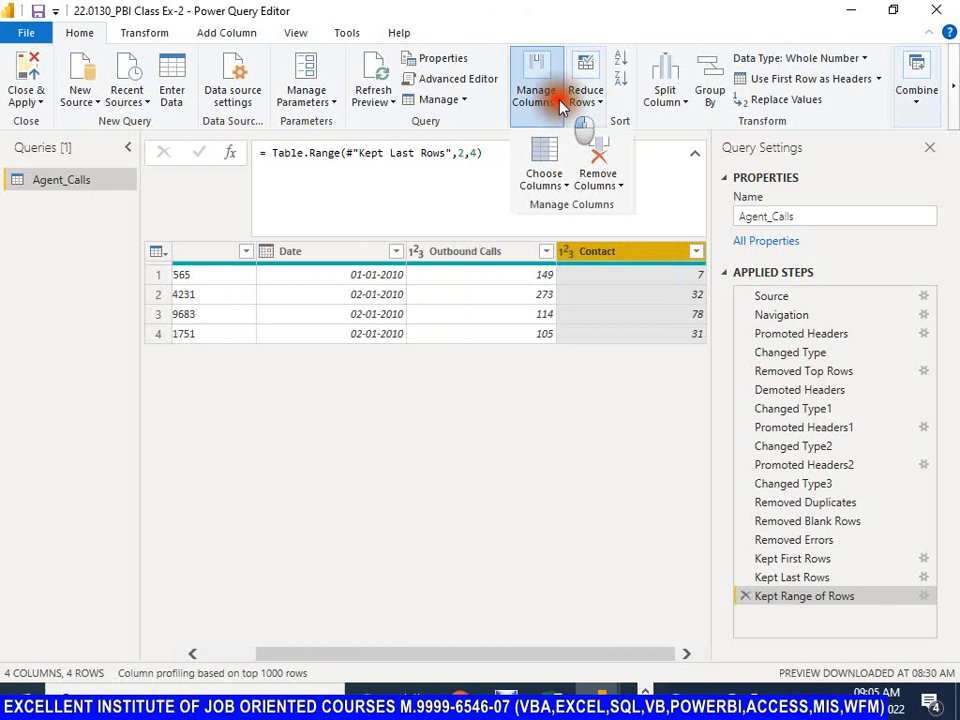
pyautogui.click(620, 187)
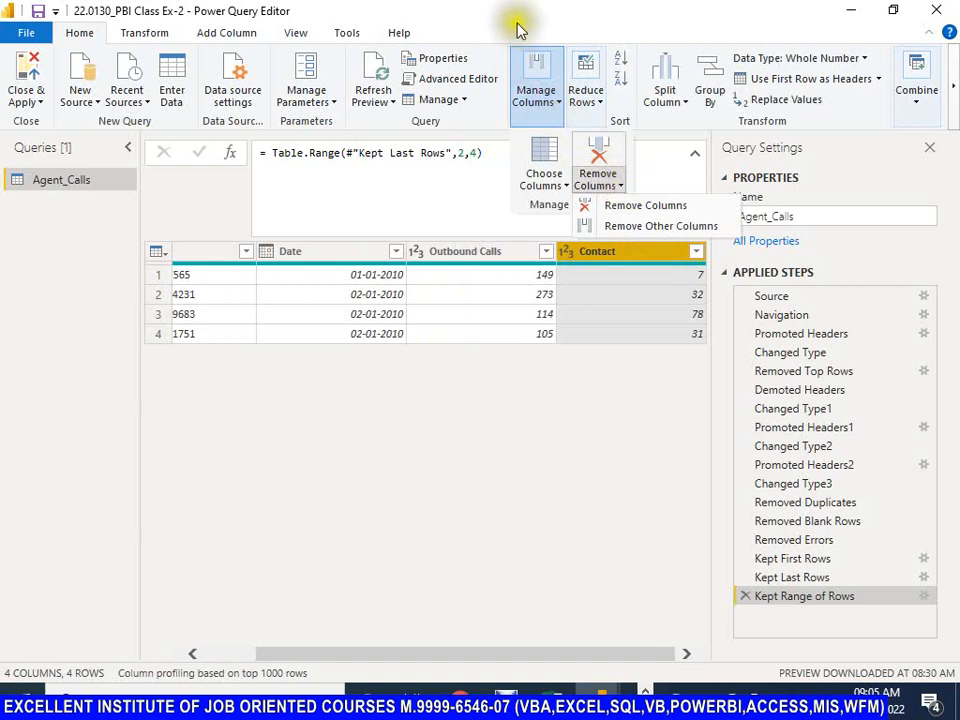
pyautogui.click(540, 73)
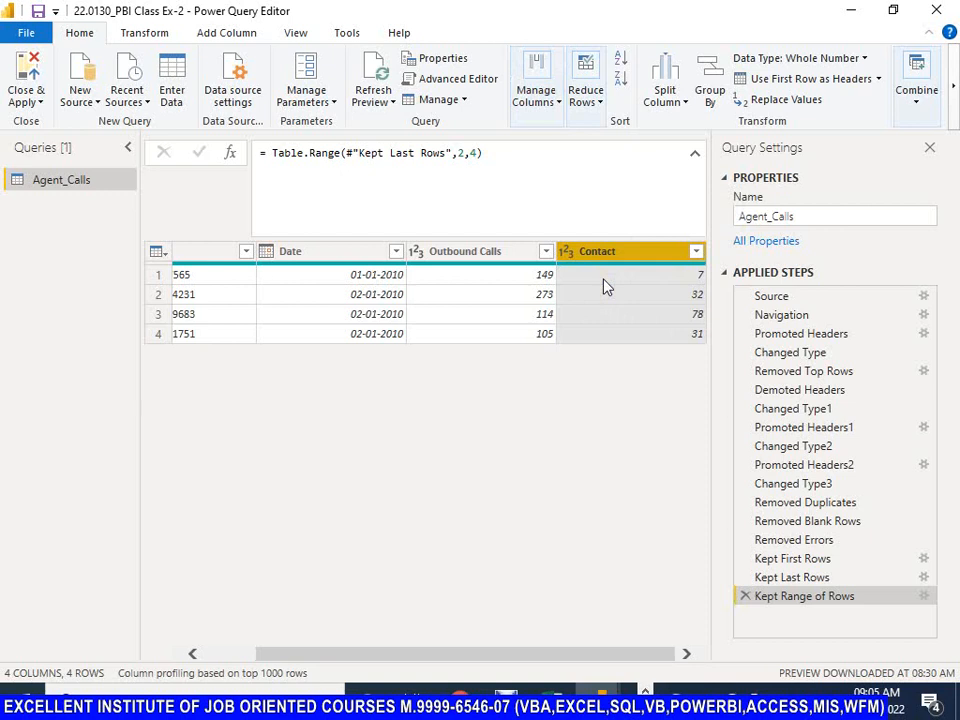
pyautogui.click(158, 254)
pyautogui.click(182, 199)
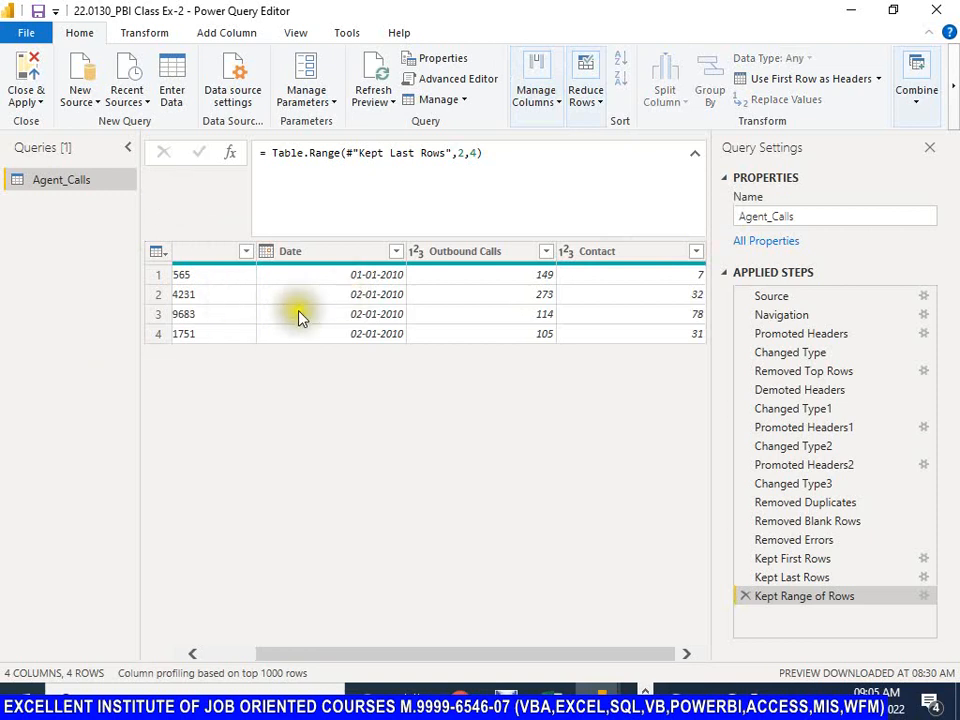
pyautogui.click(558, 100)
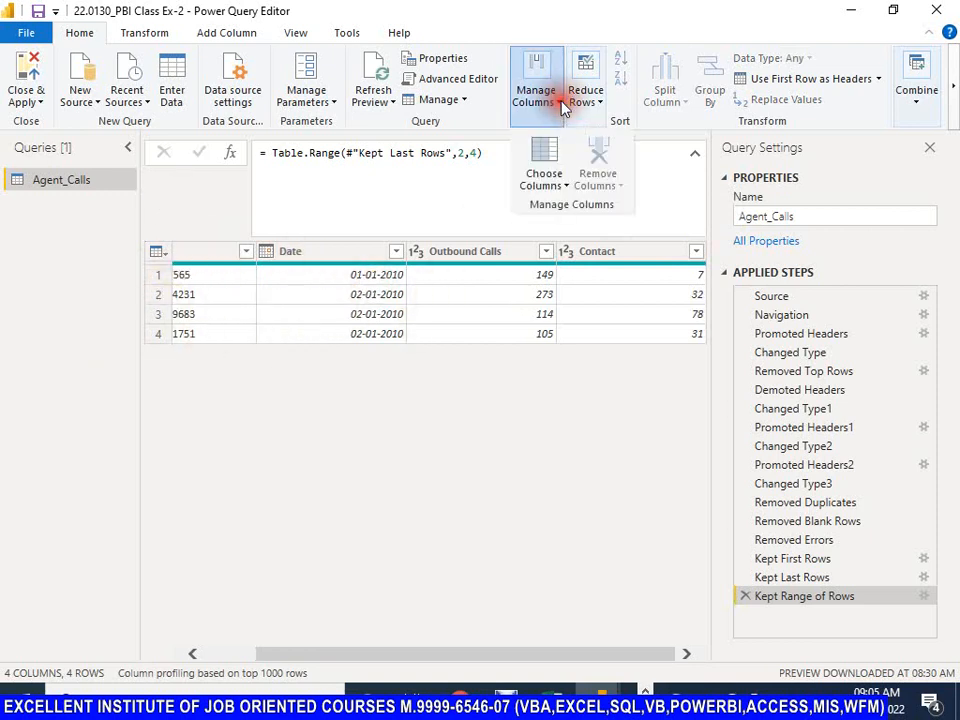
pyautogui.click(566, 186)
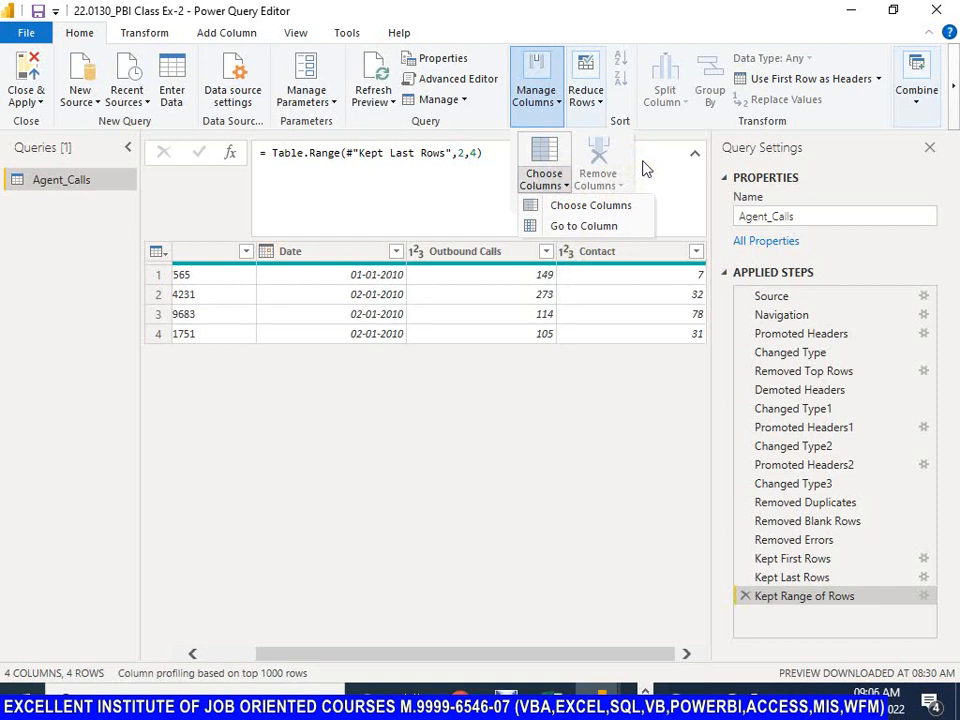
pyautogui.click(543, 5)
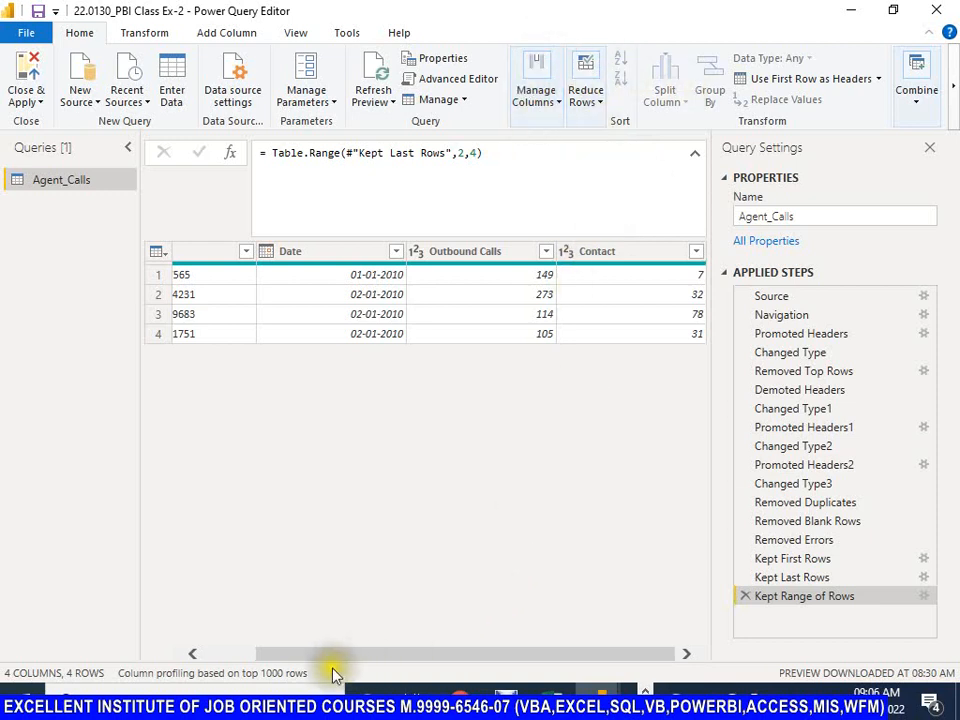
pyautogui.click(193, 653)
pyautogui.moveTo(251, 656); pyautogui.dragTo(415, 662)
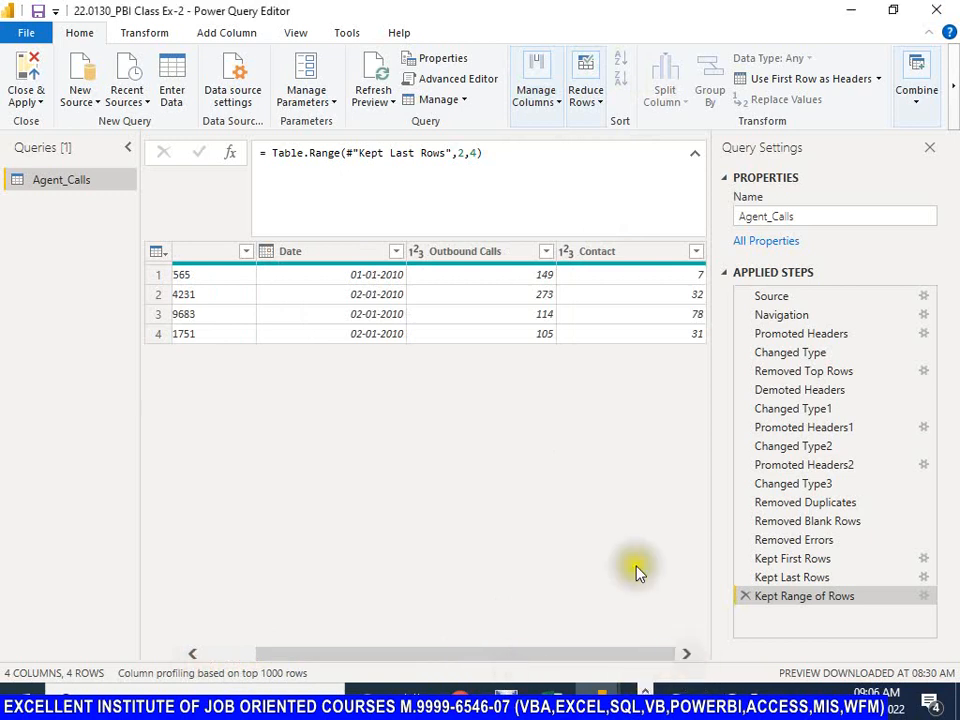
# Step: Try removing all columns except Contact from Agent_Calls, and delete the resulting Removed Other Columns step
pyautogui.click(601, 260)
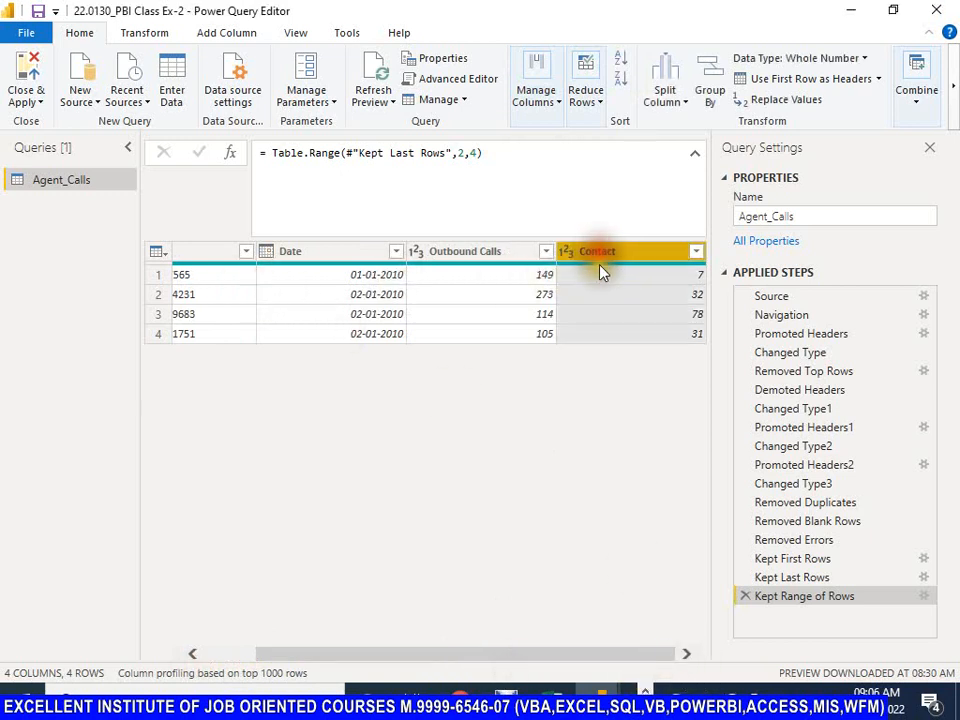
pyautogui.click(558, 105)
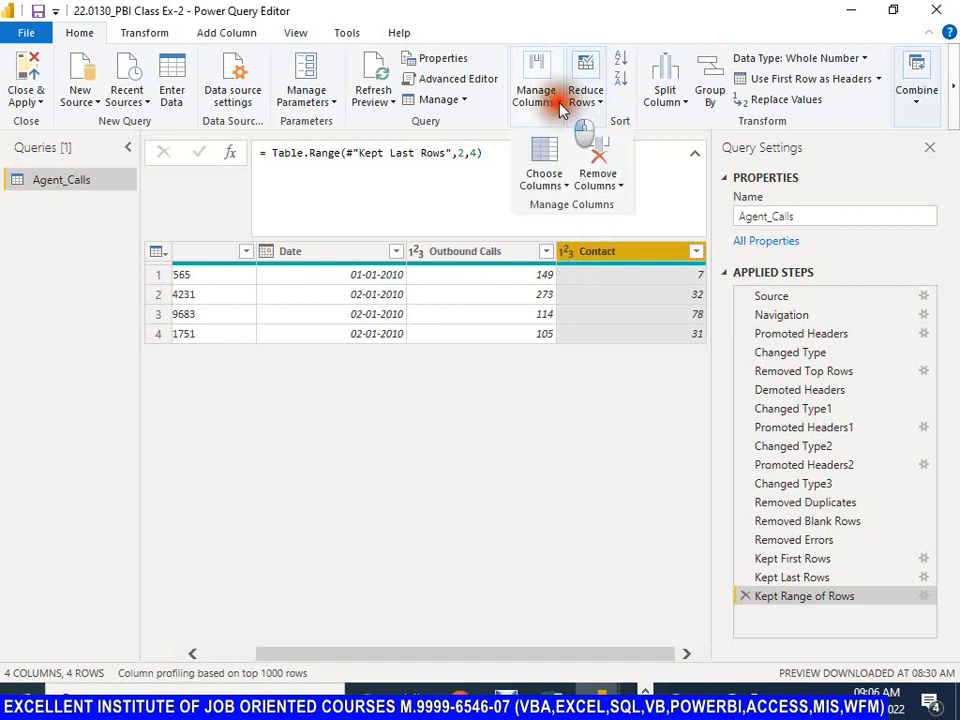
pyautogui.click(621, 190)
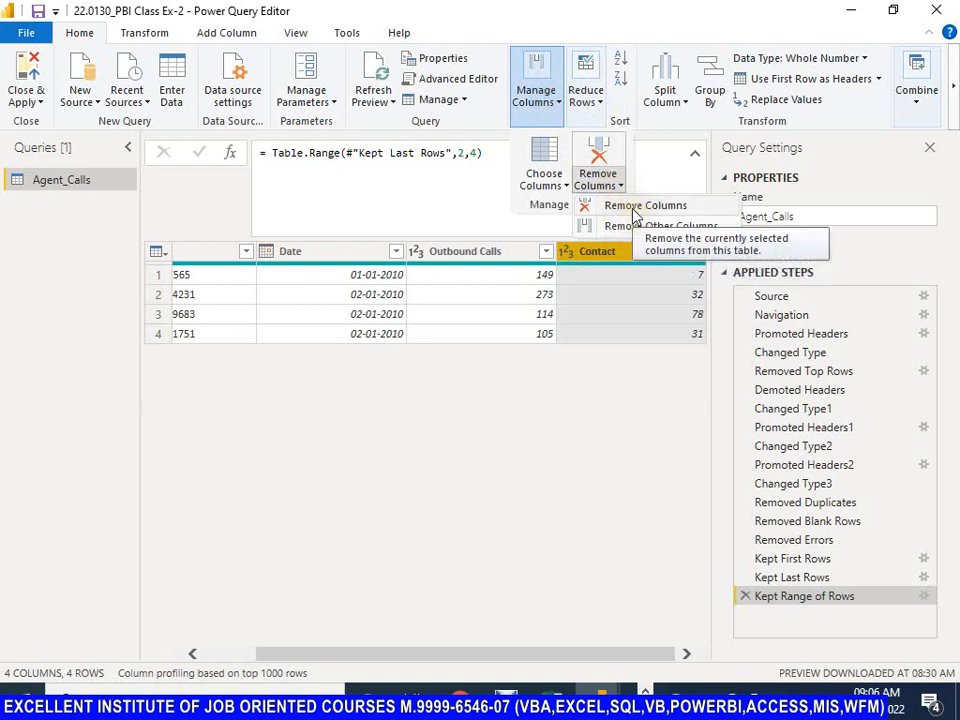
pyautogui.click(632, 228)
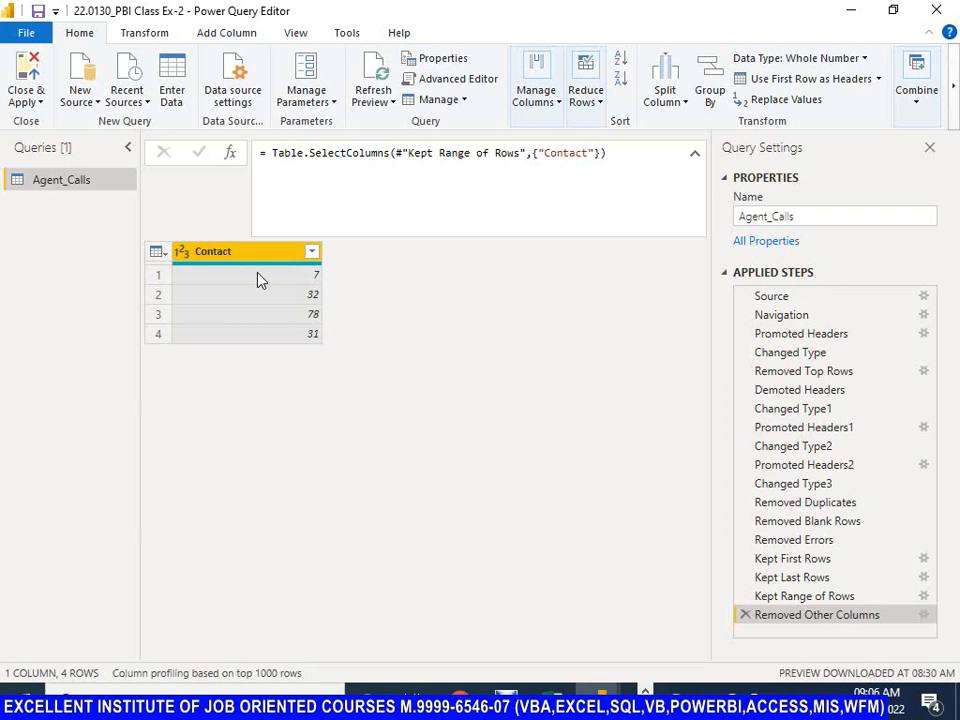
pyautogui.click(552, 101)
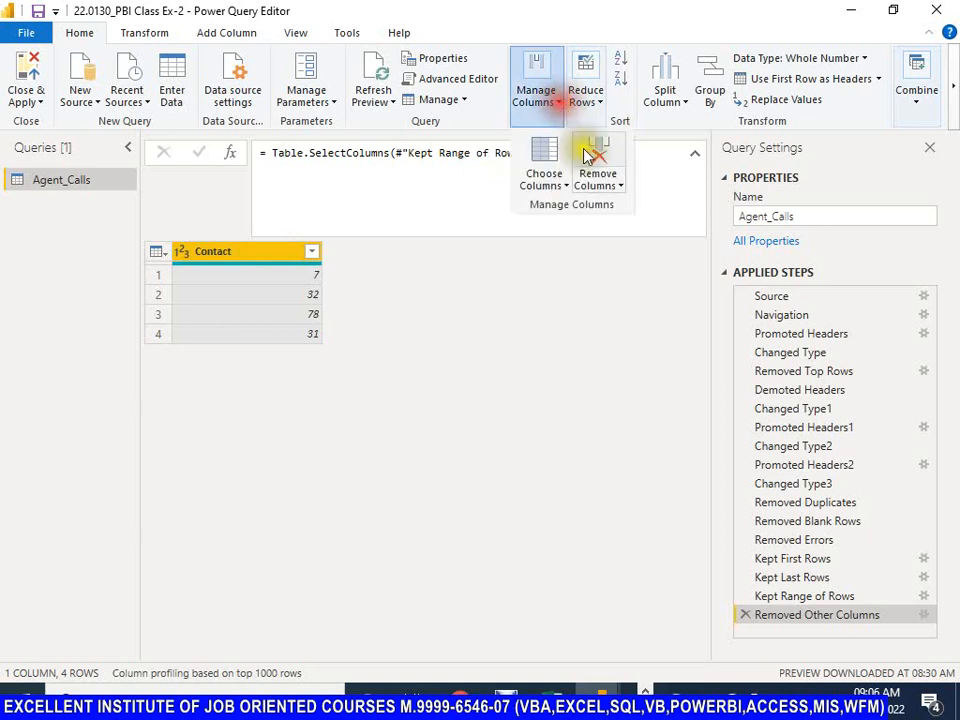
pyautogui.click(620, 186)
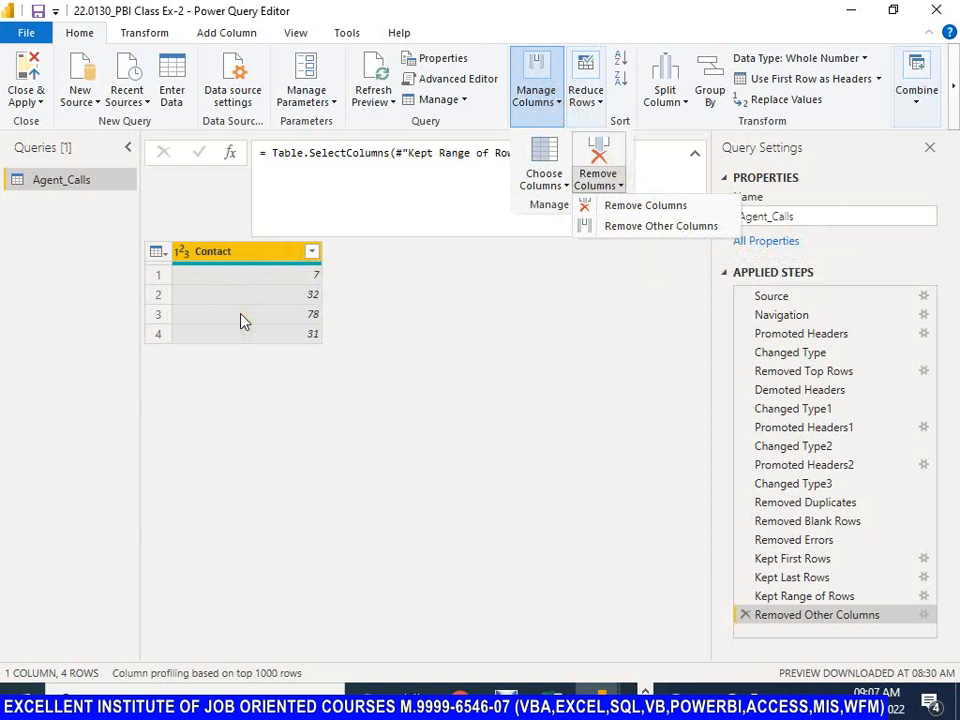
pyautogui.click(750, 620)
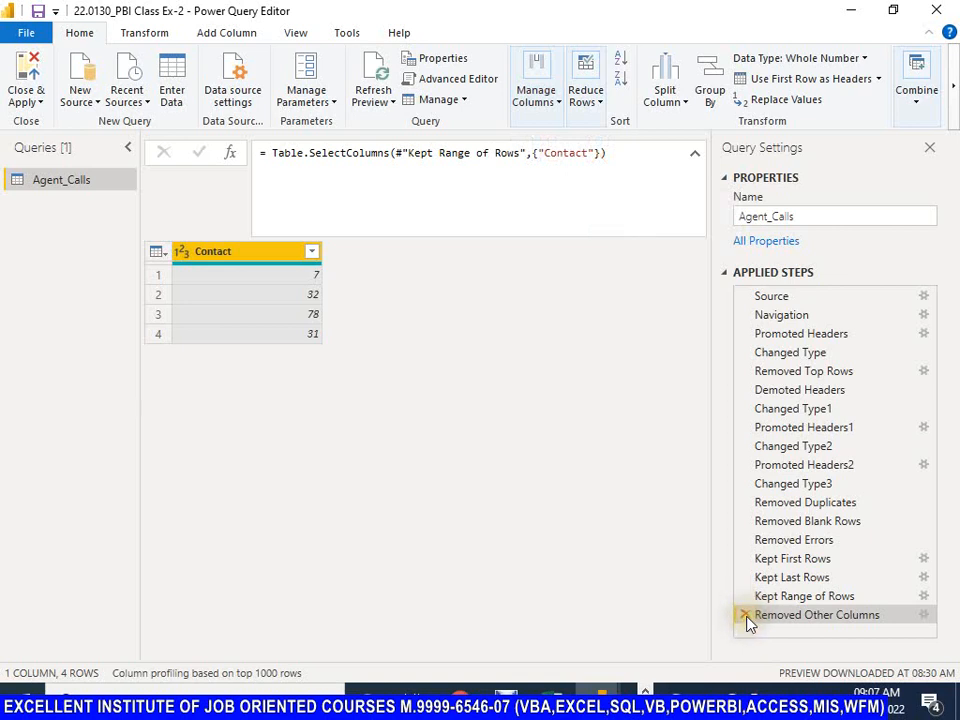
pyautogui.click(746, 616)
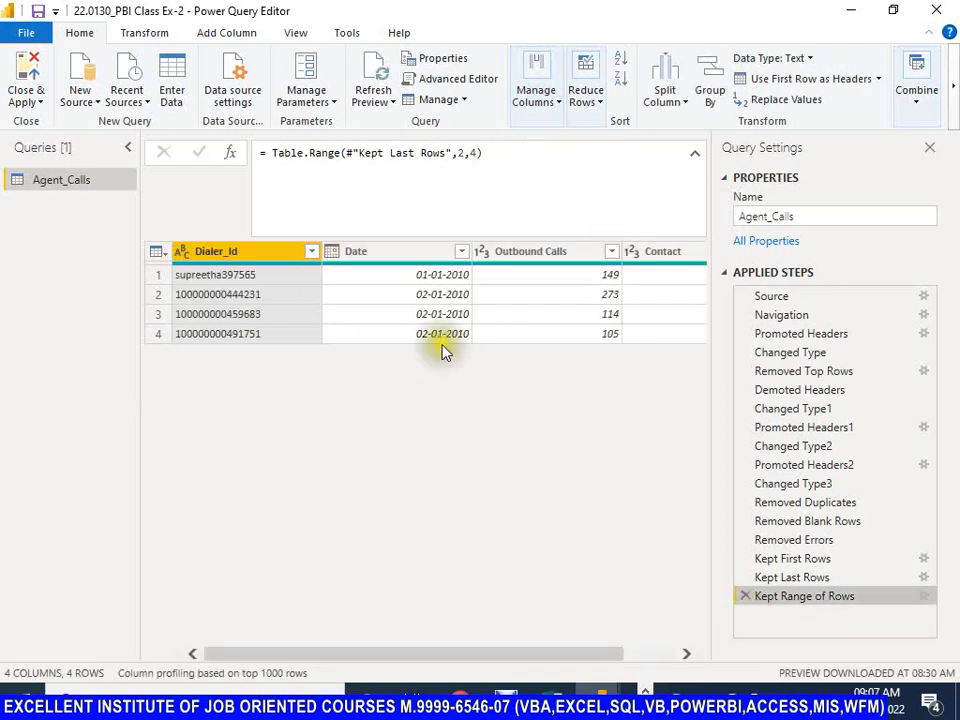
# Step: Remove the Contact column from the Agent_Calls table
pyautogui.click(660, 252)
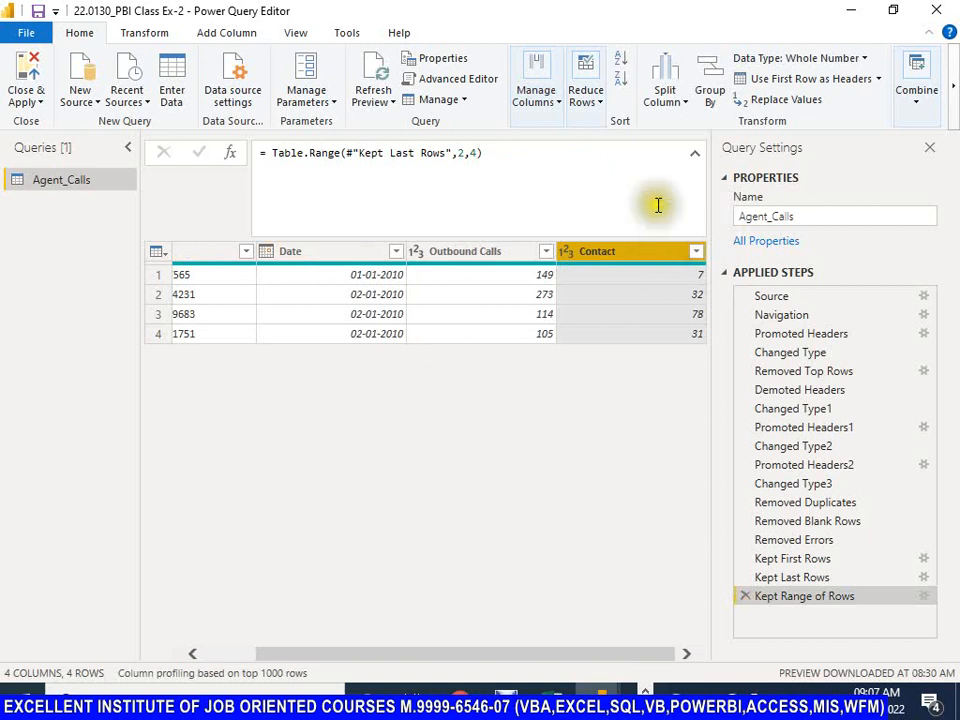
pyautogui.click(560, 105)
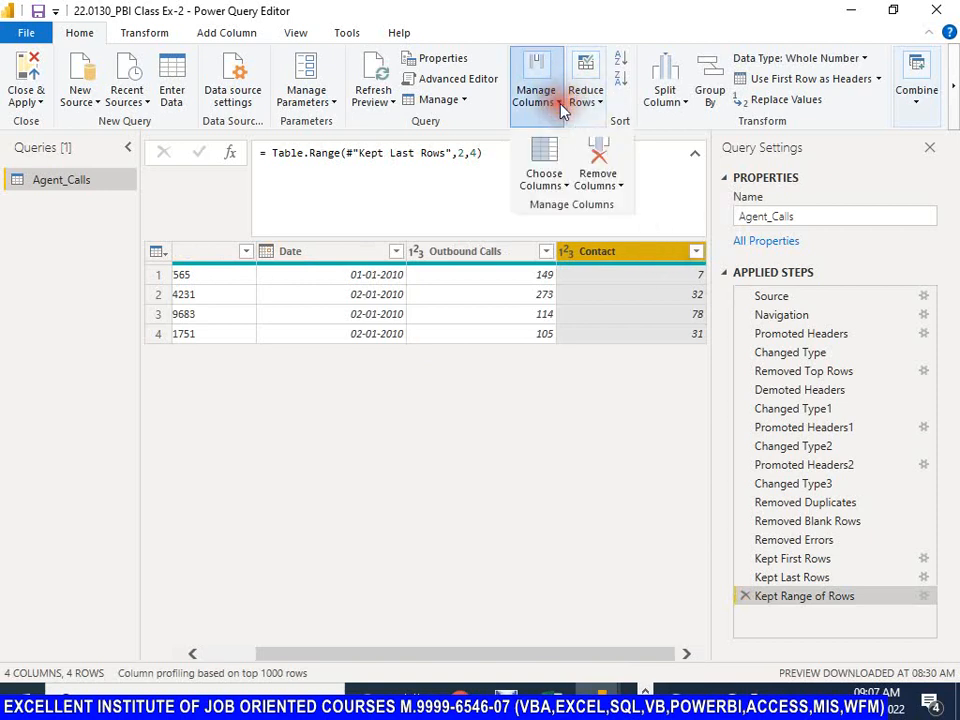
pyautogui.click(622, 186)
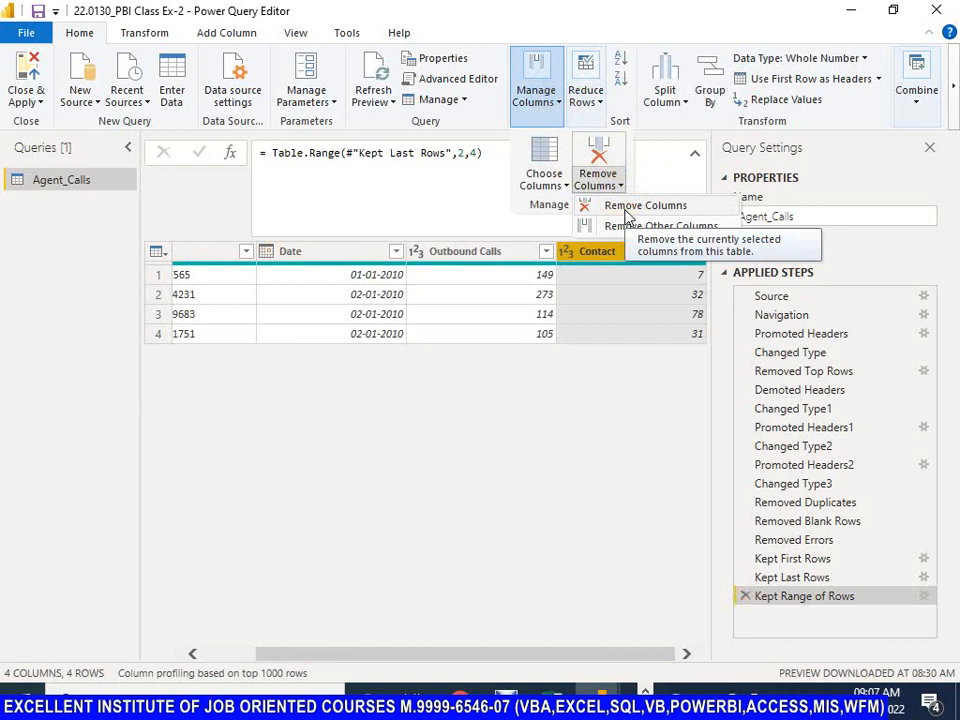
pyautogui.click(626, 212)
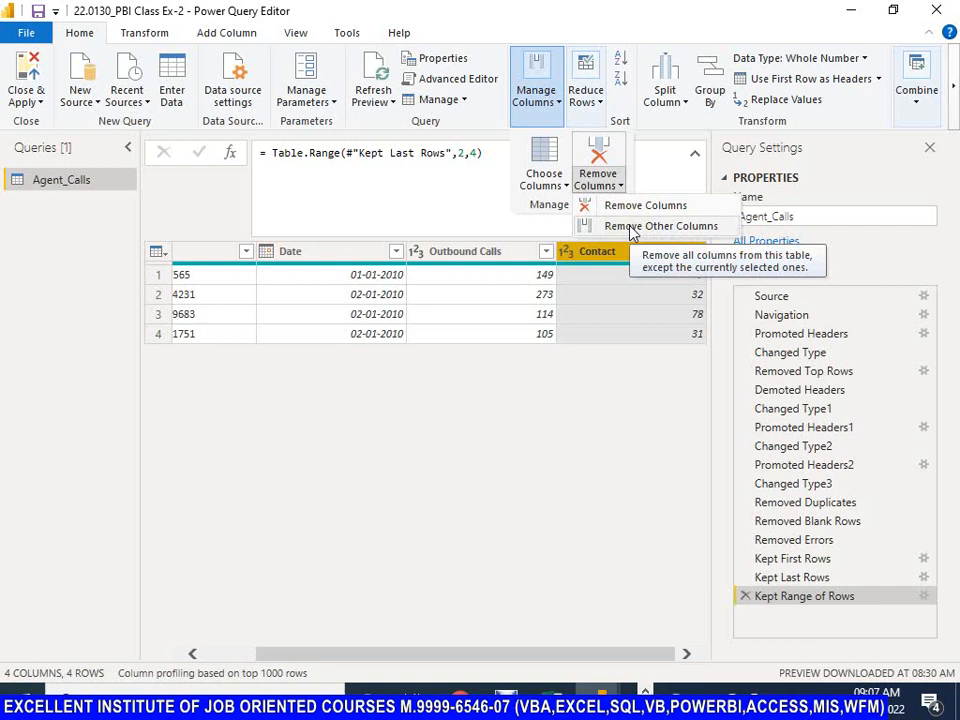
pyautogui.click(612, 206)
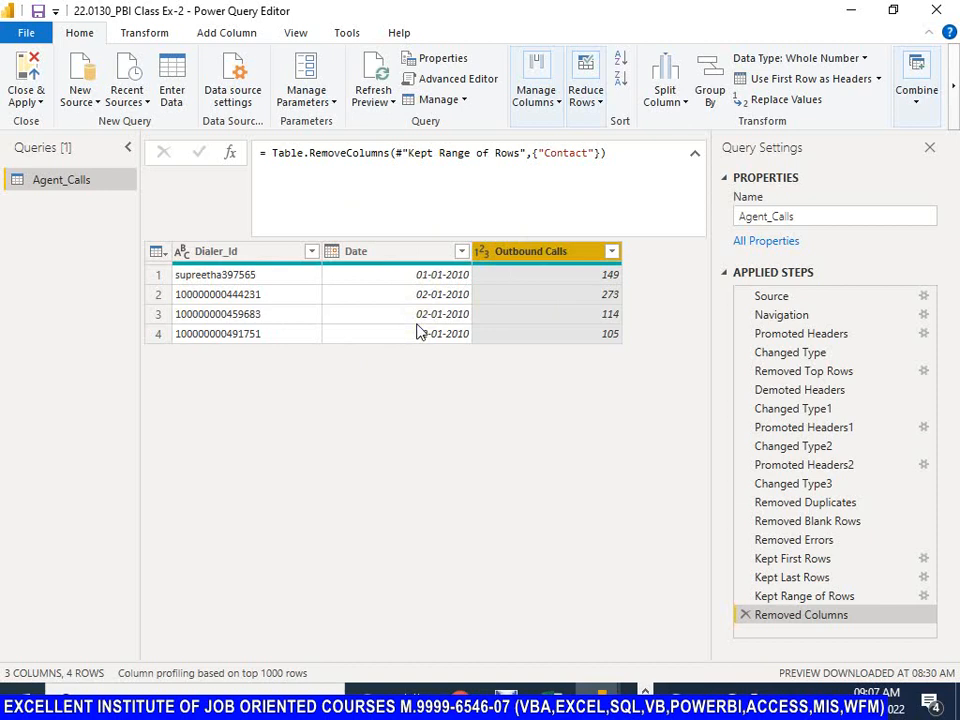
# Step: Examine the Table.RemoveColumns formula of the Removed Columns step, including its previous-step reference and its column list
pyautogui.click(300, 153)
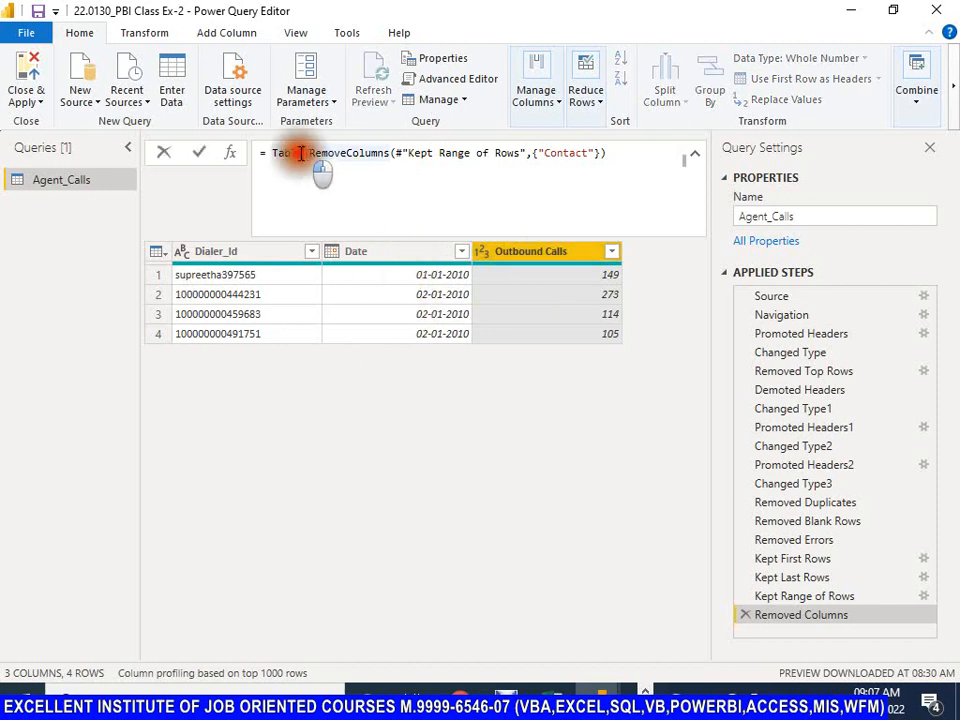
pyautogui.moveTo(309, 153); pyautogui.dragTo(595, 153)
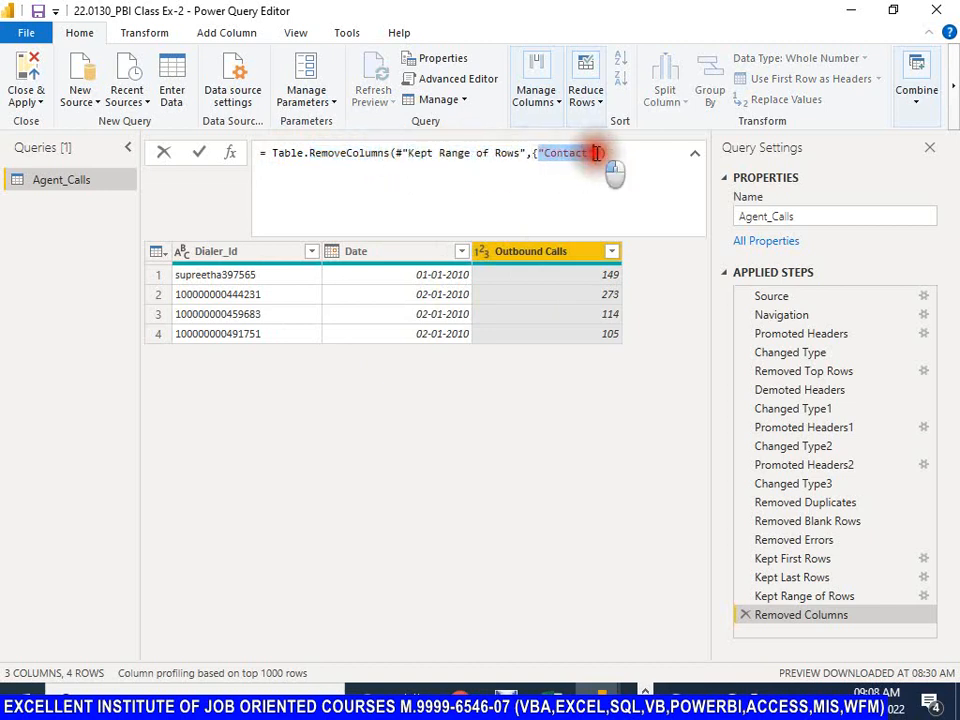
pyautogui.click(574, 154)
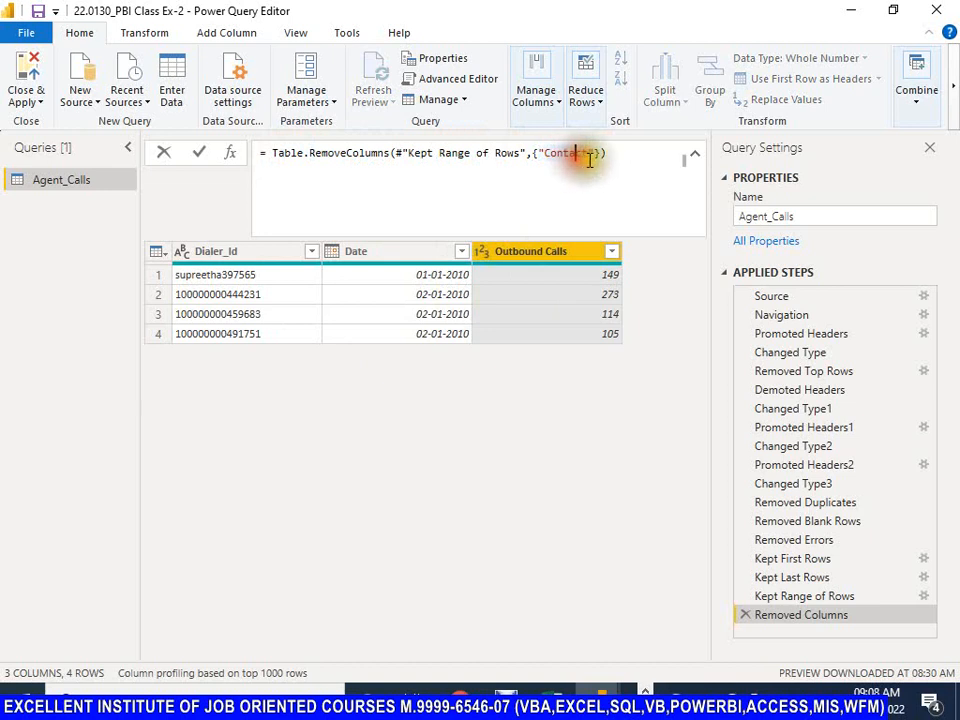
pyautogui.moveTo(592, 154); pyautogui.dragTo(545, 153)
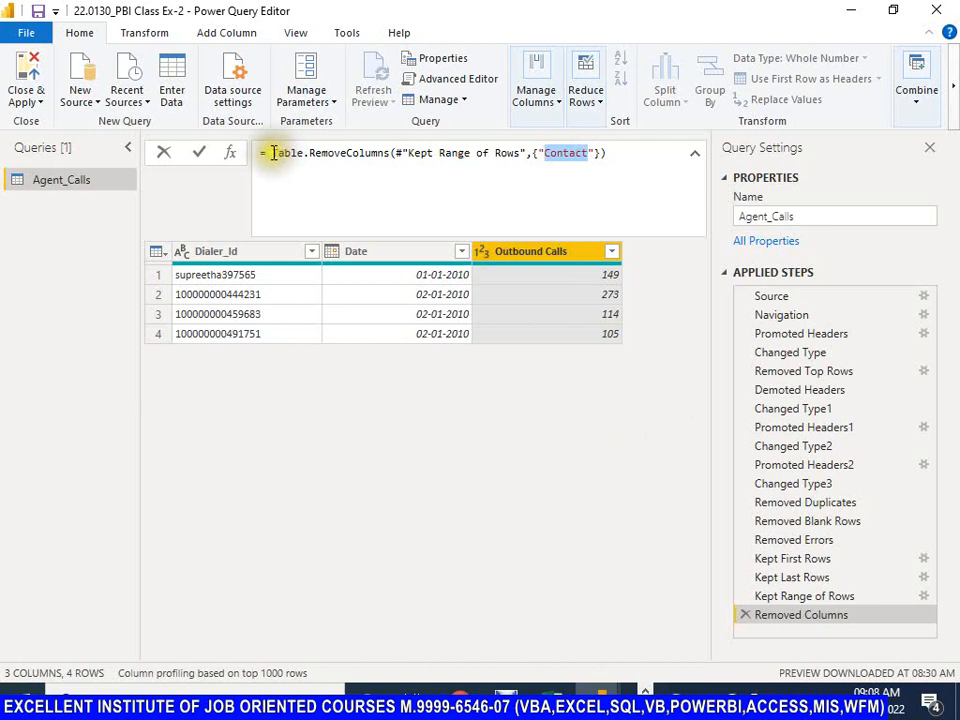
pyautogui.moveTo(272, 153); pyautogui.dragTo(524, 153)
pyautogui.click(308, 155)
pyautogui.click(403, 155)
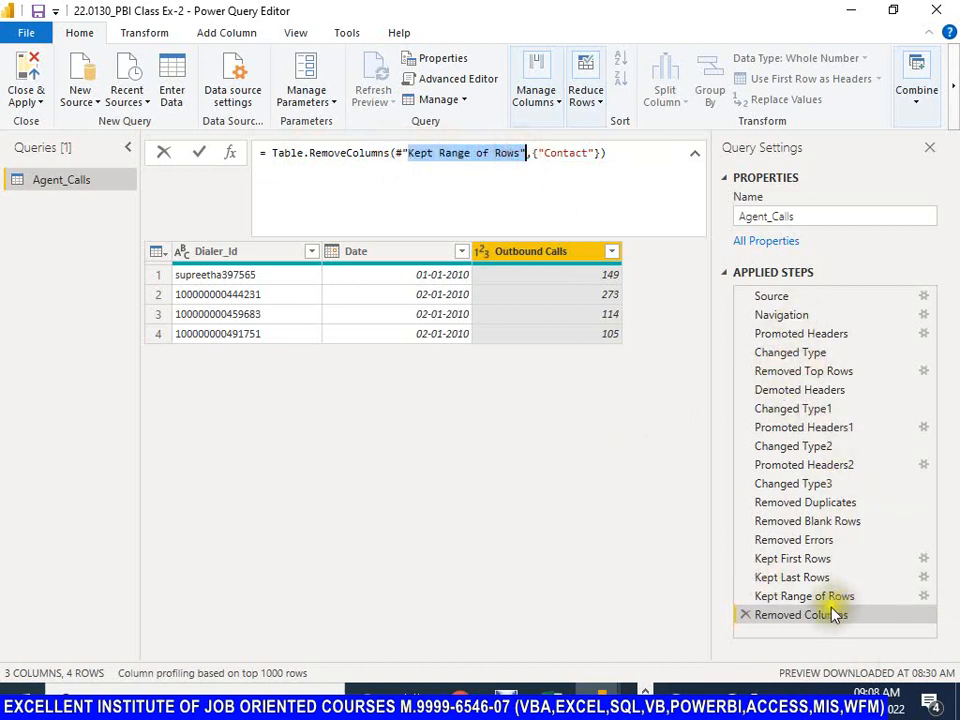
pyautogui.click(531, 154)
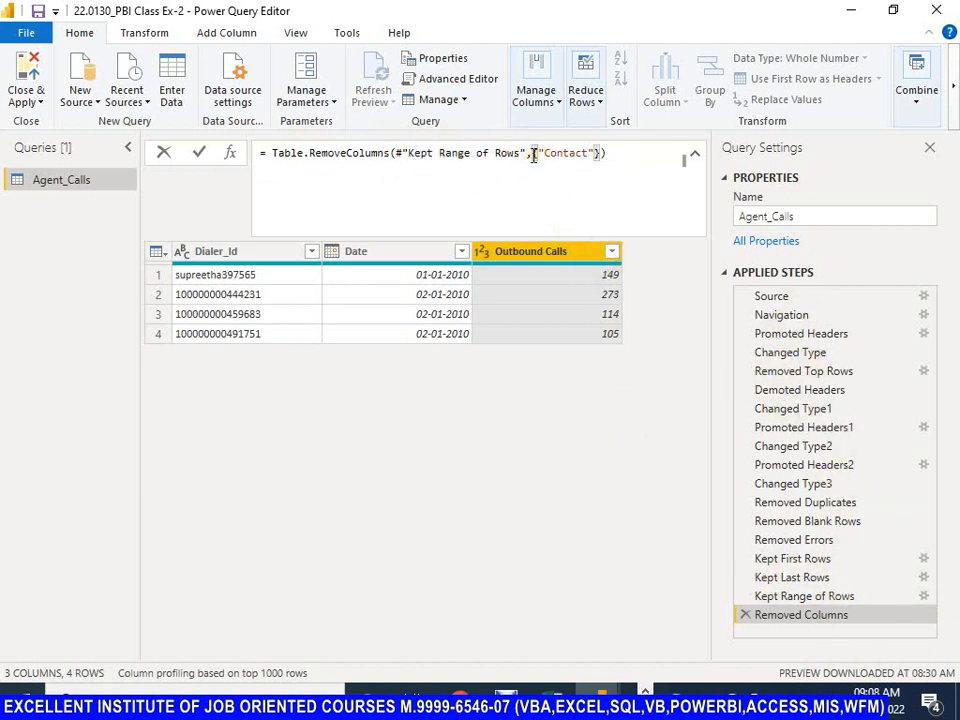
pyautogui.moveTo(533, 154); pyautogui.dragTo(611, 171)
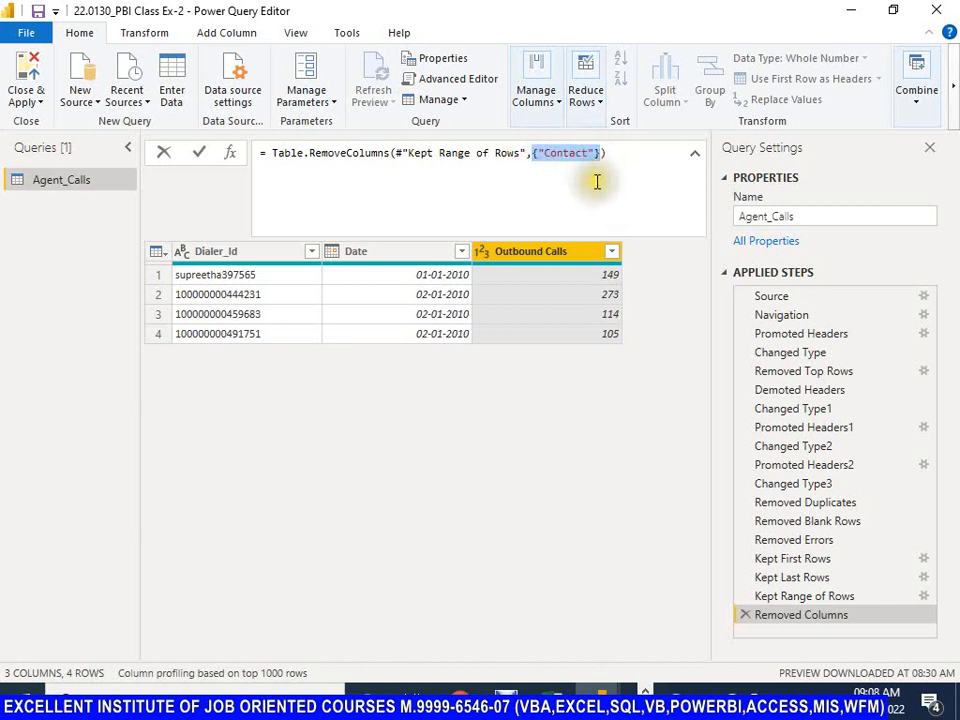
pyautogui.click(610, 183)
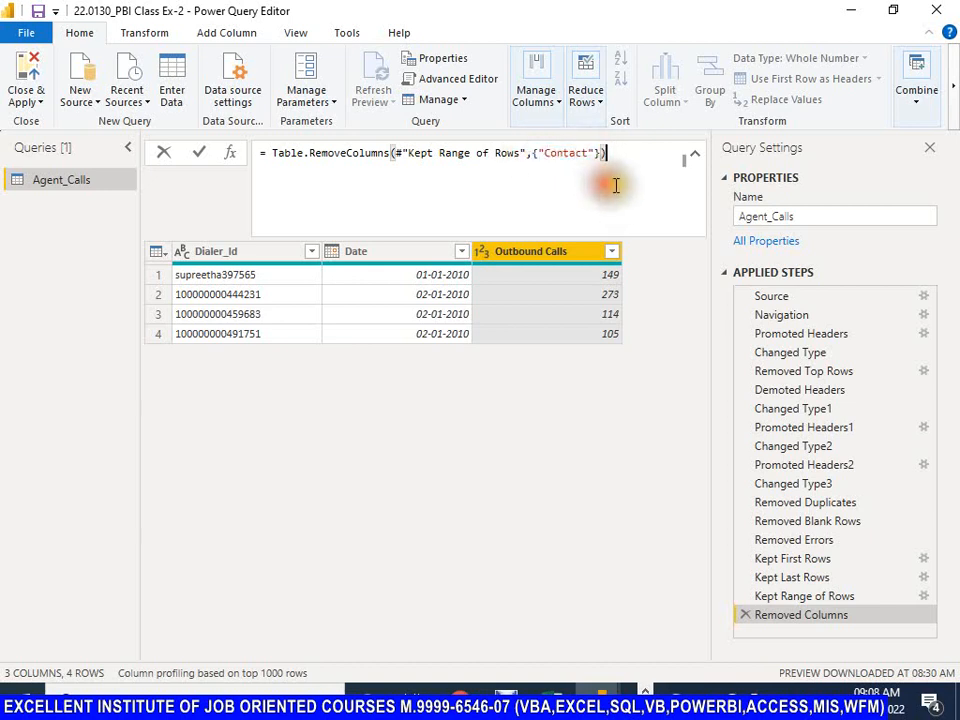
# Step: Choose only the Dialer_Id and Date columns to keep in the Agent_Calls table
pyautogui.click(553, 95)
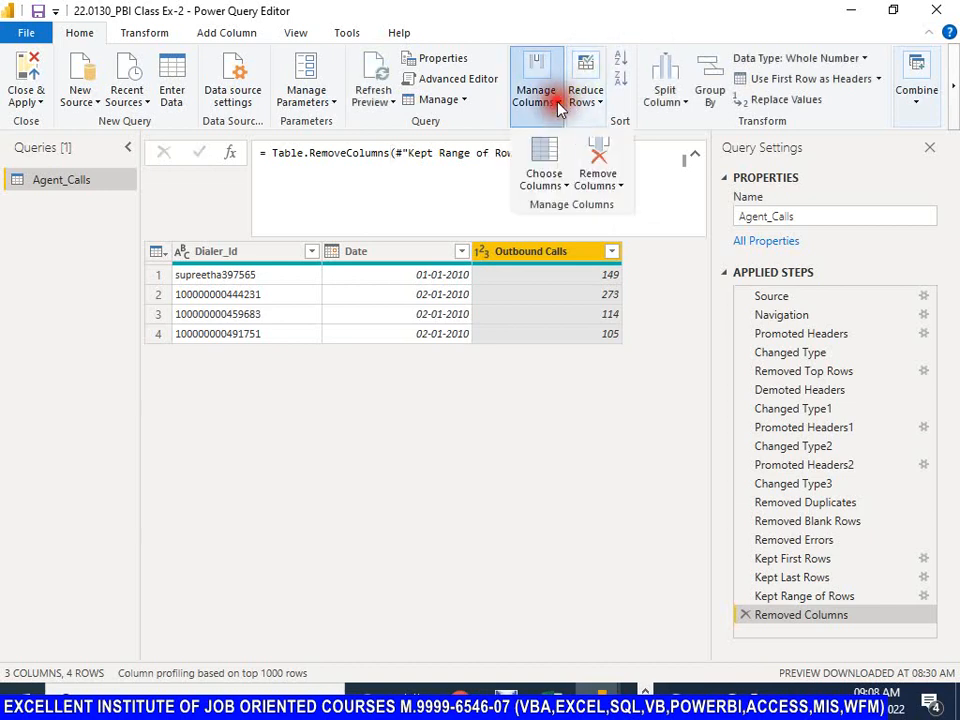
pyautogui.click(618, 187)
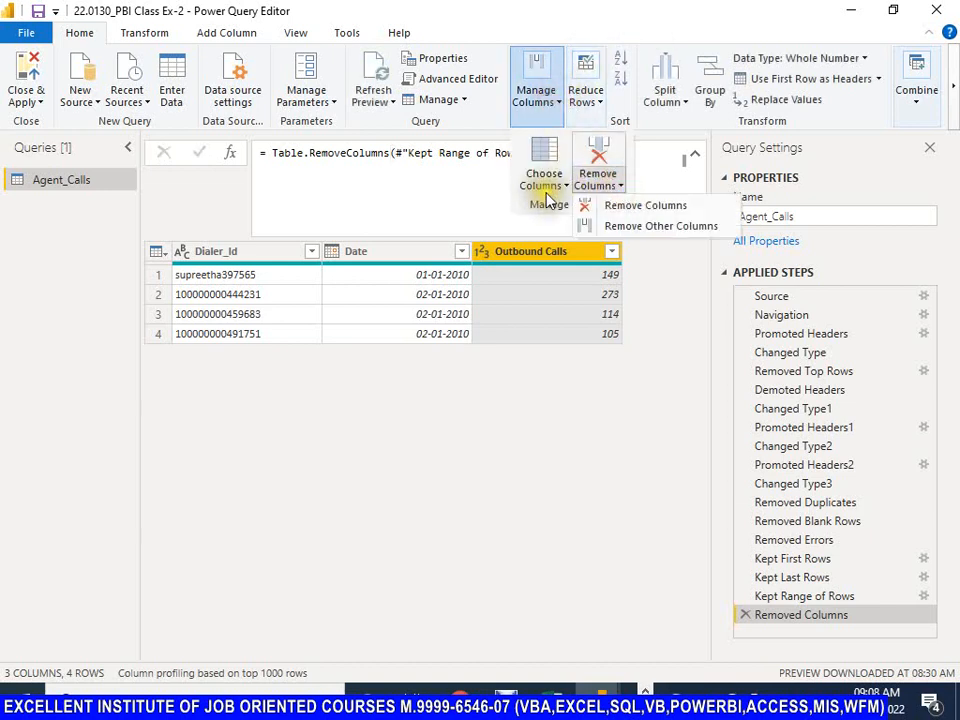
pyautogui.click(542, 186)
pyautogui.click(568, 187)
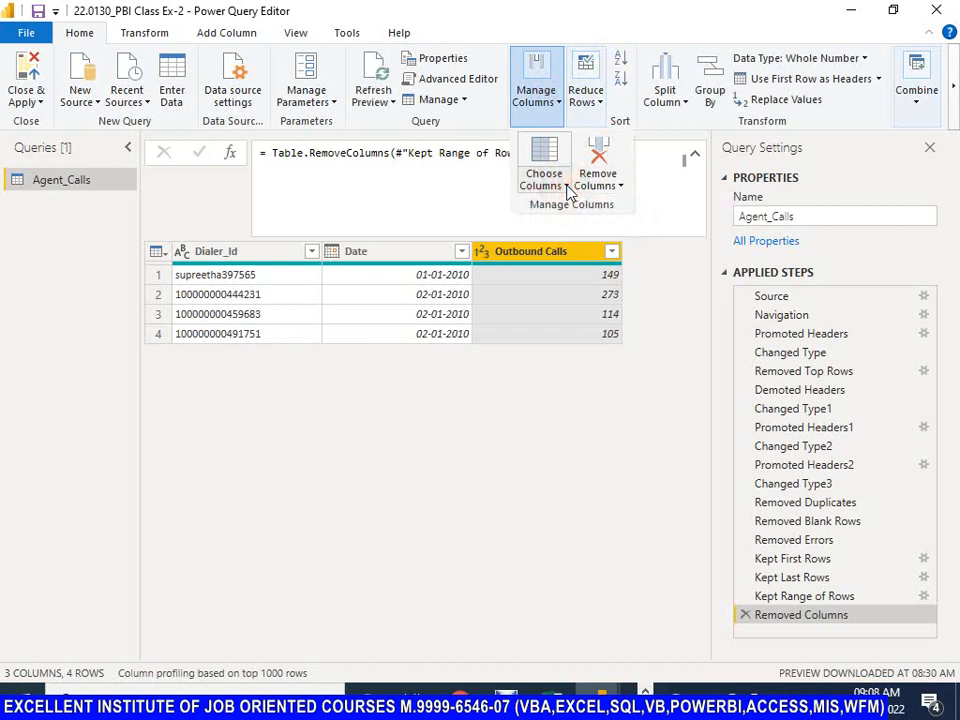
pyautogui.click(567, 187)
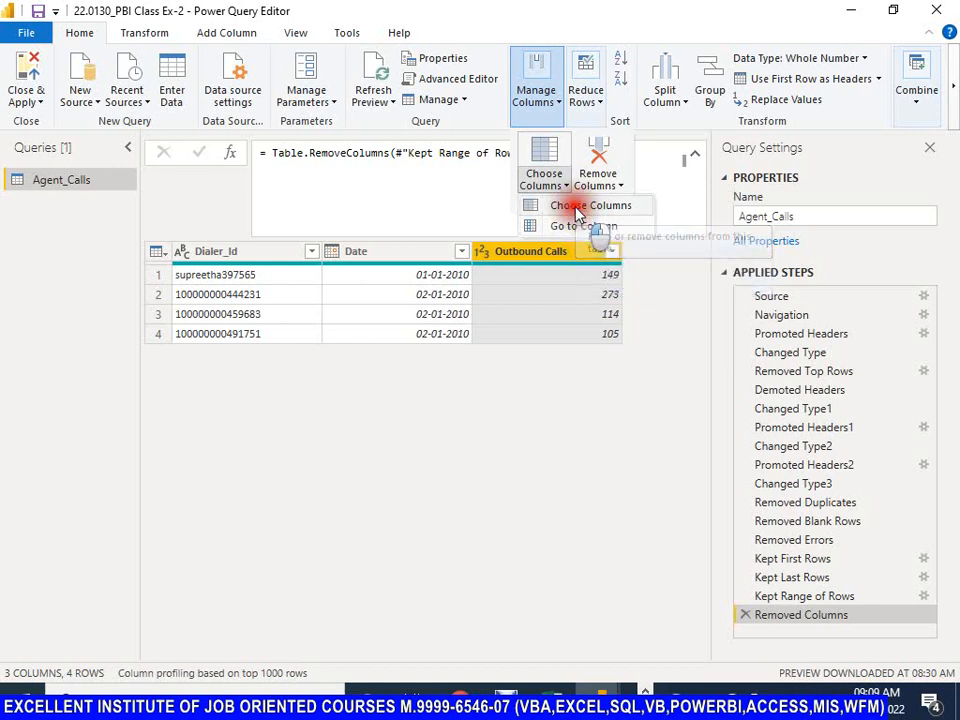
pyautogui.click(578, 208)
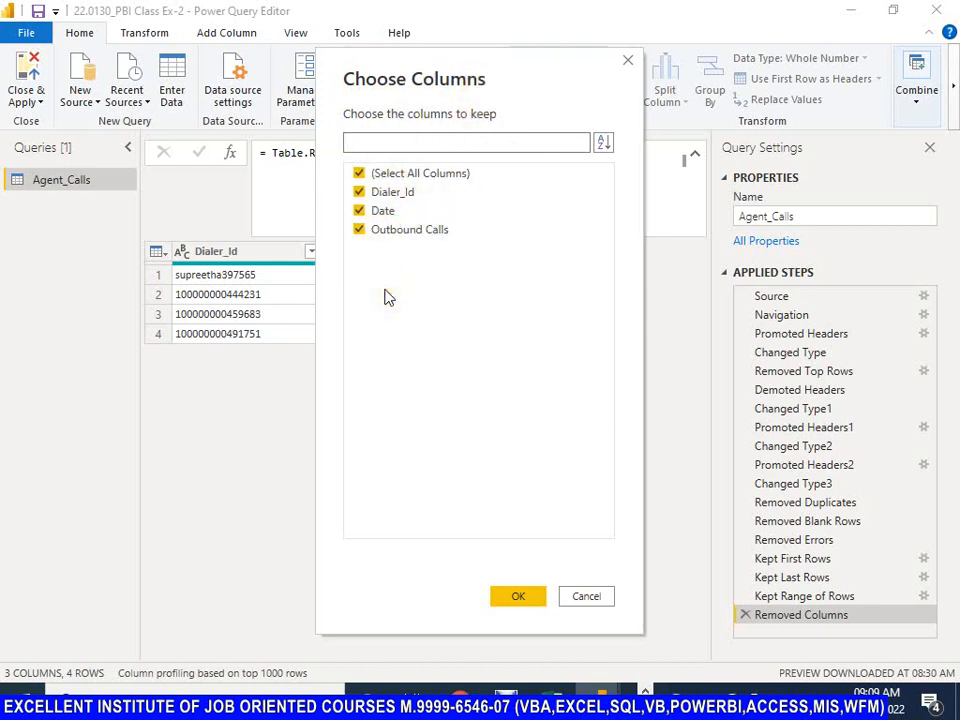
pyautogui.click(359, 176)
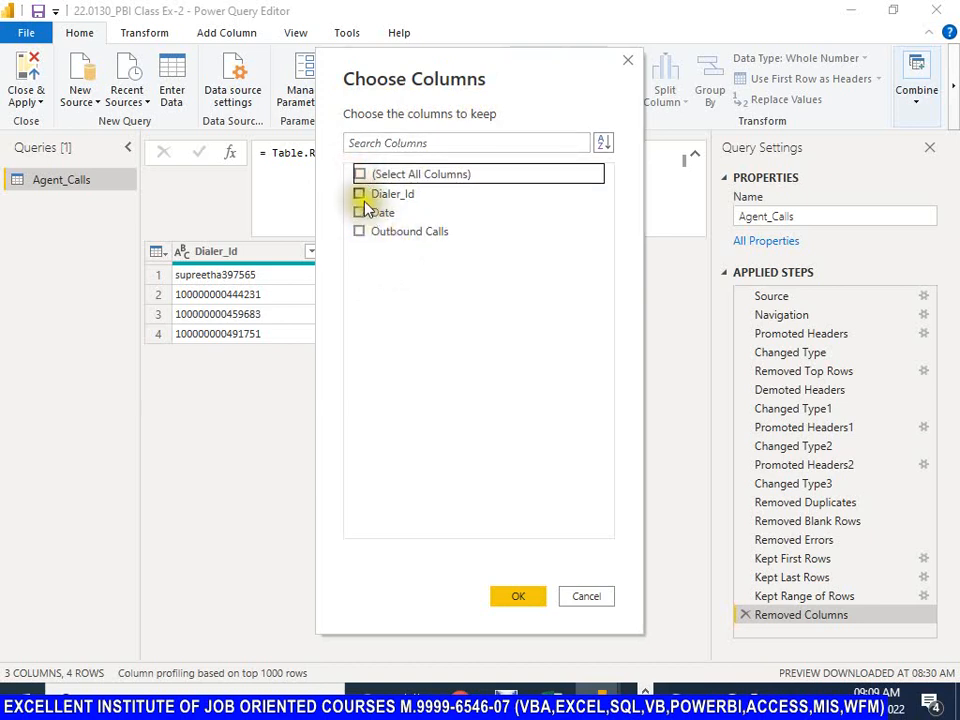
pyautogui.click(360, 194)
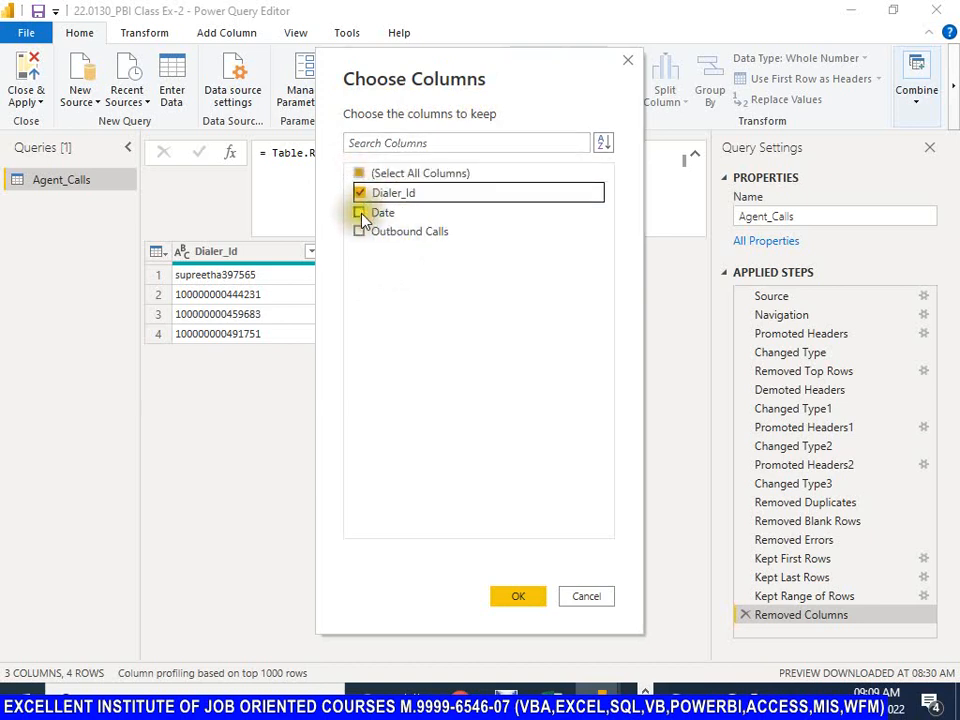
pyautogui.click(359, 212)
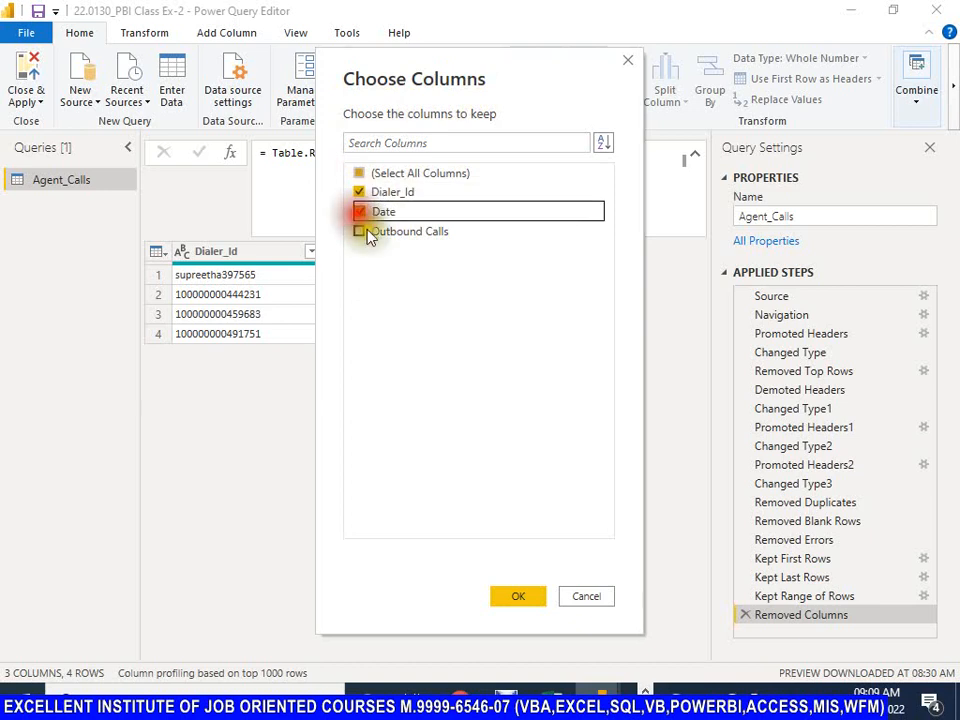
pyautogui.click(523, 601)
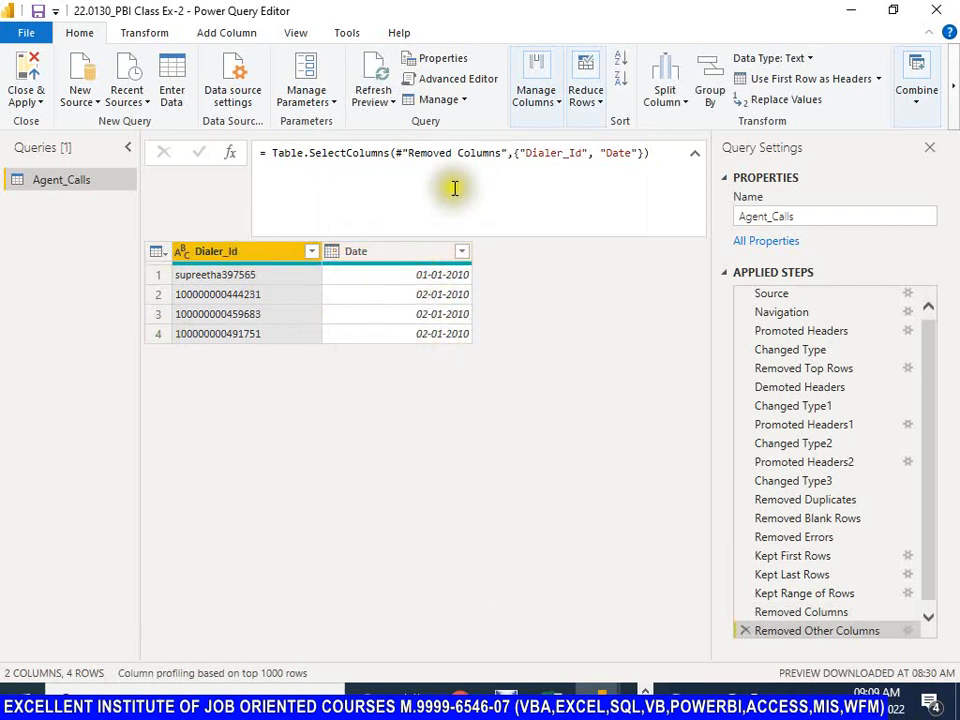
# Step: Examine the Table.SelectColumns formula of the Removed Other Columns step and its list of kept columns
pyautogui.moveTo(304, 153); pyautogui.dragTo(640, 153)
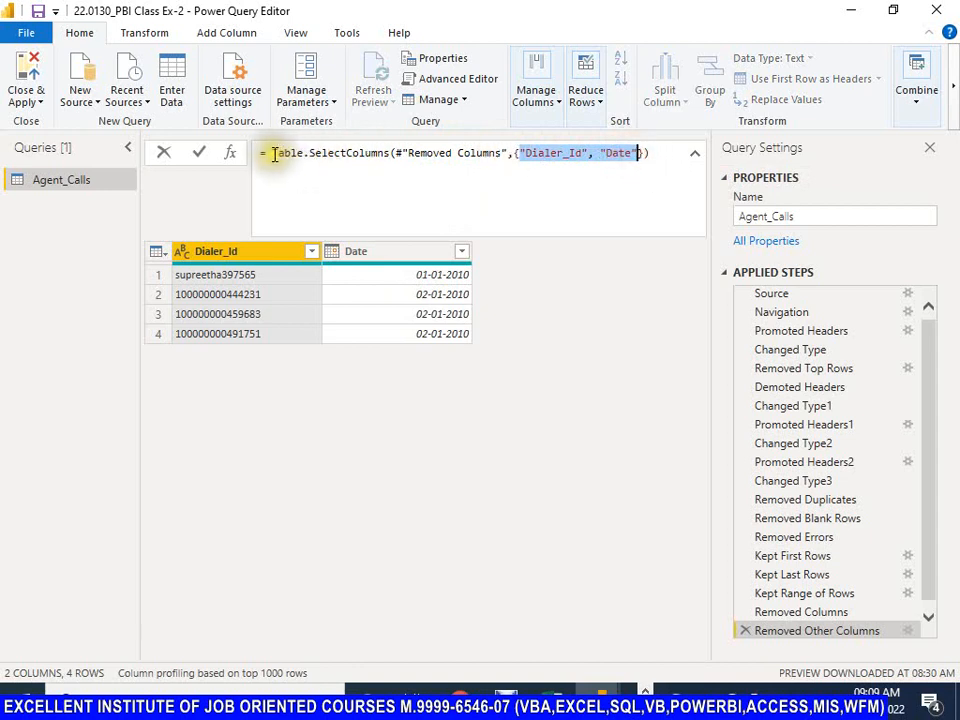
pyautogui.moveTo(272, 154); pyautogui.dragTo(652, 154)
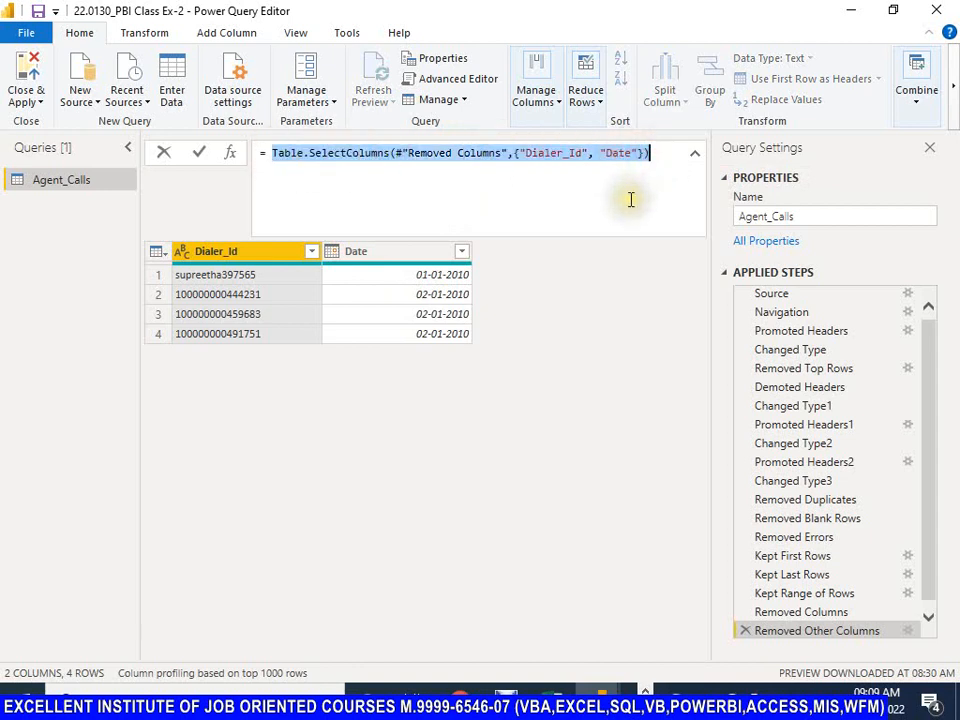
pyautogui.click(634, 191)
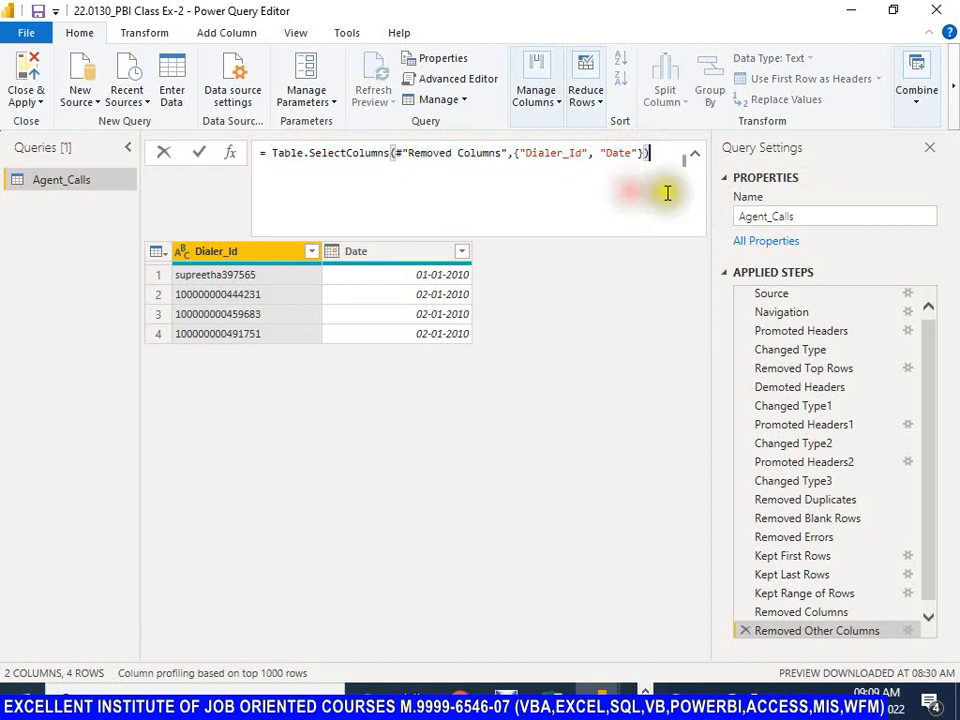
# Step: Delete the Removed Other Columns and Removed Columns steps from Agent_Calls and check the table's columns through to Contact
pyautogui.click(746, 637)
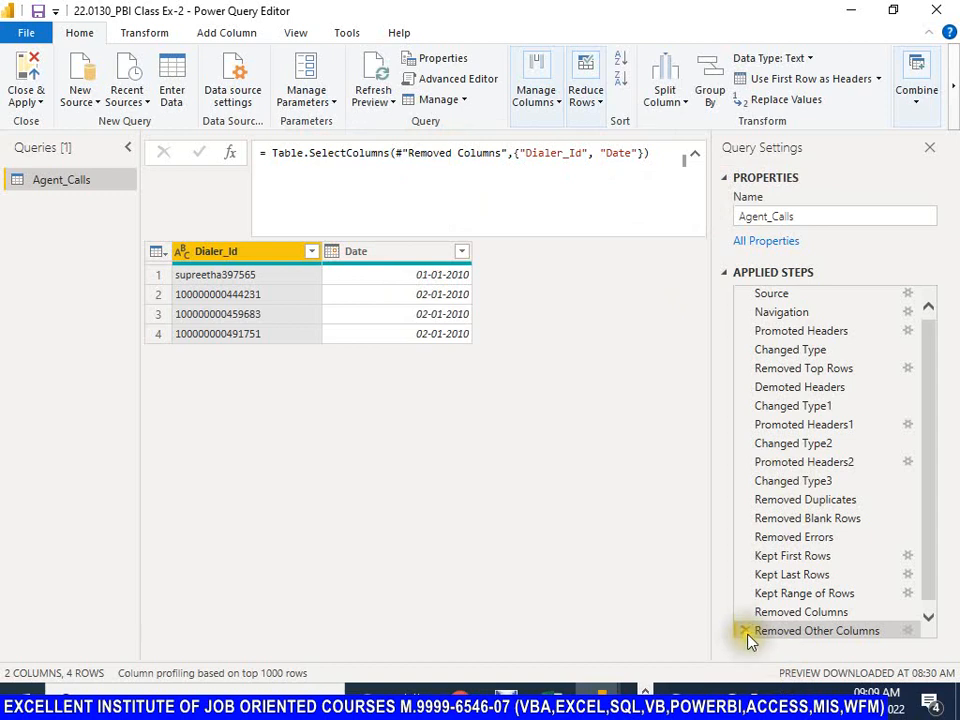
pyautogui.click(746, 633)
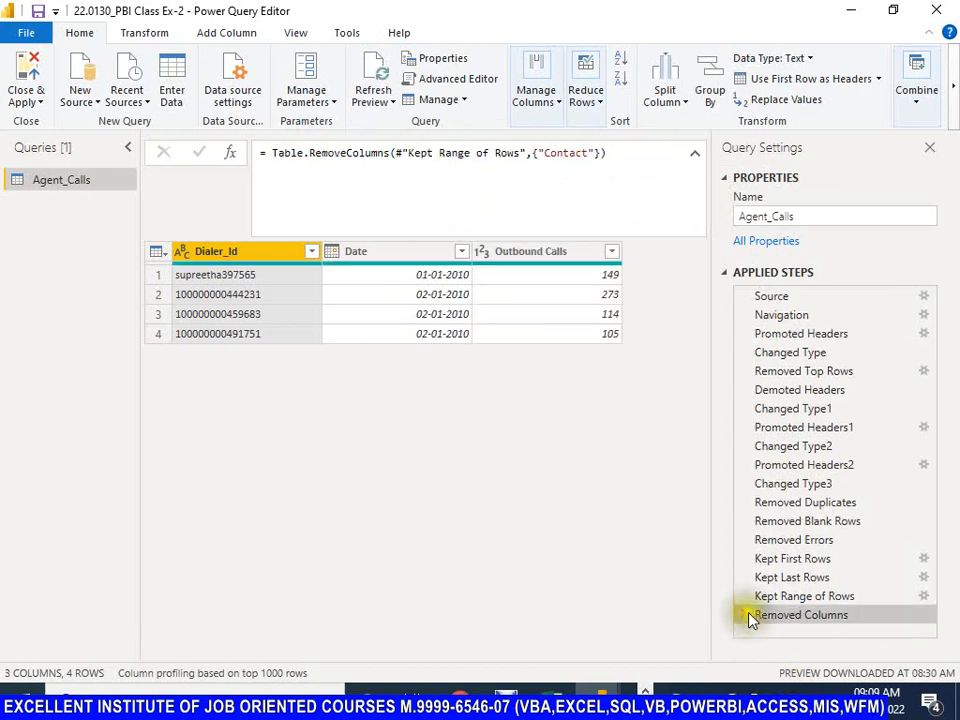
pyautogui.click(746, 619)
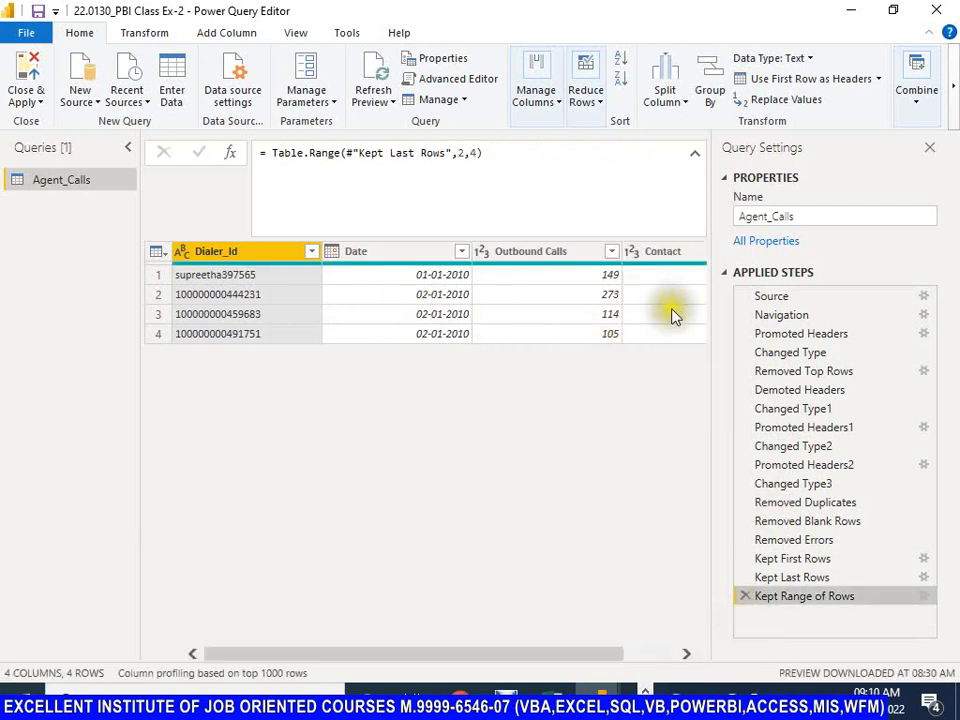
pyautogui.moveTo(525, 656); pyautogui.dragTo(619, 647)
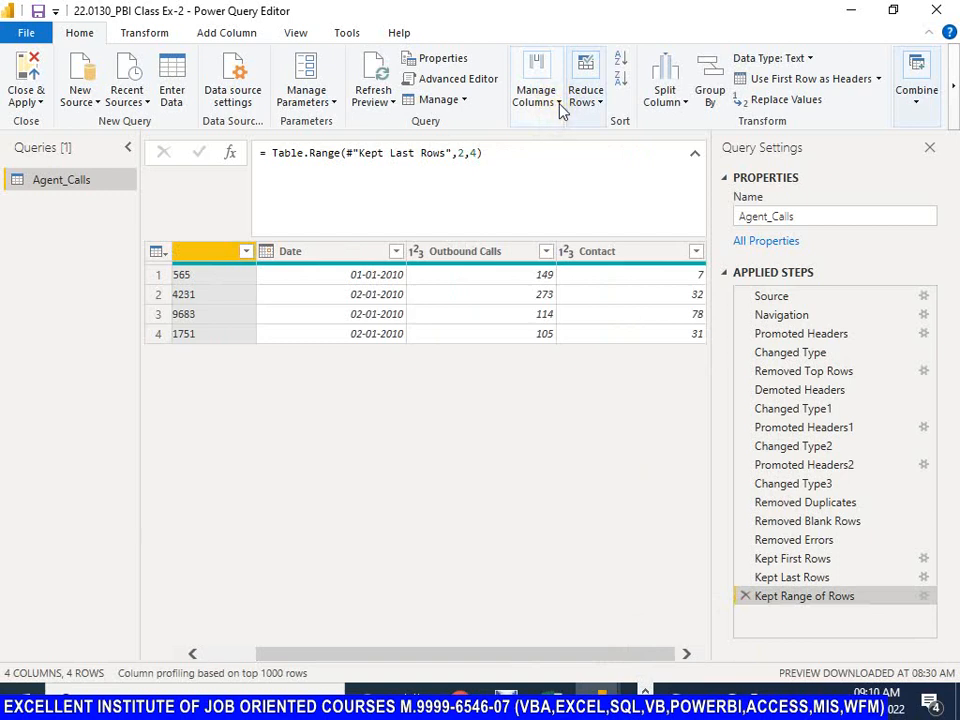
pyautogui.moveTo(574, 655); pyautogui.dragTo(437, 655)
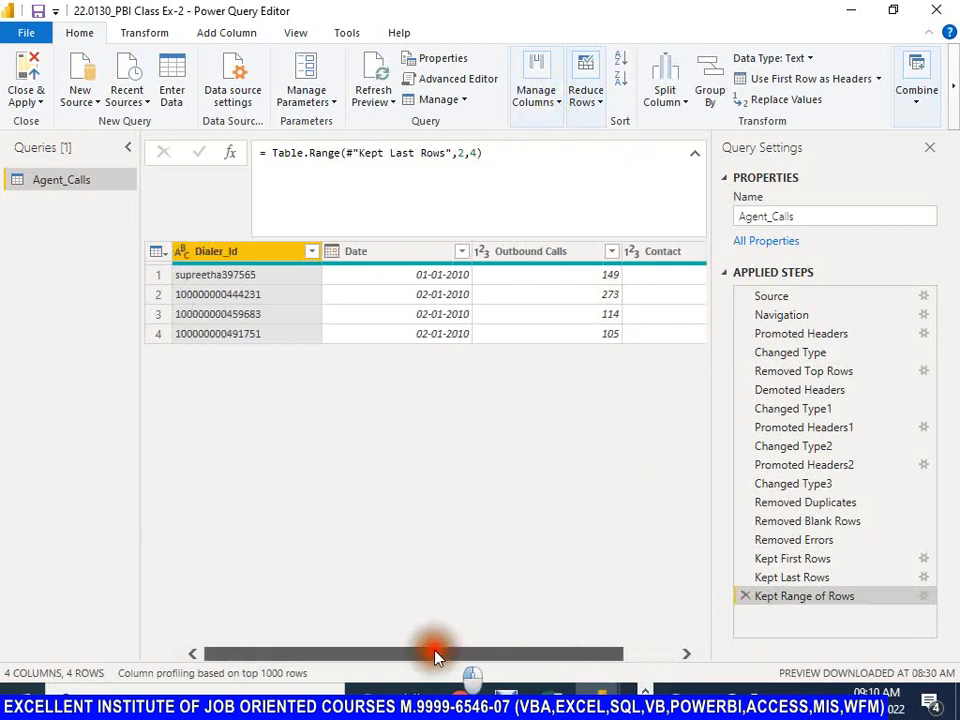
# Step: Open Go to Column with no column selected and look through its list of Dialer_Id, Date, Outbound Calls and Contact
pyautogui.click(155, 251)
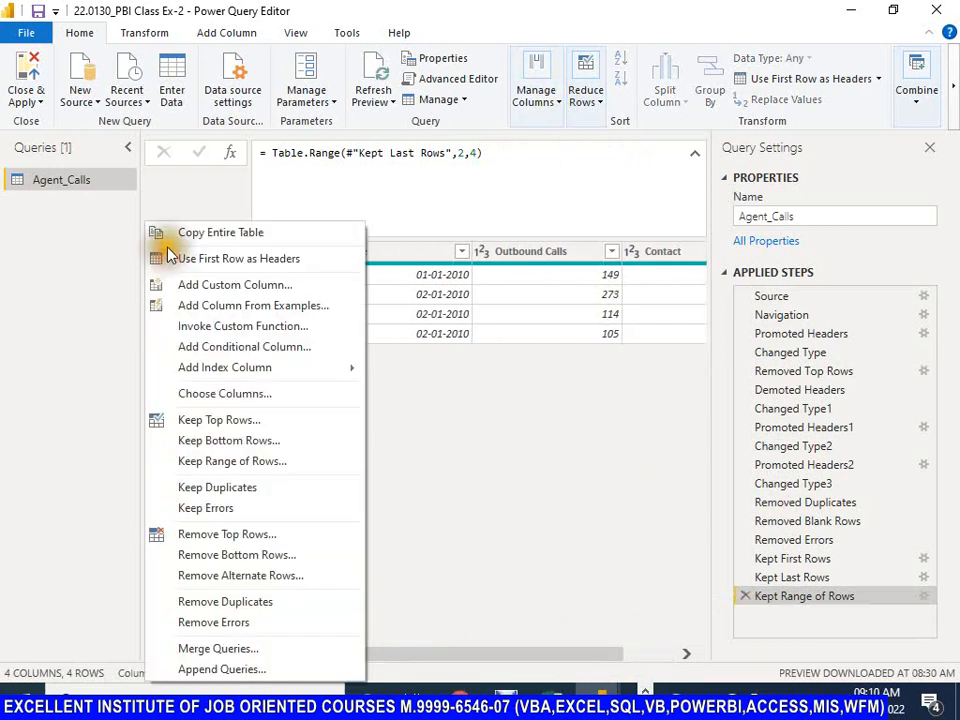
pyautogui.click(180, 200)
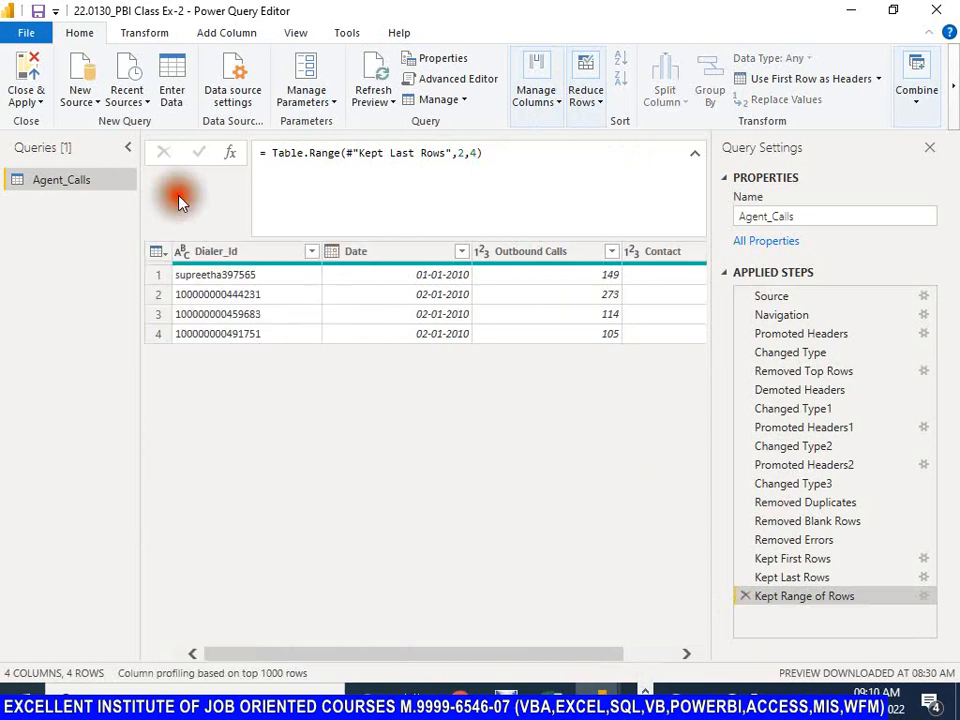
pyautogui.click(560, 104)
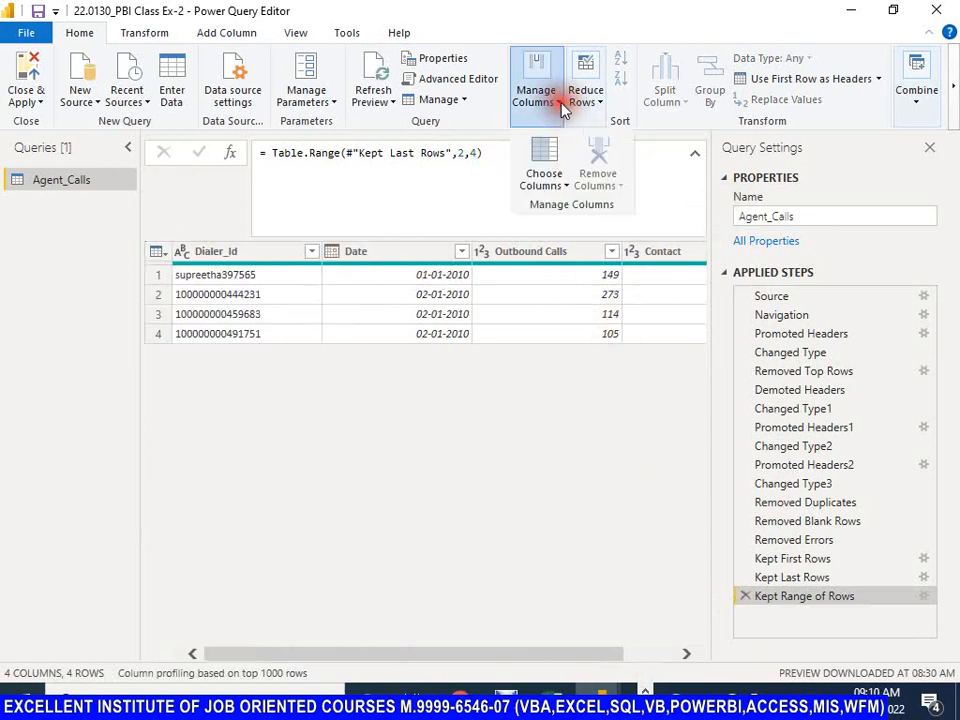
pyautogui.click(567, 188)
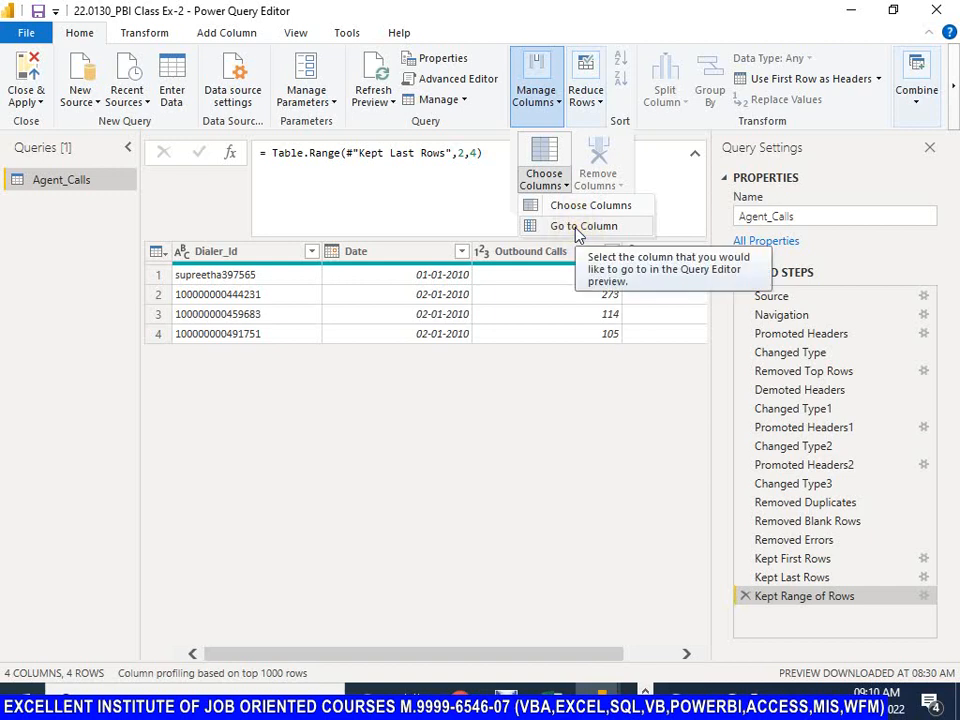
pyautogui.click(576, 229)
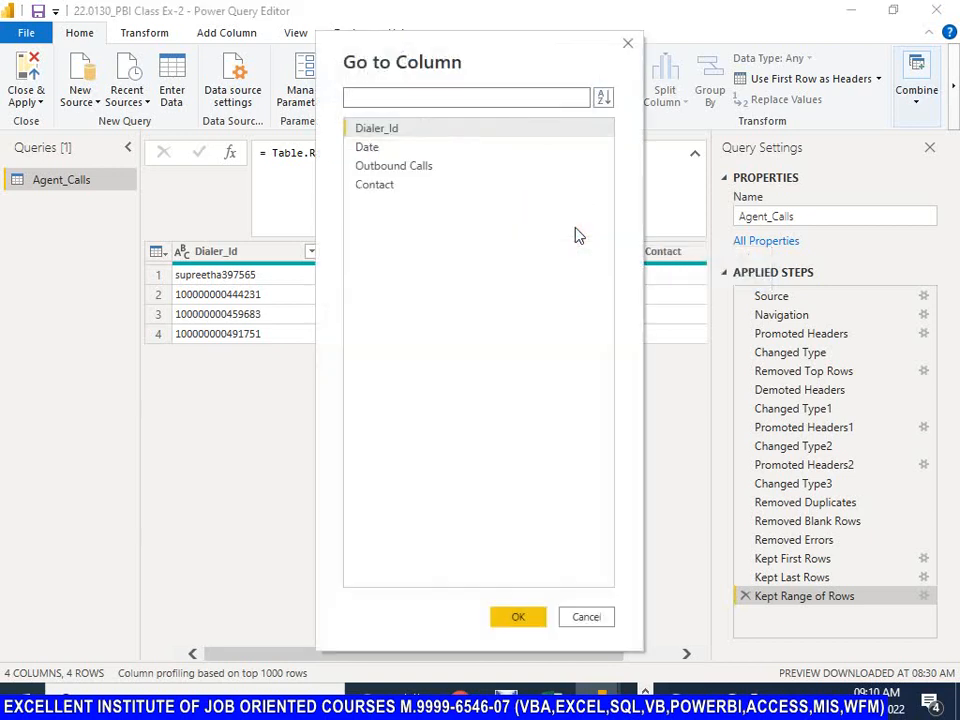
pyautogui.click(367, 145)
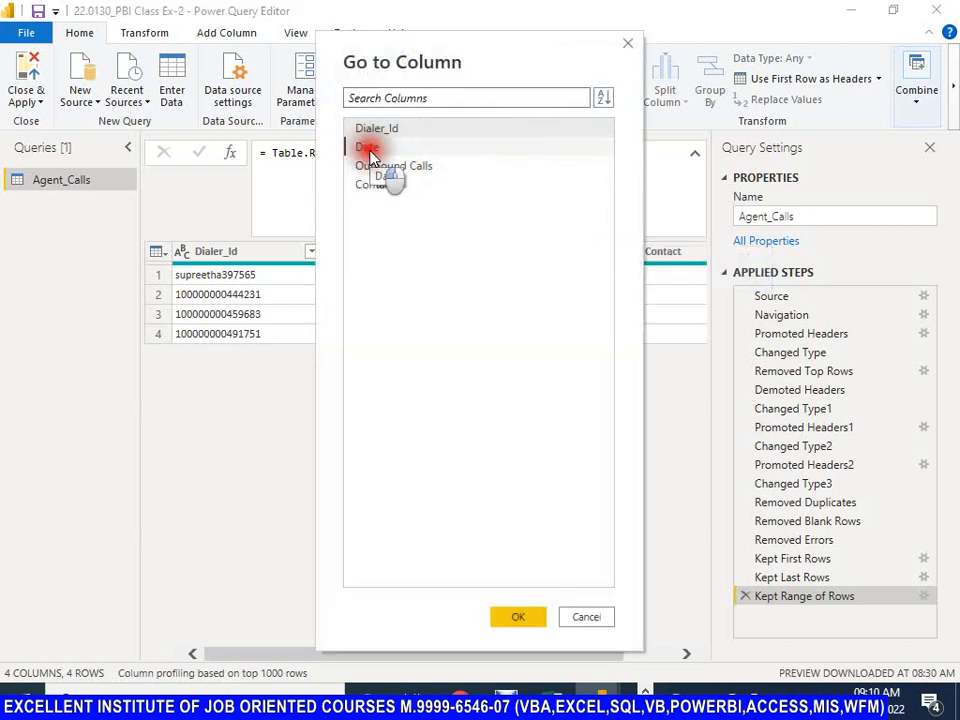
pyautogui.click(379, 168)
pyautogui.click(378, 188)
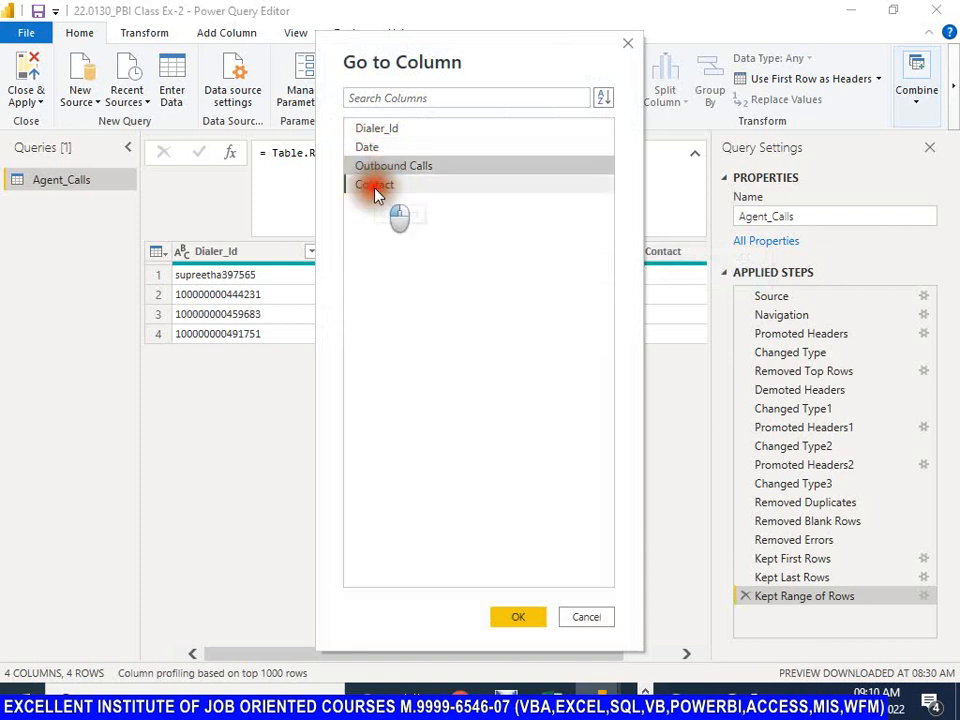
pyautogui.click(382, 166)
pyautogui.click(367, 147)
pyautogui.click(376, 130)
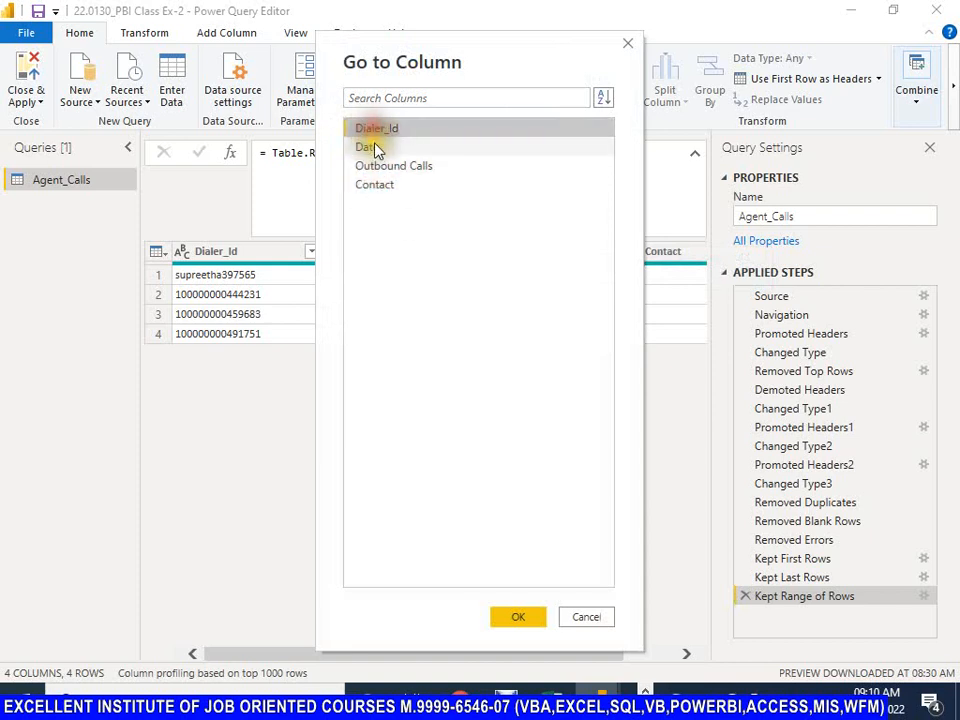
pyautogui.click(374, 147)
pyautogui.click(381, 166)
pyautogui.click(380, 184)
pyautogui.click(380, 166)
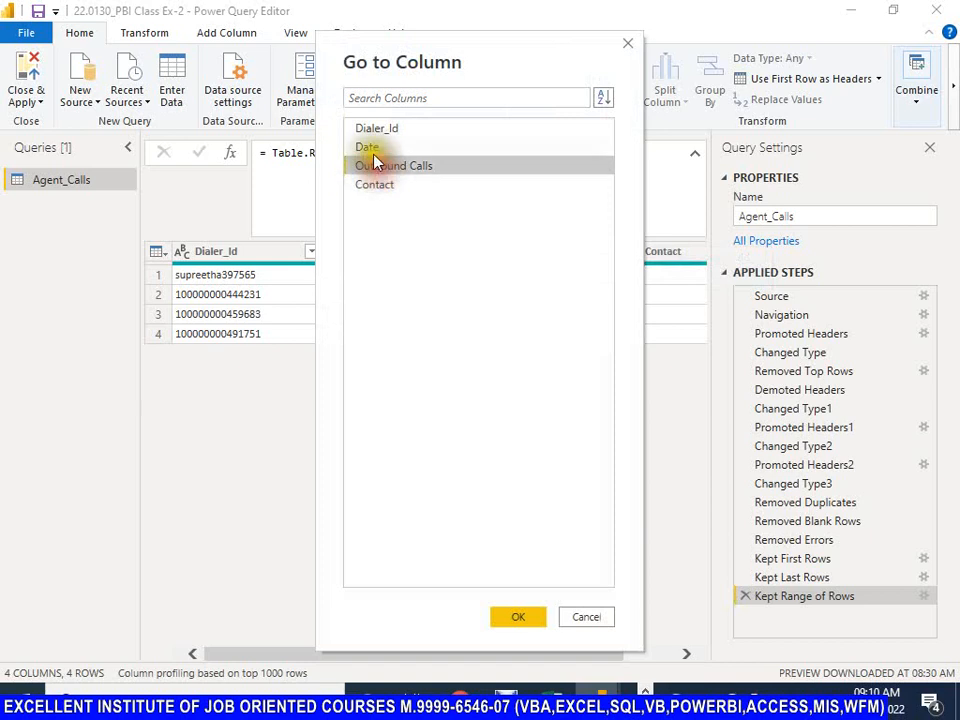
pyautogui.click(375, 147)
pyautogui.click(374, 129)
pyautogui.click(373, 148)
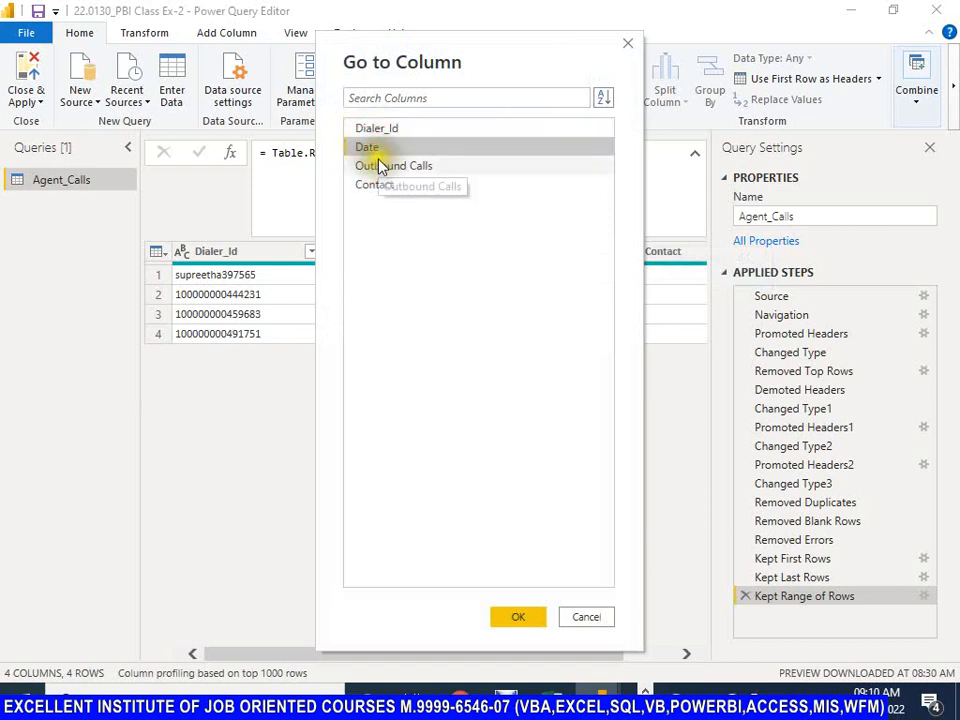
# Step: Try selecting several columns at once in the Go to Column list, and go to the Outbound Calls column
pyautogui.press('ctrl')
pyautogui.click(389, 168)
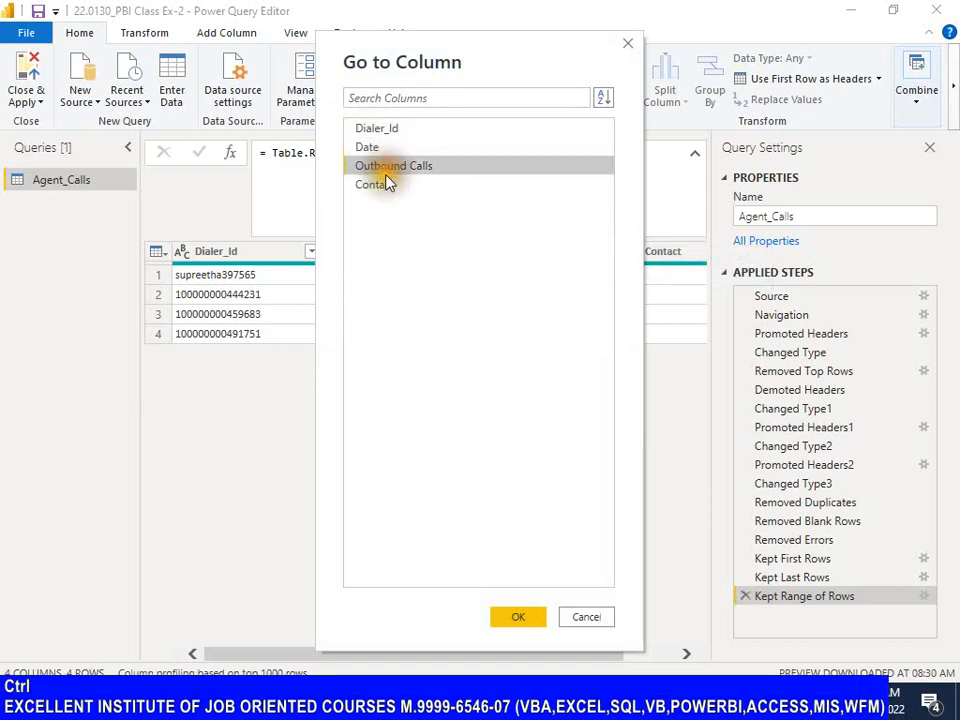
pyautogui.click(386, 184)
pyautogui.click(366, 166)
pyautogui.click(374, 147)
pyautogui.click(370, 129)
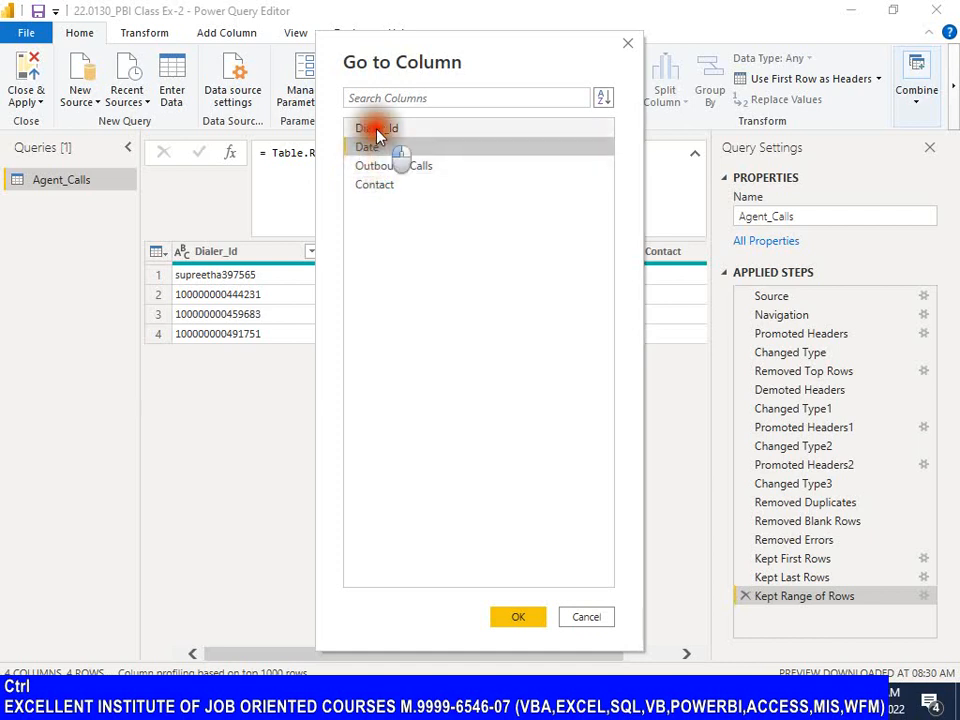
pyautogui.click(395, 166)
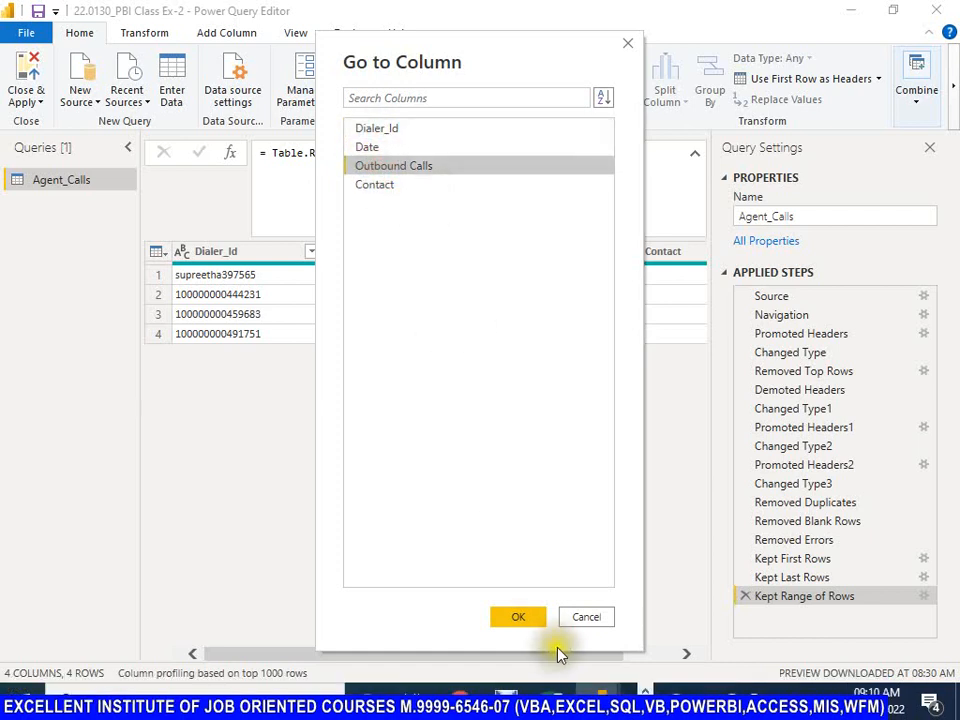
pyautogui.click(520, 617)
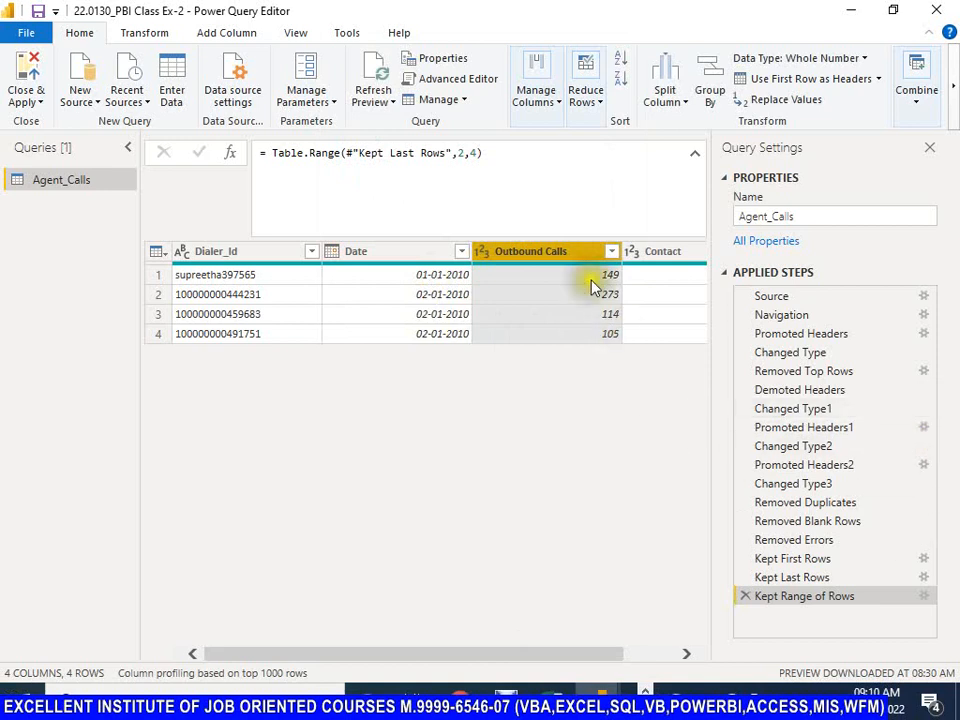
# Step: Use Go to Column to jump to the Date column of Agent_Calls
pyautogui.click(558, 100)
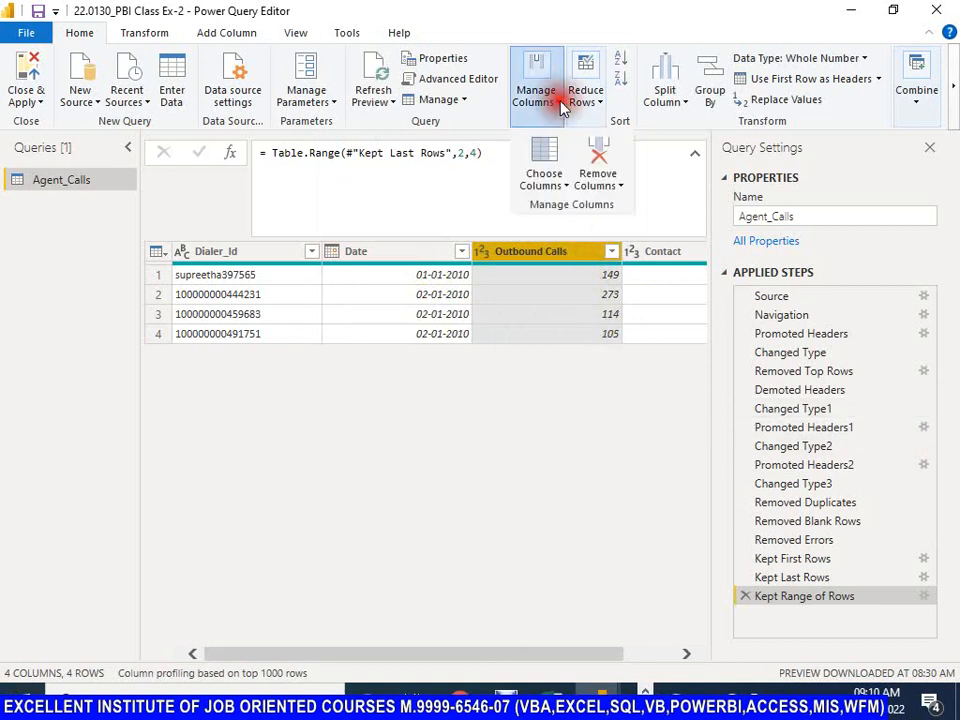
pyautogui.click(566, 190)
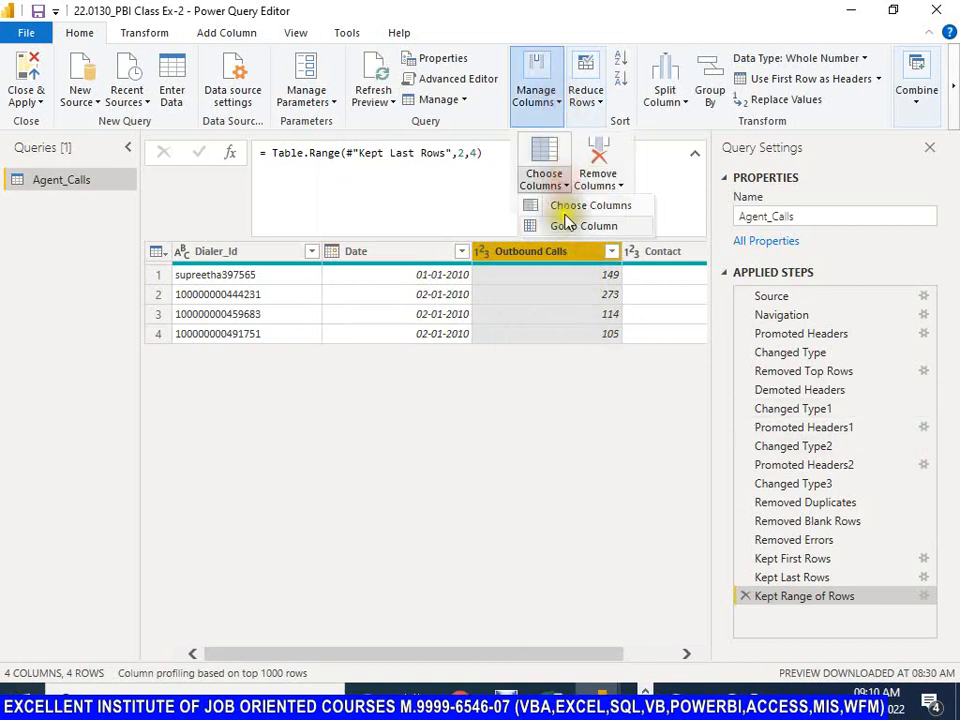
pyautogui.click(572, 228)
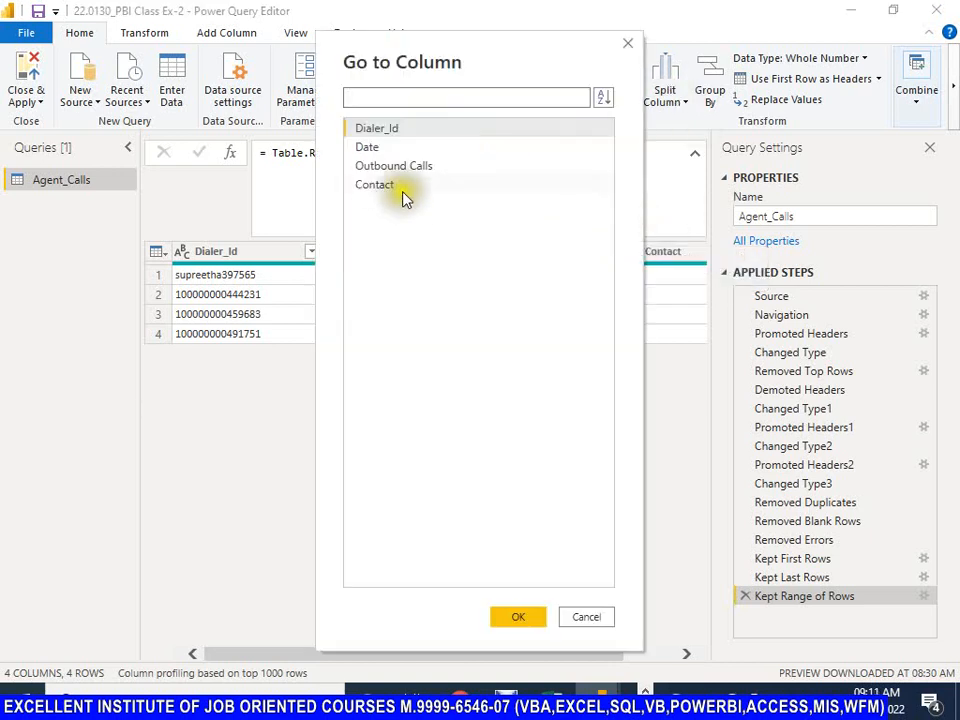
pyautogui.click(368, 147)
pyautogui.click(533, 628)
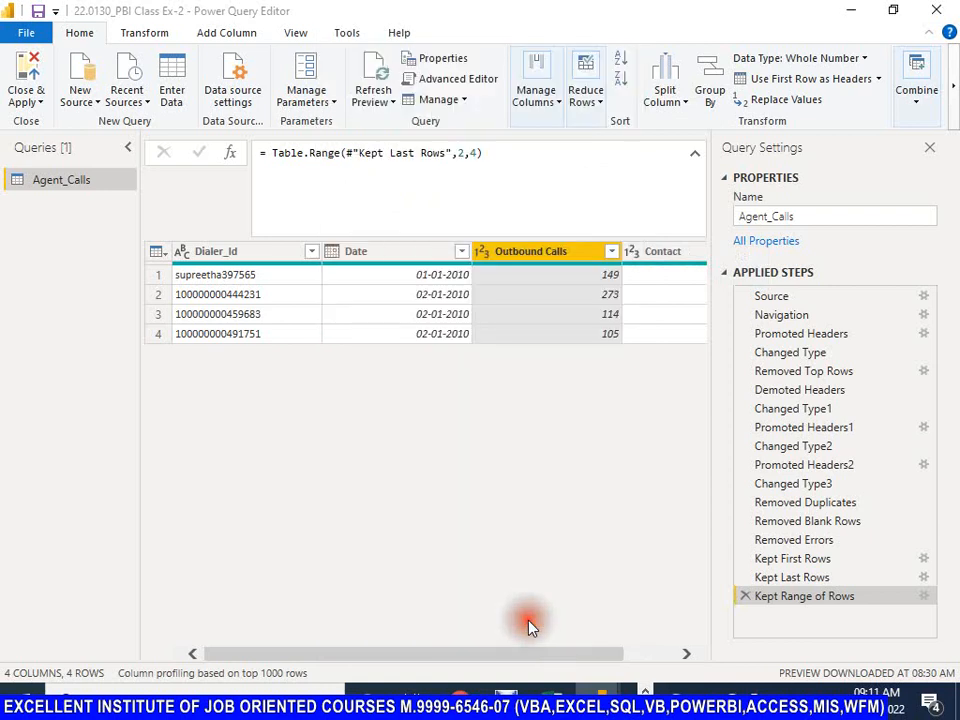
# Step: Select the Date, Outbound Calls and Contact columns of Agent_Calls in turn, ending on the Dialer_Id column
pyautogui.click(386, 270)
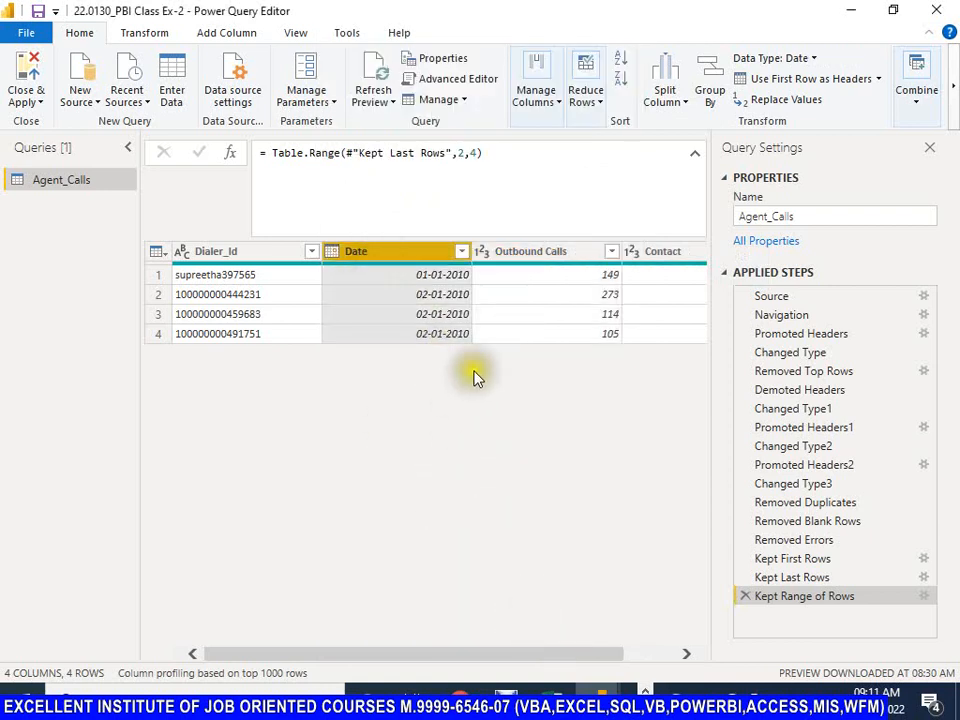
pyautogui.click(556, 253)
pyautogui.click(664, 253)
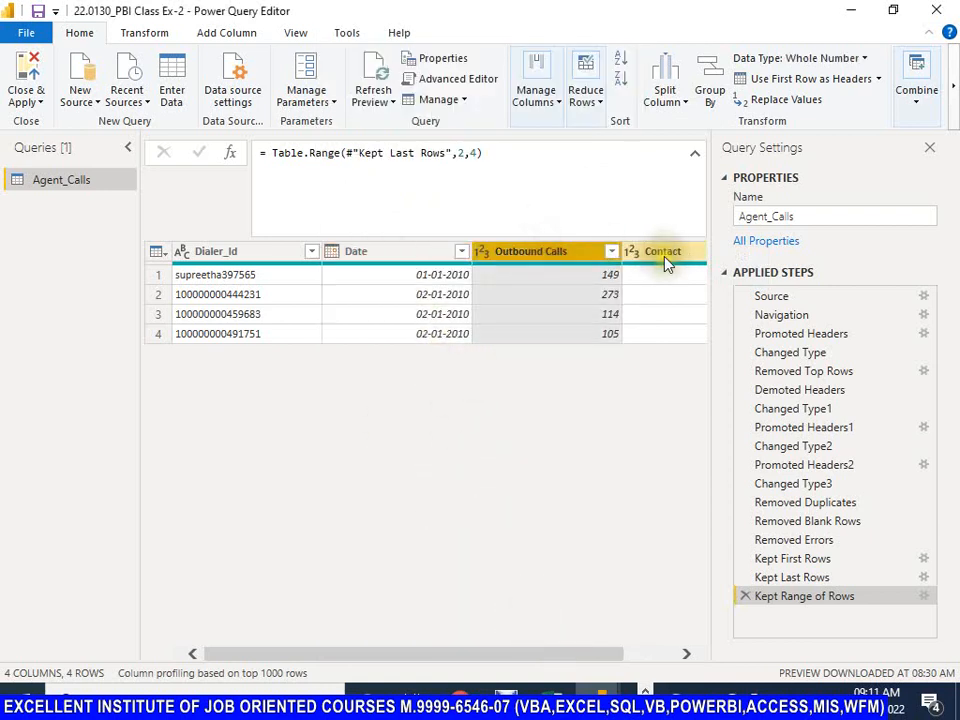
pyautogui.click(497, 253)
pyautogui.click(348, 262)
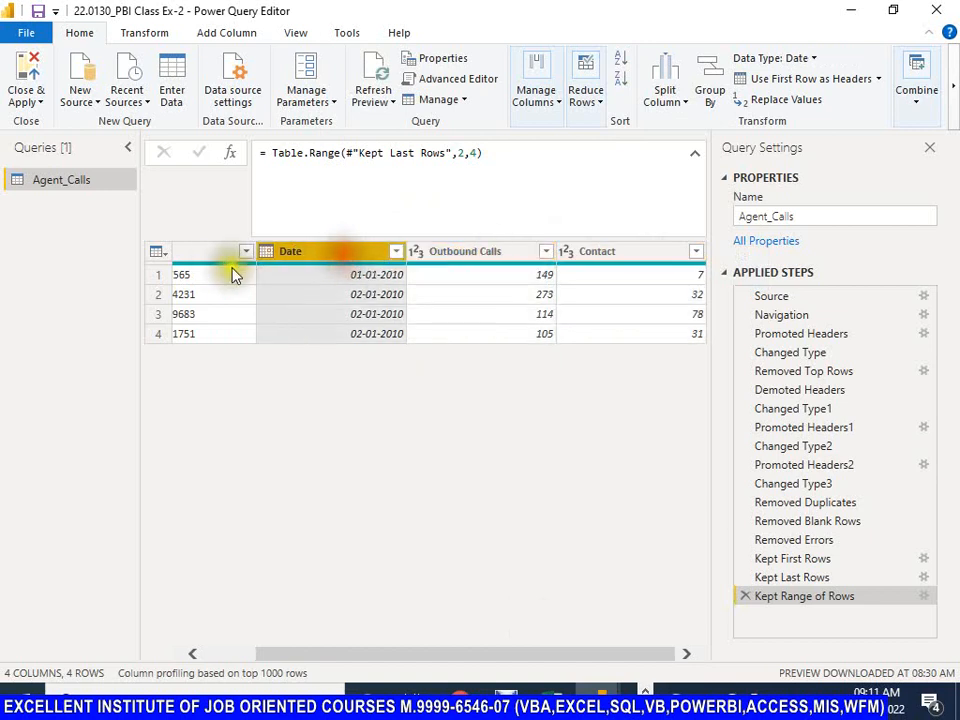
pyautogui.click(208, 251)
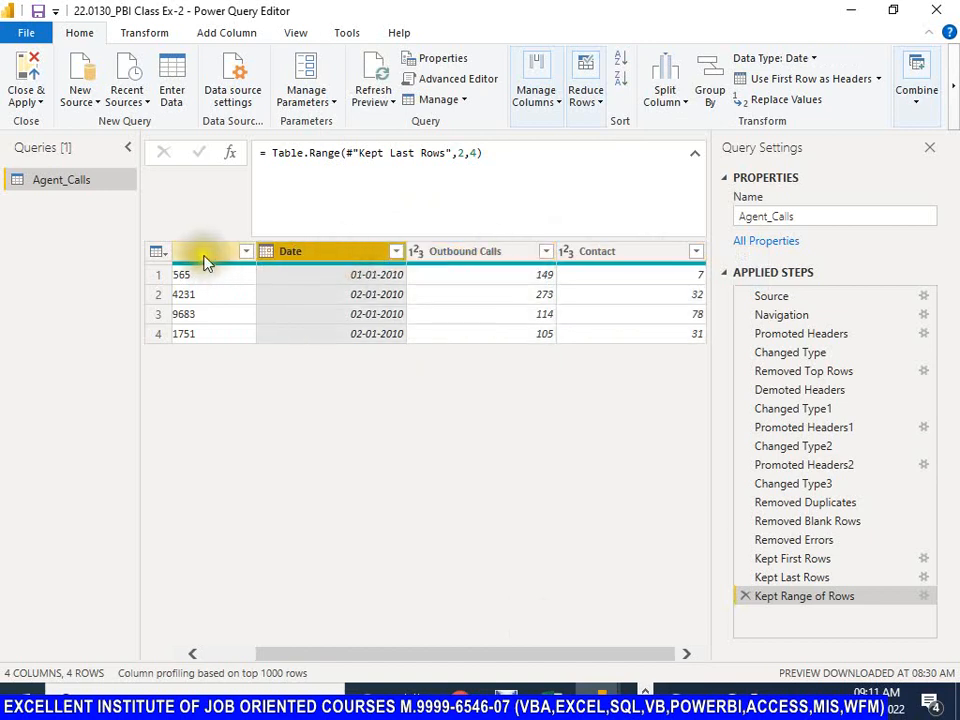
# Step: Open Go to Column with Dialer_Id selected, review its column list and cancel it
pyautogui.click(548, 98)
pyautogui.click(566, 186)
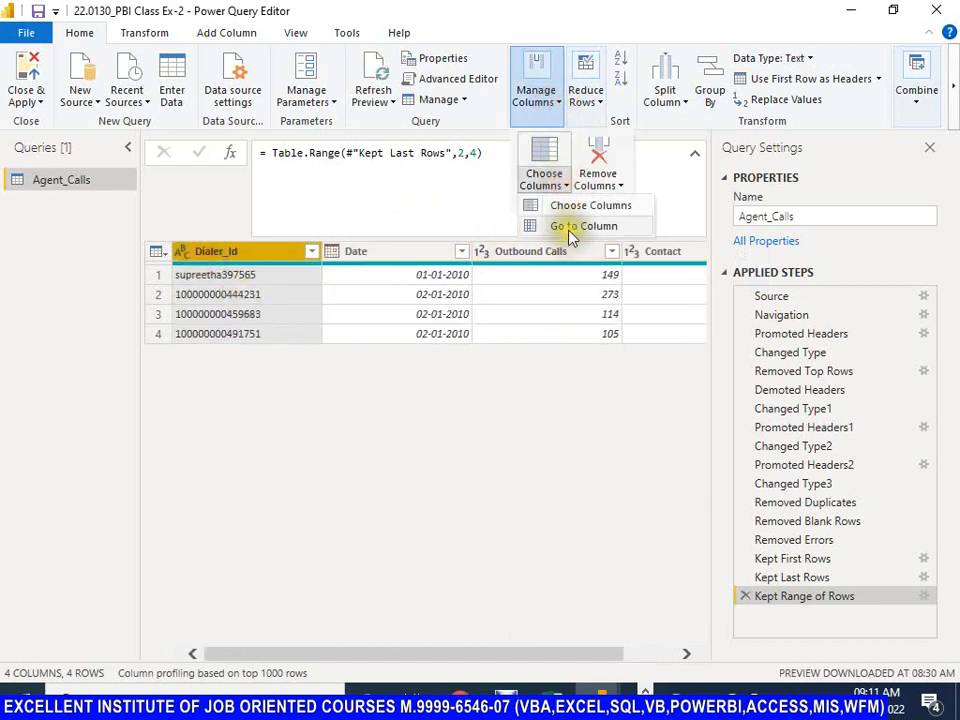
pyautogui.click(570, 226)
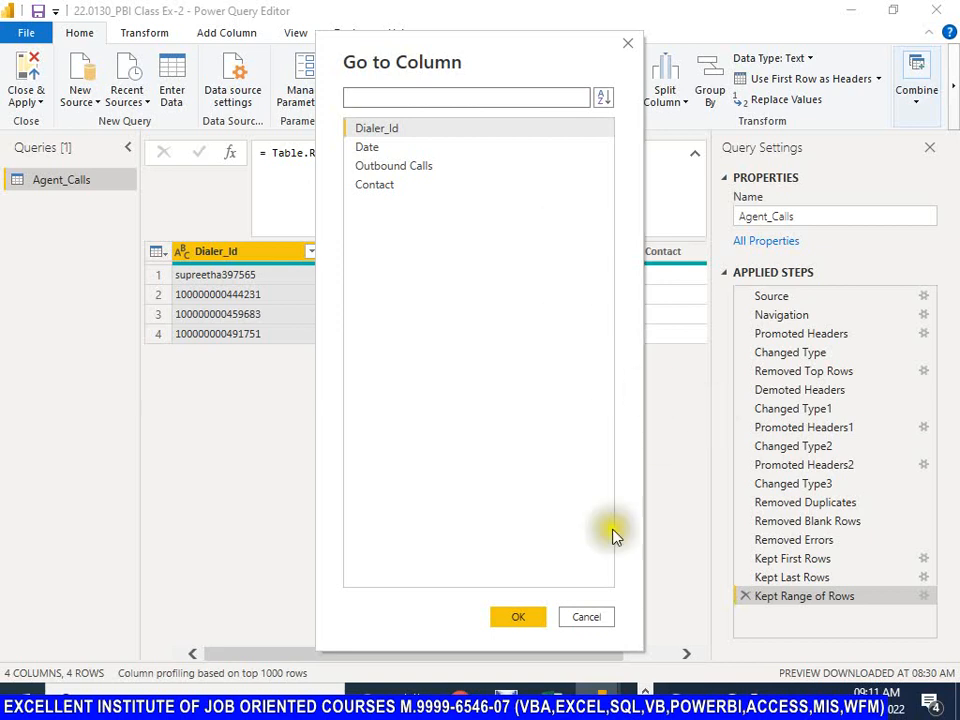
pyautogui.click(602, 620)
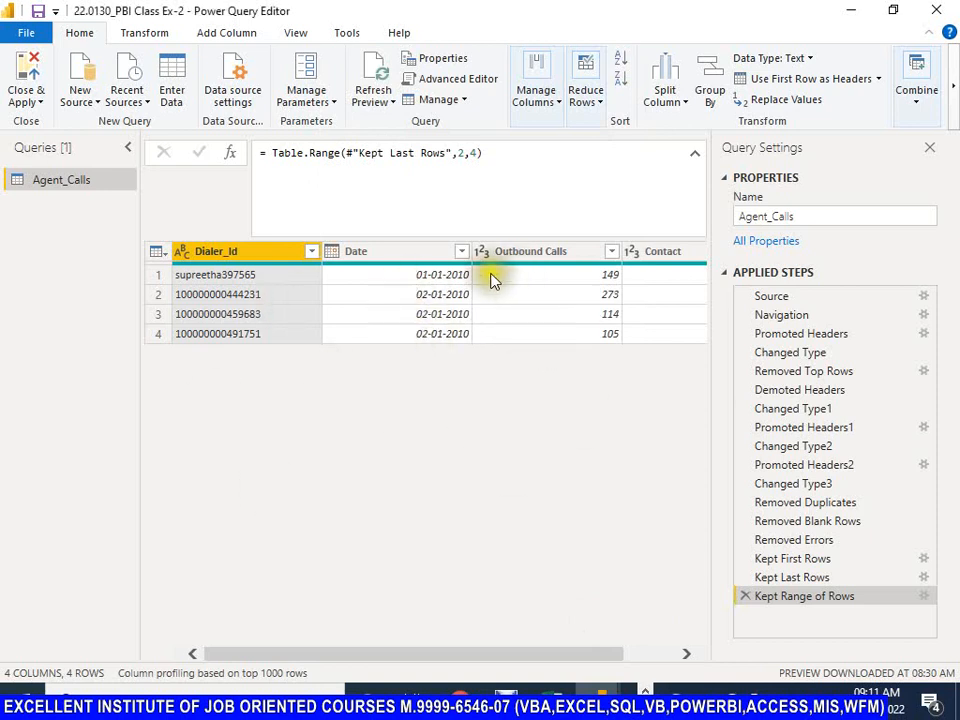
# Step: Save the current report from Power Query Editor
pyautogui.click(38, 12)
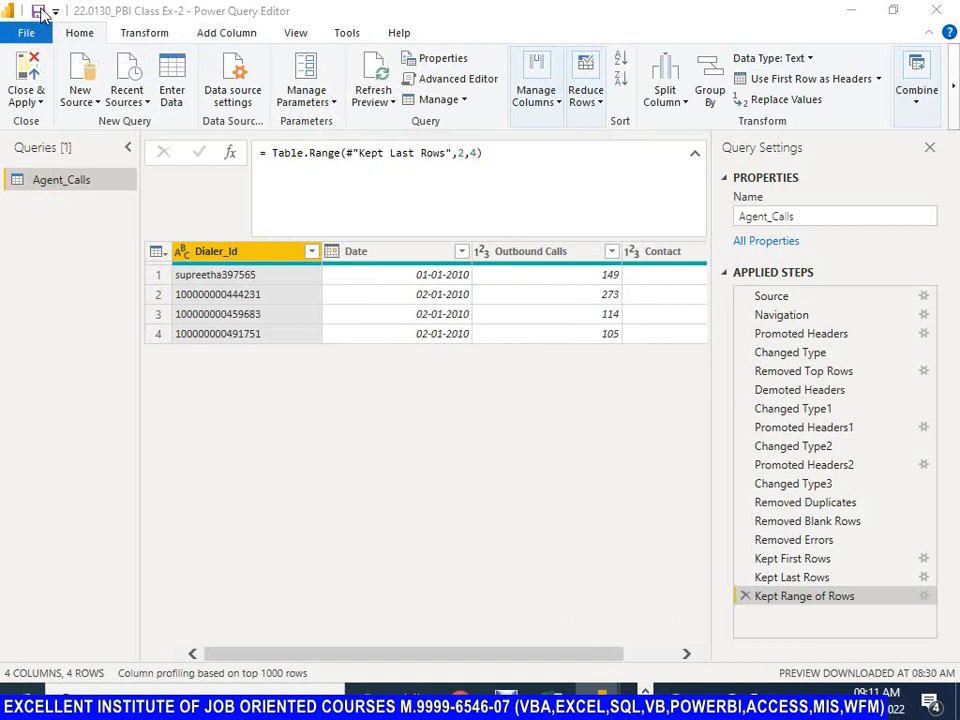
pyautogui.click(499, 390)
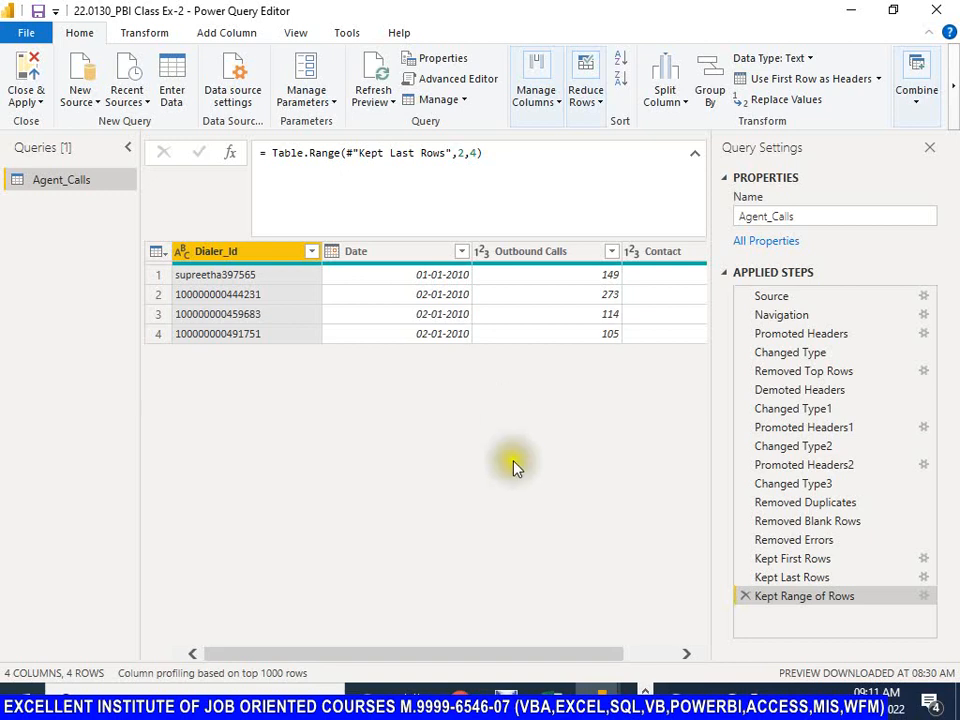
# Step: Review the Manage Columns, Reduce Rows and Split Column options, and examine the Split Column by Delimiter settings for Dialer_Id without applying them
pyautogui.click(557, 108)
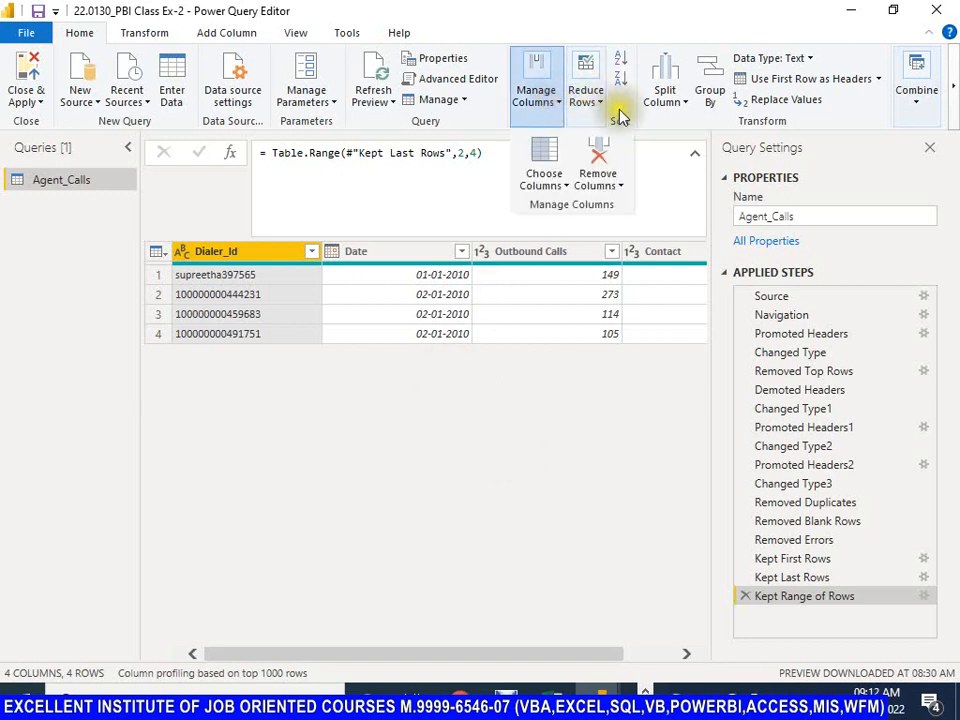
pyautogui.click(600, 108)
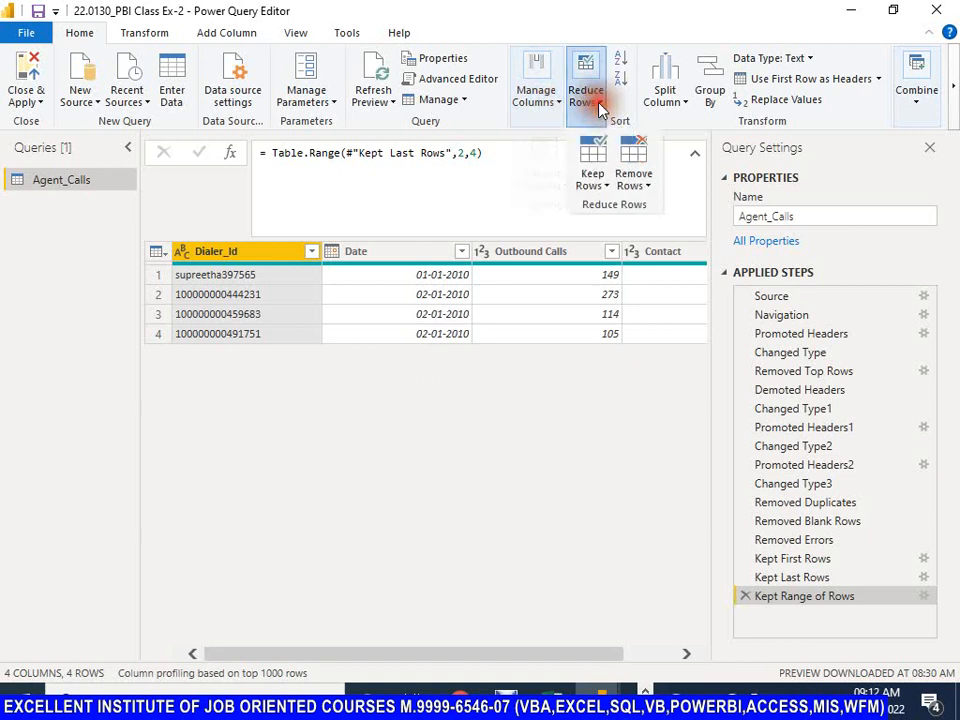
pyautogui.click(686, 109)
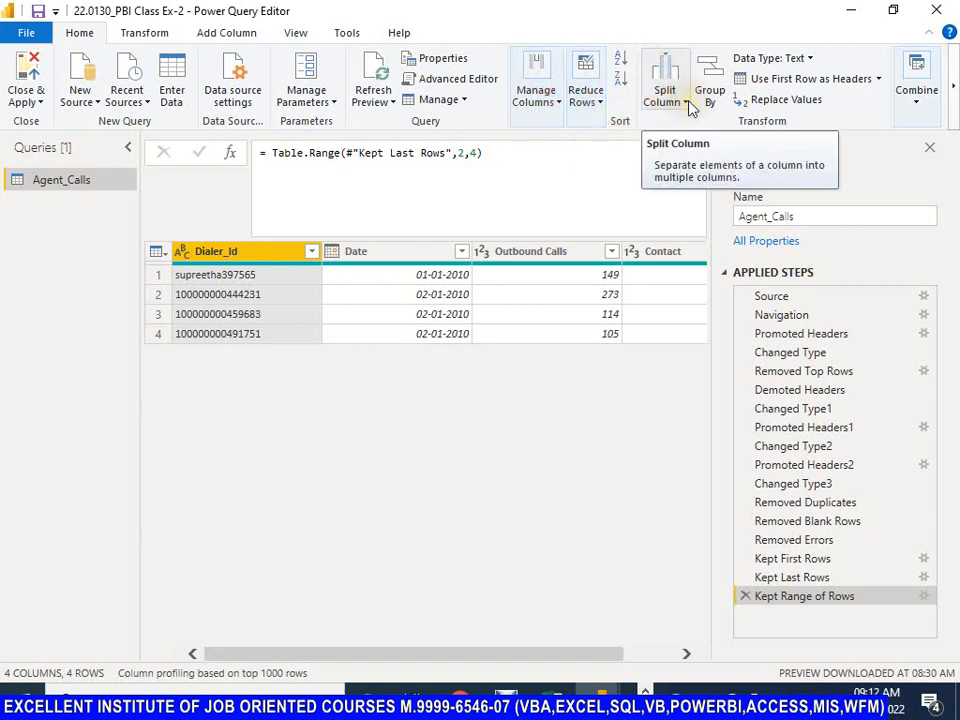
pyautogui.click(688, 107)
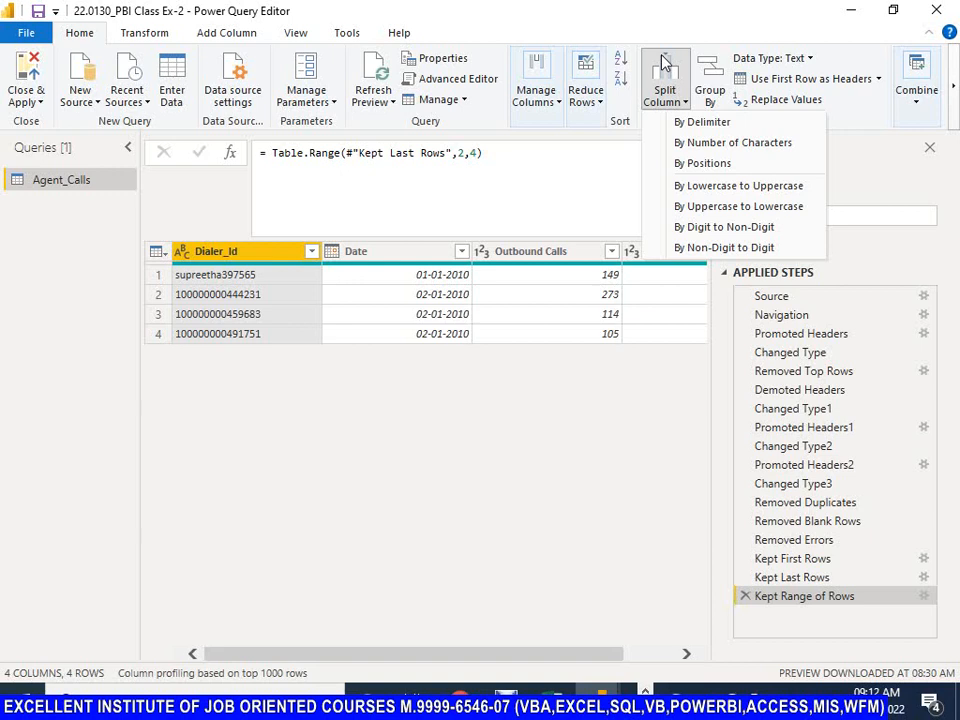
pyautogui.click(704, 124)
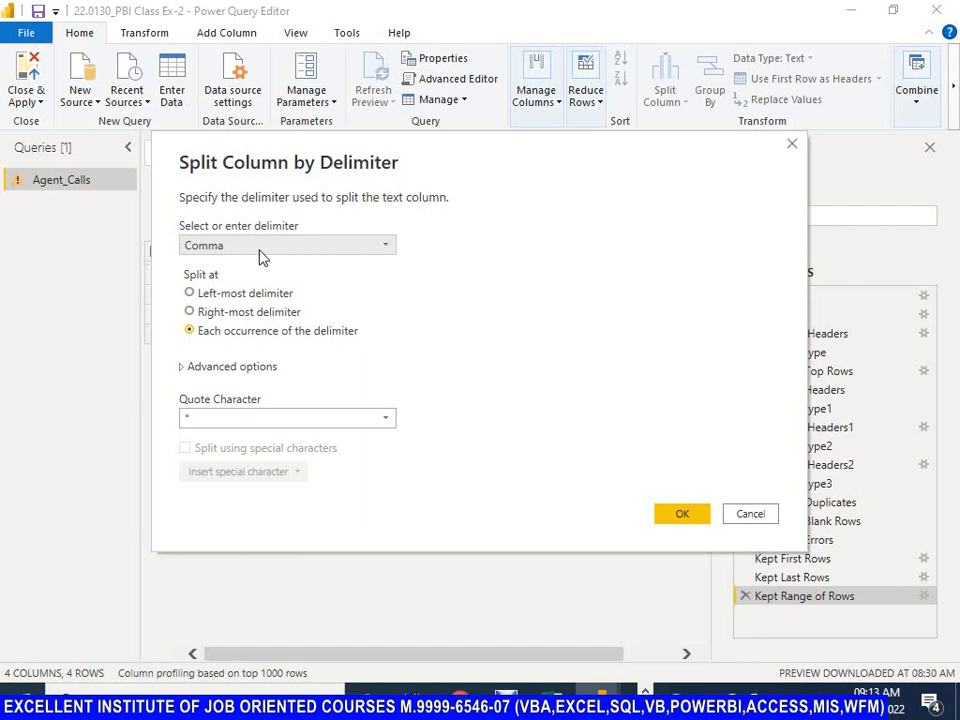
pyautogui.click(751, 515)
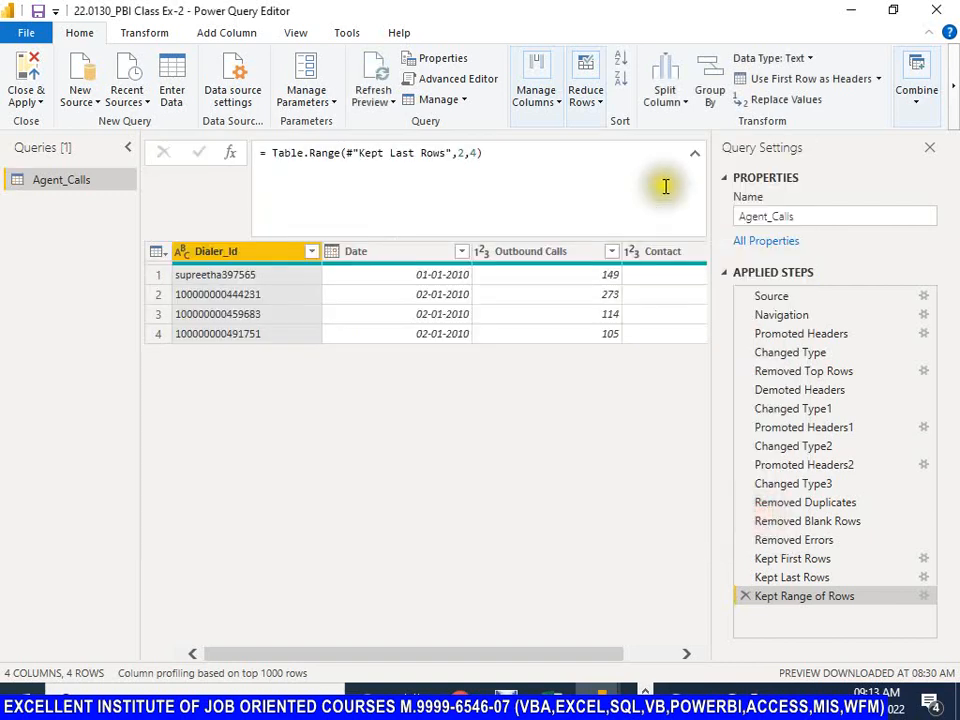
pyautogui.click(684, 104)
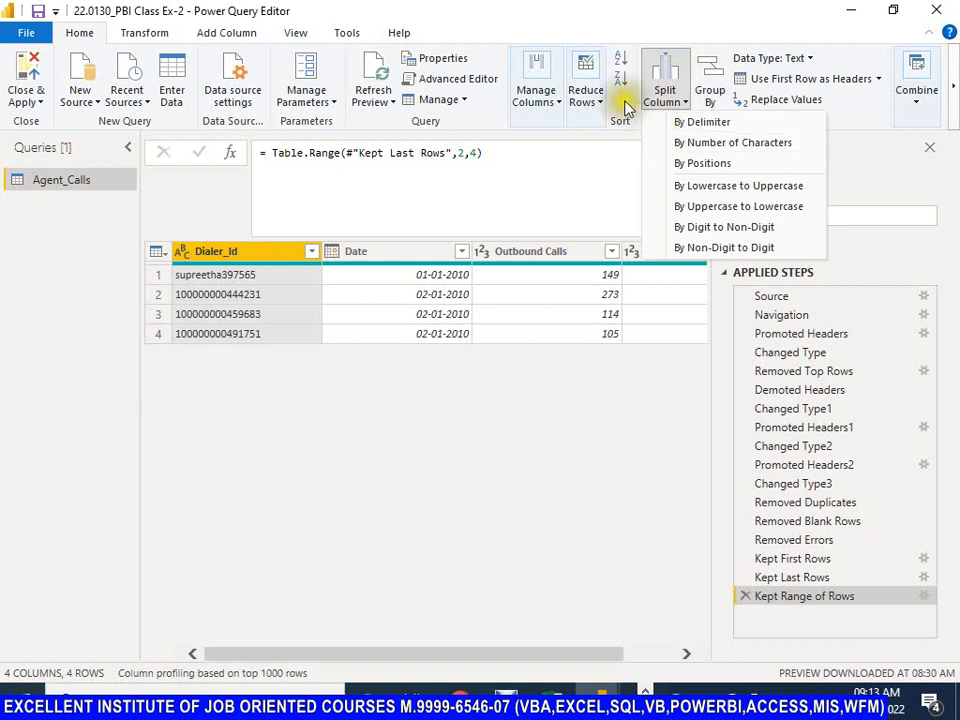
pyautogui.click(501, 22)
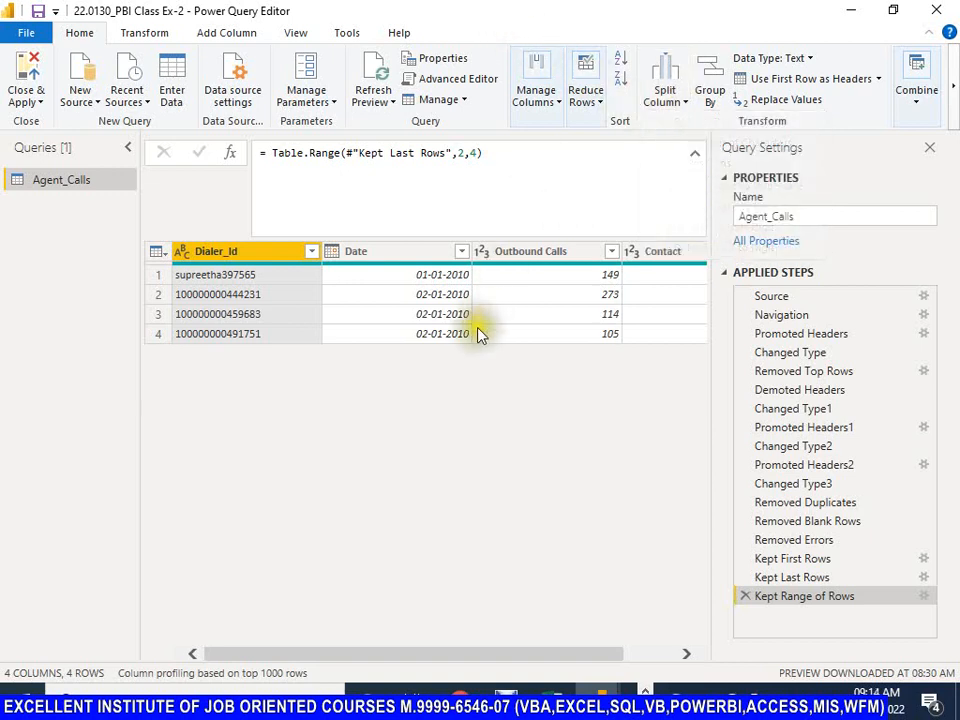
# Step: Save the report again before leaving Power Query Editor
pyautogui.press('ctrl')
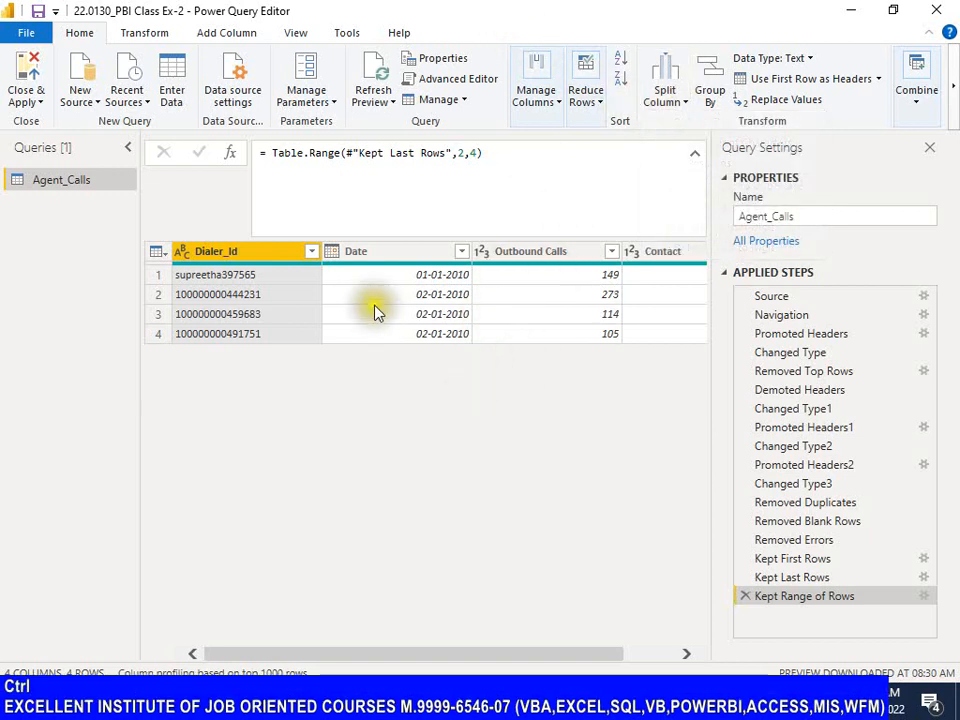
pyautogui.click(38, 11)
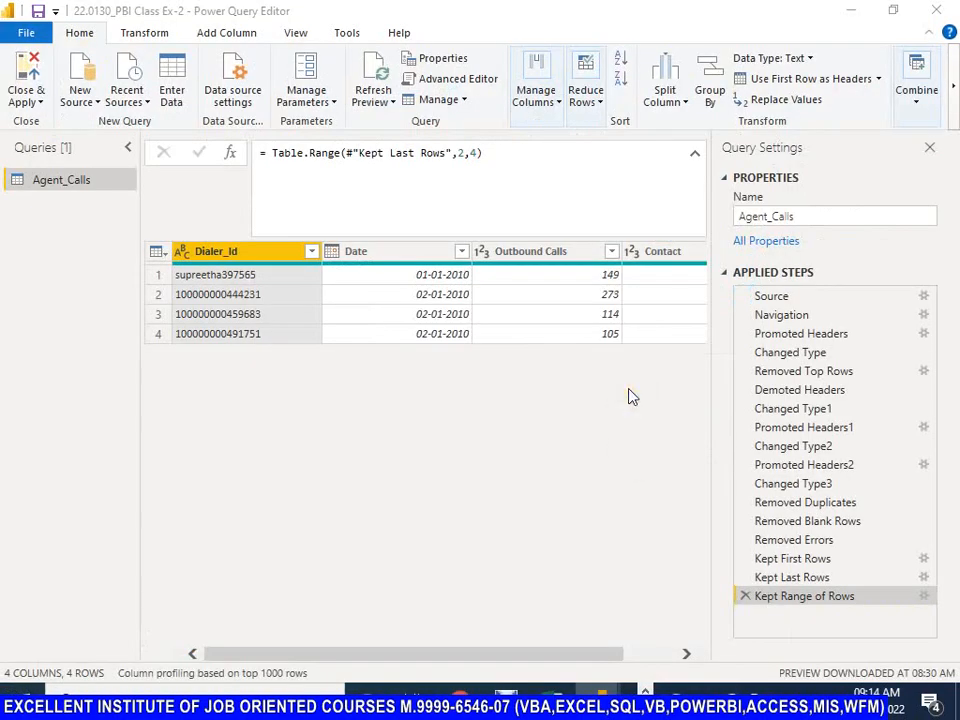
# Step: Switch to the 22.0130_PBI Class Notes workbook in Excel and create a new blank workbook
pyautogui.press('alt')
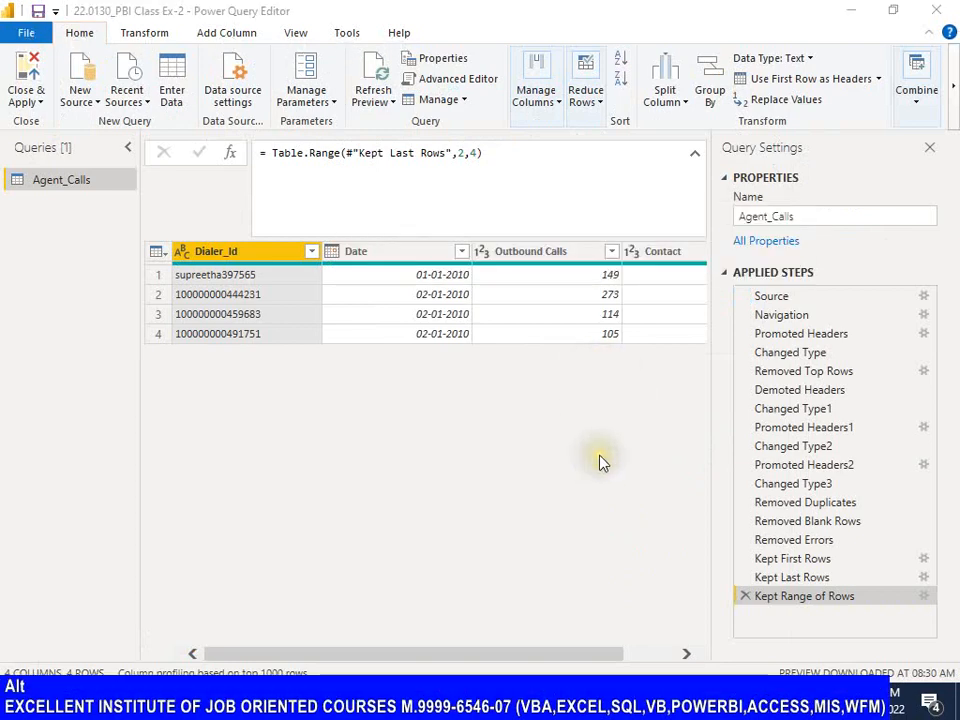
pyautogui.hotkey('alt', 'Tab')
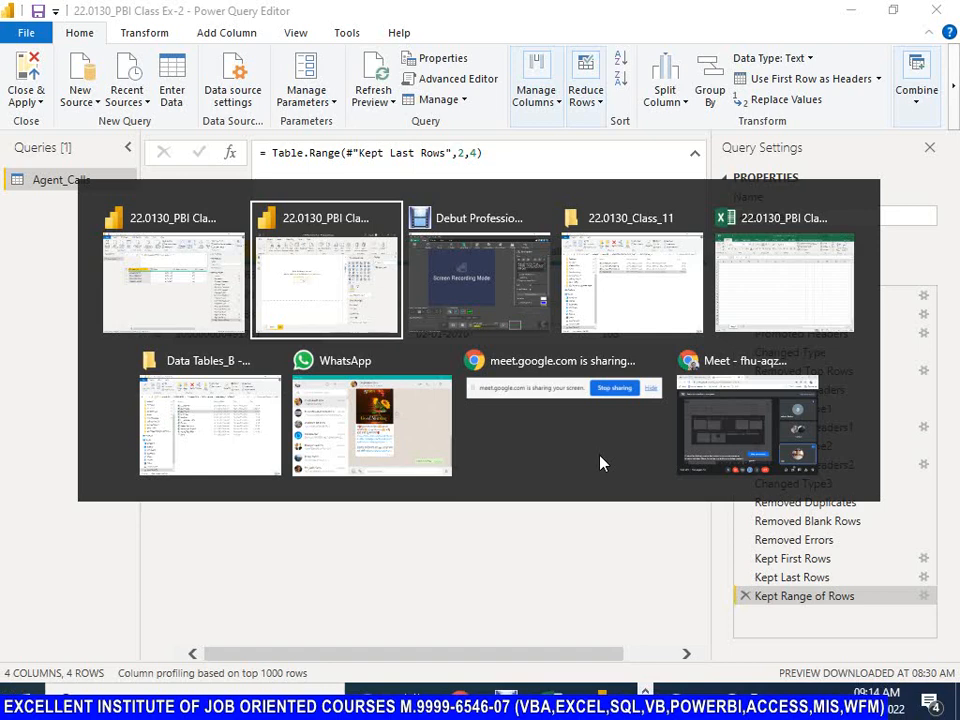
pyautogui.hotkey('alt', 'Tab')
pyautogui.hotkey('alt', 'Tab')
pyautogui.hotkey('alt', 'Tab')
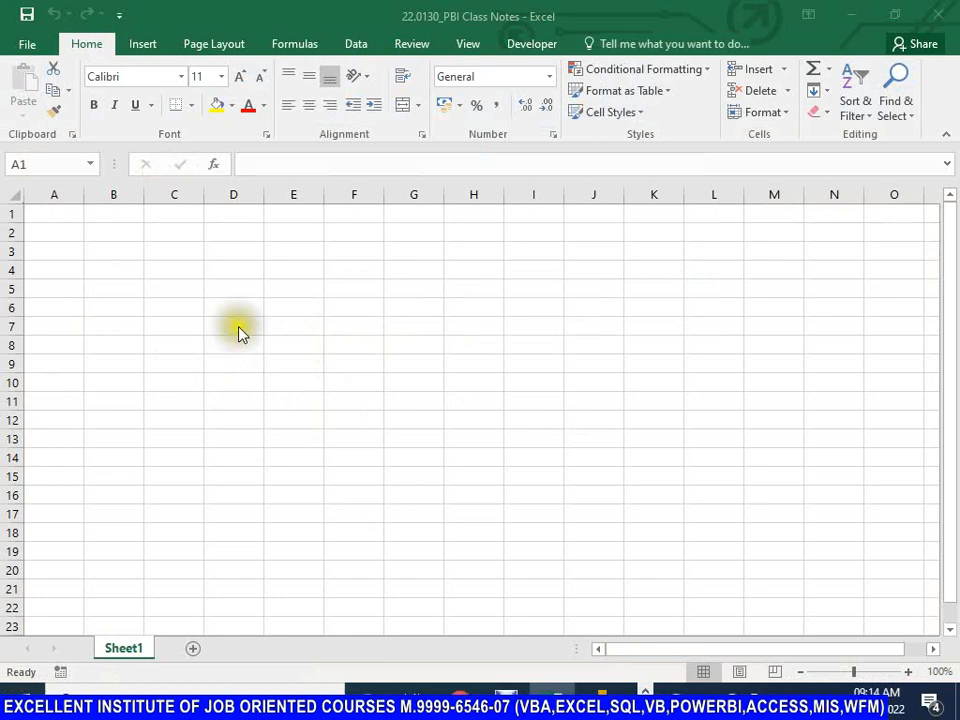
pyautogui.click(302, 328)
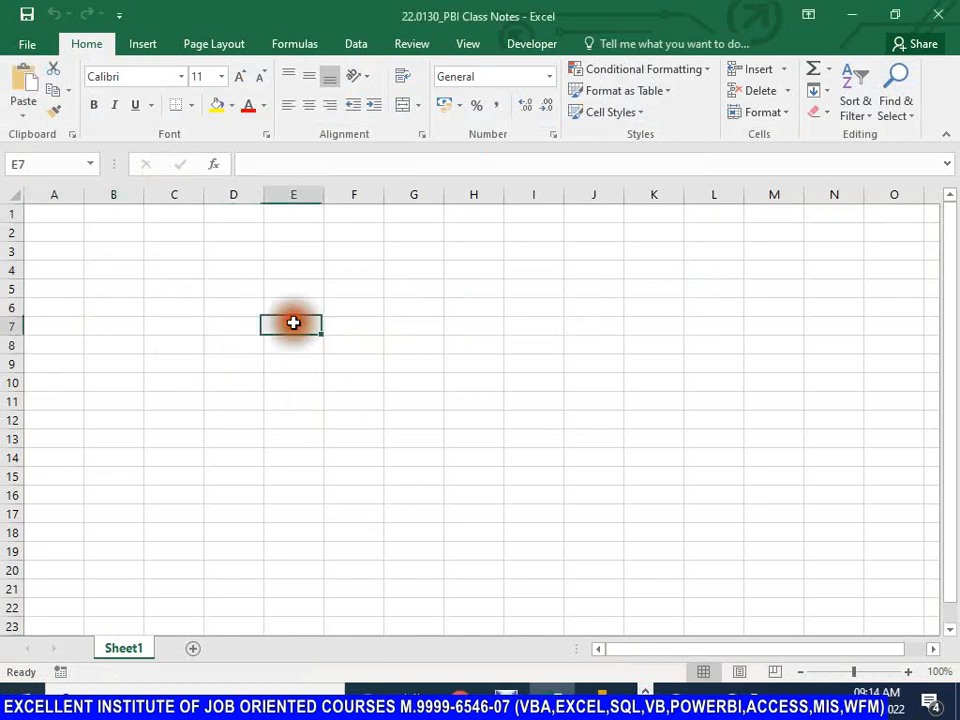
pyautogui.click(171, 326)
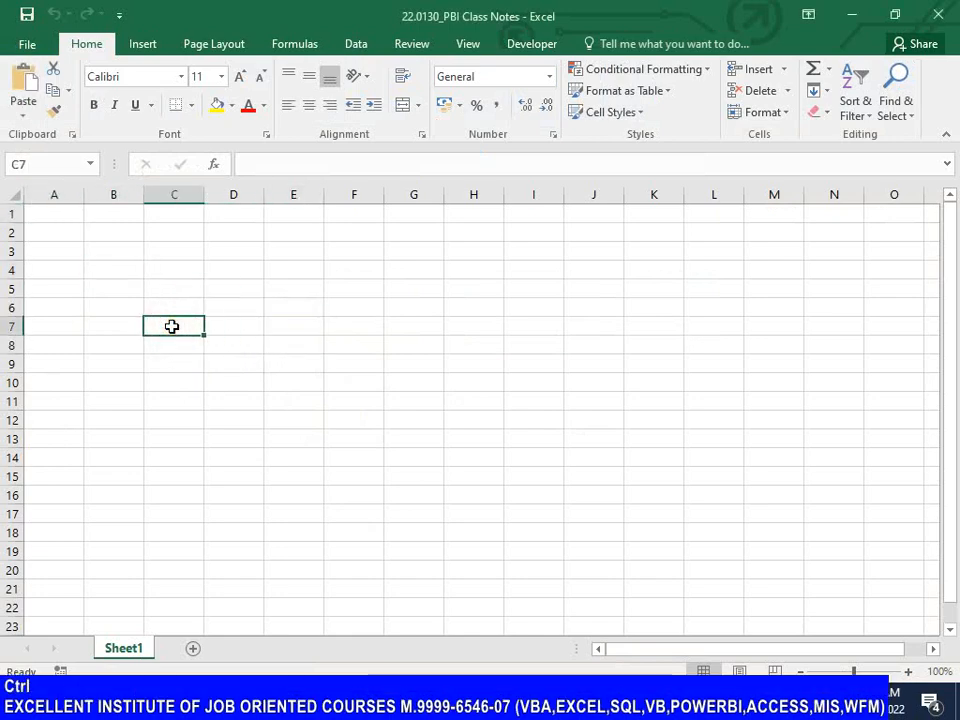
pyautogui.hotkey('ctrl', 'n')
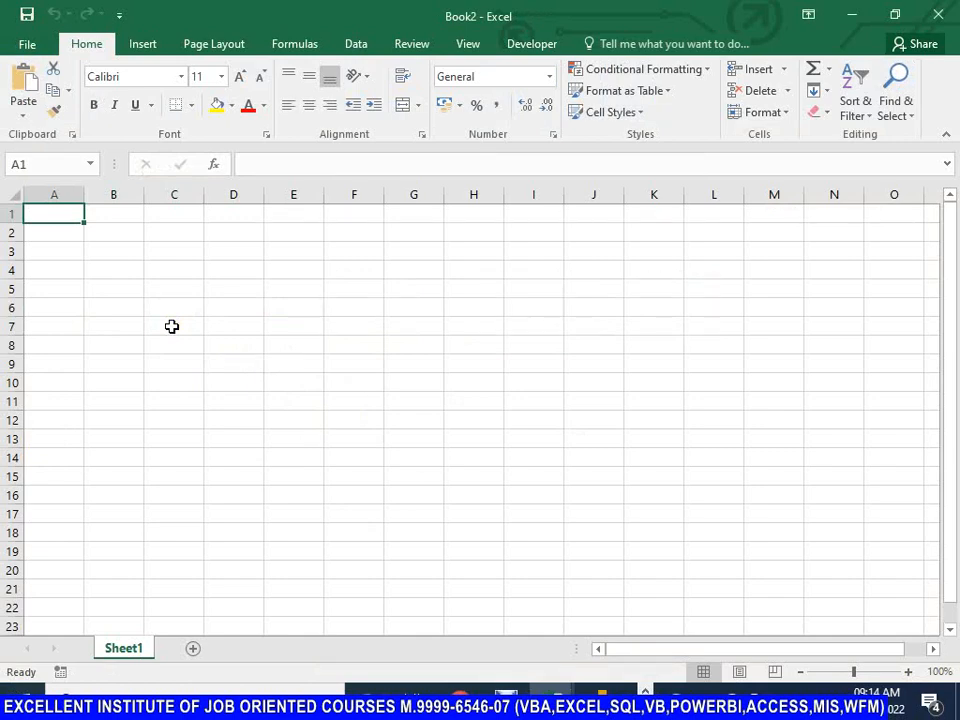
# Step: Enter the column headers Sr.No. in cell A1 and Name in cell B1
pyautogui.press('shift')
pyautogui.write('S')
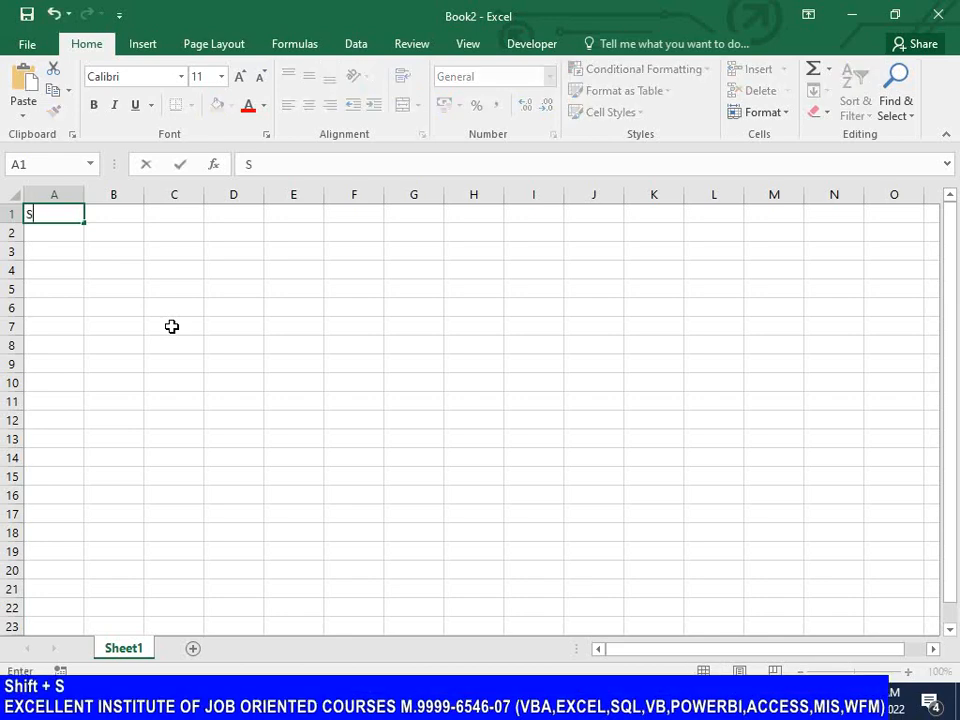
pyautogui.write('r.No.')
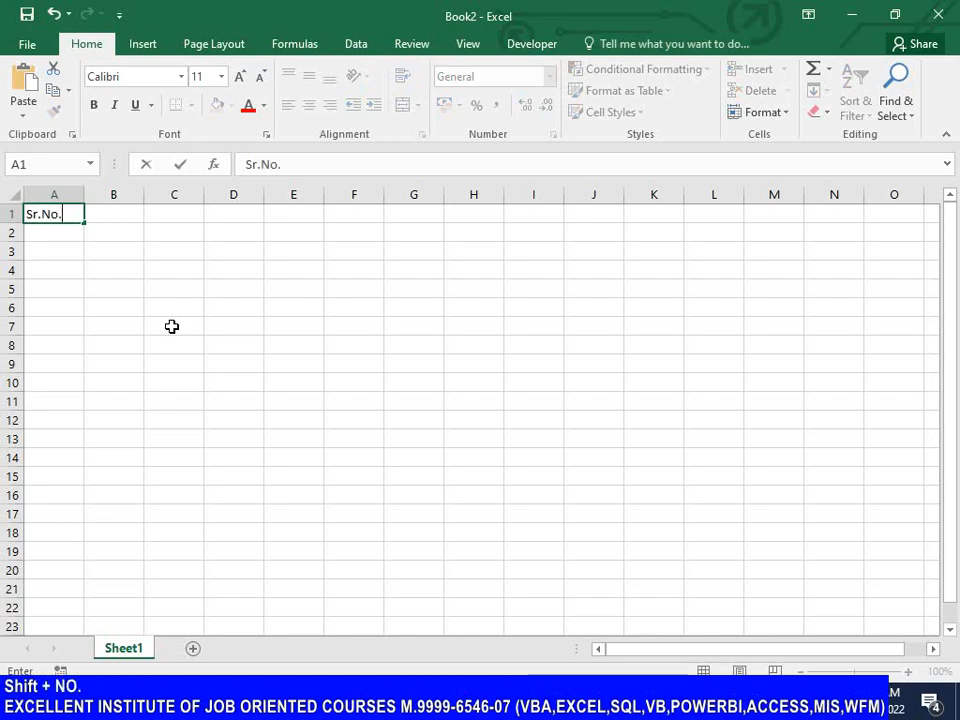
pyautogui.press('Tab')
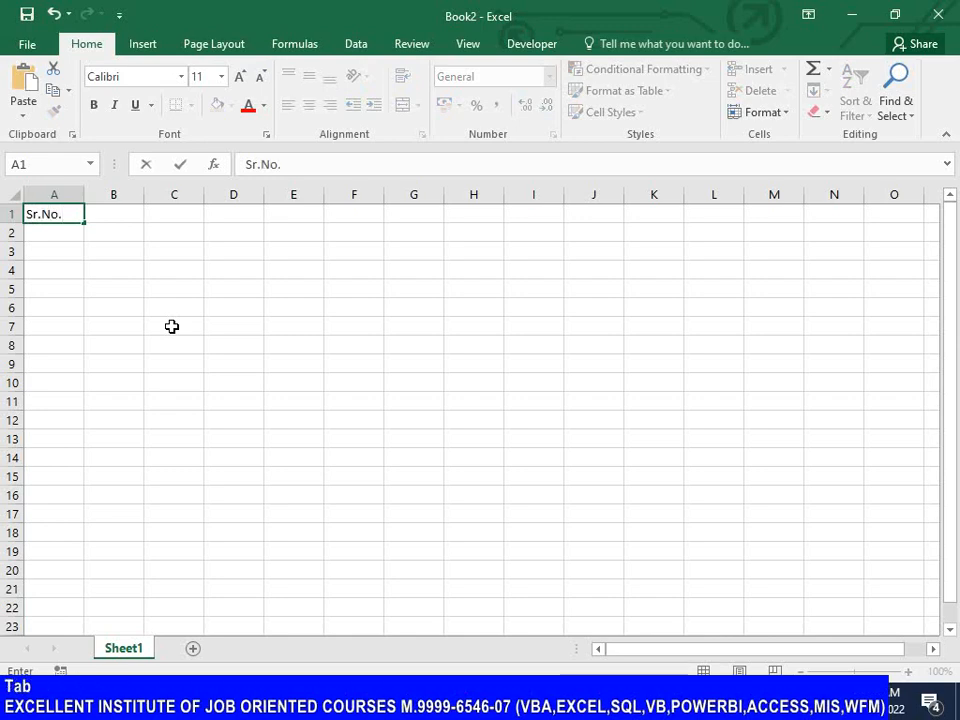
pyautogui.write('Name')
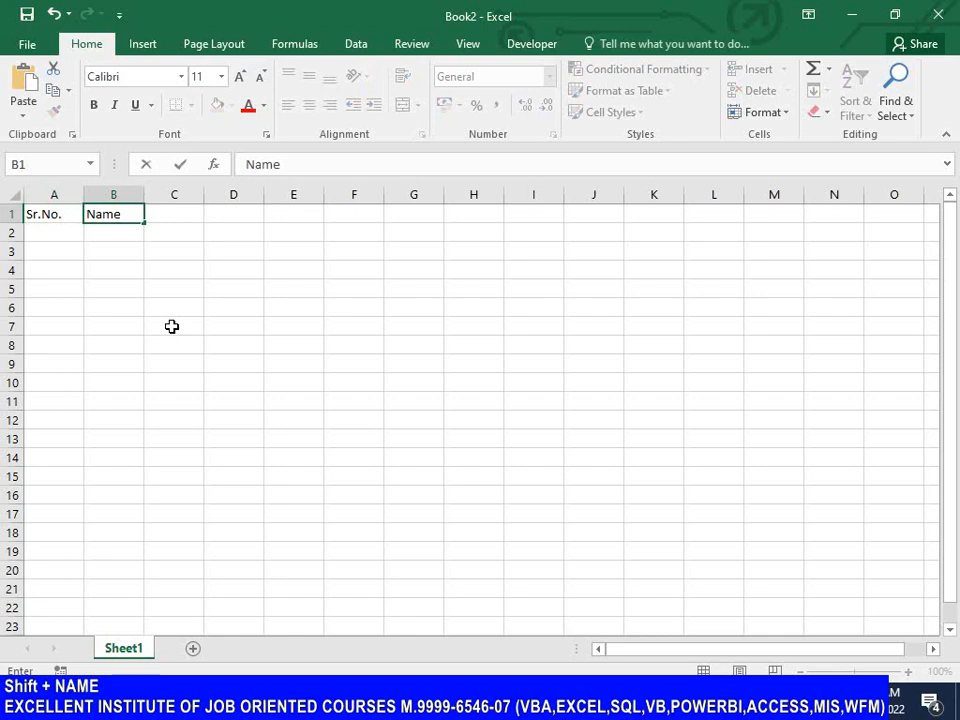
pyautogui.press('Tab')
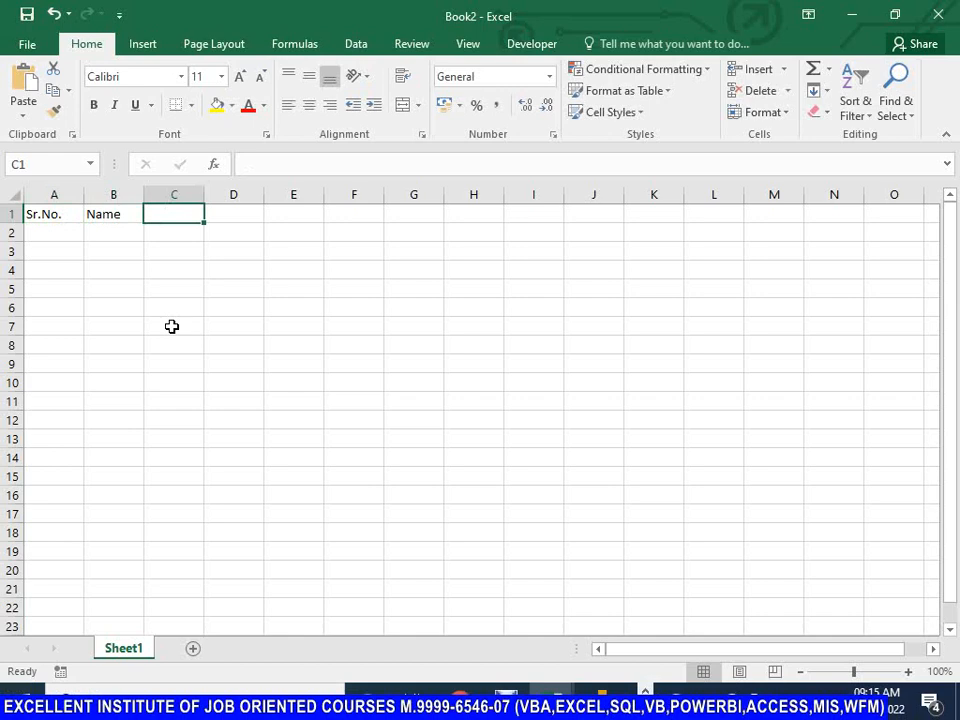
# Step: Enter the header City-State in cell C1, using a hyphen between the two words
pyautogui.write('Ci')
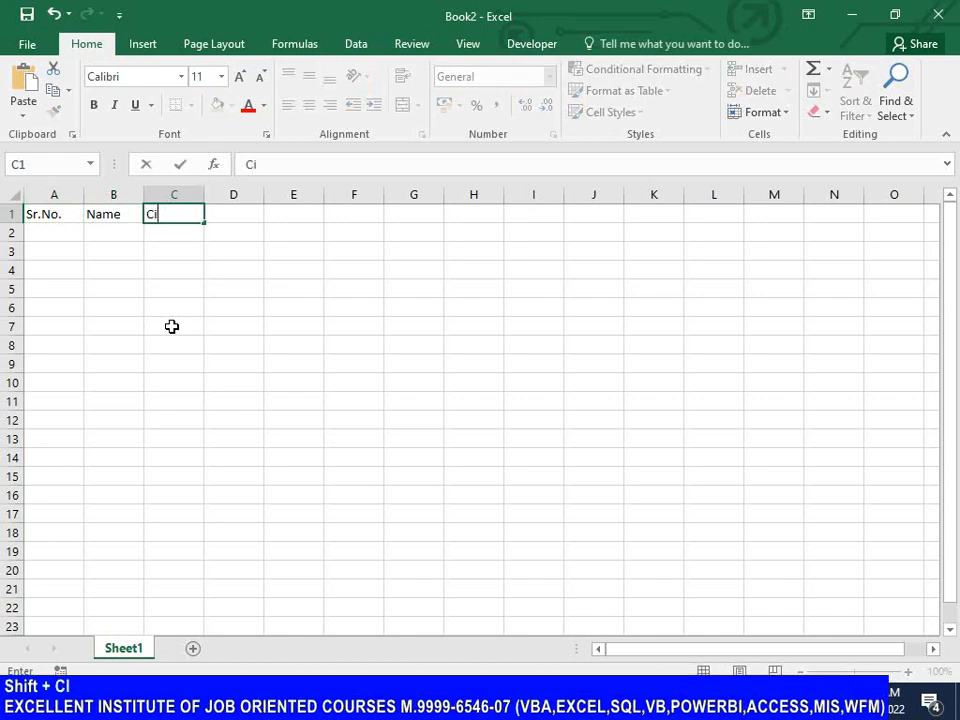
pyautogui.write('tt')
pyautogui.press('BackSpace')
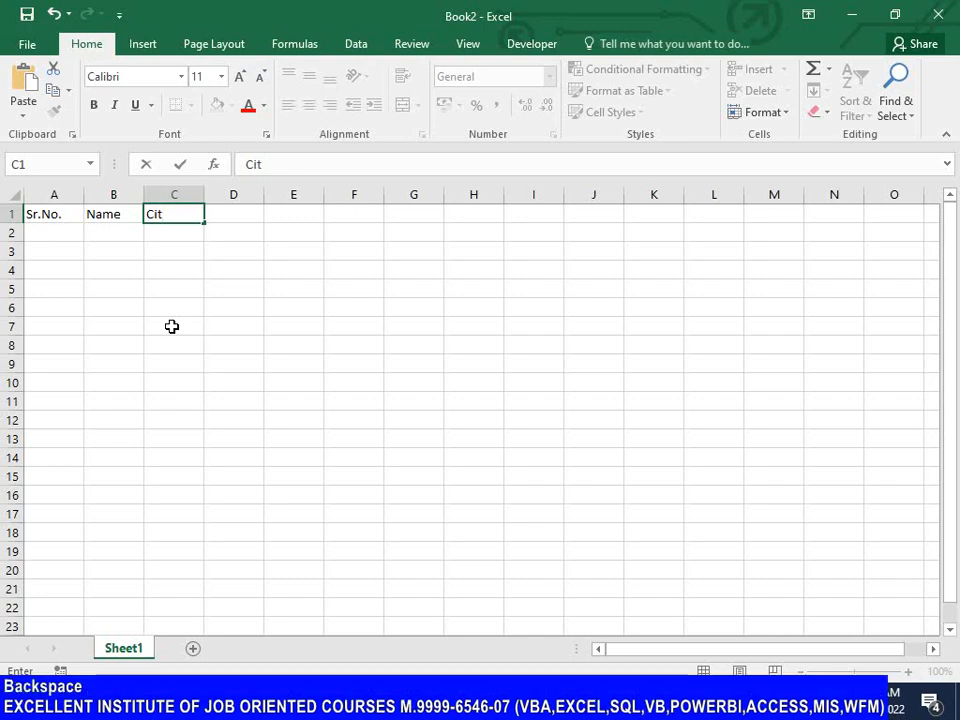
pyautogui.write('y')
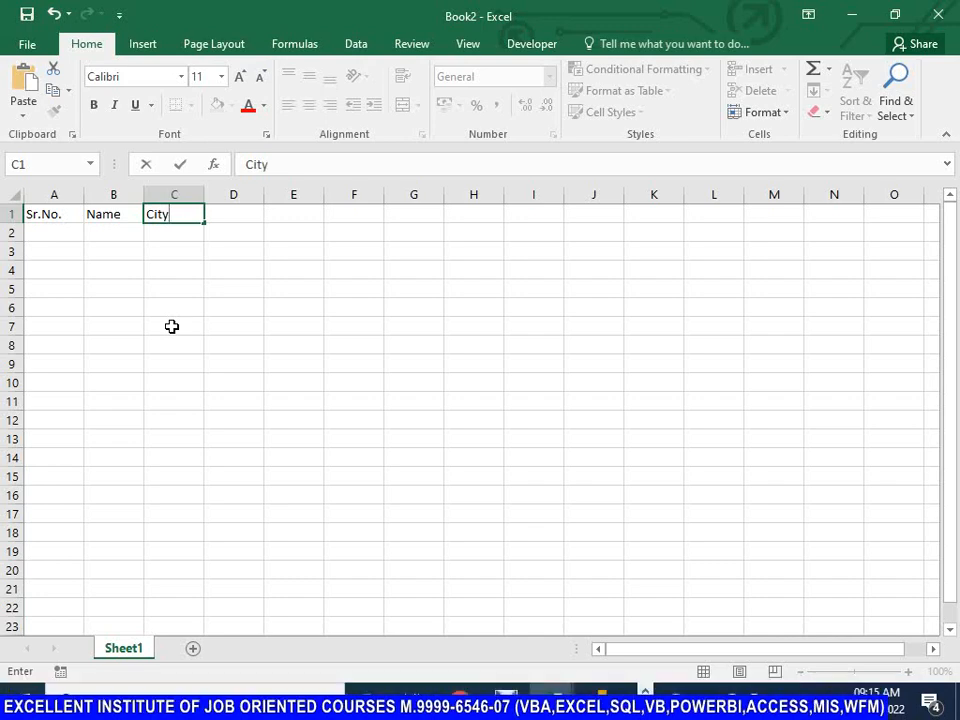
pyautogui.write('-')
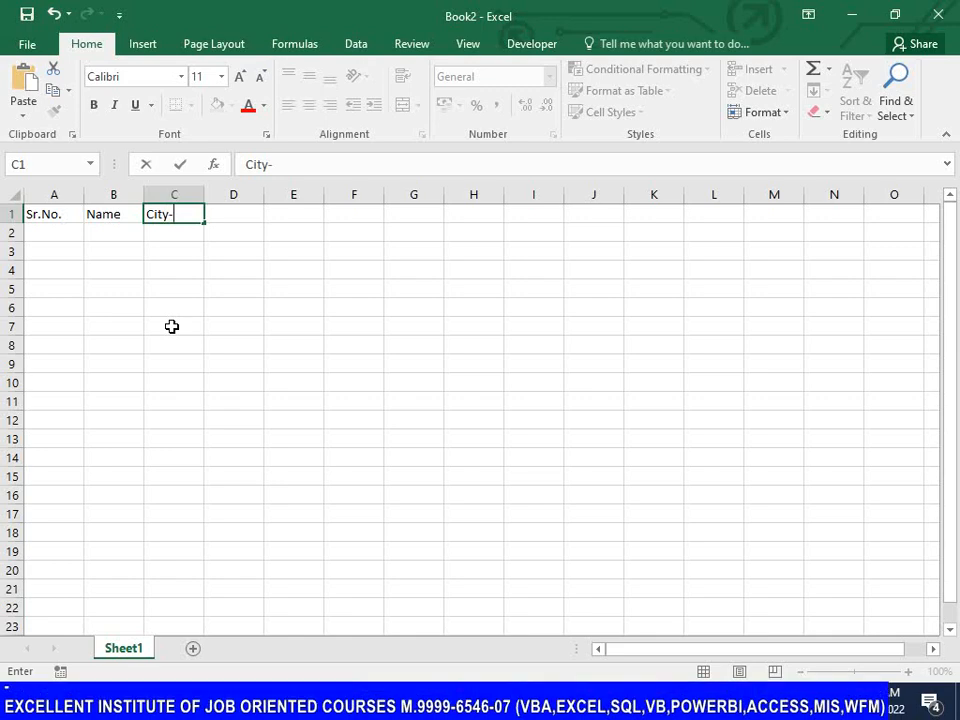
pyautogui.write('State')
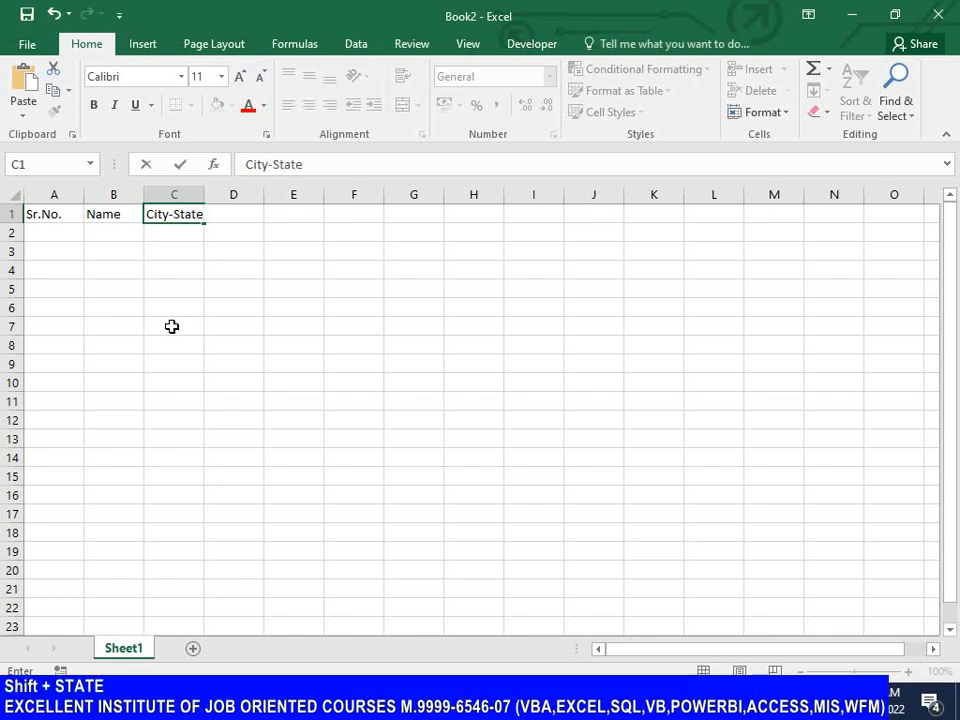
pyautogui.press('Return')
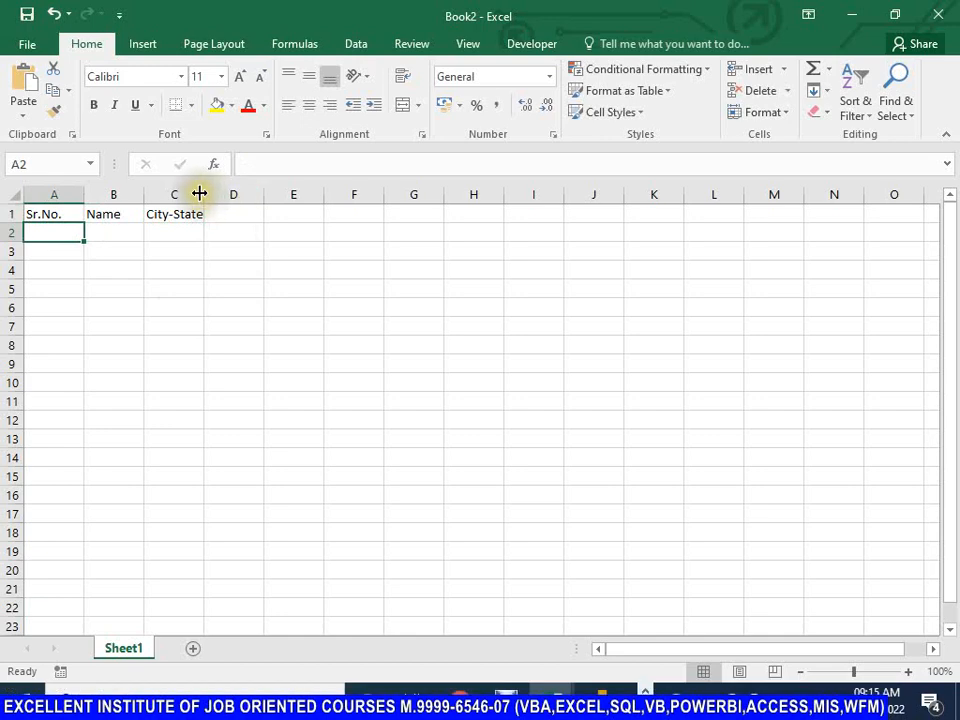
# Step: Widen the City-State, Name and Sr.No. columns to give the entries more room
pyautogui.moveTo(200, 193); pyautogui.dragTo(240, 193)
pyautogui.moveTo(144, 193); pyautogui.dragTo(168, 193)
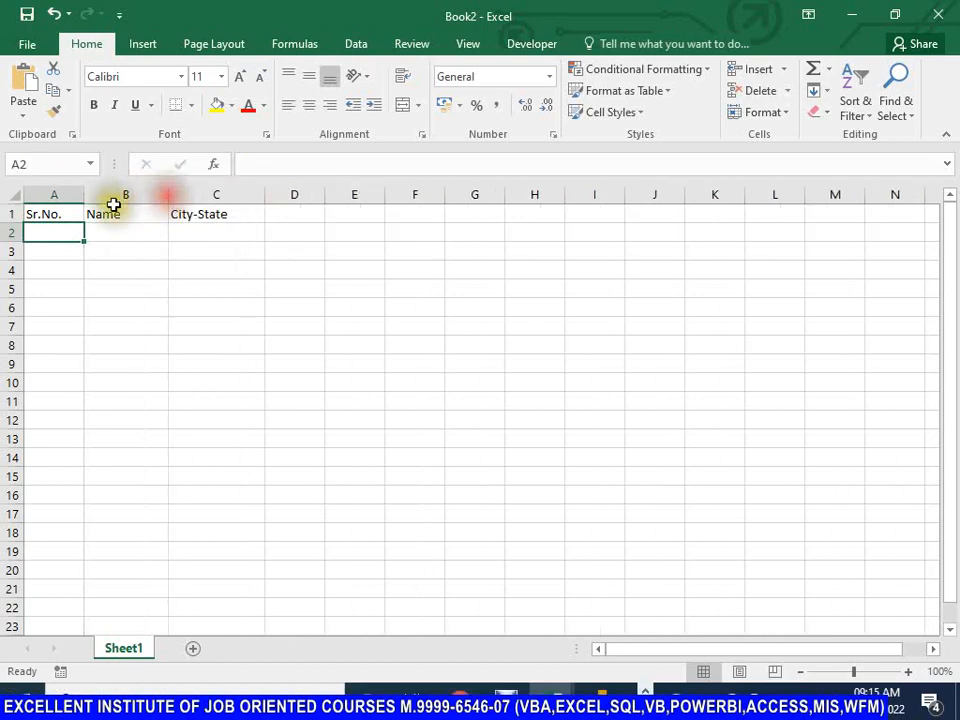
pyautogui.moveTo(85, 194); pyautogui.dragTo(95, 193)
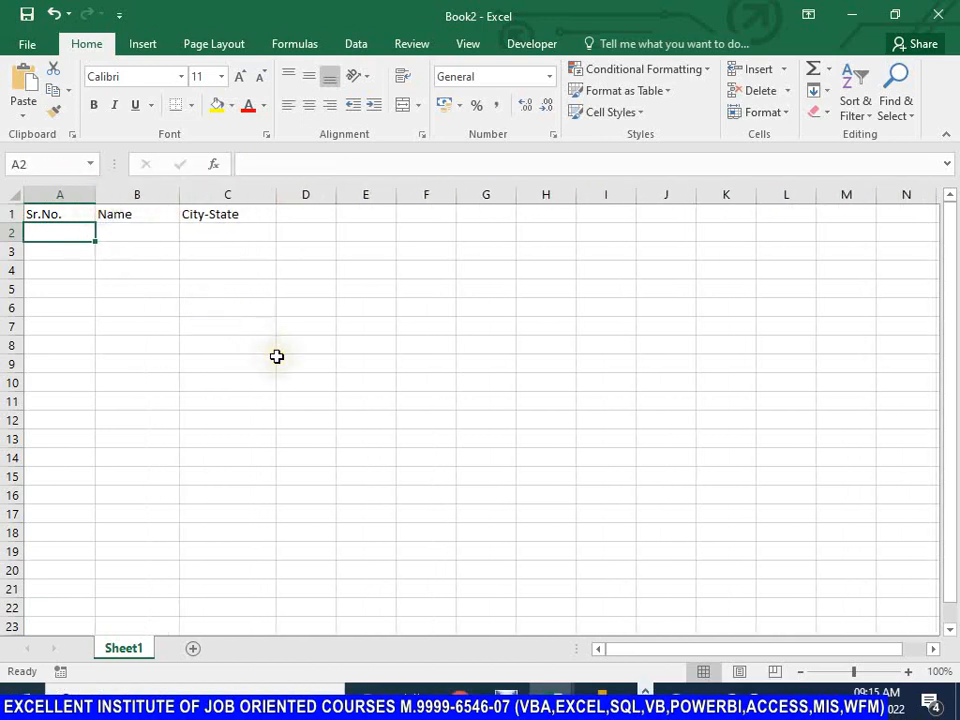
# Step: Enter 1 and 2 in cells A2 and A3 and fill the series down to 14 in A15
pyautogui.press('Up')
pyautogui.press('Down')
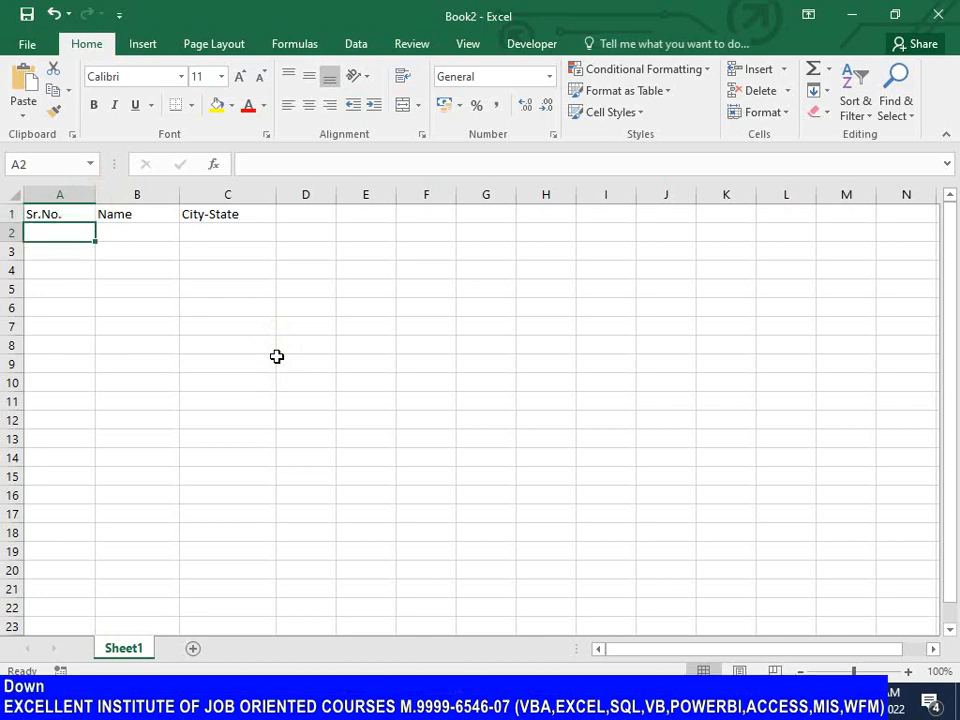
pyautogui.write('1')
pyautogui.press('Return')
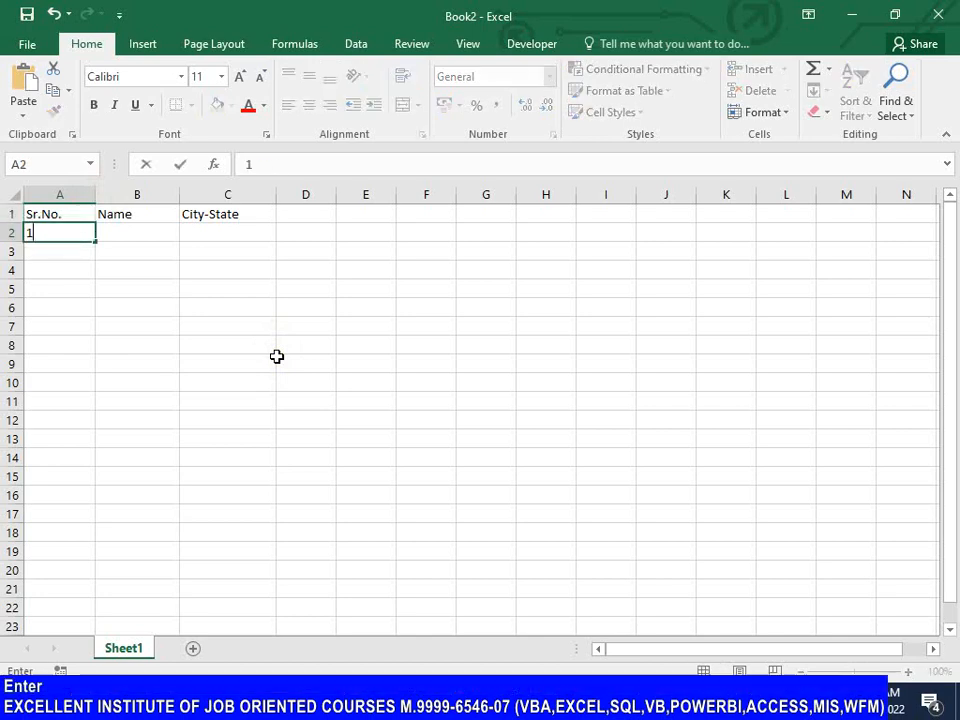
pyautogui.write('2')
pyautogui.press('Return')
pyautogui.press('Up')
pyautogui.press('Up')
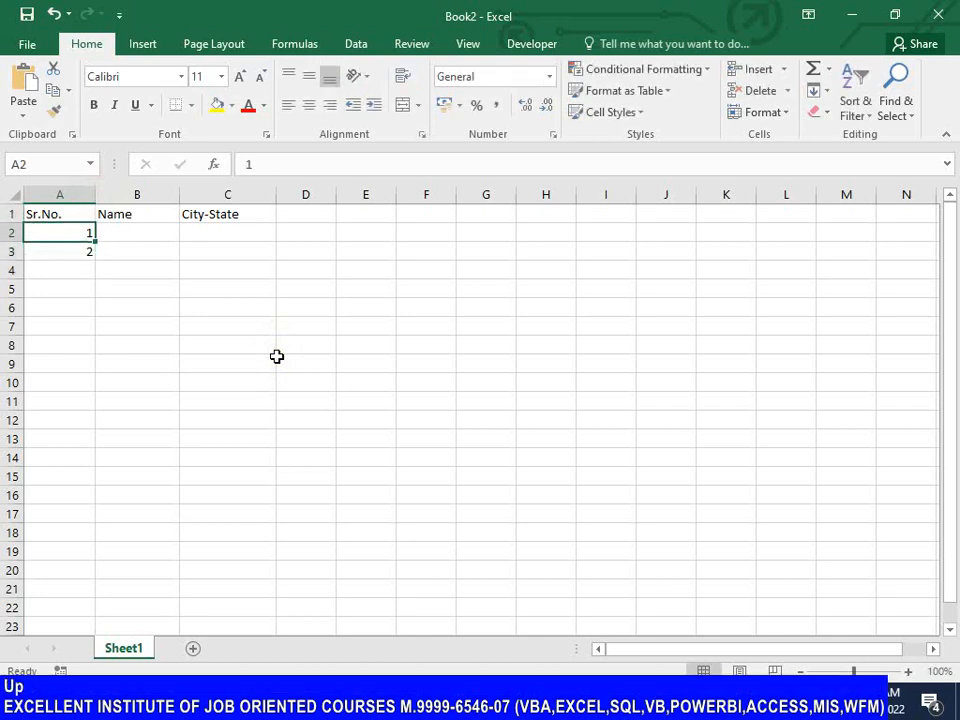
pyautogui.hotkey('shift', 'Down')
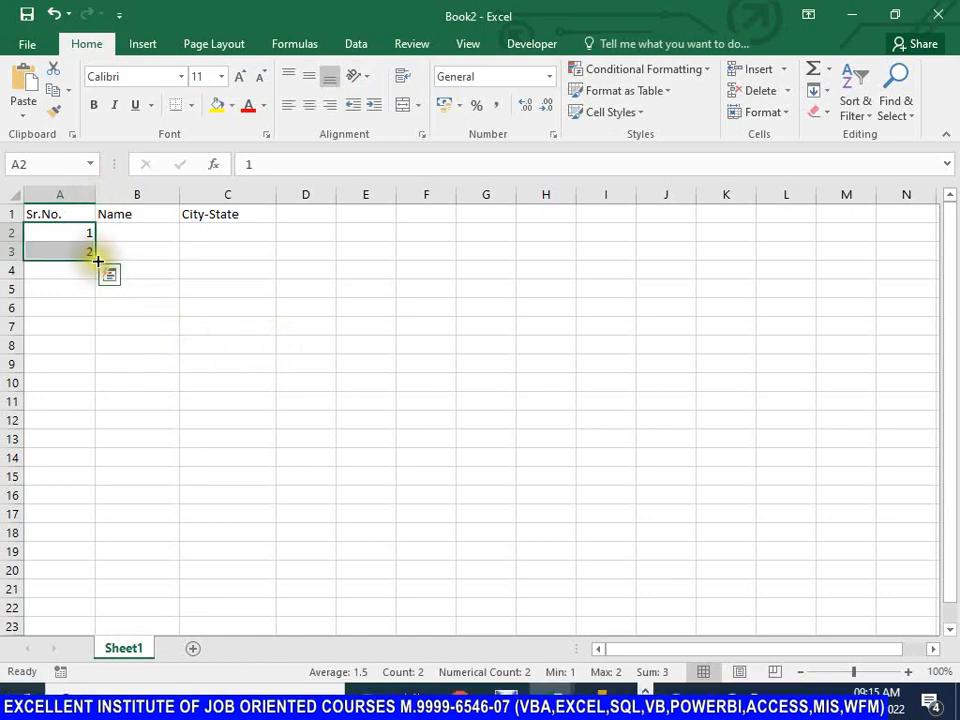
pyautogui.moveTo(91, 258); pyautogui.dragTo(90, 484)
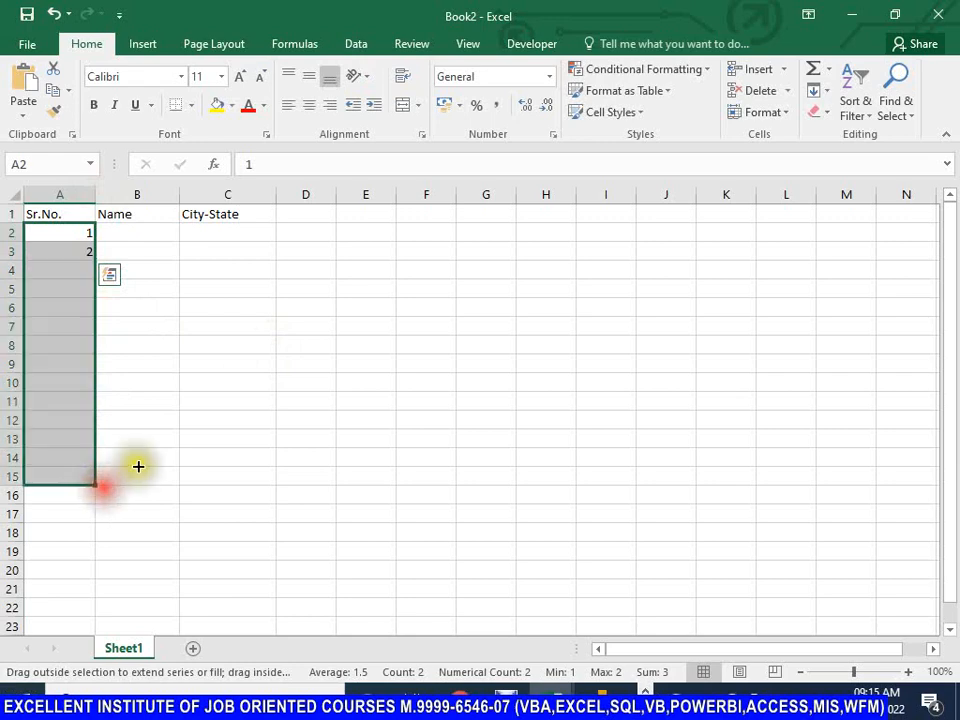
# Step: Widen the Name and City-State columns a little more and enter a person's full name in cell B2
pyautogui.moveTo(181, 195); pyautogui.dragTo(188, 197)
pyautogui.moveTo(283, 197); pyautogui.dragTo(308, 196)
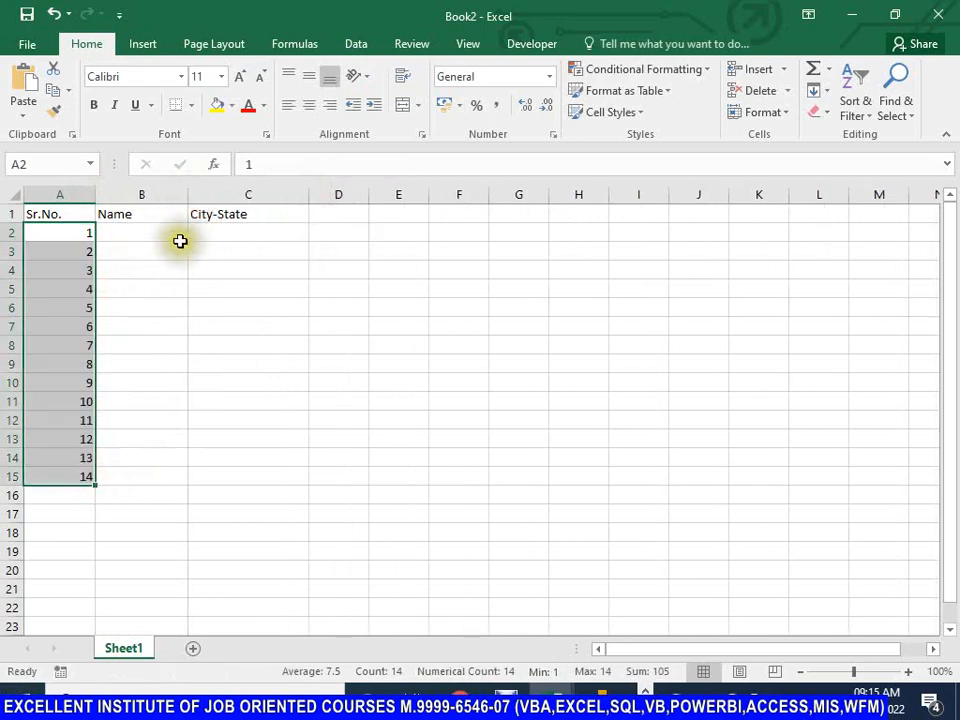
pyautogui.click(153, 233)
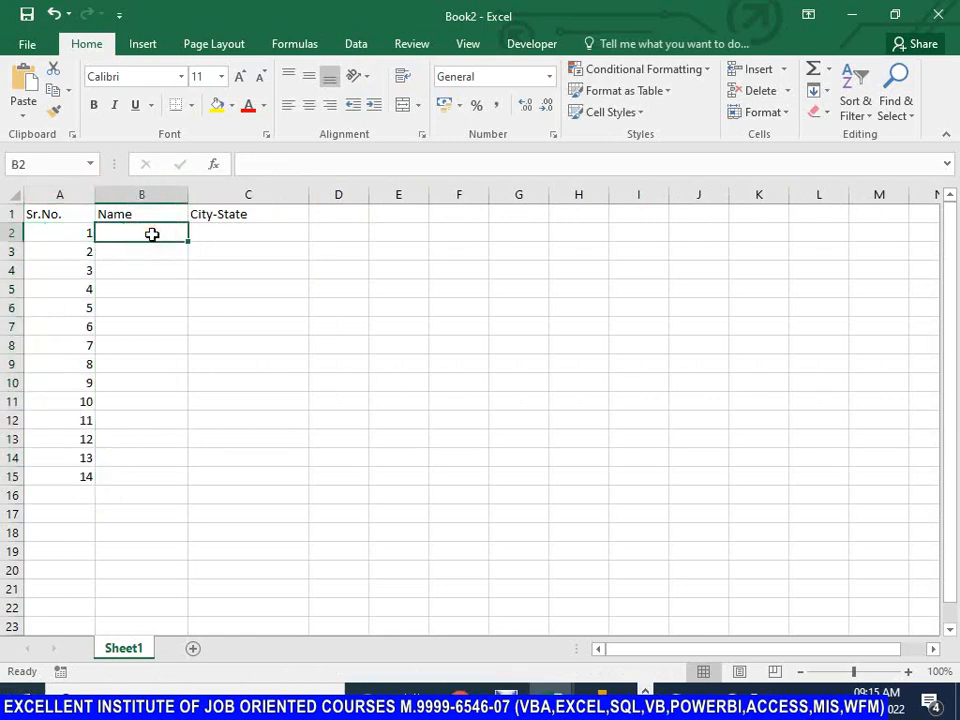
pyautogui.write('SA')
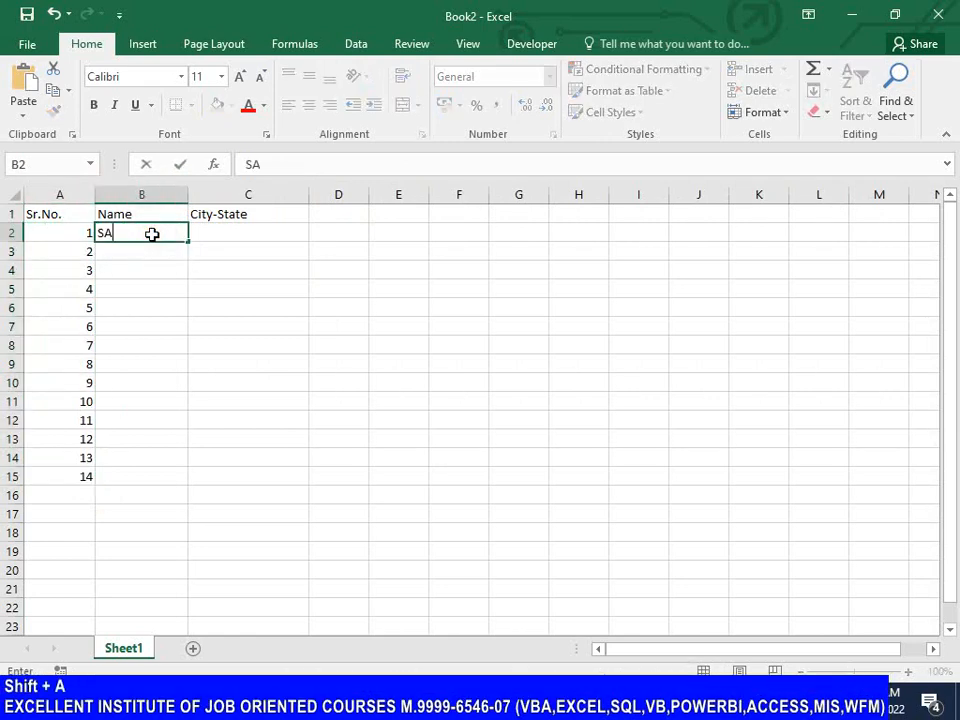
pyautogui.press('BackSpace')
pyautogui.write('Amit Kumr')
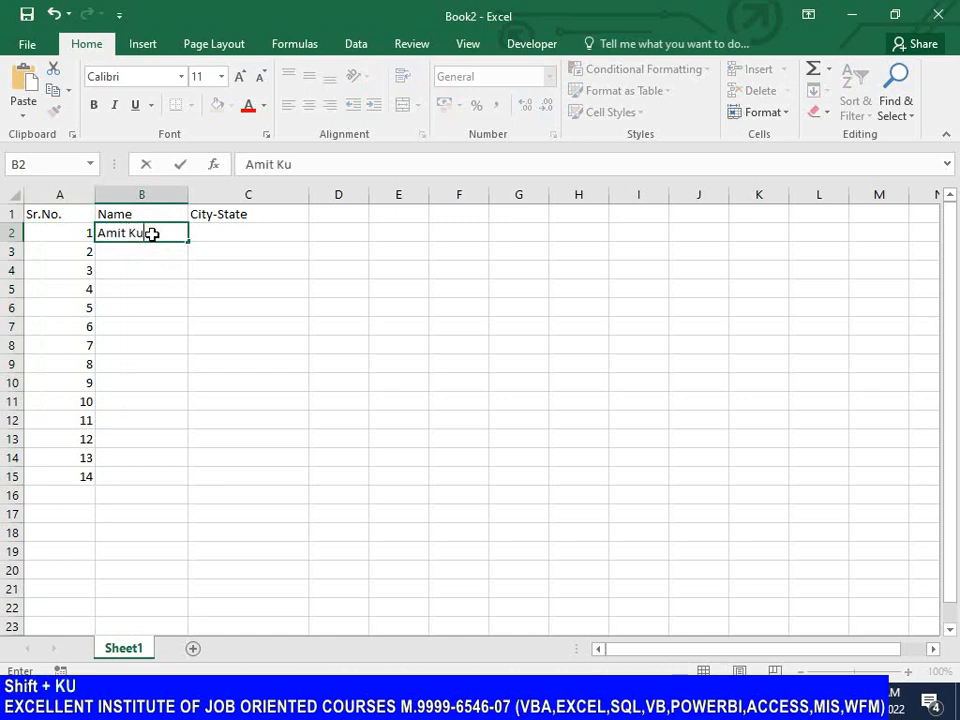
pyautogui.press('BackSpace')
pyautogui.press('BackSpace')
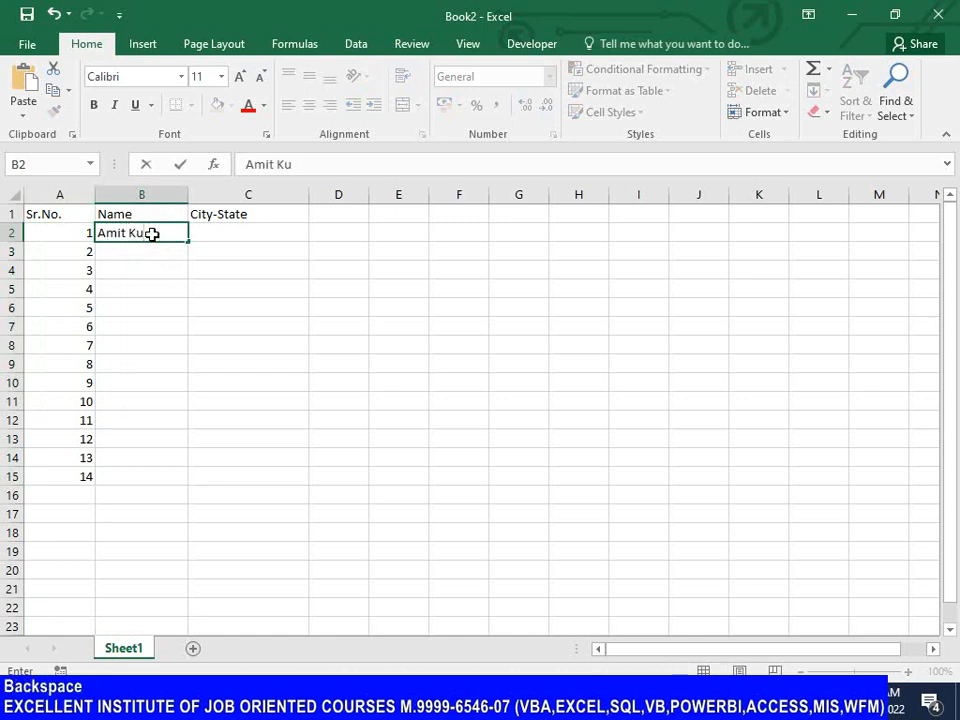
pyautogui.write('mar')
pyautogui.press('Return')
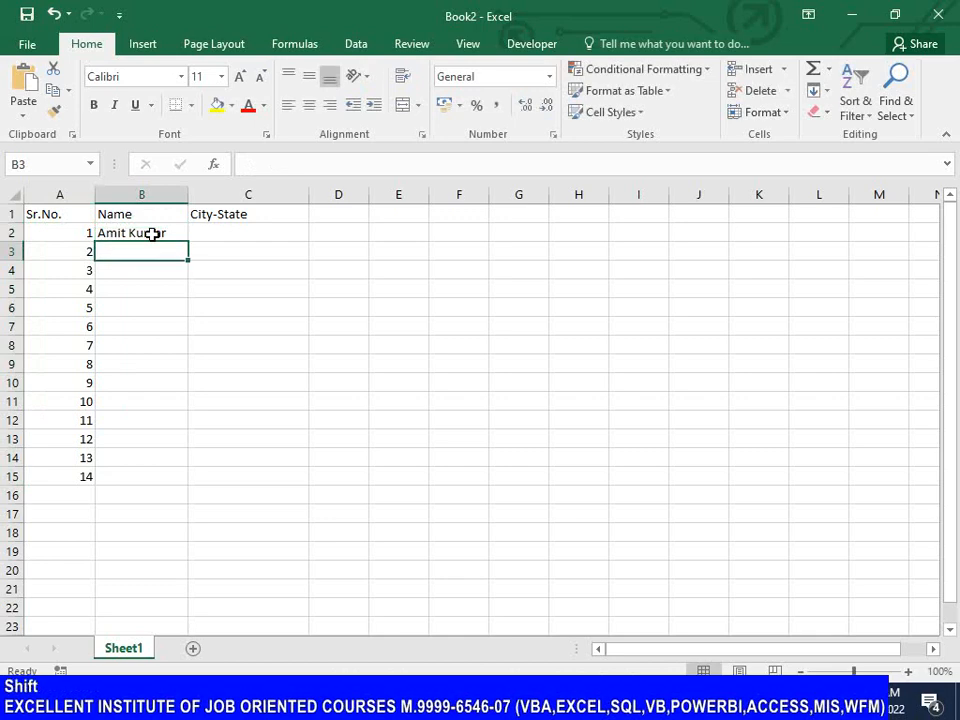
# Step: Enter a person's full name in each of cells B3 and B4
pyautogui.write('Sumit ')
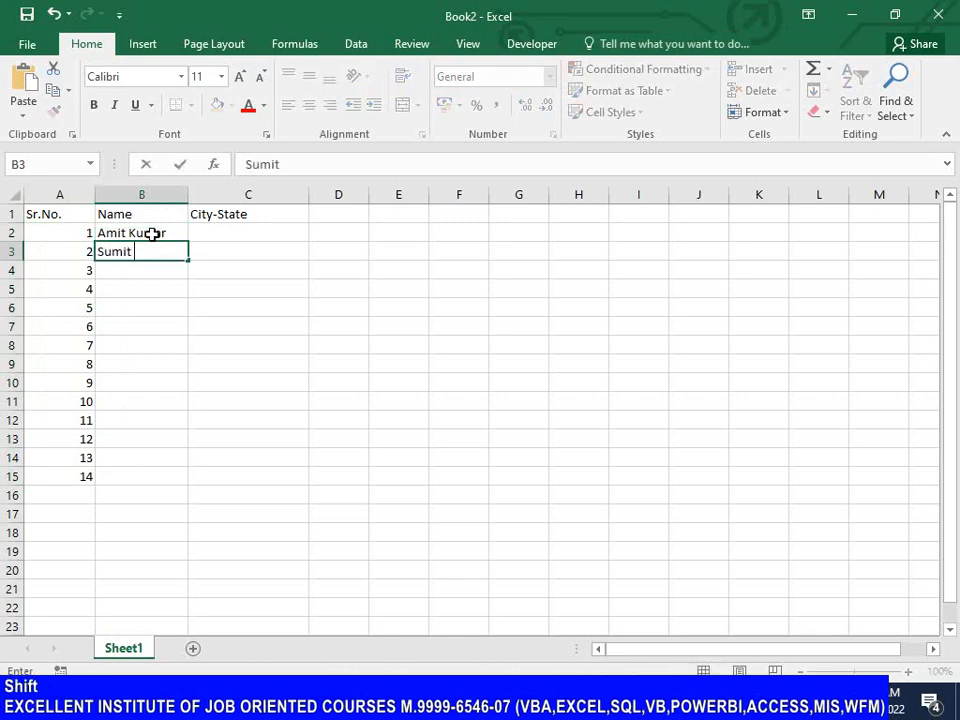
pyautogui.write('Kumar')
pyautogui.press('Return')
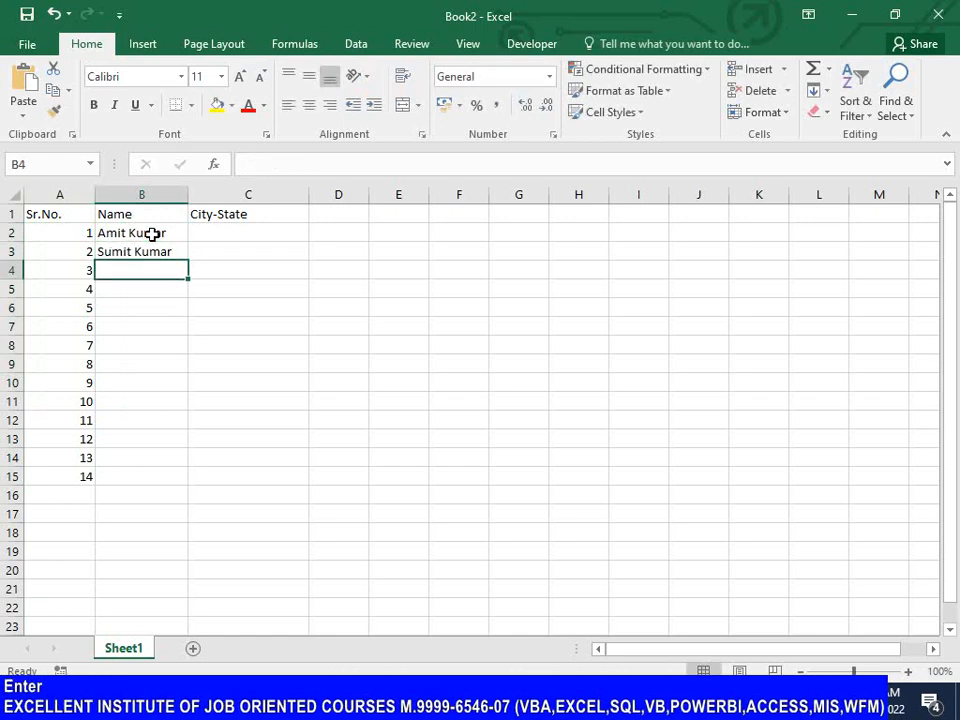
pyautogui.write('Sake')
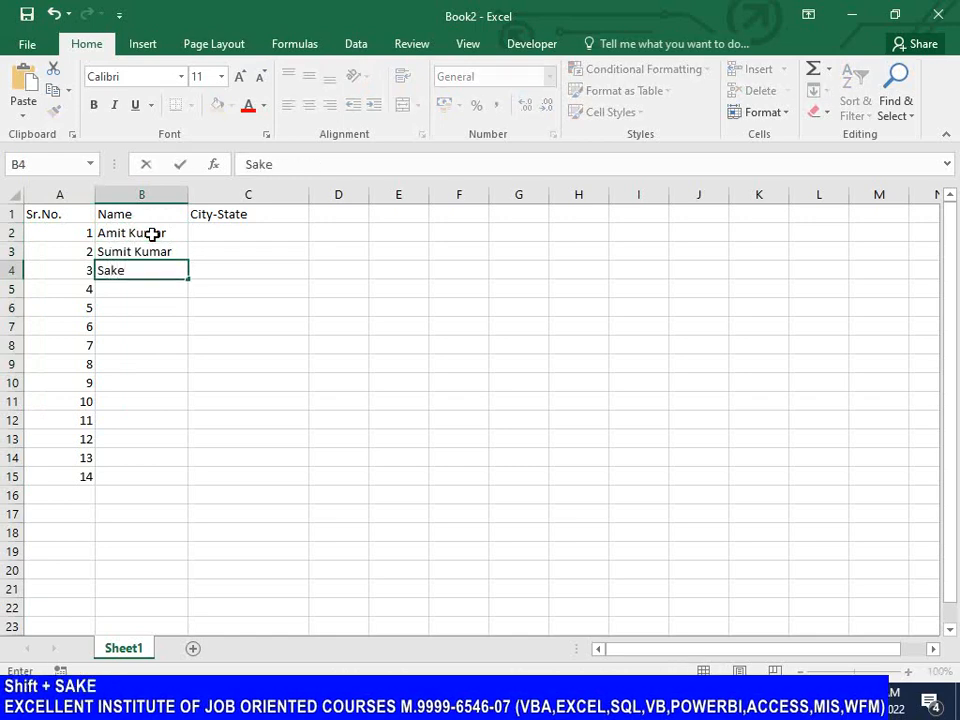
pyautogui.write('t Bihar')
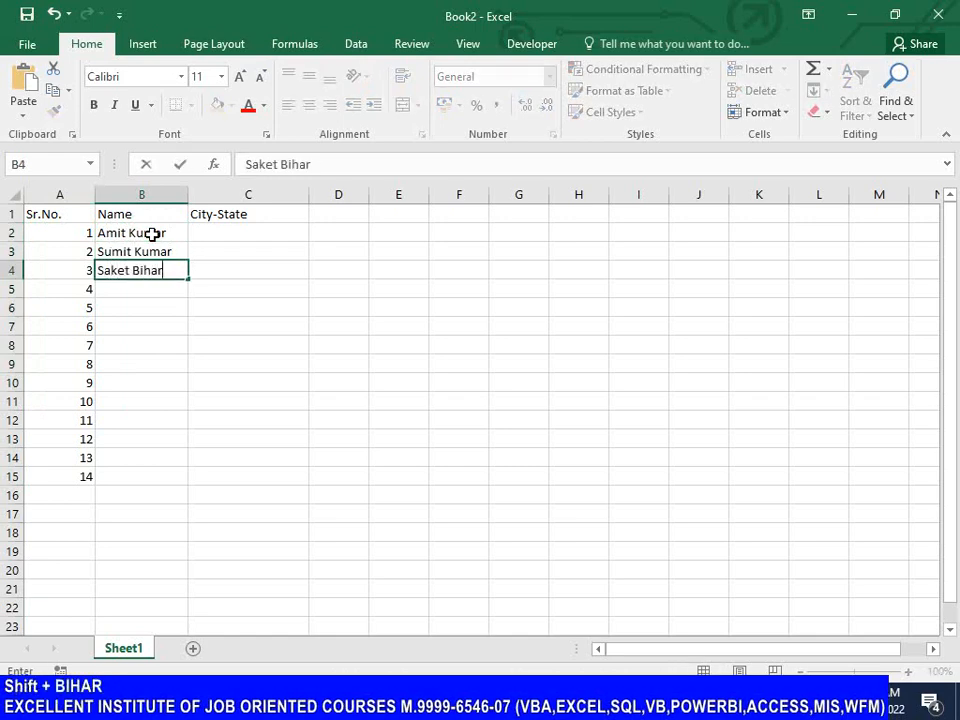
pyautogui.write('i Sinha')
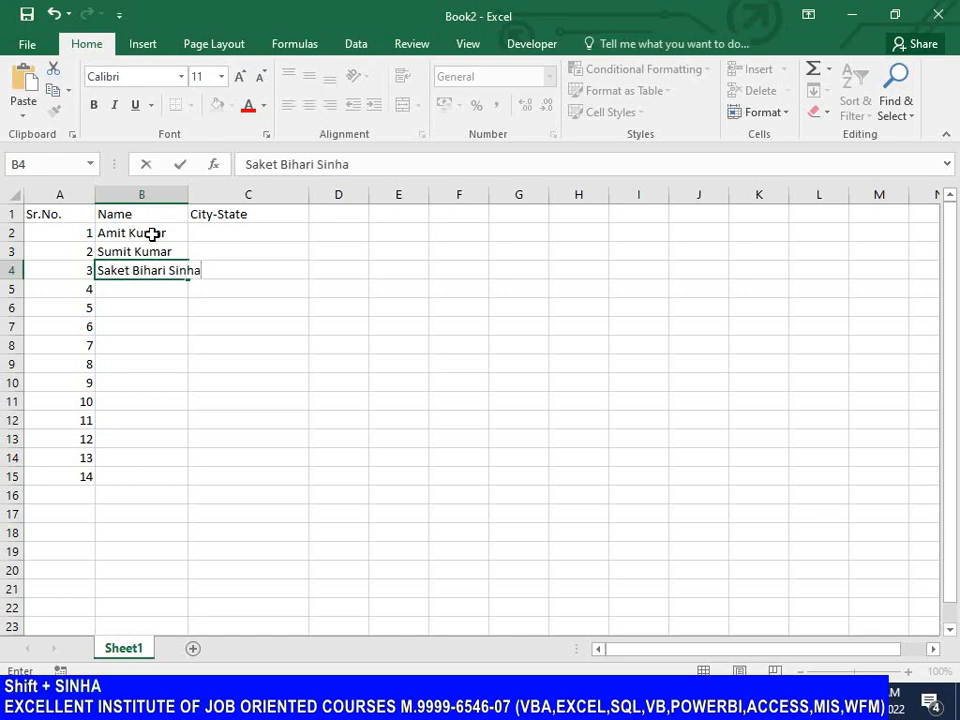
pyautogui.press('Return')
# Step: Enter a person's full name in each of cells B5 and B6
pyautogui.write('Raje')
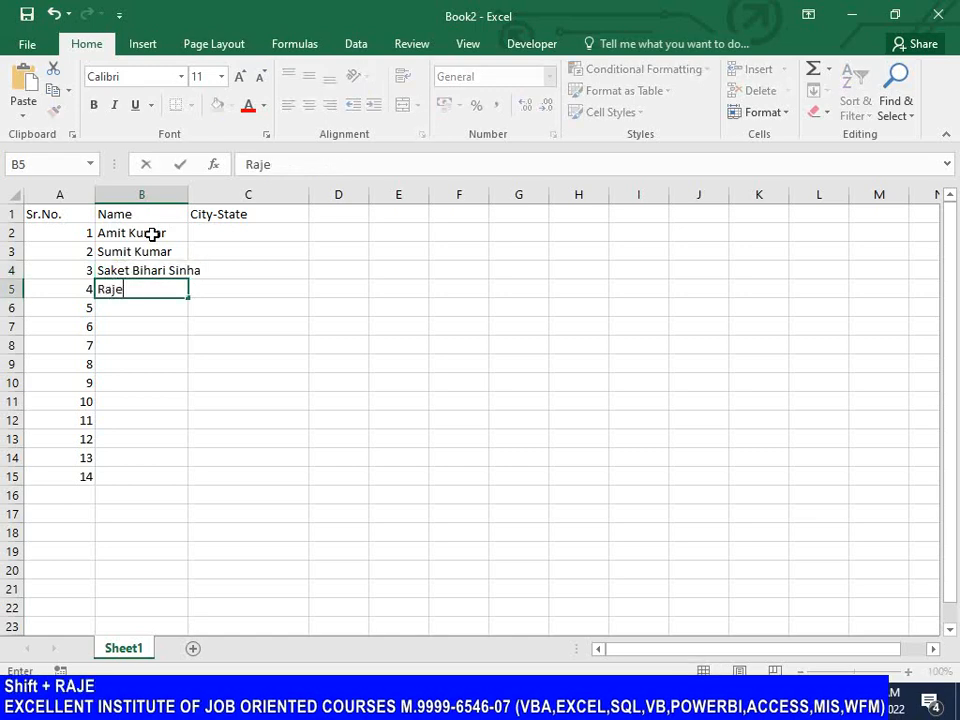
pyautogui.write('ev Parmar')
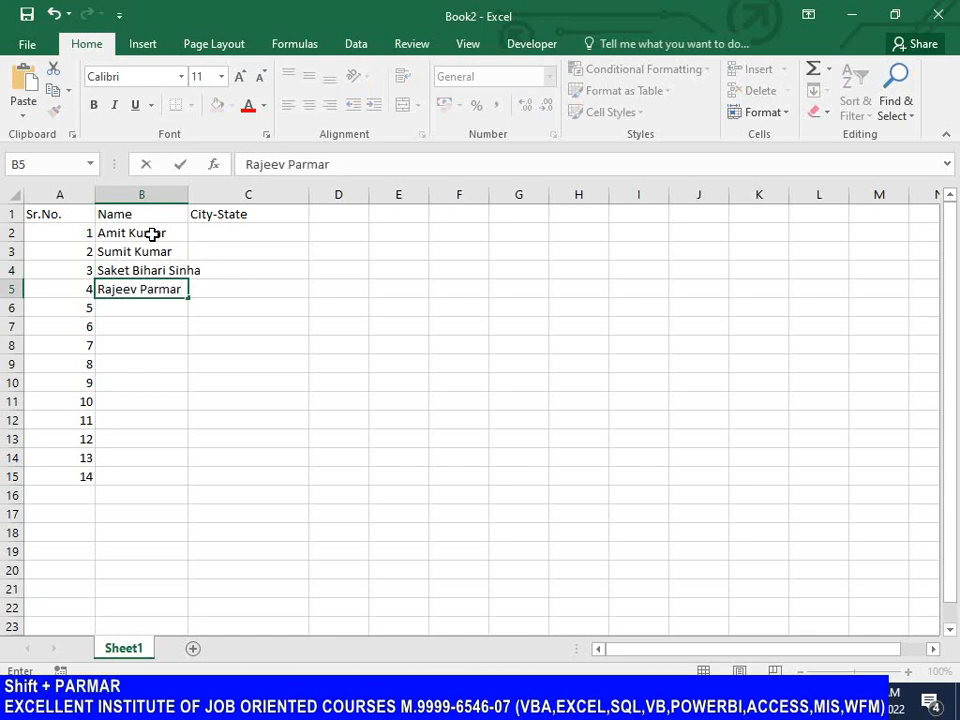
pyautogui.press('Return')
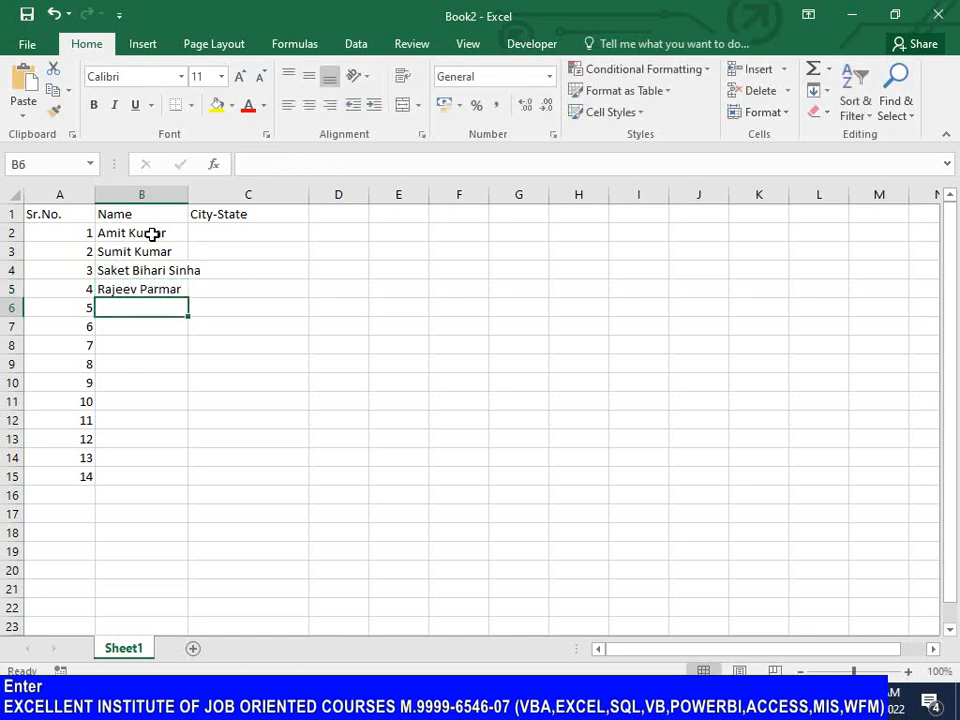
pyautogui.write('Ram A')
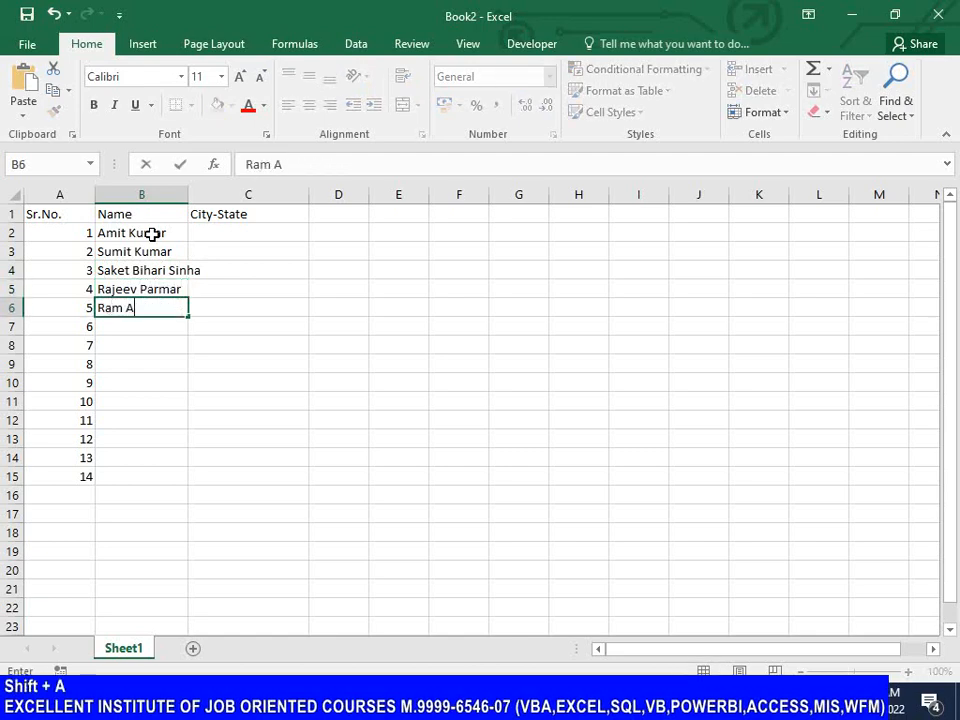
pyautogui.write('shisha Yadav')
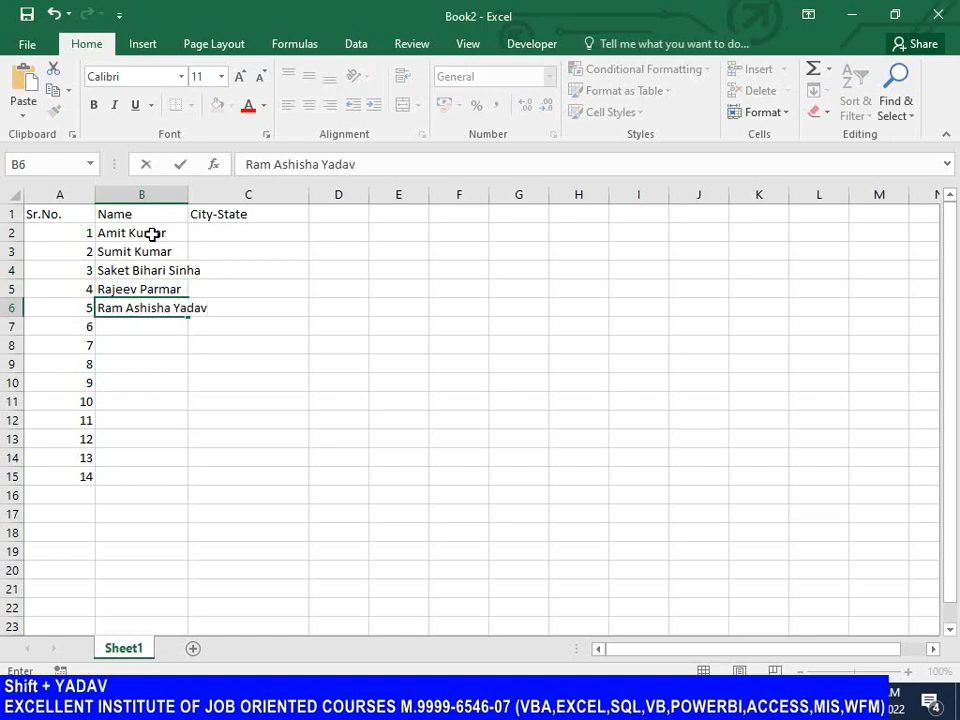
pyautogui.press('Return')
# Step: Enter a person's three-part full name in cell B7, with the first name capitalised
pyautogui.write('tej')
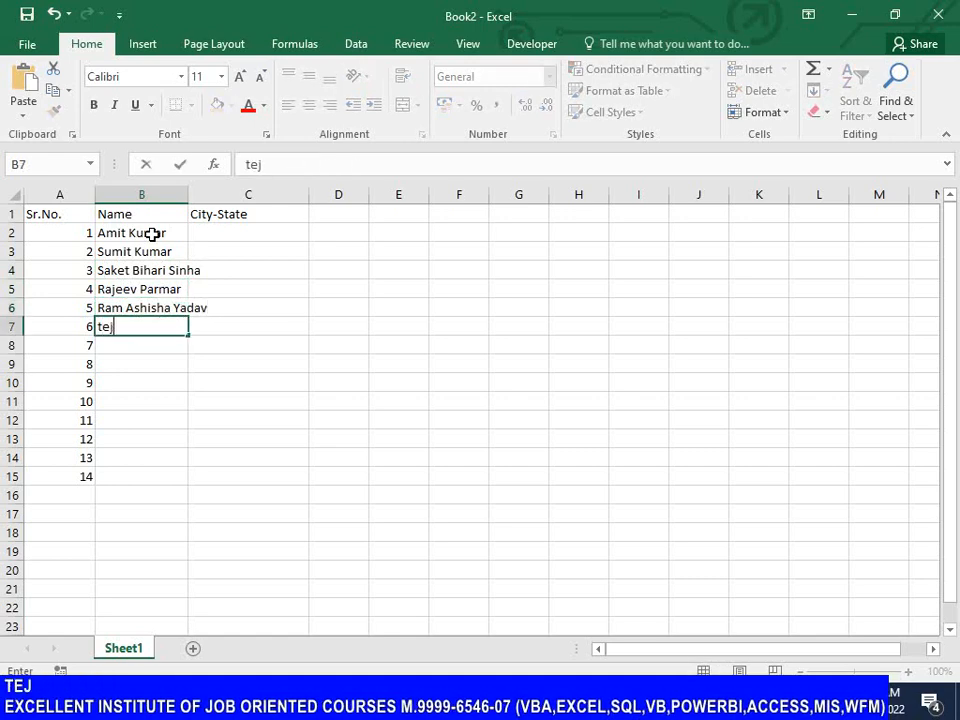
pyautogui.press('BackSpace')
pyautogui.press('BackSpace')
pyautogui.write('Tej')
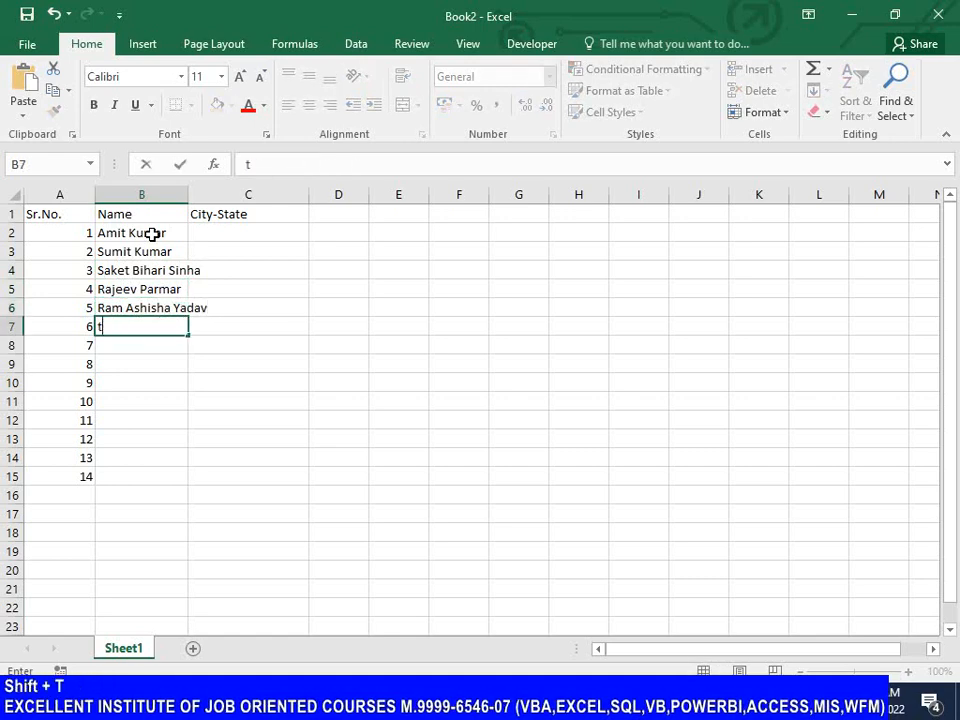
pyautogui.write(' Pra')
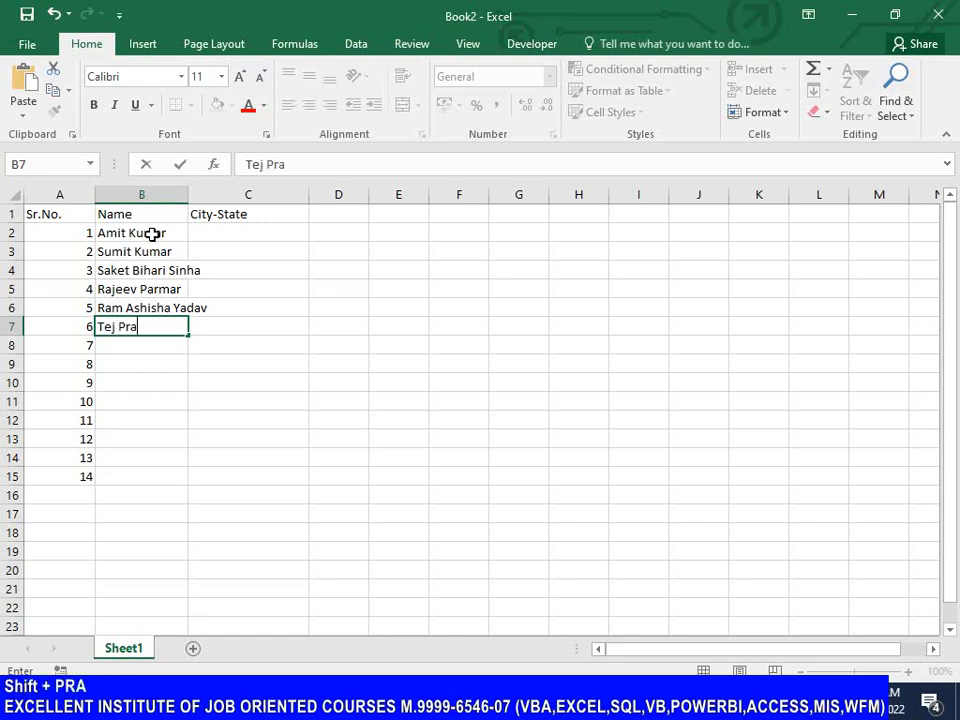
pyautogui.write('tap singh')
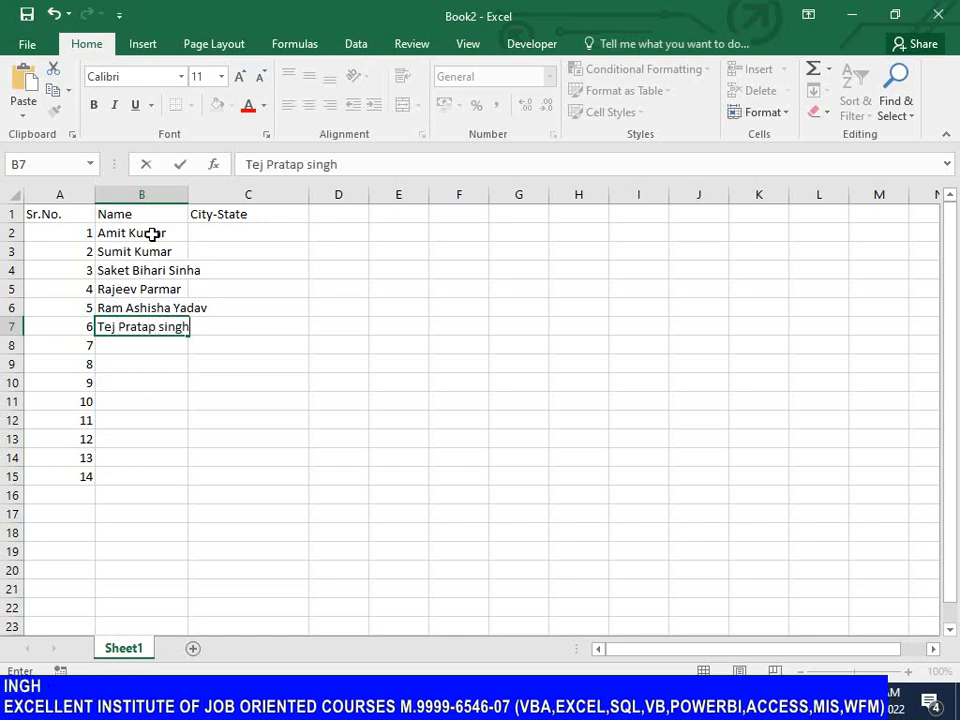
pyautogui.press('Return')
# Step: Enter a three-part full name in cell B8 and a two-part full name in cell B9
pyautogui.write('Pra')
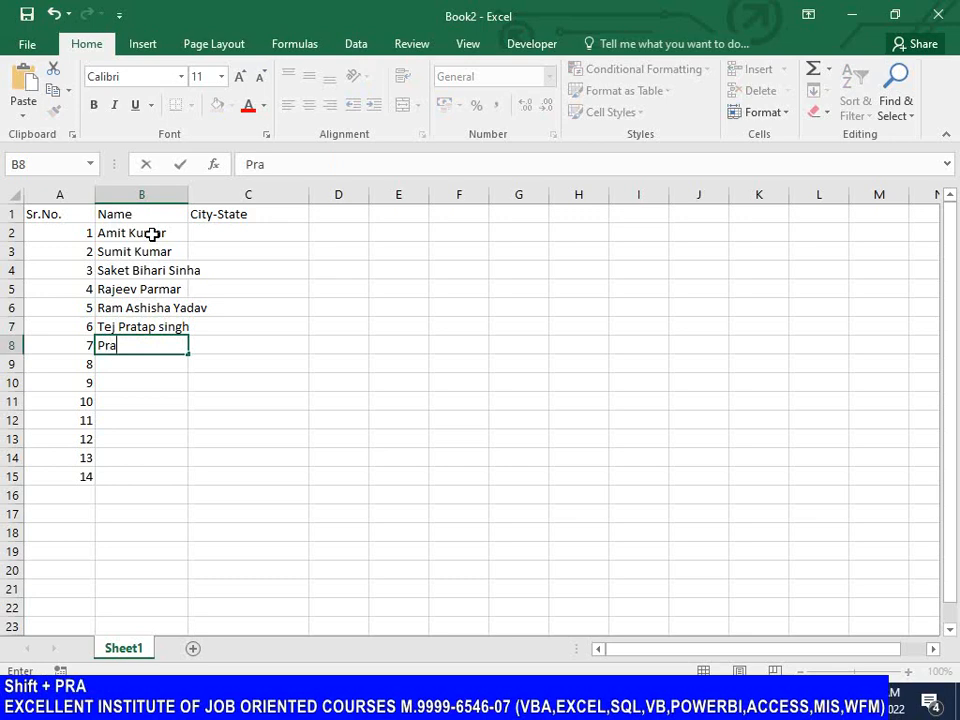
pyautogui.write('deep Kumar')
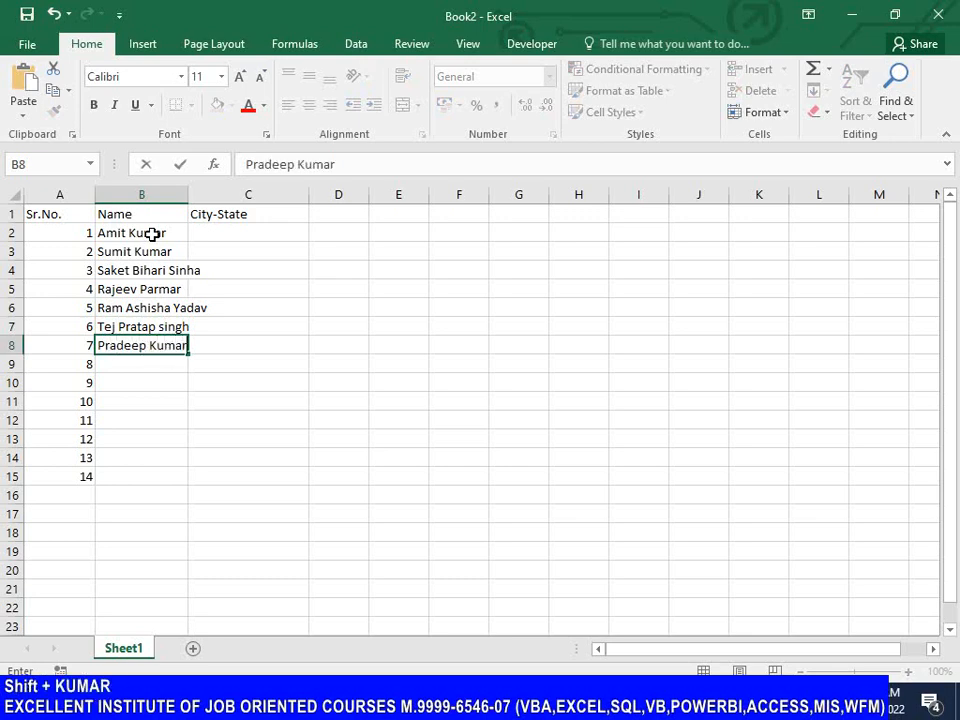
pyautogui.write(' Patwa')
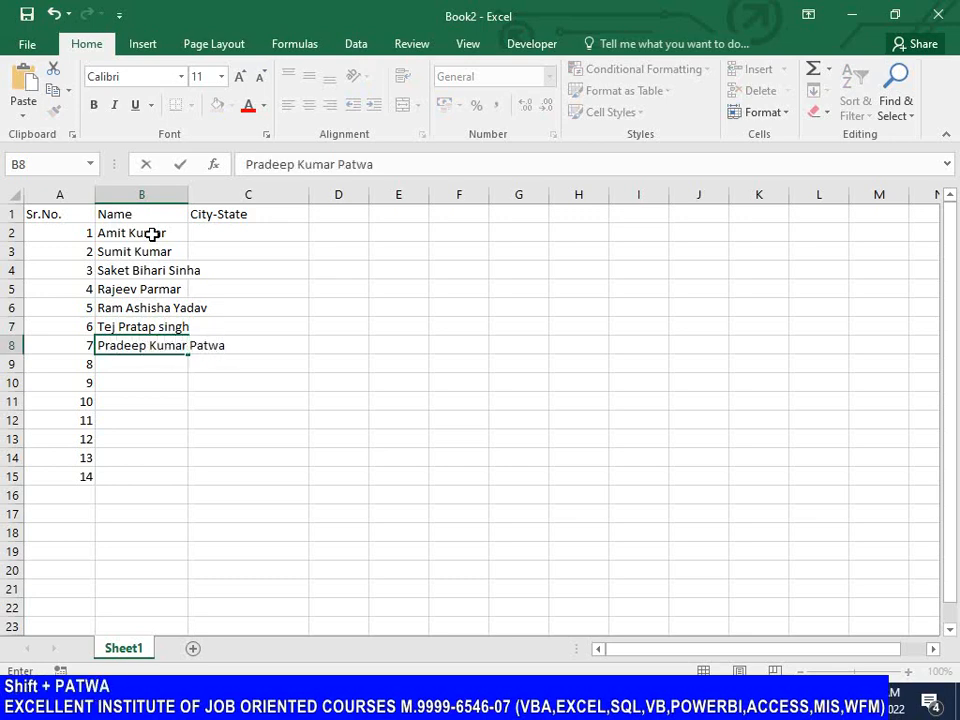
pyautogui.write('l')
pyautogui.press('Return')
pyautogui.write('Vis')
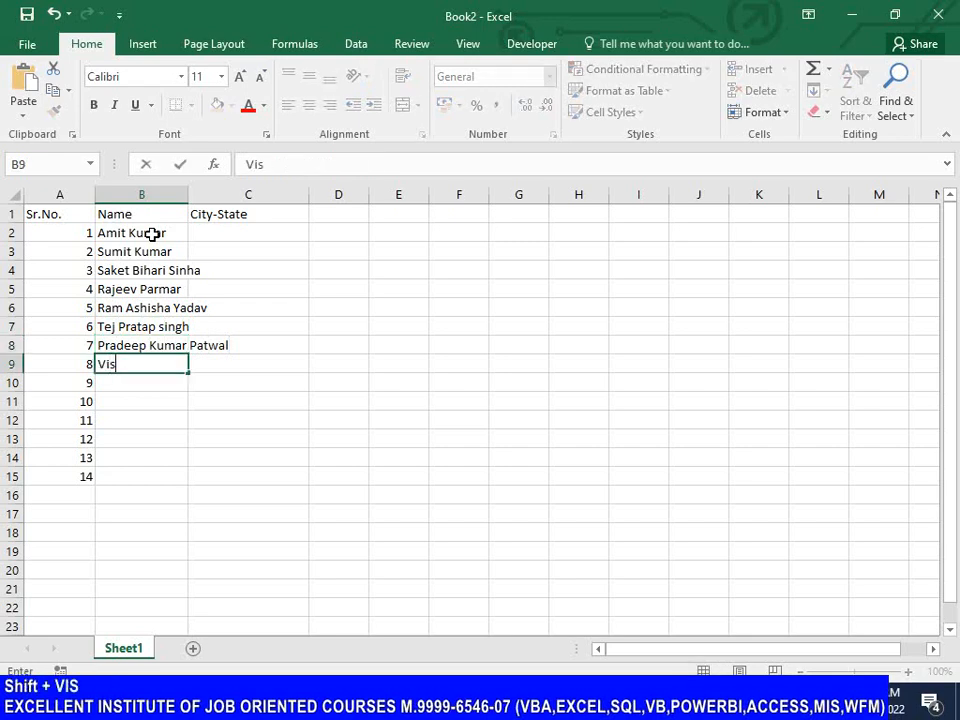
pyautogui.write('hal Gaur')
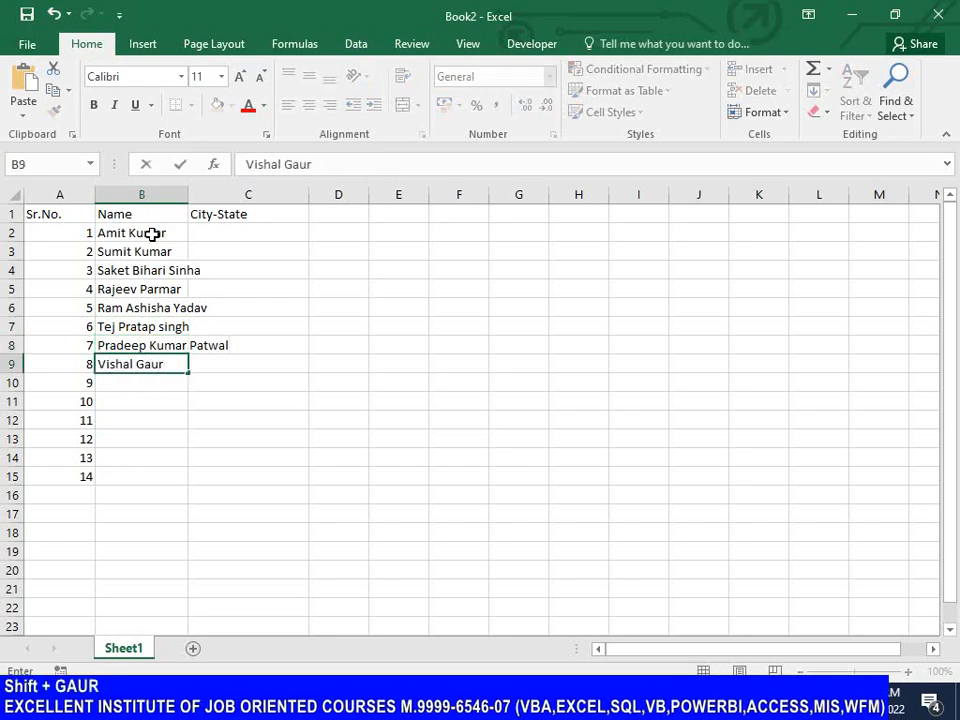
pyautogui.press('Return')
# Step: Enter a three-part full name in cell B10 and a two-part full name in cell B11
pyautogui.write('Dinesh ')
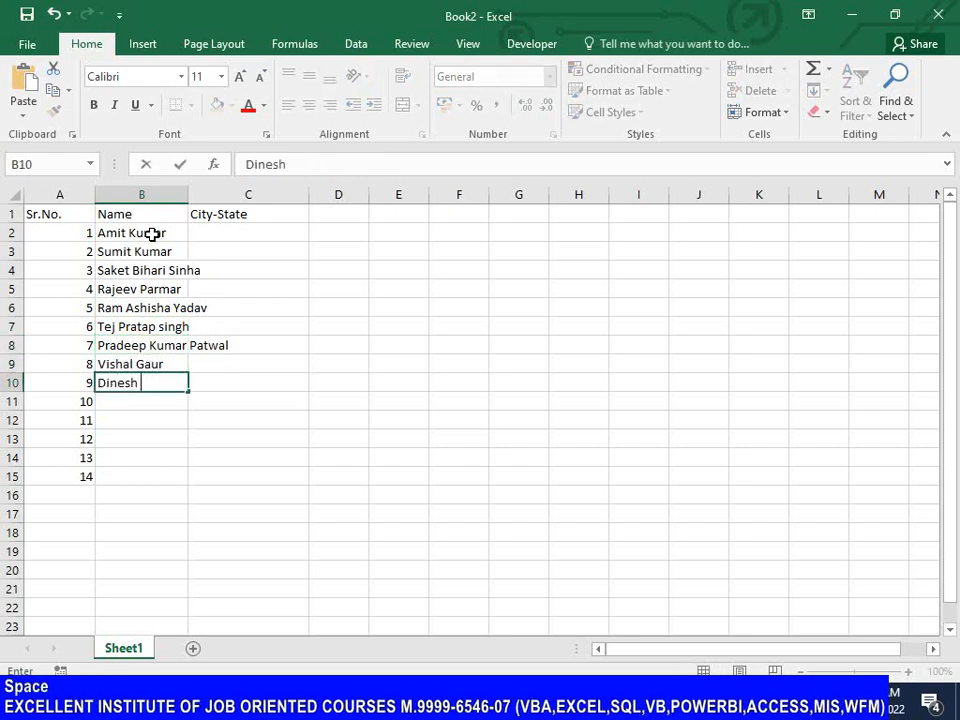
pyautogui.write('Kumar Koh')
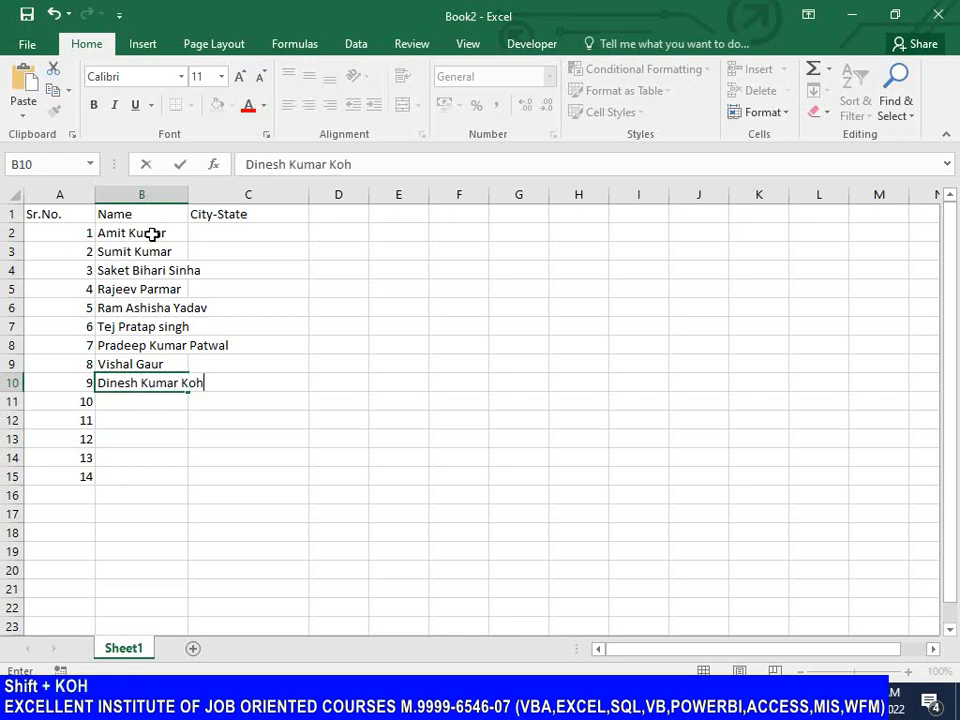
pyautogui.write('li')
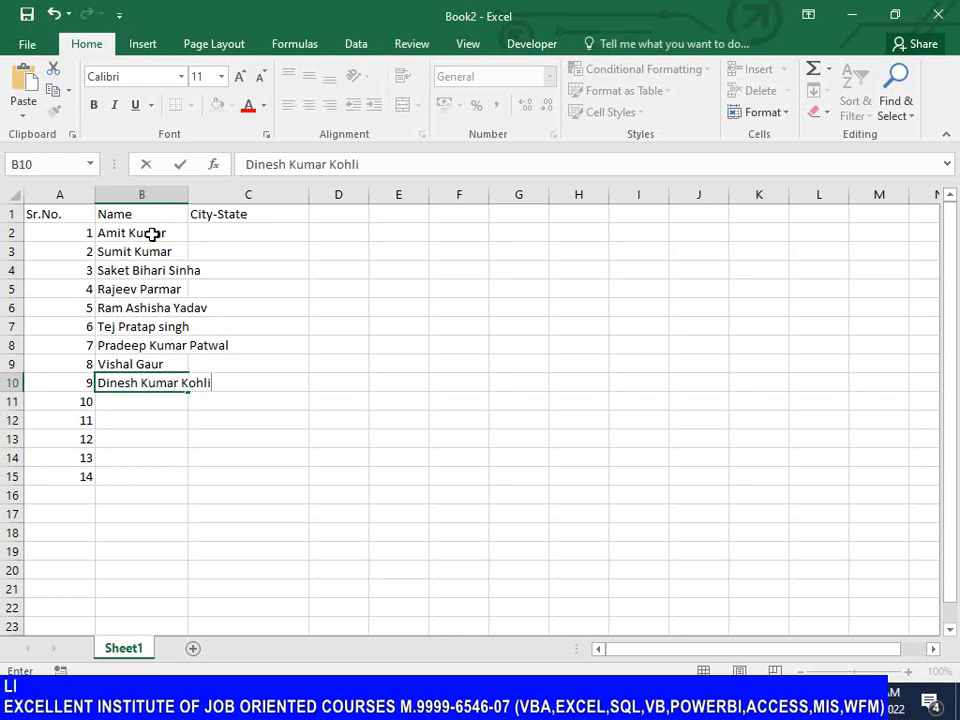
pyautogui.press('Return')
pyautogui.write('Hemant ')
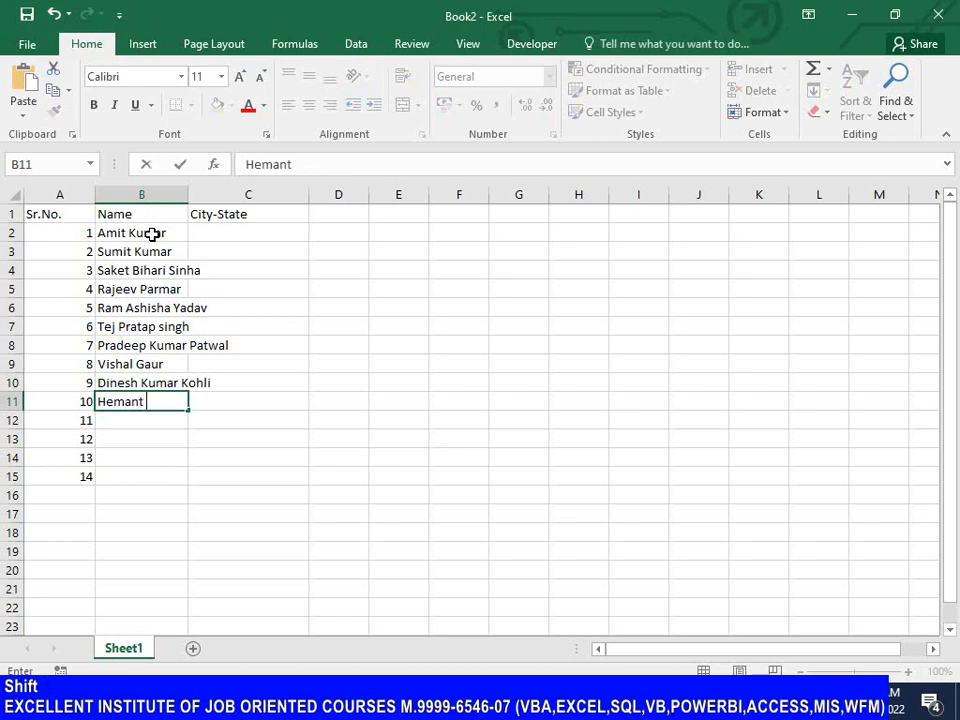
pyautogui.write('Kumar')
pyautogui.press('Return')
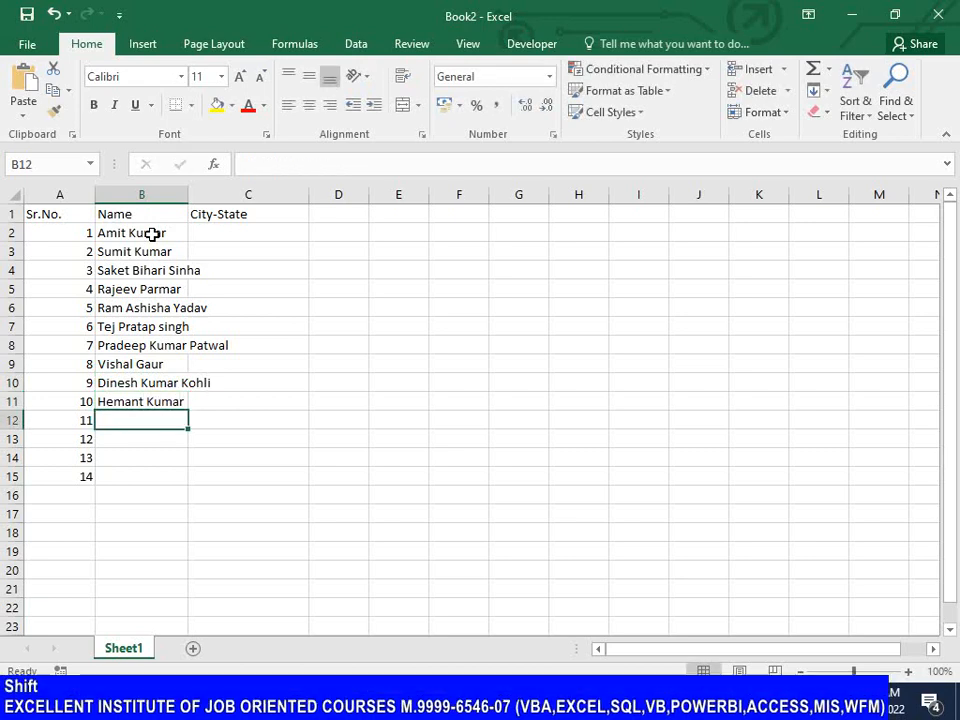
# Step: Enter a two-part full name in cell B12 and a three-part full name in cell B13
pyautogui.write('Rajesh KUmar')
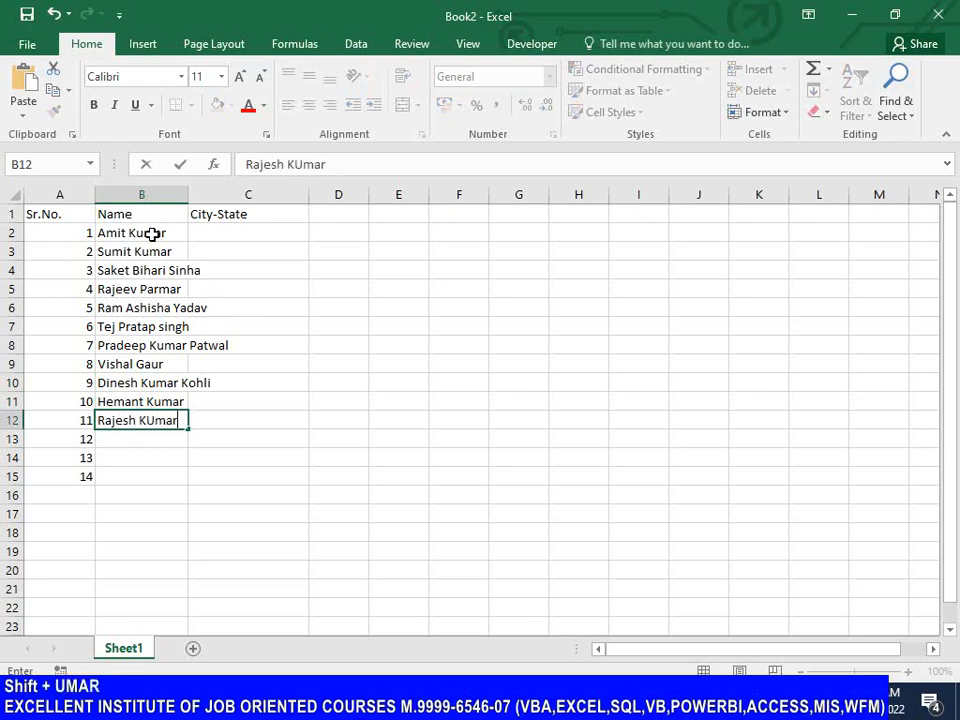
pyautogui.press('Return')
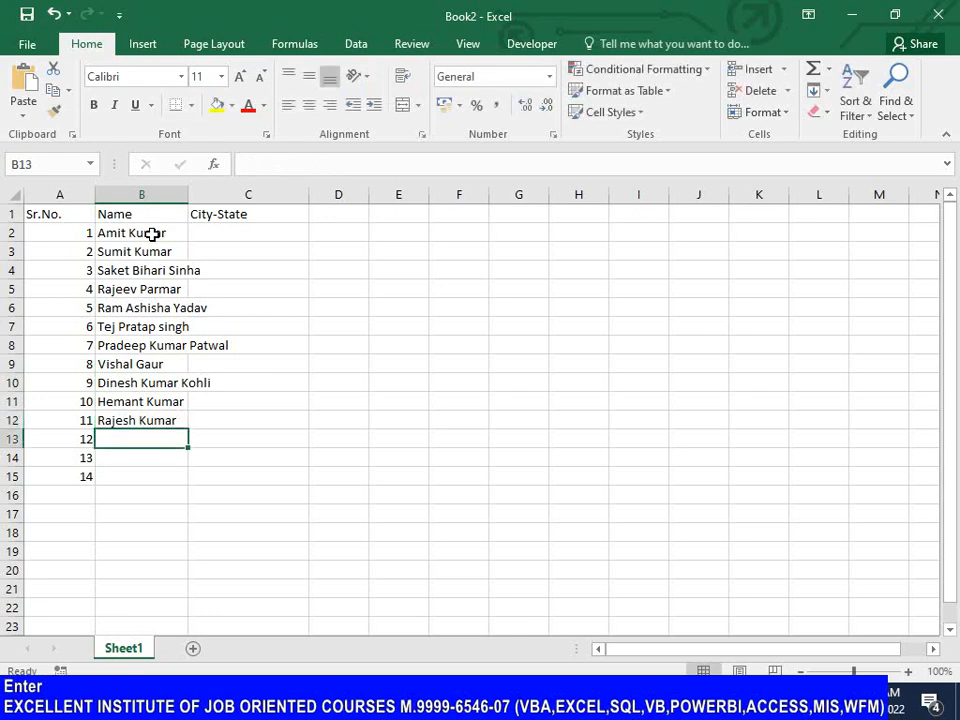
pyautogui.write('VImle')
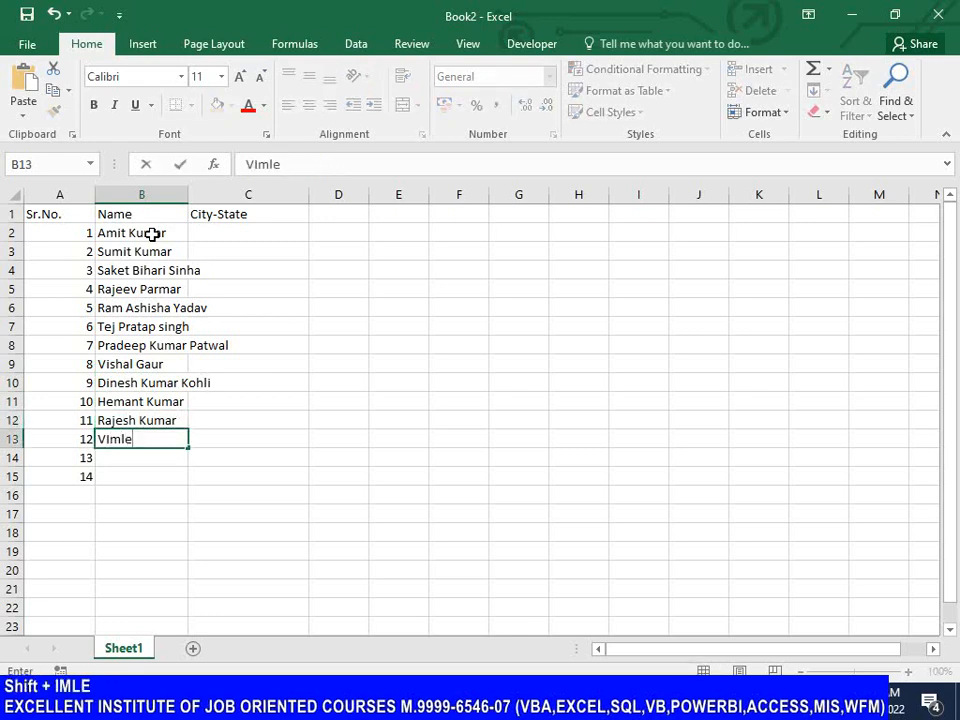
pyautogui.press('BackSpace')
pyautogui.press('BackSpace')
pyautogui.press('BackSpace')
pyautogui.press('BackSpace')
pyautogui.press('BackSpace')
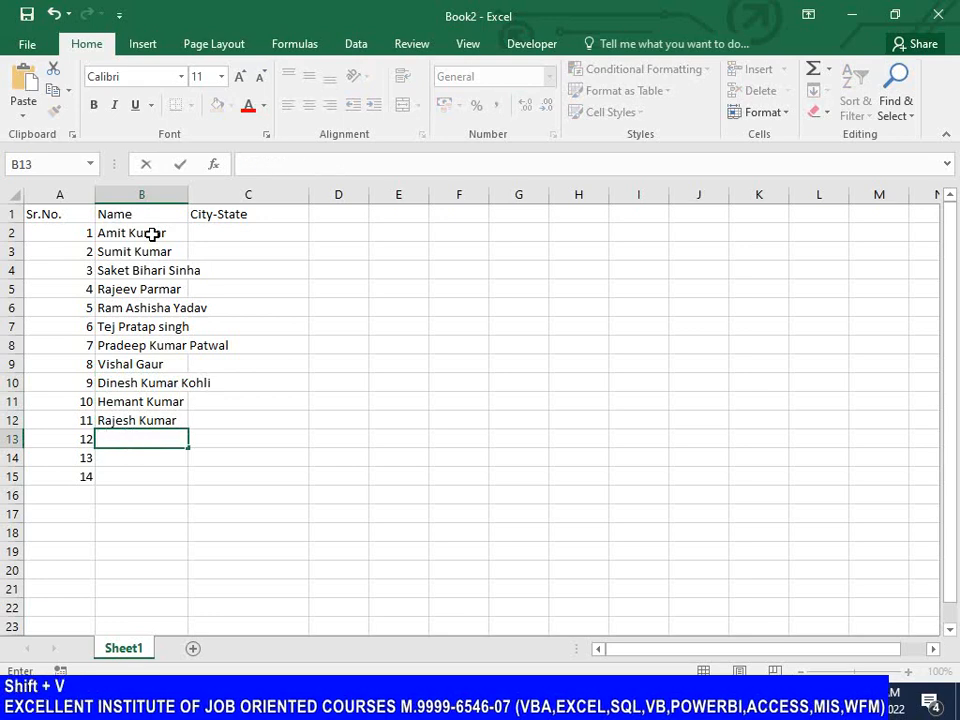
pyautogui.write('Vimlesh K')
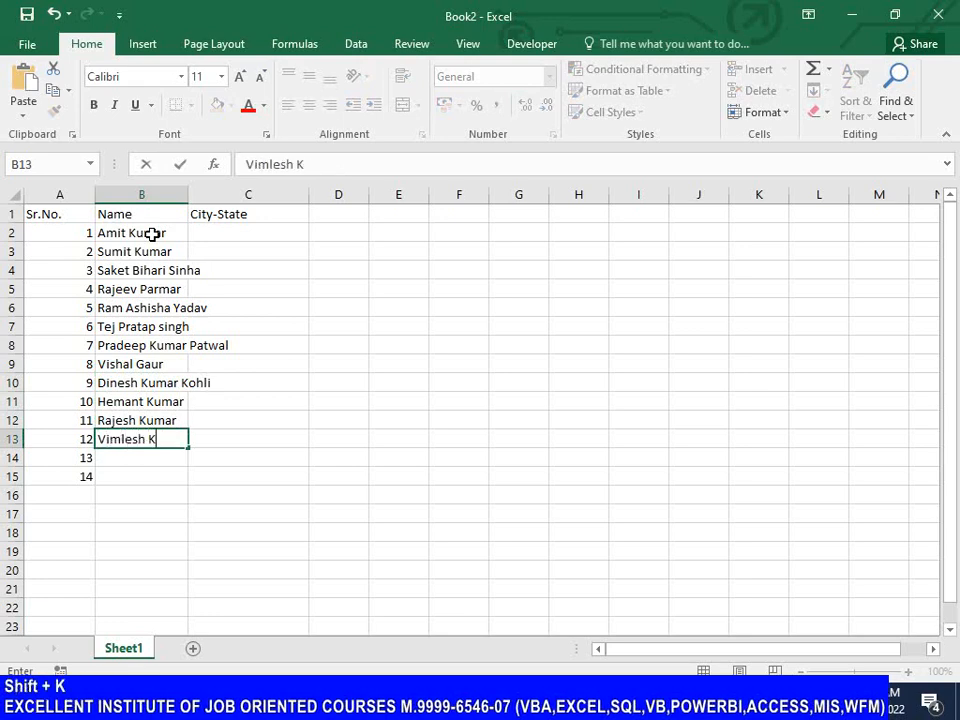
pyautogui.write('umar Akela')
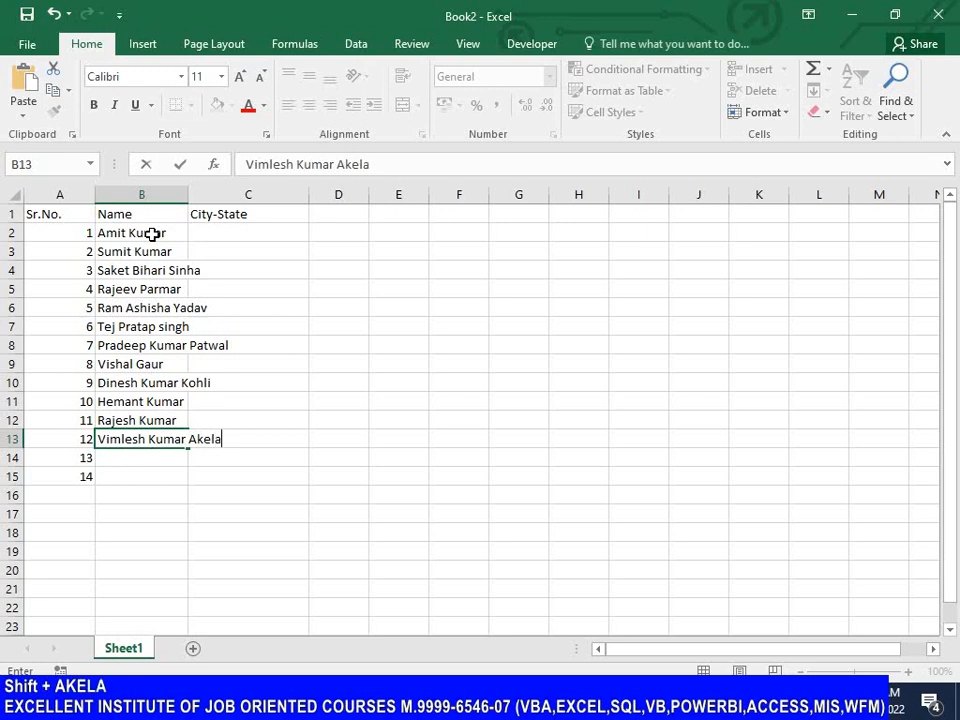
pyautogui.press('Return')
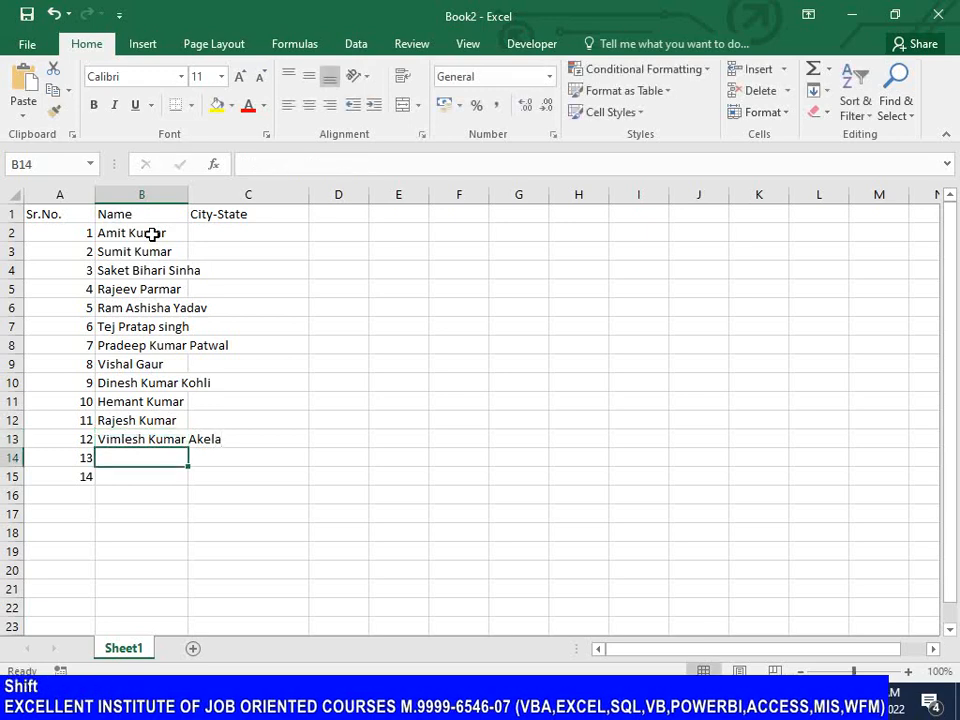
# Step: Complete the Name column with a three-part full name in cell B14 and a two-part full name in B15
pyautogui.write('Sure')
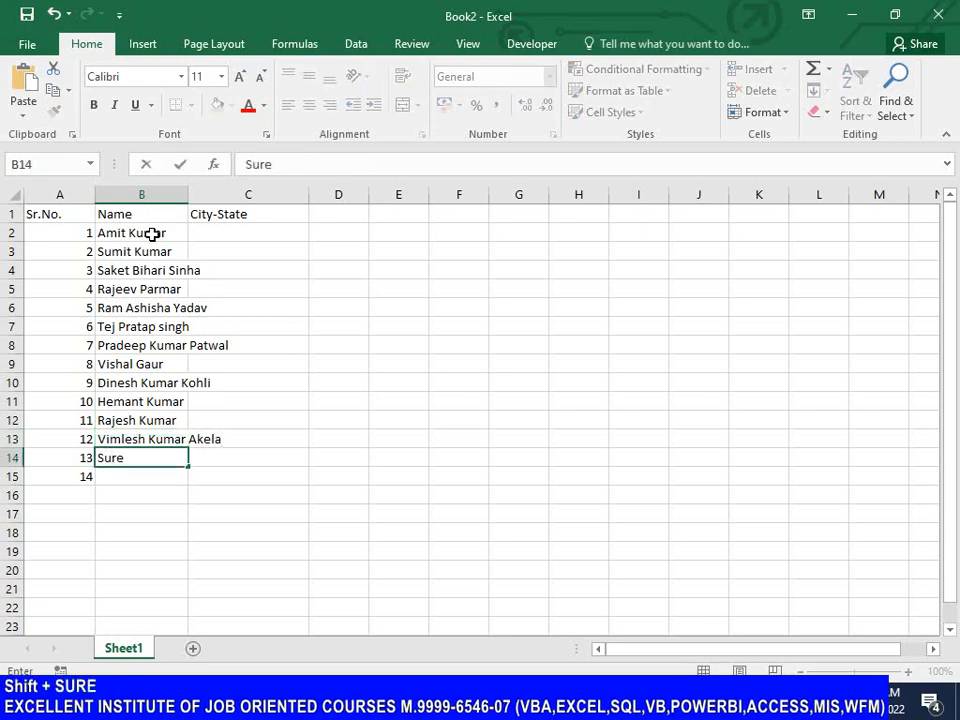
pyautogui.write('sh Kumar')
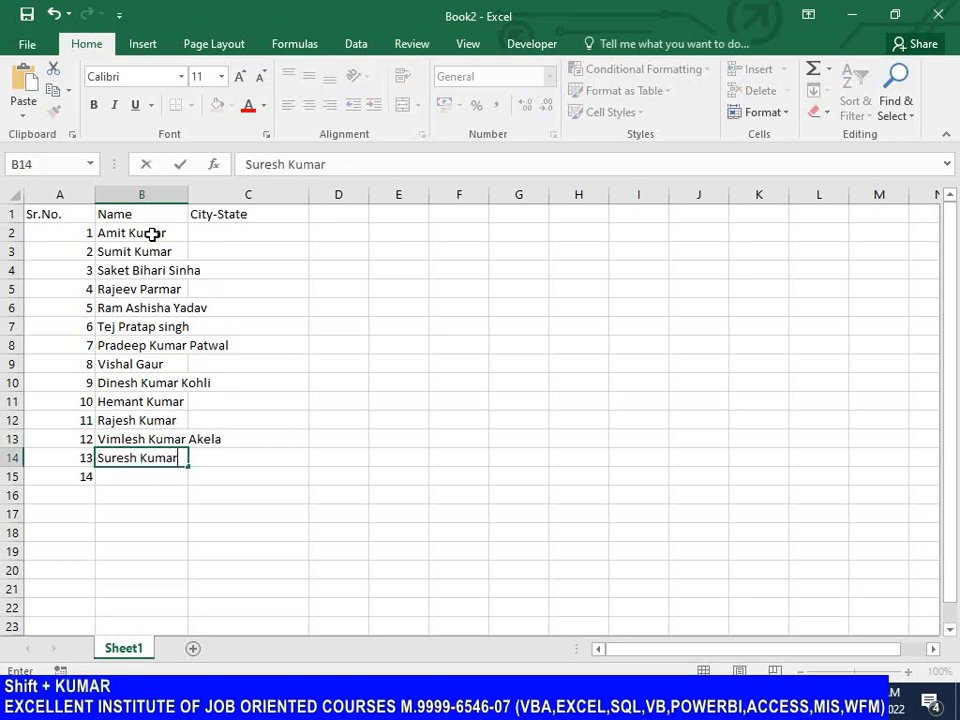
pyautogui.write(' Saxena')
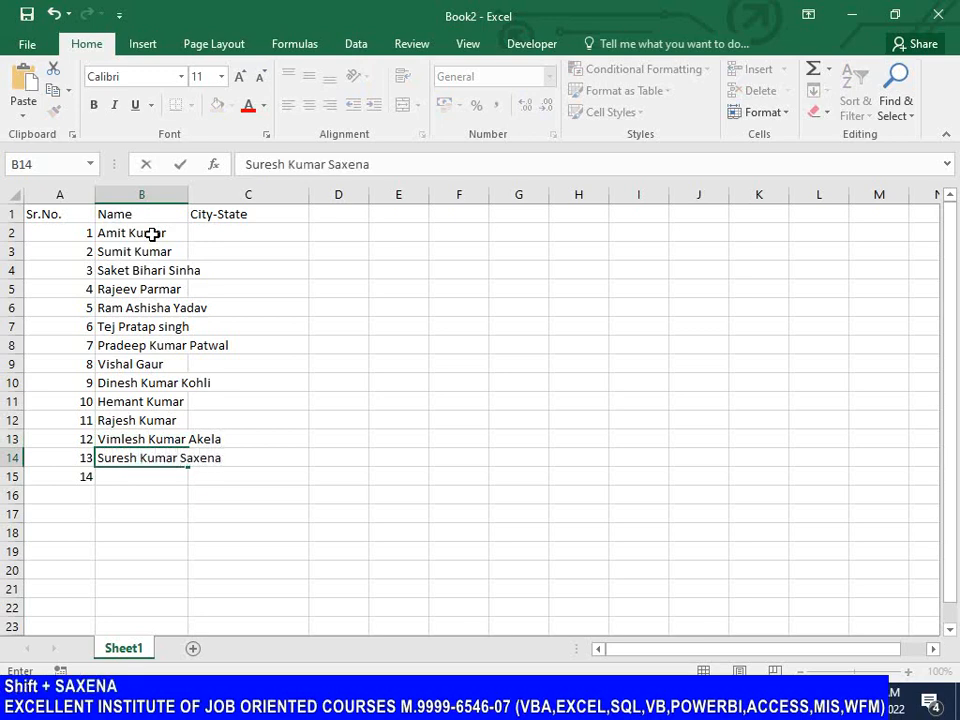
pyautogui.press('Return')
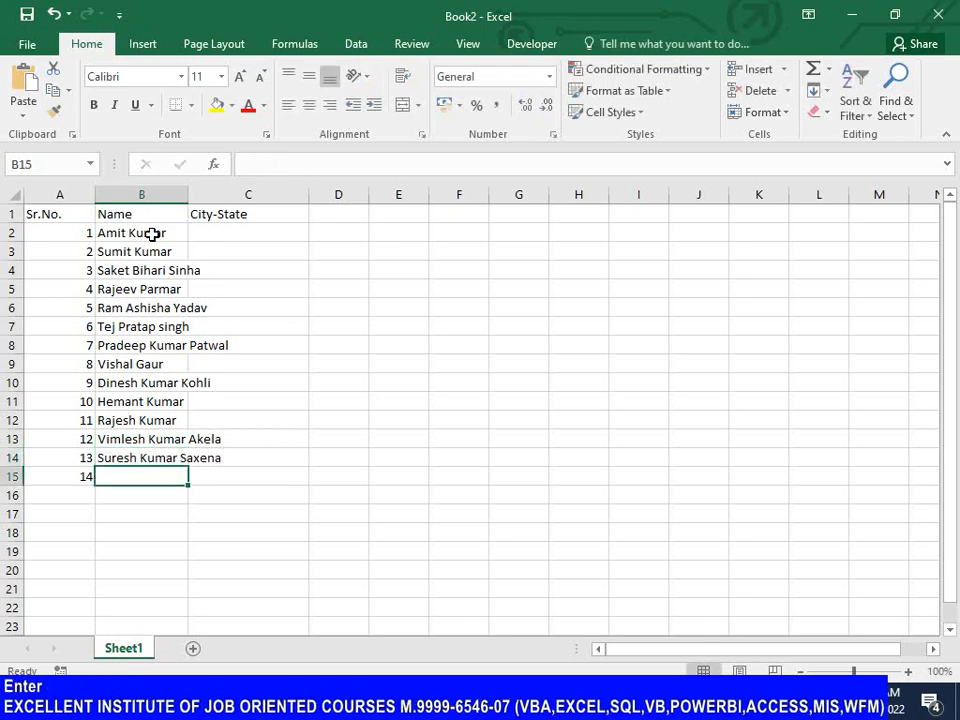
pyautogui.write('Sanjee')
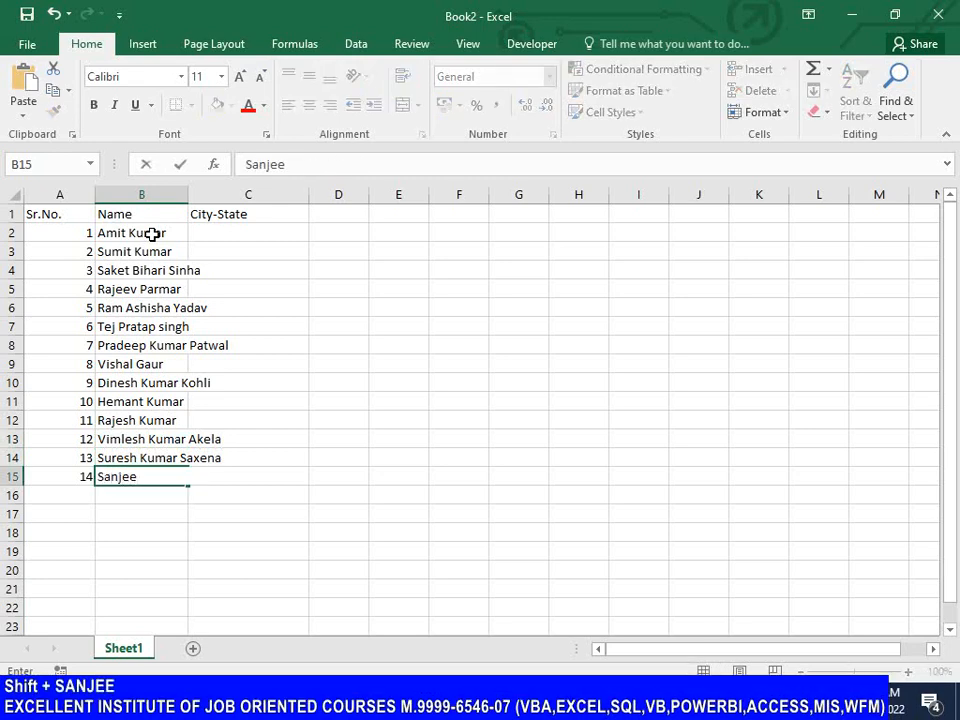
pyautogui.write('v Singh')
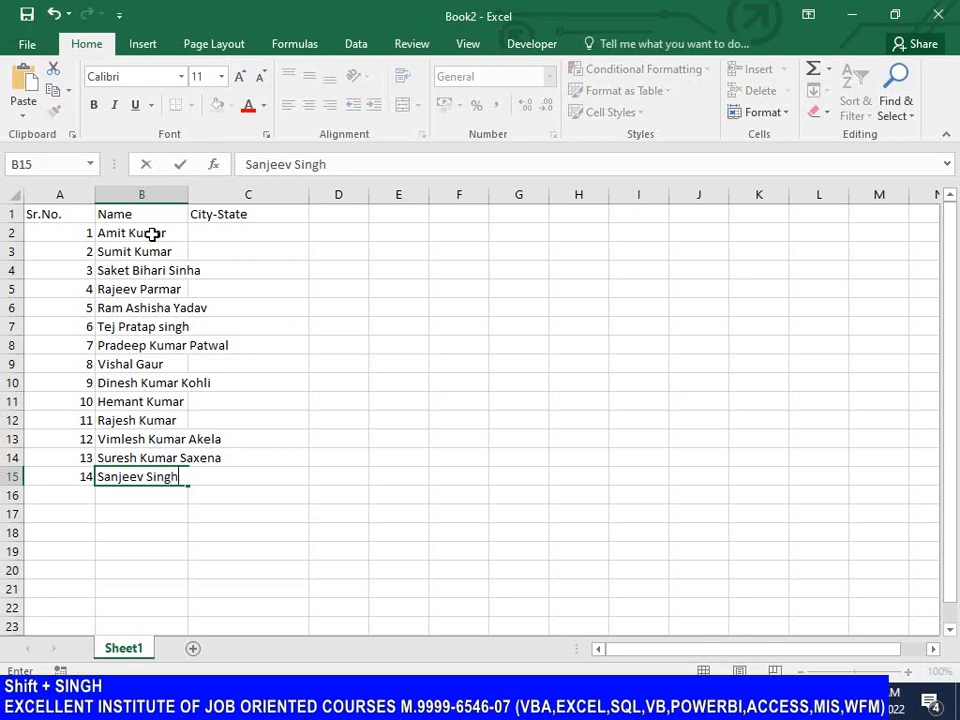
pyautogui.press('Return')
# Step: Return to the Name header in B1 and widen the Name column so the longest names fit inside it
pyautogui.hotkey('ctrl', 'Up')
pyautogui.hotkey('ctrl', 'Up')
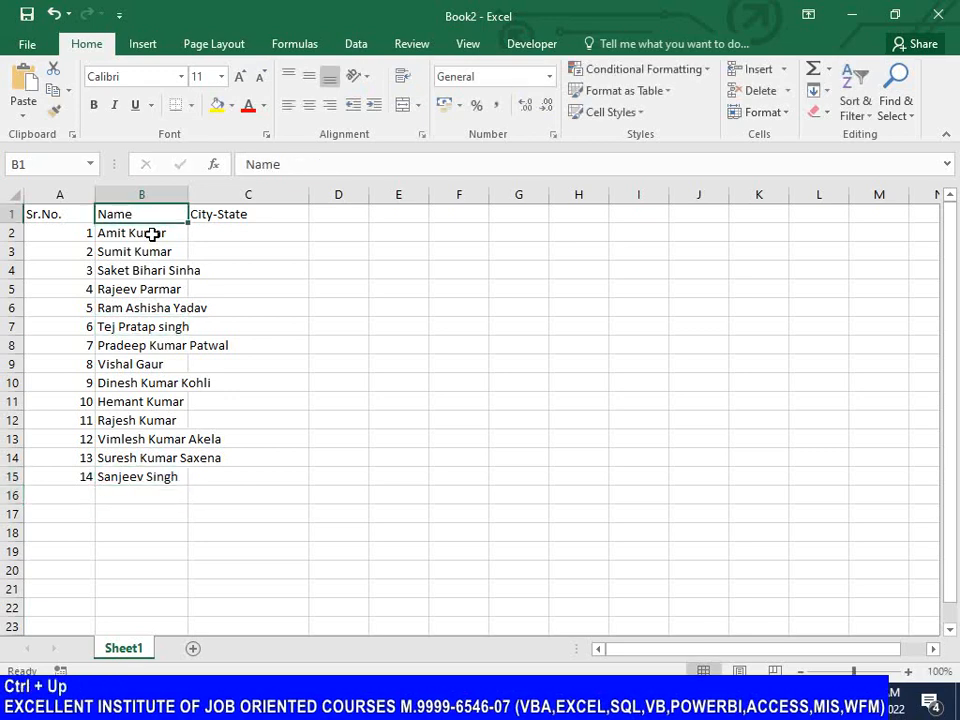
pyautogui.moveTo(189, 197); pyautogui.dragTo(245, 193)
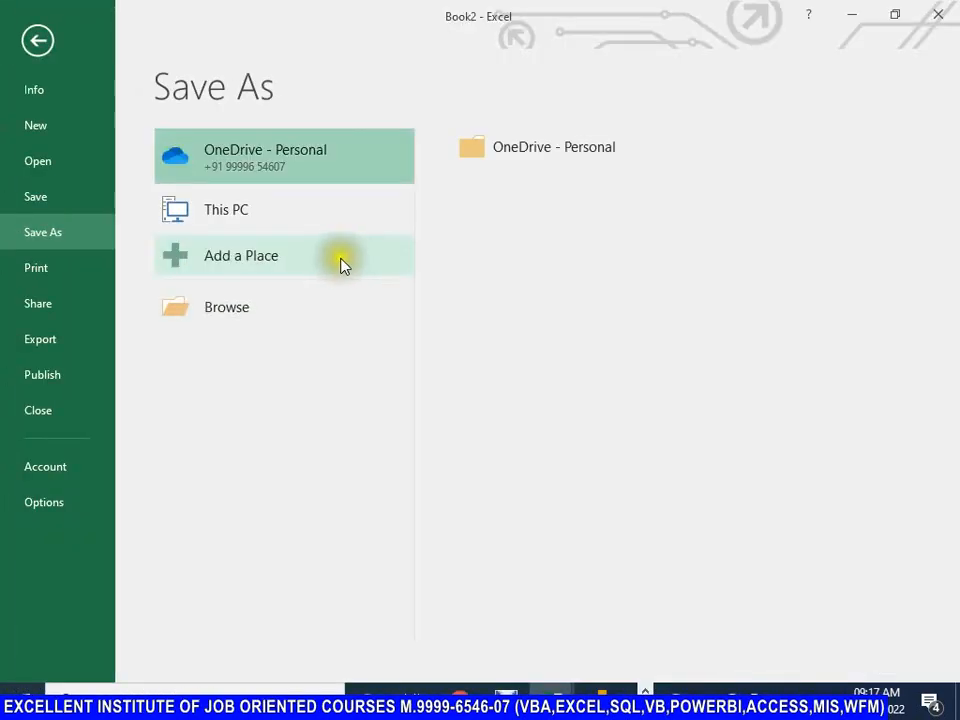
# Step: Leave the backstage save page and open the Save As dialog for the workbook directly
pyautogui.press('Escape')
pyautogui.press('F12')
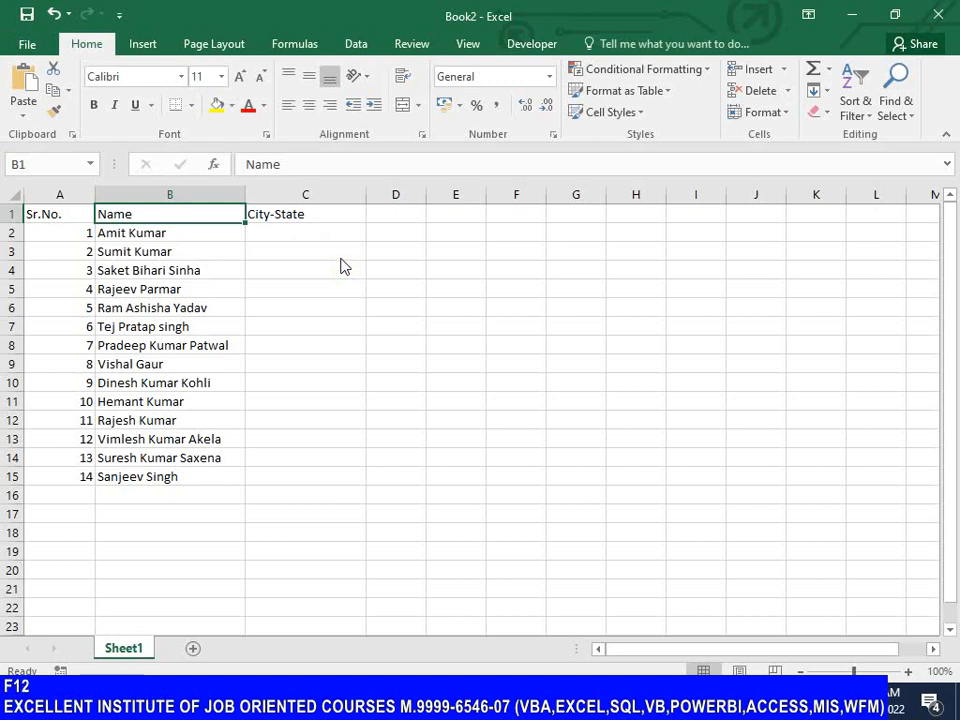
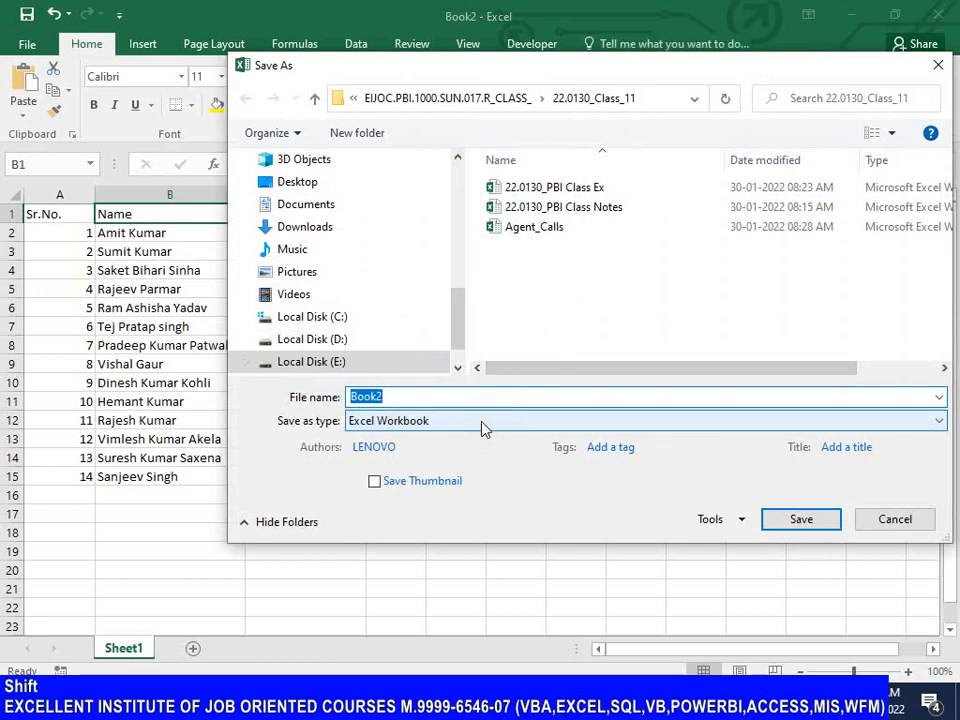
# Step: Save the workbook in the 22.0130_Class_11 folder under the file name Data for PBI Split Column
pyautogui.write('Data')
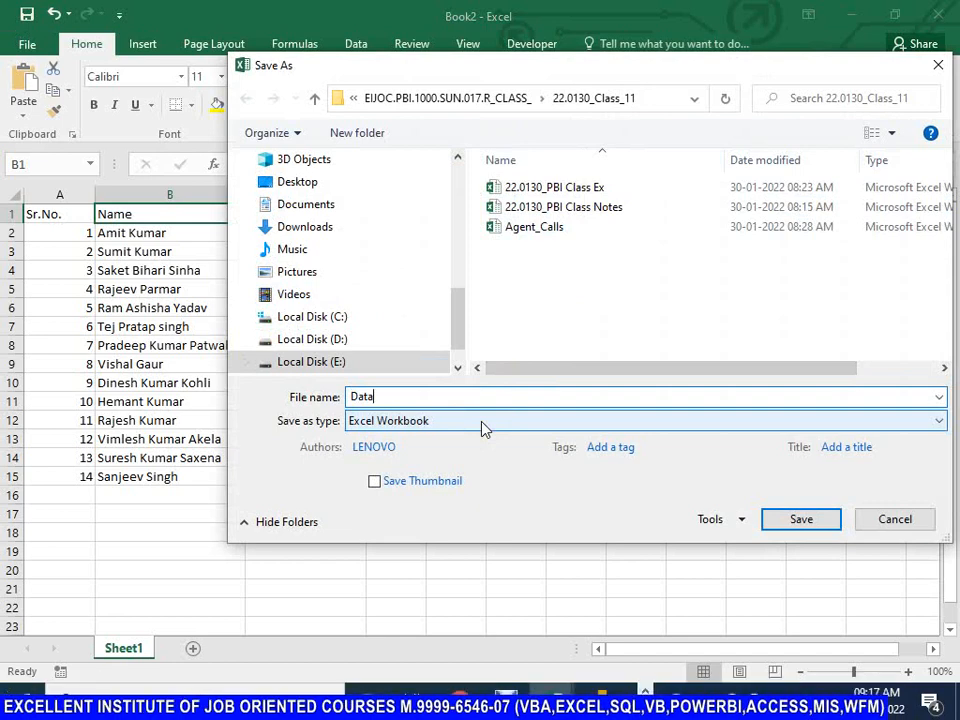
pyautogui.write('for ')
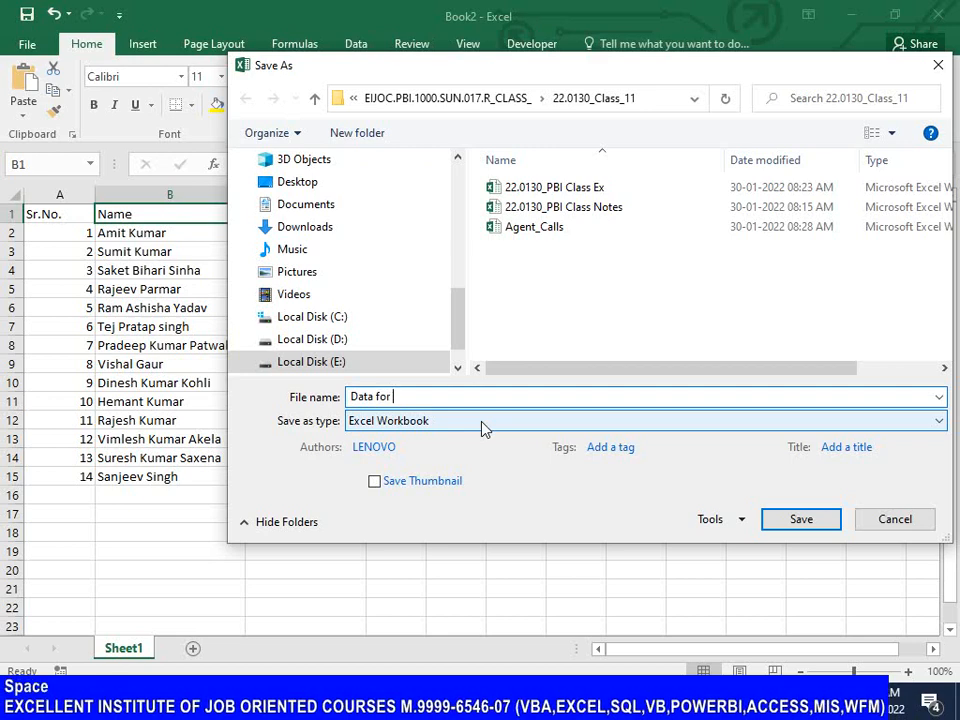
pyautogui.write('Split Column')
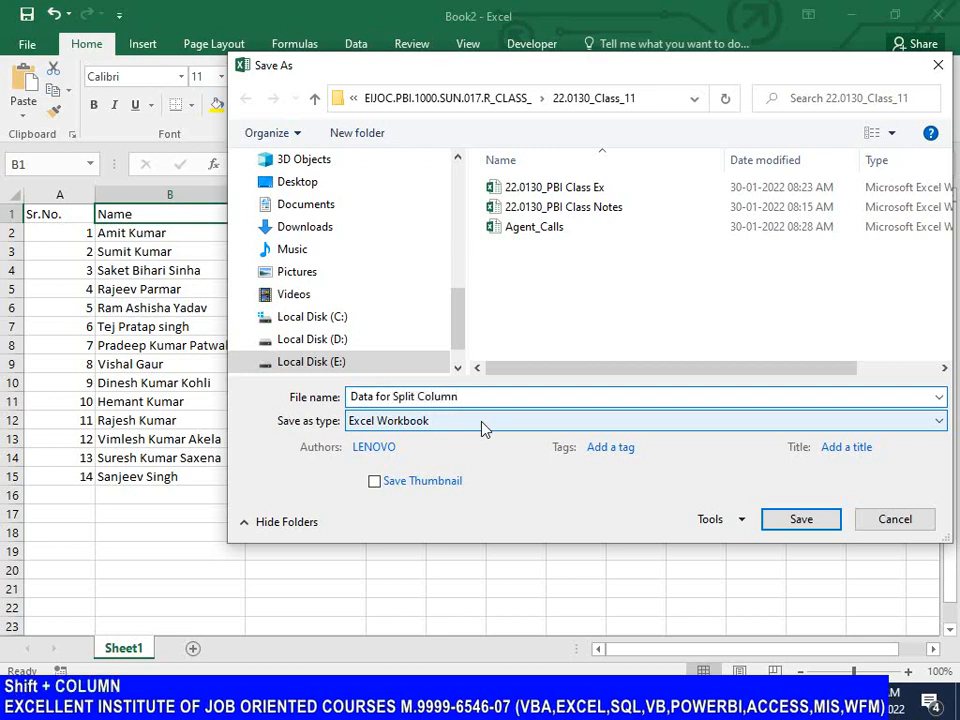
pyautogui.press('Left')
pyautogui.press('Left')
pyautogui.press('Left')
pyautogui.press('Left')
pyautogui.press('Left')
pyautogui.press('Left')
pyautogui.press('Left')
pyautogui.press('Left')
pyautogui.press('Left')
pyautogui.press('Left')
pyautogui.press('Left')
pyautogui.press('Left')
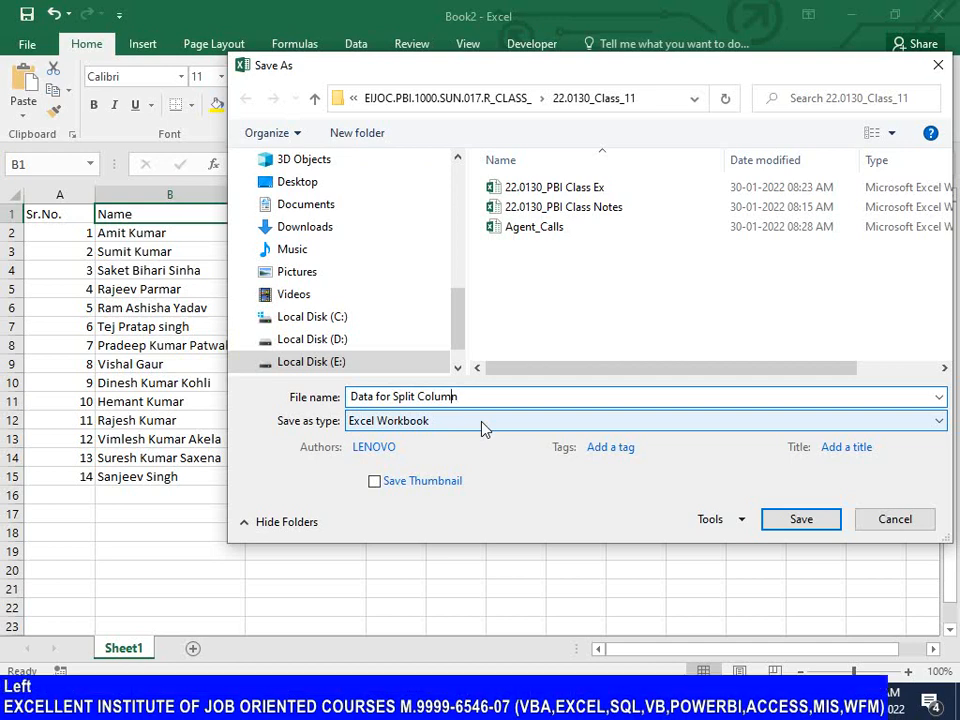
pyautogui.write('PBI')
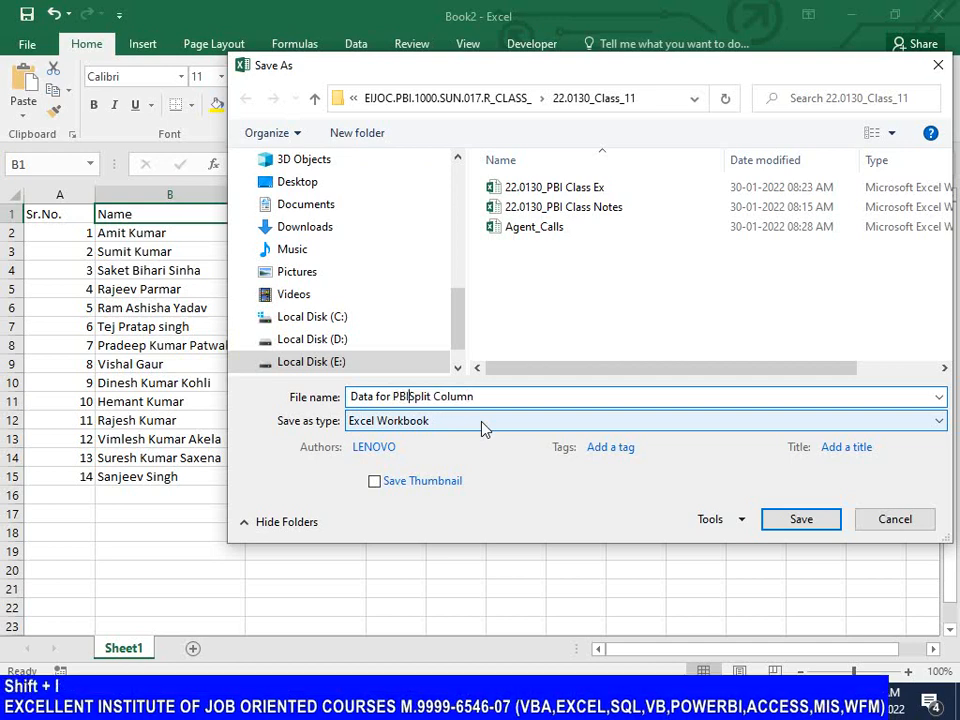
pyautogui.click(797, 520)
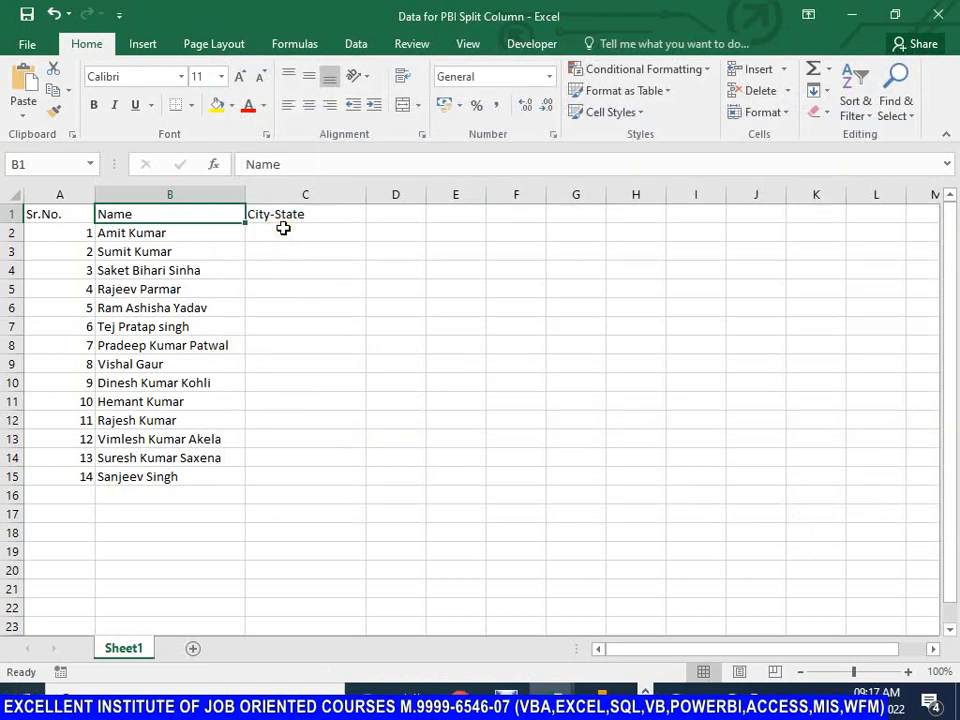
# Step: Replace the hyphen in the C1 header with a comma so it reads City,State, and save the workbook
pyautogui.click(283, 228)
pyautogui.click(275, 216)
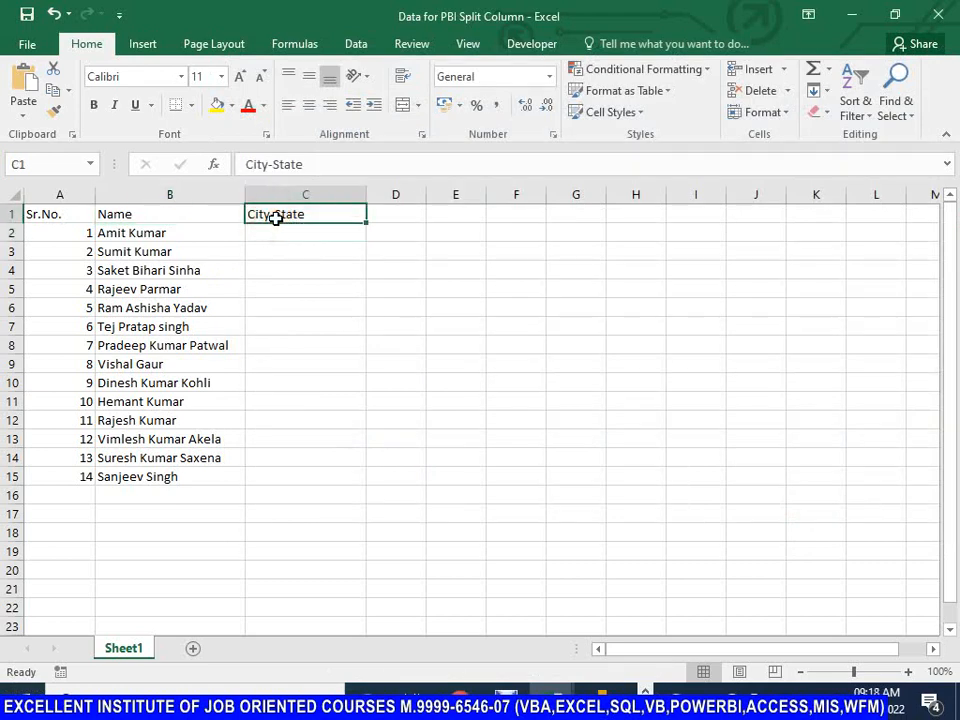
pyautogui.press('F2')
pyautogui.press('Right')
pyautogui.press('Left')
pyautogui.press('Left')
pyautogui.press('Left')
pyautogui.press('Left')
pyautogui.press('Left')
pyautogui.press('Left')
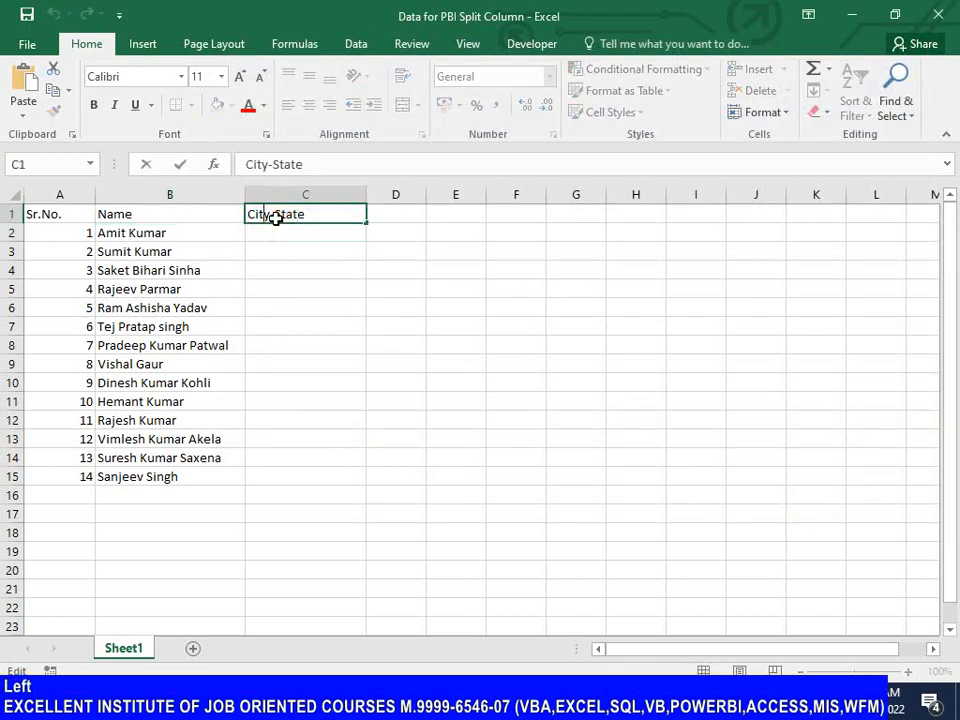
pyautogui.hotkey('shift', 'Right')
pyautogui.write(',')
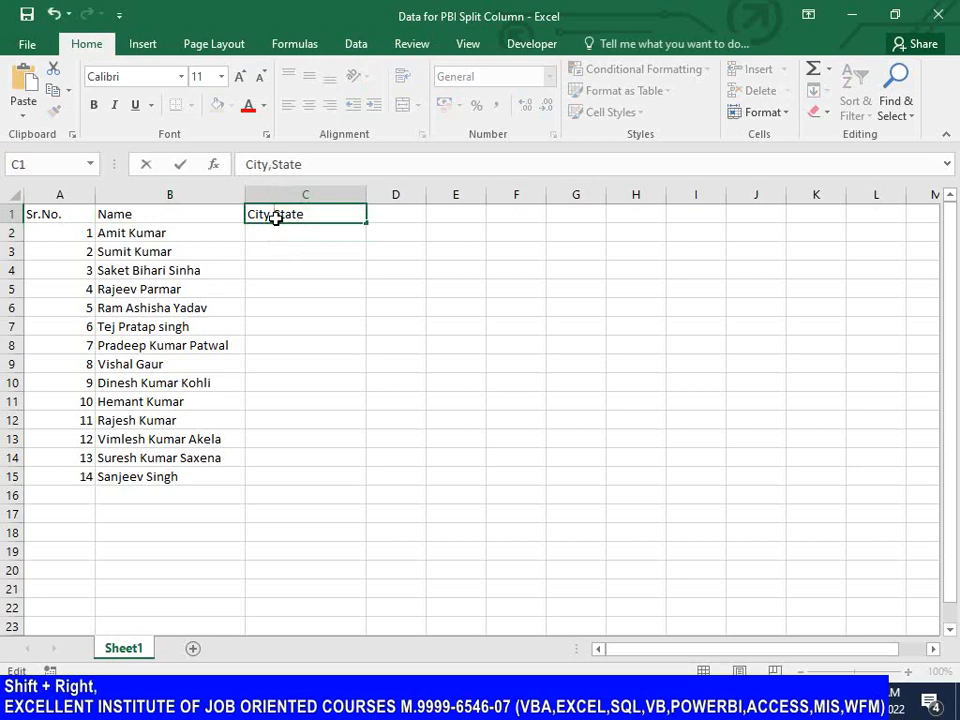
pyautogui.press('Return')
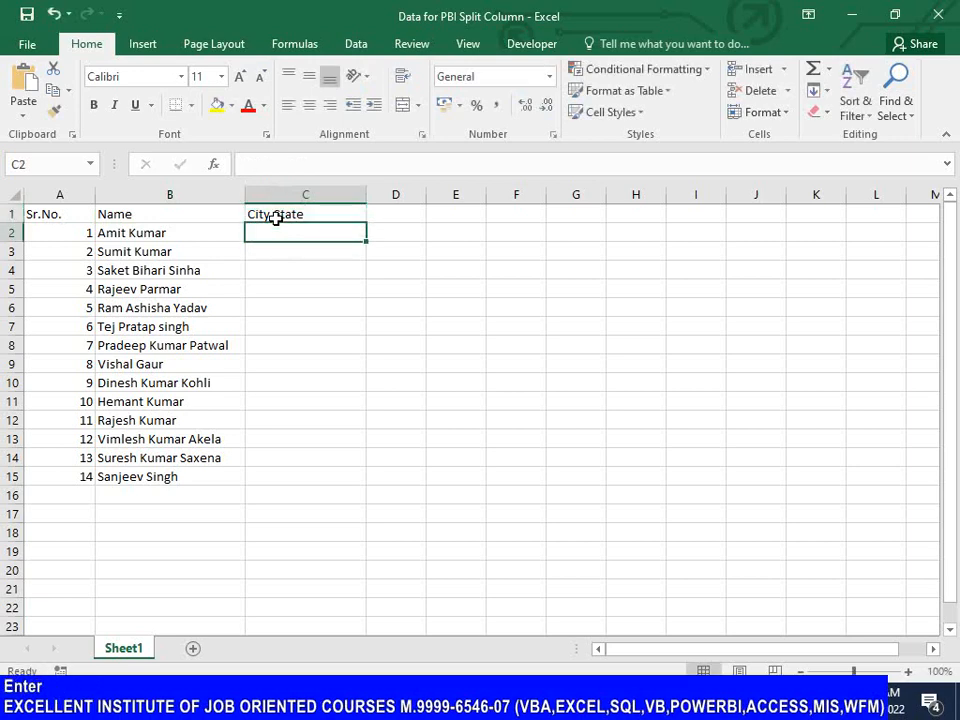
pyautogui.click(276, 216)
pyautogui.press('Down')
pyautogui.hotkey('ctrl', 's')
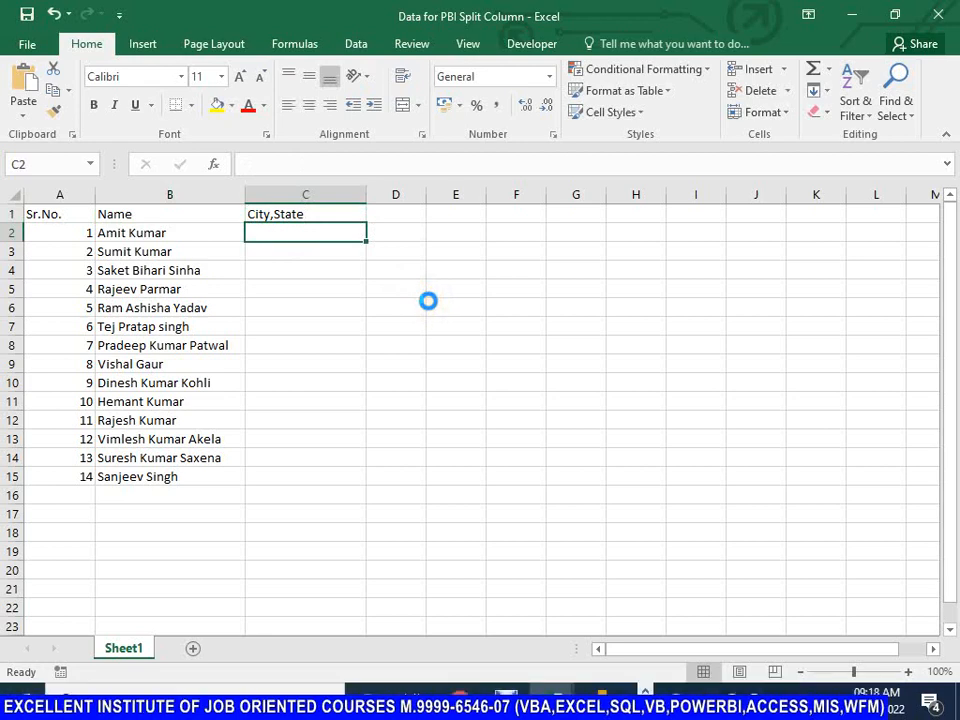
# Step: Enter Ghaziabad,UP in cell C2 and Rohini,DL in cell C3 of the City,State column
pyautogui.write('Ghaziab')
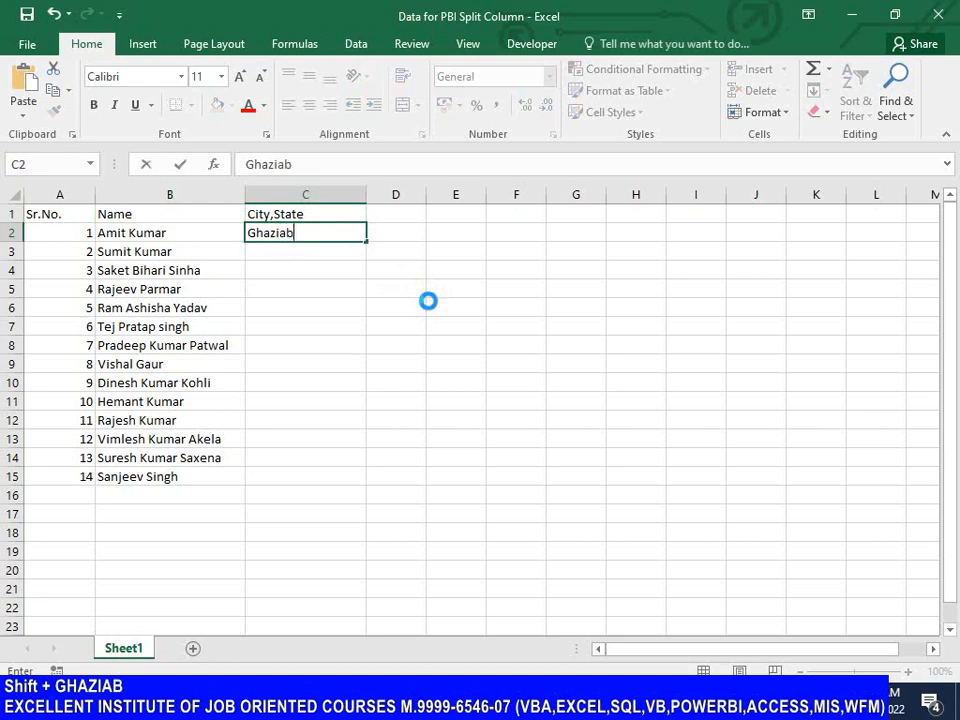
pyautogui.write('ad,UP')
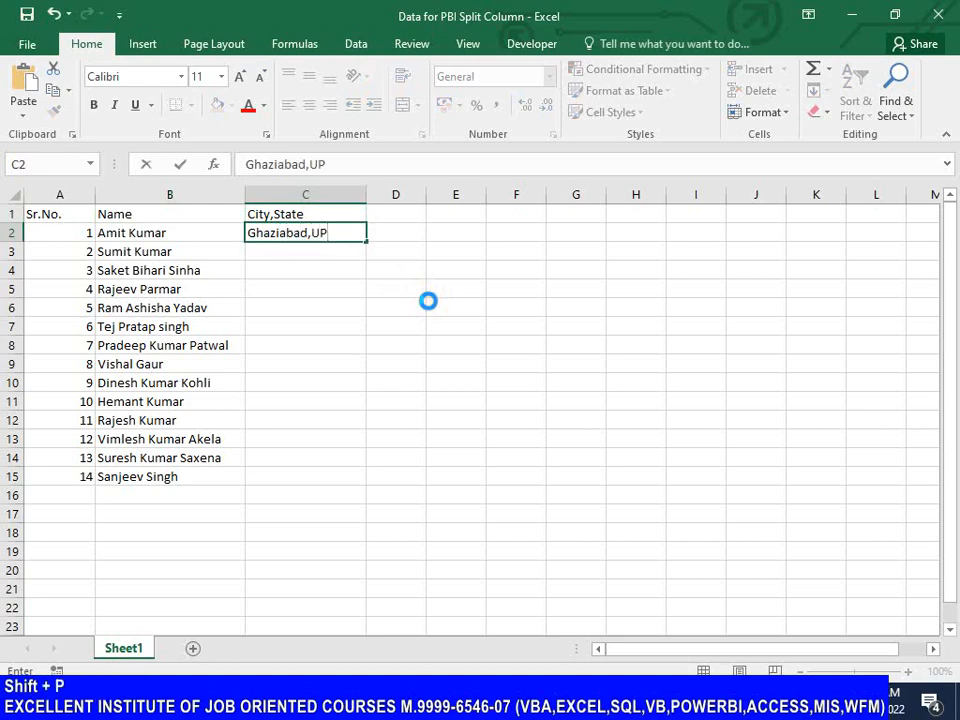
pyautogui.press('Return')
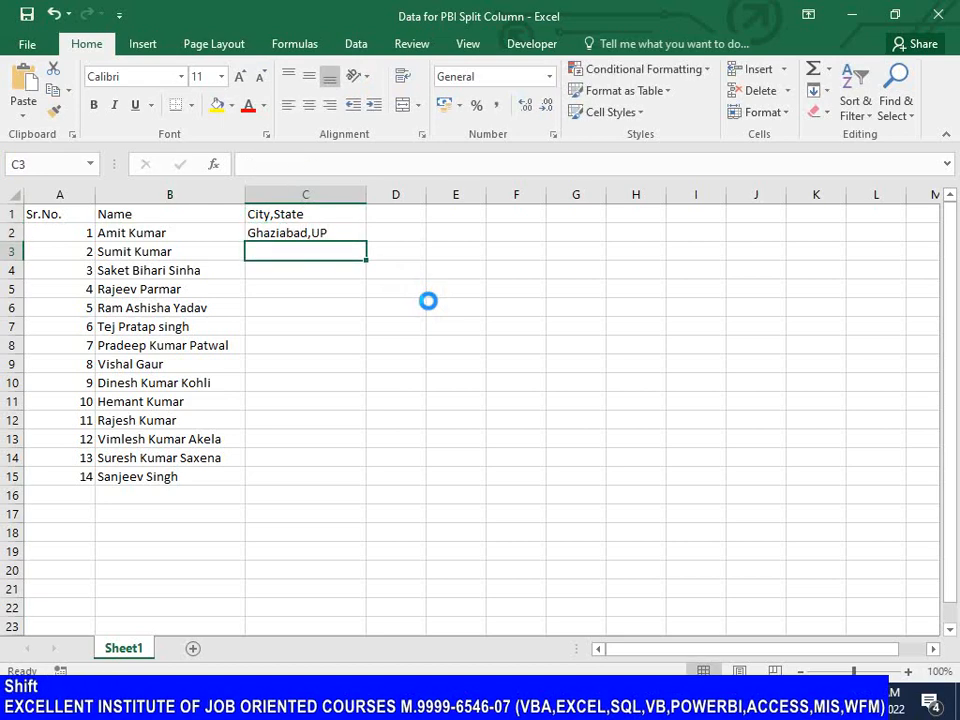
pyautogui.write('Rohi')
pyautogui.write('l')
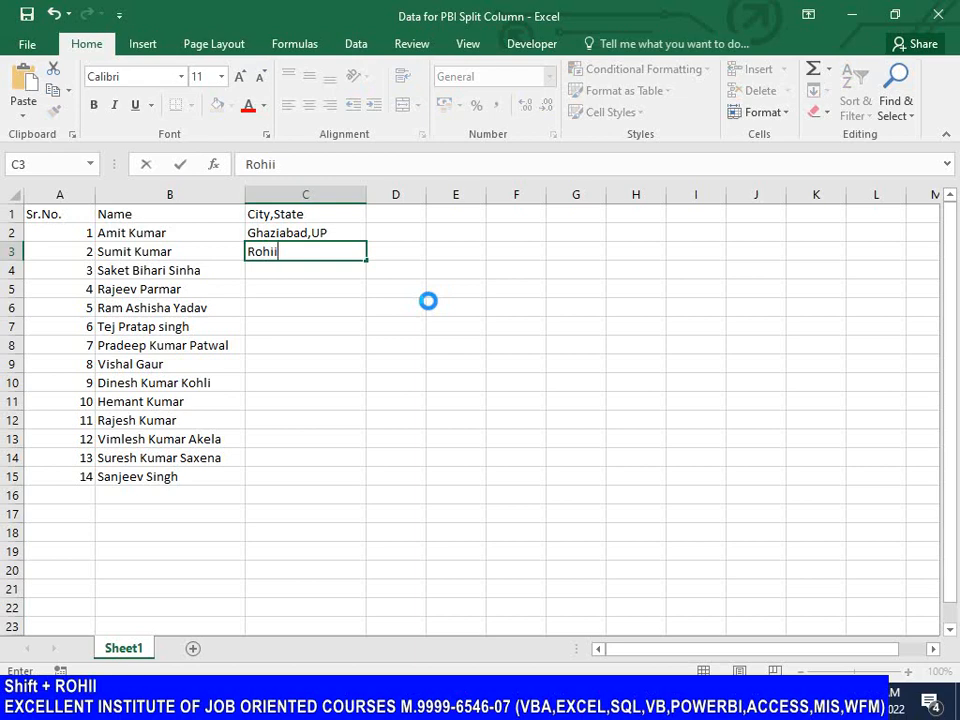
pyautogui.press('BackSpace')
pyautogui.write('ni, ')
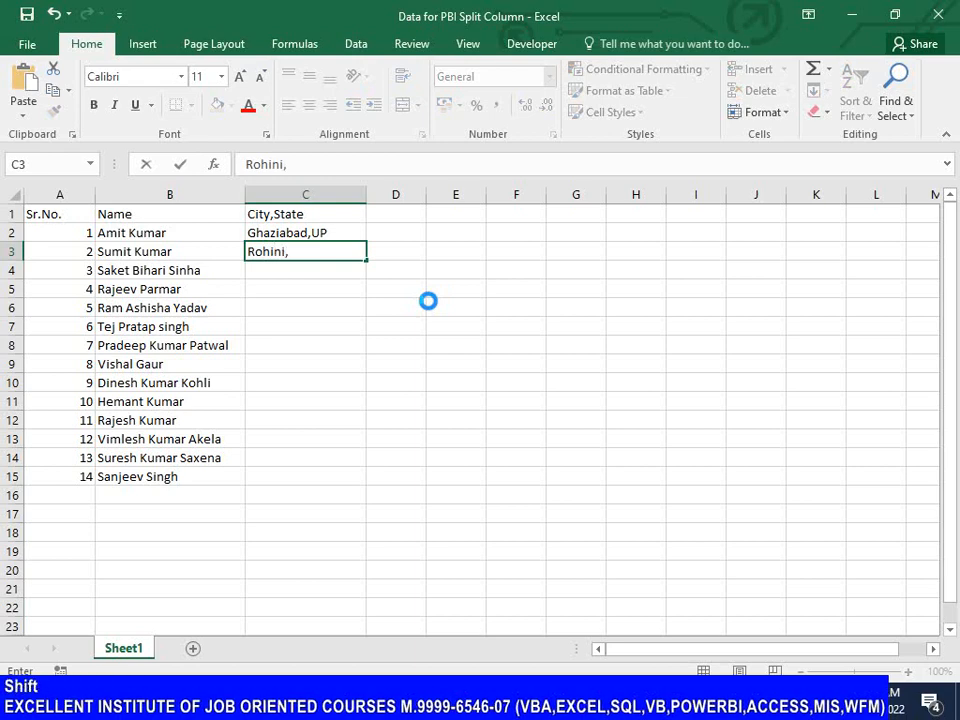
pyautogui.write('DL')
pyautogui.press('Return')
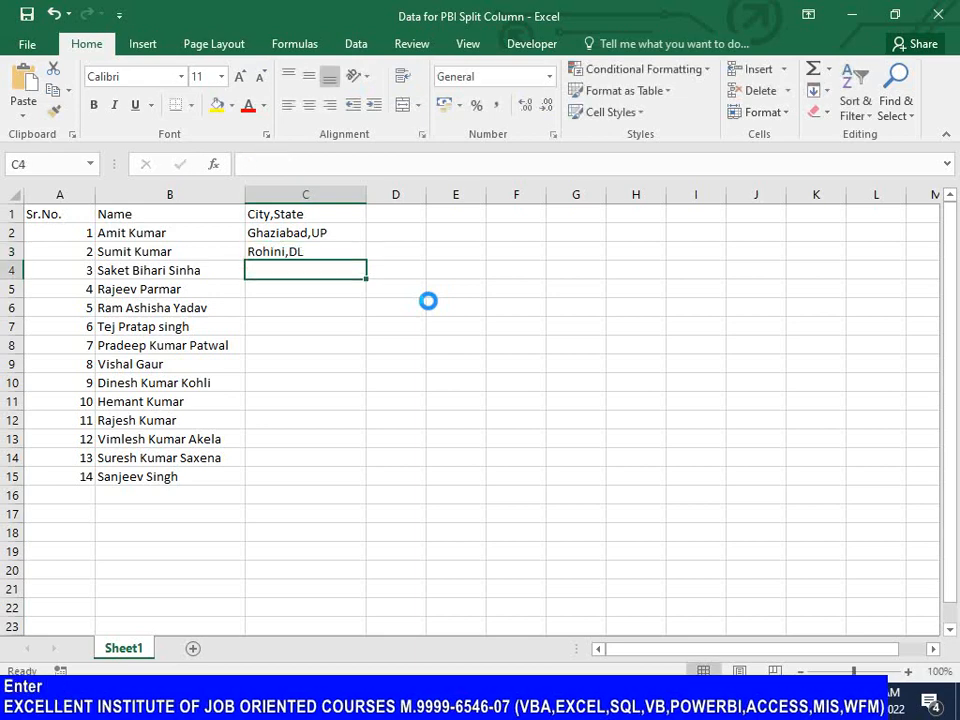
# Step: Enter Noida,UP in cell C4 and Faridabad,HR in cell C5 of the City,State column
pyautogui.write('No')
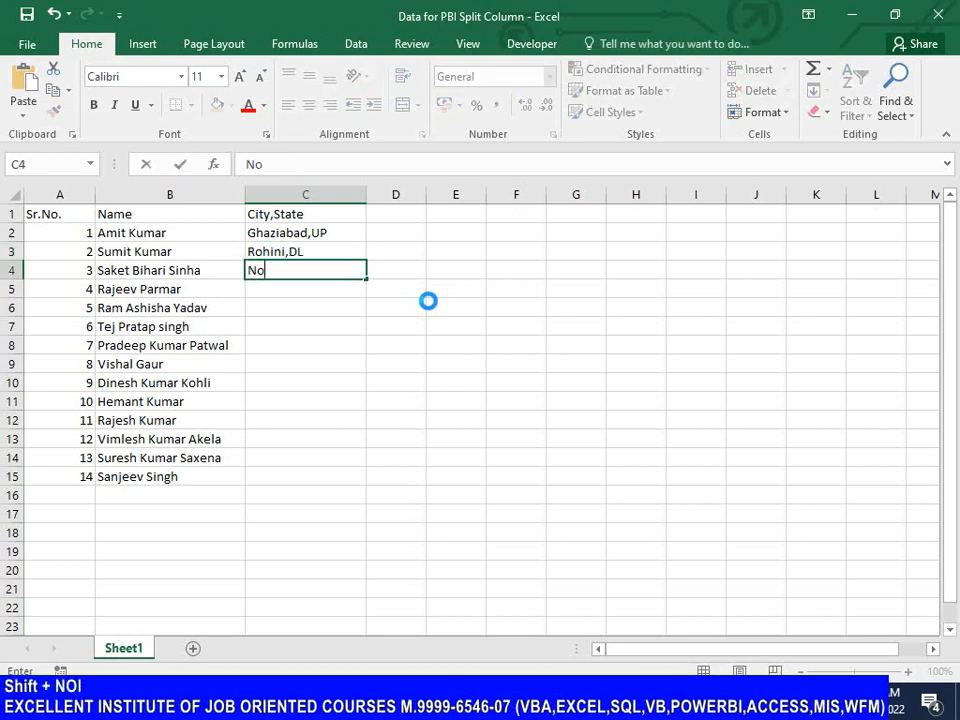
pyautogui.write('ida,UP')
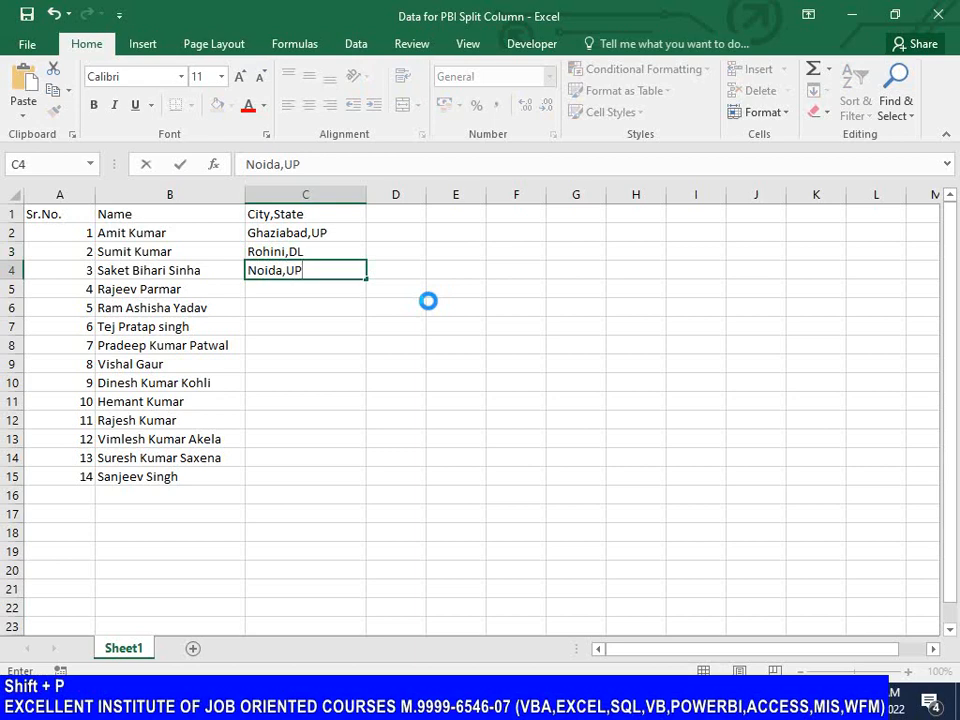
pyautogui.press('Return')
pyautogui.write('Fari')
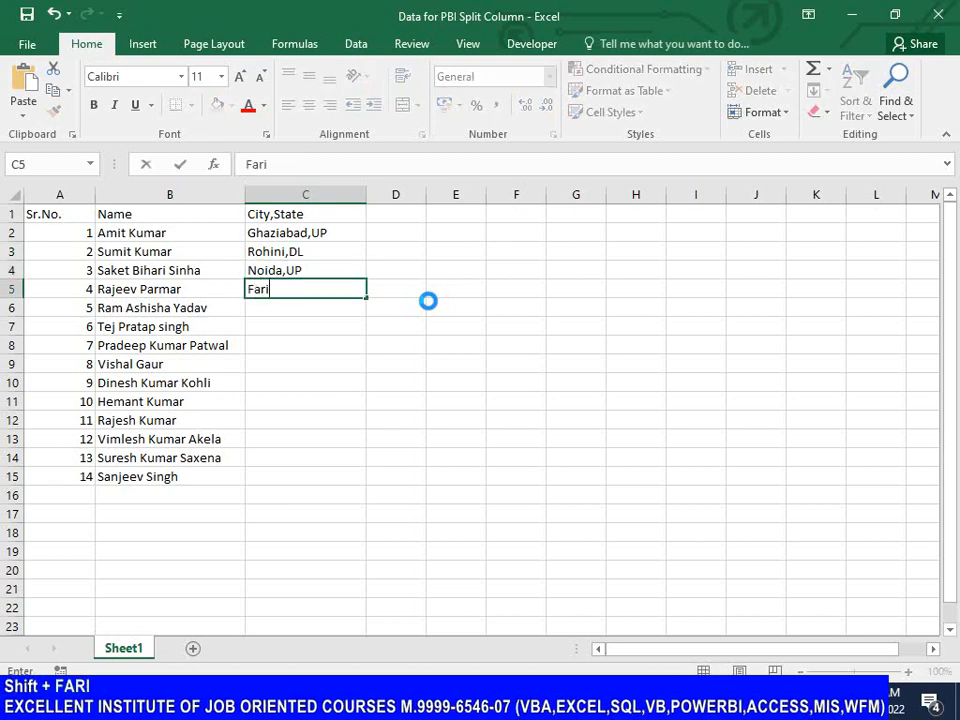
pyautogui.write('dabad,HR')
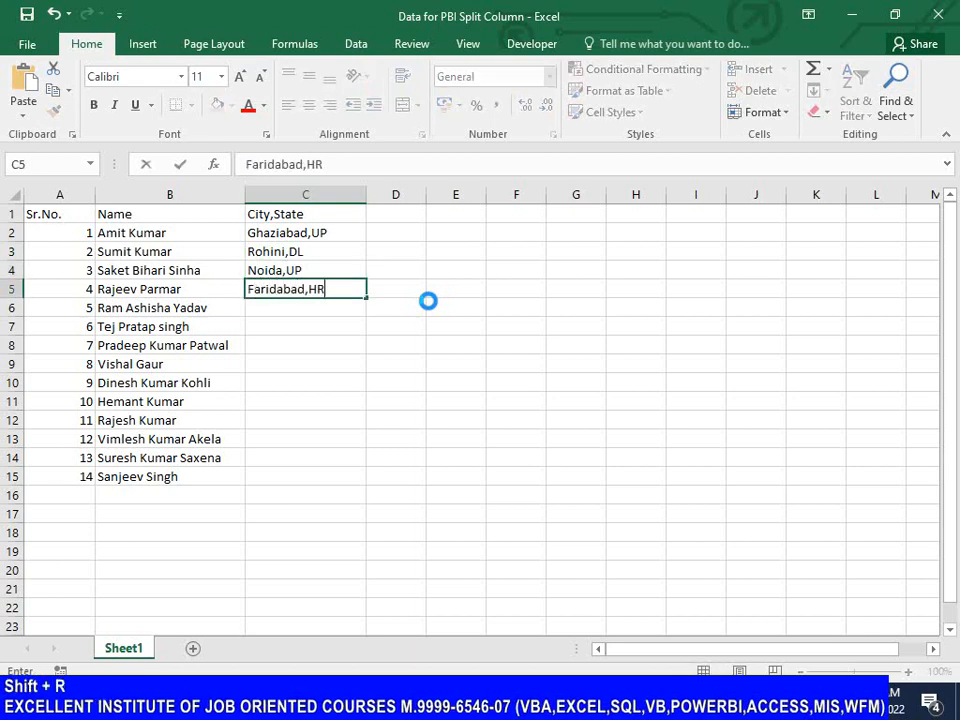
pyautogui.press('Return')
# Step: Enter Jaipur,RJ in cell C6 and Gurgaon,HR in cell C7 of the City,State column
pyautogui.write('Jai')
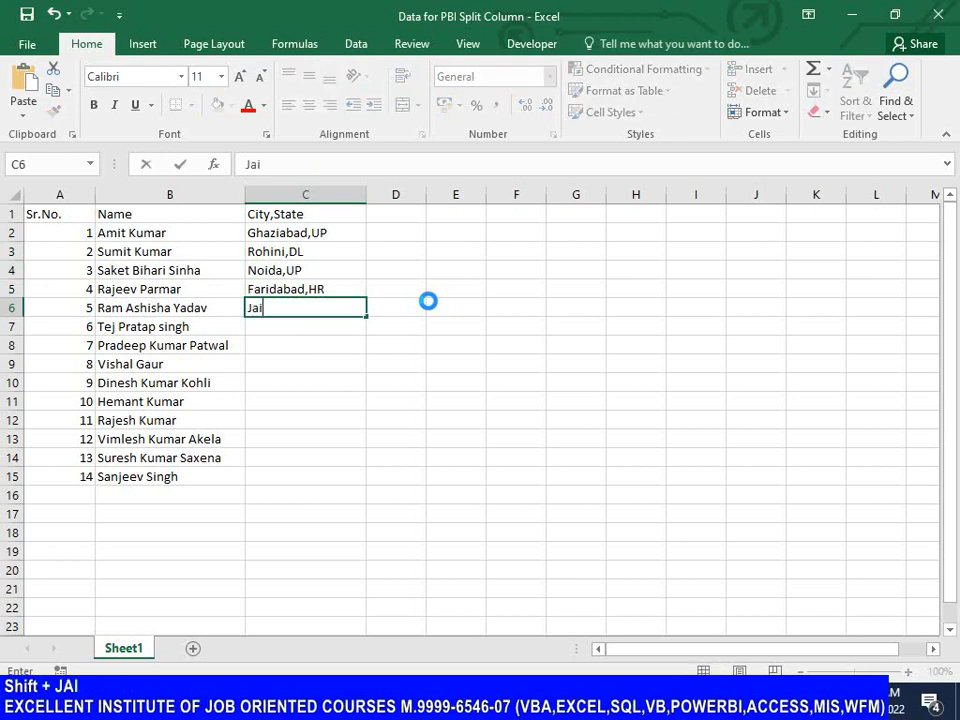
pyautogui.write('pur,RJ')
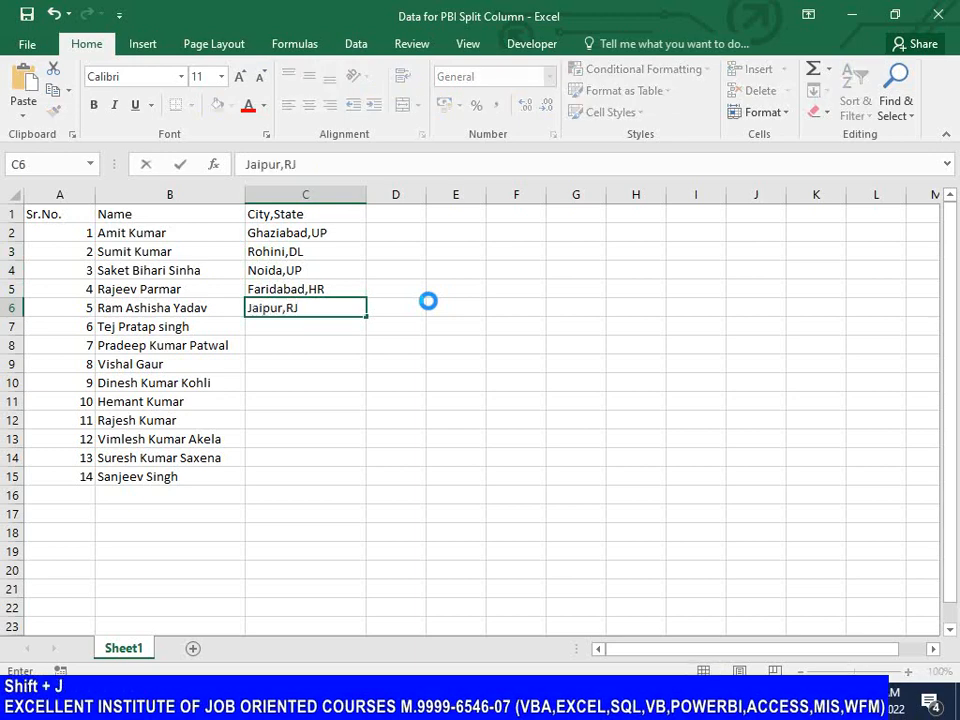
pyautogui.press('Return')
pyautogui.write('Gu')
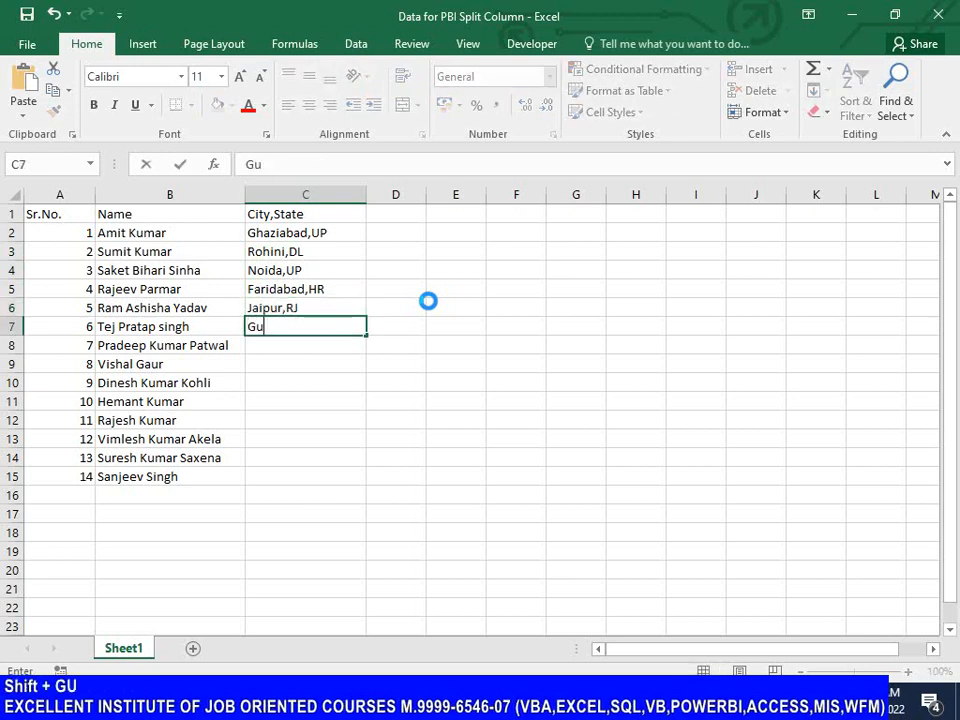
pyautogui.write('rgaon,')
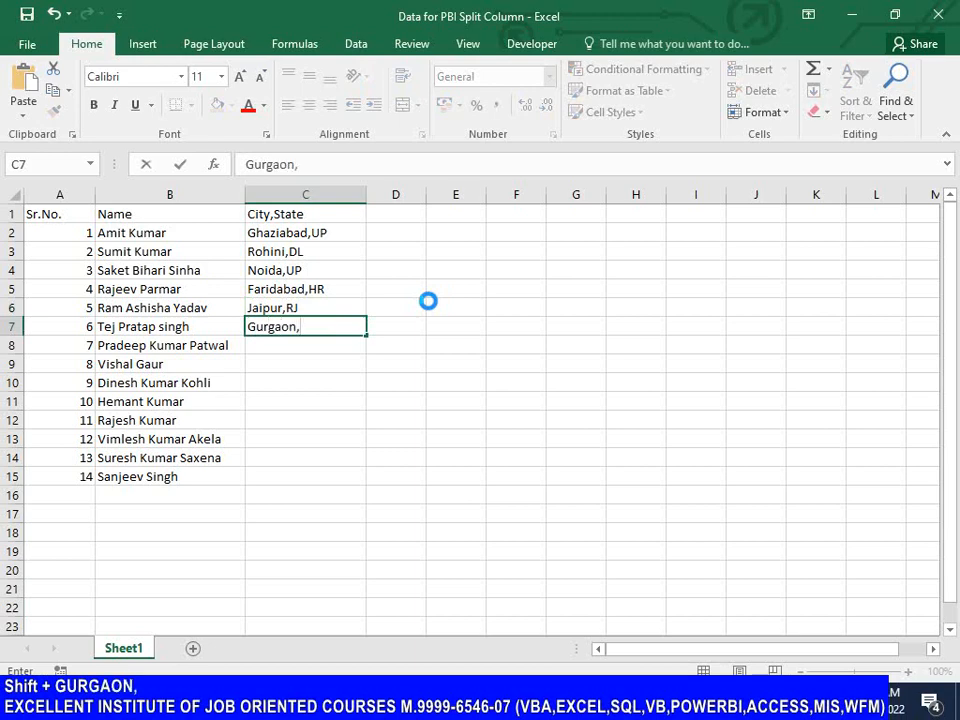
pyautogui.write('HR')
pyautogui.press('Return')
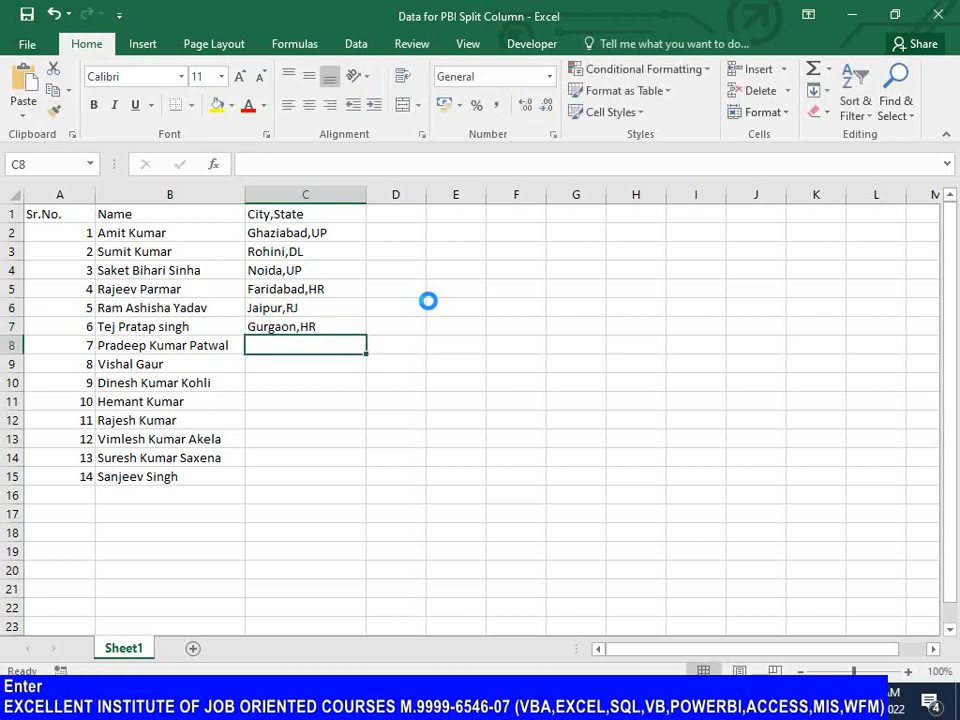
# Step: Enter Meerut,UP in cell C8 and Bhopal,MP in cell C9 of the City,State column
pyautogui.press('shift')
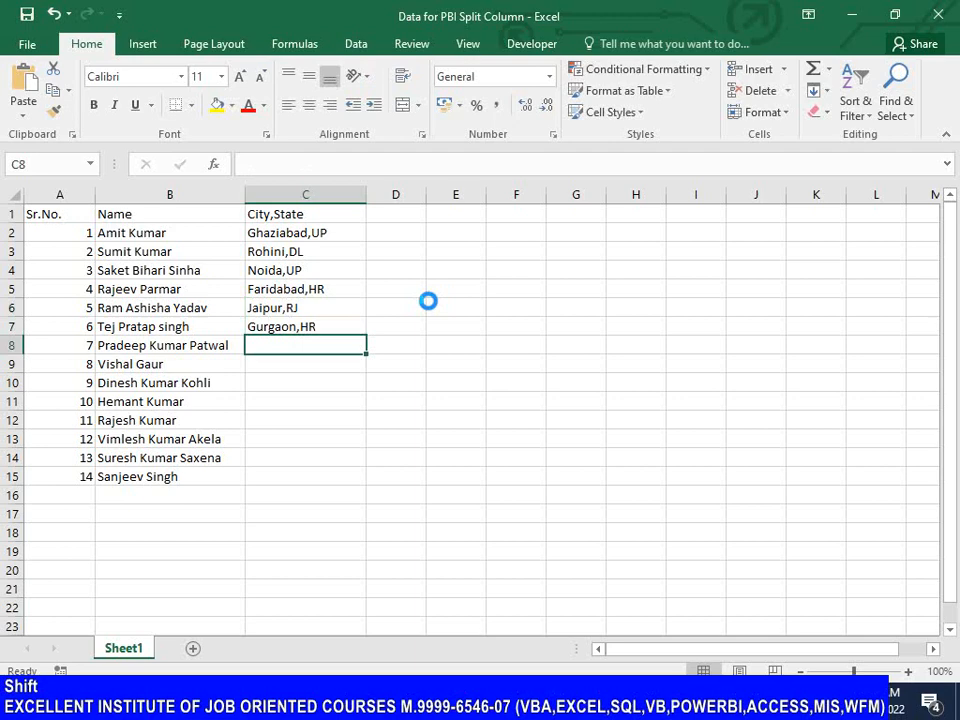
pyautogui.write('Meerut')
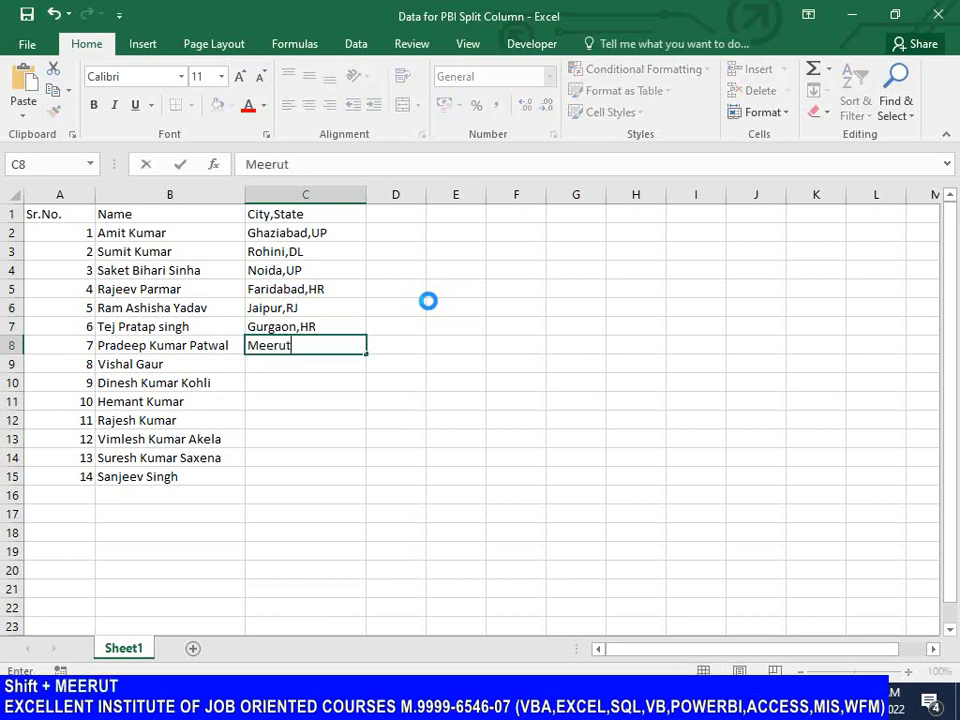
pyautogui.write(',UP')
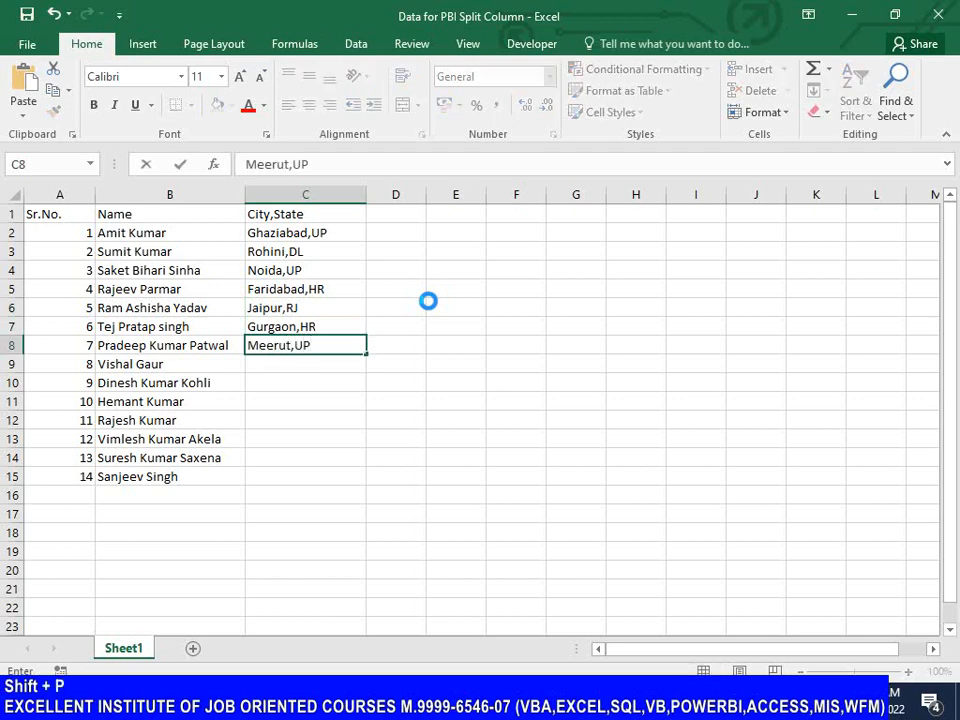
pyautogui.press('Return')
pyautogui.write('Bh')
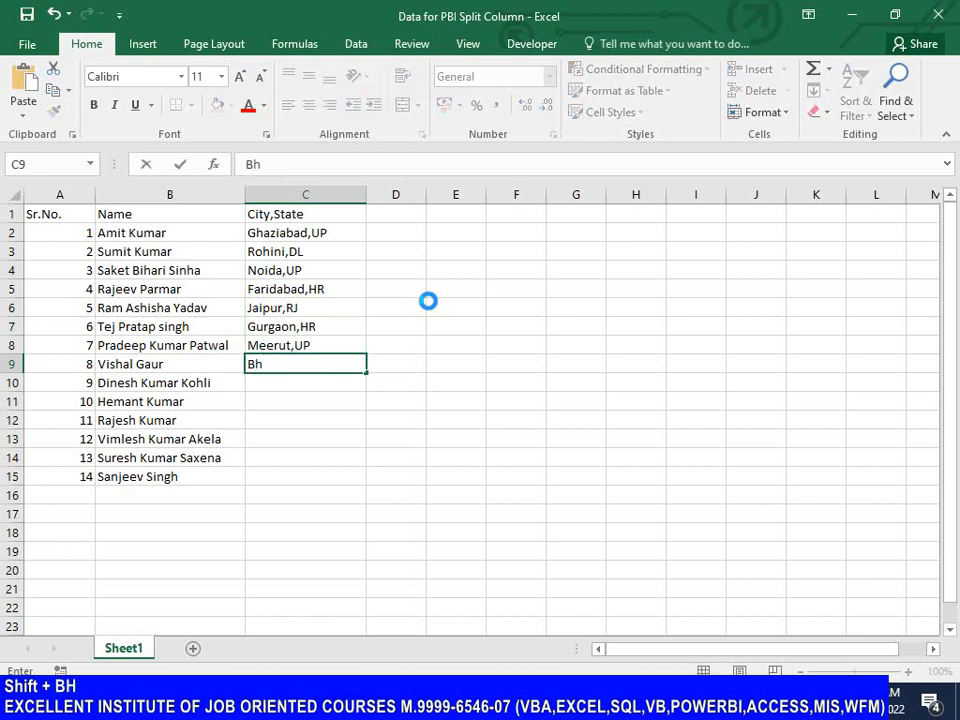
pyautogui.write('opal,MP')
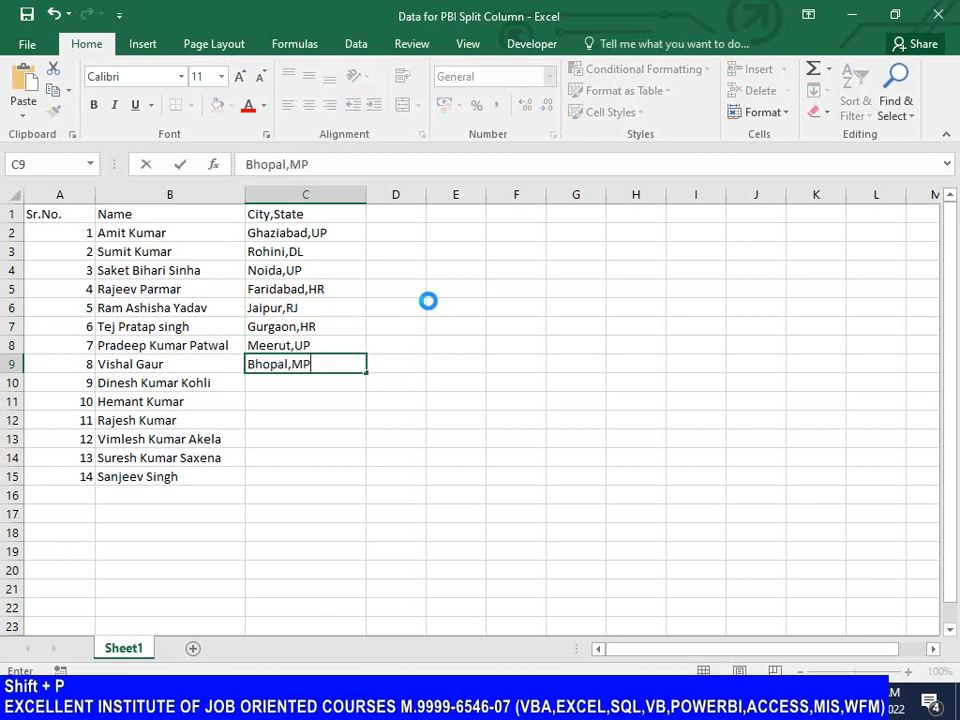
pyautogui.press('Return')
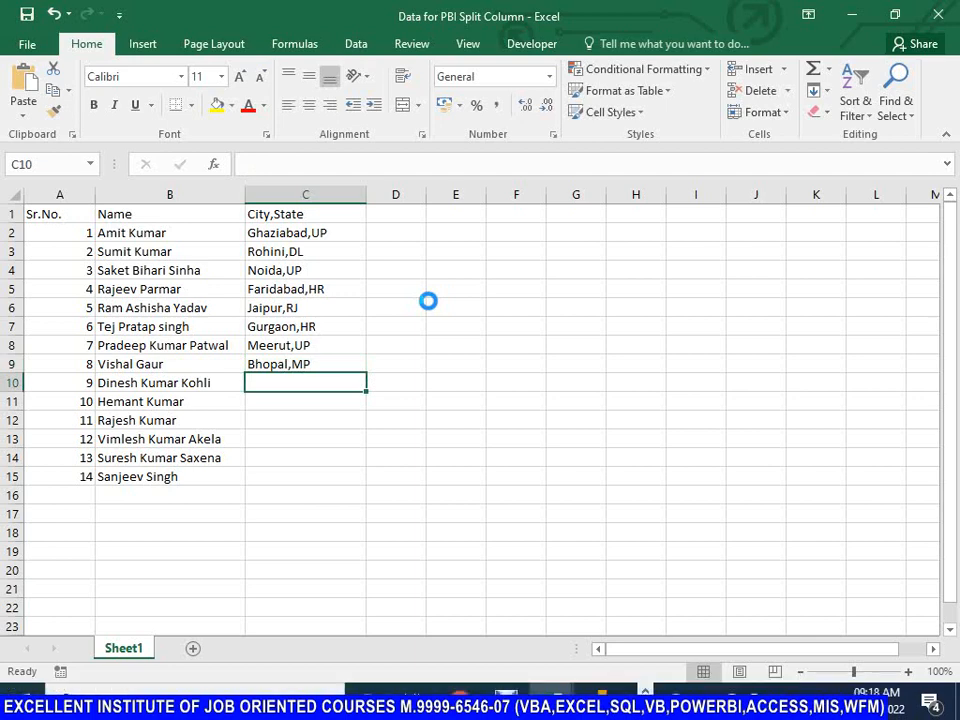
# Step: Enter Mumbai,MH in cell C10 of the City,State column
pyautogui.press('shift')
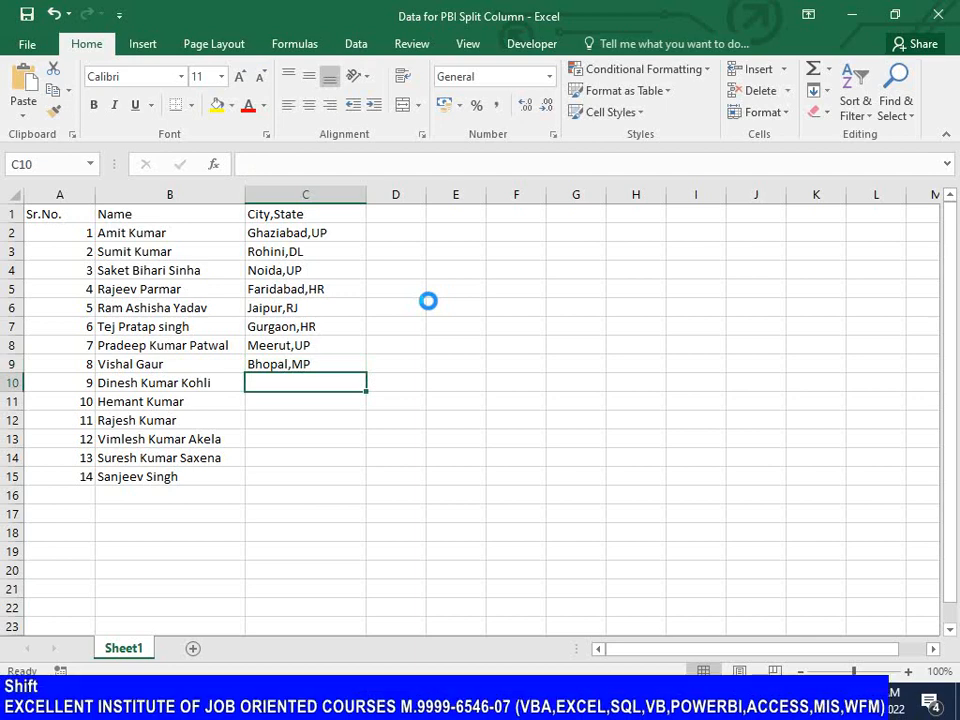
pyautogui.write('Mumbai')
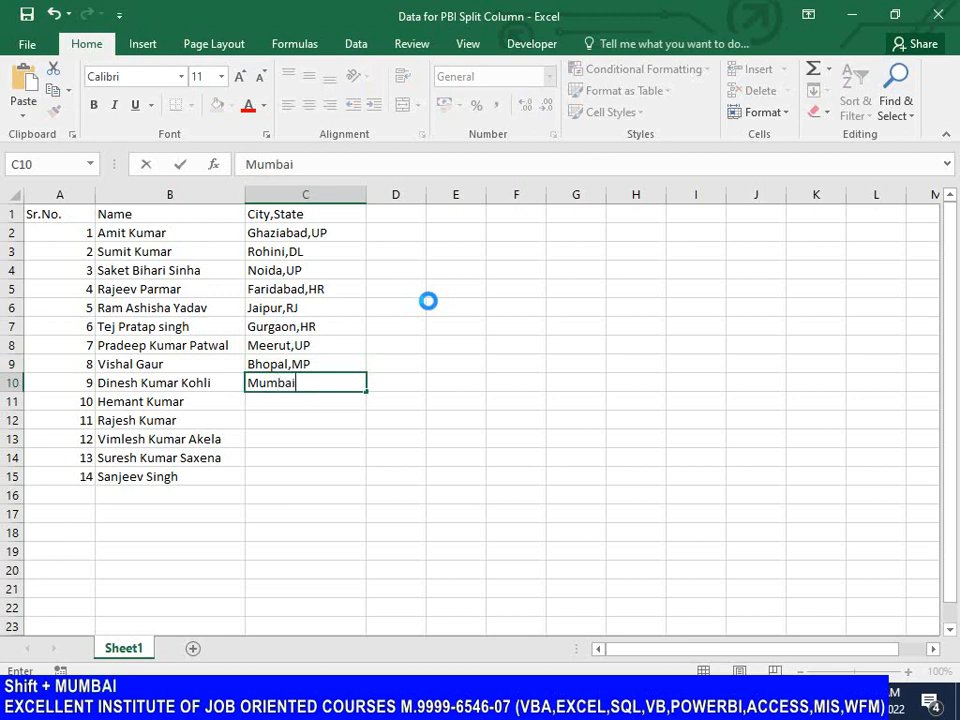
pyautogui.write(',H')
pyautogui.press('BackSpace')
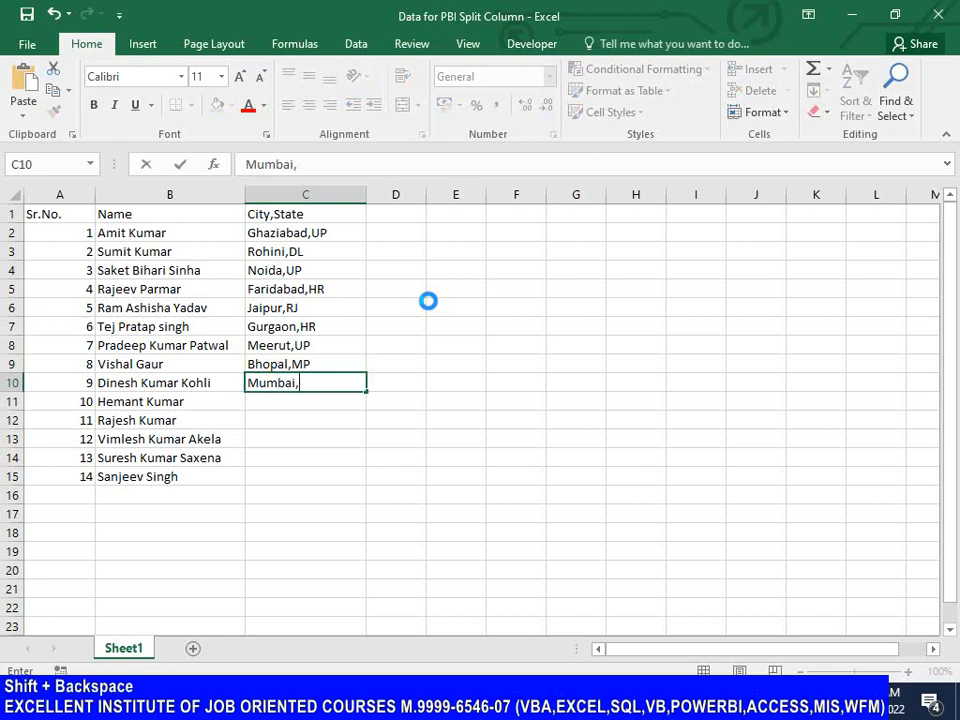
pyautogui.write('MH')
pyautogui.press('Return')
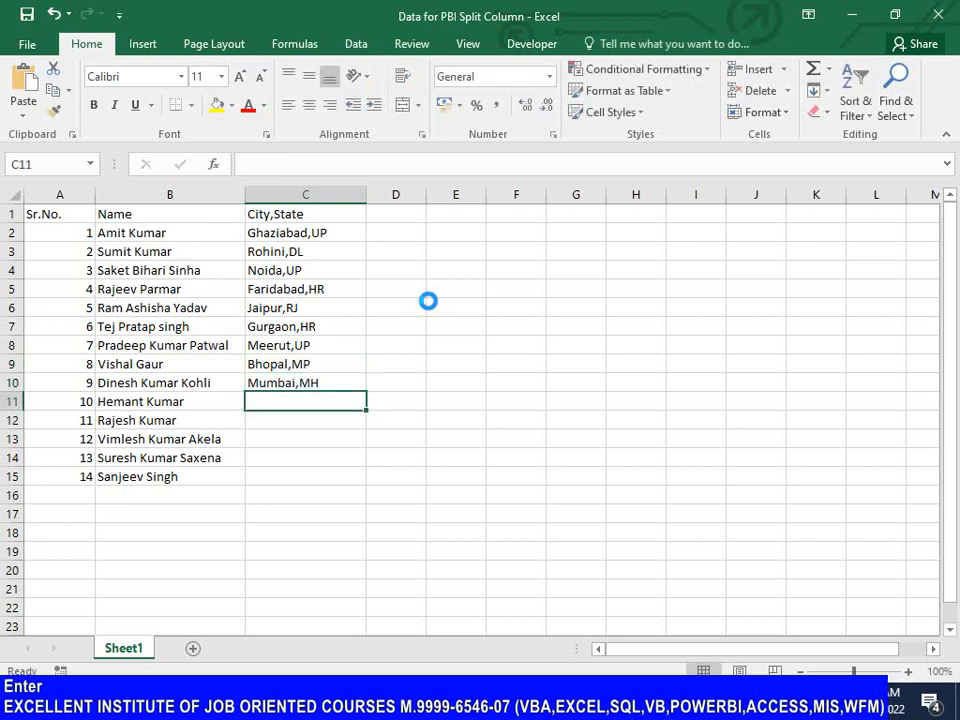
# Step: Enter Ambala,PB in cell C11 of the City,State column
pyautogui.press('shift')
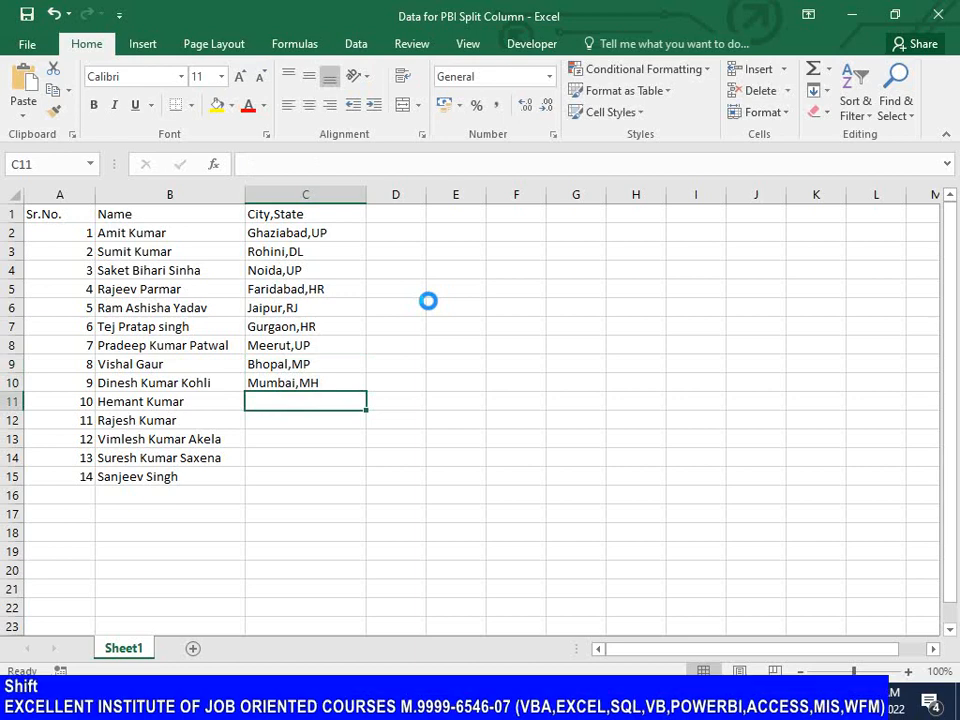
pyautogui.write('Amba,')
pyautogui.press('BackSpace')
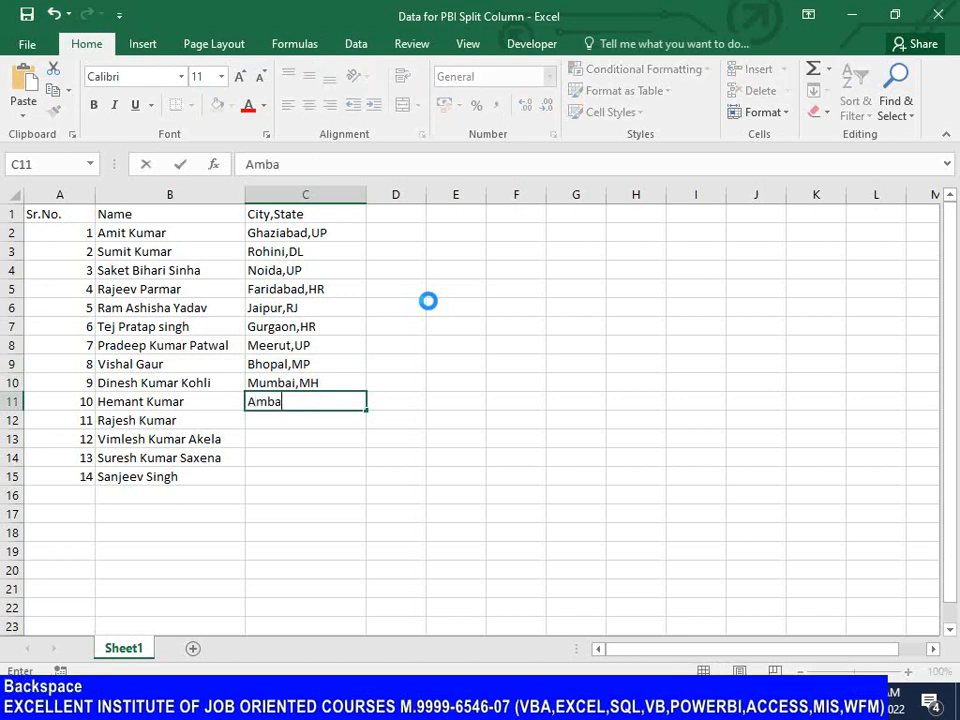
pyautogui.write('la,PB')
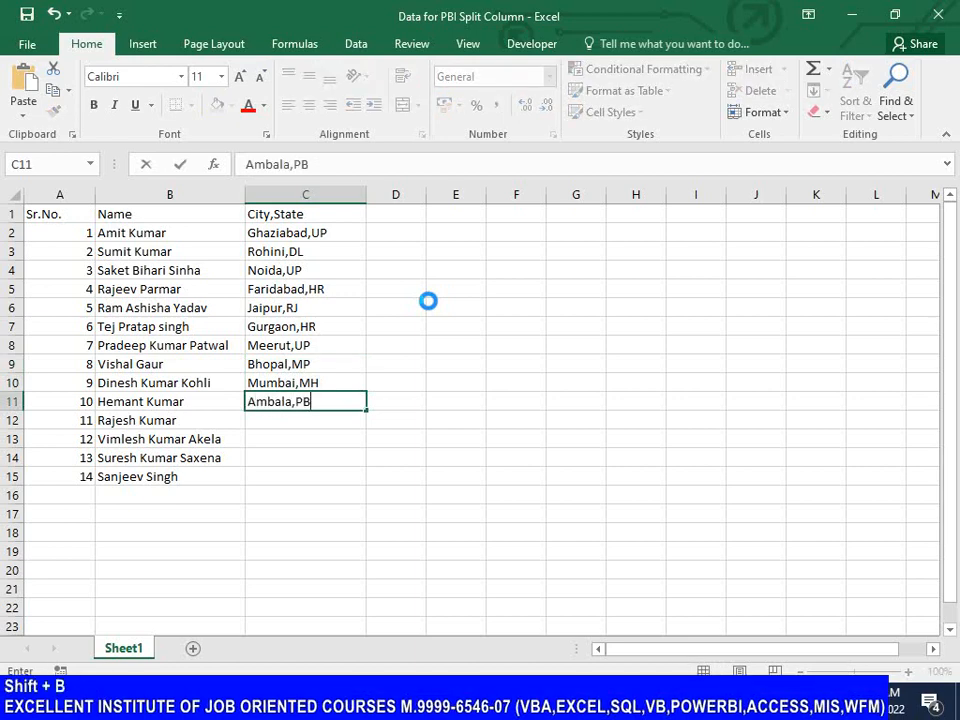
pyautogui.press('Return')
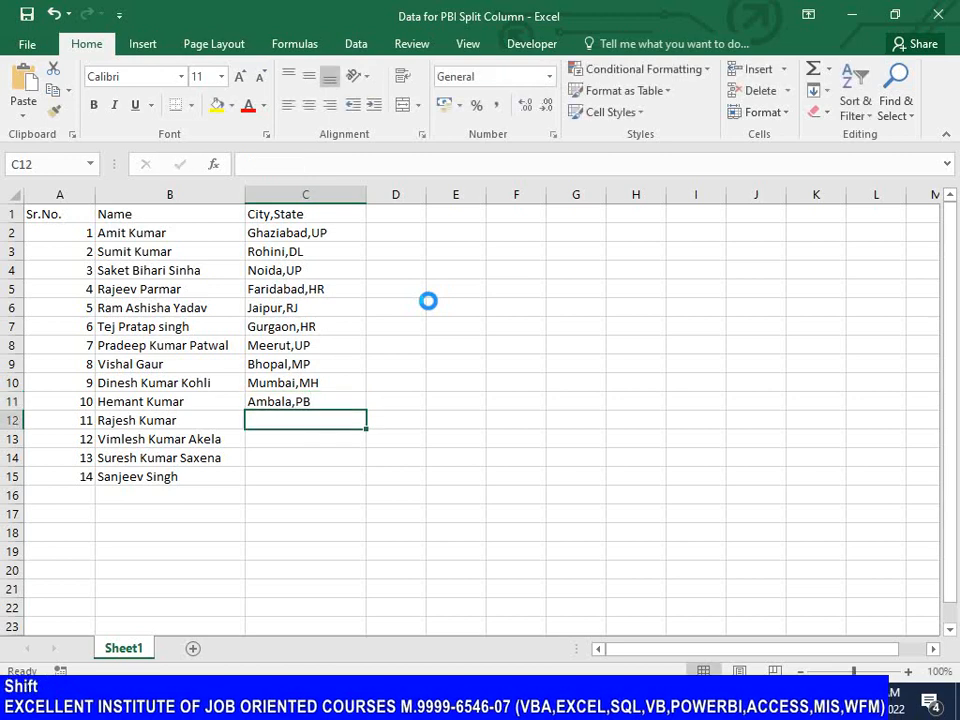
# Step: Enter Agra,UP in cell C12 of the City,State column and save the workbook
pyautogui.write('Agra,UP')
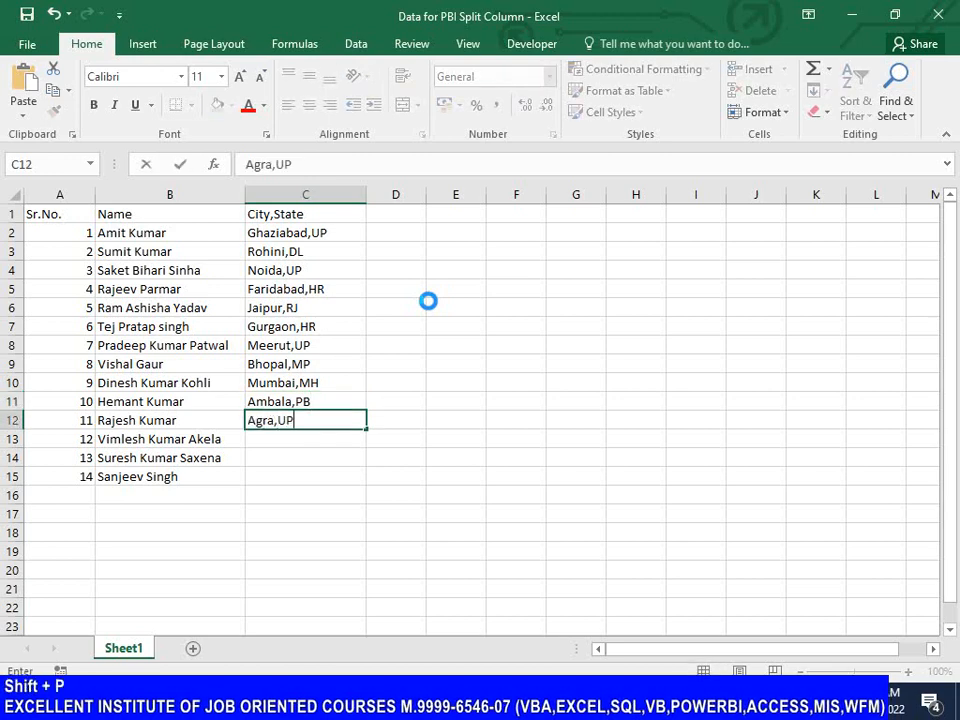
pyautogui.press('Return')
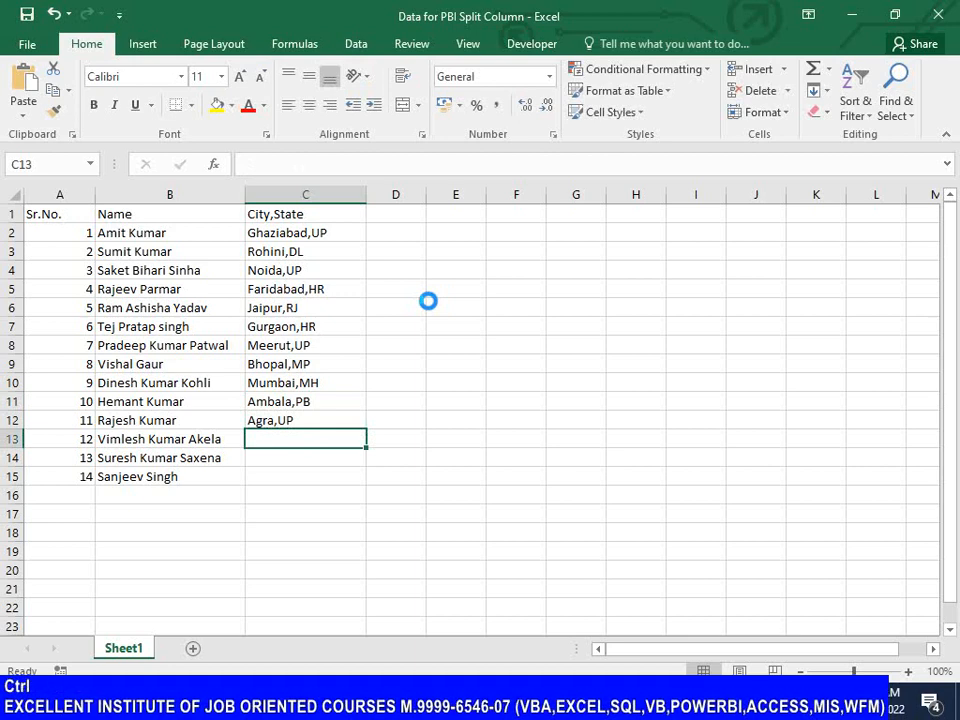
pyautogui.hotkey('ctrl', 's')
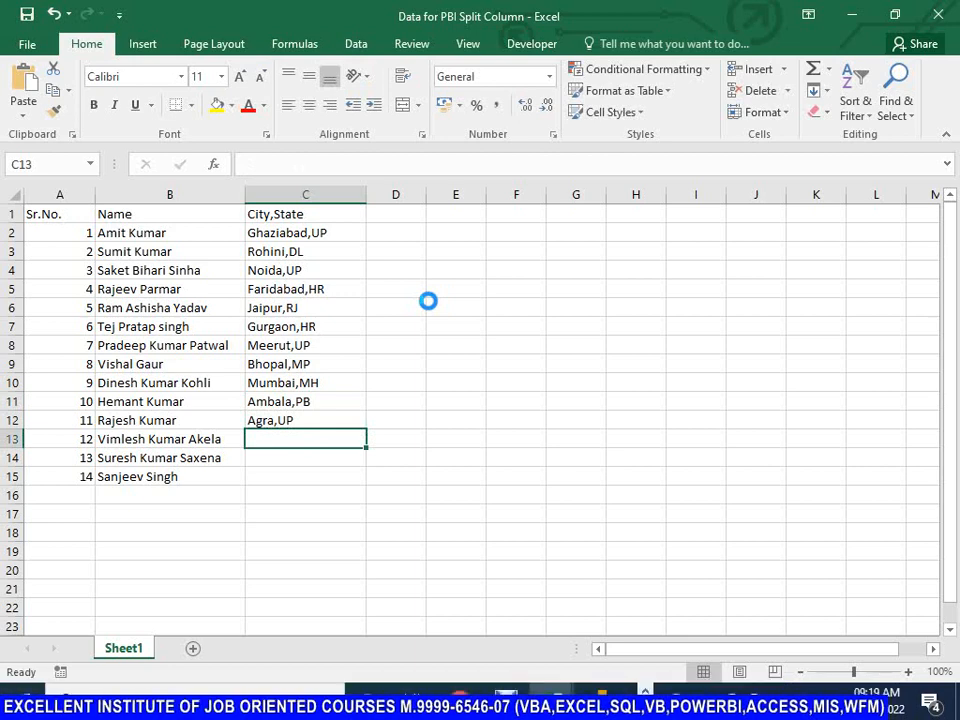
# Step: Enter Mayapuri,DL in cell C13 of the City,State column
pyautogui.write('Maypa')
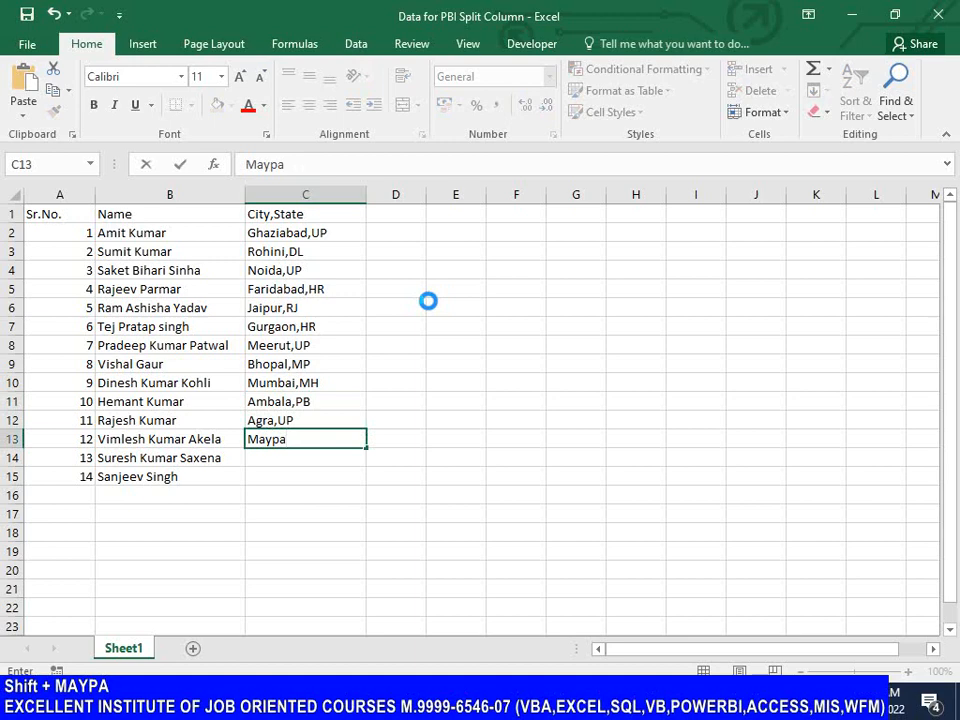
pyautogui.press('BackSpace')
pyautogui.write('apuri,')
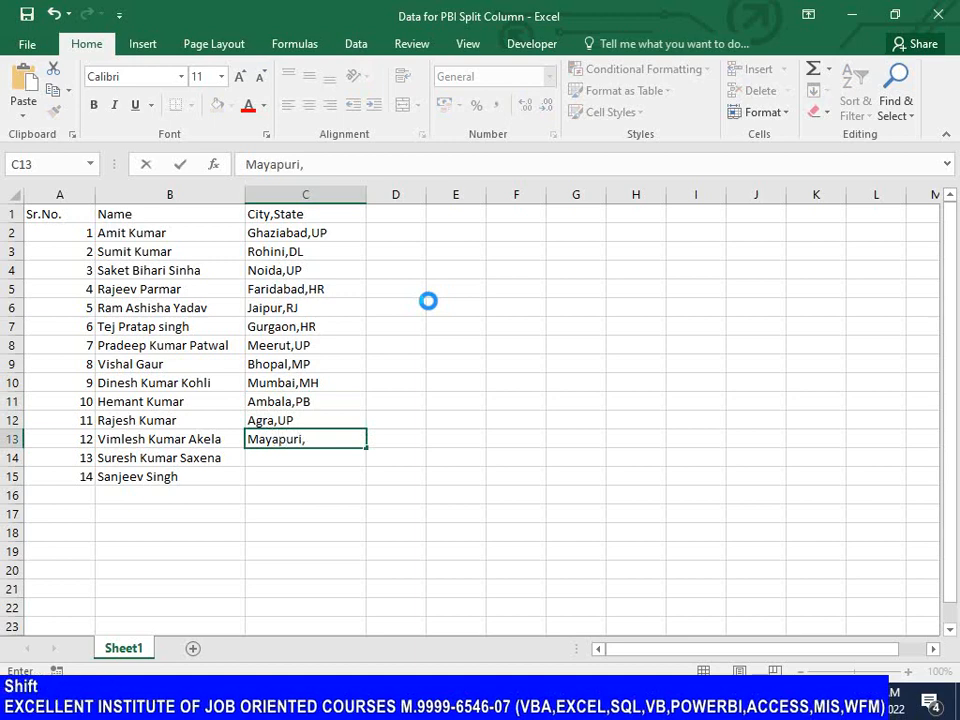
pyautogui.write('DL')
pyautogui.press('Return')
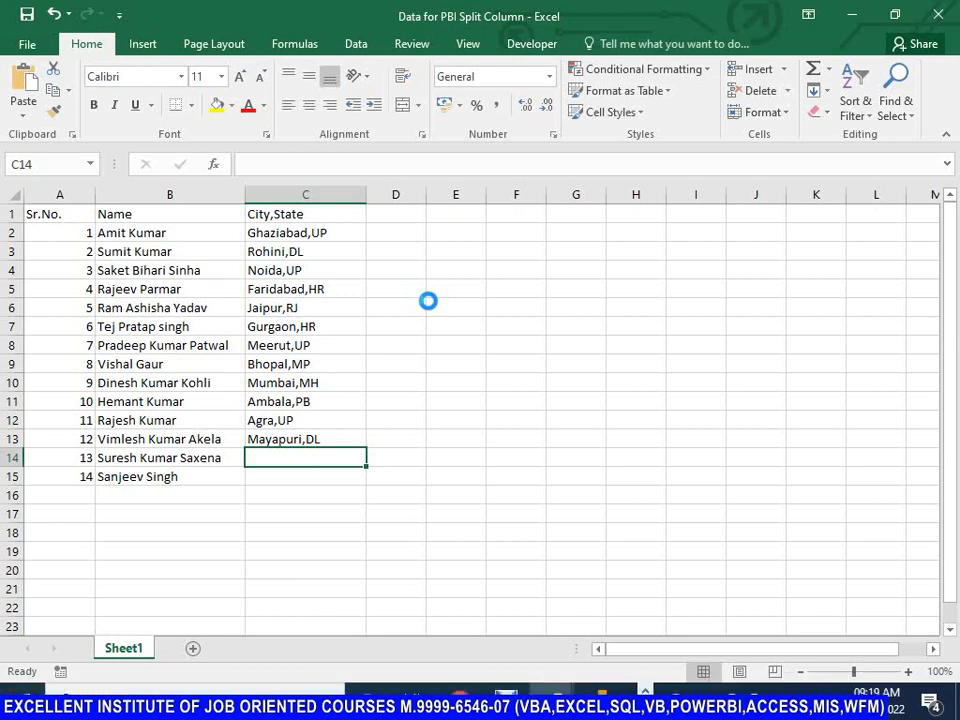
# Step: Enter Hapur,UP in cell C14 of the City,State column
pyautogui.press('shift')
pyautogui.write('Hpau')
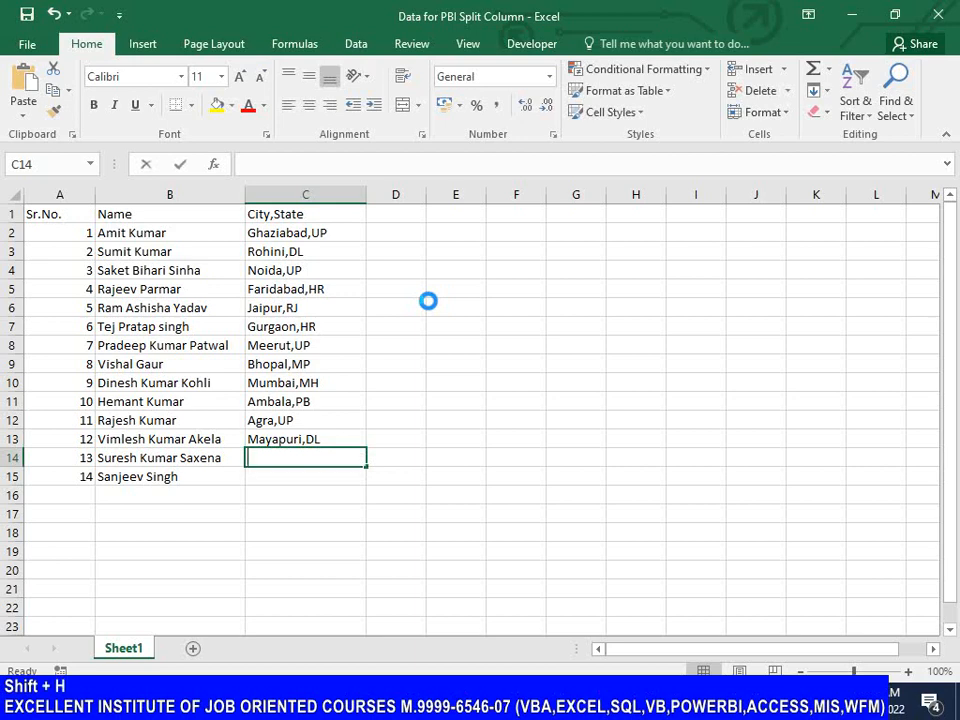
pyautogui.press('BackSpace')
pyautogui.press('BackSpace')
pyautogui.press('BackSpace')
pyautogui.write('a')
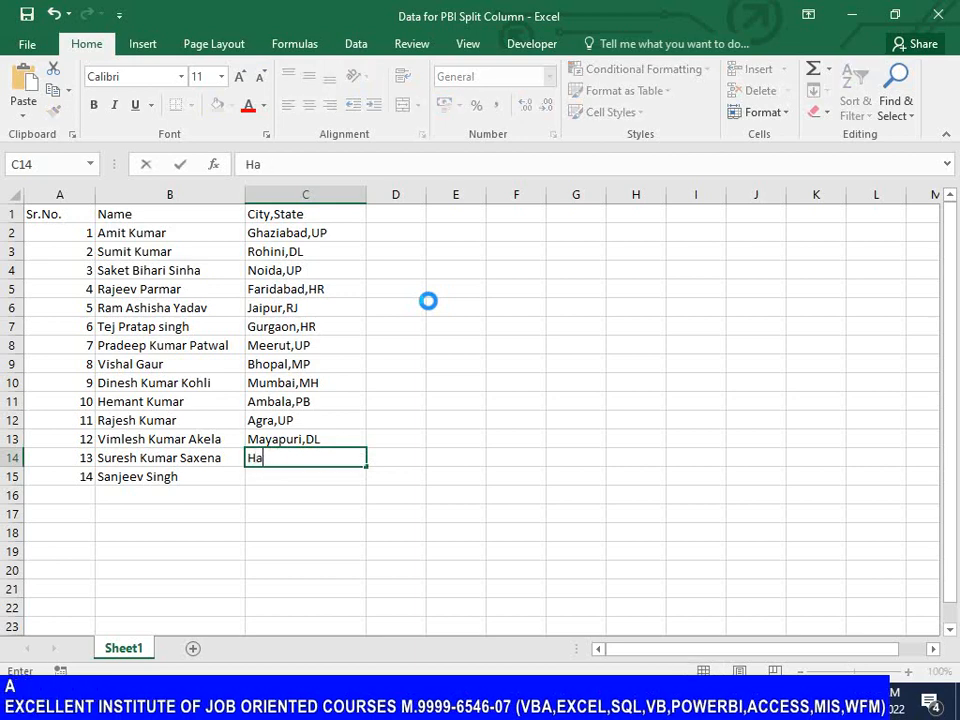
pyautogui.write('pur,UP')
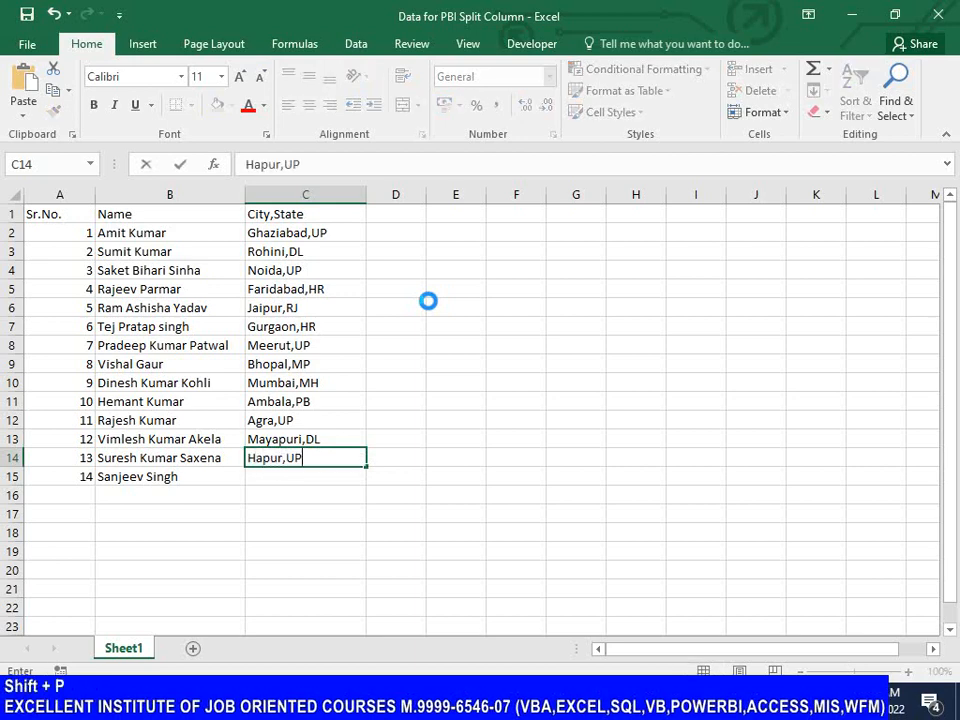
pyautogui.press('Return')
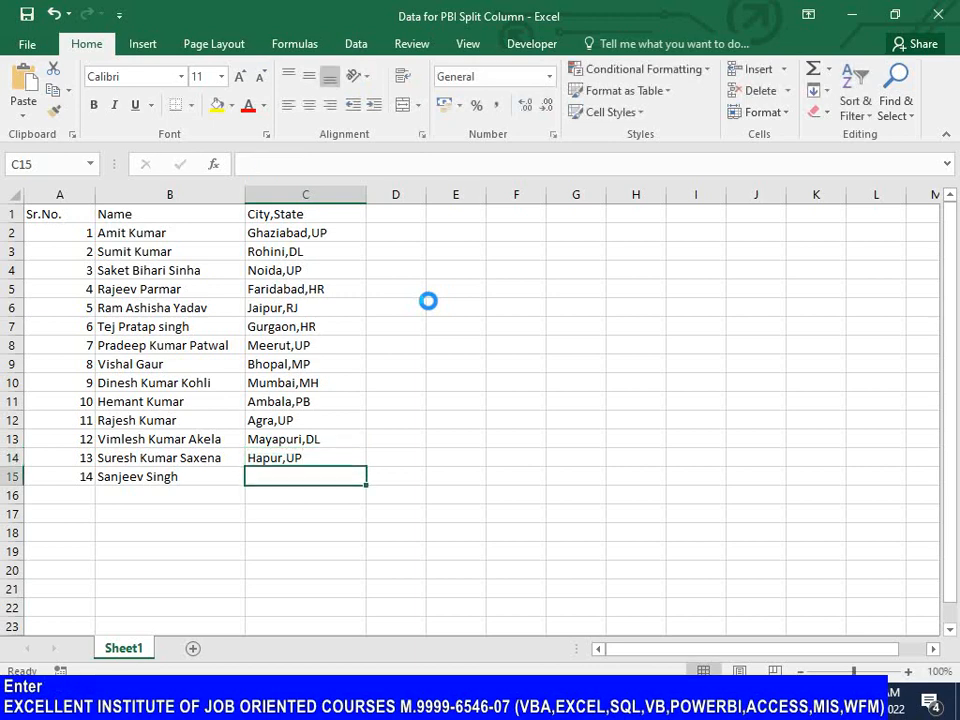
# Step: Enter Okhla,DL in cell C15 of the City,State column and return to its header cell
pyautogui.write('Okhla')
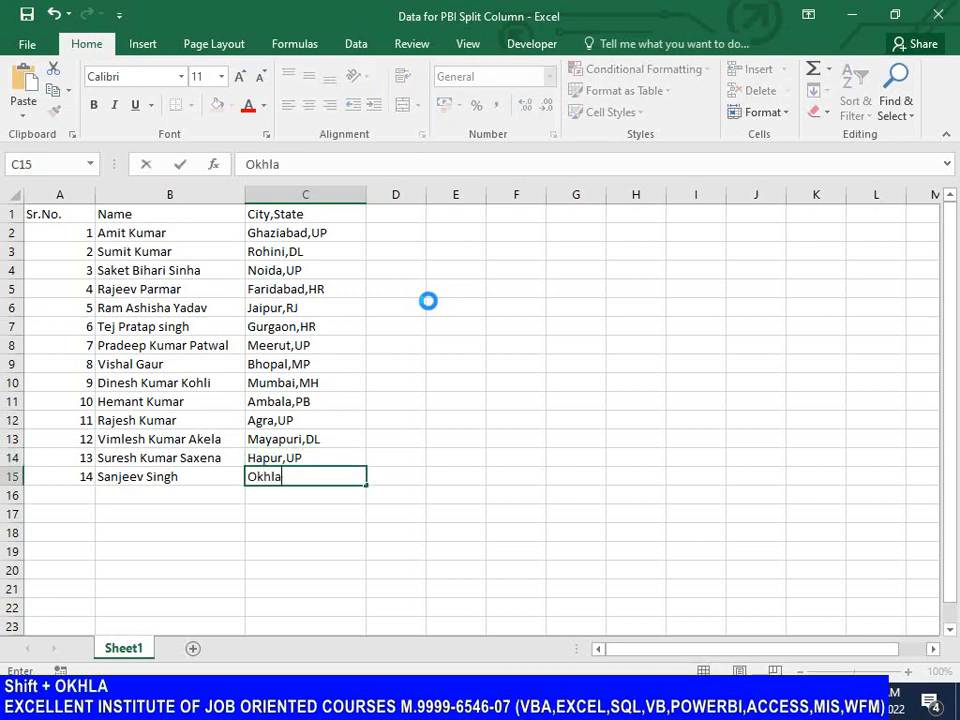
pyautogui.write(',DL')
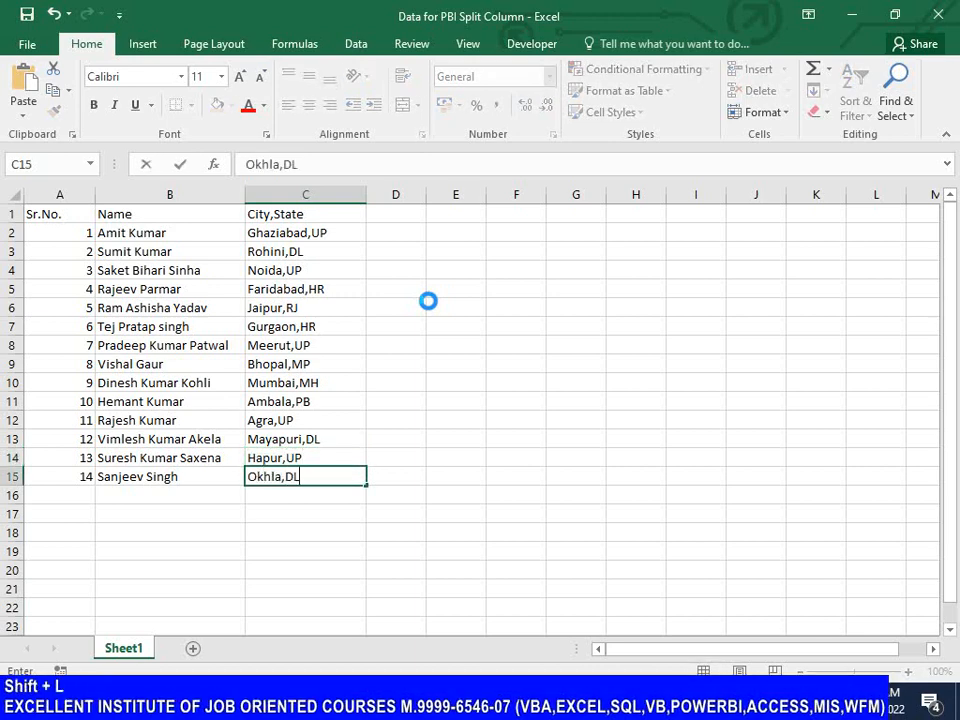
pyautogui.press('Tab')
pyautogui.press('Left')
pyautogui.hotkey('ctrl', 'Up')
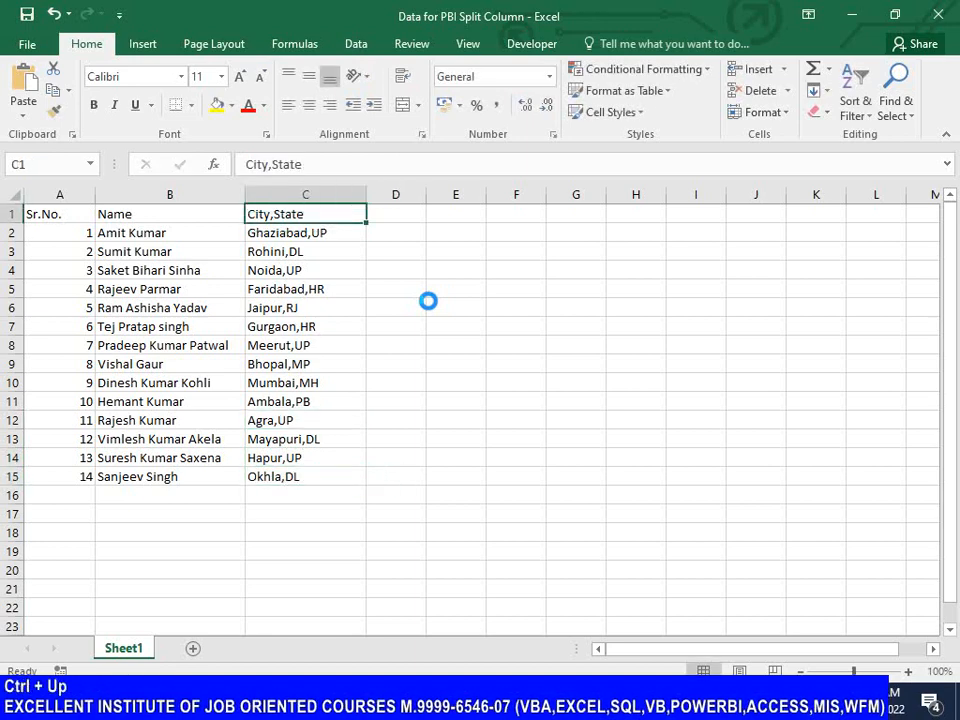
# Step: Save the workbook and select the empty header cell D1 beside the City,State column
pyautogui.hotkey('ctrl', 'Left')
pyautogui.hotkey('ctrl', 's')
pyautogui.press('Right')
pyautogui.press('Right')
pyautogui.press('Right')
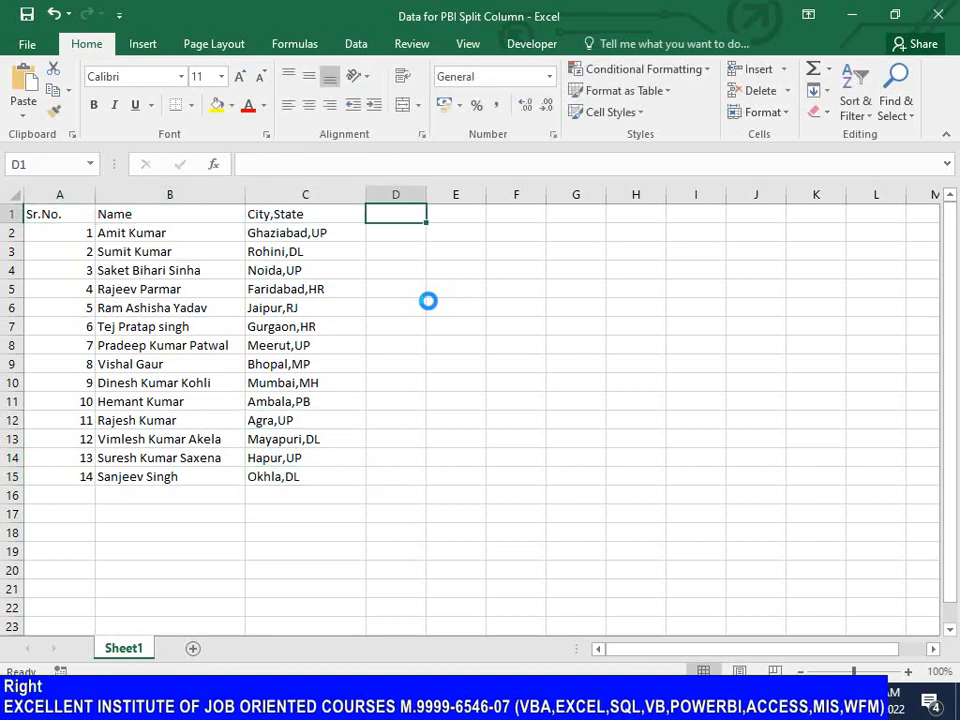
pyautogui.press('Right')
pyautogui.press('Left')
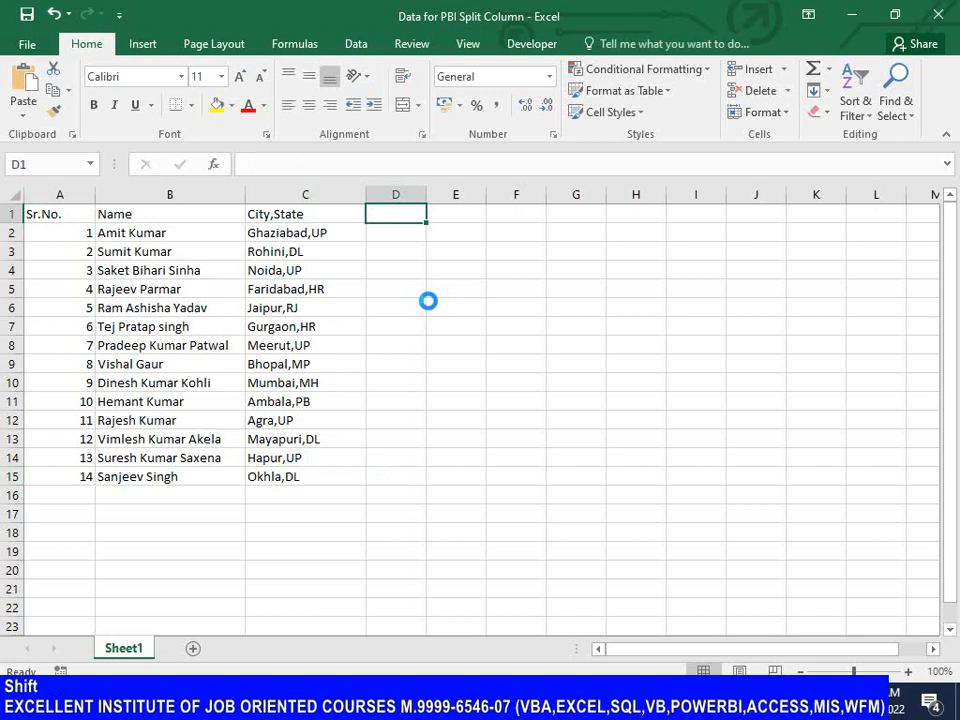
pyautogui.write('Mobiu')
pyautogui.press('BackSpace')
pyautogui.press('BackSpace')
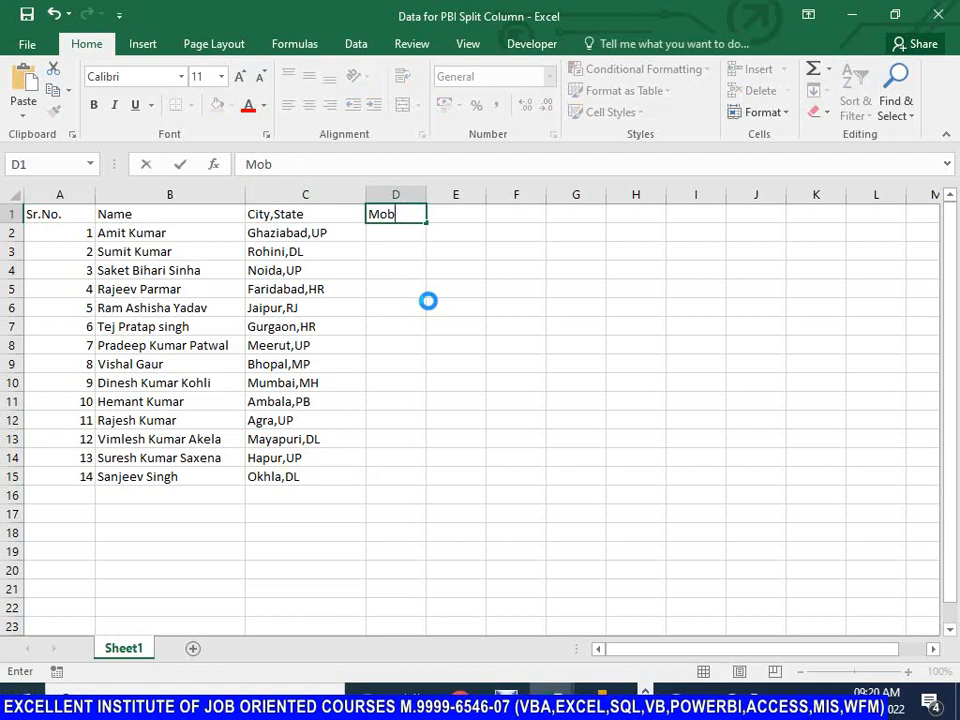
pyautogui.press('Escape')
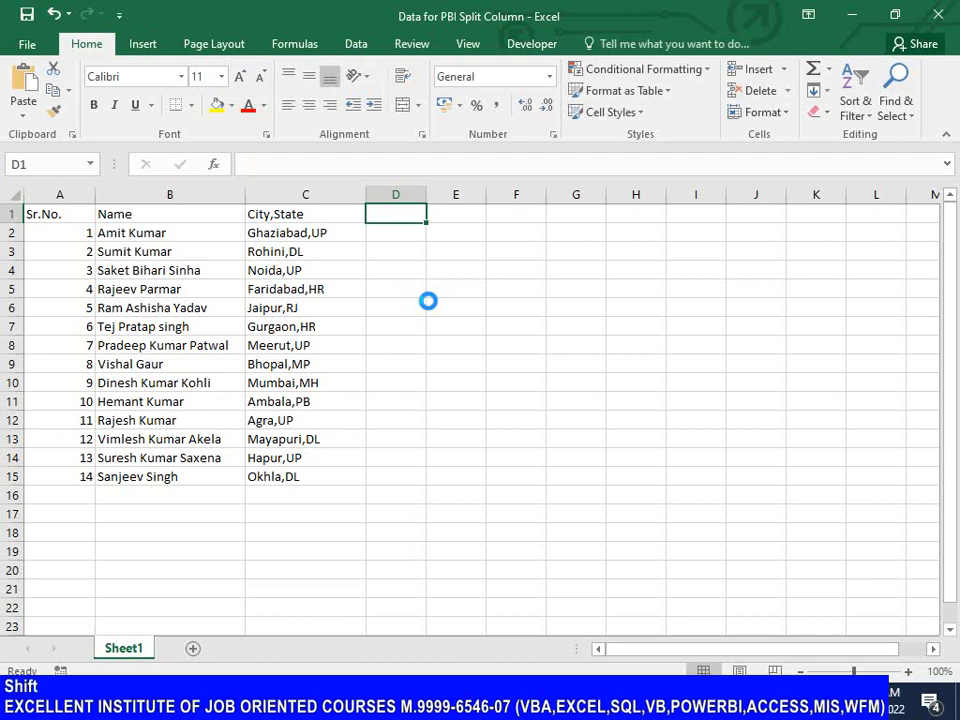
# Step: Enter Vehicle No as the column header in cell D1
pyautogui.write('Vehic')
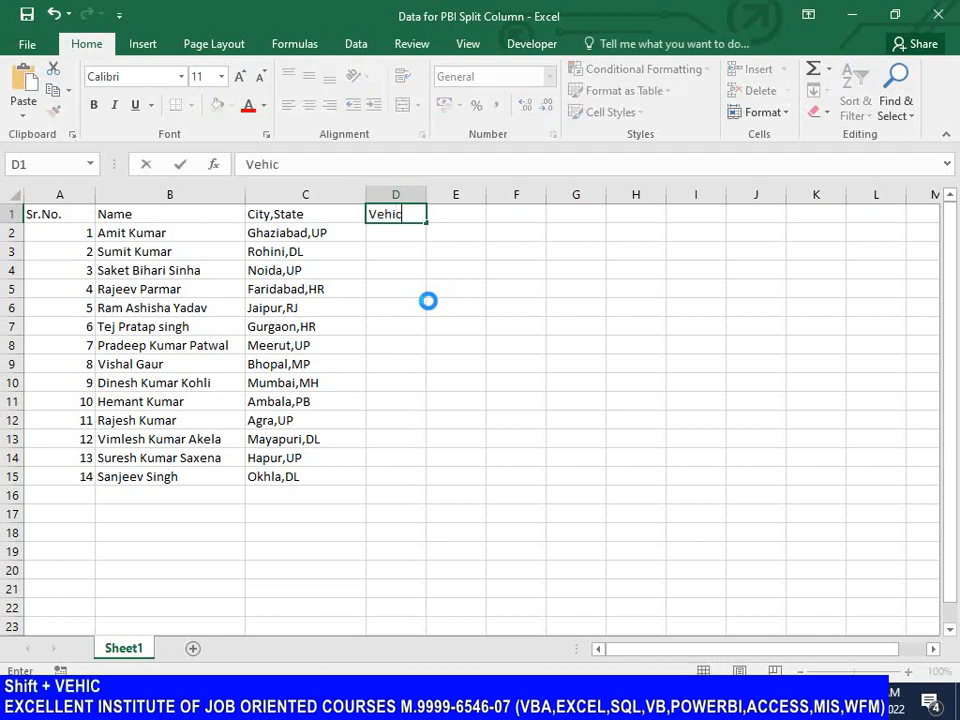
pyautogui.write('le No')
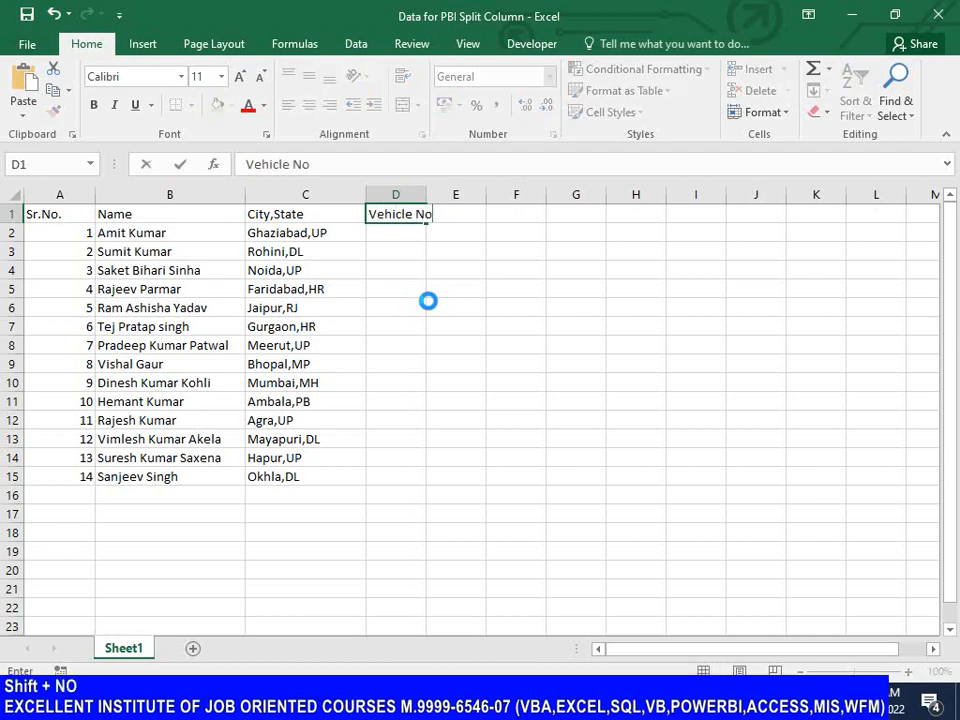
pyautogui.press('Return')
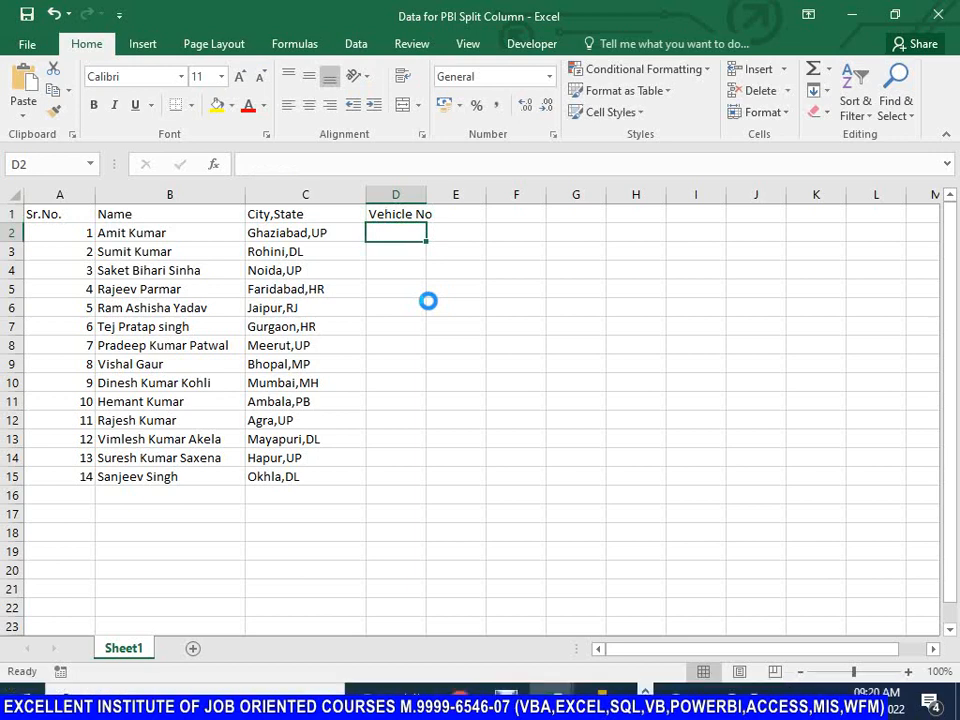
pyautogui.write('UP')
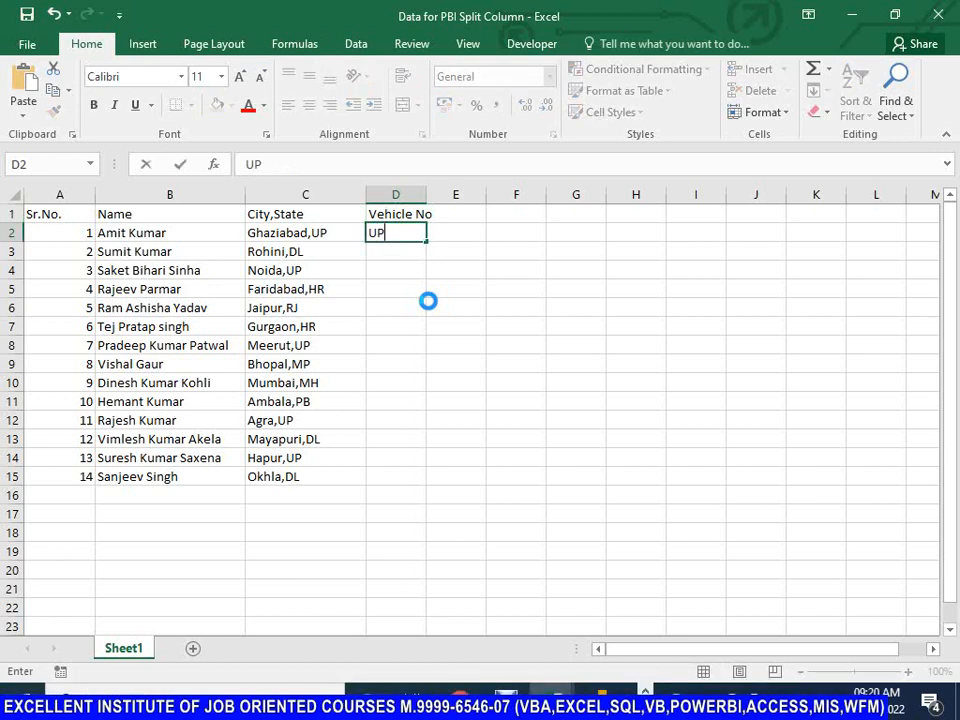
pyautogui.write('14ak')
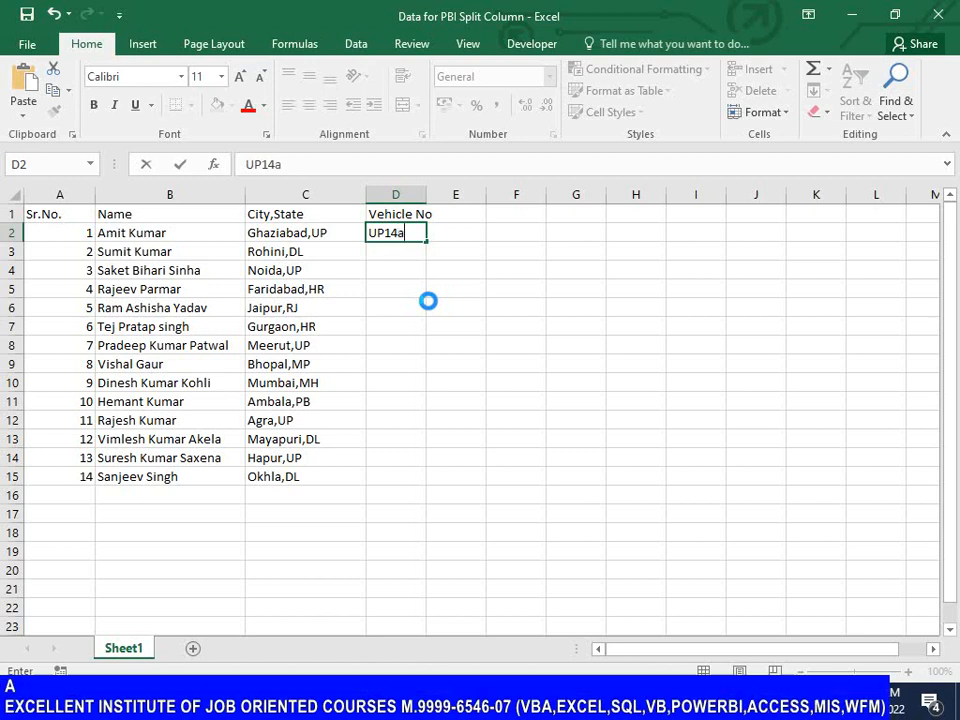
pyautogui.press('BackSpace')
pyautogui.press('BackSpace')
pyautogui.press('capslock')
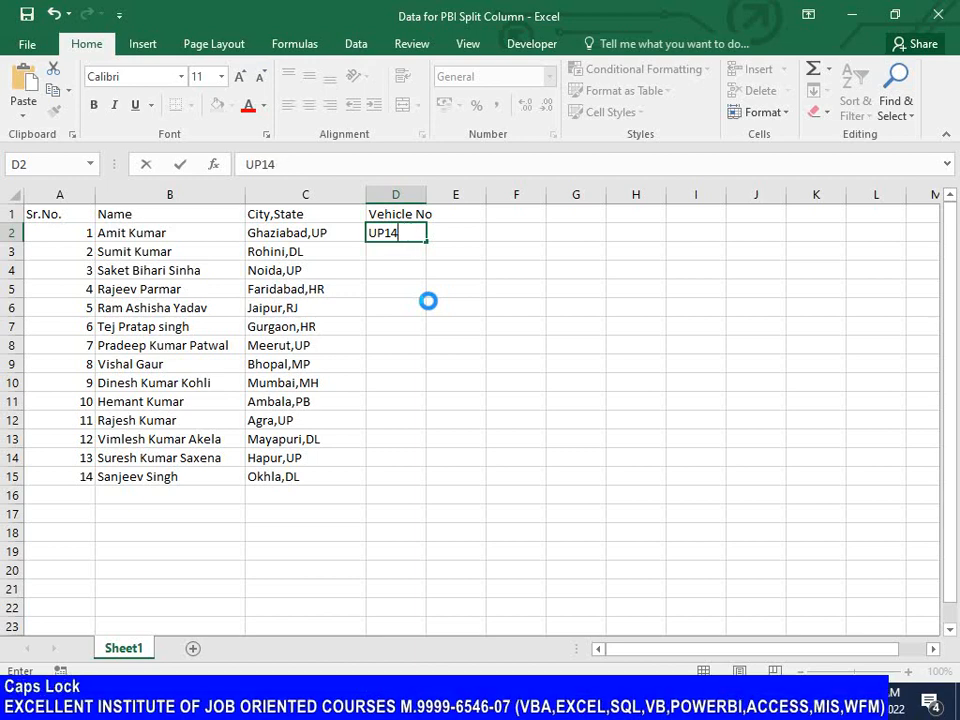
pyautogui.write('AK')
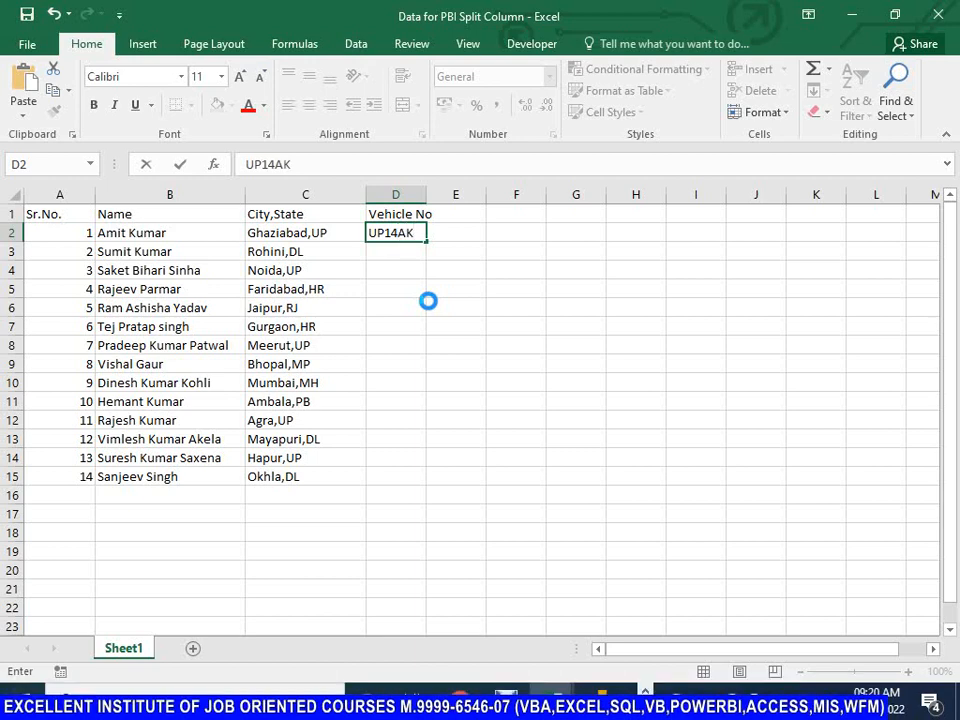
pyautogui.write('2035')
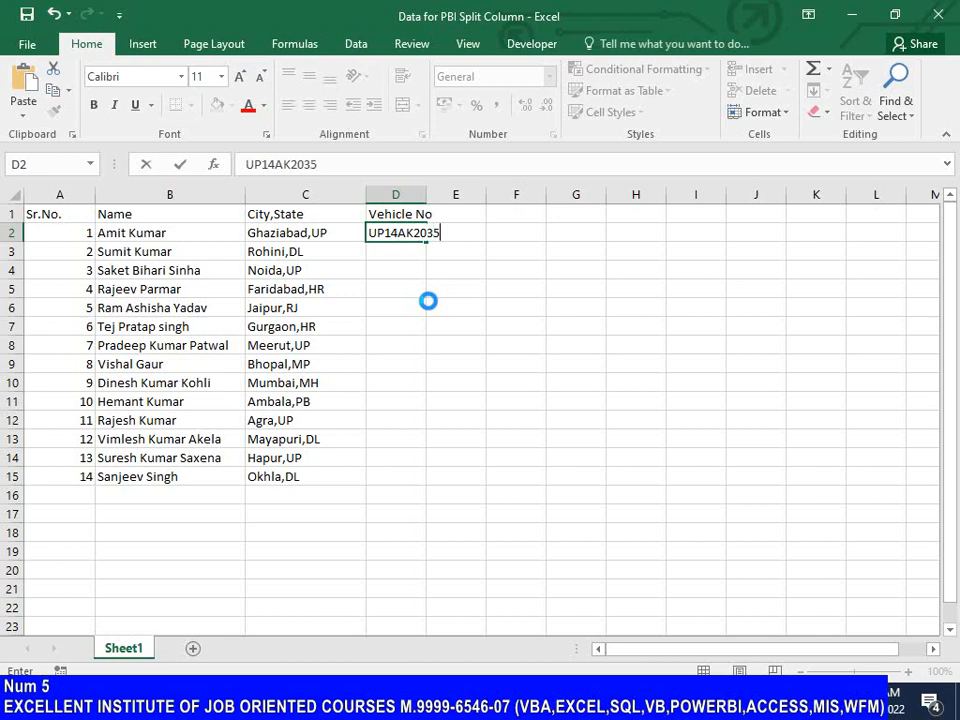
pyautogui.press('Return')
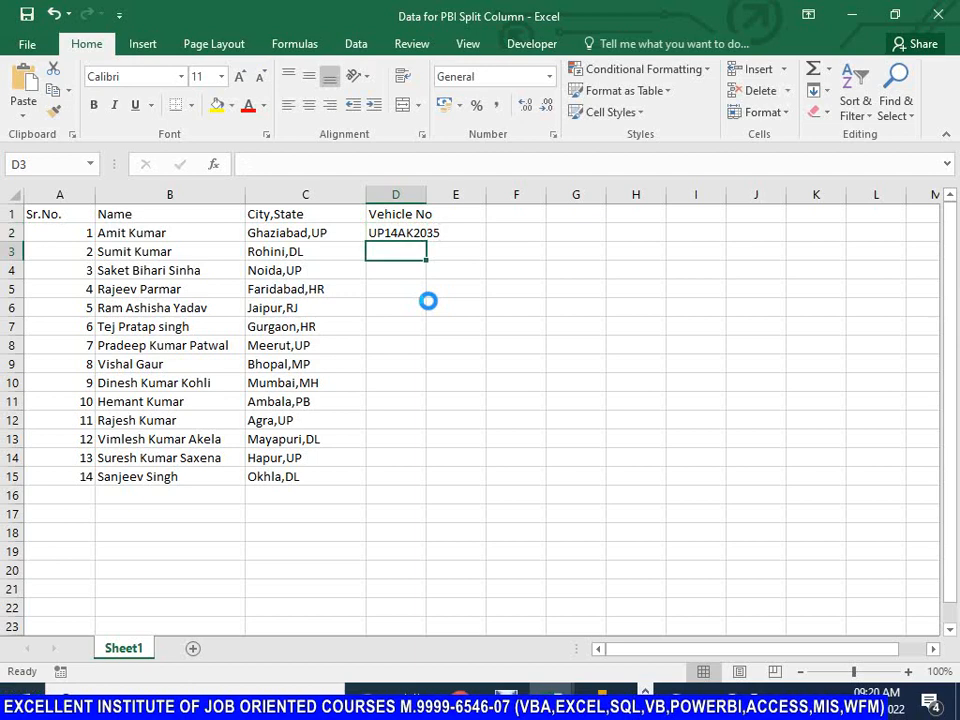
pyautogui.write('dl')
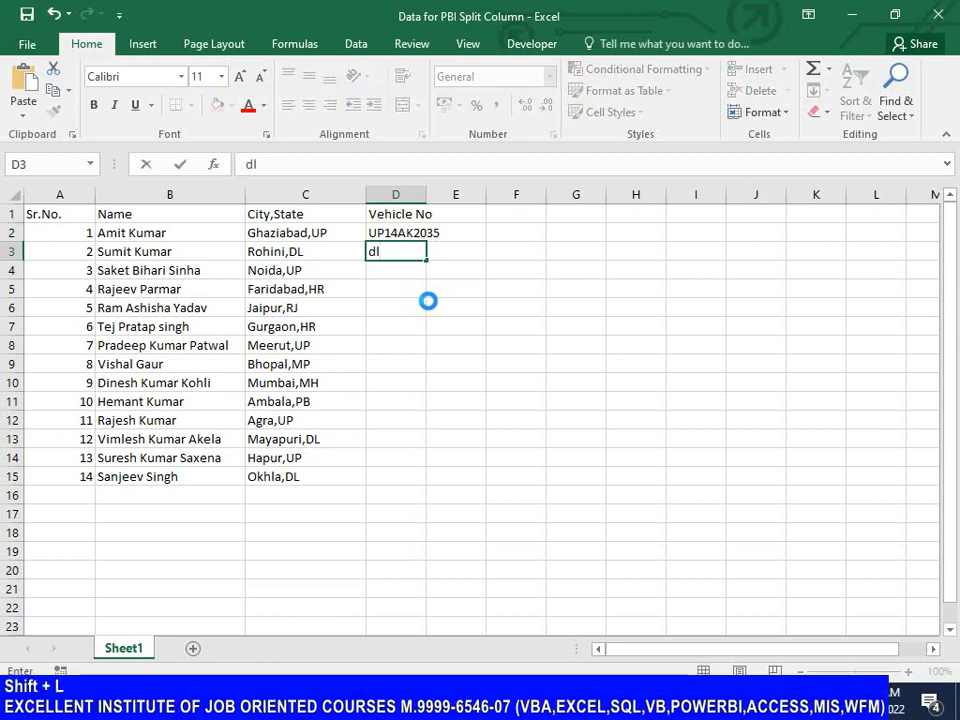
pyautogui.press('BackSpace')
pyautogui.press('BackSpace')
pyautogui.write('DL')
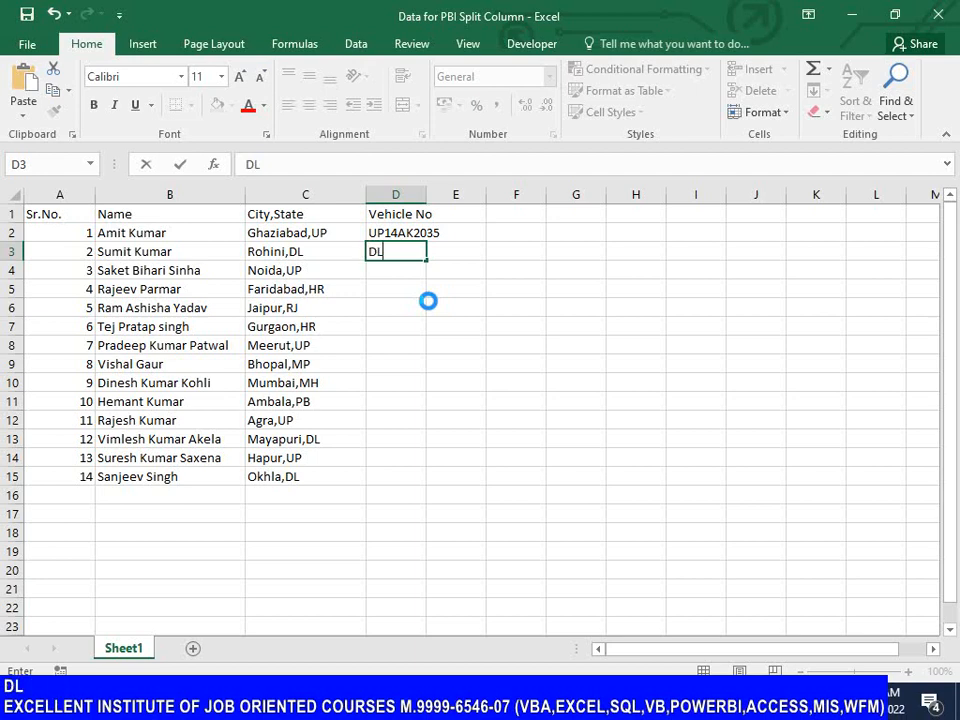
pyautogui.write('8S')
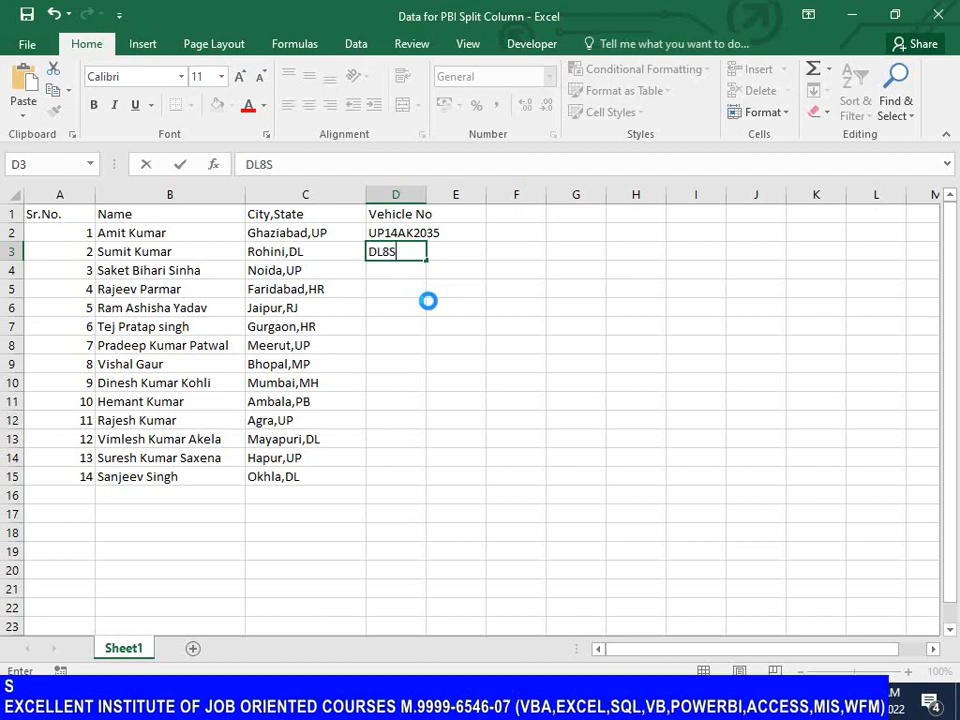
pyautogui.write('AK6546')
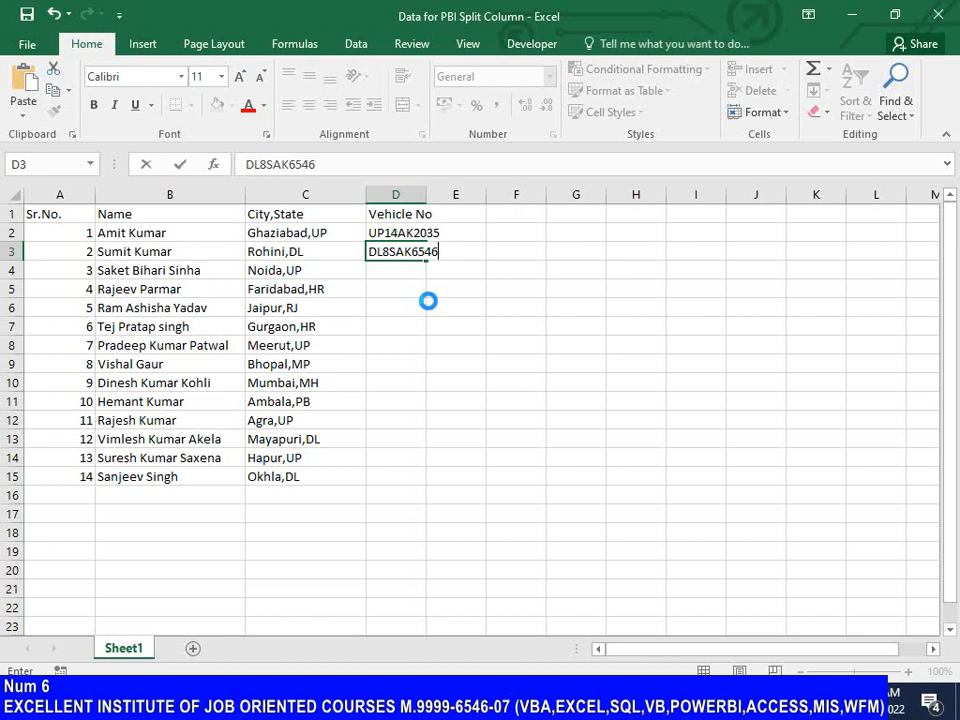
pyautogui.press('Return')
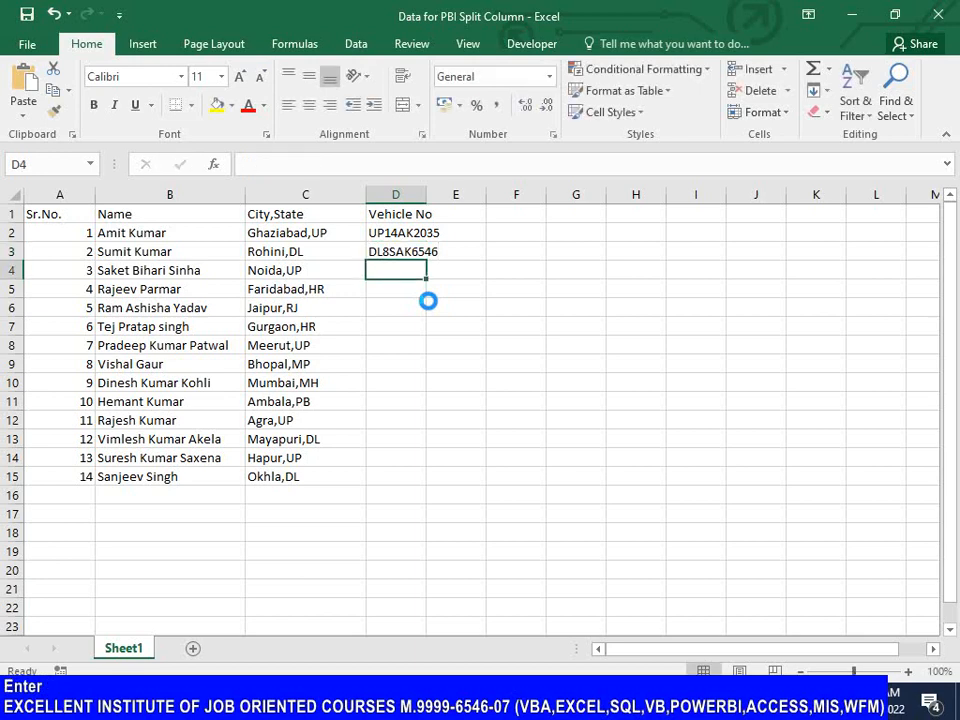
pyautogui.write('UP16')
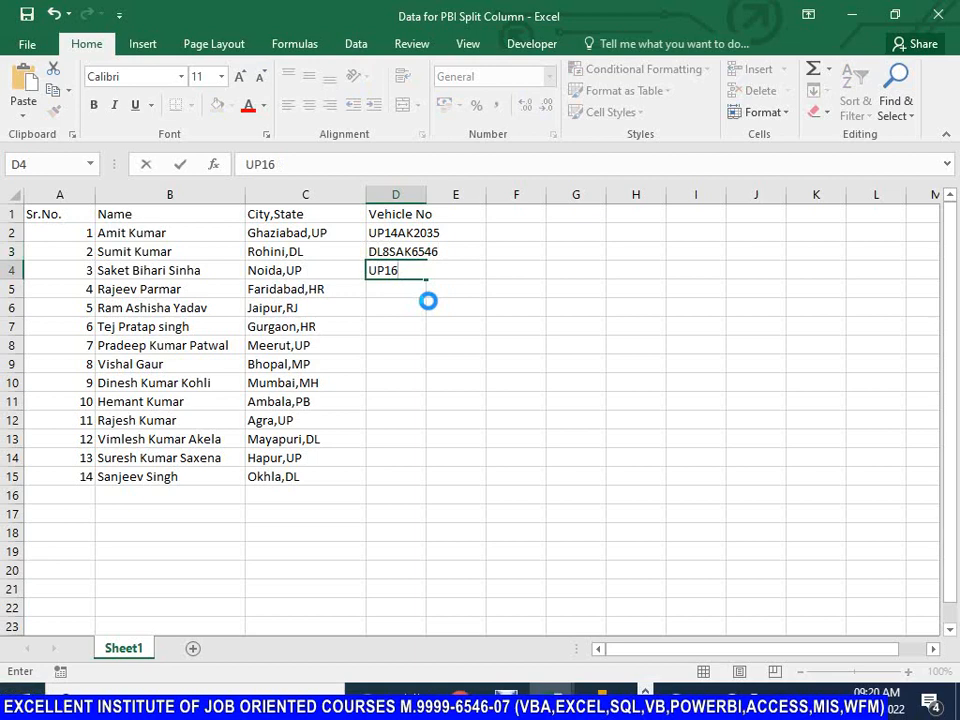
pyautogui.write('SD4563')
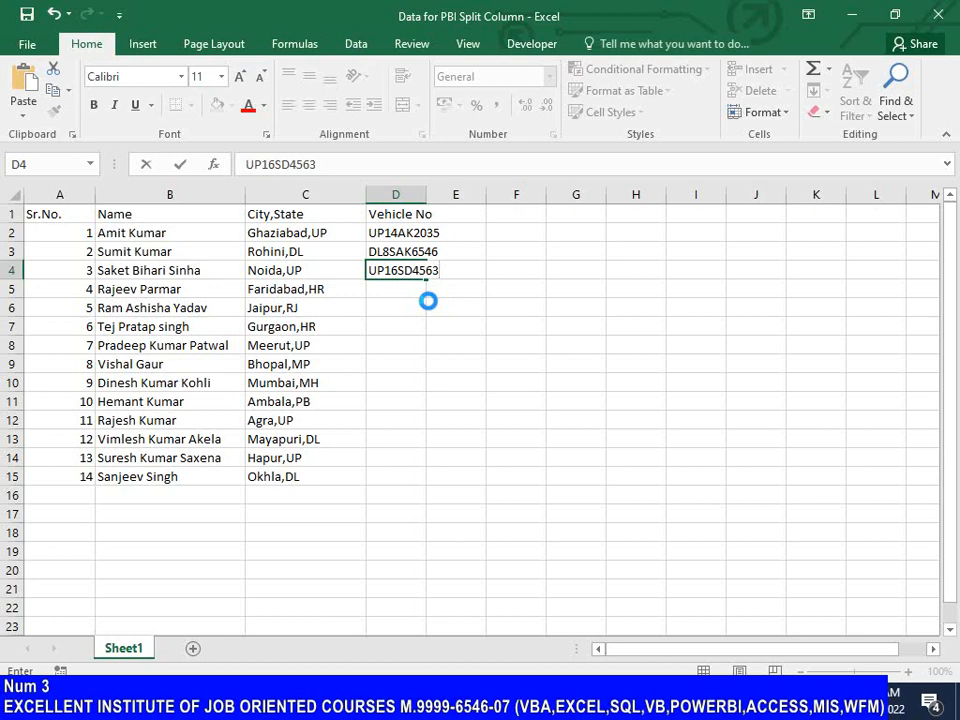
pyautogui.press('Return')
pyautogui.write('HR')
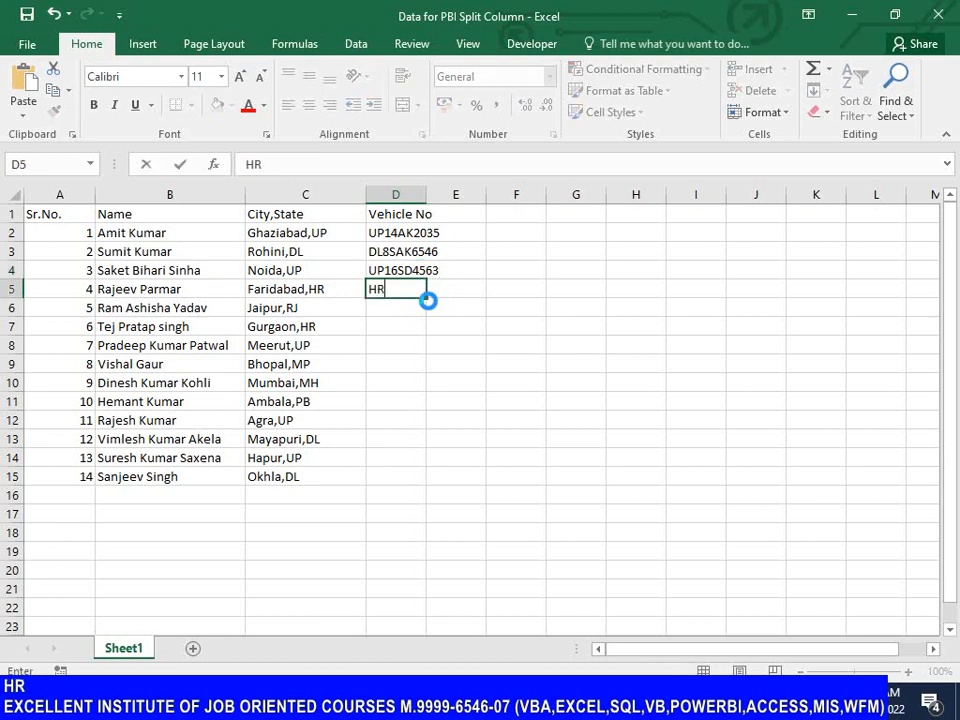
pyautogui.write('85')
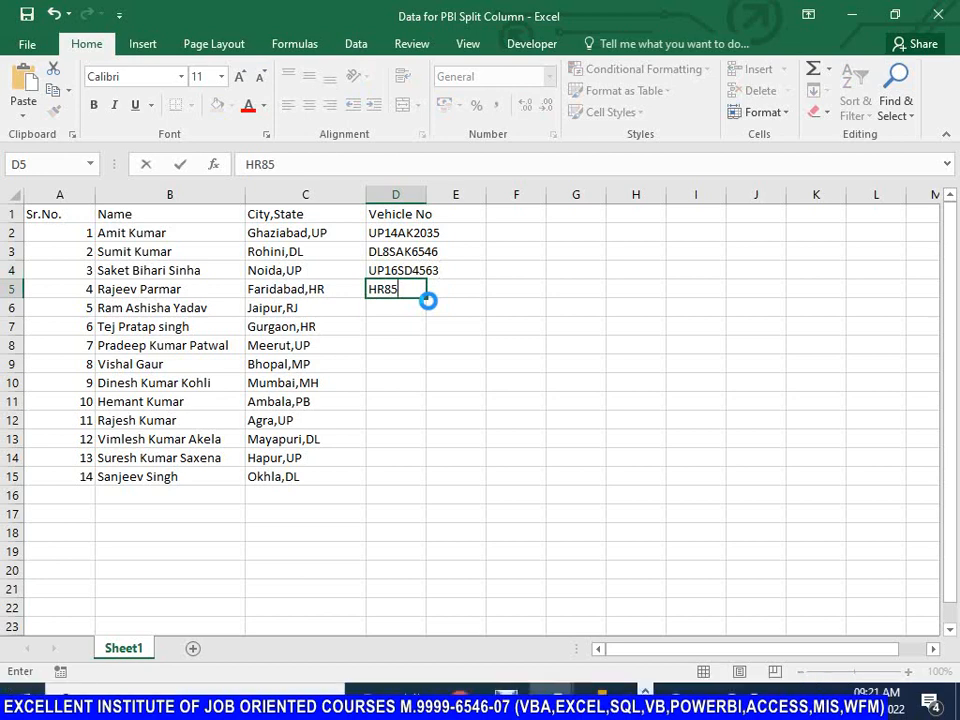
pyautogui.write('FV1')
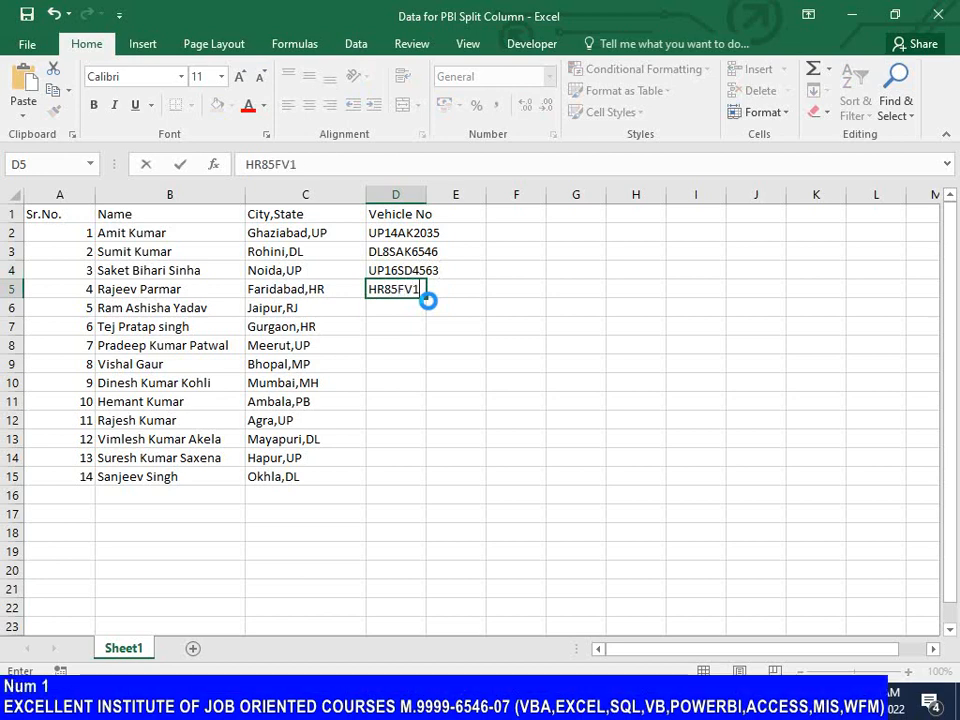
pyautogui.write('235')
pyautogui.press('Return')
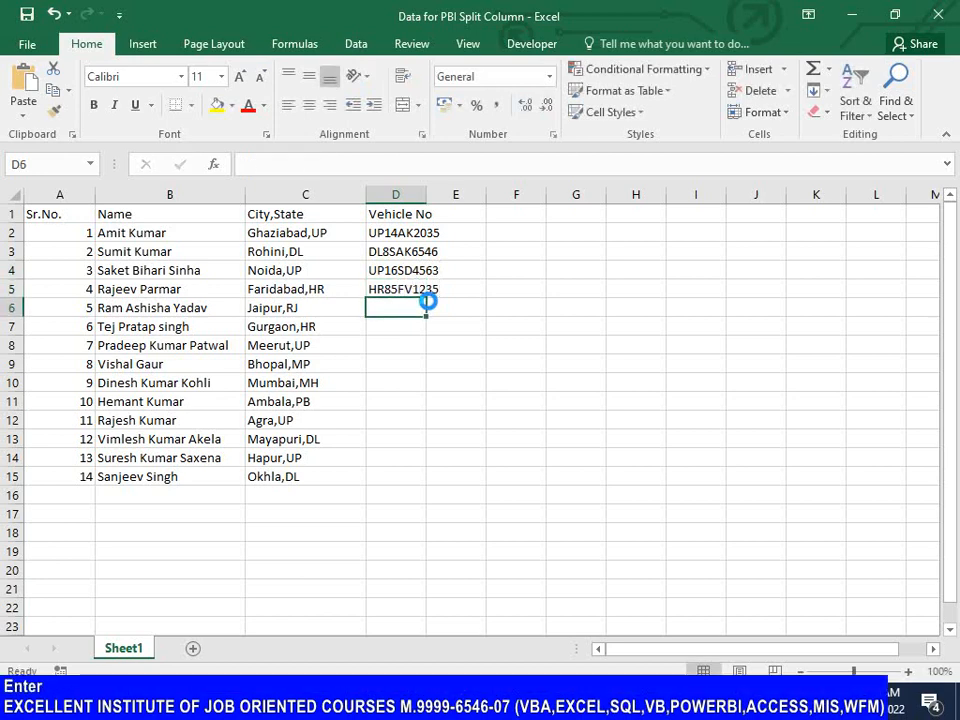
pyautogui.write('RJ')
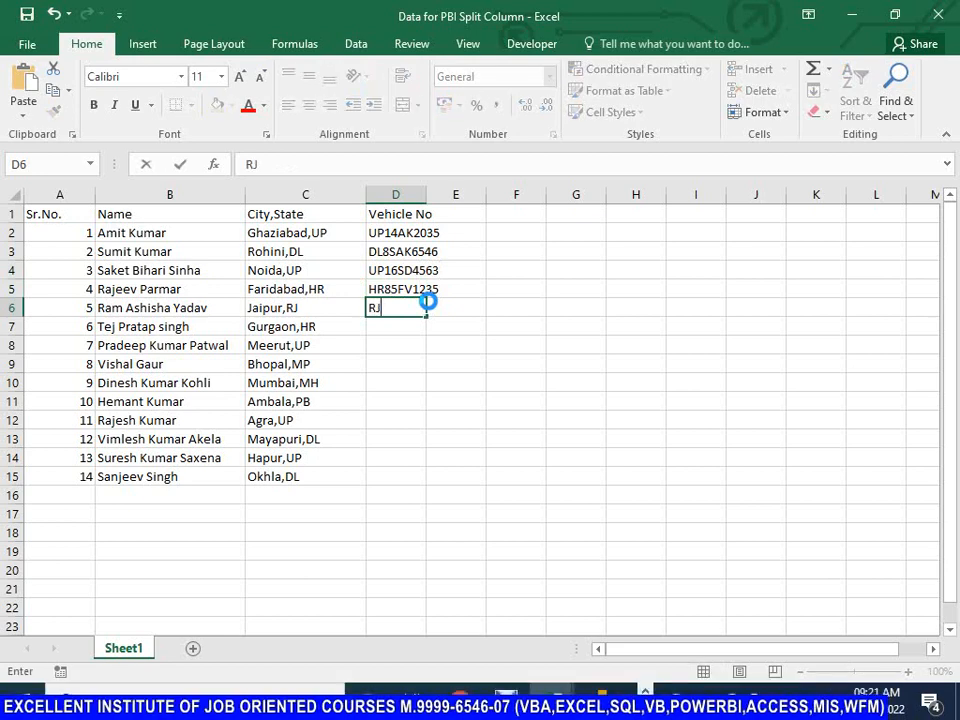
pyautogui.write('16')
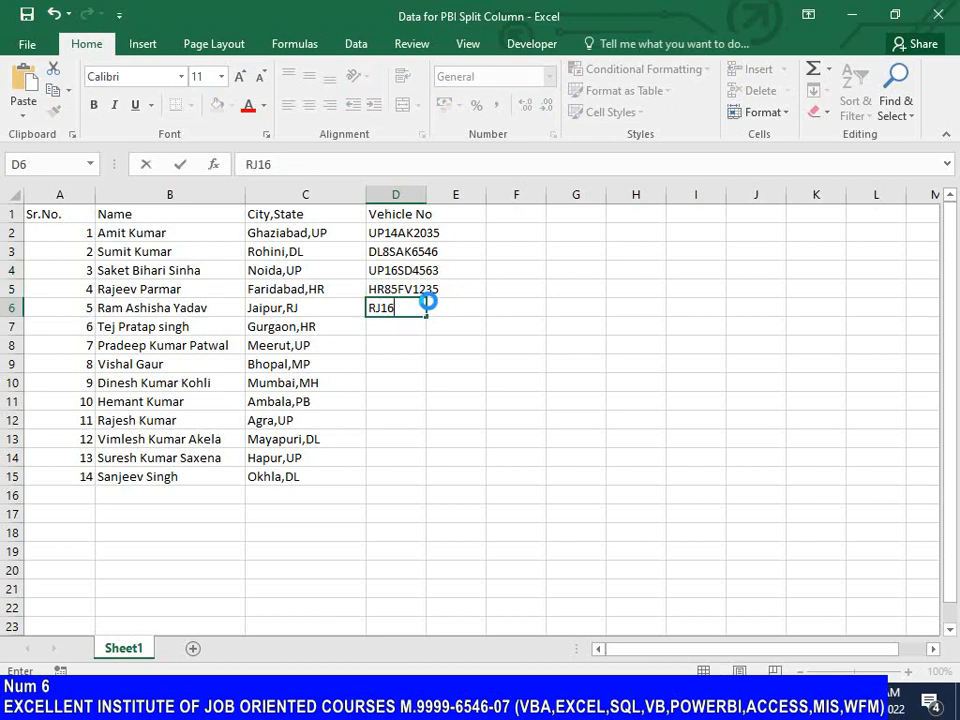
pyautogui.write('FH')
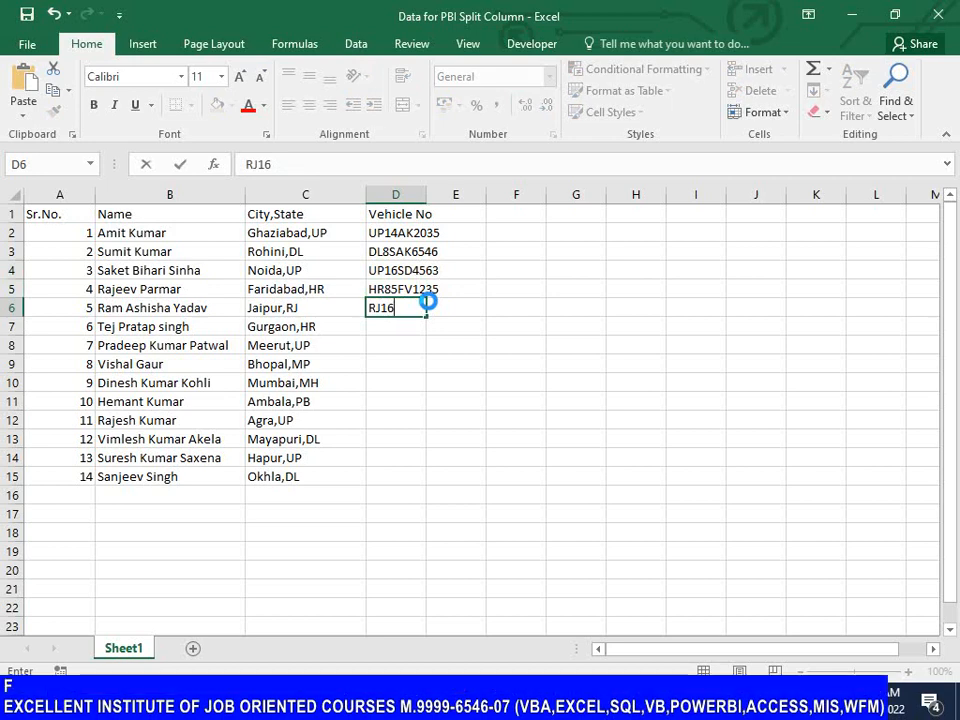
pyautogui.write('2563')
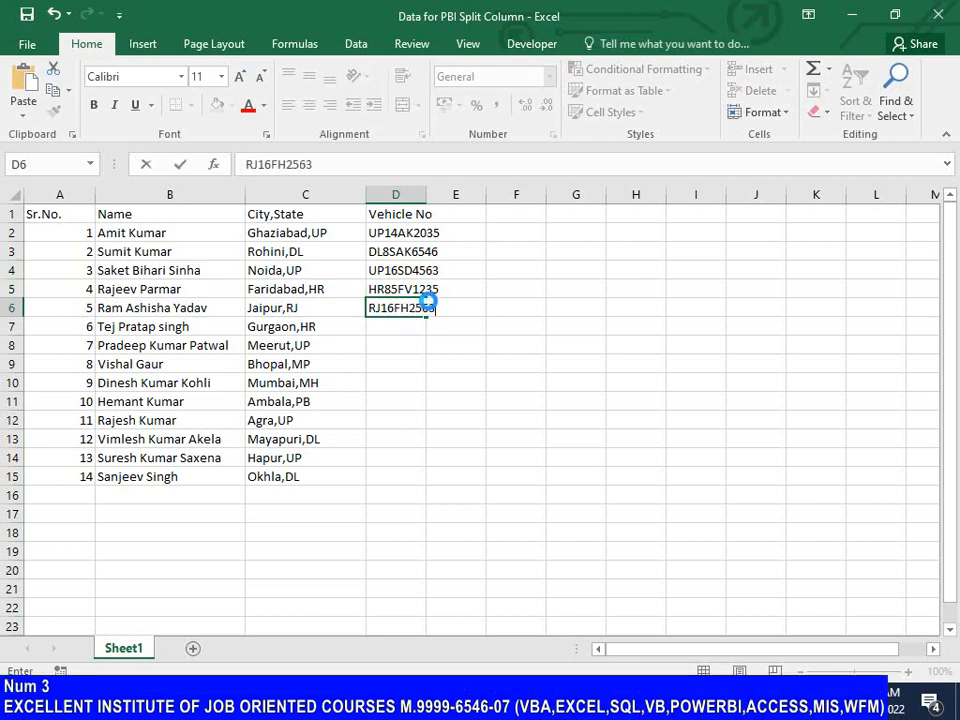
pyautogui.press('Return')
pyautogui.write('HR')
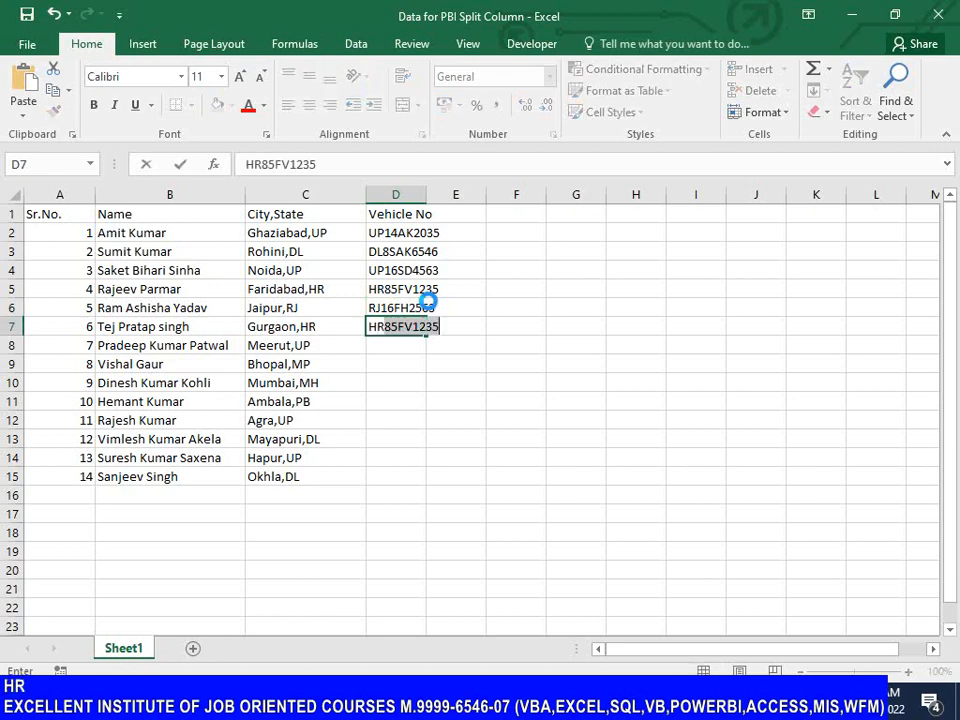
pyautogui.write('80')
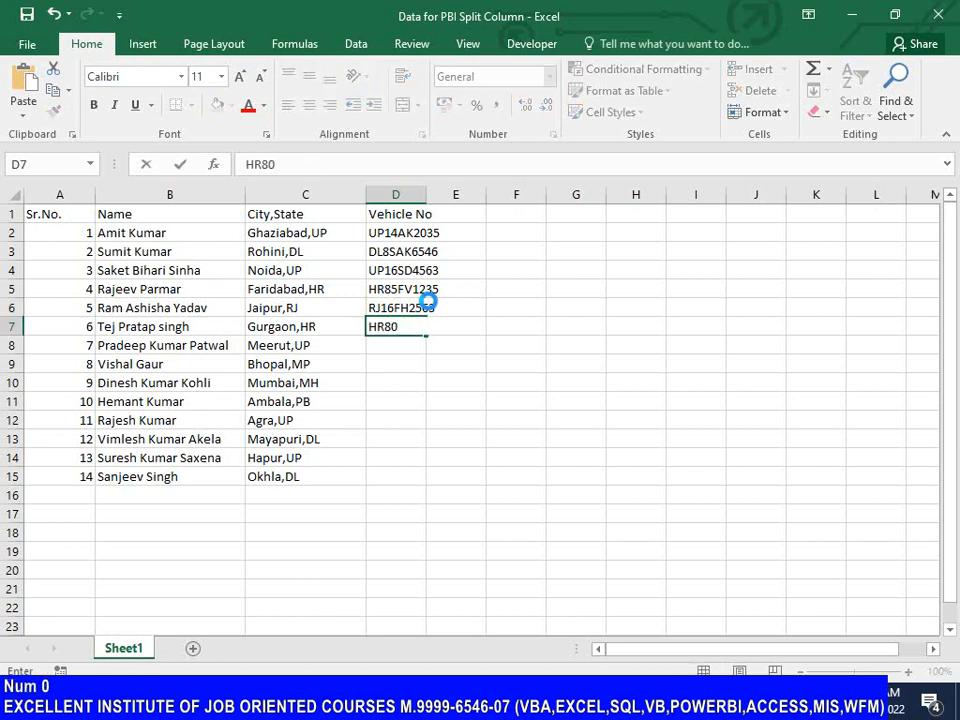
pyautogui.write('JH459')
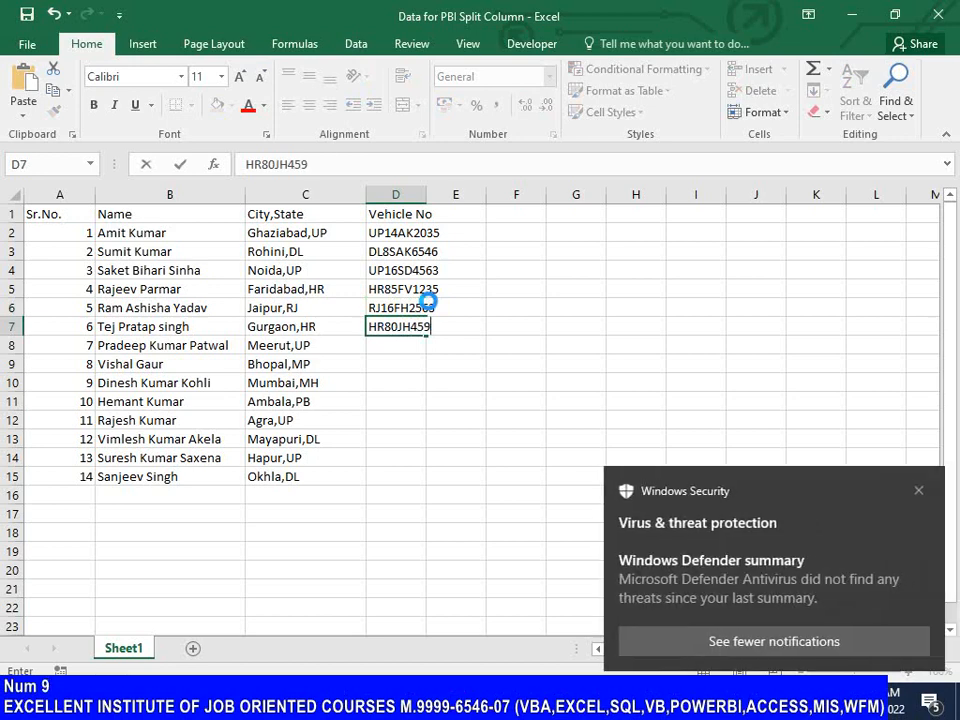
pyautogui.write('3')
pyautogui.press('Return')
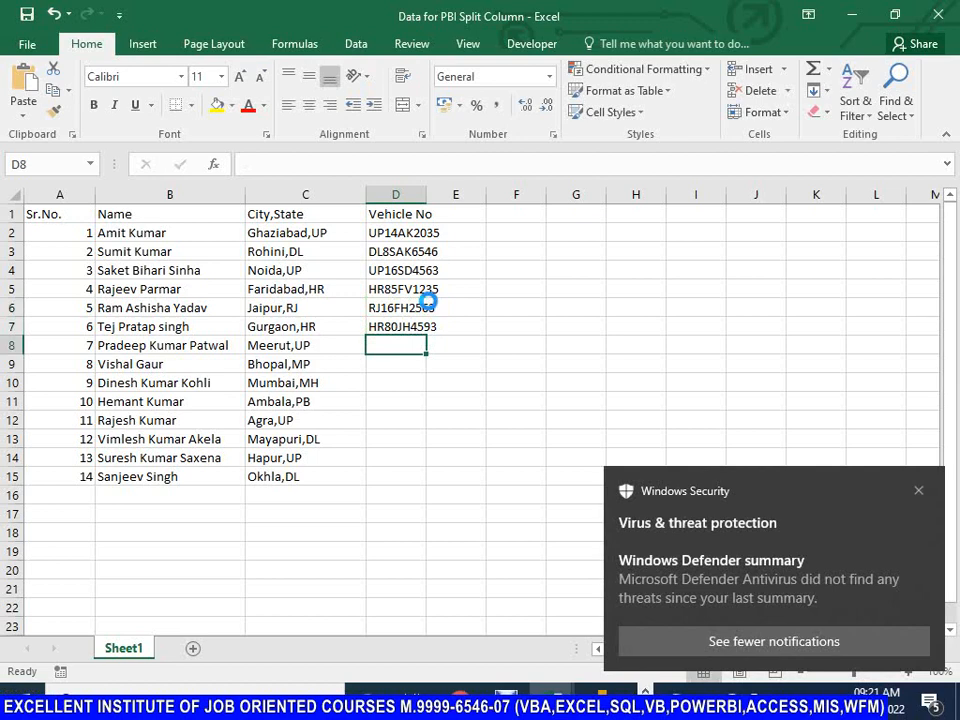
pyautogui.write('UP')
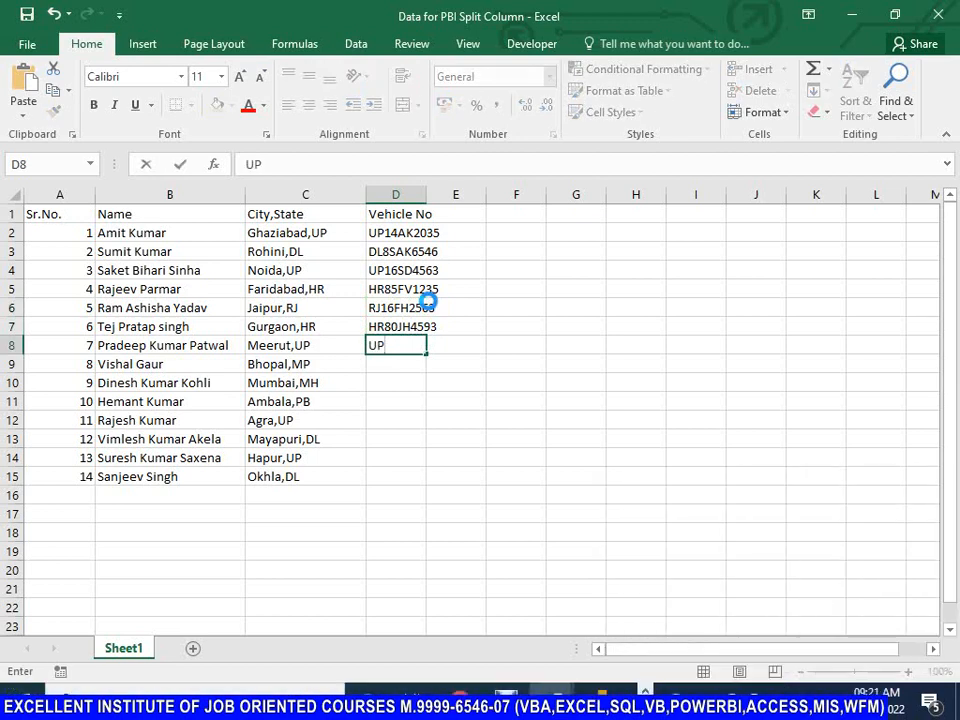
pyautogui.write('13')
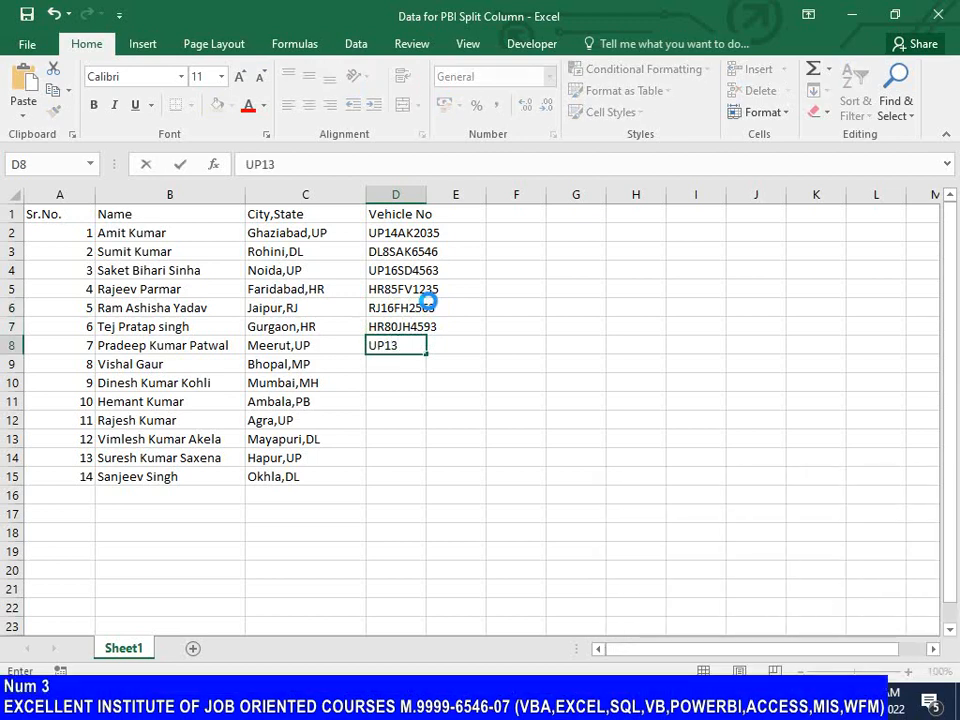
pyautogui.write('SD958')
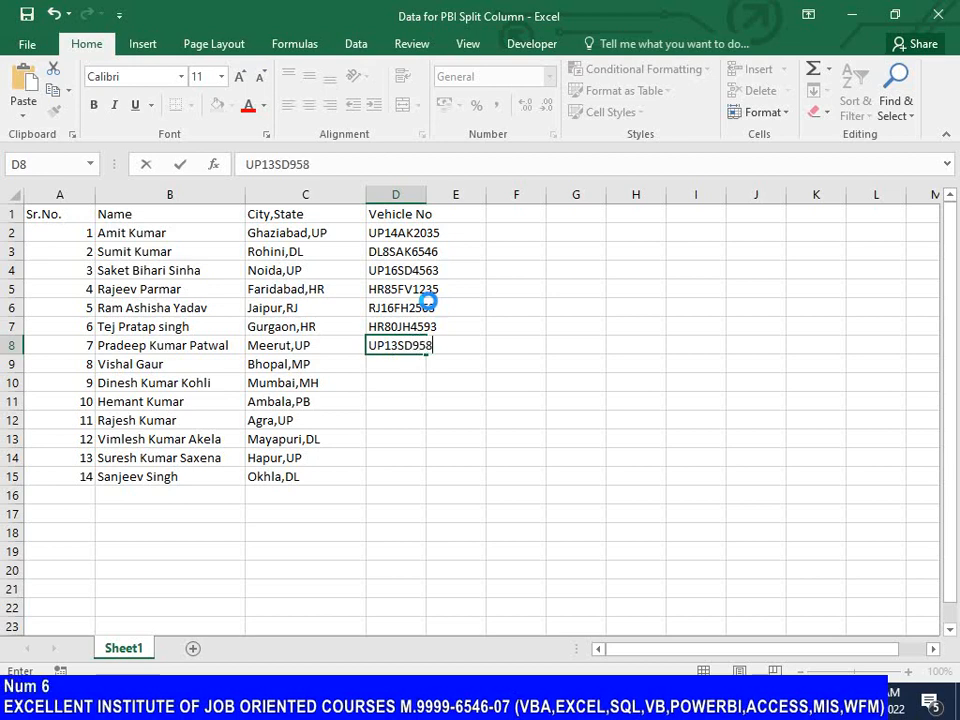
pyautogui.write('6')
pyautogui.press('Return')
pyautogui.write('MPS')
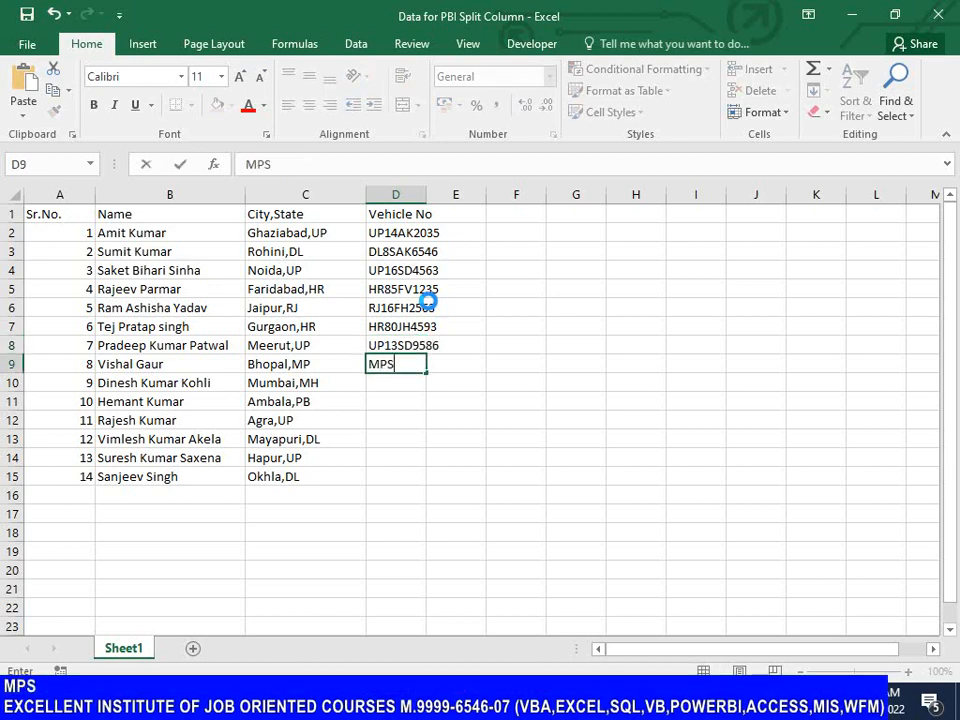
pyautogui.write('2DE')
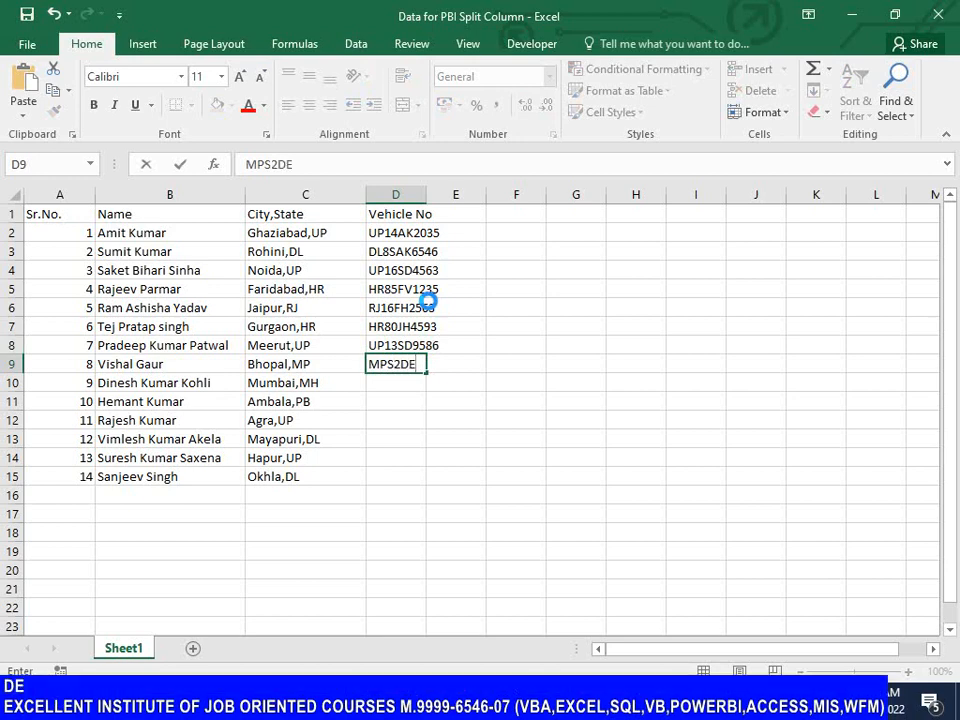
pyautogui.write('5582')
pyautogui.press('Return')
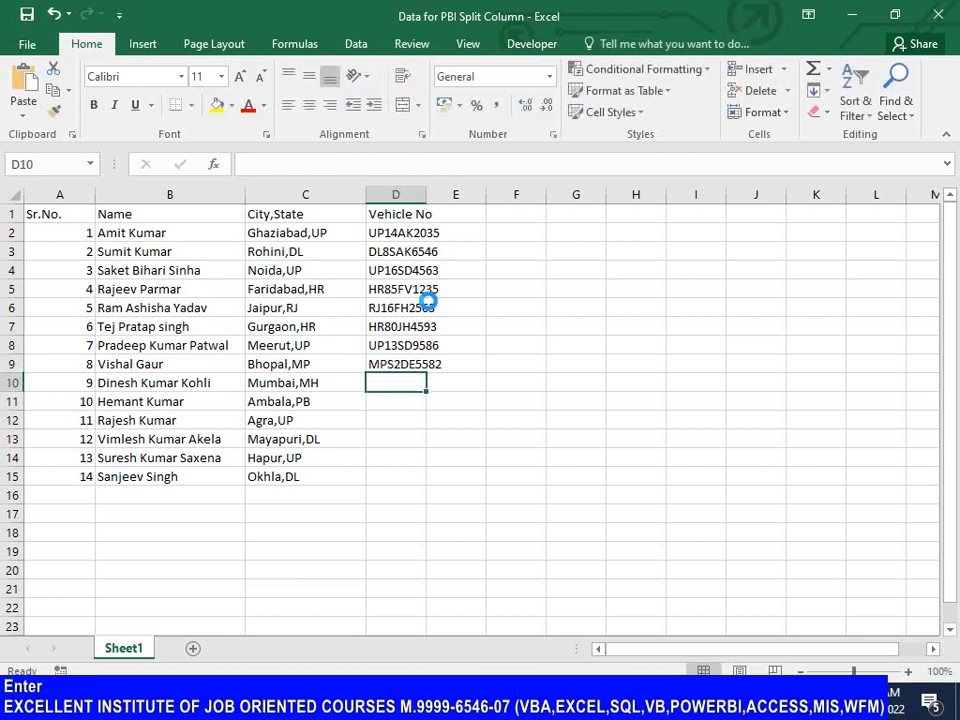
pyautogui.write('MH')
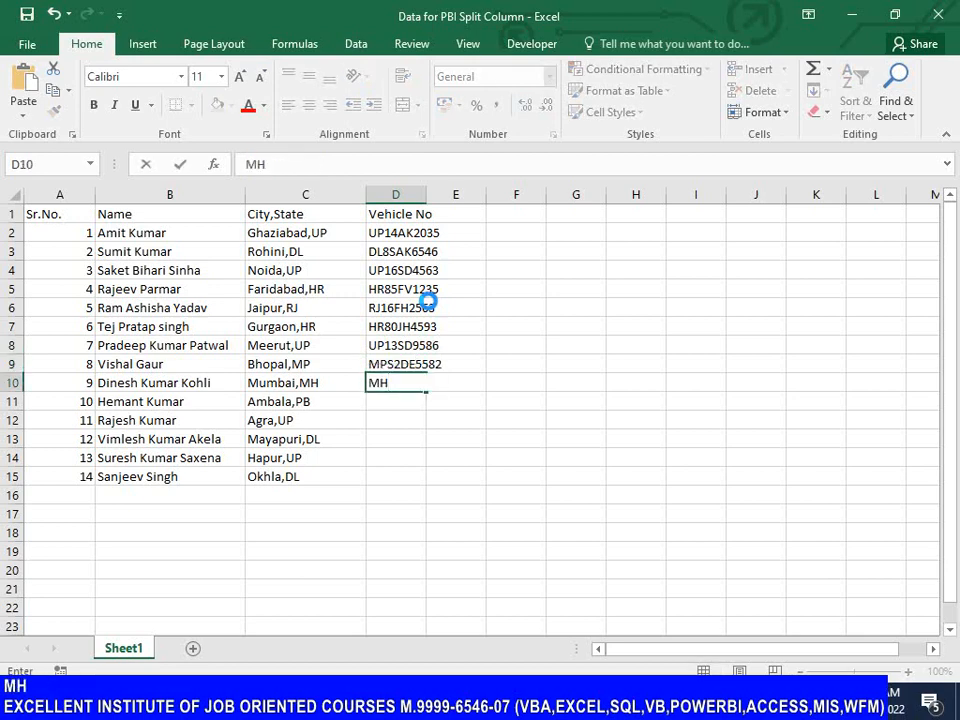
pyautogui.write('21')
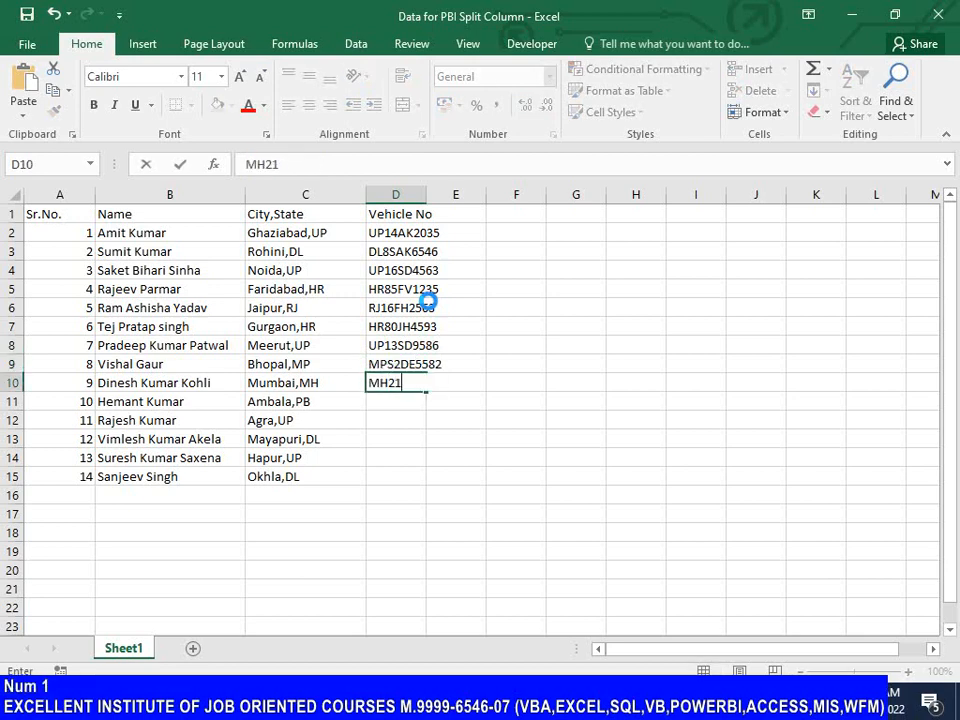
pyautogui.write('SD658')
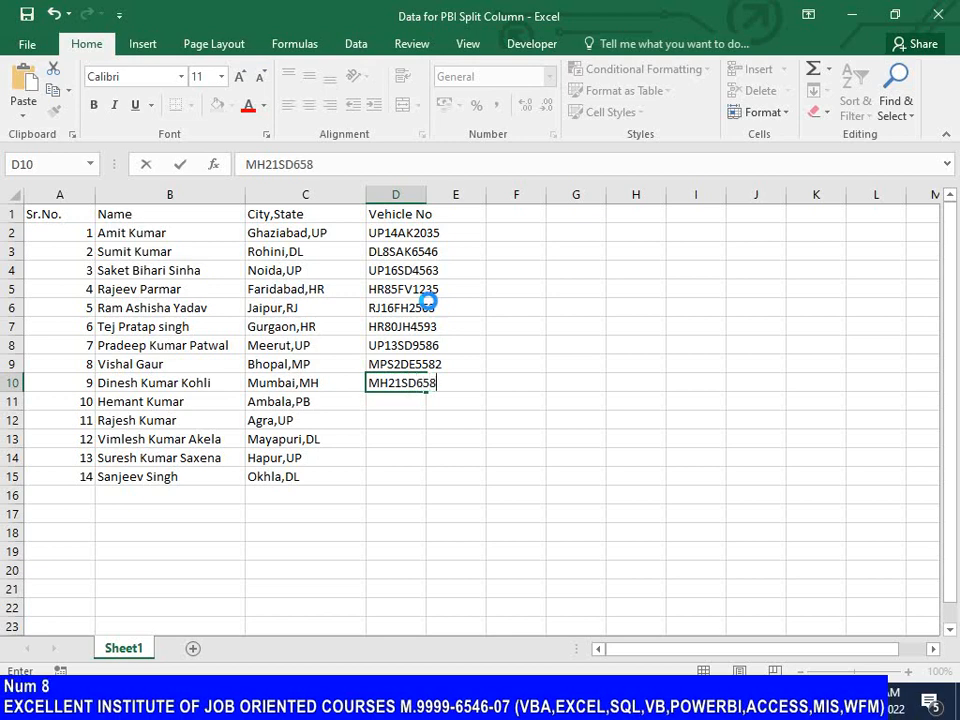
pyautogui.write('9')
pyautogui.press('Return')
pyautogui.write('PB')
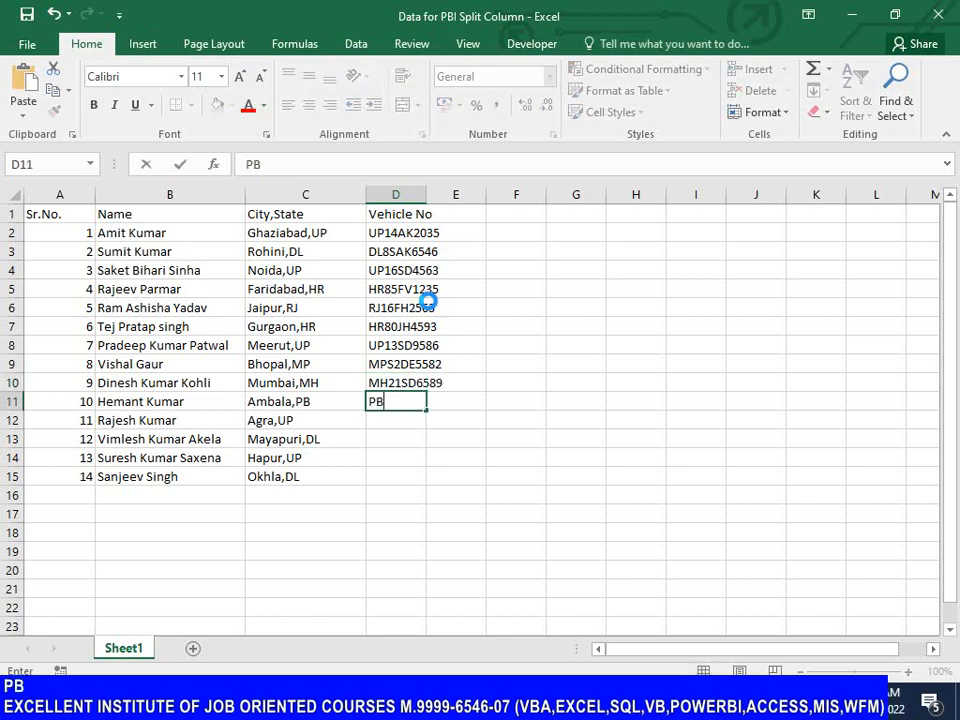
pyautogui.write('20SE6593')
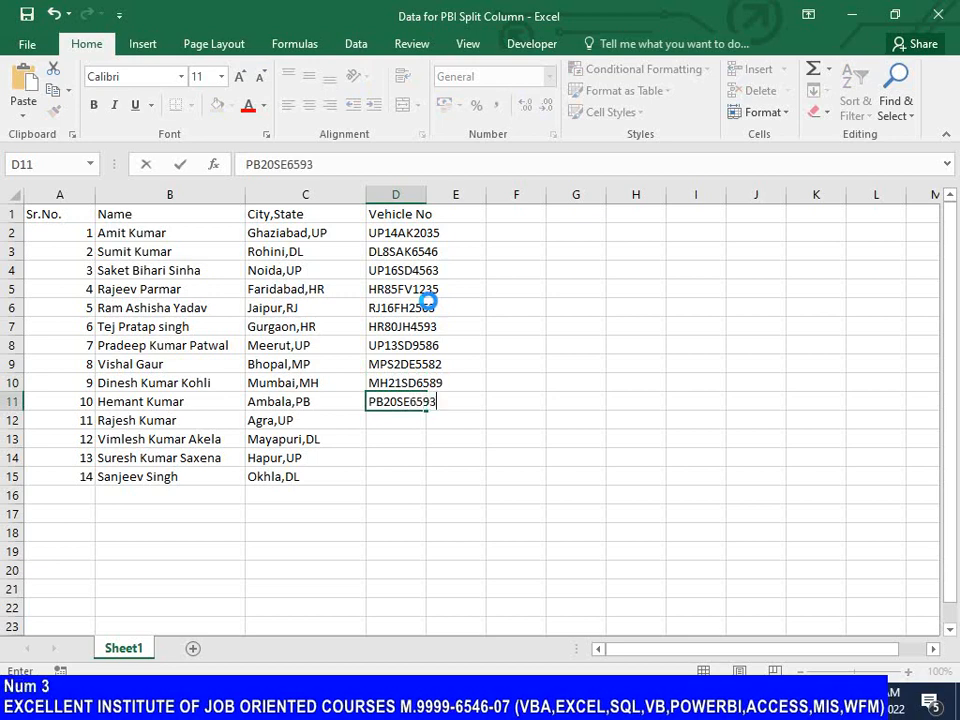
pyautogui.press('Return')
pyautogui.write('UP')
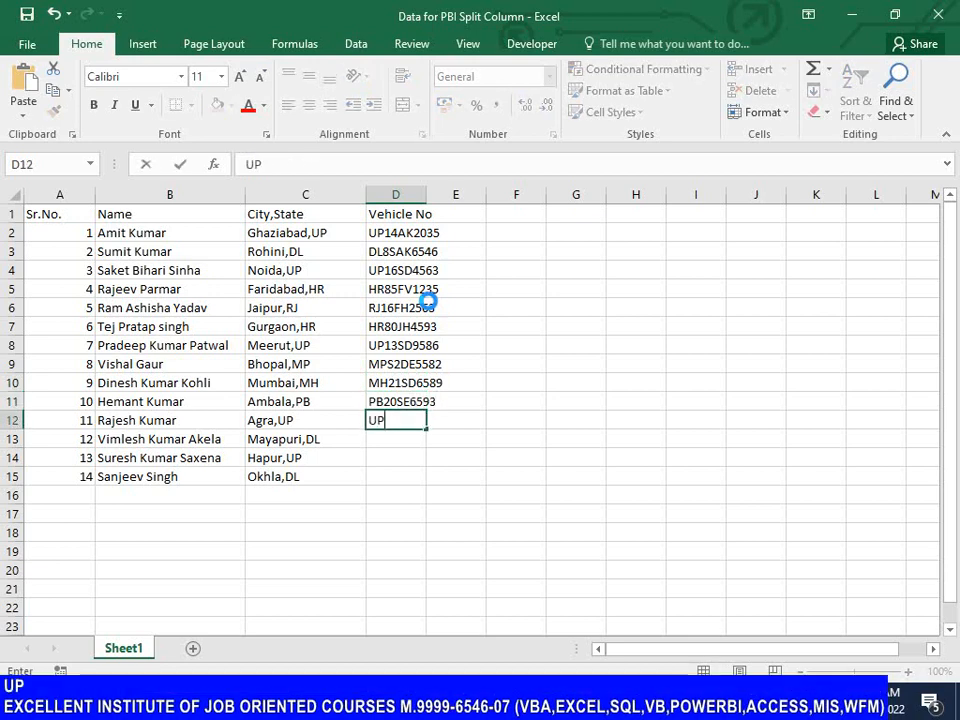
pyautogui.write('80S')
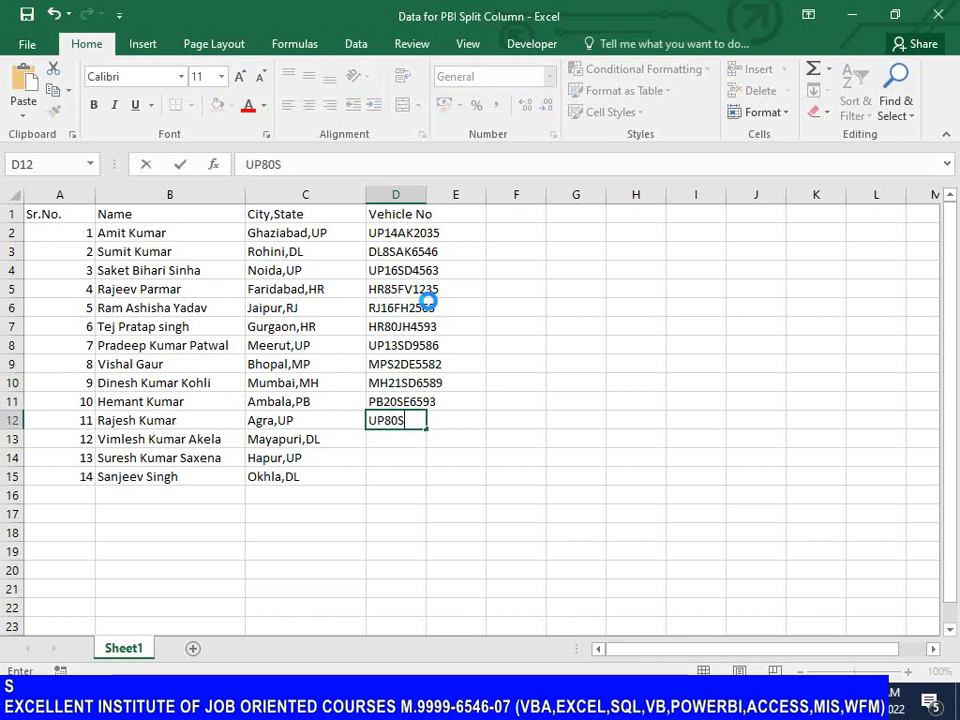
pyautogui.write('A9568')
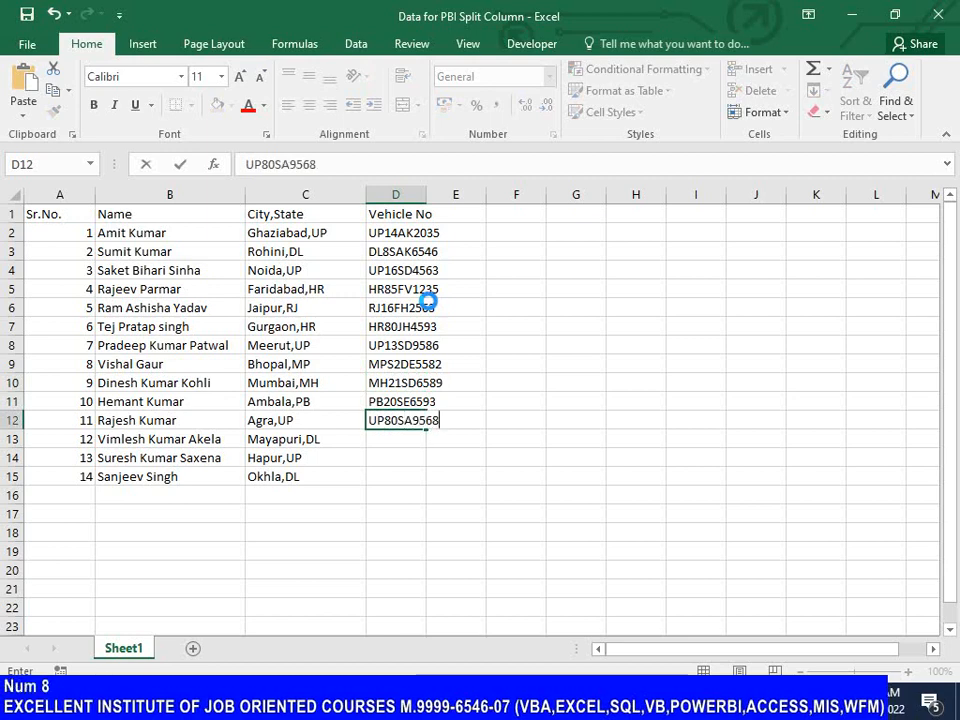
pyautogui.press('Return')
pyautogui.write('DL')
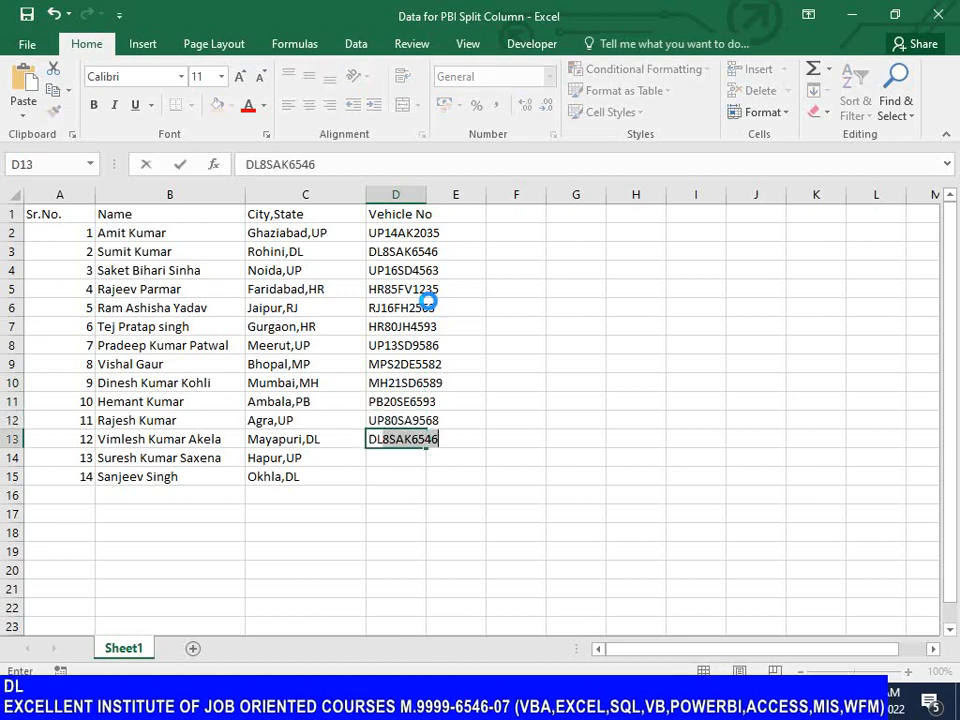
pyautogui.write('3C')
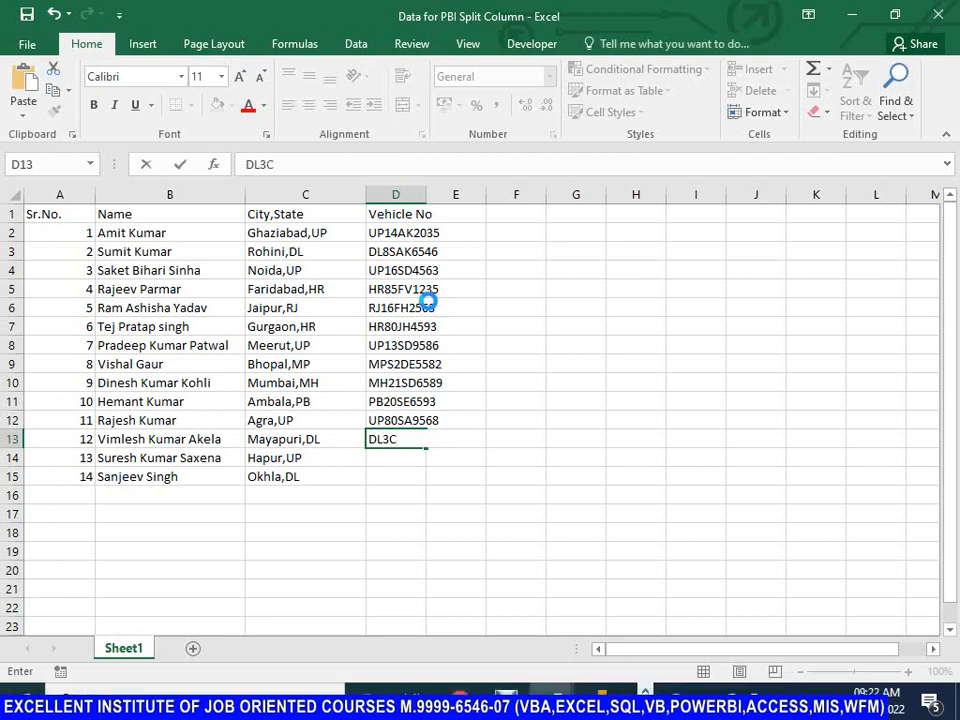
pyautogui.write('RD456')
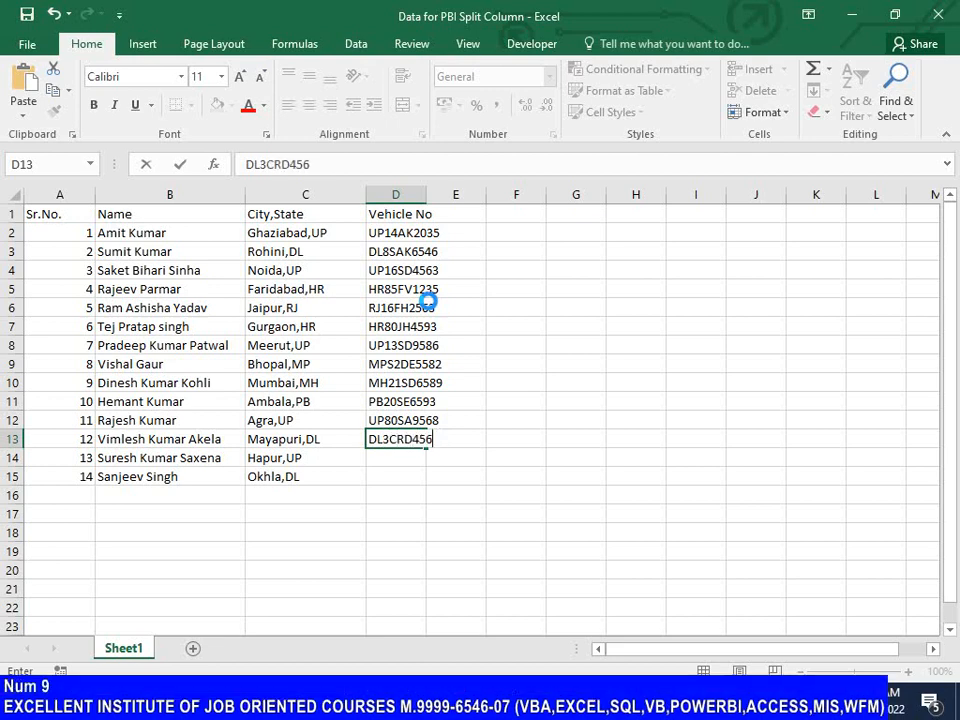
pyautogui.write('9')
pyautogui.press('Return')
pyautogui.write('UP')
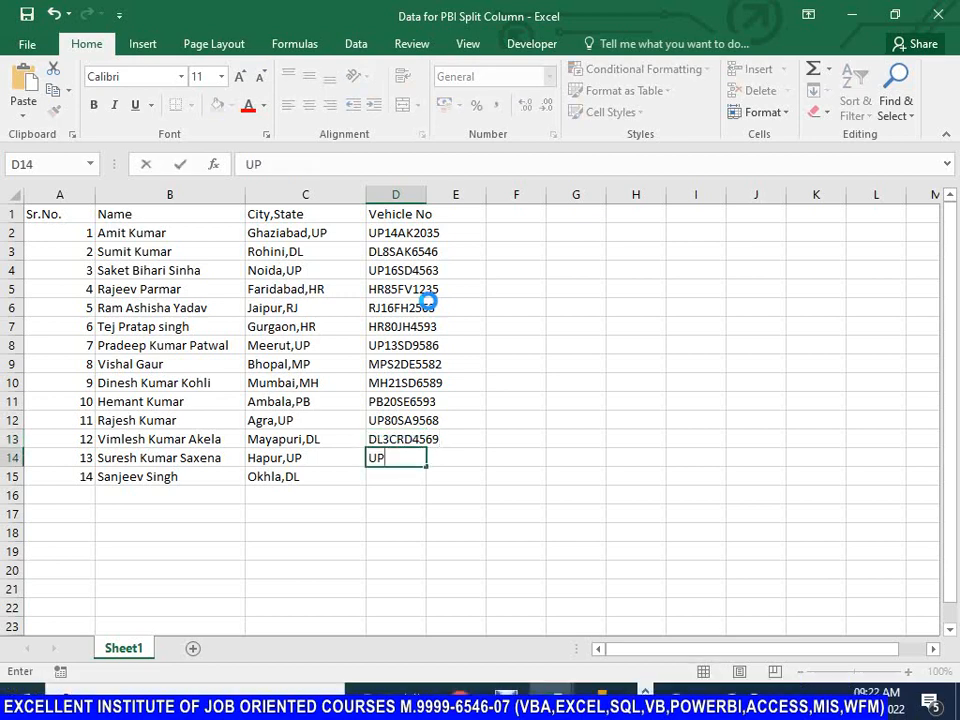
pyautogui.write('45S')
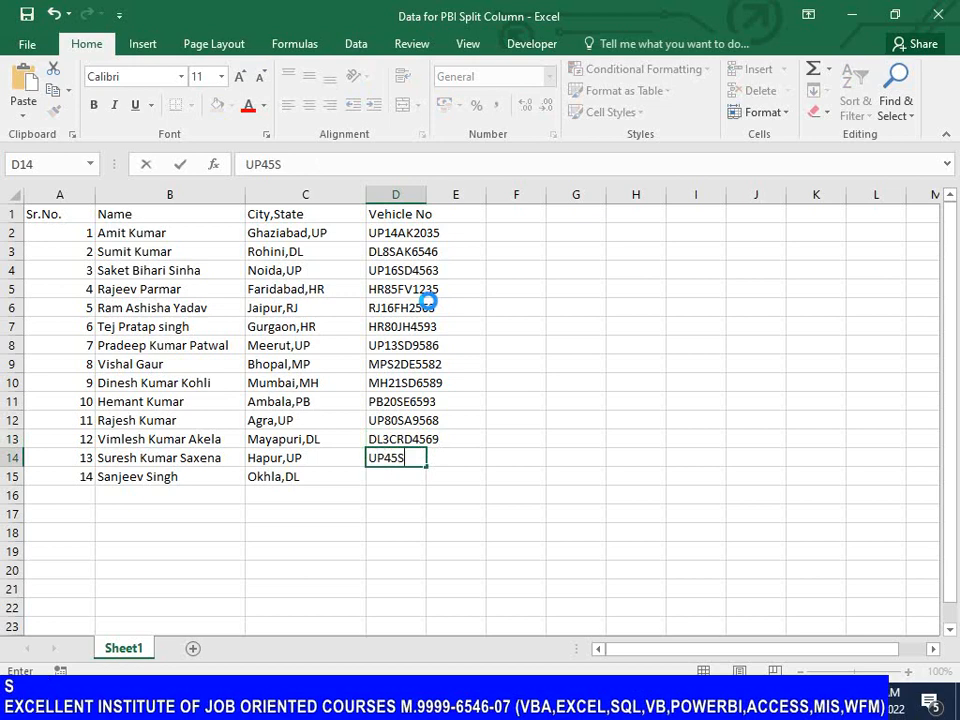
pyautogui.write('E6532')
pyautogui.press('Return')
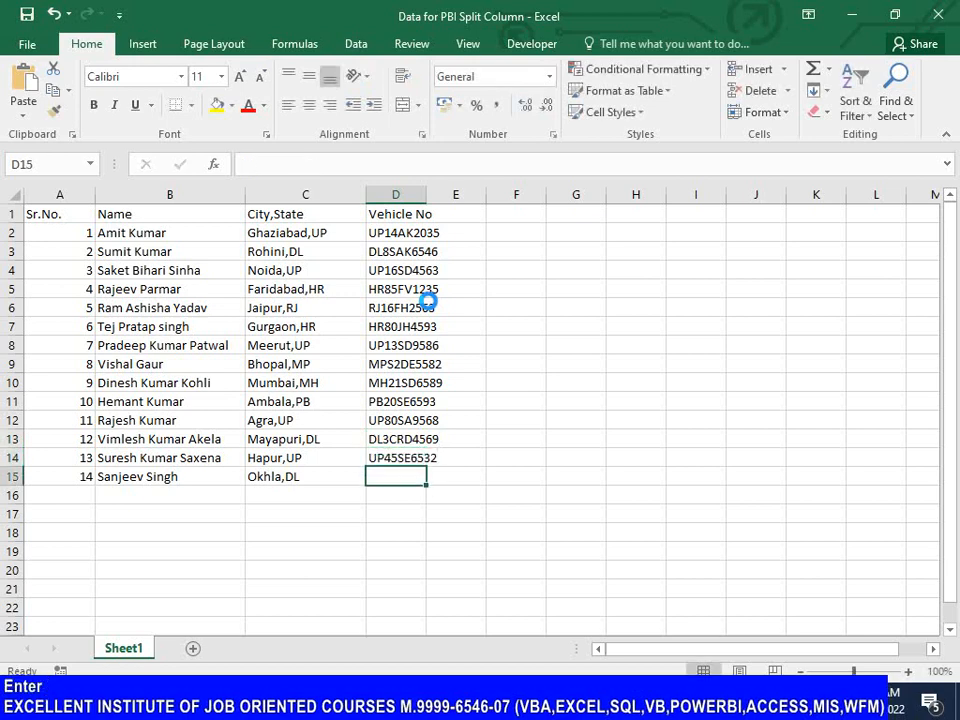
pyautogui.write('DL')
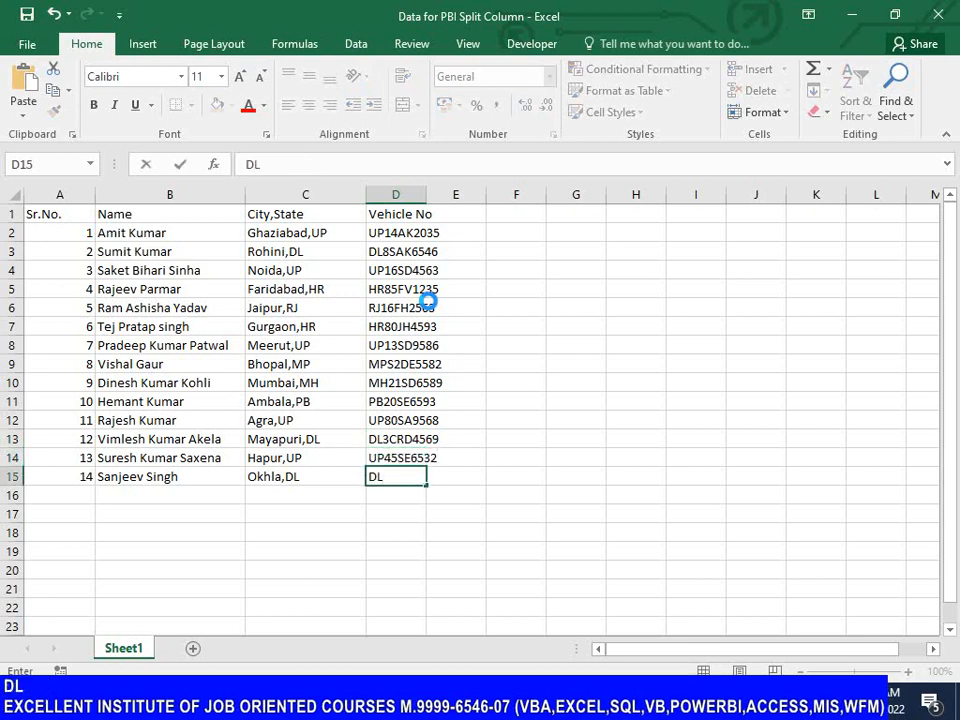
pyautogui.write('1C')
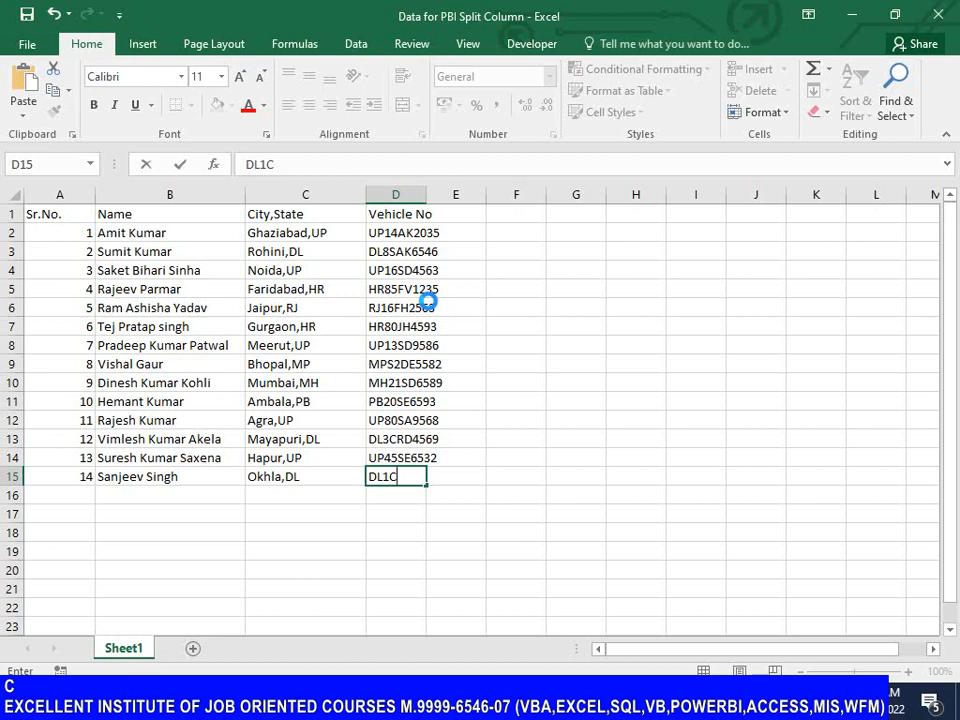
pyautogui.write('RT6532')
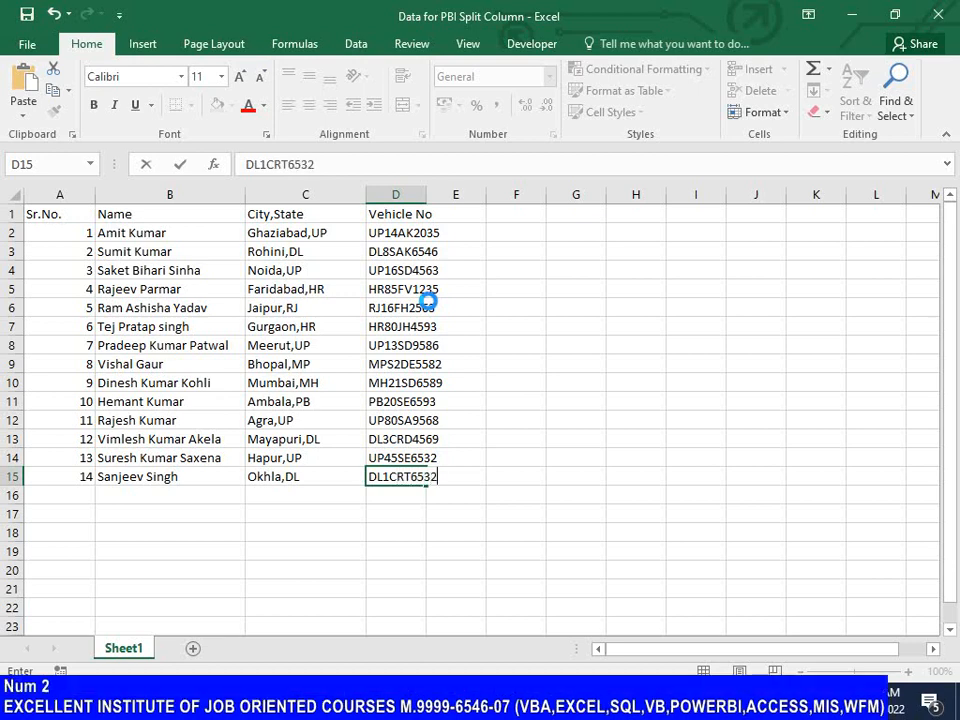
pyautogui.press('Return')
# Step: Widen the Vehicle No column so its entries fit, and save the workbook
pyautogui.hotkey('ctrl', 'Up')
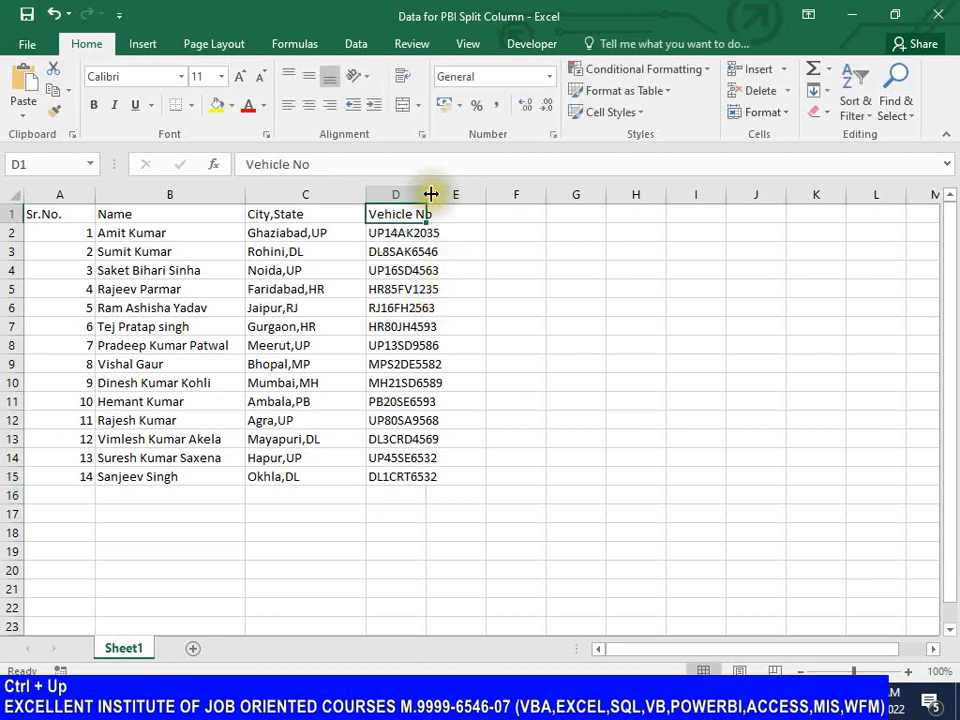
pyautogui.moveTo(433, 193); pyautogui.dragTo(460, 194)
pyautogui.hotkey('ctrl', 's')
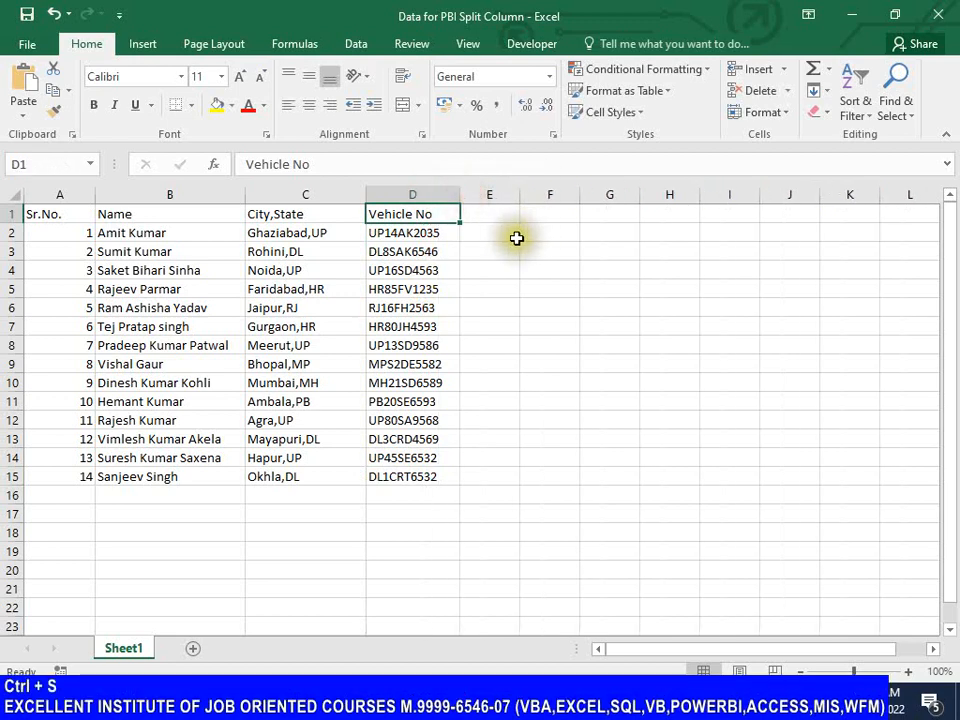
# Step: Enter the formula =LEN(D2) in cell E2 to check the length of the first vehicle number
pyautogui.click(507, 238)
pyautogui.write('=LE')
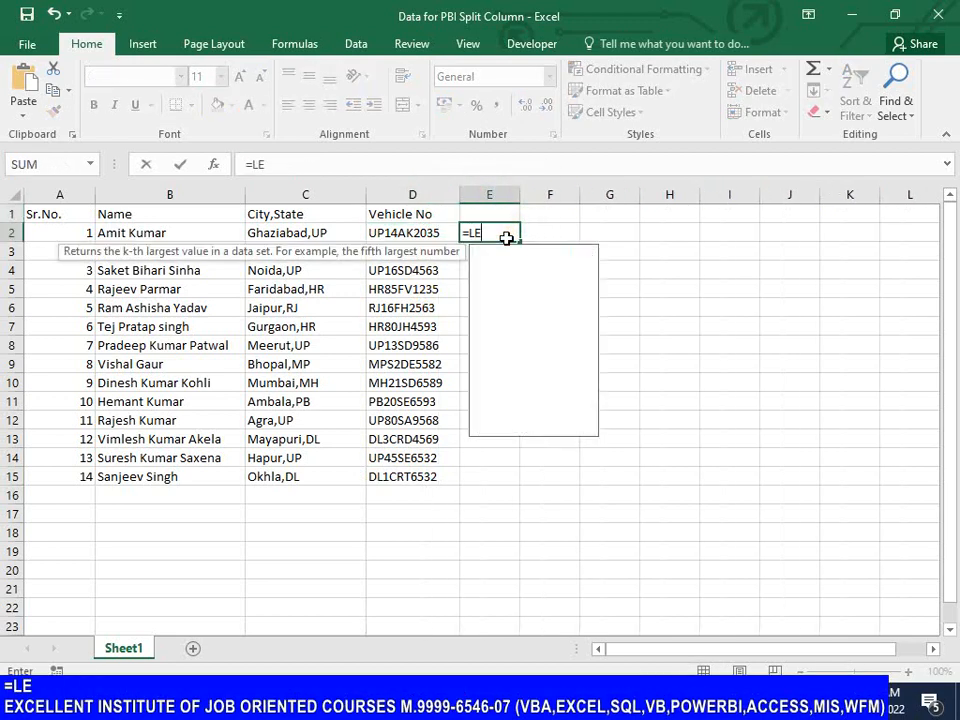
pyautogui.press('Down')
pyautogui.press('Tab')
pyautogui.press('Left')
pyautogui.press('Return')
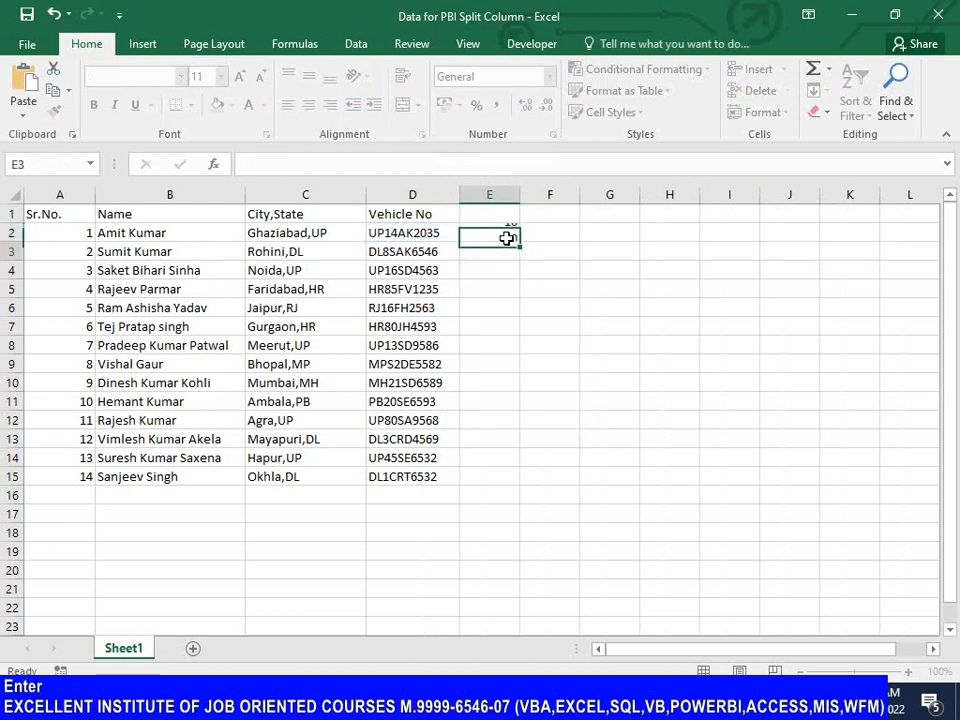
# Step: Fill the LEN formula from E2 down to E15 to check the length of every vehicle number
pyautogui.press('Up')
pyautogui.hotkey('shift', 'Down')
pyautogui.hotkey('shift', 'Down')
pyautogui.hotkey('shift', 'Down')
pyautogui.hotkey('shift', 'Down')
pyautogui.hotkey('shift', 'Down')
pyautogui.hotkey('shift', 'Down')
pyautogui.hotkey('shift', 'Down')
pyautogui.hotkey('shift', 'Down')
pyautogui.hotkey('shift', 'Down')
pyautogui.hotkey('shift', 'Down')
pyautogui.hotkey('shift', 'Down')
pyautogui.hotkey('shift', 'Down')
pyautogui.hotkey('shift', 'Down')
pyautogui.hotkey('shift', 'Down')
pyautogui.hotkey('shift', 'Down')
pyautogui.hotkey('shift', 'Down')
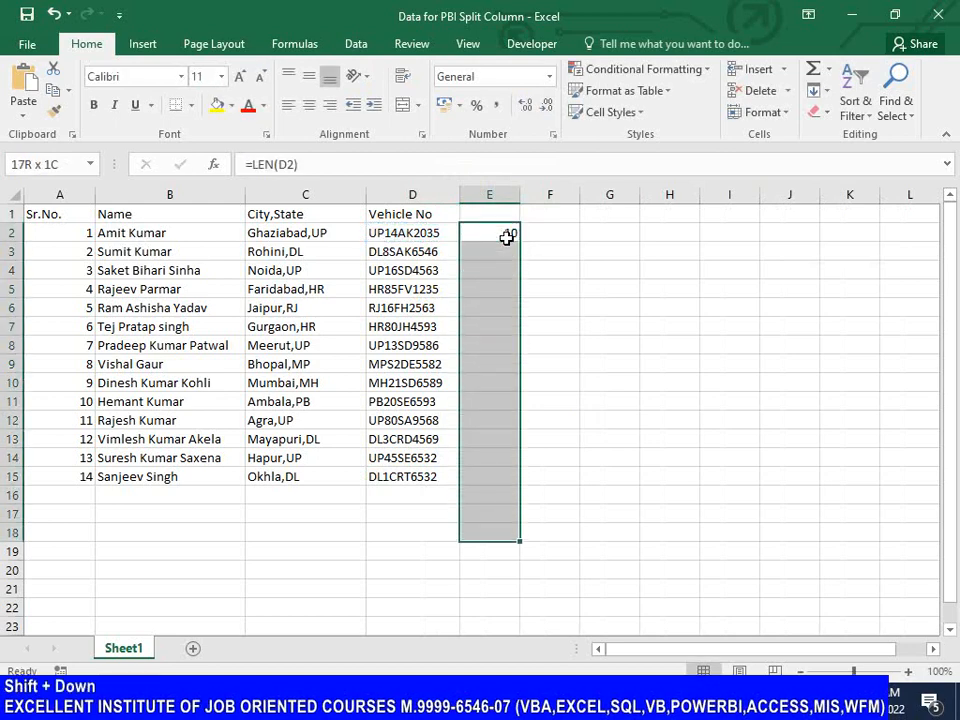
pyautogui.hotkey('shift', 'Up')
pyautogui.hotkey('shift', 'Up')
pyautogui.hotkey('shift', 'Up')
pyautogui.hotkey('ctrl', 'd')
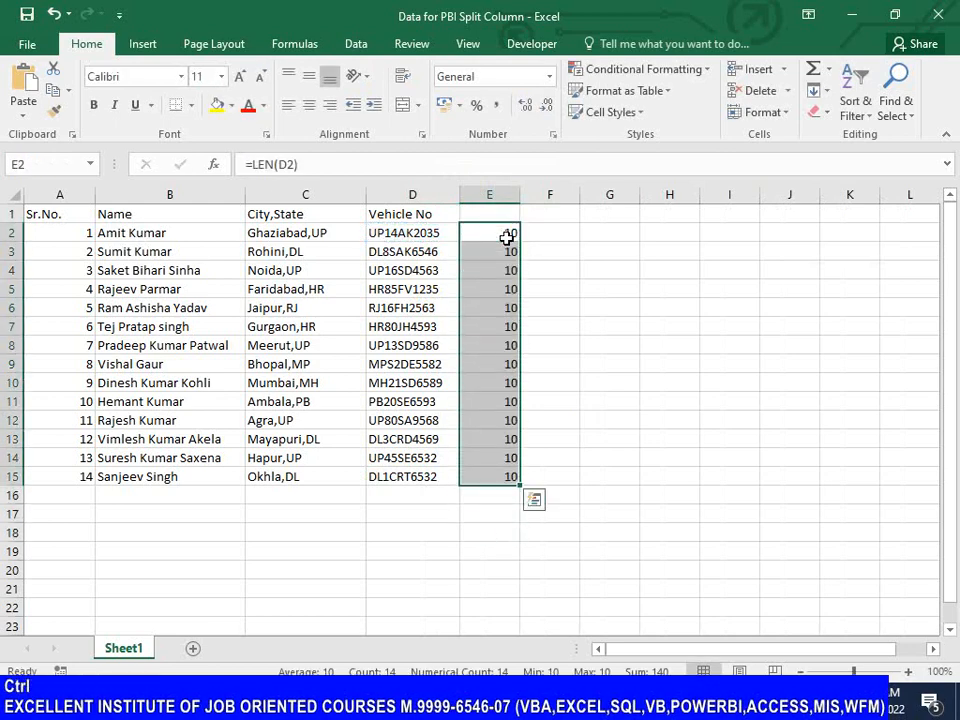
# Step: Delete the LEN check formulas from cells E2 to E15
pyautogui.hotkey('ctrl', 'Up')
pyautogui.press('Down')
pyautogui.hotkey('ctrl', 'shift', 'Down')
pyautogui.press('Delete')
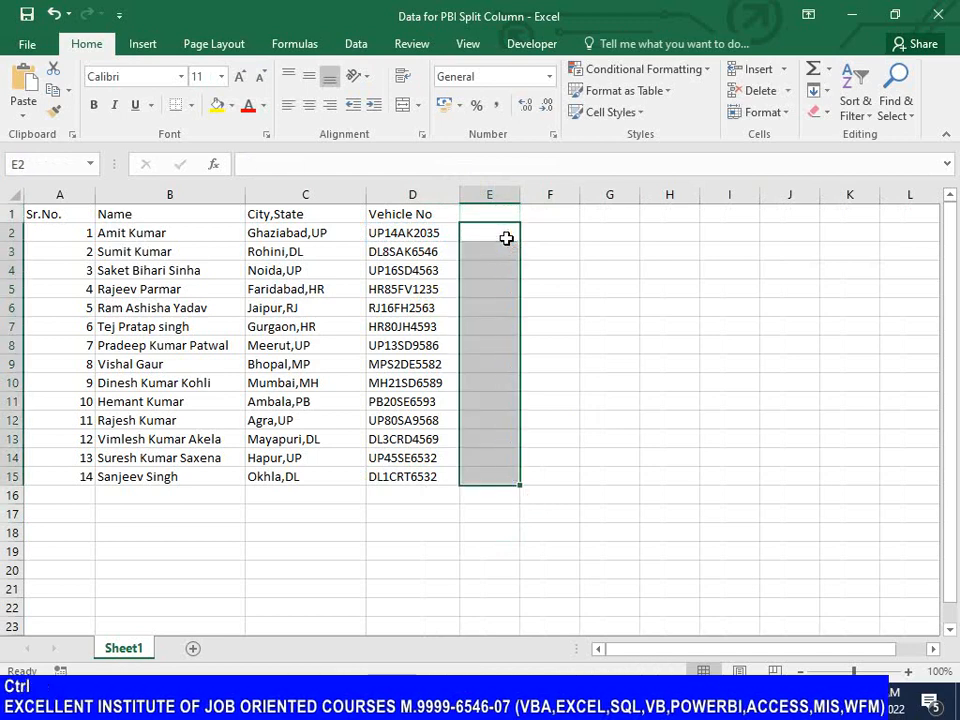
# Step: Return to cell A1, save the Data for PBI Split Column workbook and close it
pyautogui.hotkey('ctrl', 'Left')
pyautogui.hotkey('ctrl', 'Left')
pyautogui.hotkey('ctrl', 'Up')
pyautogui.hotkey('ctrl', 's')
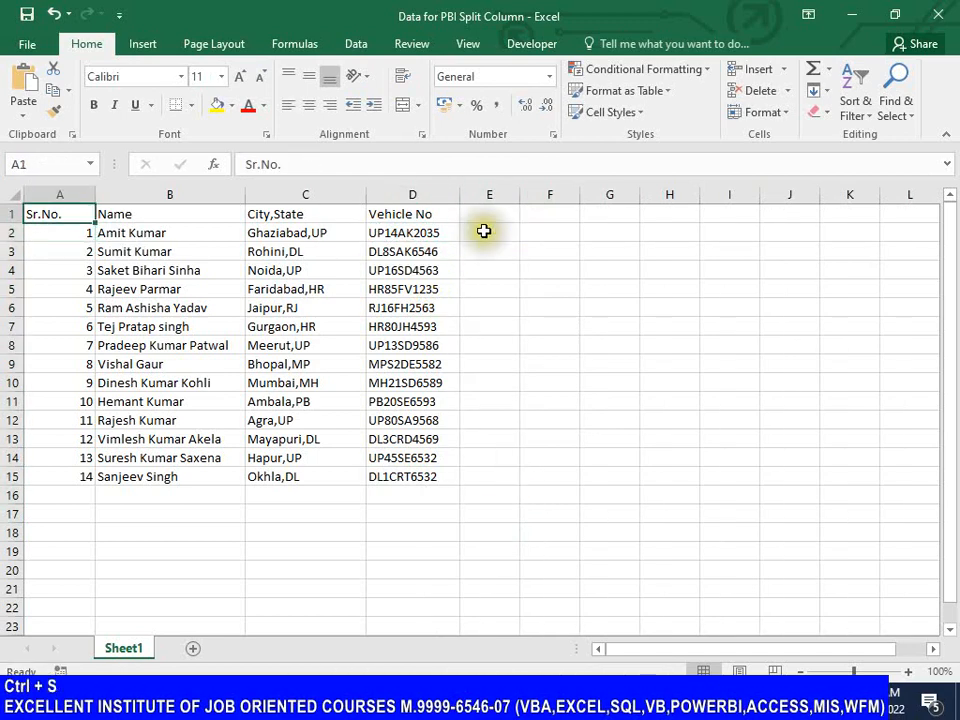
pyautogui.hotkey('ctrl', 's')
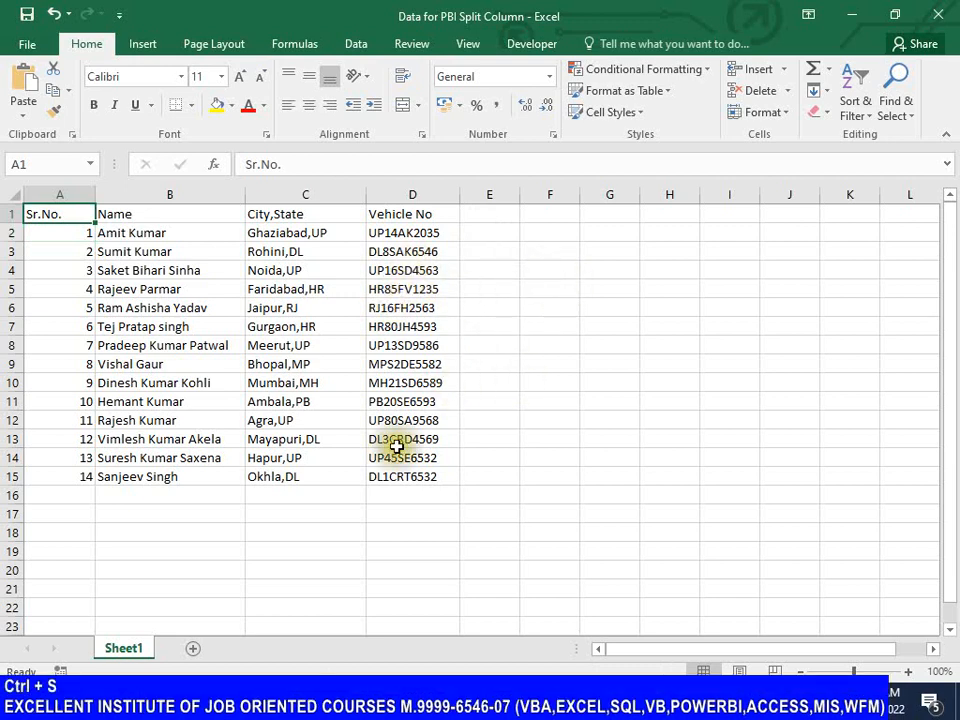
pyautogui.click(938, 15)
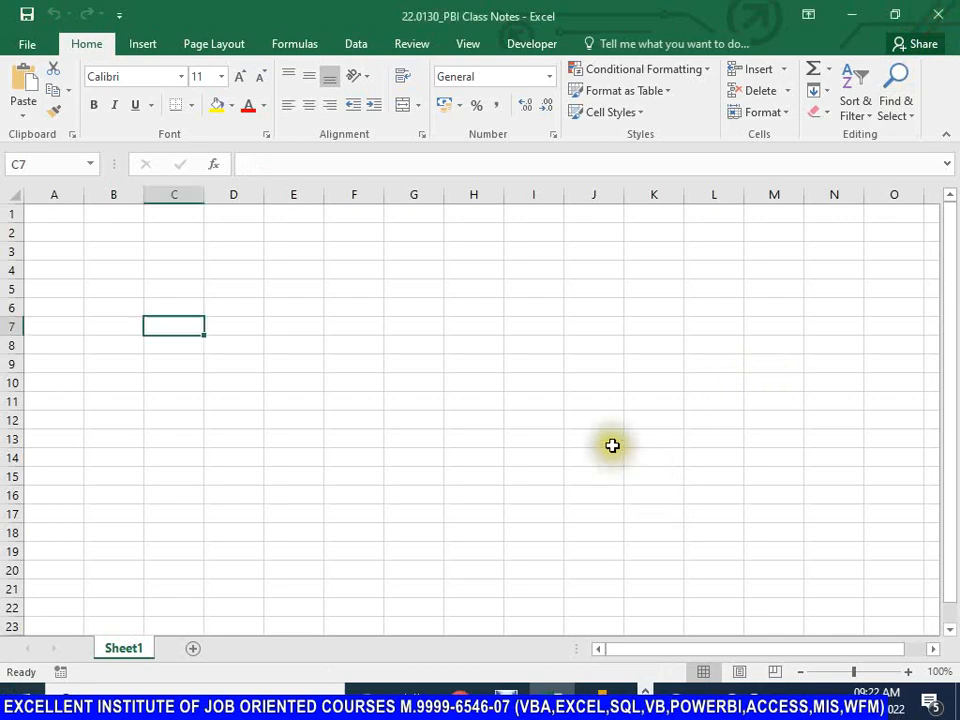
# Step: Switch to Power Query Editor and close it, applying the pending changes to the Agent_Calls query
pyautogui.hotkey('alt', 'Tab')
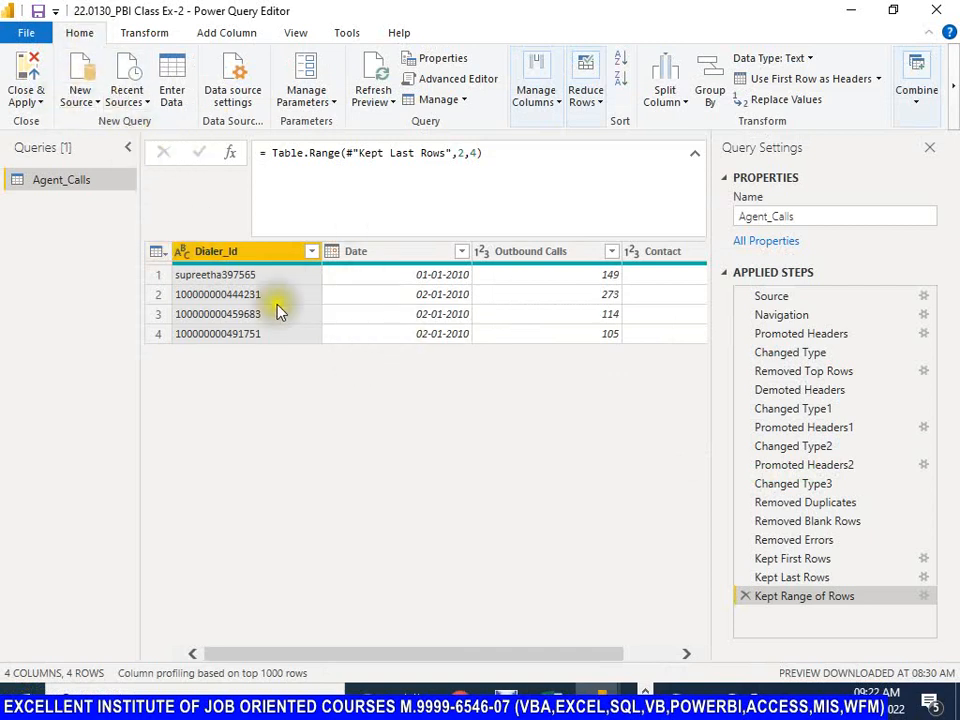
pyautogui.click(42, 103)
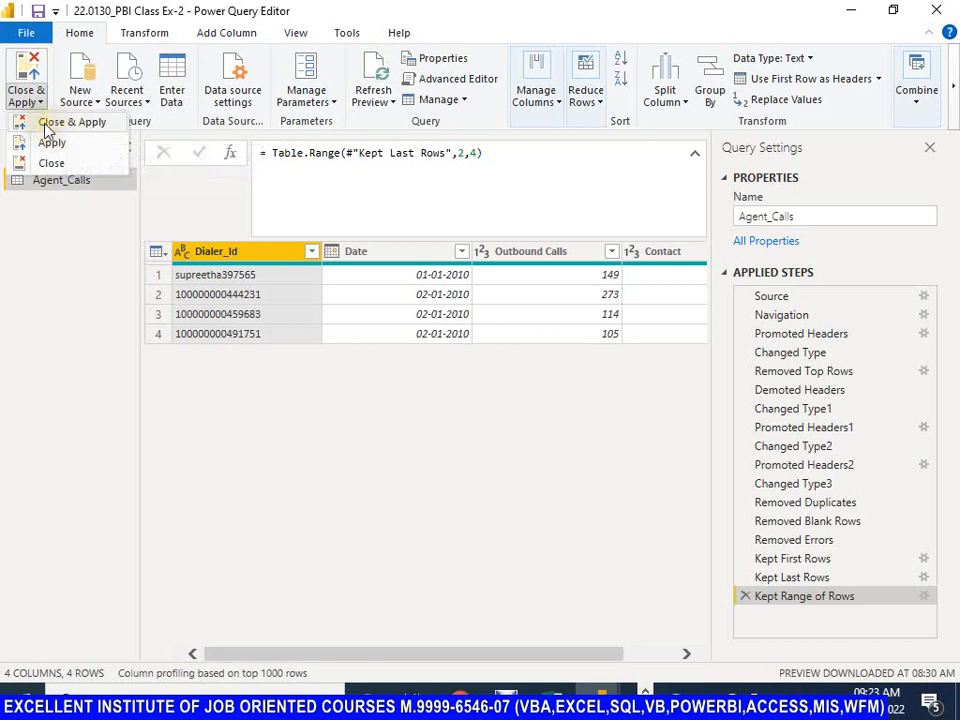
pyautogui.click(41, 124)
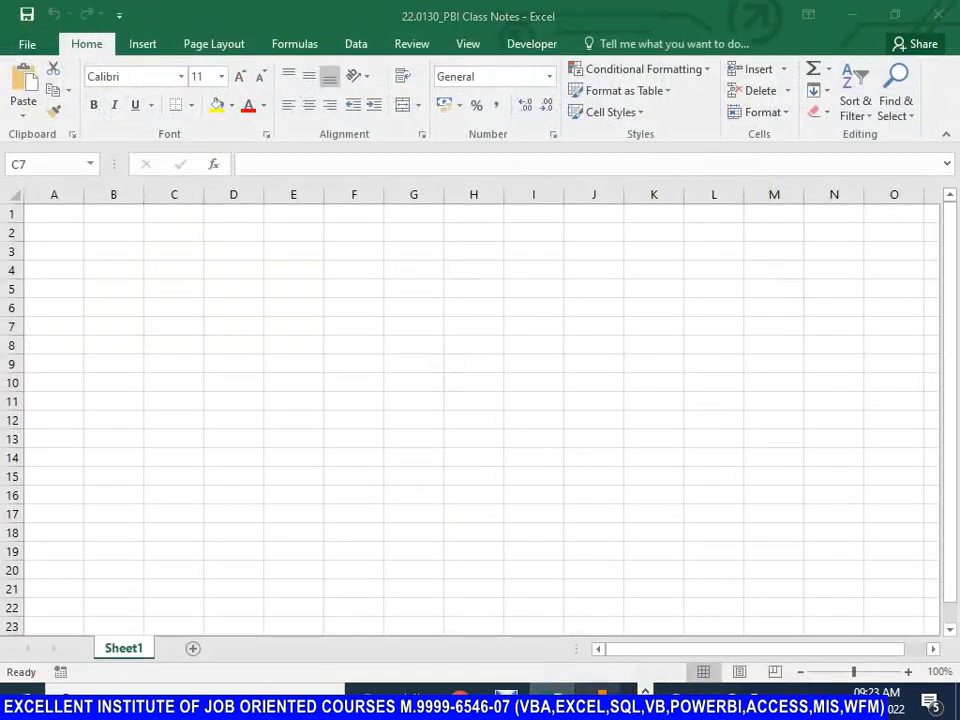
# Step: Switch to the Power BI Desktop window and display the Agent_Calls table in Data view
pyautogui.moveTo(600, 695)
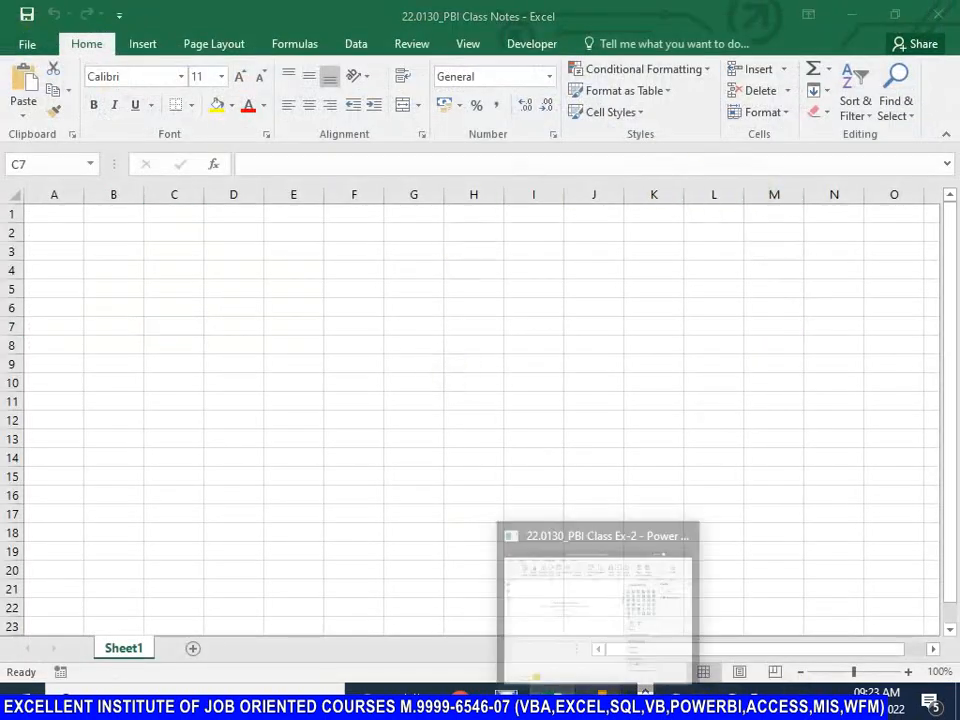
pyautogui.click(585, 600)
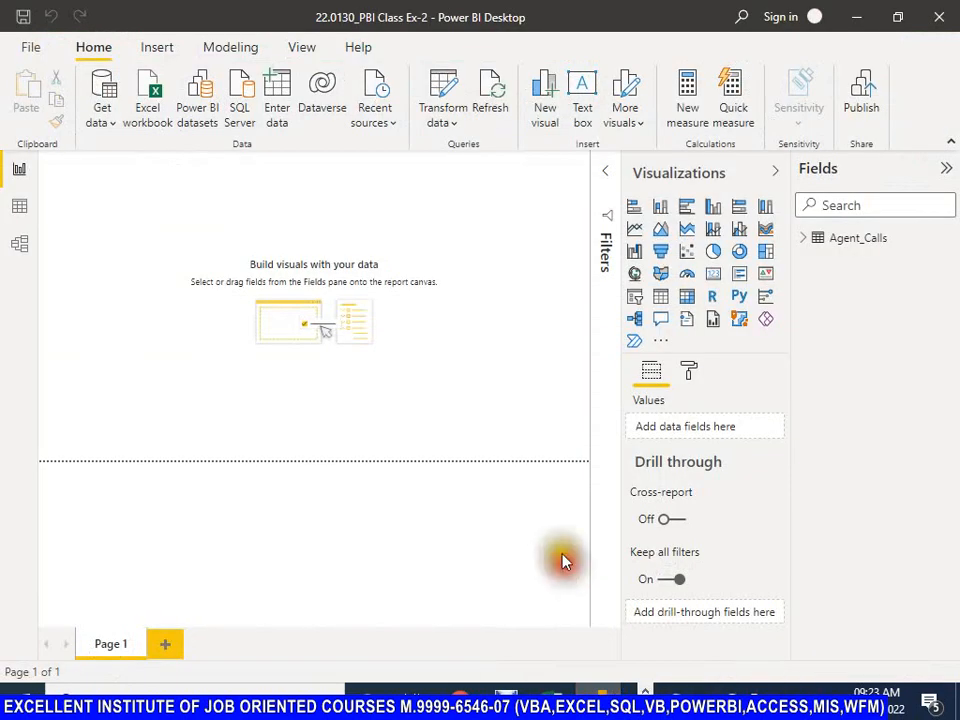
pyautogui.click(18, 208)
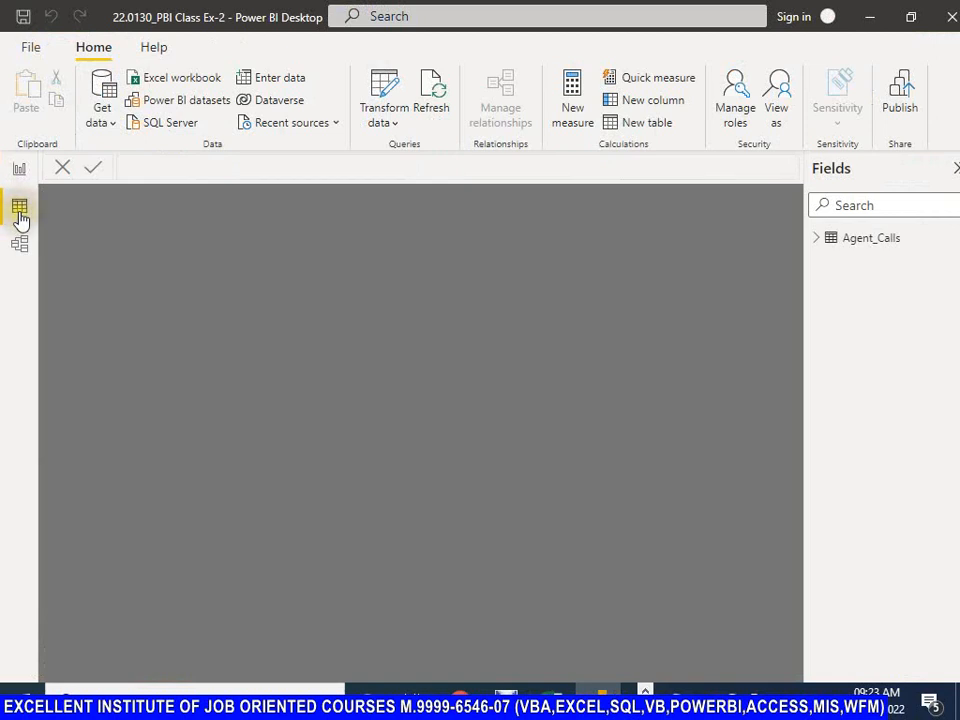
pyautogui.click(850, 240)
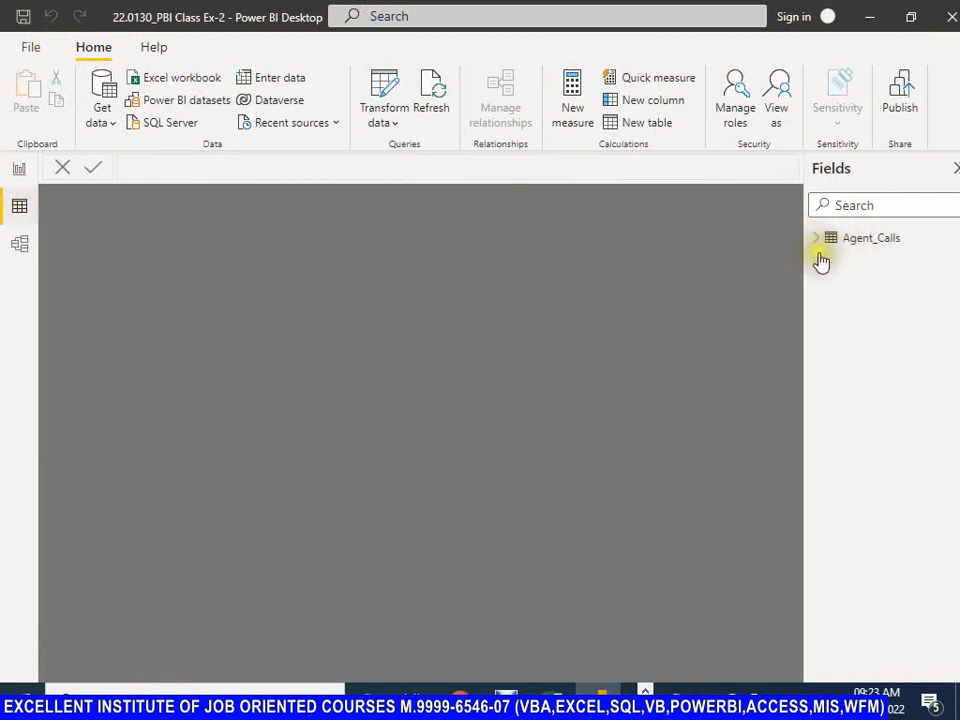
pyautogui.click(821, 242)
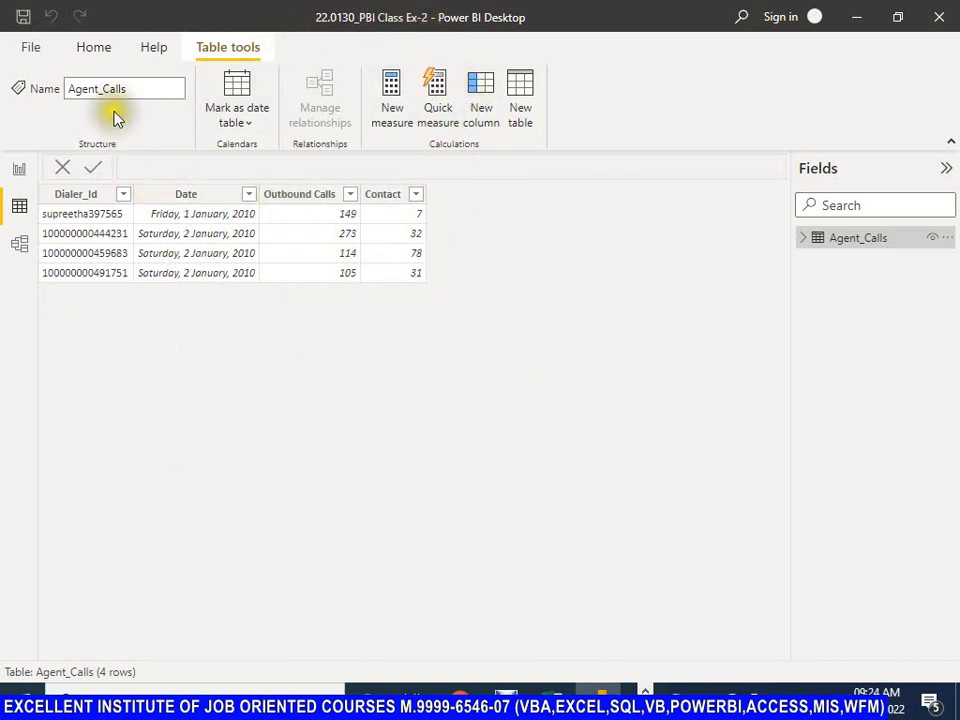
# Step: From Report view, import Sheet1 of the Excel workbook Data for PBI Split Column and open it for transformation in Power Query Editor
pyautogui.click(90, 50)
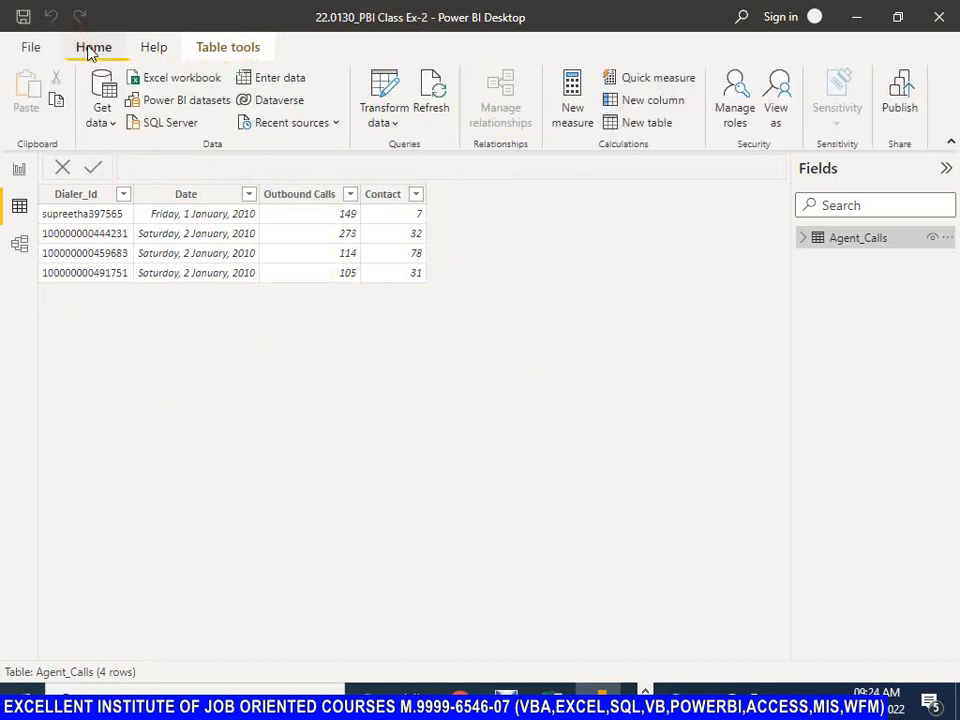
pyautogui.click(20, 172)
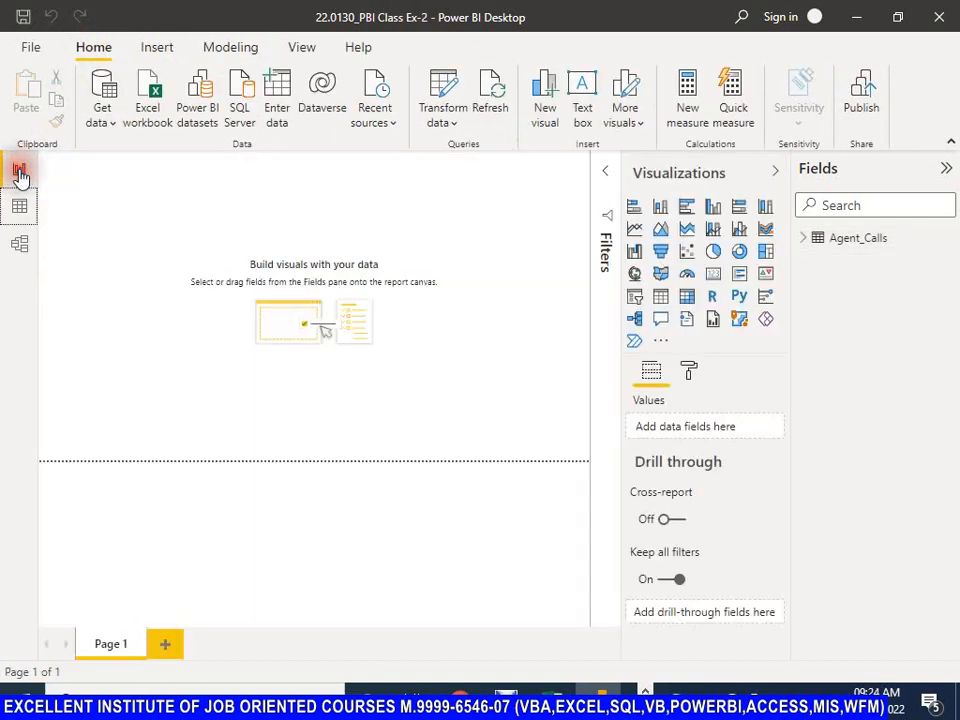
pyautogui.click(103, 118)
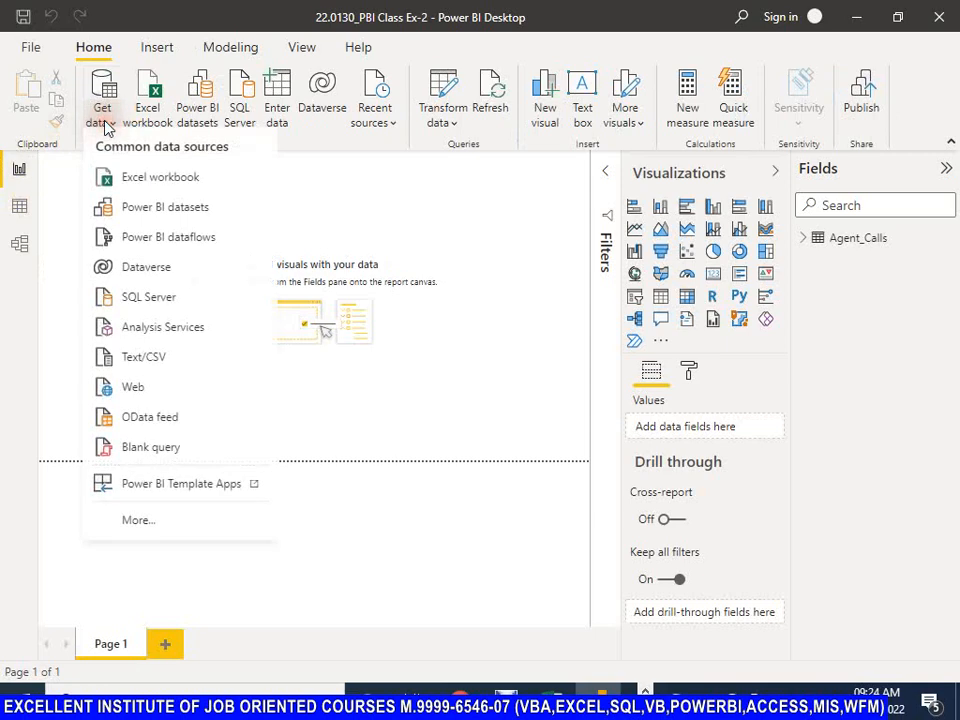
pyautogui.click(141, 189)
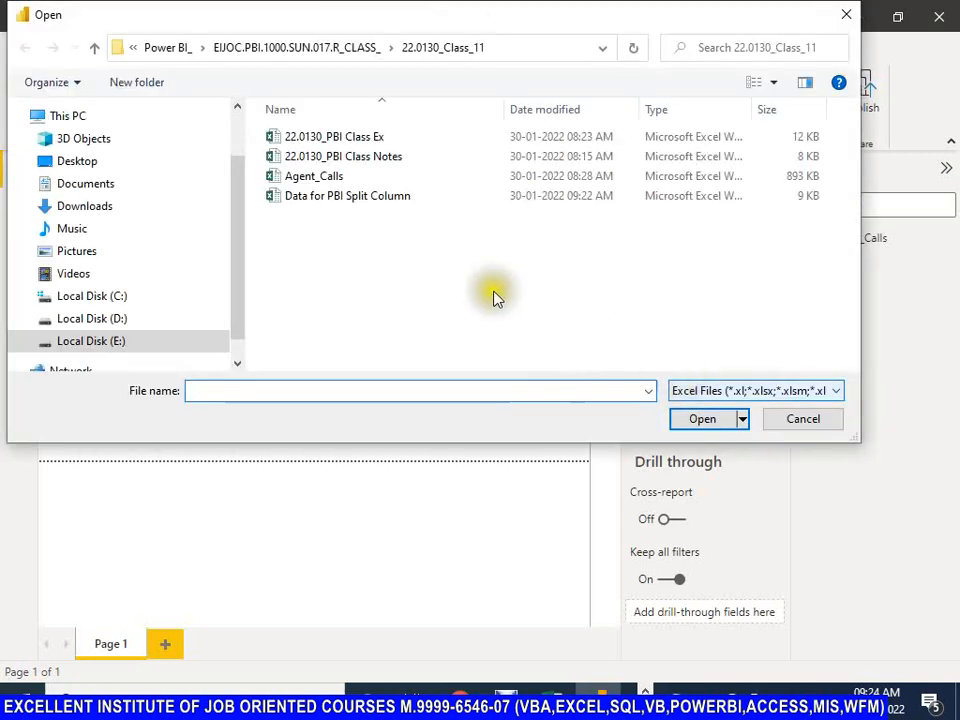
pyautogui.click(338, 199)
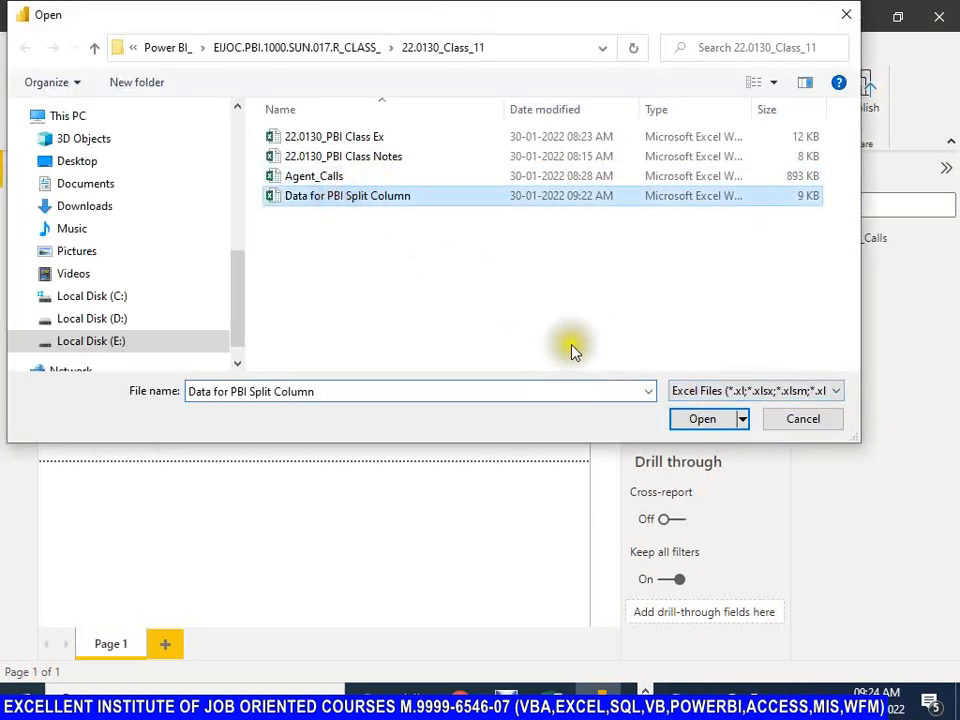
pyautogui.click(702, 418)
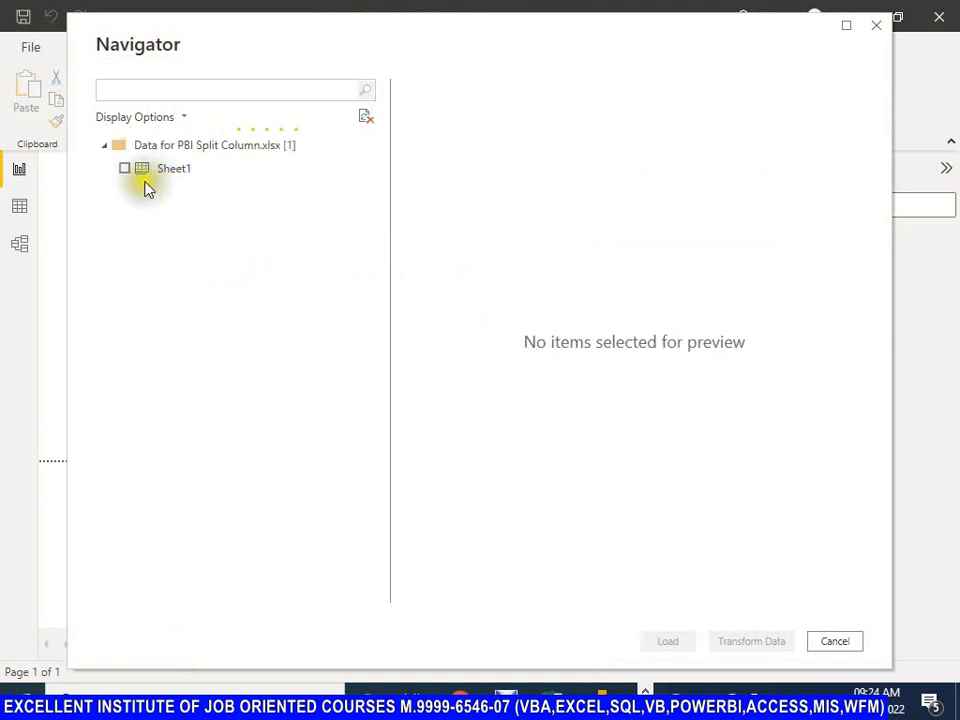
pyautogui.click(124, 168)
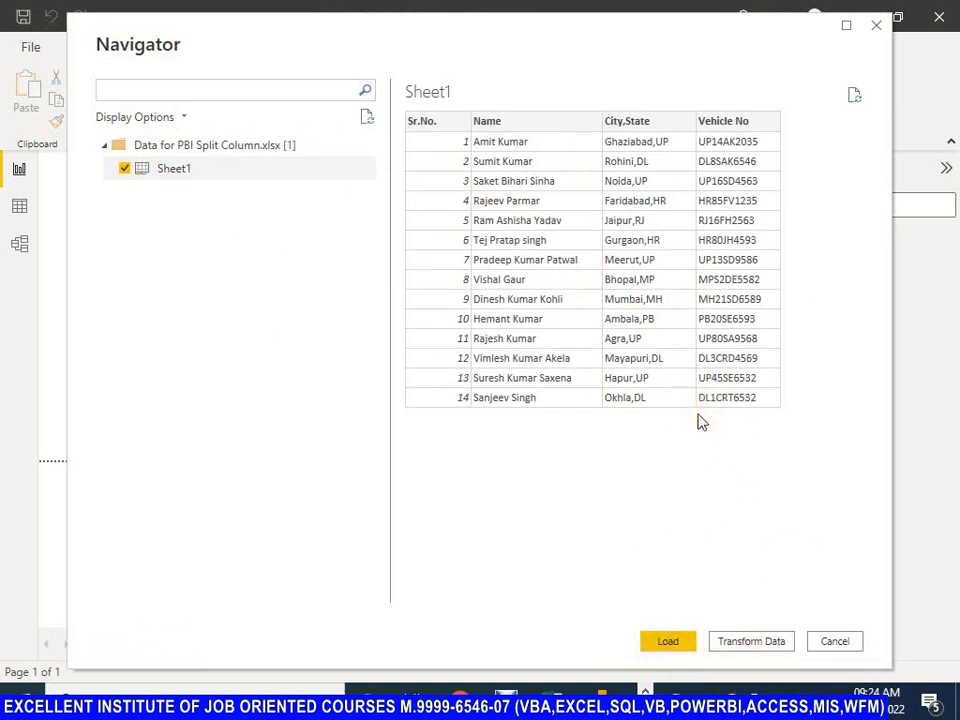
pyautogui.click(765, 642)
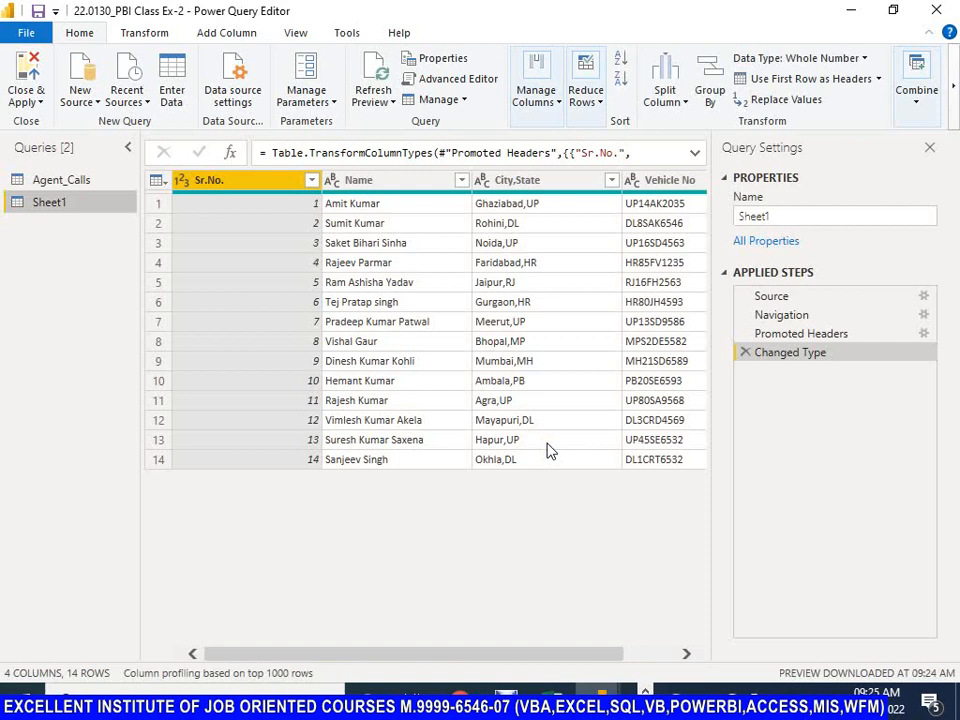
pyautogui.moveTo(321, 179); pyautogui.dragTo(325, 178)
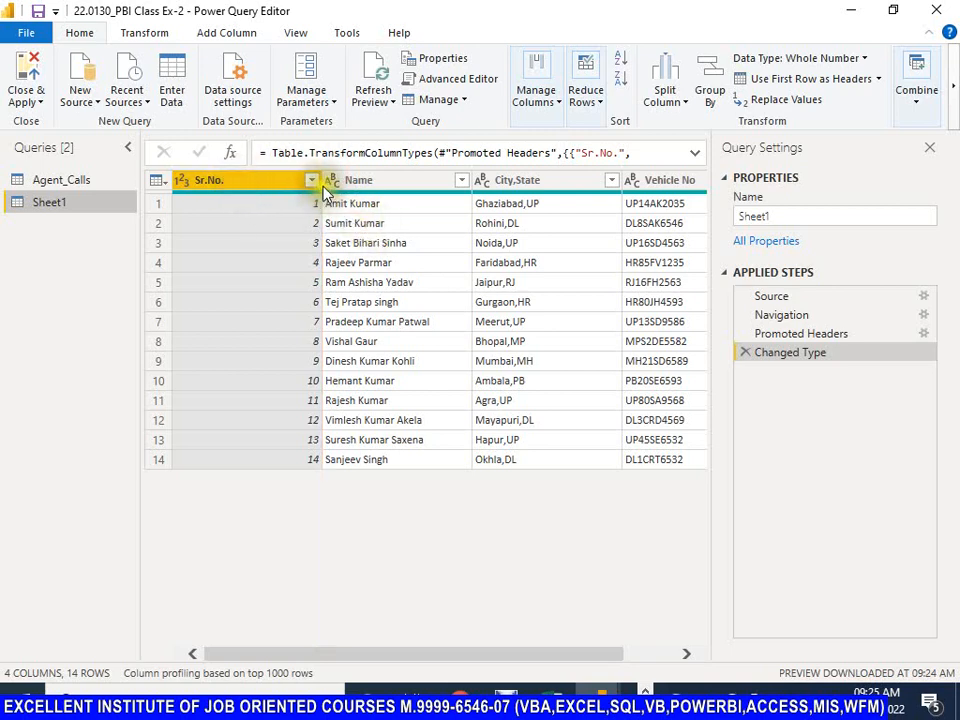
pyautogui.moveTo(321, 189); pyautogui.dragTo(322, 198)
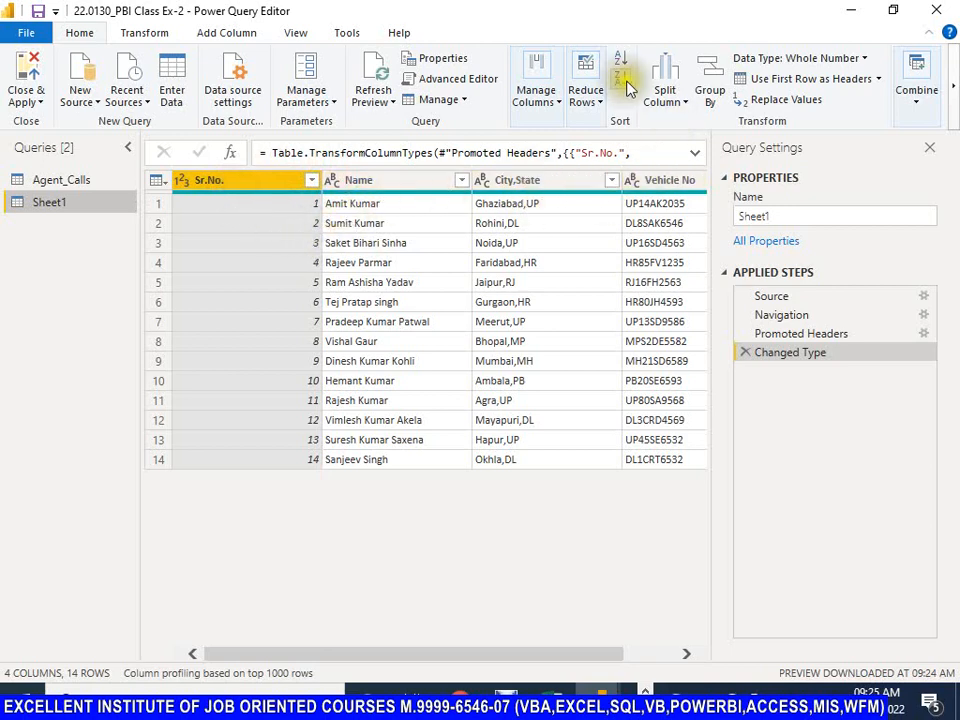
pyautogui.click(689, 107)
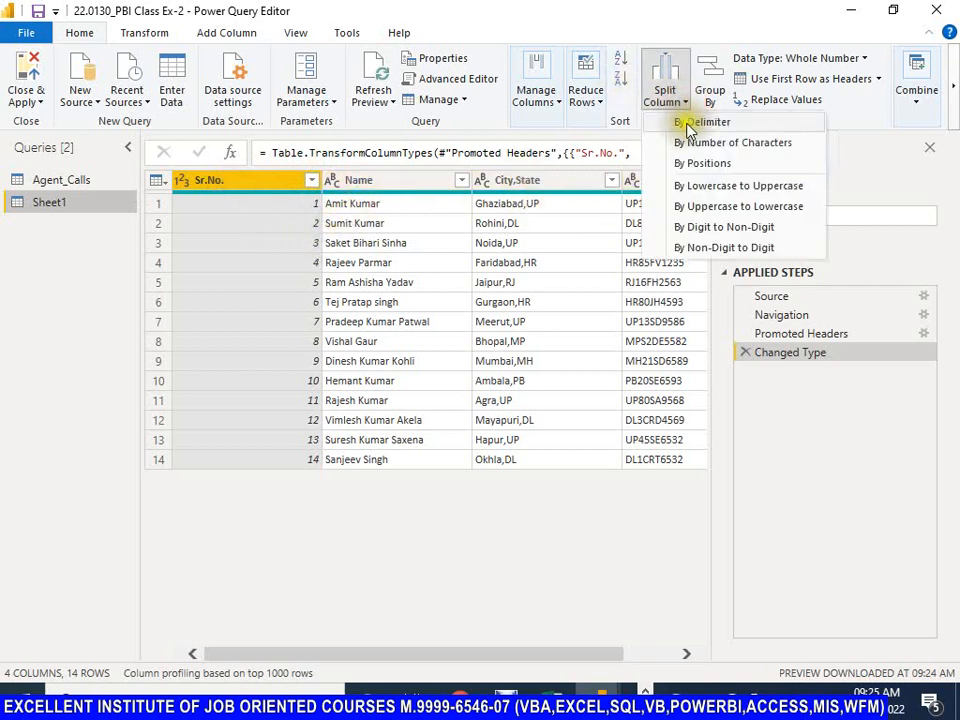
pyautogui.click(688, 124)
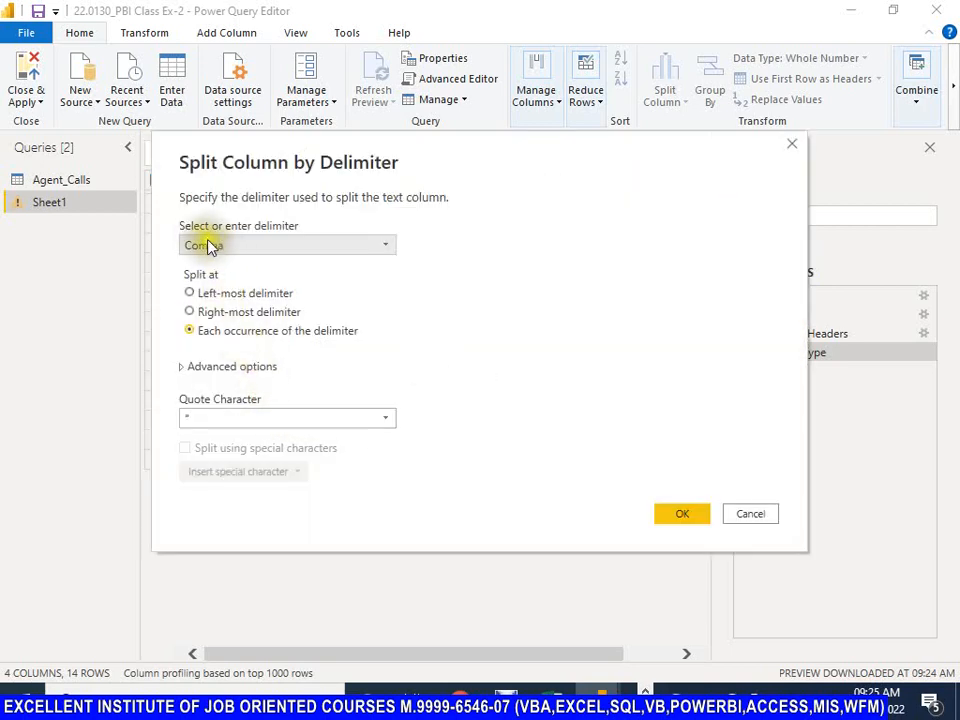
pyautogui.click(385, 250)
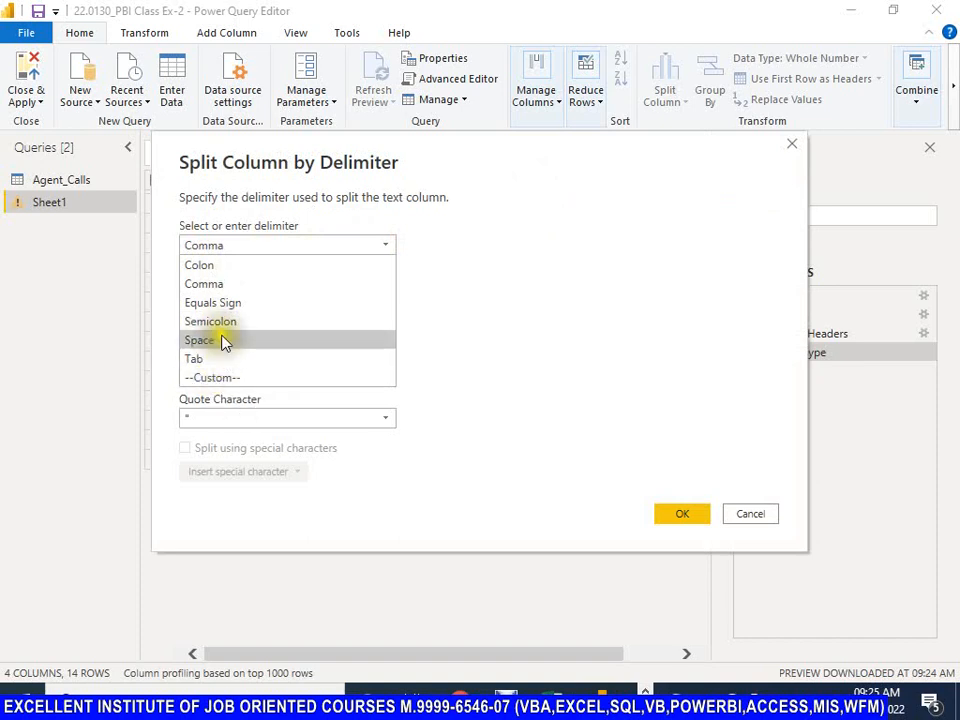
pyautogui.click(212, 284)
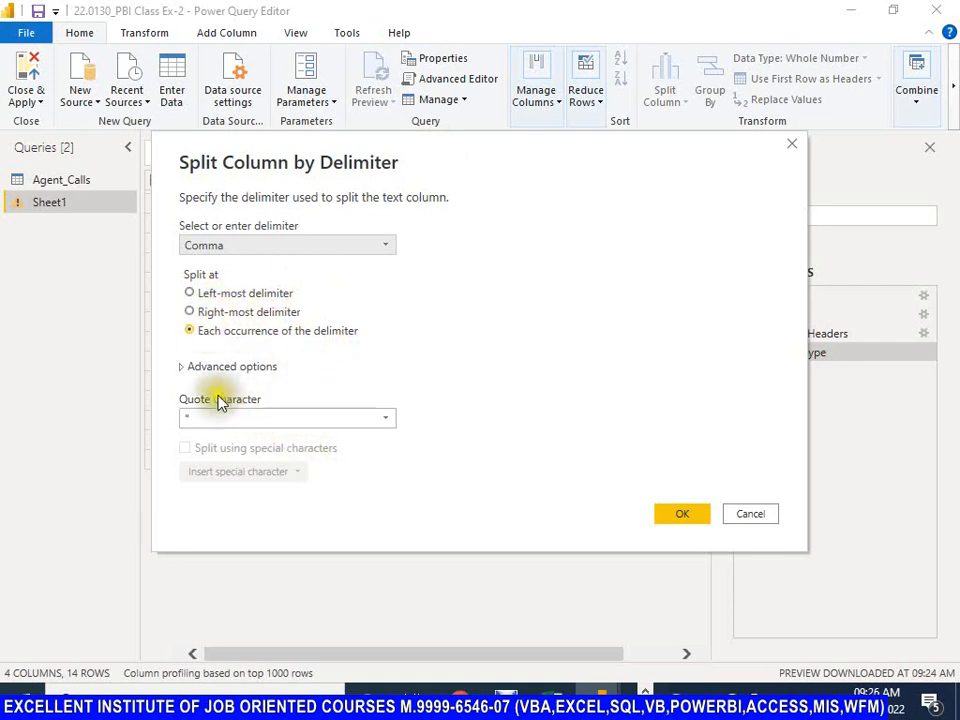
pyautogui.click(389, 425)
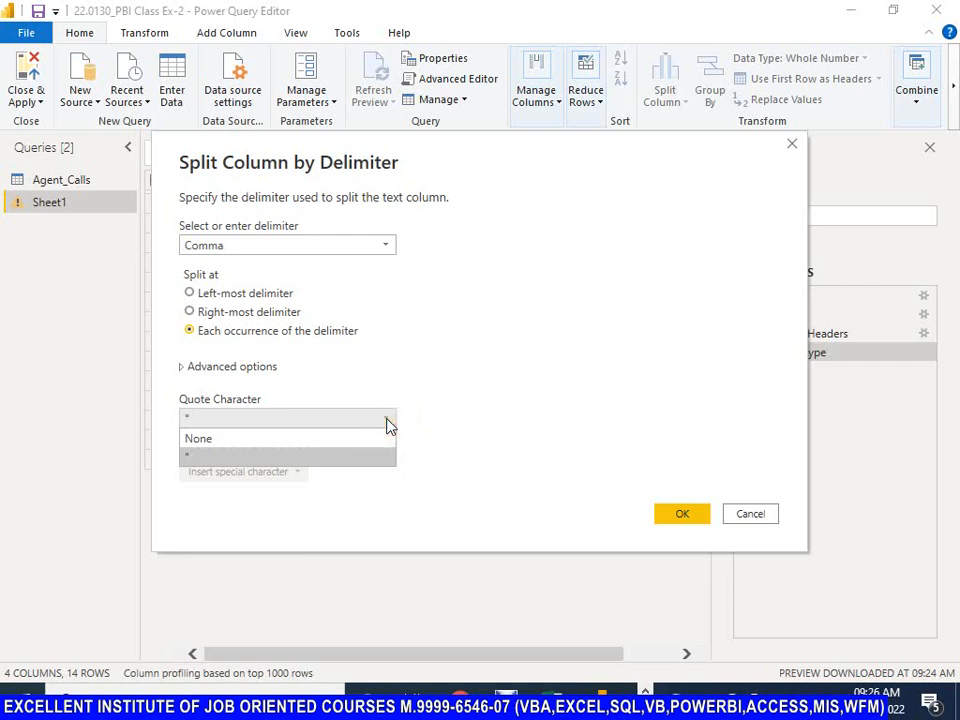
pyautogui.click(198, 440)
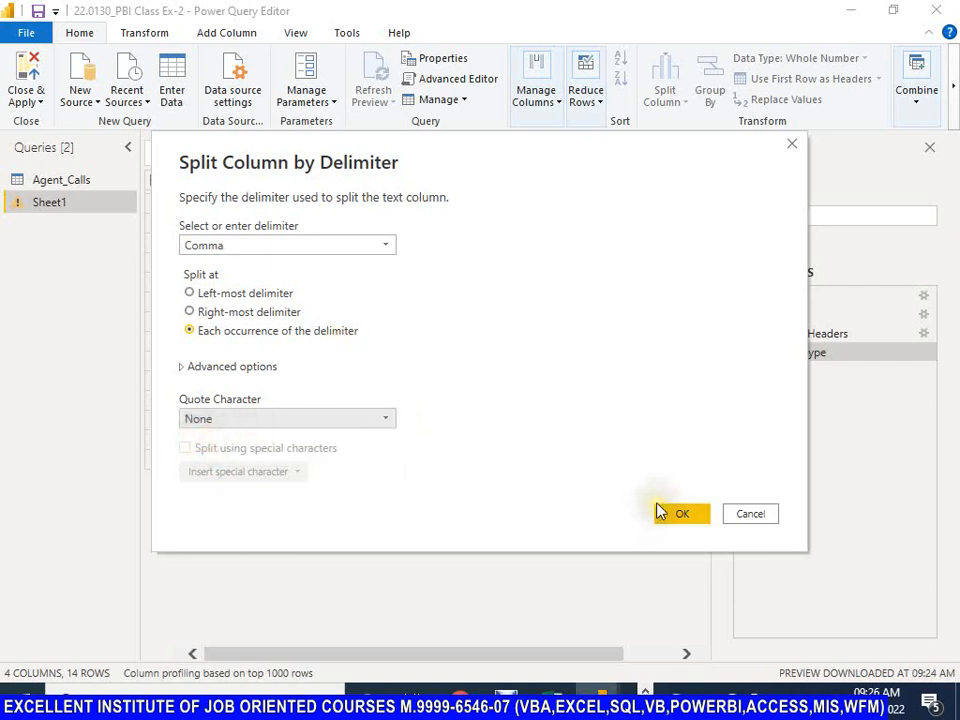
pyautogui.moveTo(456, 162); pyautogui.dragTo(421, 149)
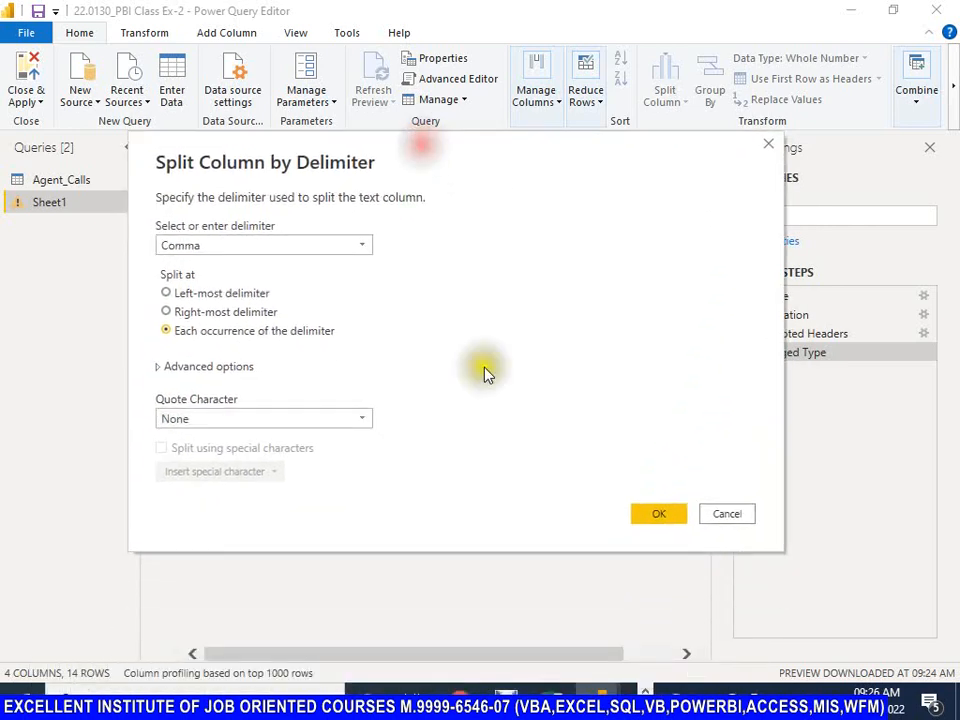
pyautogui.click(726, 514)
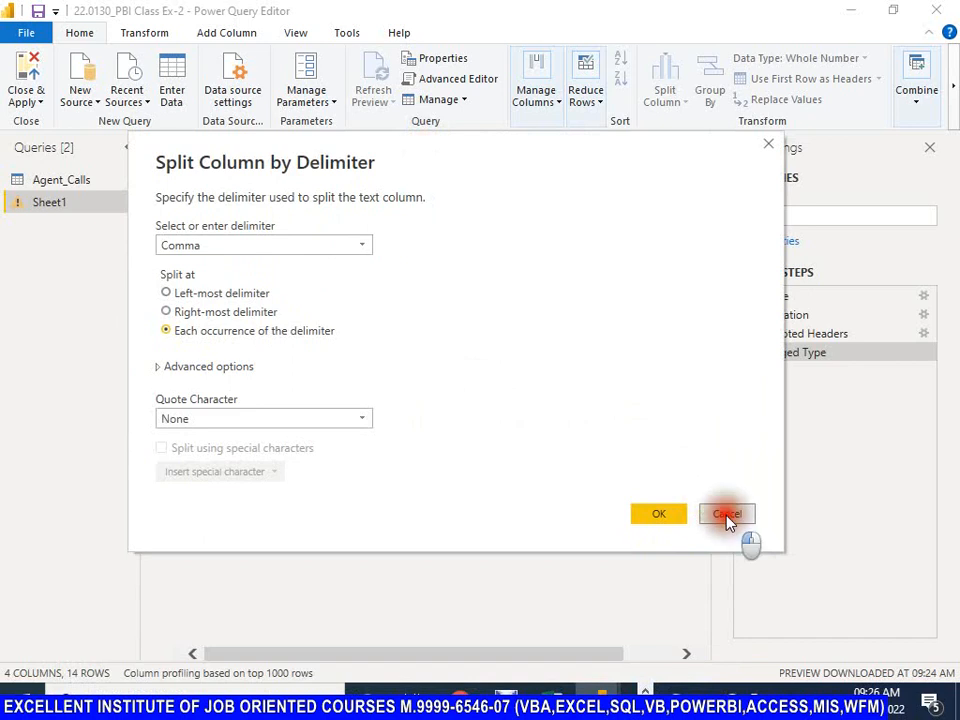
# Step: Split the City,State column by comma at each occurrence into 2 columns, with the quote character set to None
pyautogui.click(529, 185)
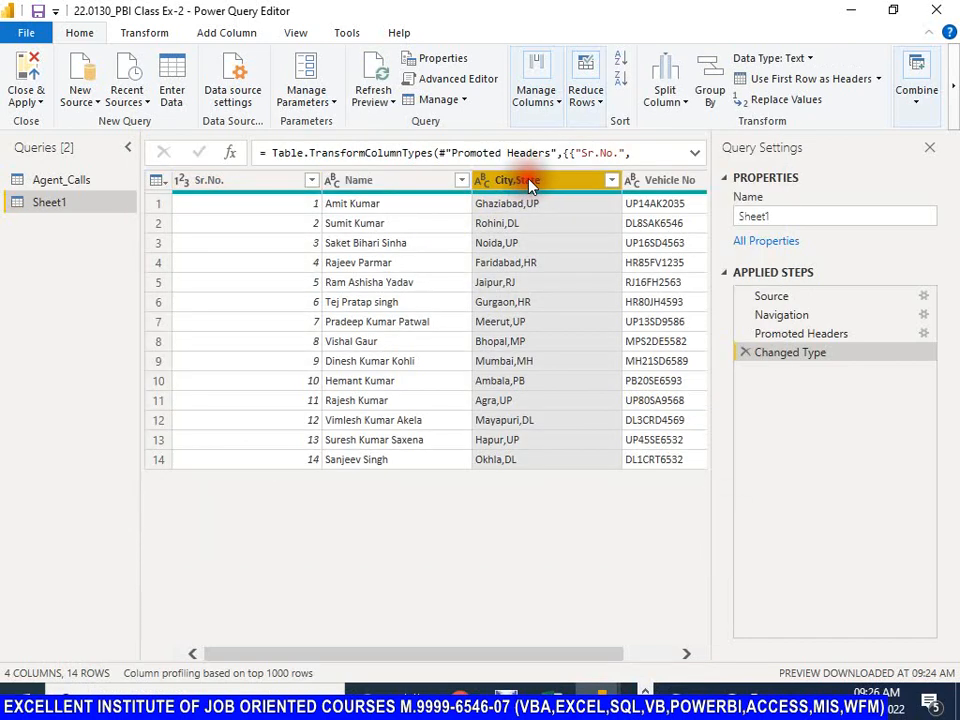
pyautogui.click(684, 106)
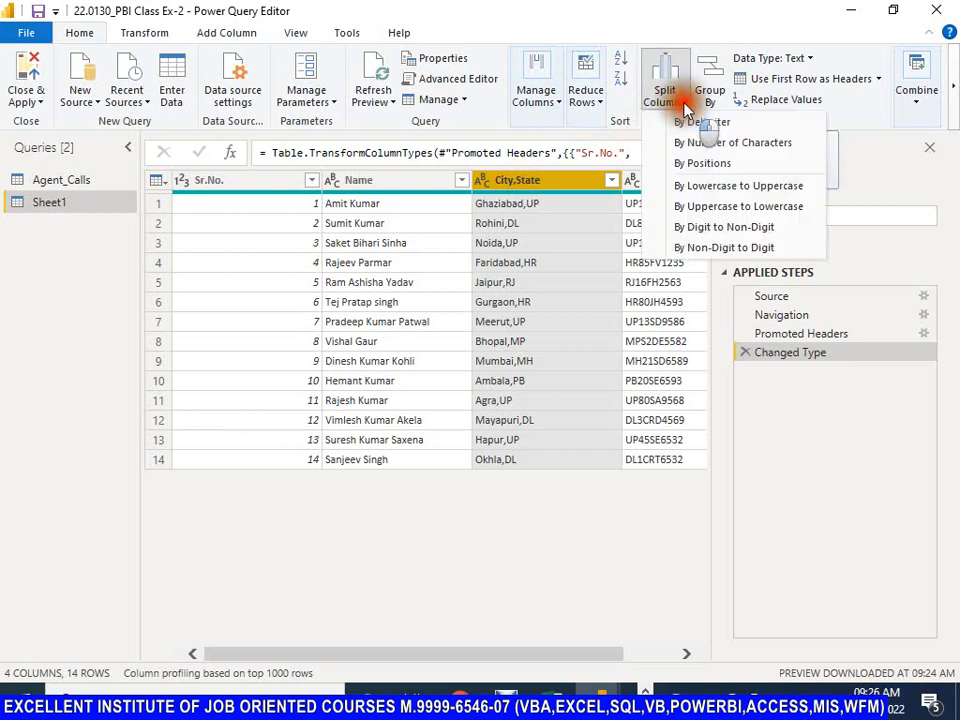
pyautogui.click(686, 123)
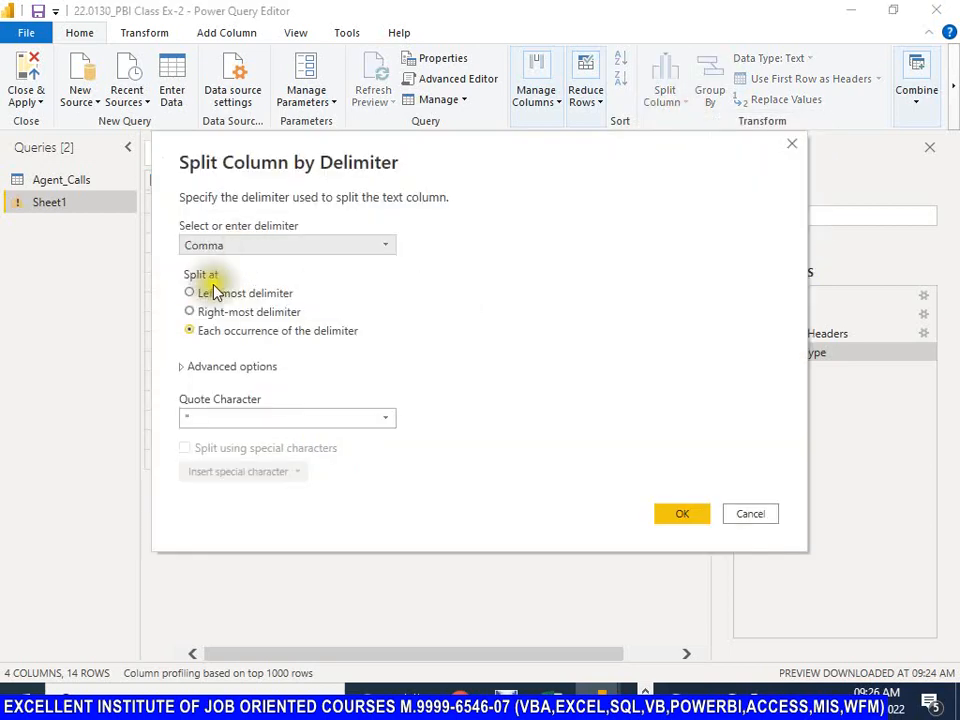
pyautogui.click(390, 424)
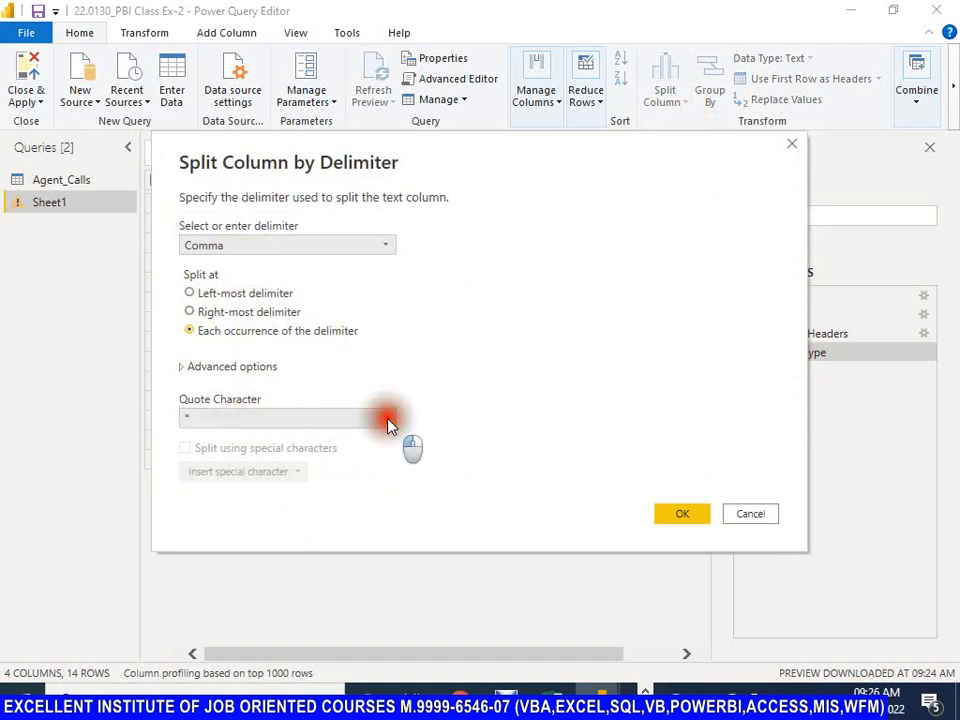
pyautogui.click(221, 445)
pyautogui.click(182, 370)
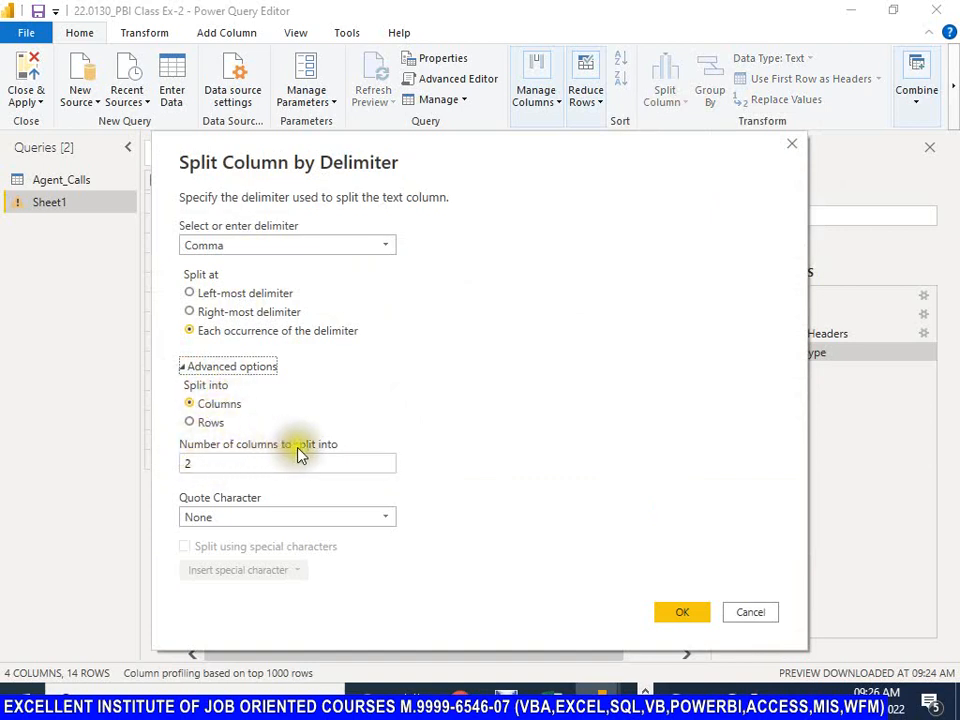
pyautogui.click(683, 614)
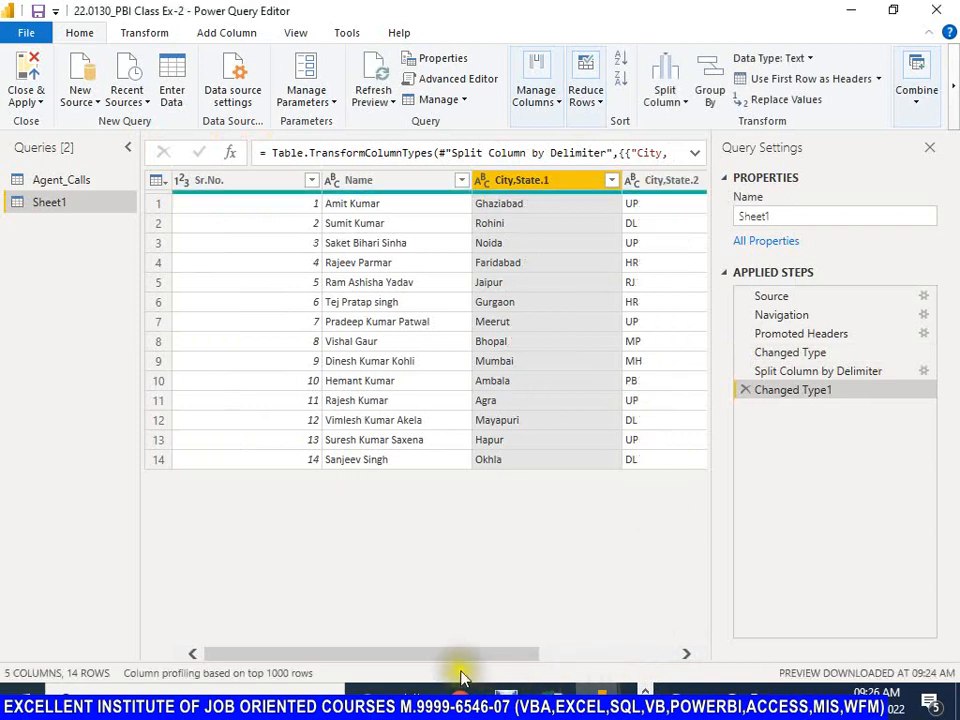
# Step: Review the split columns and compare the table at the Changed Type, Split Column by Delimiter and Changed Type1 applied steps
pyautogui.moveTo(458, 660); pyautogui.dragTo(643, 654)
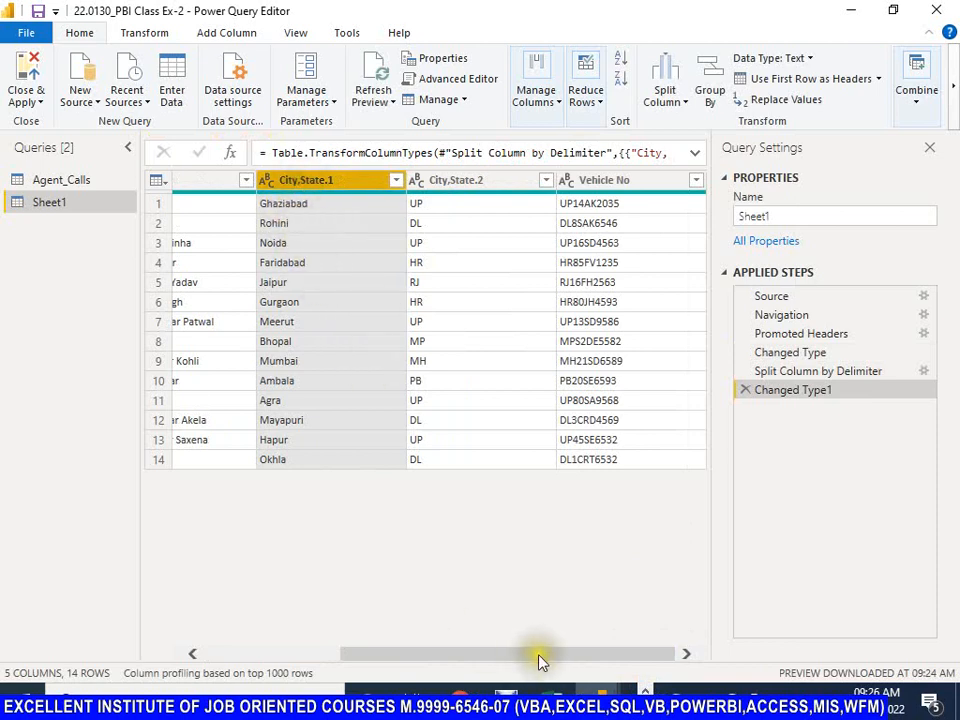
pyautogui.moveTo(539, 660); pyautogui.dragTo(498, 652)
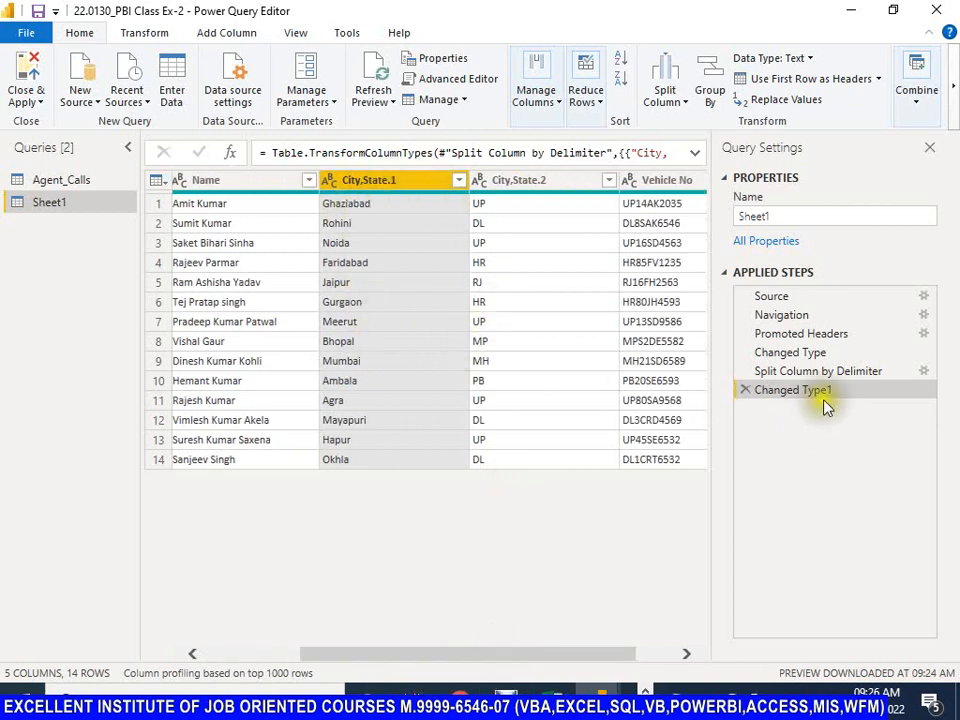
pyautogui.click(801, 374)
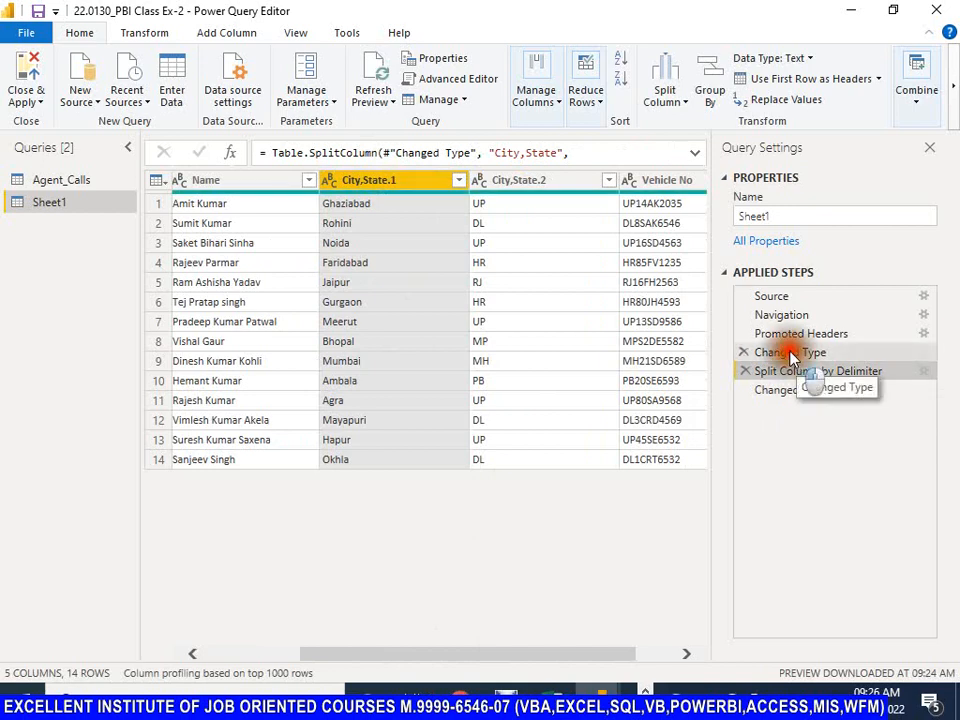
pyautogui.click(792, 354)
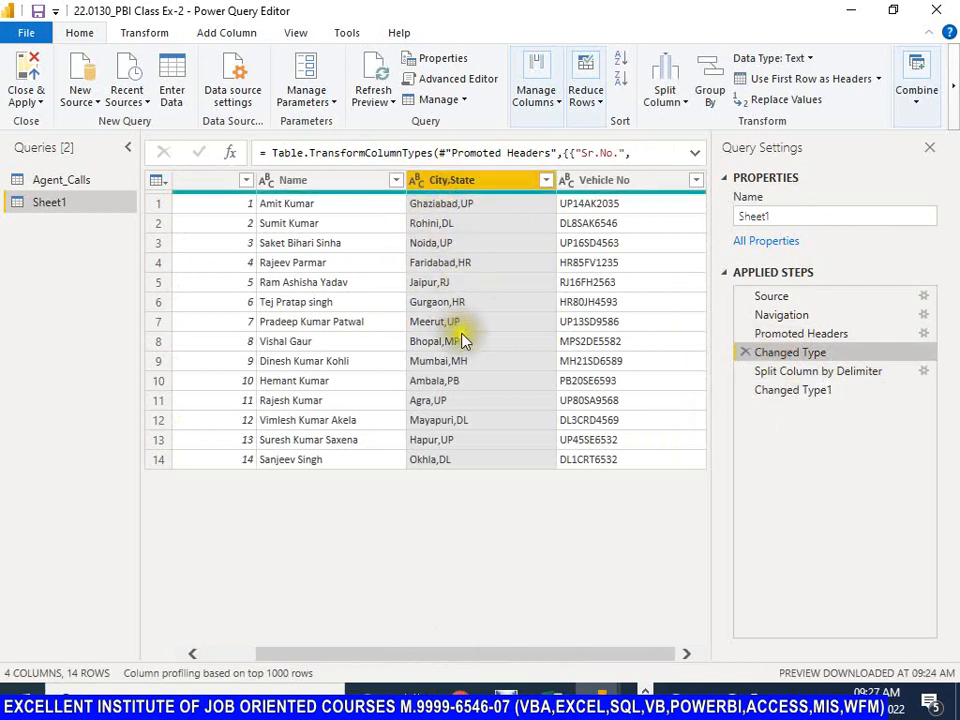
pyautogui.click(816, 373)
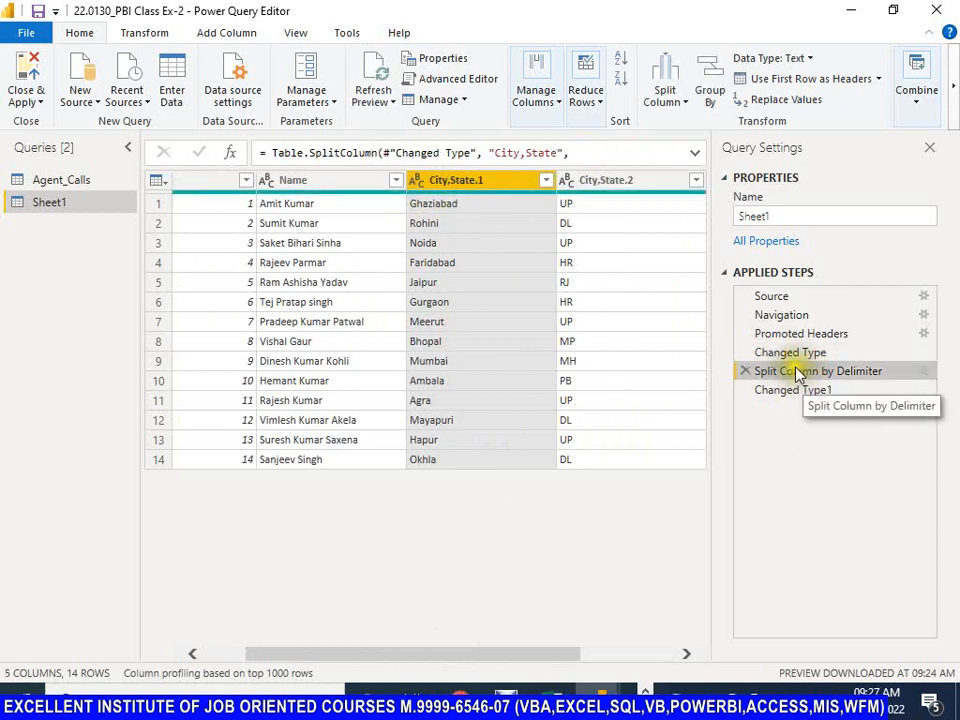
pyautogui.click(785, 390)
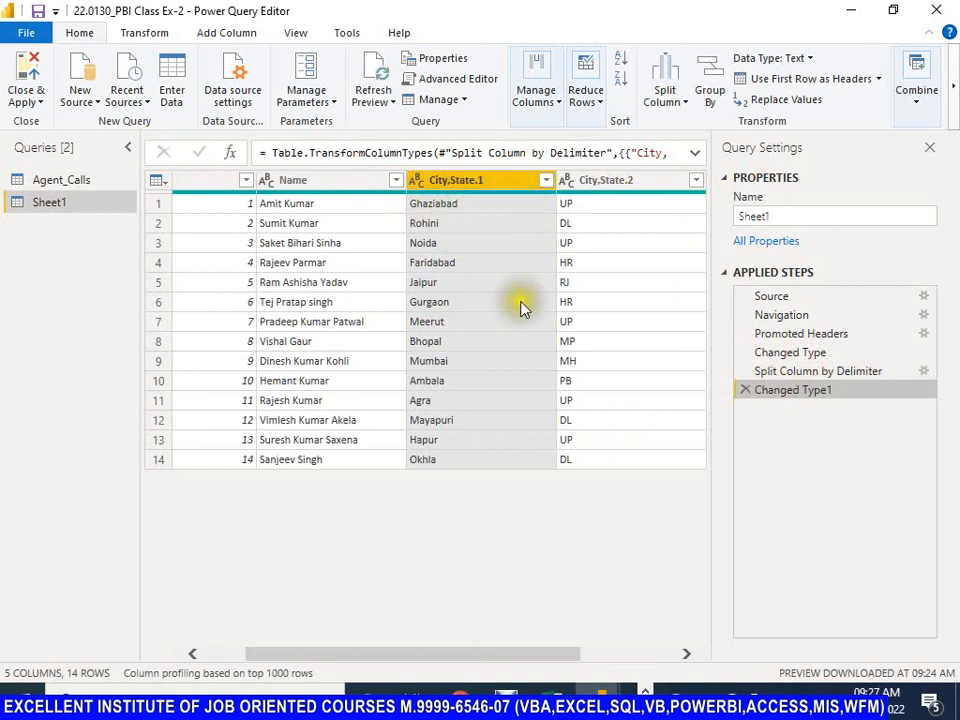
pyautogui.moveTo(445, 660); pyautogui.dragTo(540, 655)
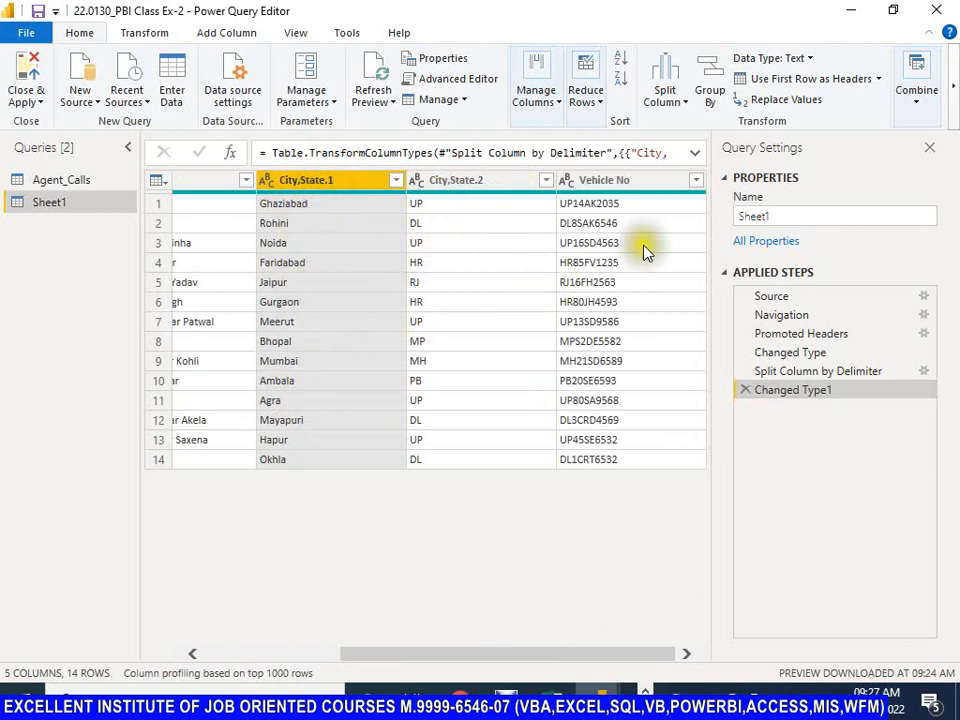
# Step: Expand the Changed Type1 formula and examine the data types it assigns to City,State.1 and City,State.2
pyautogui.click(694, 156)
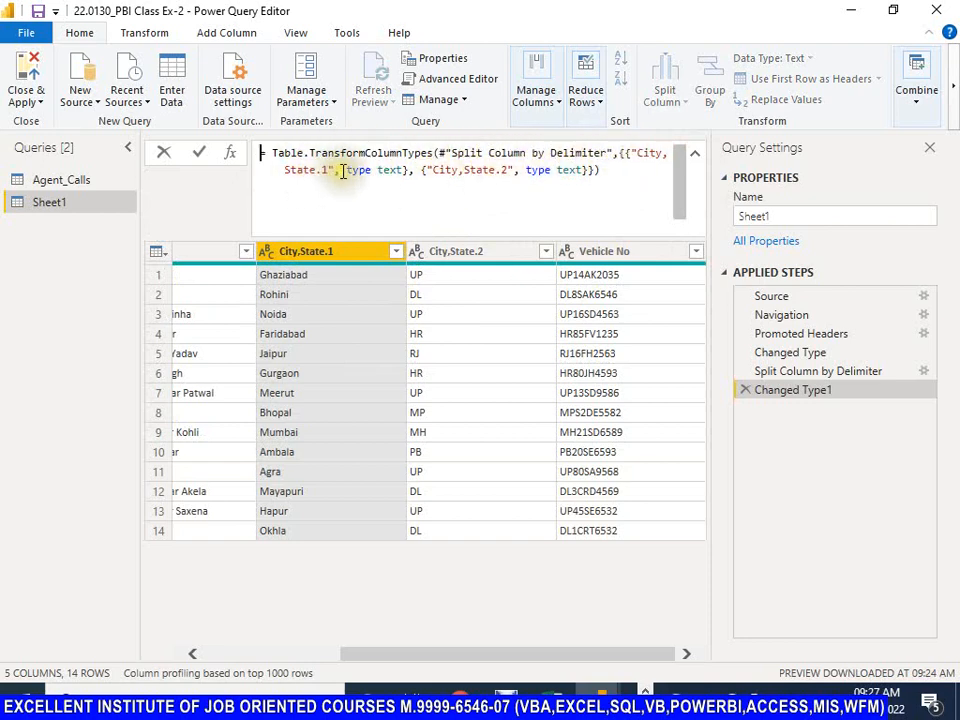
pyautogui.moveTo(346, 170); pyautogui.dragTo(400, 170)
pyautogui.moveTo(430, 170); pyautogui.dragTo(563, 172)
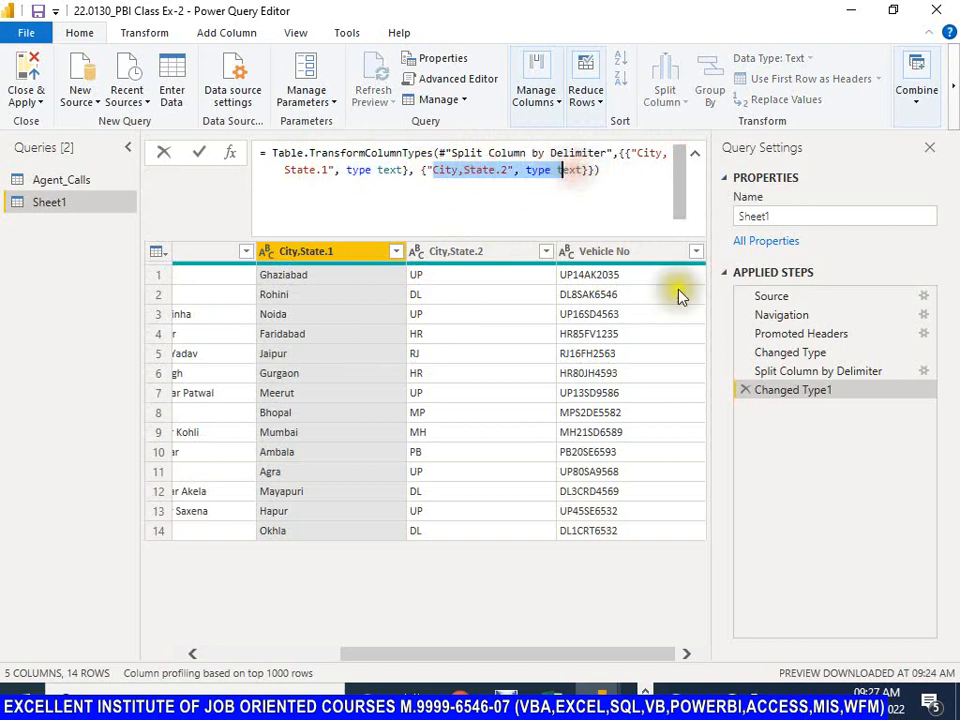
pyautogui.click(452, 350)
pyautogui.moveTo(497, 663); pyautogui.dragTo(261, 660)
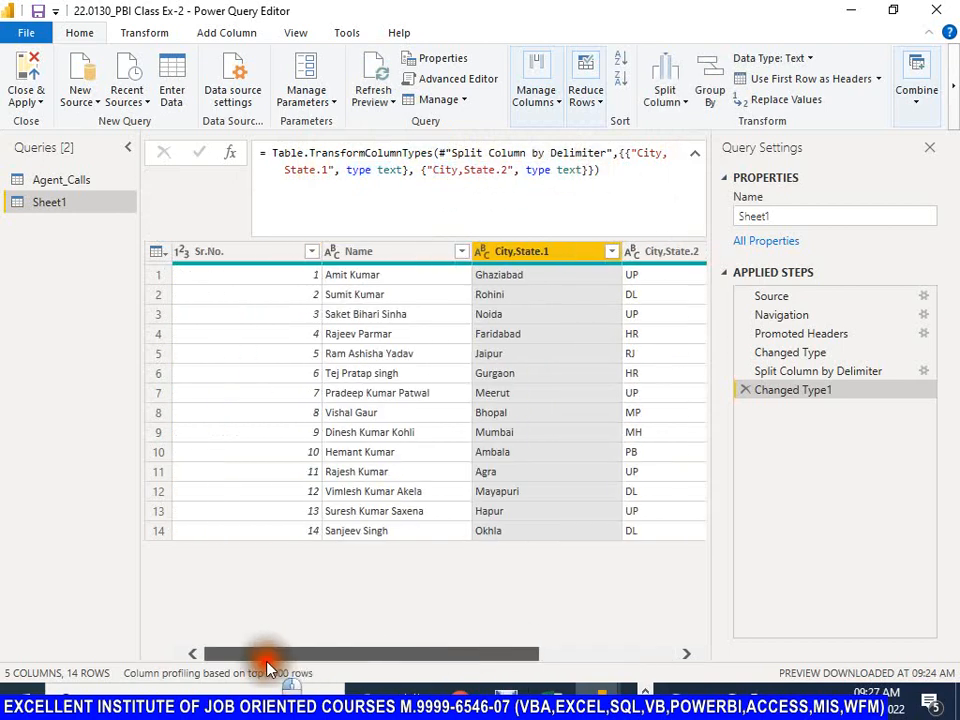
pyautogui.click(680, 100)
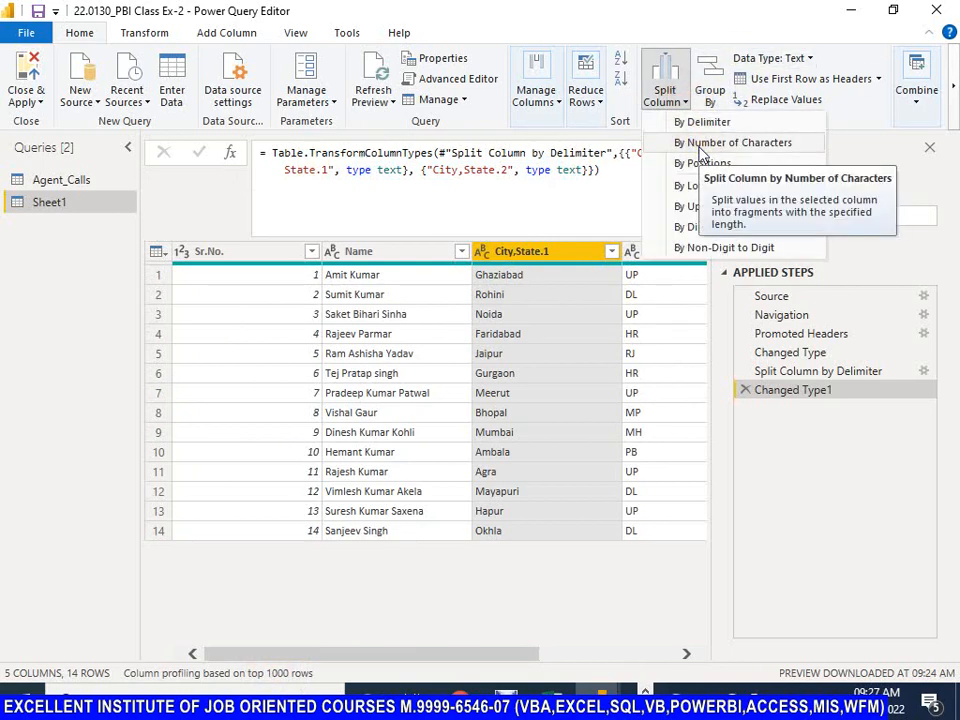
pyautogui.click(700, 147)
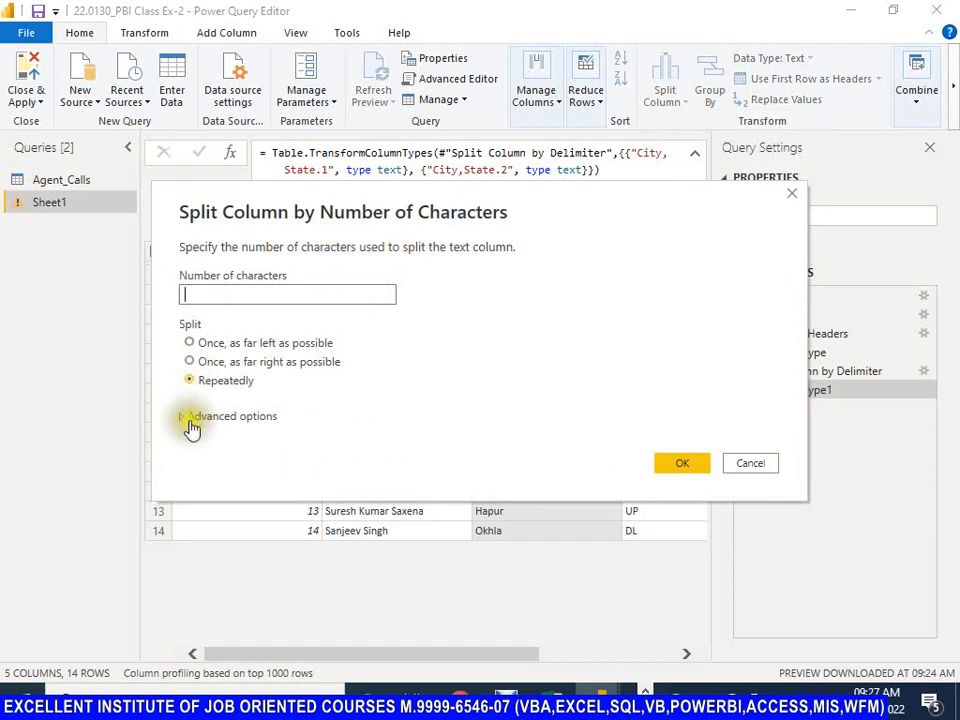
pyautogui.click(742, 465)
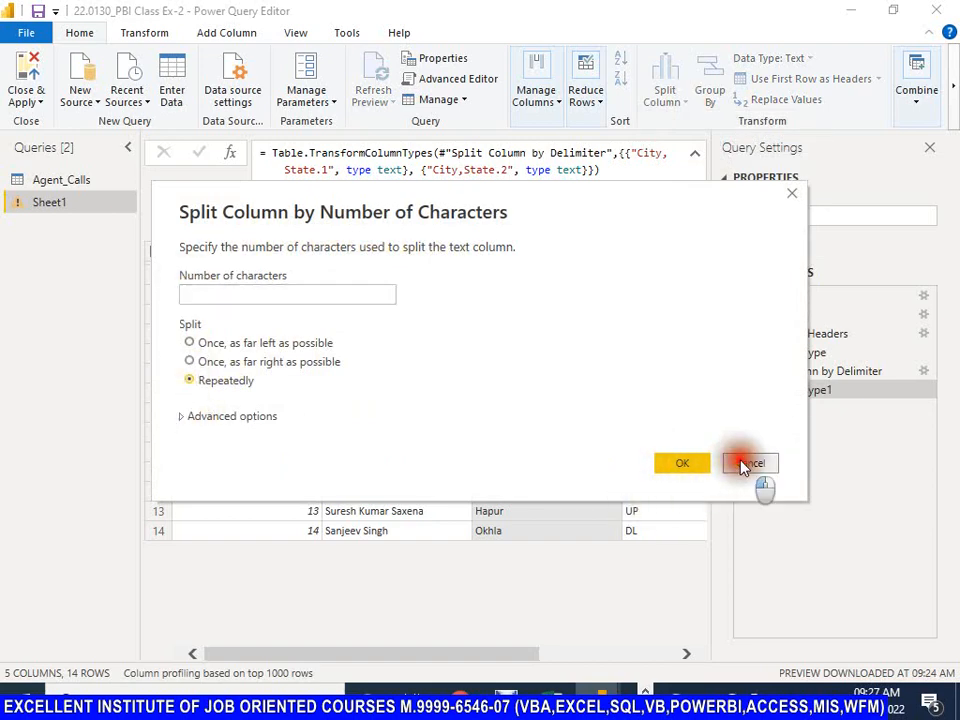
# Step: Set up a split of the Vehicle No column by number of characters, entering 2 characters and expanding the advanced options
pyautogui.moveTo(420, 666); pyautogui.dragTo(657, 660)
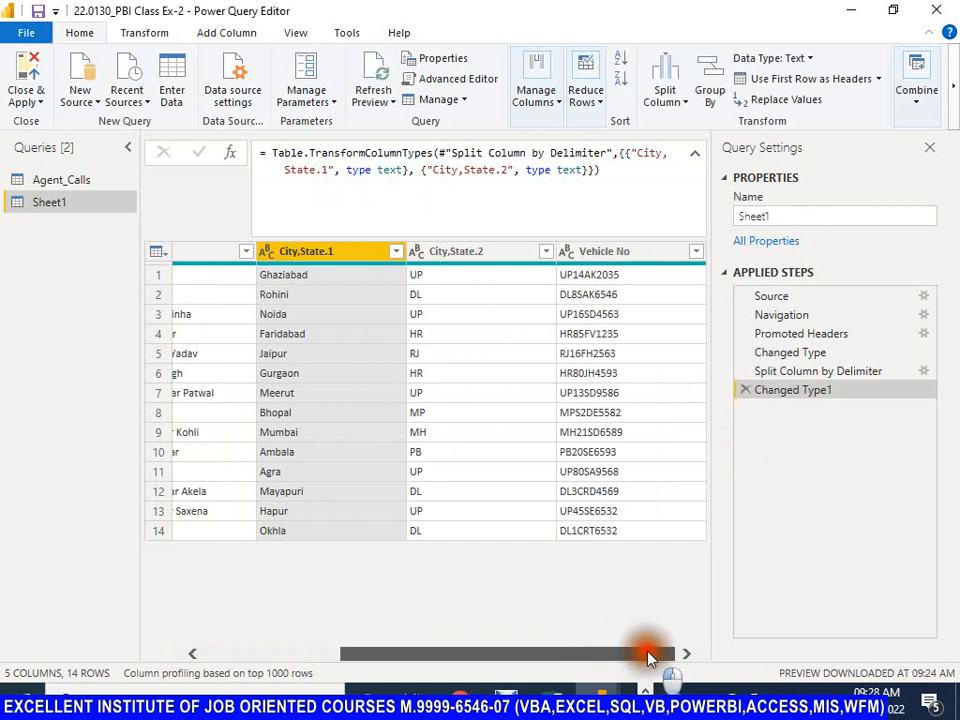
pyautogui.click(606, 251)
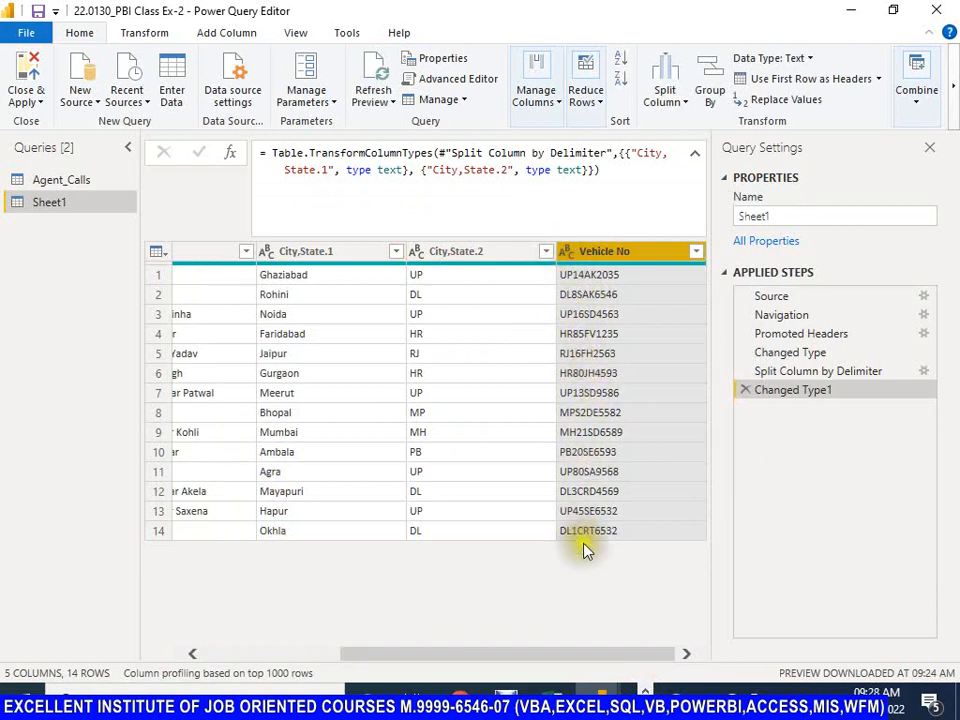
pyautogui.click(683, 105)
pyautogui.click(705, 148)
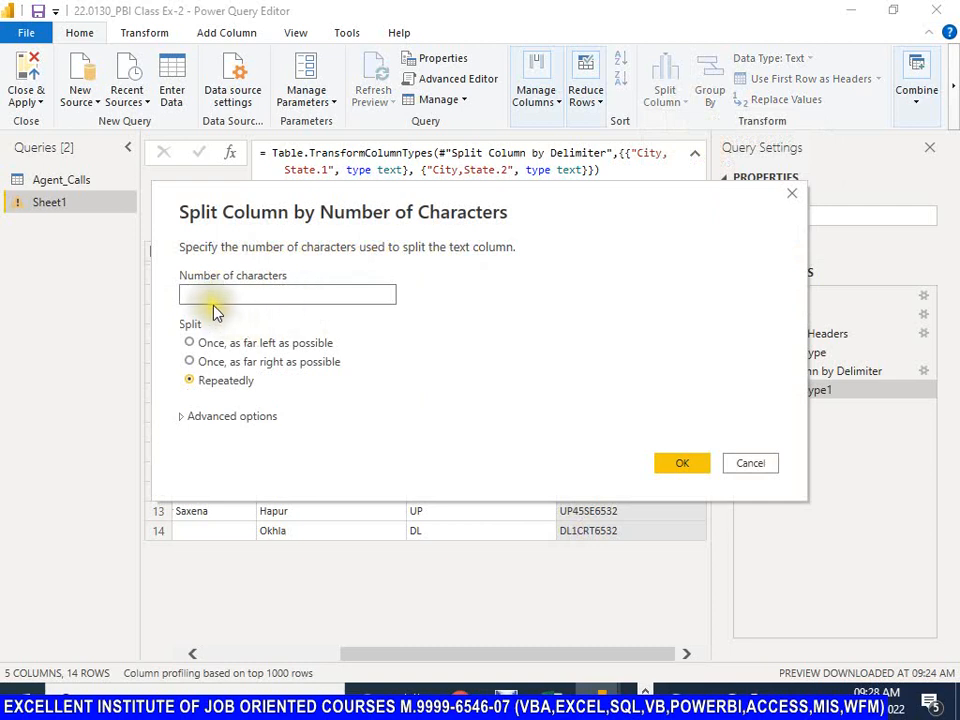
pyautogui.write('2')
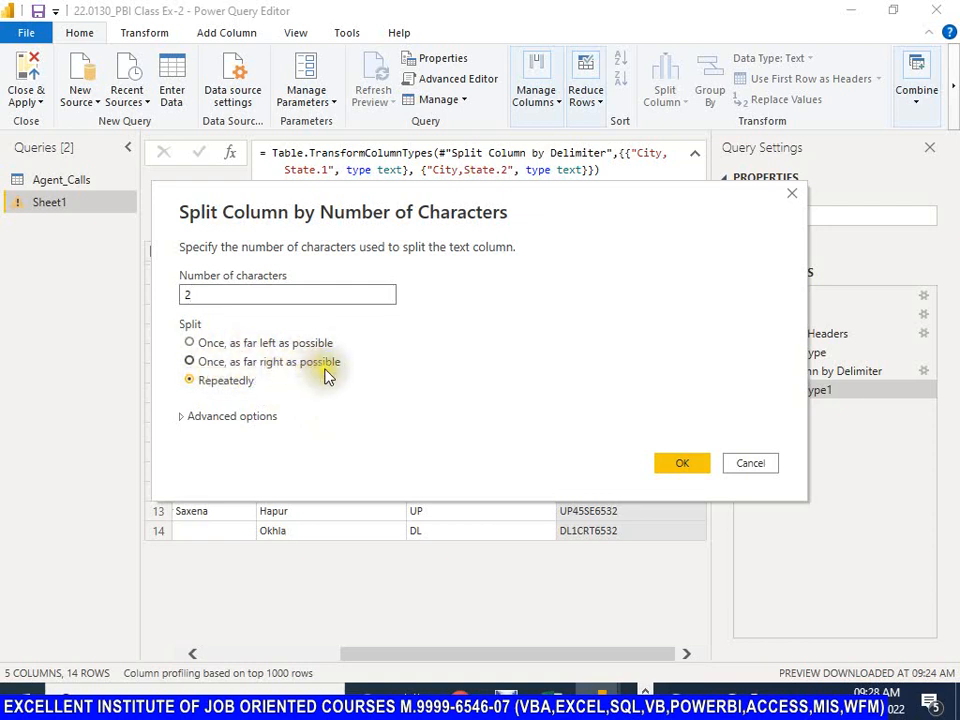
pyautogui.click(184, 418)
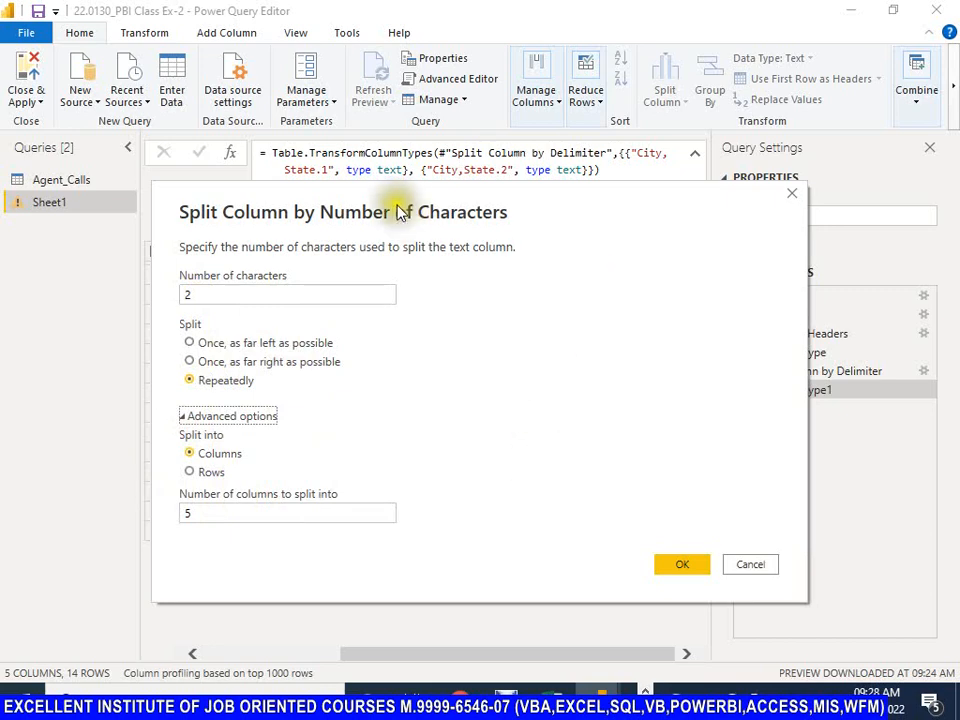
pyautogui.moveTo(410, 214); pyautogui.dragTo(317, 80)
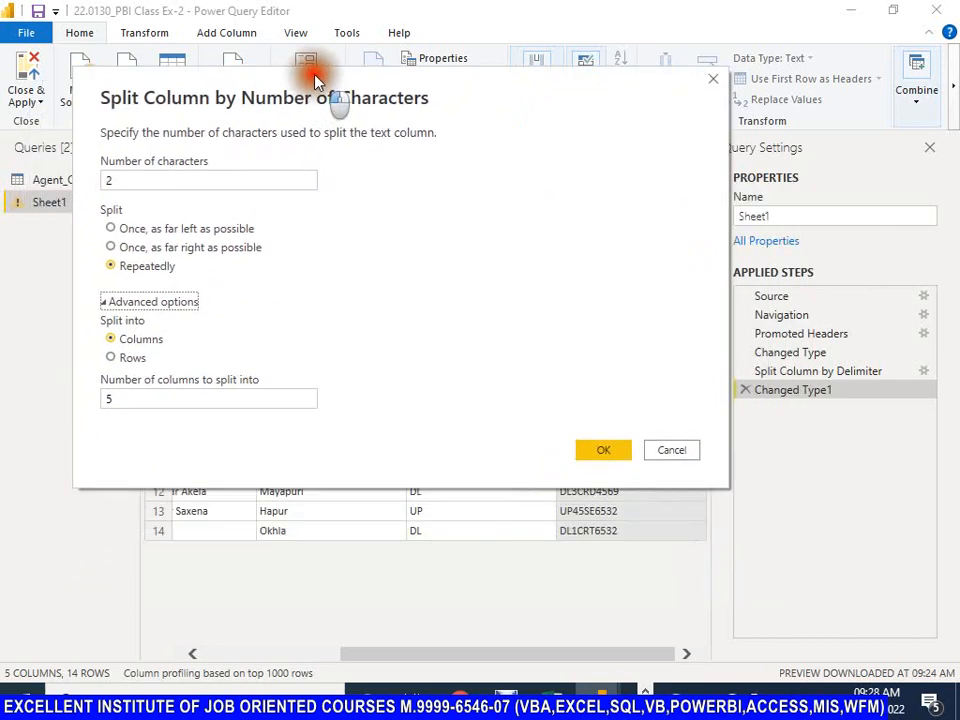
# Step: Try 4 and 5 as the number of characters to compare how many columns each produces, and return the value to 2
pyautogui.click(39, 186)
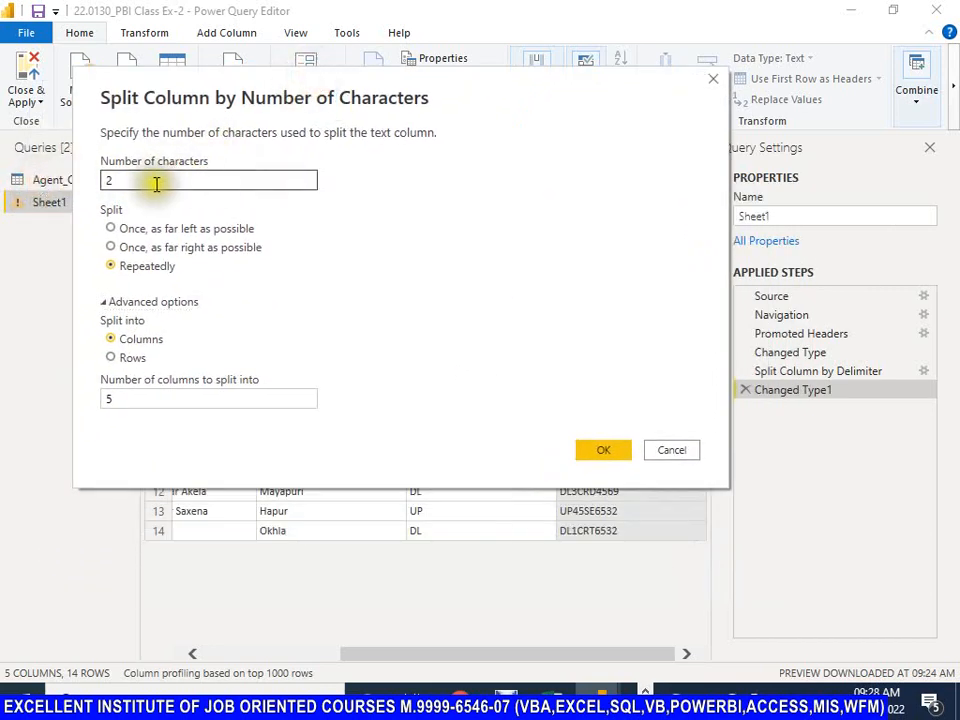
pyautogui.doubleClick(109, 182)
pyautogui.write('4')
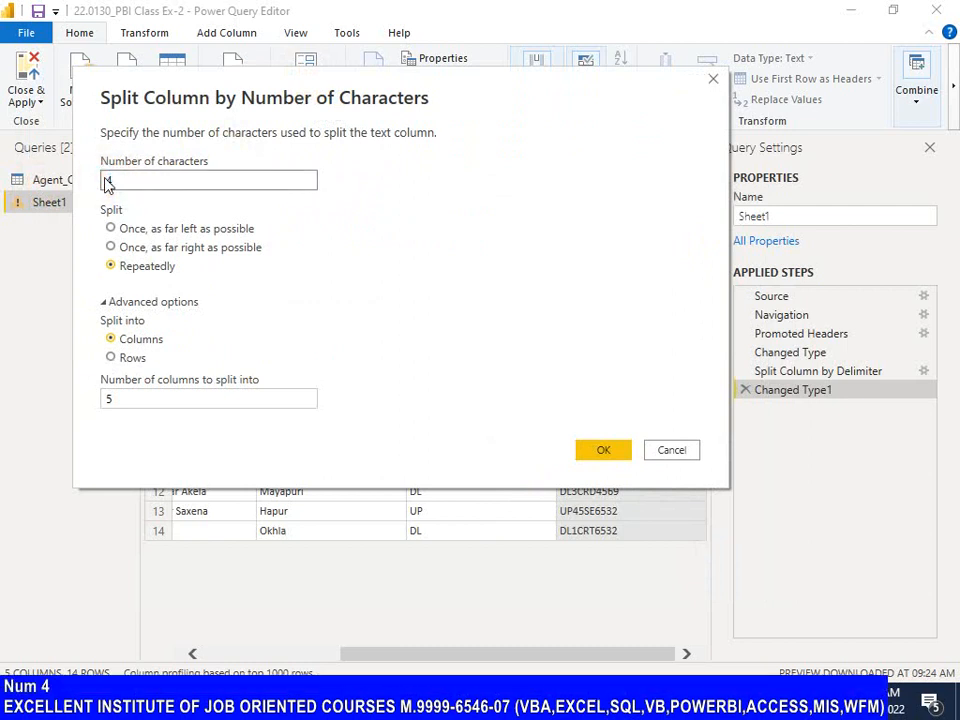
pyautogui.press('Tab')
pyautogui.press('Tab')
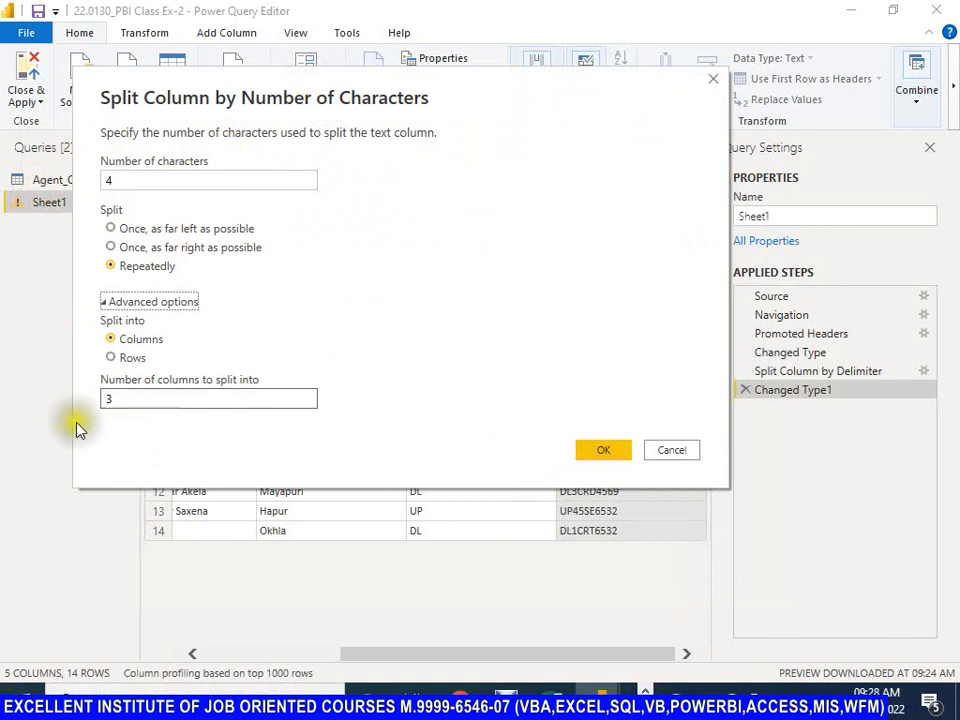
pyautogui.moveTo(135, 182); pyautogui.dragTo(68, 185)
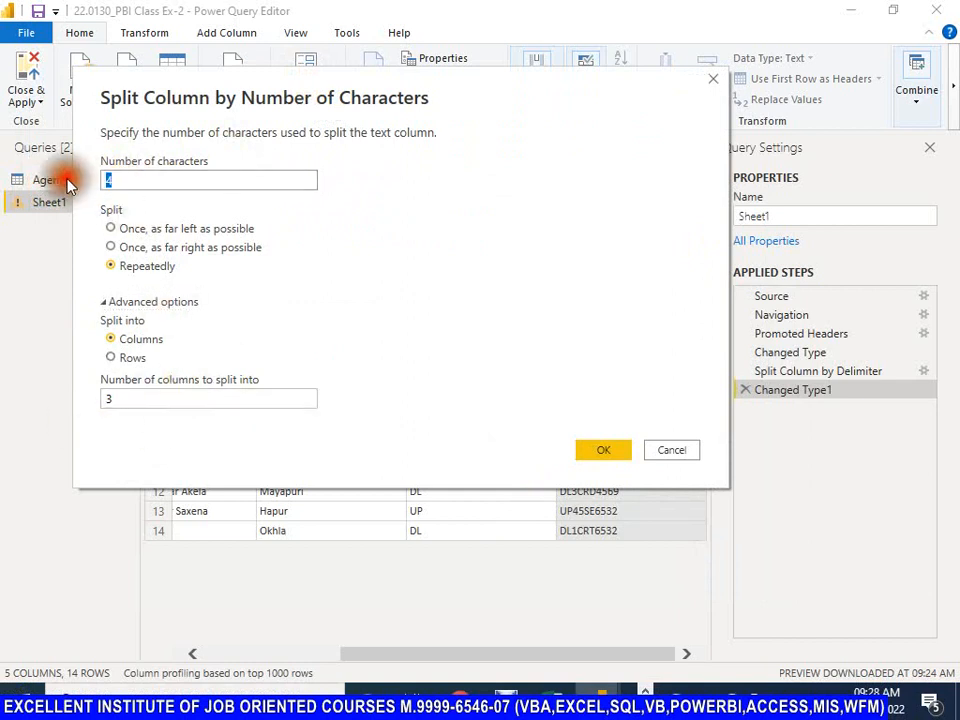
pyautogui.write('5')
pyautogui.press('Tab')
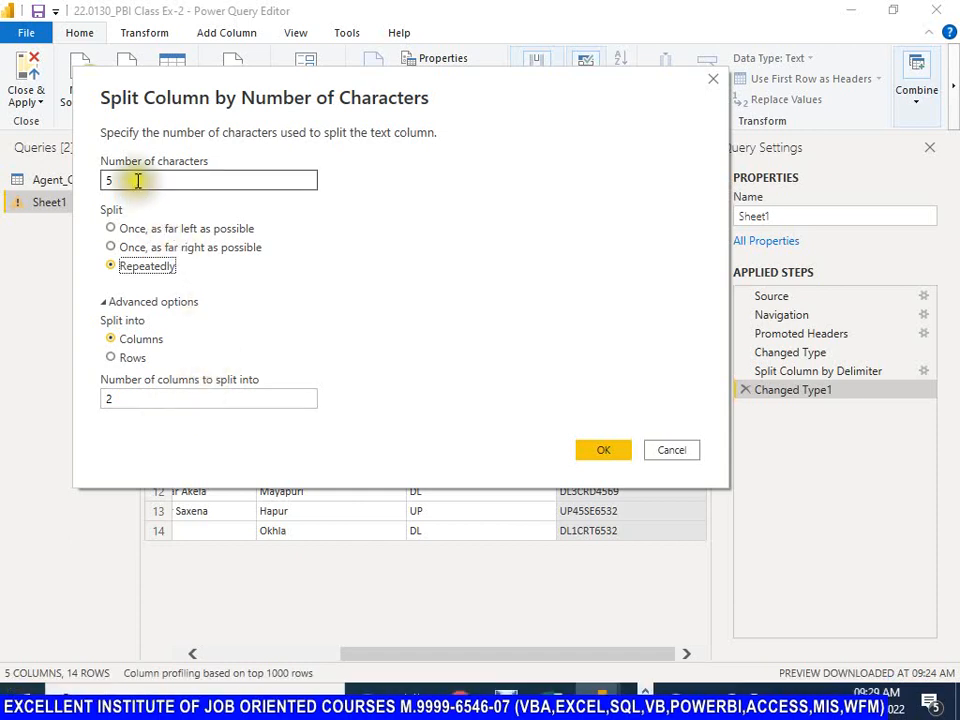
pyautogui.moveTo(137, 180); pyautogui.dragTo(92, 176)
pyautogui.write('4')
pyautogui.press('Tab')
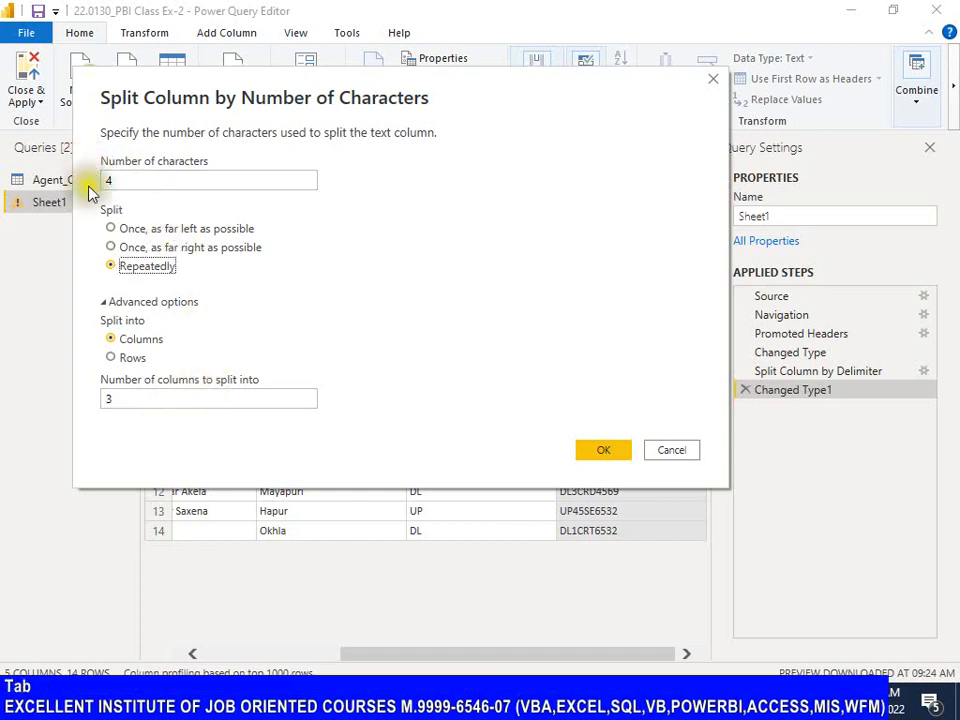
pyautogui.moveTo(137, 184); pyautogui.dragTo(58, 178)
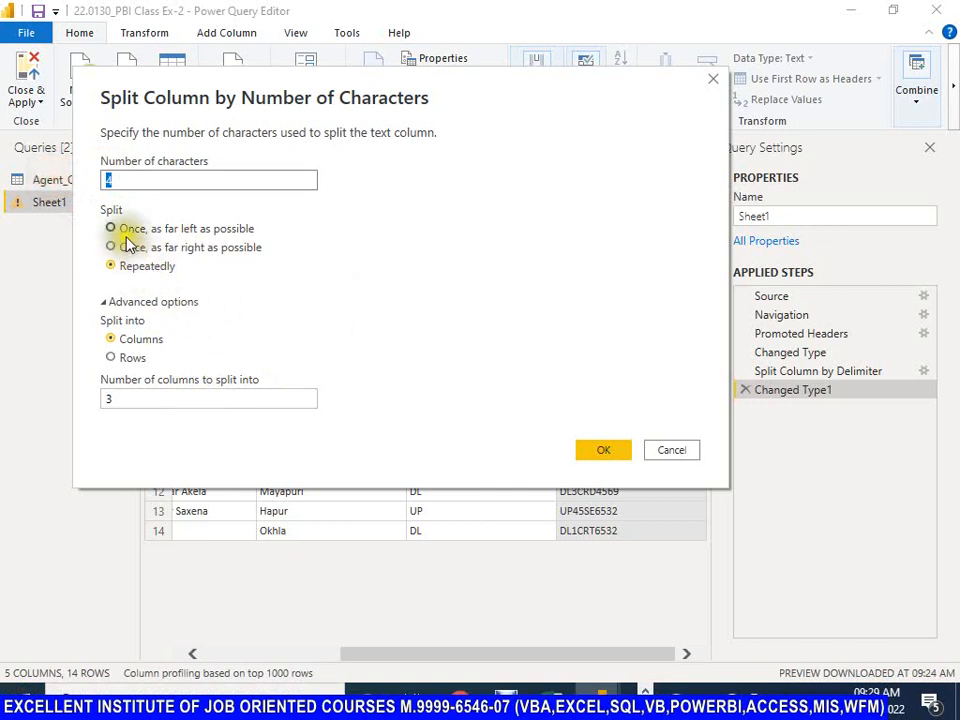
pyautogui.write('2')
pyautogui.press('Tab')
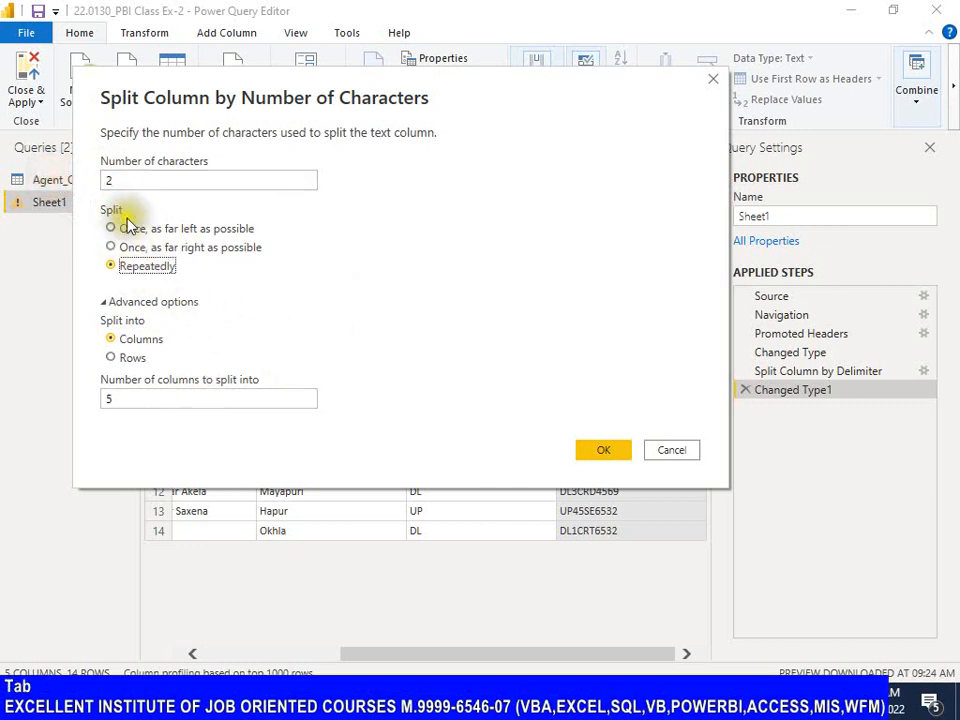
# Step: Try the three split modes and split Vehicle No by 2 characters once, as far left as possible, into columns
pyautogui.click(111, 229)
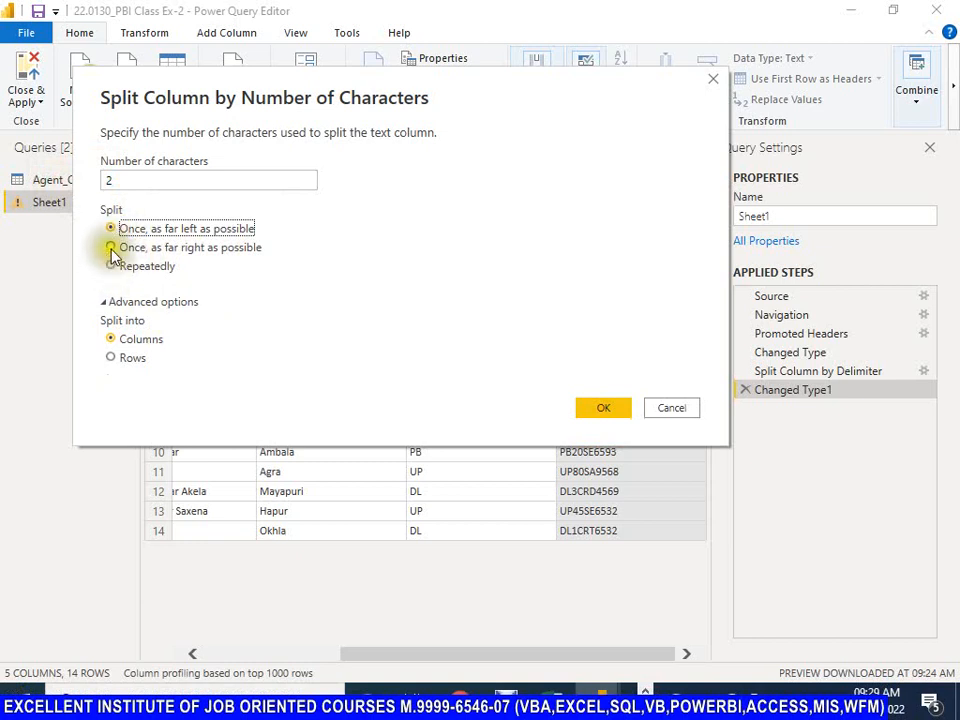
pyautogui.click(111, 247)
pyautogui.click(112, 266)
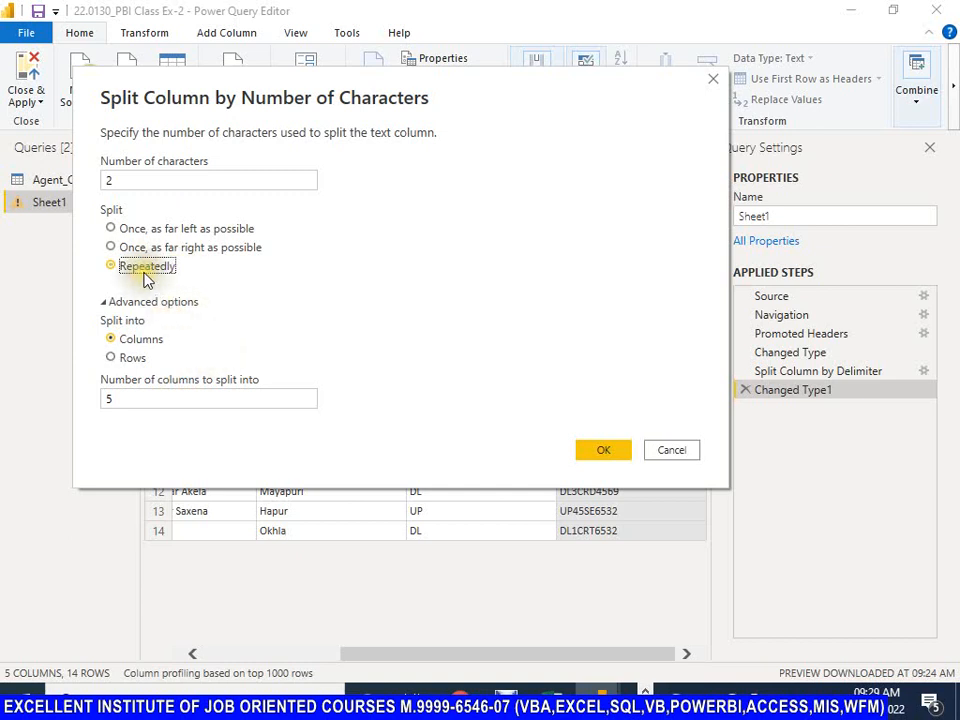
pyautogui.click(112, 230)
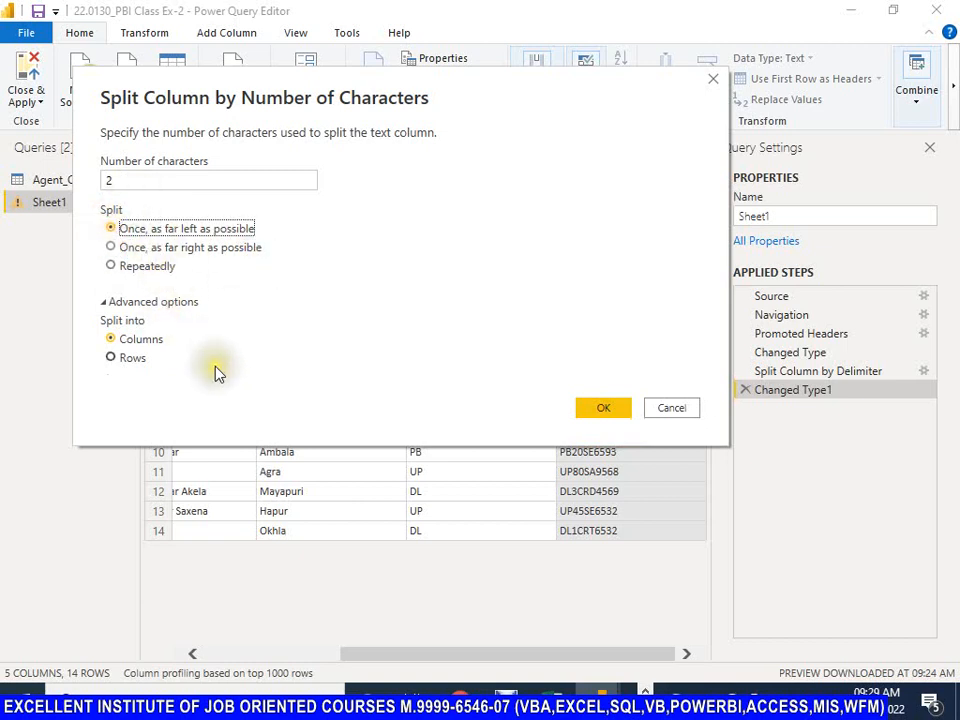
pyautogui.click(603, 410)
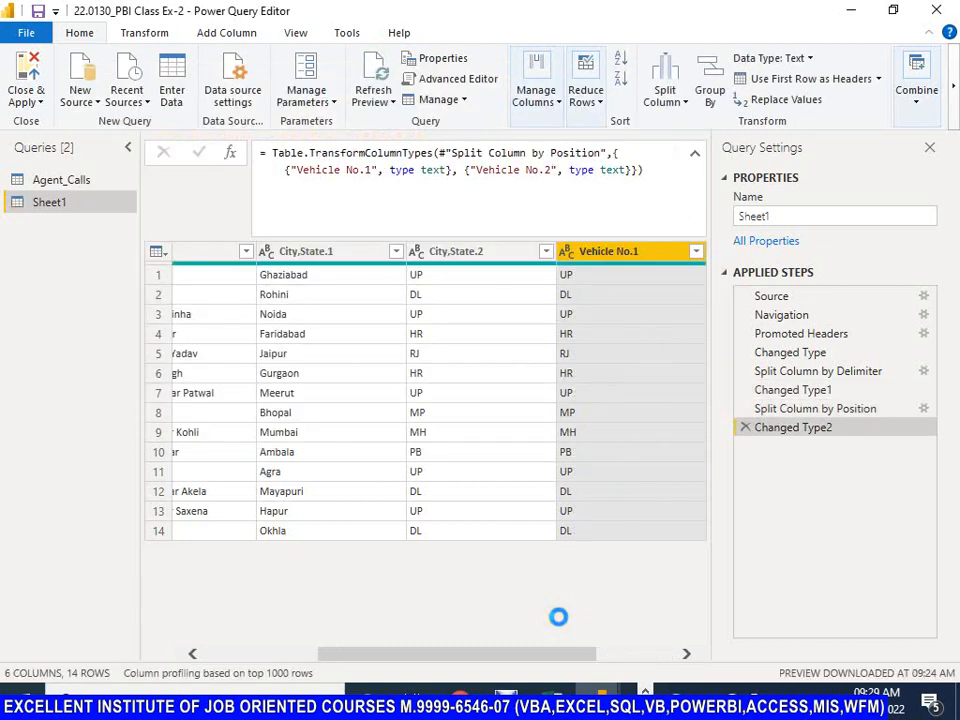
# Step: Split the Vehicle No.2 column by 4 characters once, as far left as possible
pyautogui.moveTo(517, 665); pyautogui.dragTo(677, 647)
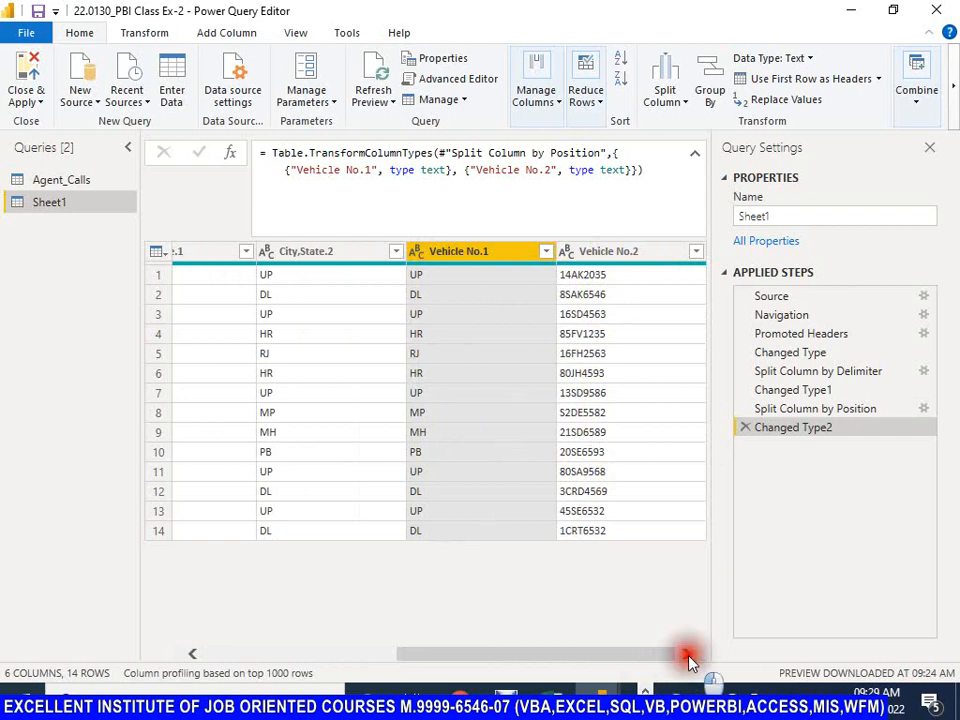
pyautogui.click(615, 255)
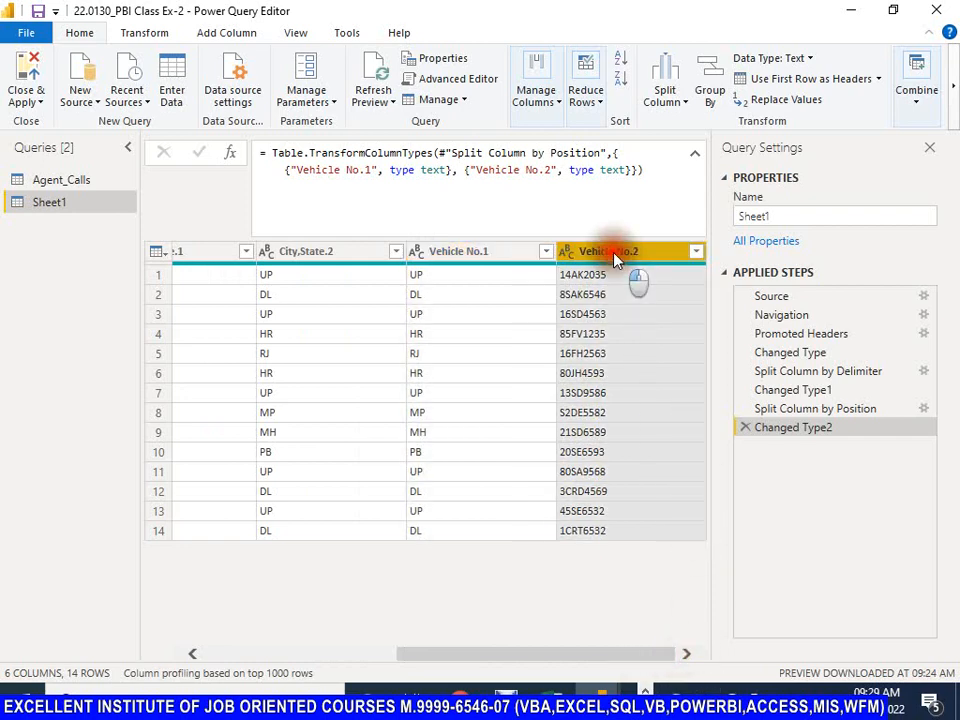
pyautogui.click(686, 104)
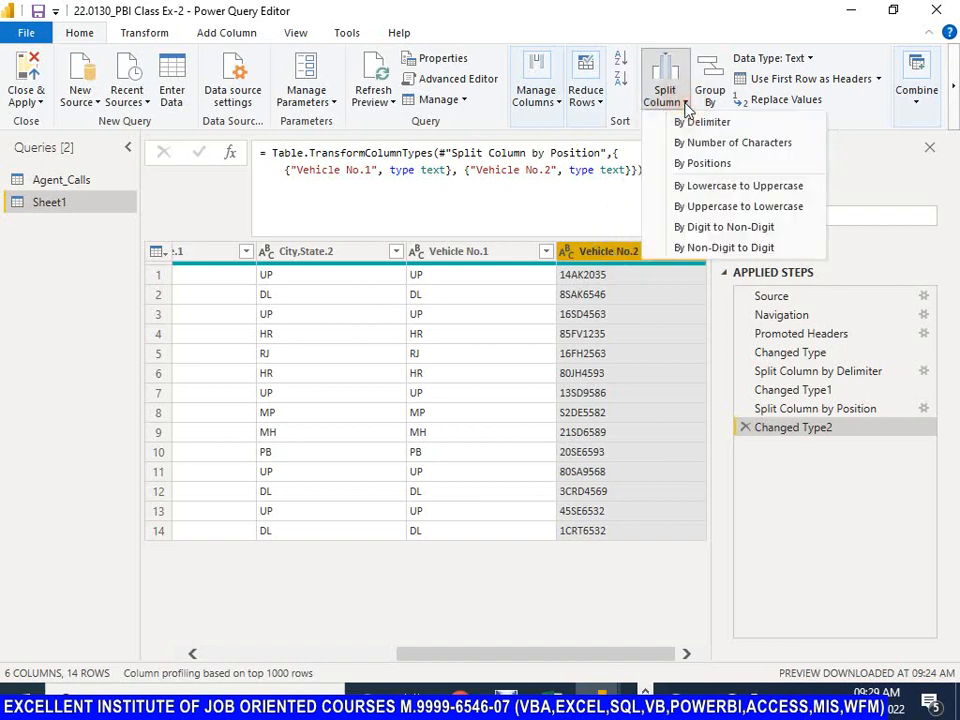
pyautogui.click(702, 143)
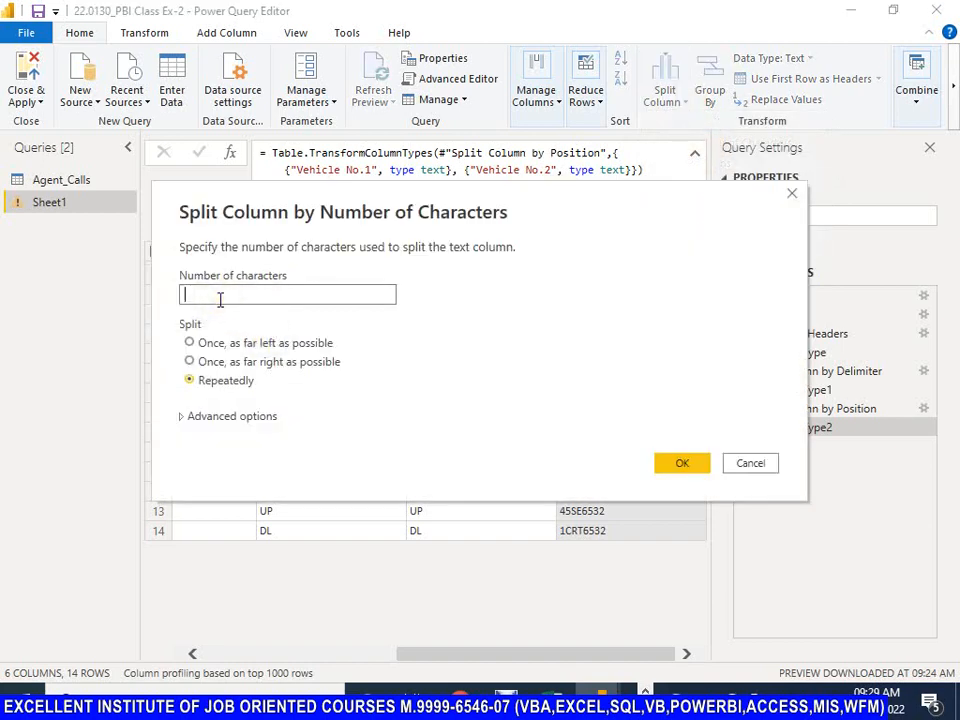
pyautogui.write('4')
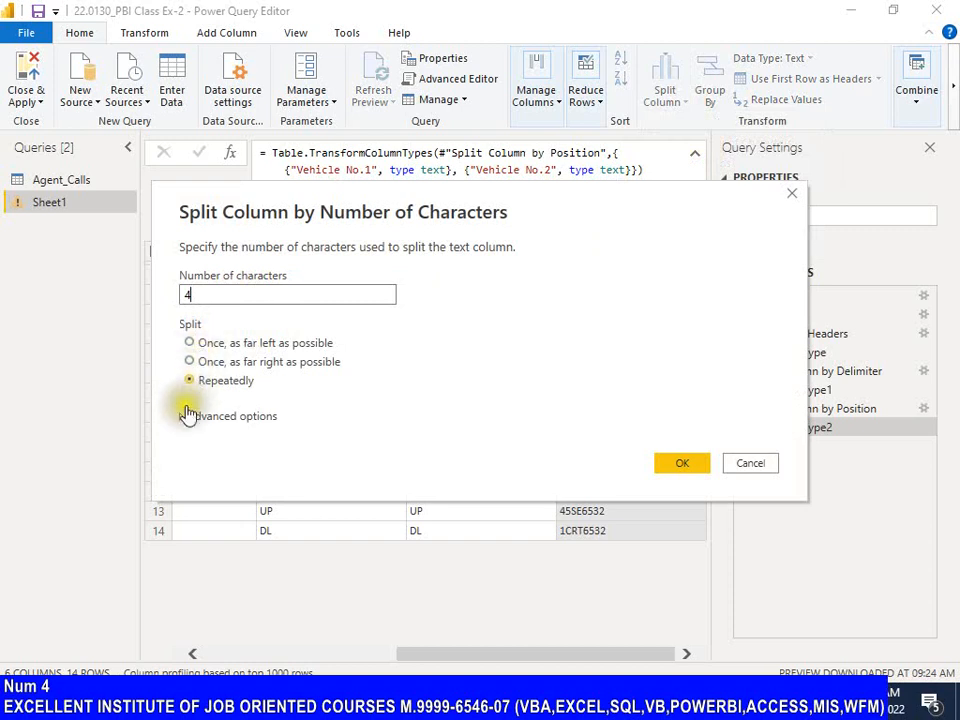
pyautogui.click(189, 343)
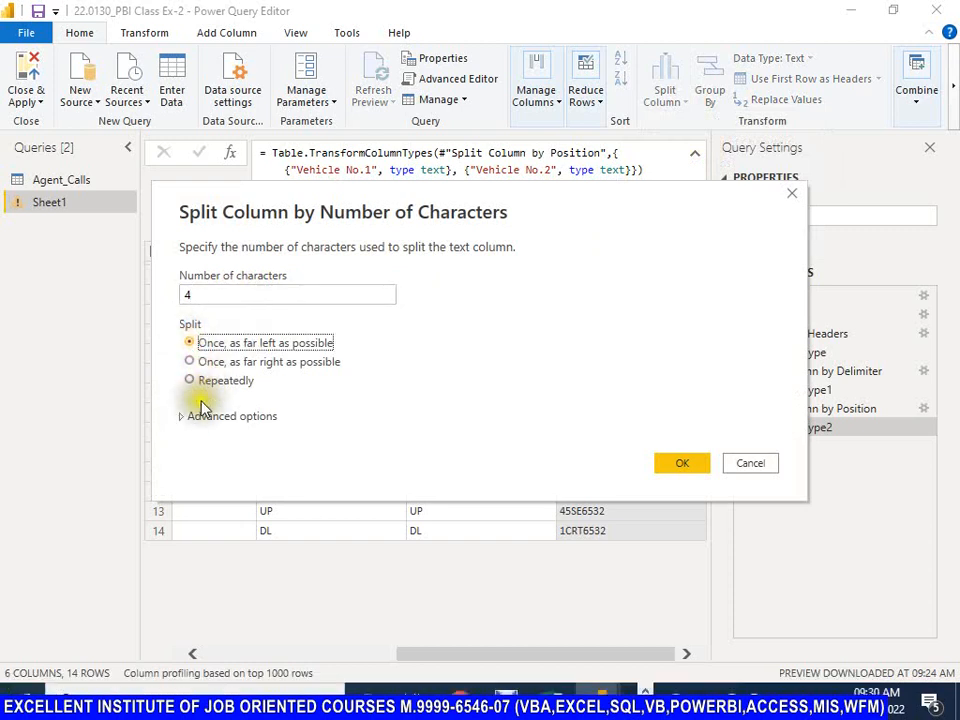
pyautogui.click(682, 463)
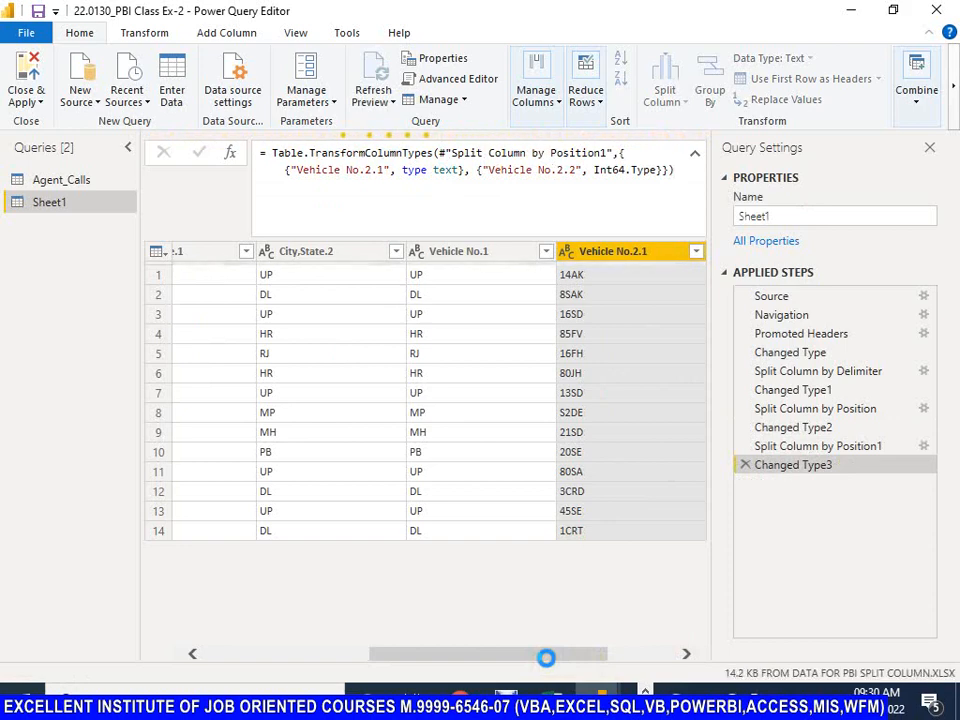
# Step: Examine the contents and data types of the Vehicle No.1, Vehicle No.2.1 and Vehicle No.2.2 columns
pyautogui.moveTo(546, 657); pyautogui.dragTo(686, 653)
pyautogui.click(303, 255)
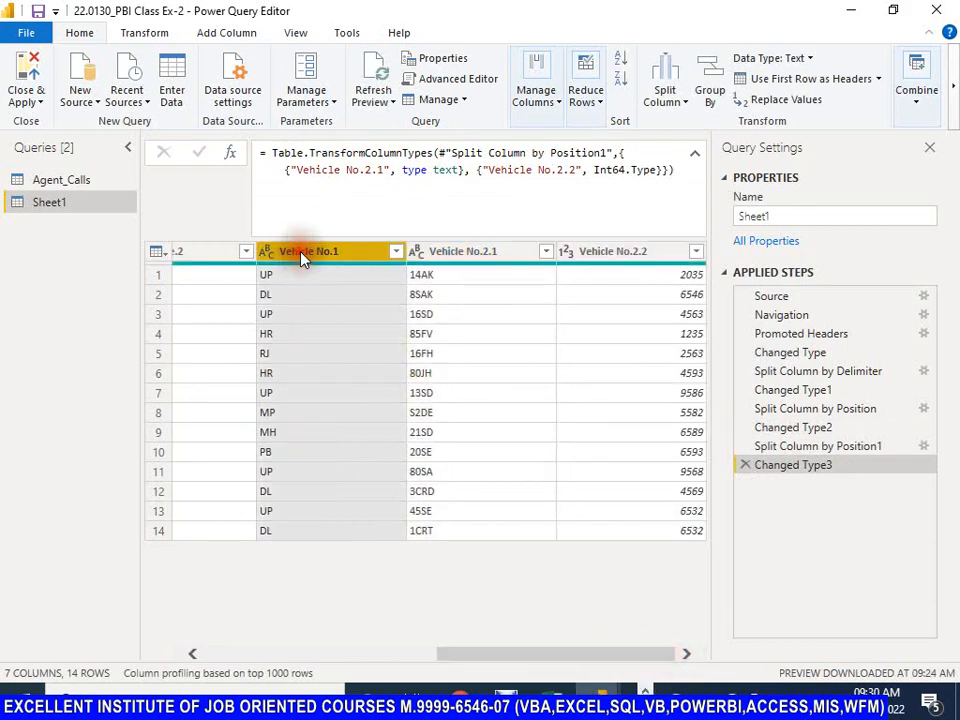
pyautogui.click(471, 256)
pyautogui.click(612, 256)
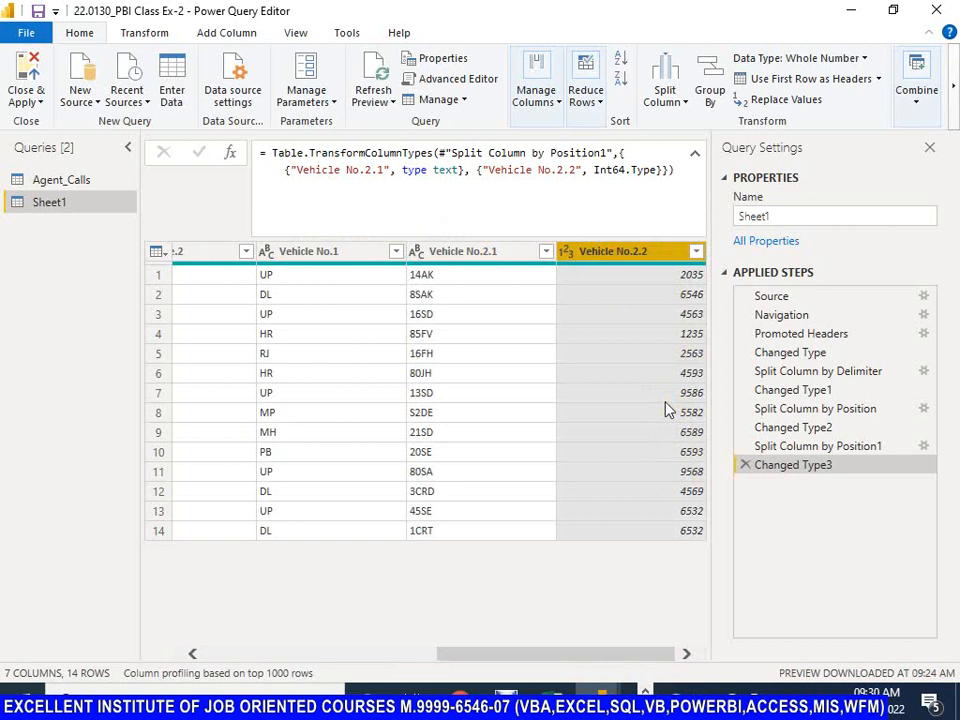
pyautogui.click(290, 252)
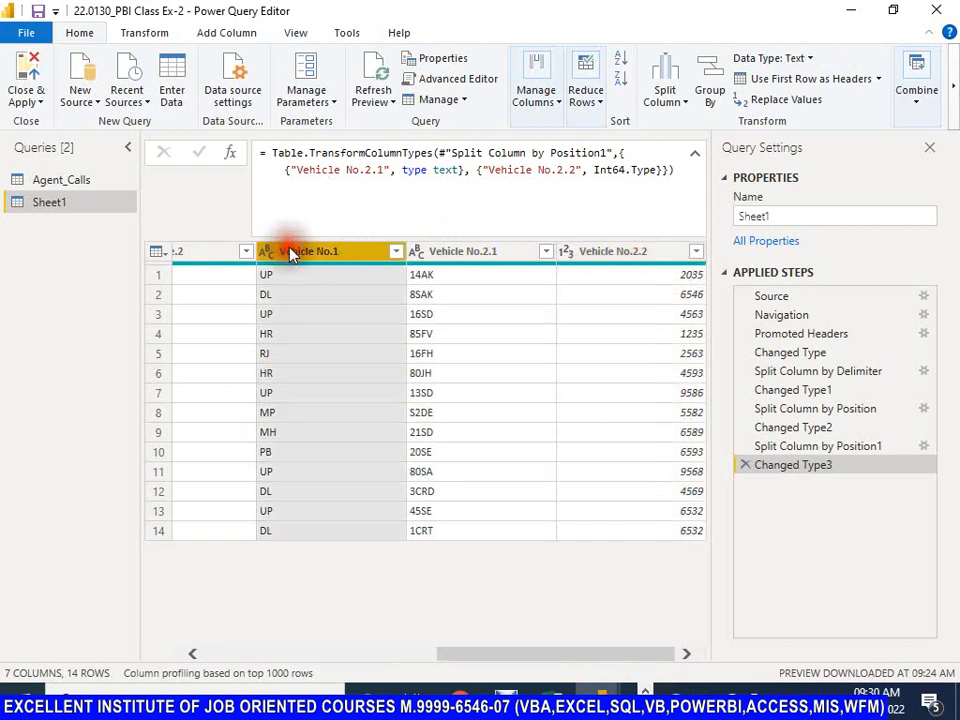
pyautogui.click(459, 256)
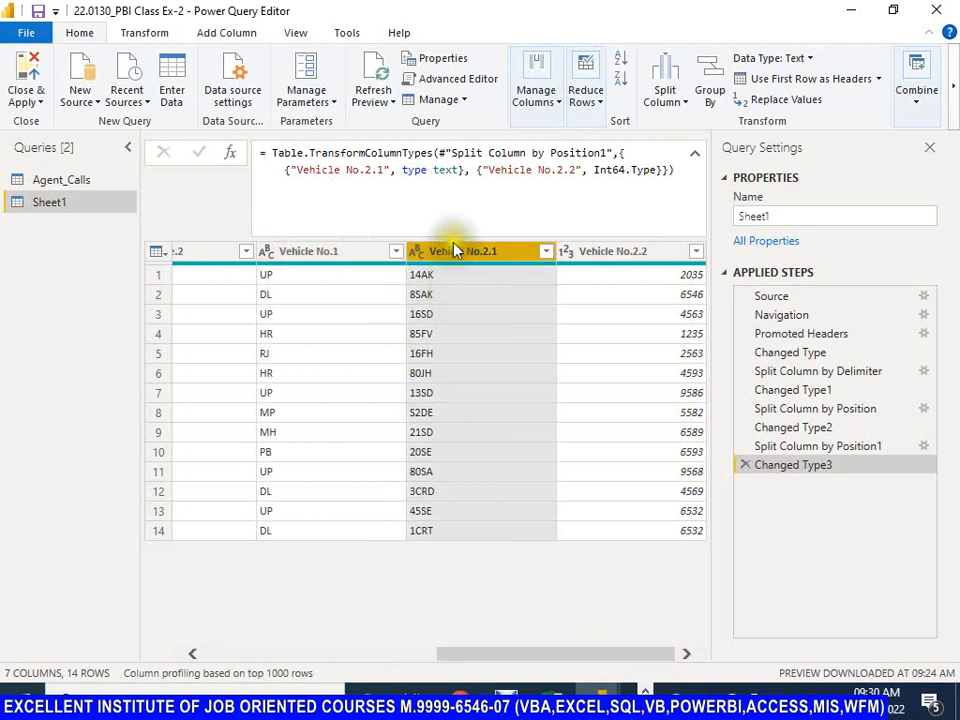
pyautogui.click(632, 253)
pyautogui.click(470, 251)
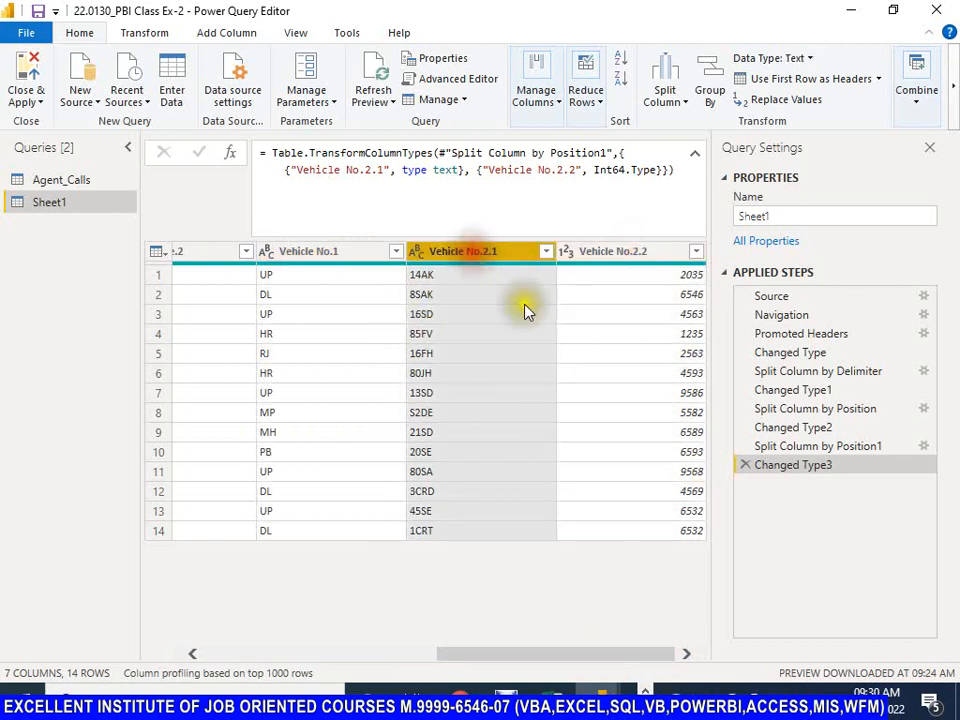
pyautogui.click(580, 251)
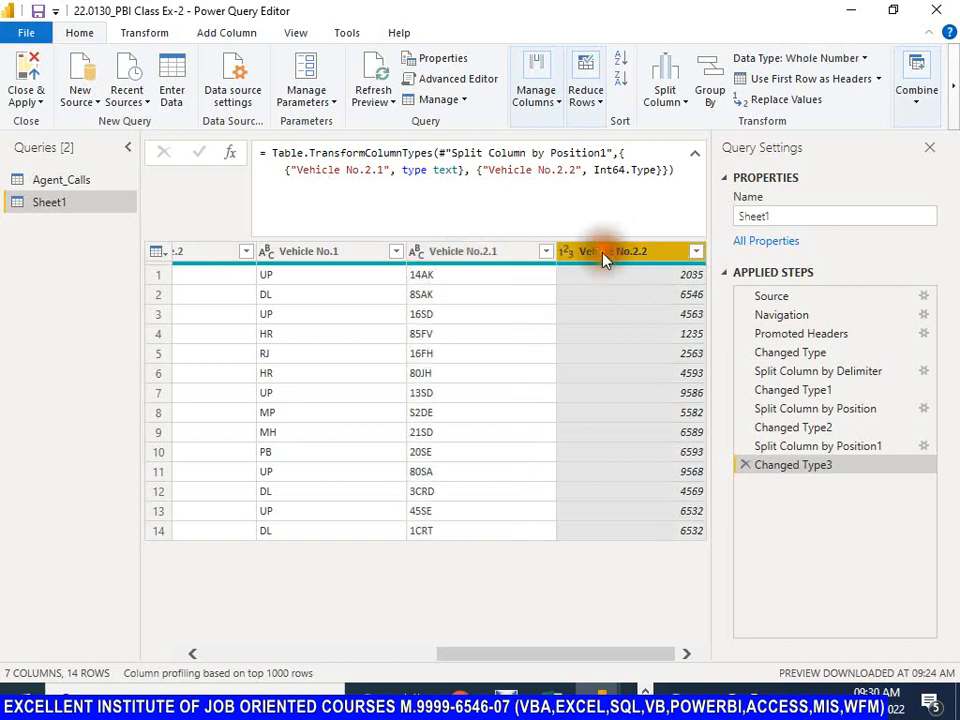
pyautogui.click(445, 253)
pyautogui.click(322, 253)
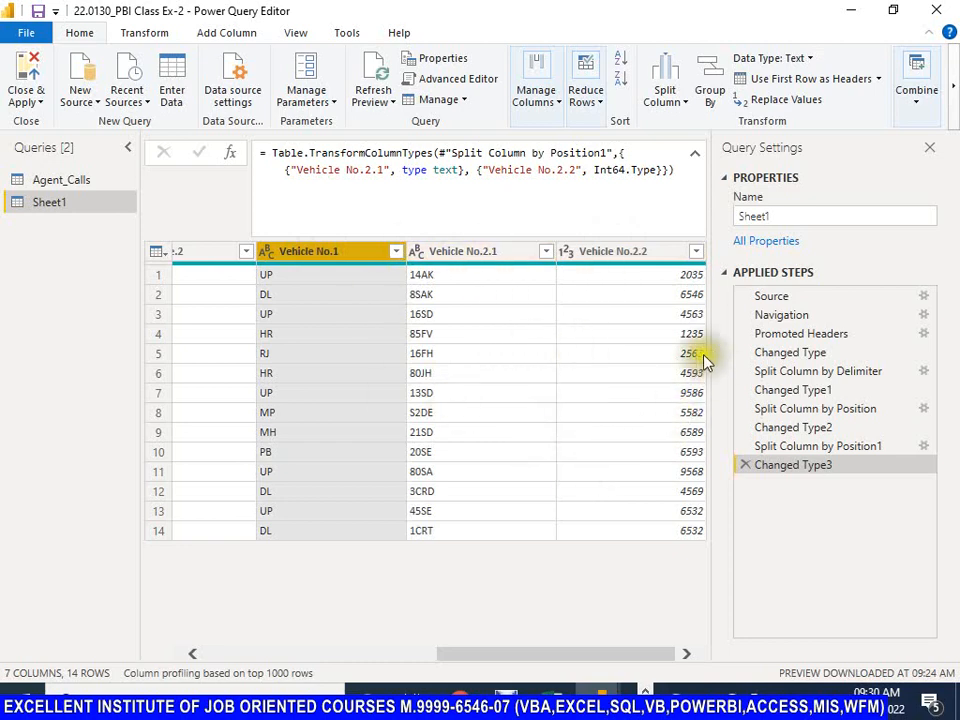
pyautogui.click(474, 252)
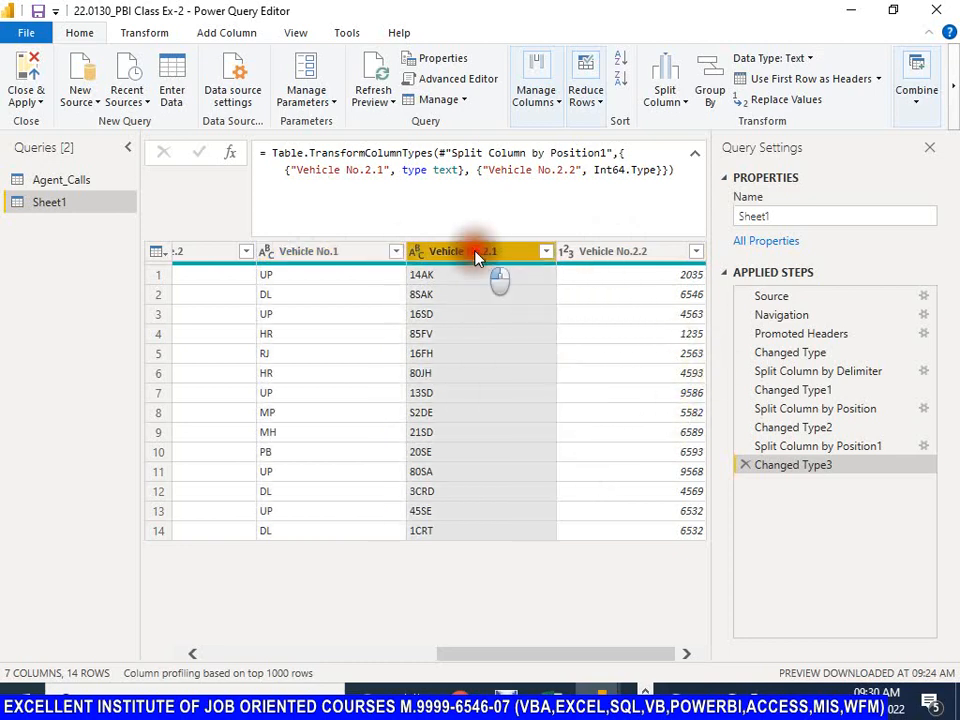
pyautogui.click(365, 252)
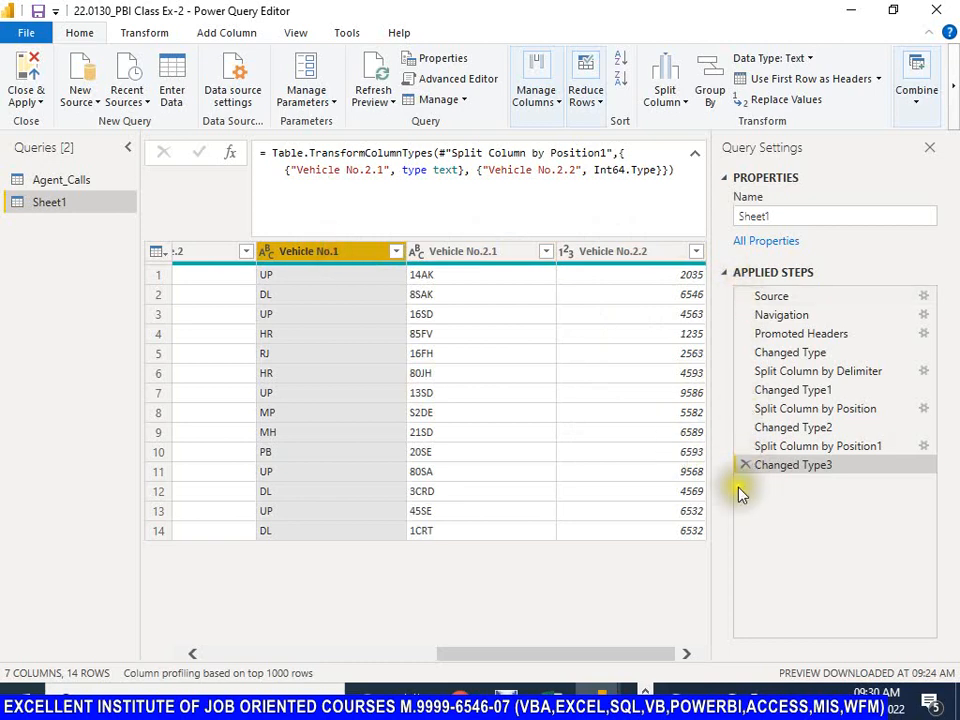
# Step: Close the query editor with its changes applied and load the pending Sheet1 query into the report
pyautogui.click(42, 110)
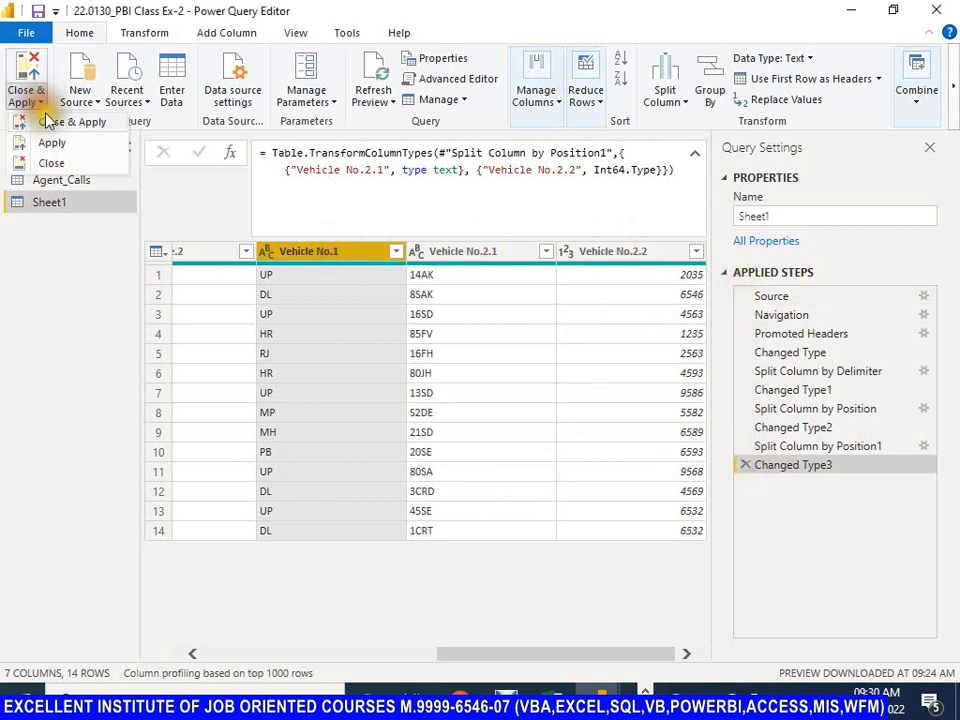
pyautogui.click(45, 121)
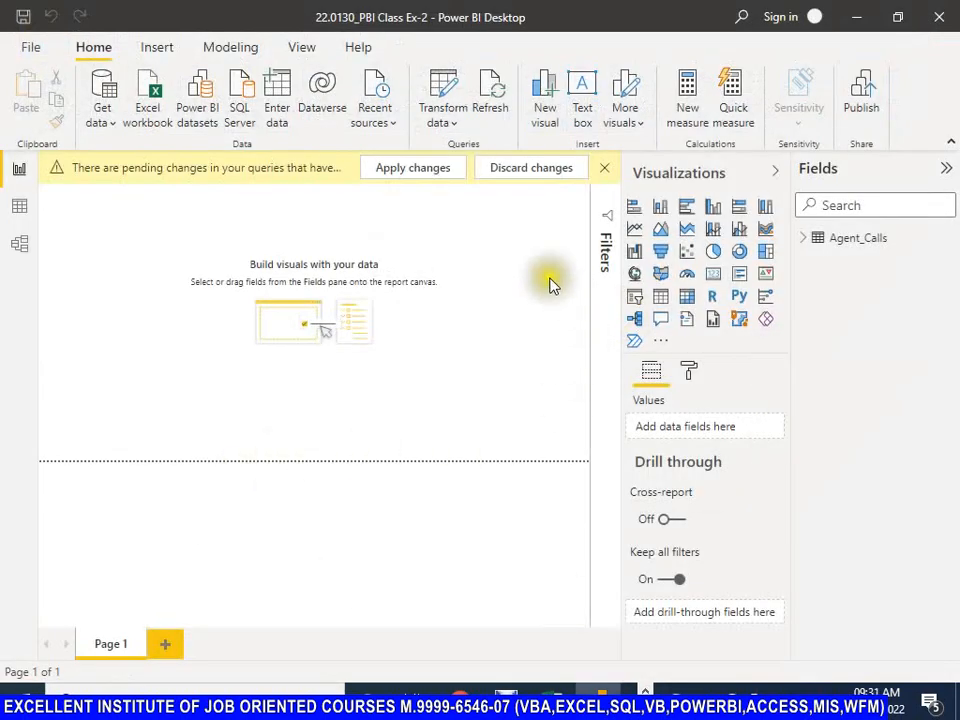
pyautogui.click(420, 170)
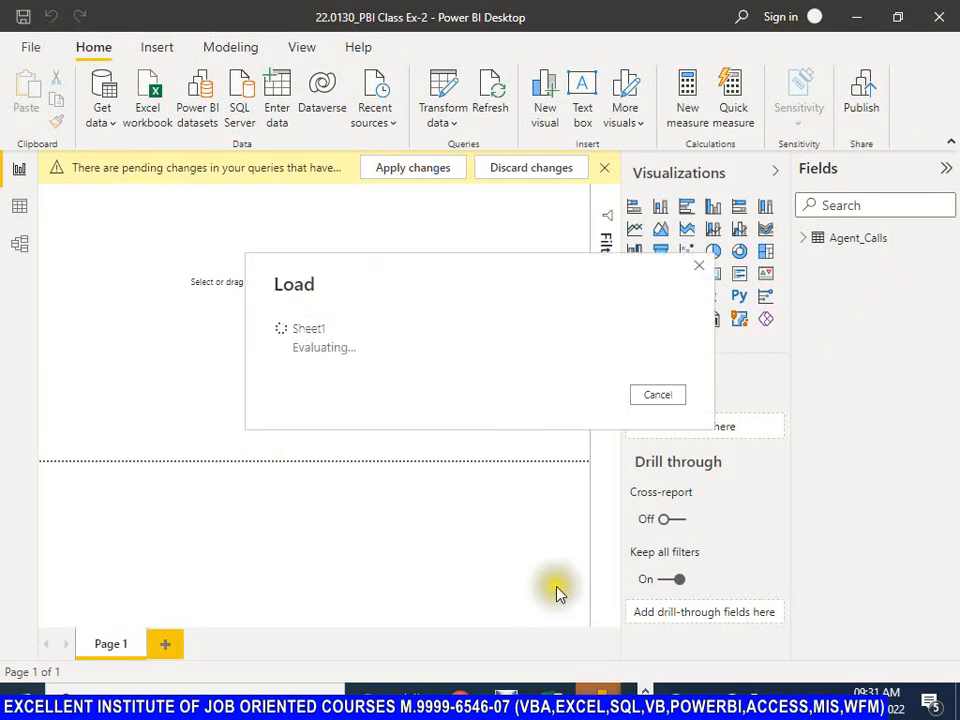
pyautogui.moveTo(601, 688)
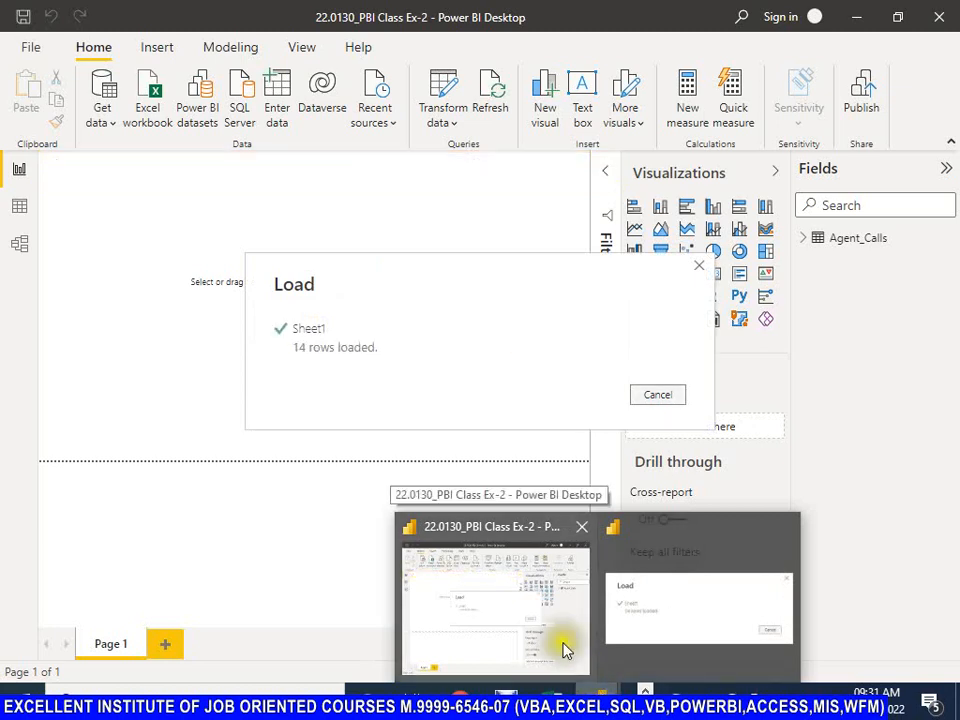
# Step: Display the loaded Sheet1 table with its split columns in Data view and save the report file
pyautogui.click(22, 211)
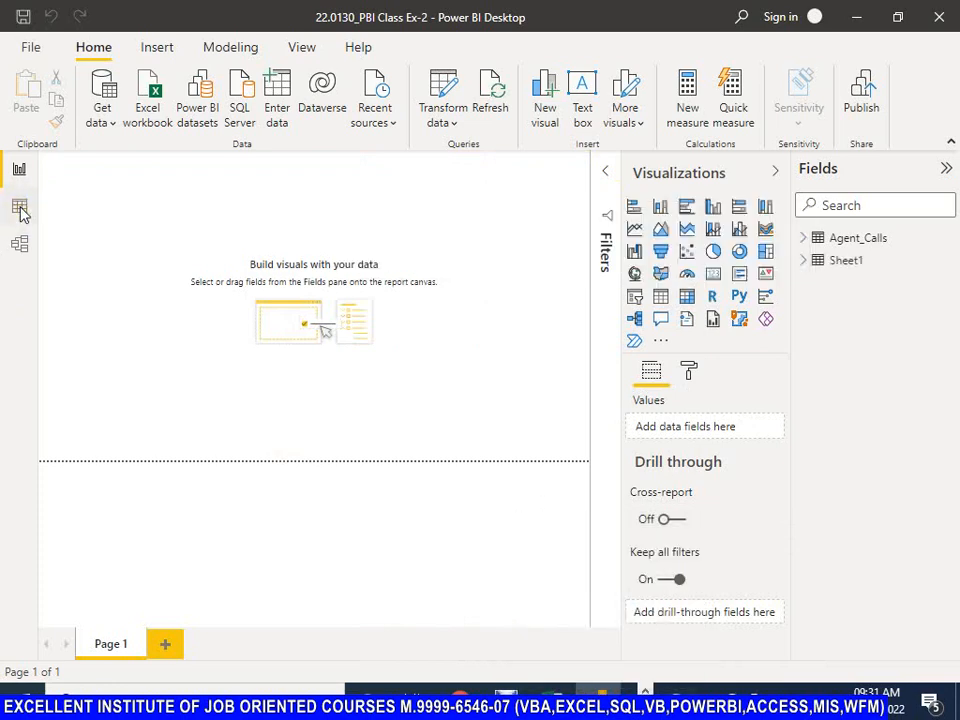
pyautogui.click(22, 212)
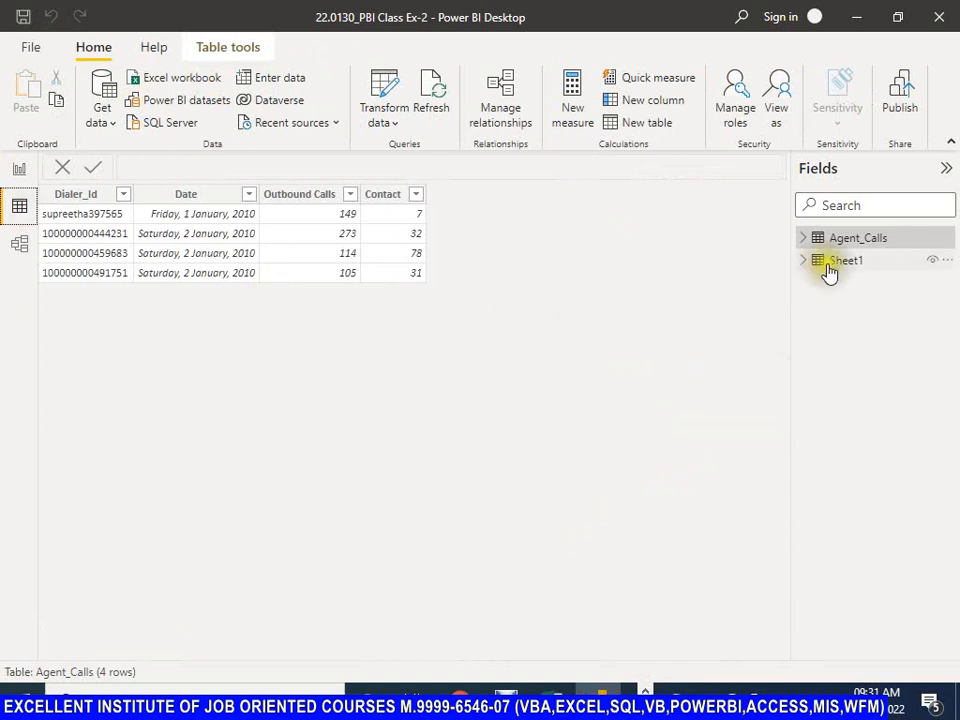
pyautogui.click(832, 262)
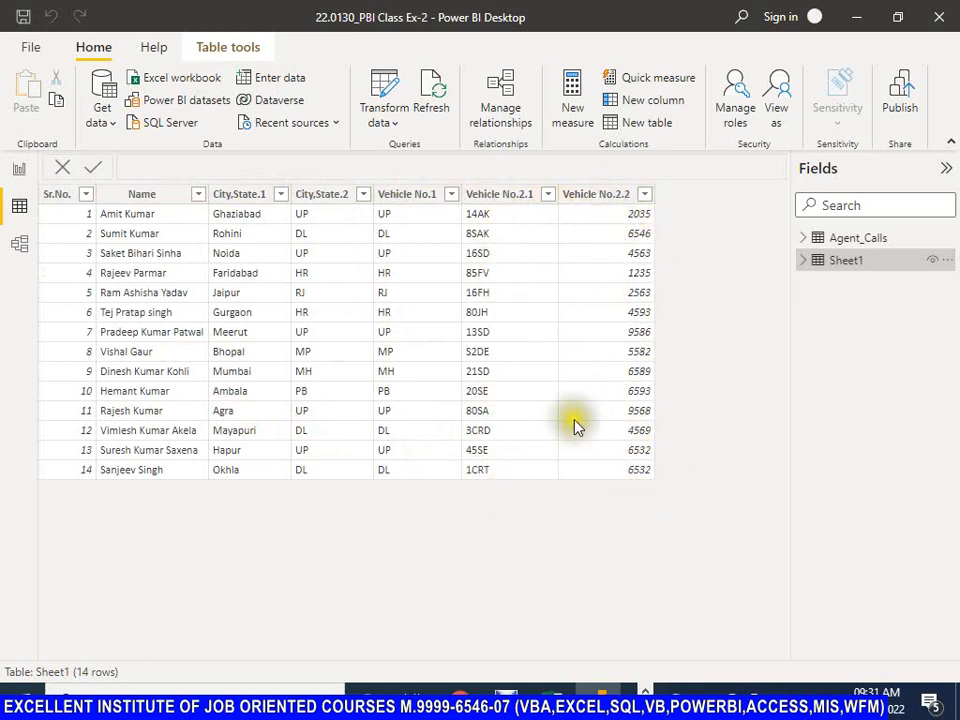
pyautogui.click(26, 18)
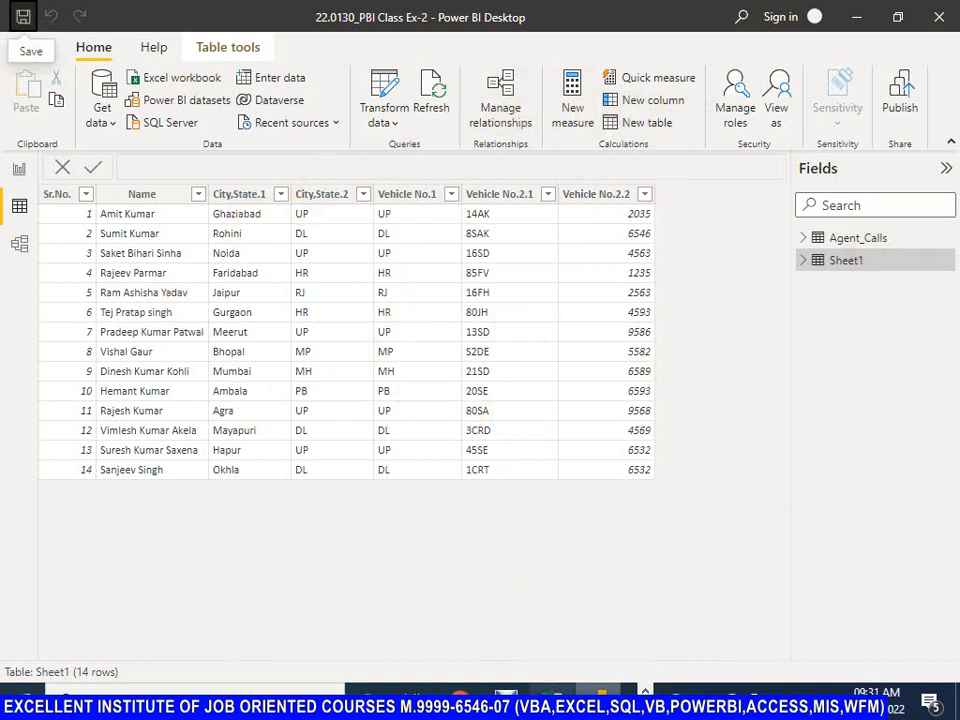
pyautogui.click(508, 697)
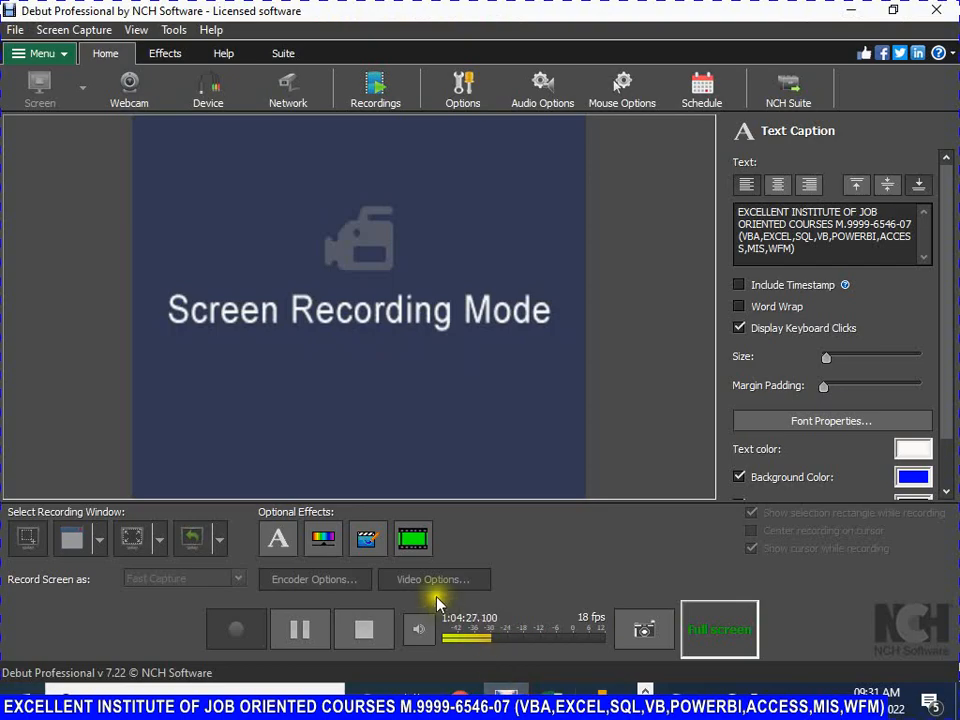